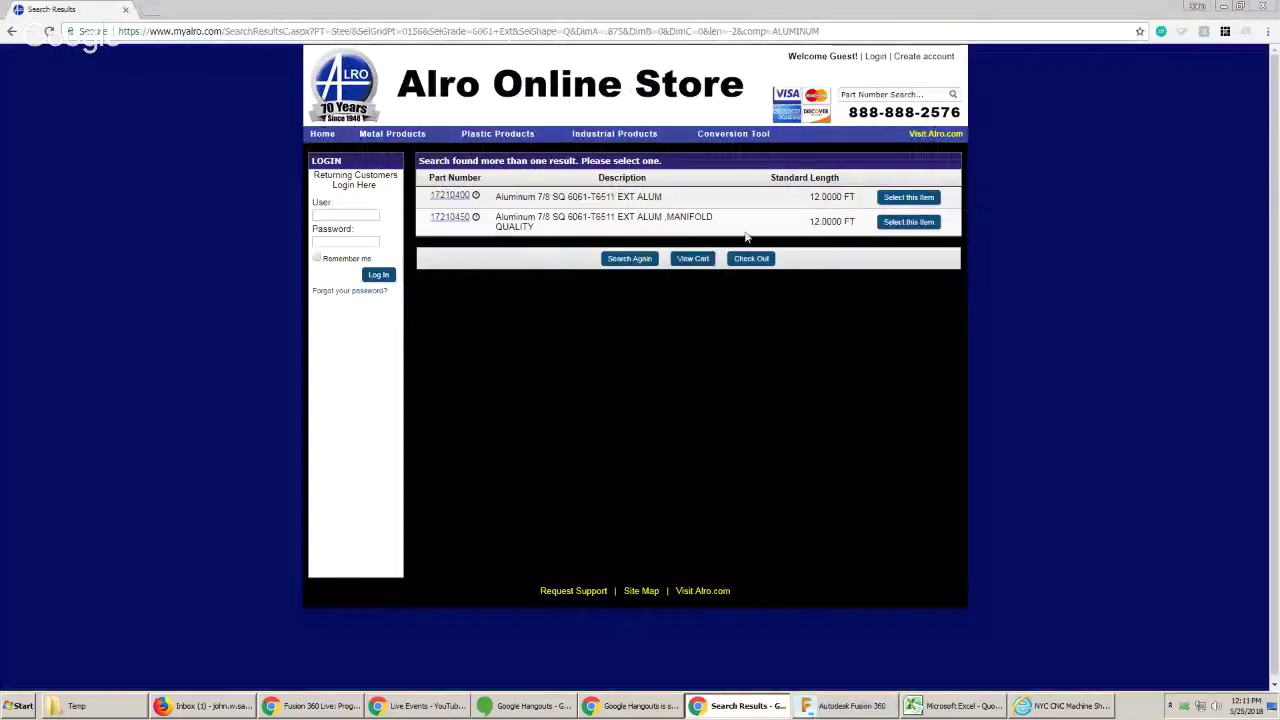
# Select the manifold-quality 7/8 SQ 6061-T6511 aluminum and add 27 saw-cut pieces, 1.75 in long, to the cart.
pyautogui.click(907, 222)
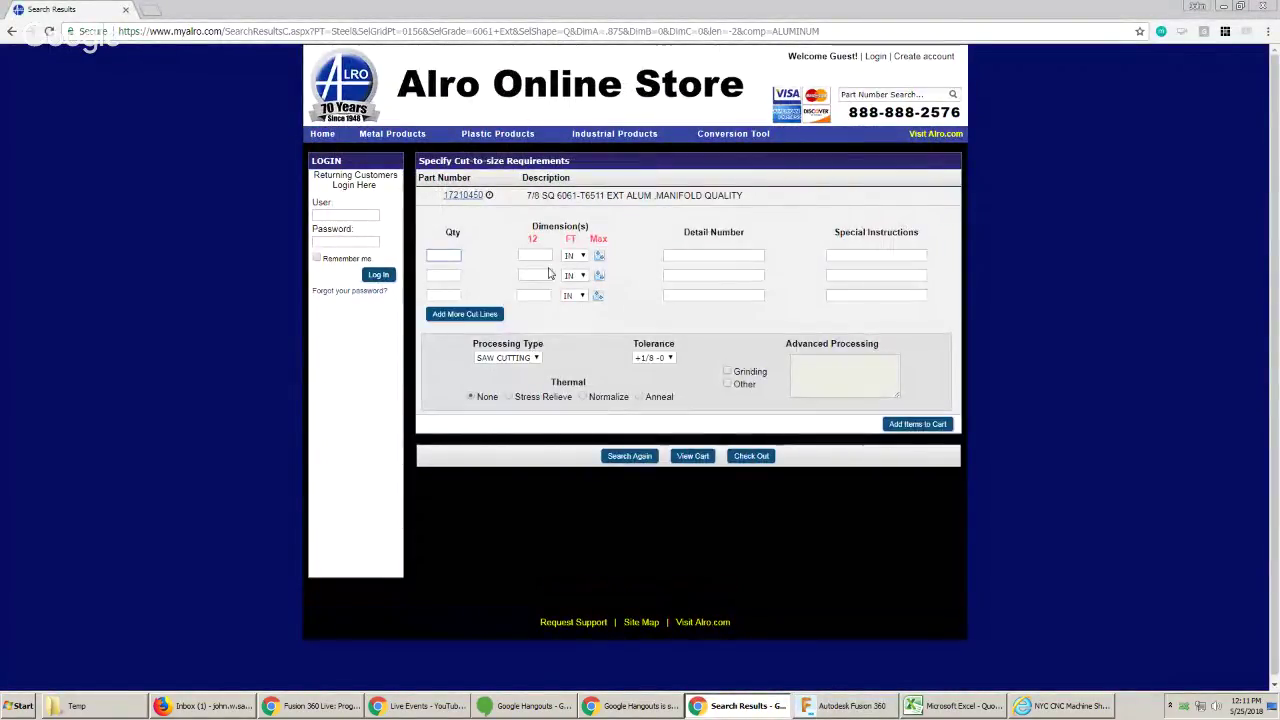
pyautogui.hotkey('alt', 'Tab')
pyautogui.hotkey('alt', 'Tab')
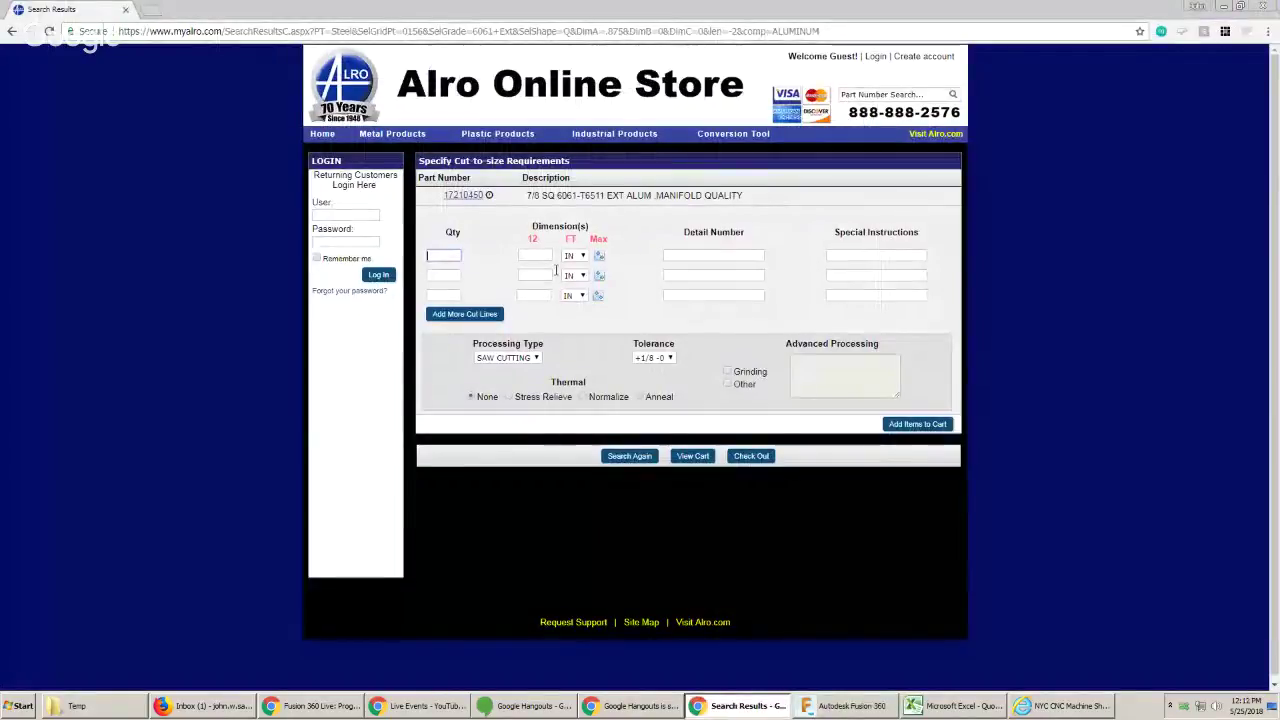
pyautogui.write('27')
pyautogui.press('Tab')
pyautogui.hotkey('alt', 'Tab')
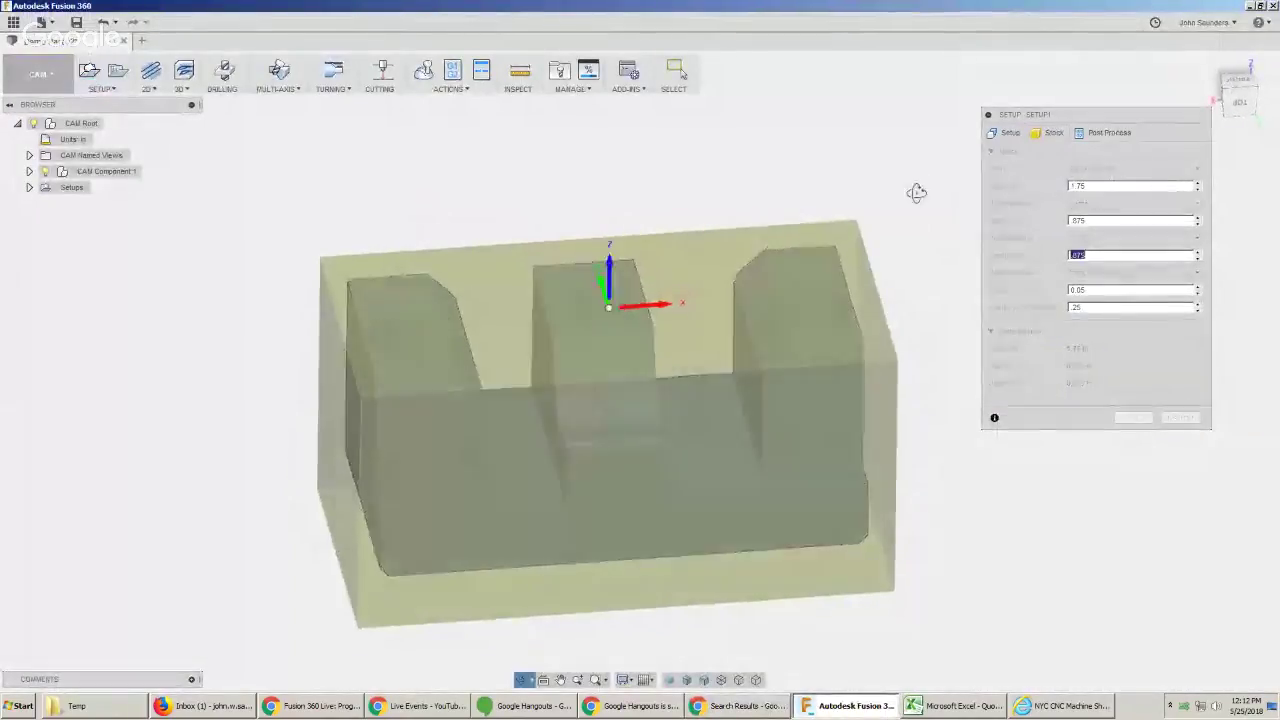
pyautogui.hotkey('alt', 'Tab')
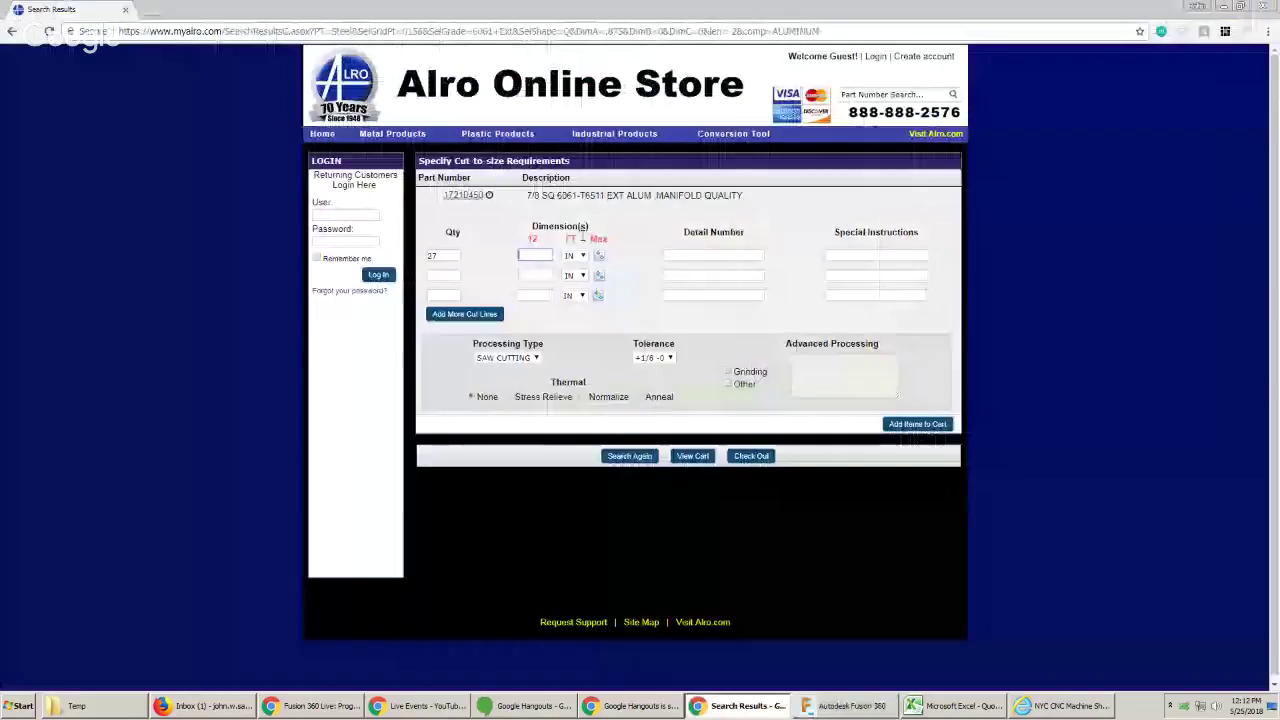
pyautogui.write('1.75')
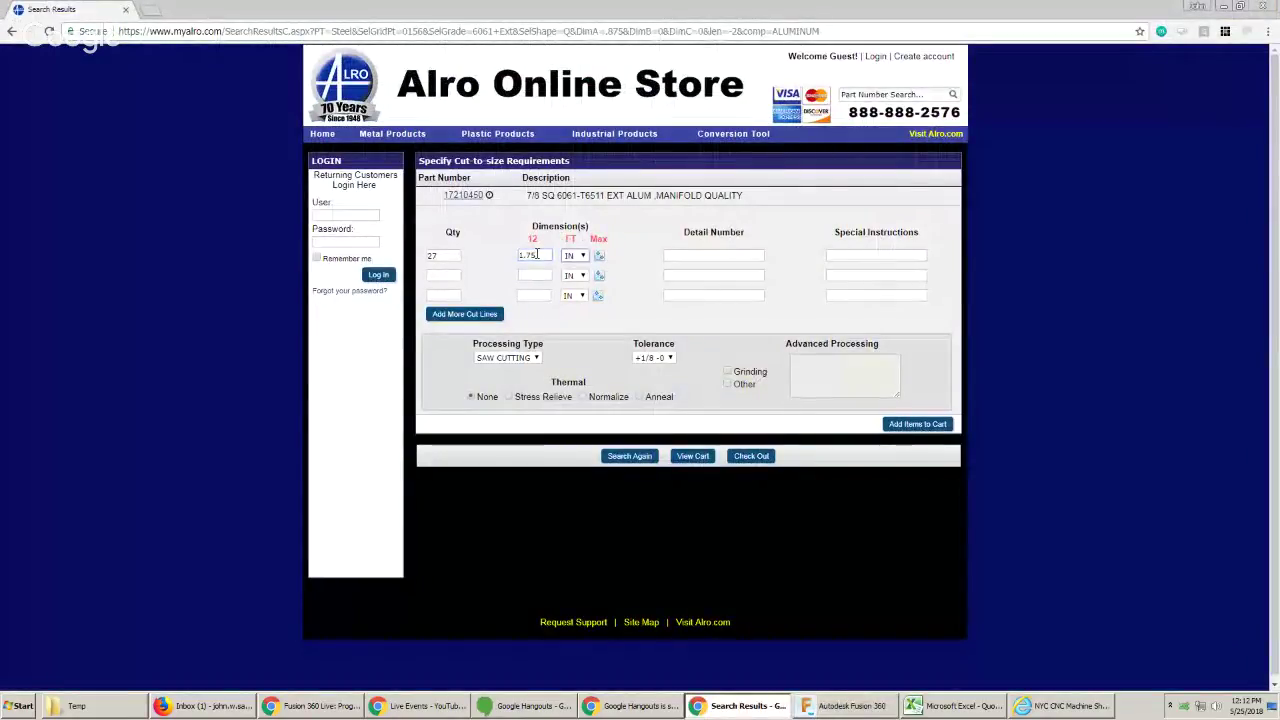
pyautogui.click(917, 424)
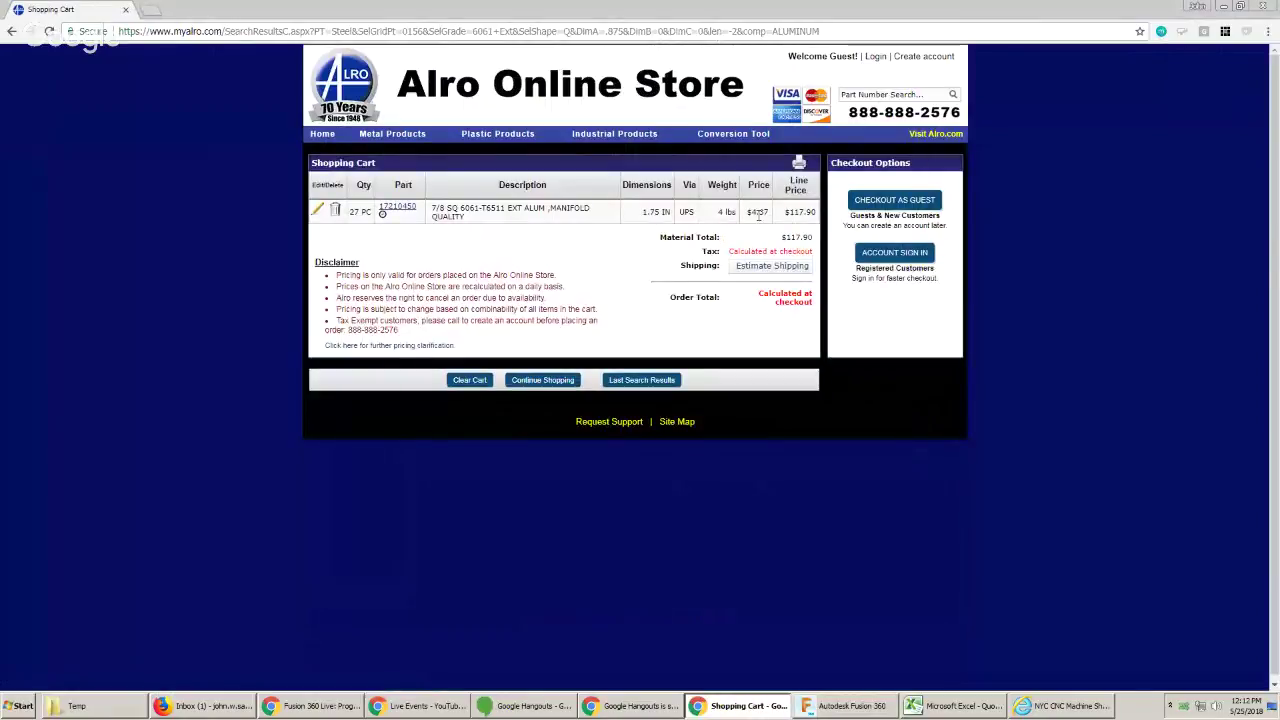
# Highlight the per-piece price in the shopping cart and switch to the Excel quote template.
pyautogui.moveTo(746, 212); pyautogui.dragTo(770, 212)
pyautogui.click(943, 710)
pyautogui.scroll(5, 509, 343)
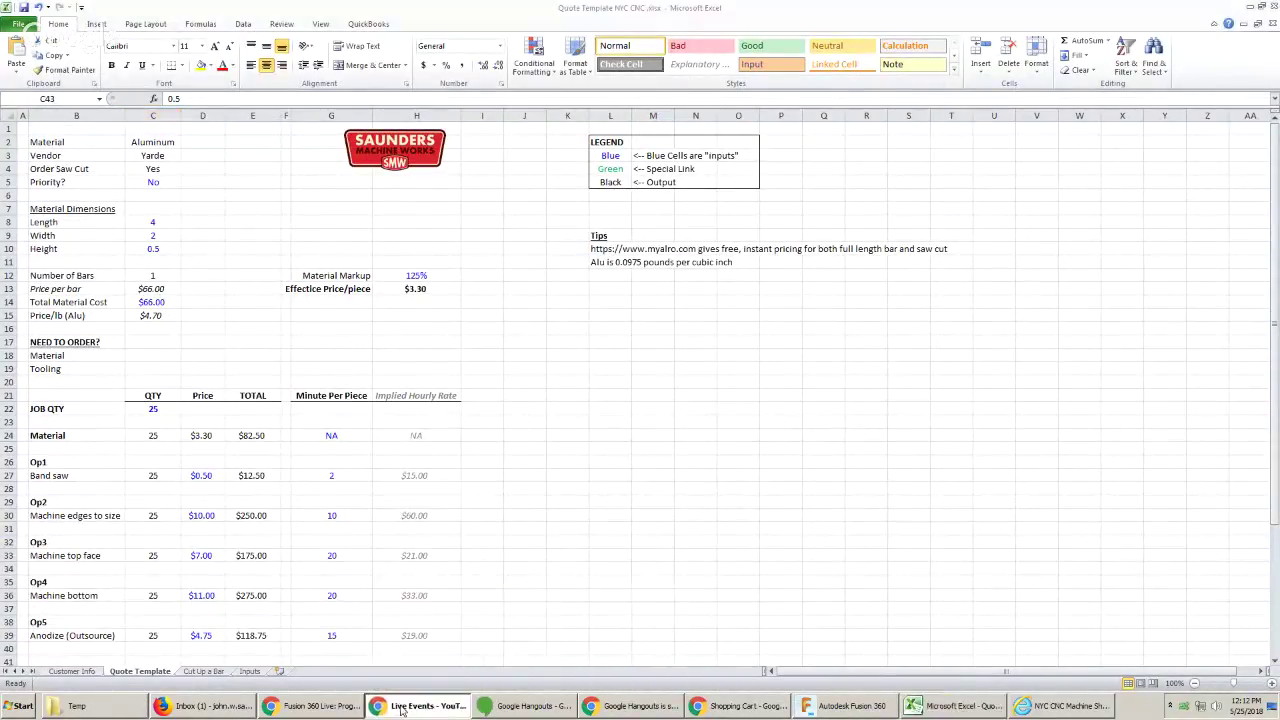
# Switch to Chrome and search the web for "nyccnc how we quote" in a new tab.
pyautogui.click(697, 708)
pyautogui.hotkey('ctrl', 't')
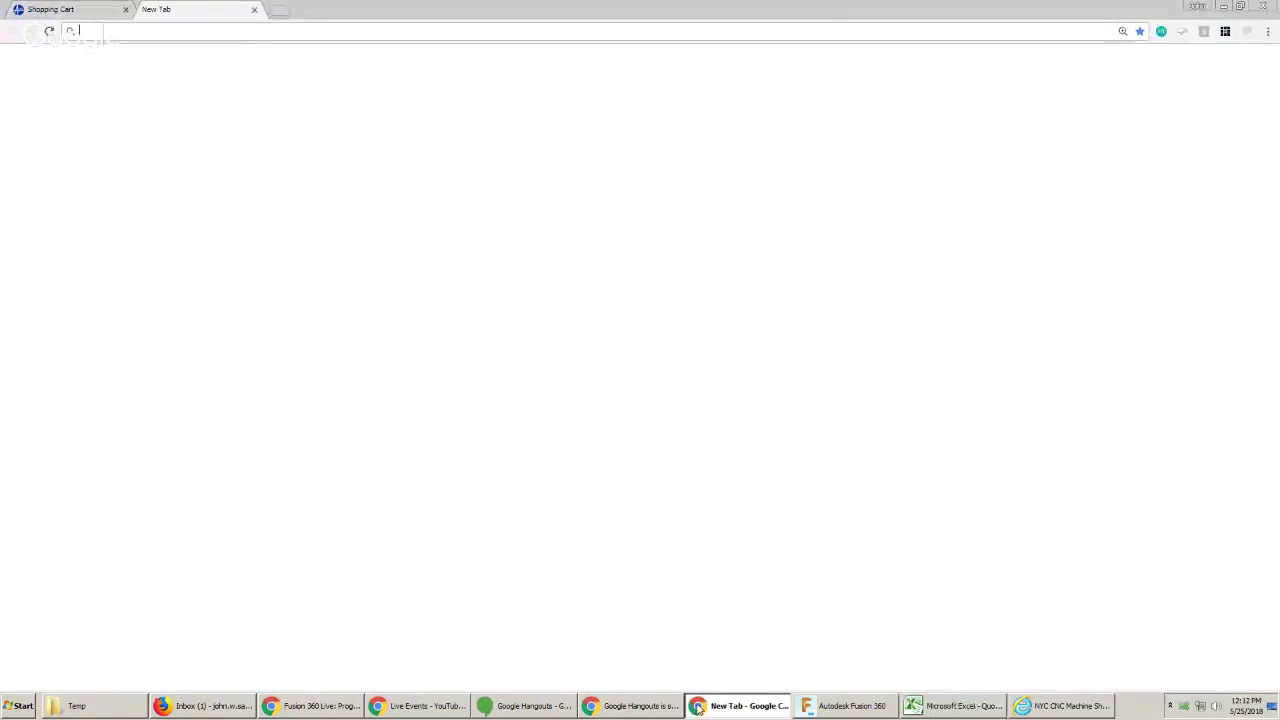
pyautogui.write('nyccnc quo')
pyautogui.press('BackSpace')
pyautogui.press('BackSpace')
pyautogui.press('BackSpace')
pyautogui.write('how we quote')
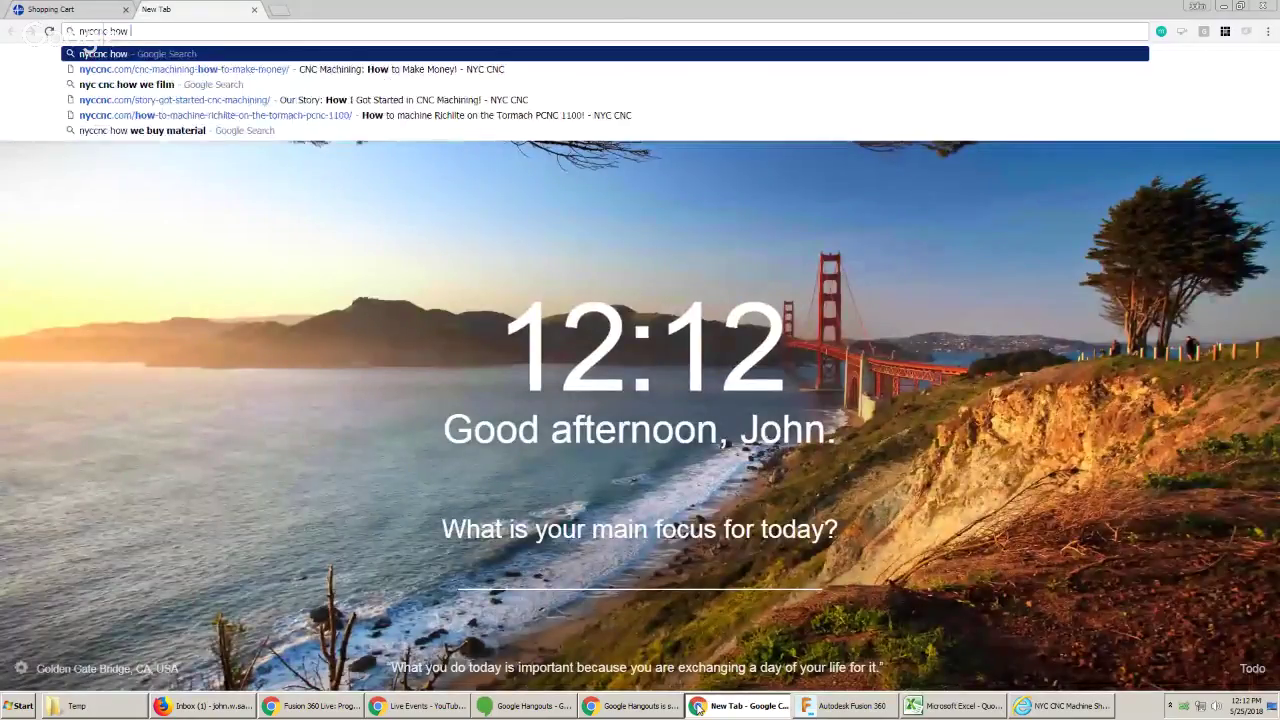
pyautogui.press('Return')
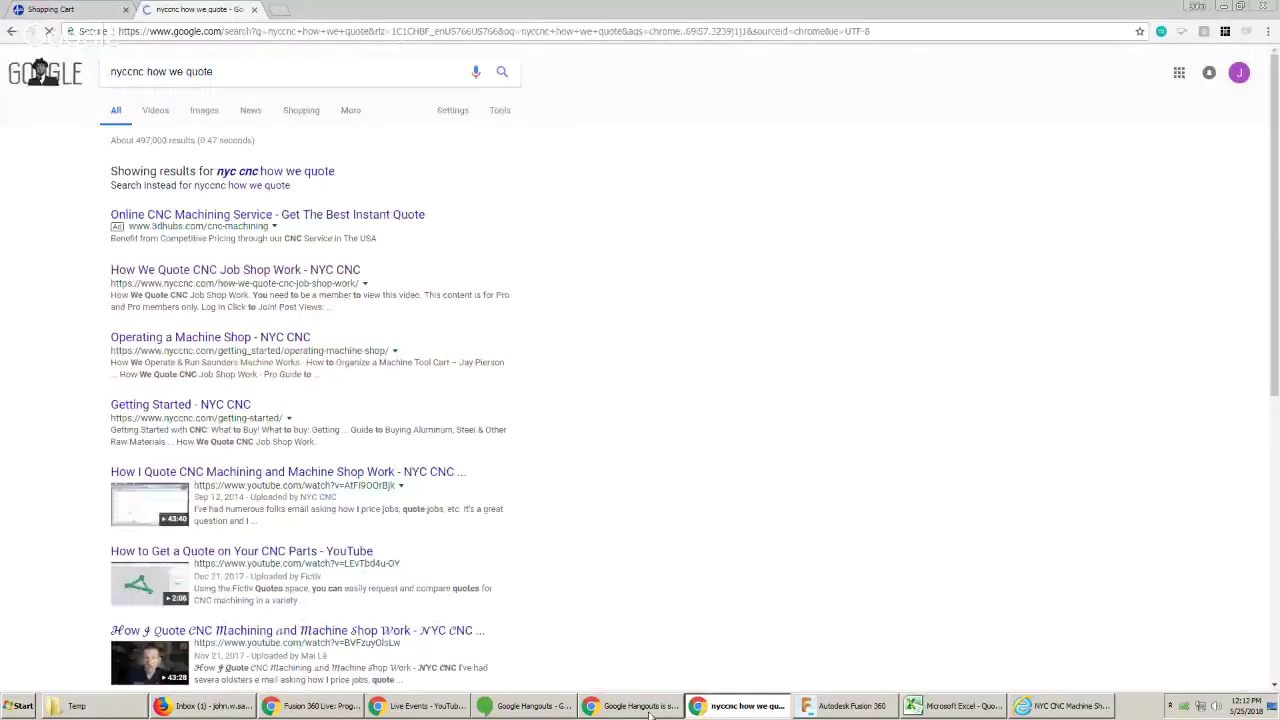
# Open the How We Quote CNC Job Shop Work page in its own tab, closing the search results, and find the template download link.
pyautogui.rightClick(305, 270)
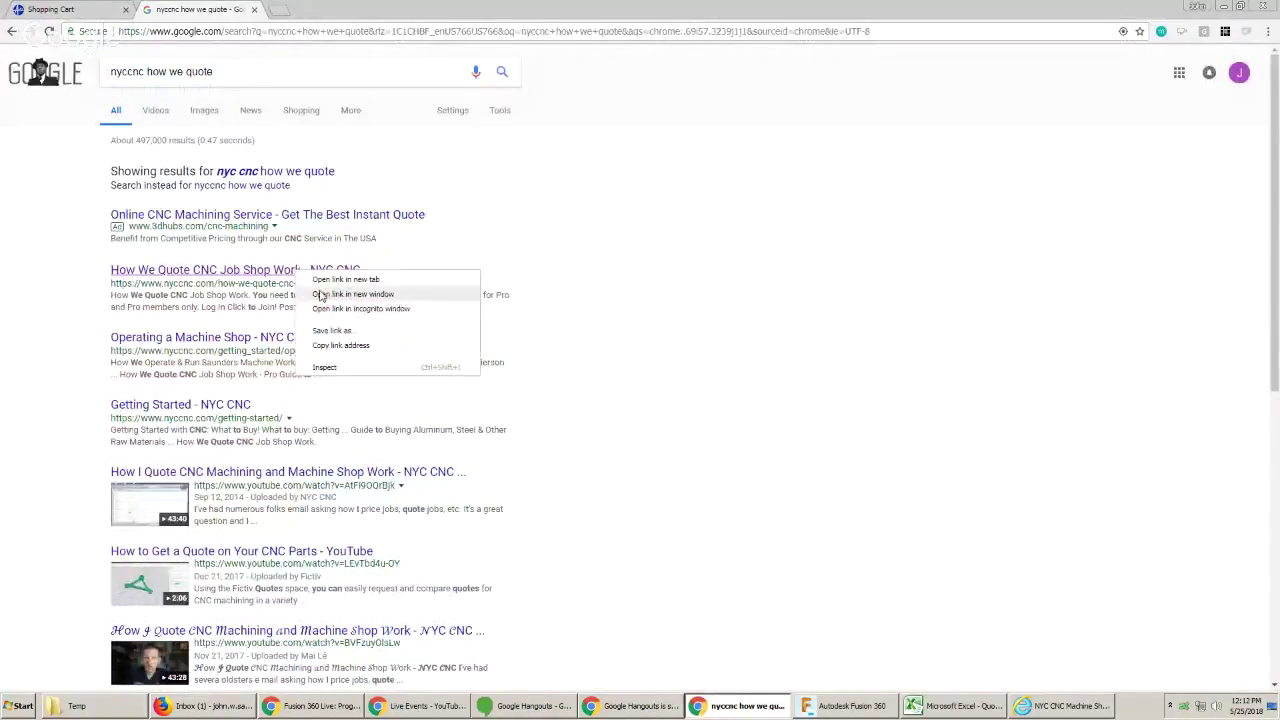
pyautogui.click(320, 280)
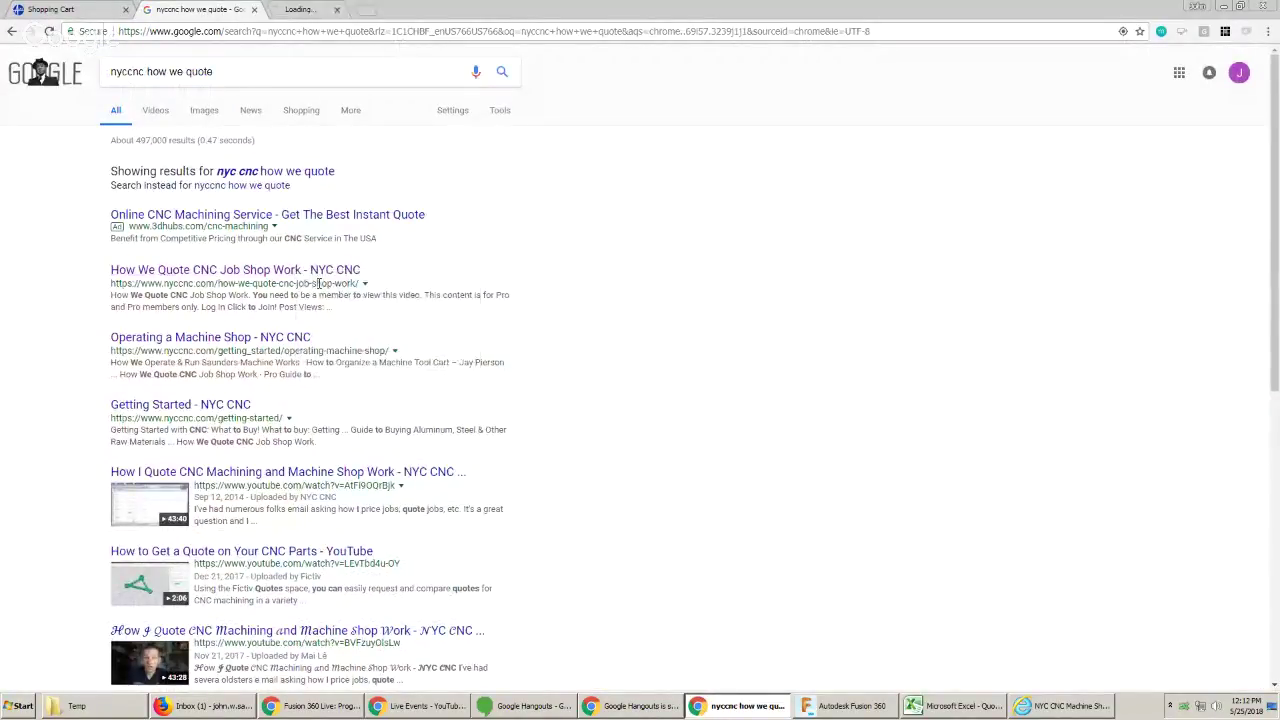
pyautogui.click(254, 9)
pyautogui.scroll(-3, 180, 340)
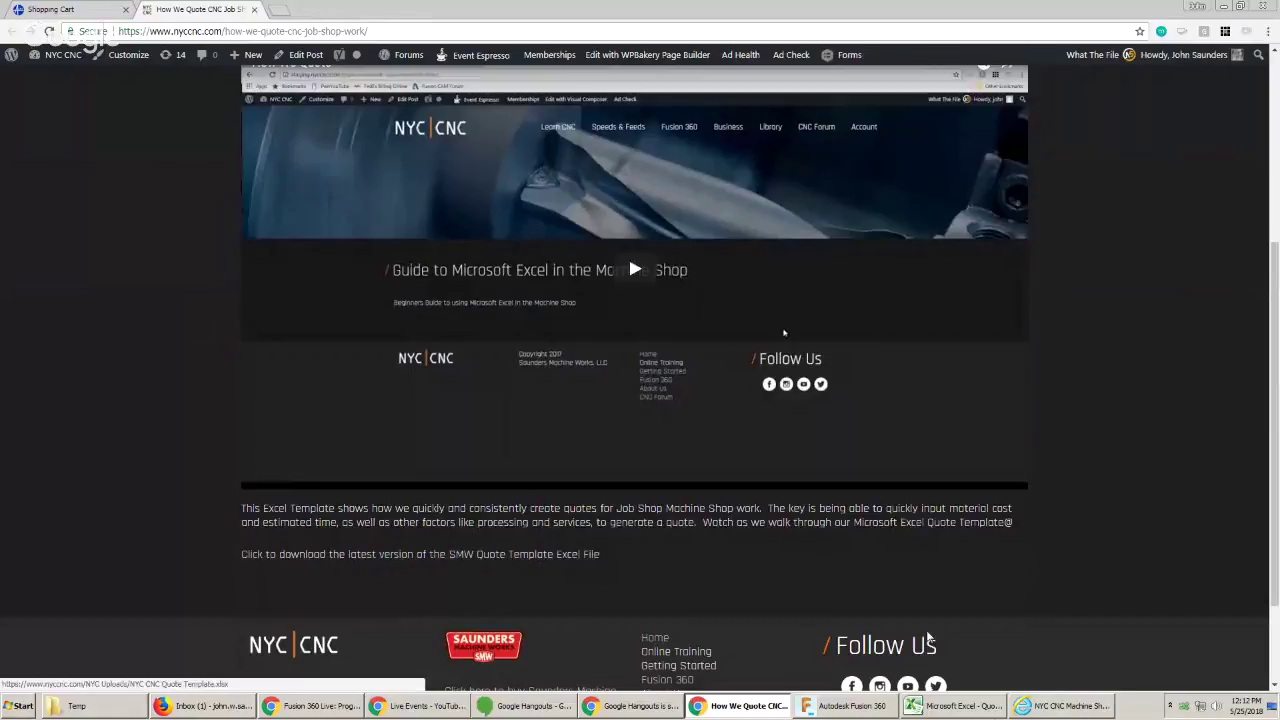
# Check the line price in the Alro shopping cart and set the Total Material Cost in the Excel quote template to 118.
pyautogui.click(950, 705)
pyautogui.scroll(1, 173, 286)
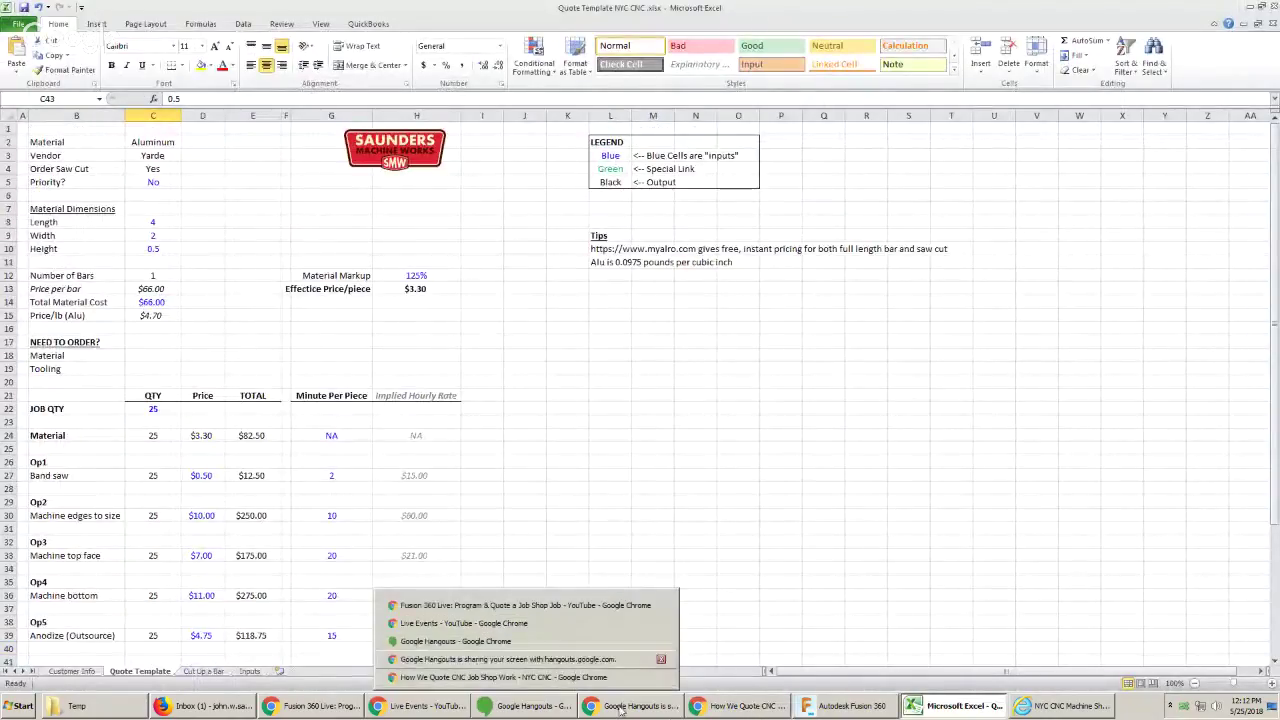
pyautogui.click(738, 706)
pyautogui.click(55, 9)
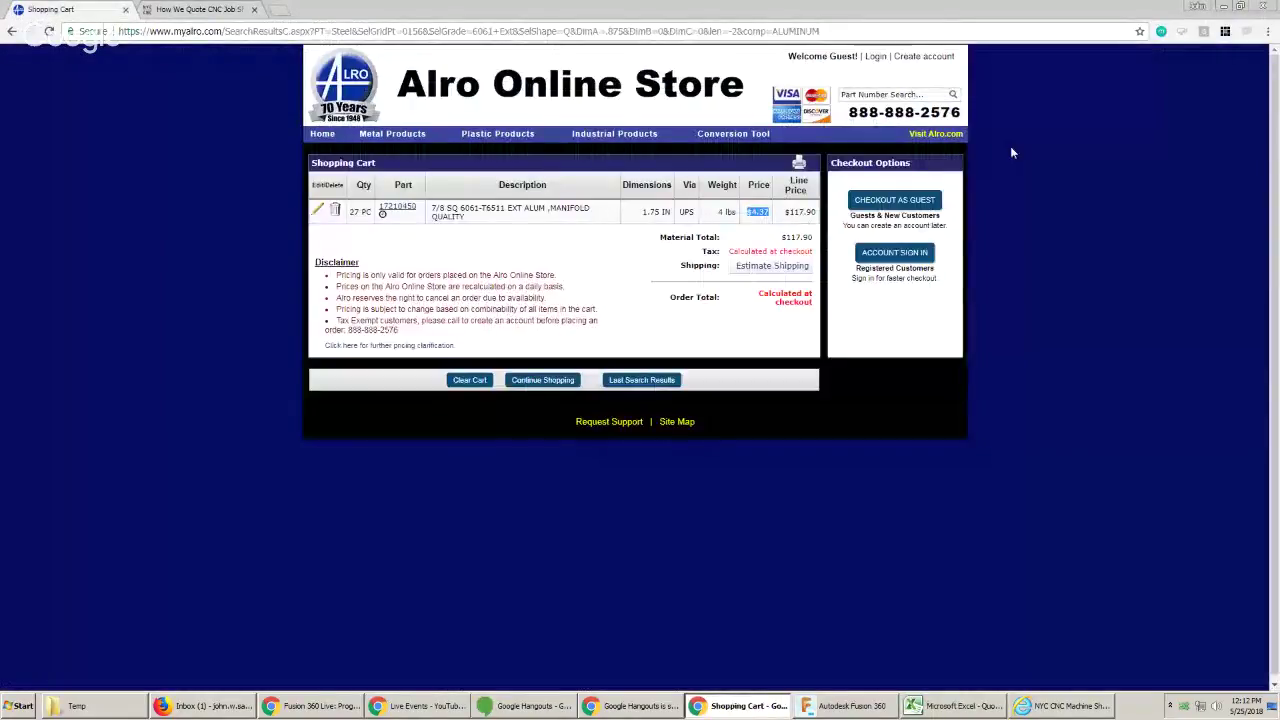
pyautogui.hotkey('alt', 'Tab')
pyautogui.click(141, 289)
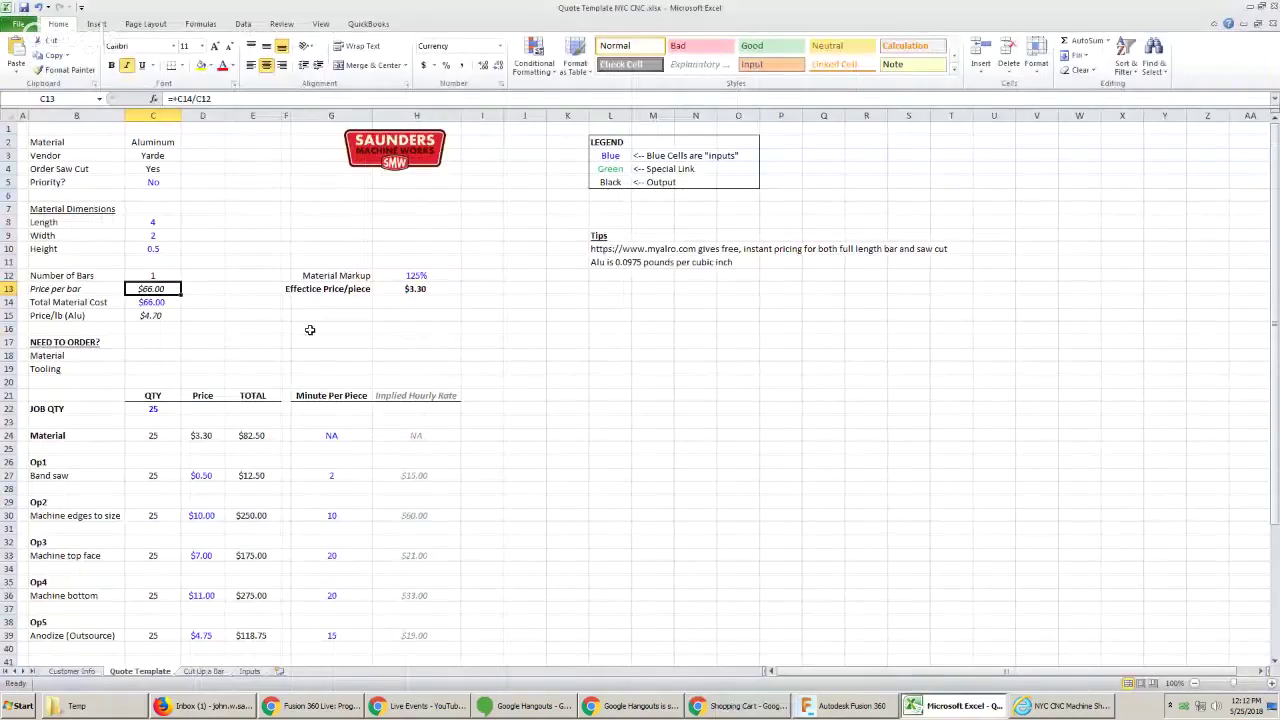
pyautogui.press('Down')
pyautogui.write('118')
pyautogui.press('Tab')
# Review the material markup and job quantity cells, and set the Op1 band saw price to 0.
pyautogui.click(436, 276)
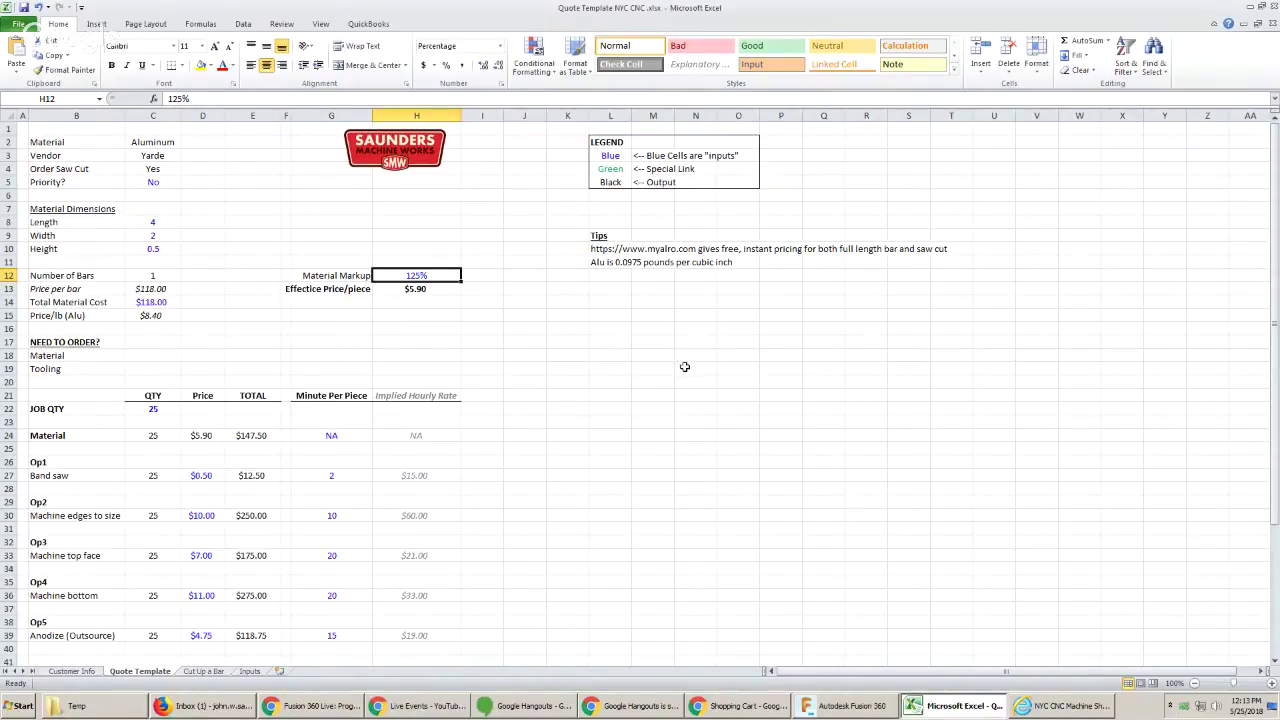
pyautogui.click(150, 410)
pyautogui.click(164, 436)
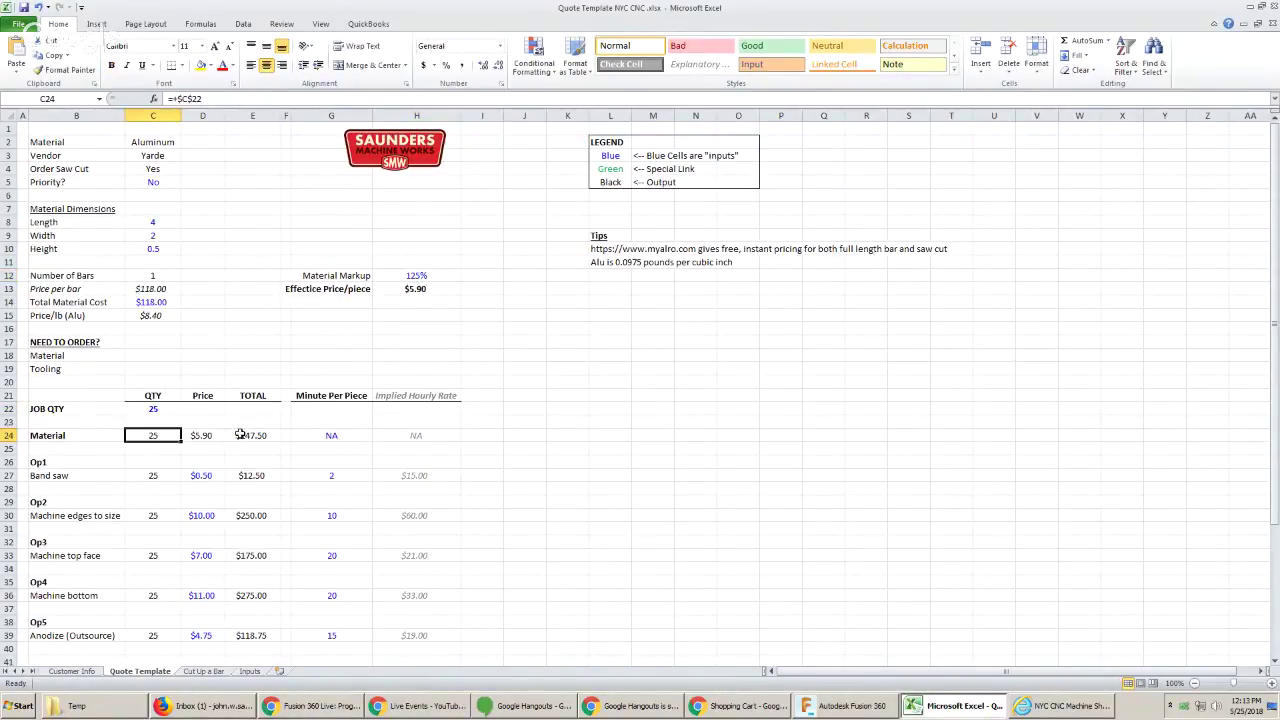
pyautogui.click(202, 434)
pyautogui.click(194, 477)
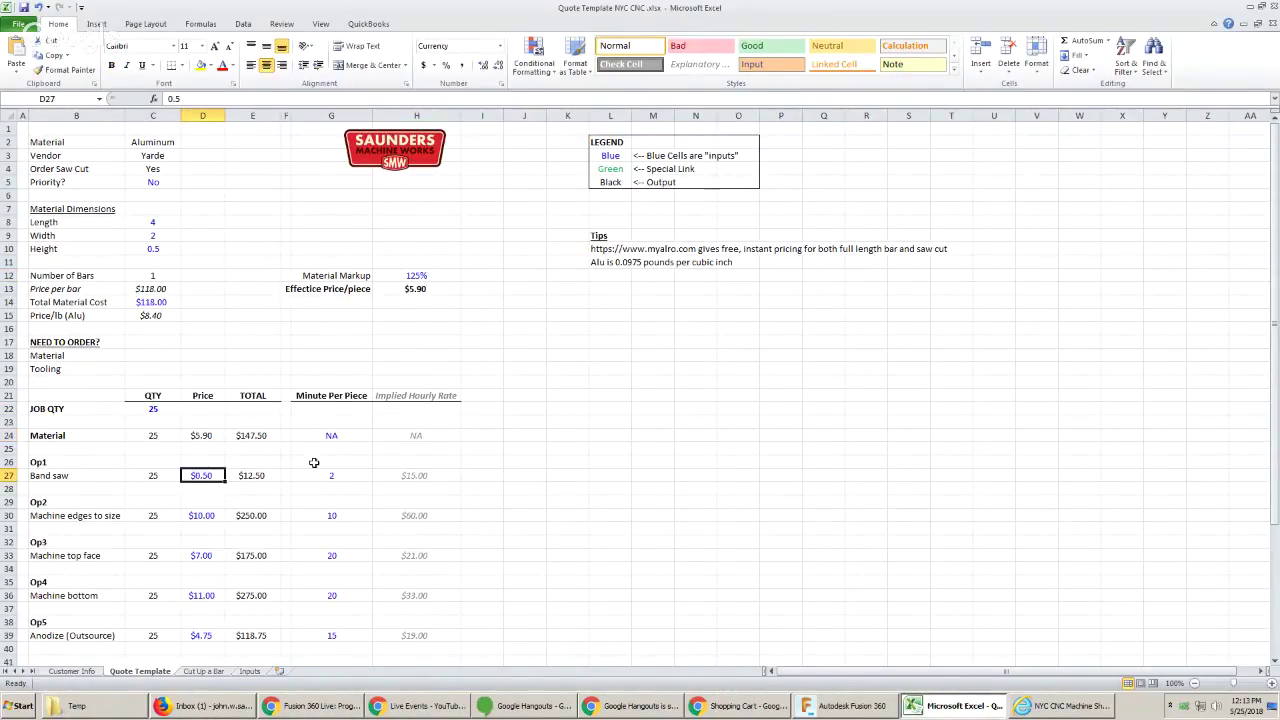
pyautogui.write('0')
pyautogui.press('Return')
pyautogui.press('Down')
pyautogui.press('Down')
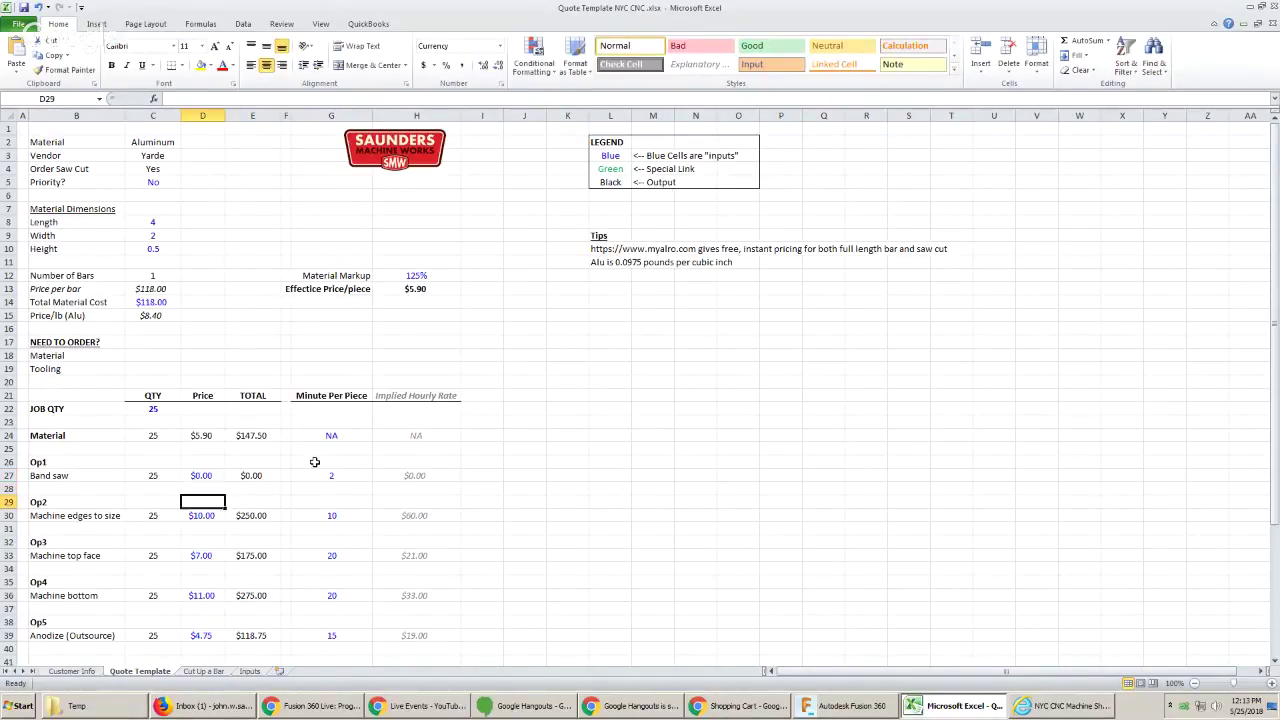
# Set the prices of Op4 Machine bottom and Op5 Anodize (Outsource) to 0.
pyautogui.scroll(-4, 314, 462)
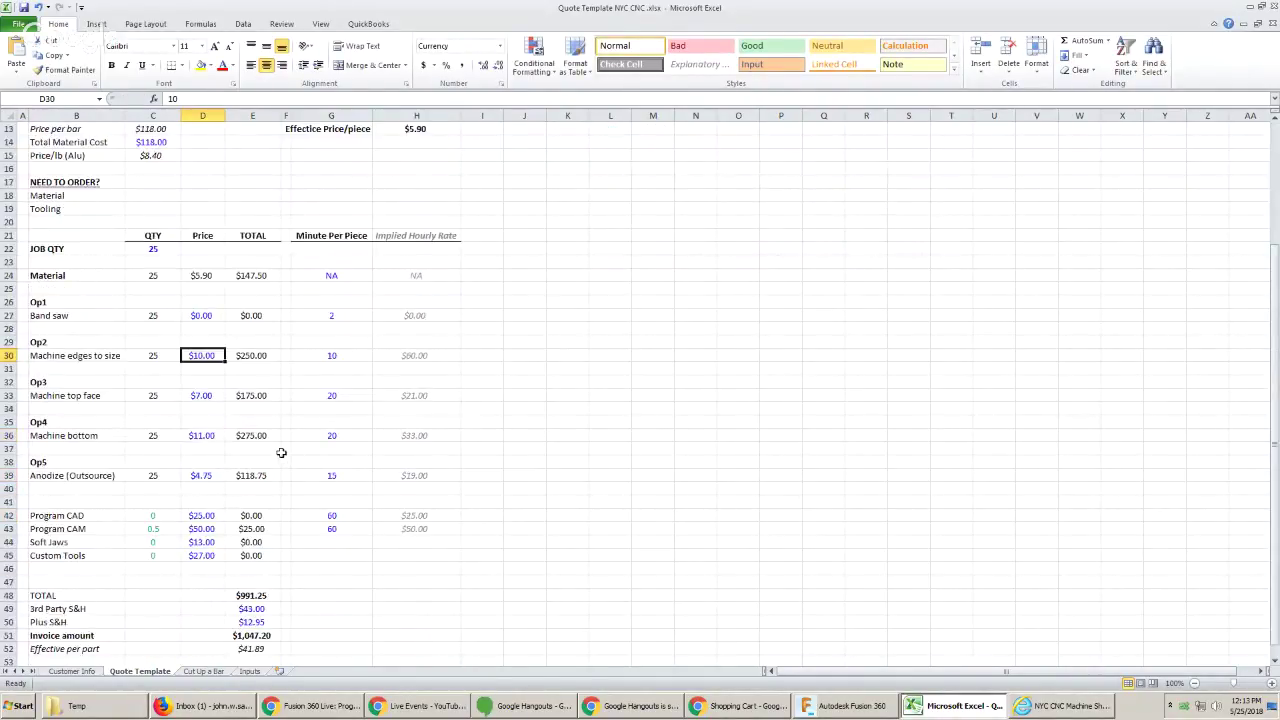
pyautogui.press('Down')
pyautogui.press('Down')
pyautogui.press('Down')
pyautogui.click(204, 434)
pyautogui.write('0')
pyautogui.click(205, 474)
pyautogui.write('0')
pyautogui.click(205, 512)
pyautogui.click(648, 502)
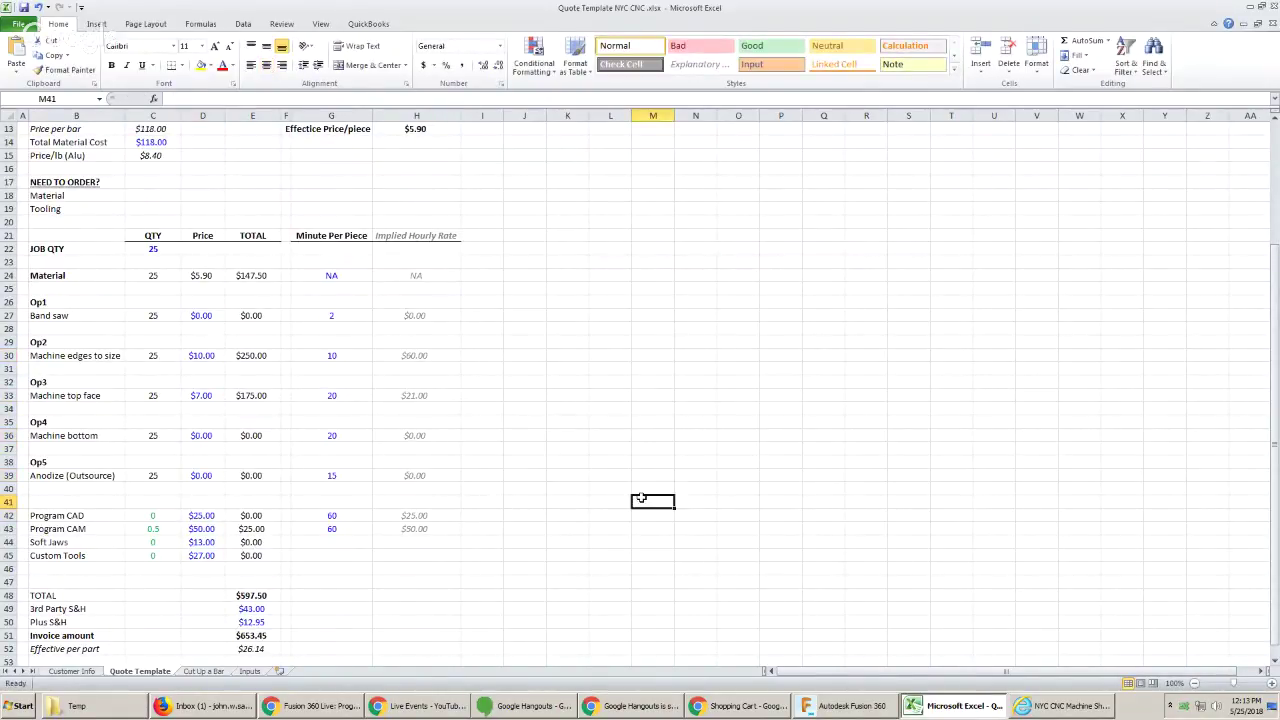
# Switch to Fusion 360 and accept the open stock settings of Setup1.
pyautogui.click(856, 708)
pyautogui.click(1133, 418)
pyautogui.moveTo(318, 226)
pyautogui.keyDown('shift'); pyautogui.mouseDown(button='middle')
pyautogui.moveTo(343, 238)
pyautogui.moveTo(337, 217)
pyautogui.moveTo(332, 266)
pyautogui.moveTo(309, 240)
pyautogui.mouseUp(button='middle'); pyautogui.keyUp('shift')
pyautogui.click(309, 240)
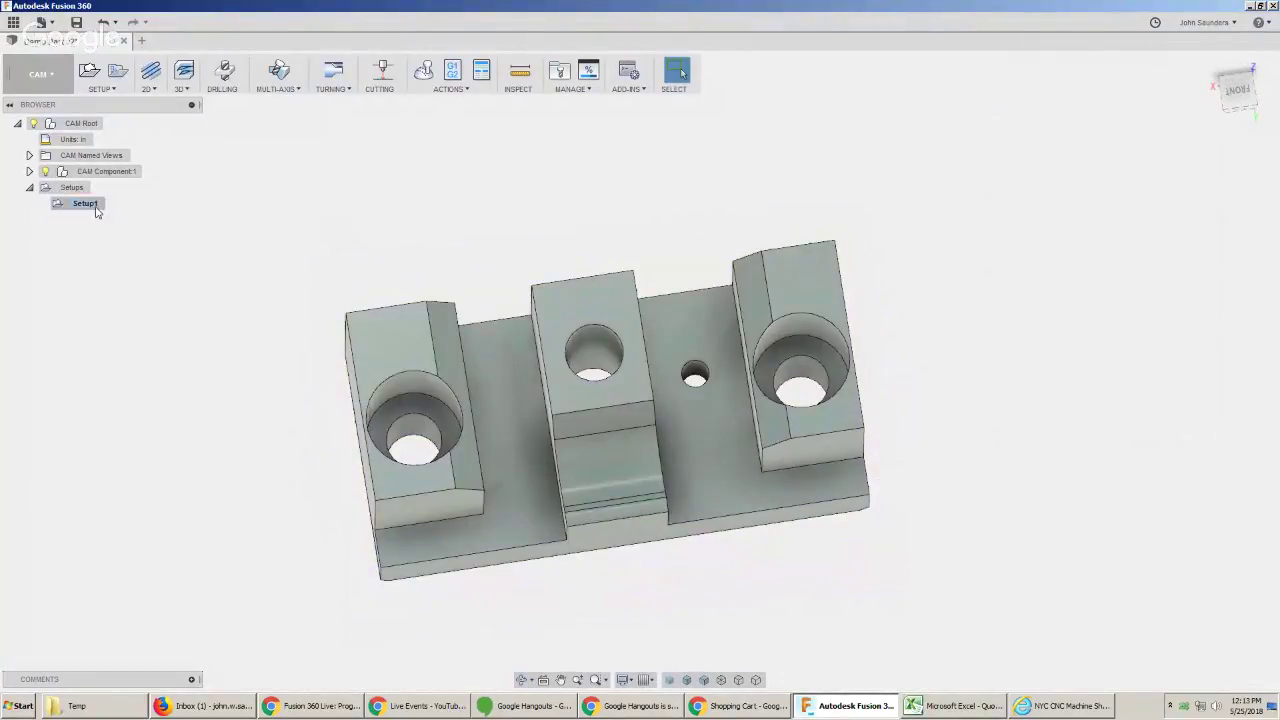
# Create the Setup1 operations from the HAAS Aluminum template and expand the setup to list them.
pyautogui.click(95, 207)
pyautogui.keyDown('shift'); pyautogui.moveTo(235, 300); pyautogui.dragTo(238, 286, button='middle'); pyautogui.keyUp('shift')
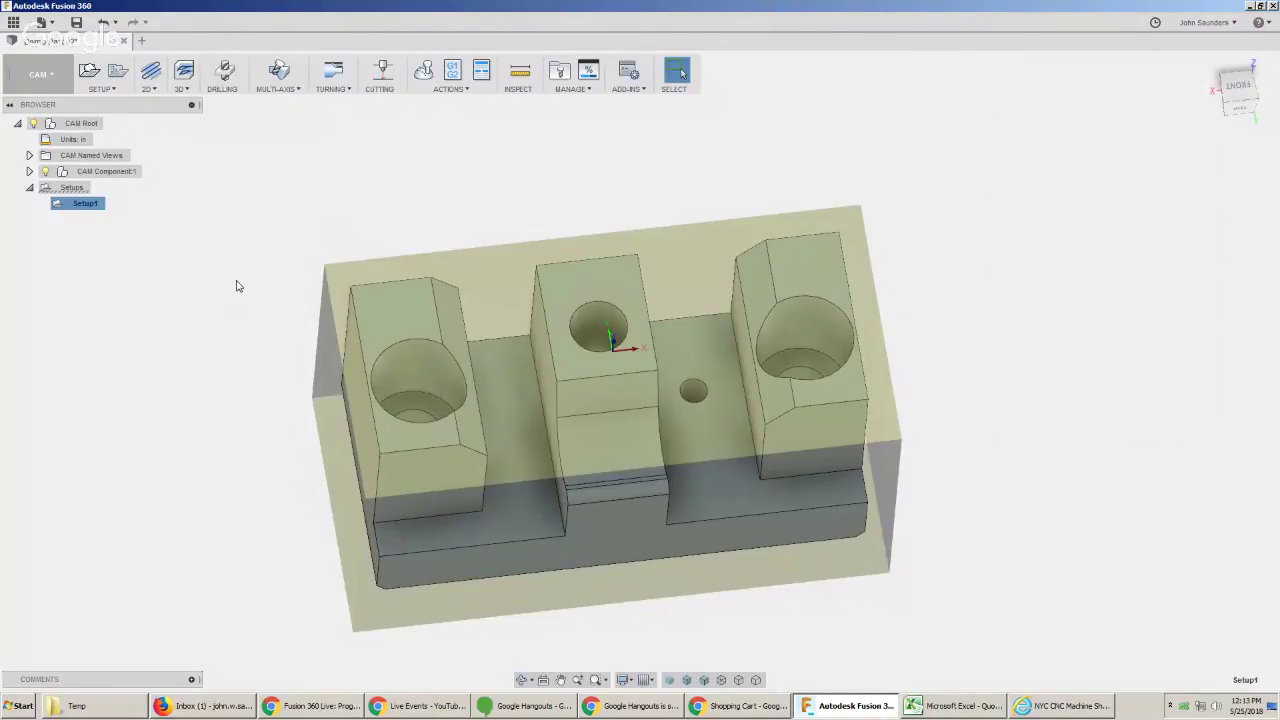
pyautogui.moveTo(234, 268)
pyautogui.keyDown('shift'); pyautogui.mouseDown(button='middle')
pyautogui.moveTo(231, 281)
pyautogui.moveTo(234, 267)
pyautogui.mouseUp(button='middle'); pyautogui.keyUp('shift')
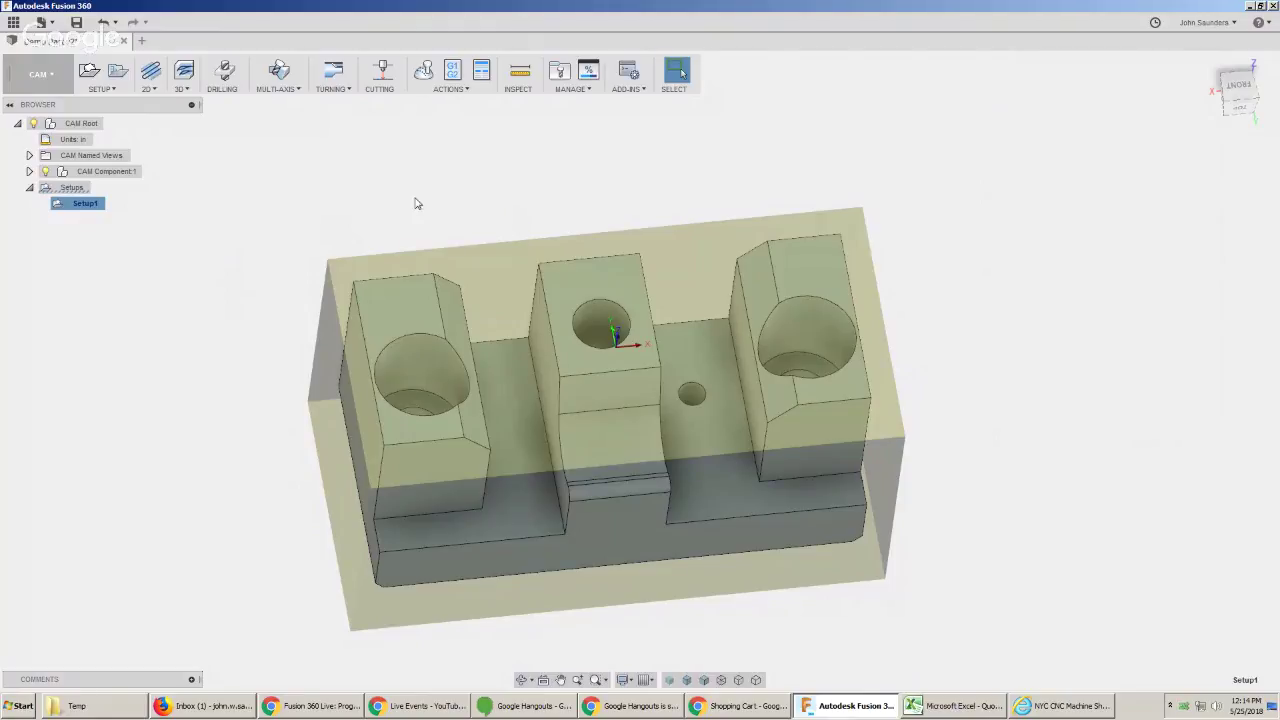
pyautogui.keyDown('shift'); pyautogui.moveTo(297, 289); pyautogui.dragTo(314, 243, button='middle'); pyautogui.keyUp('shift')
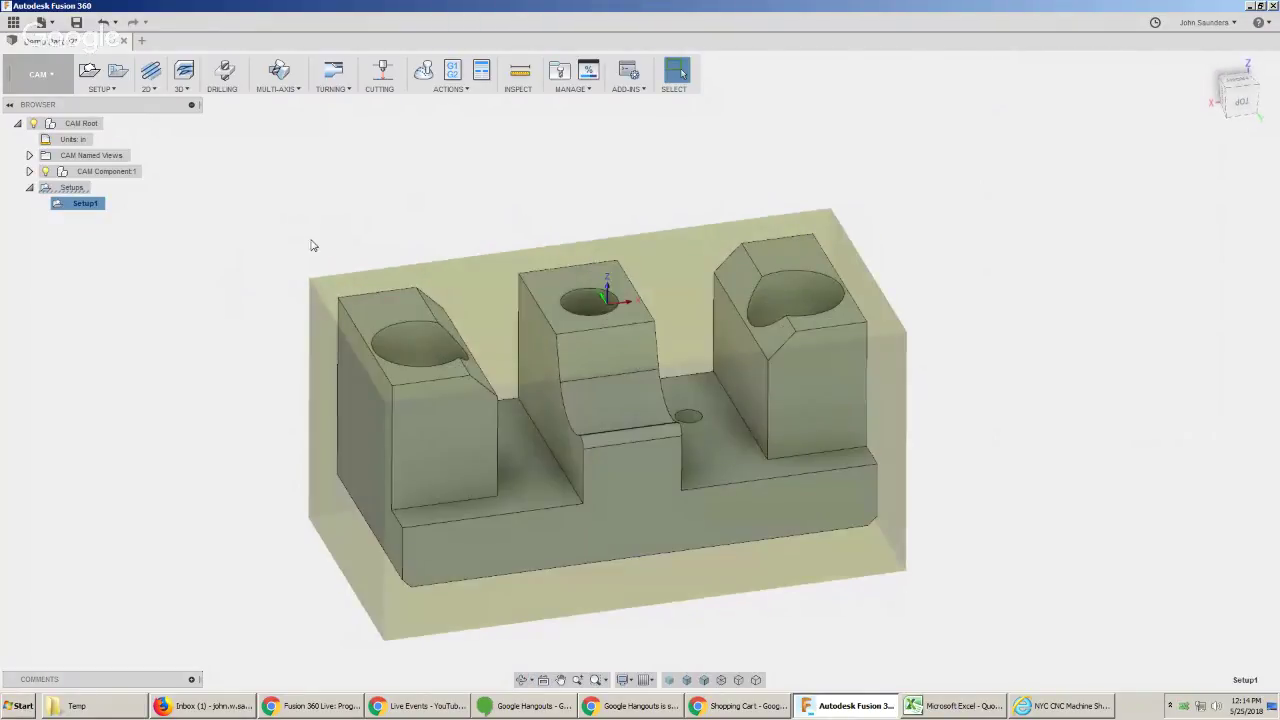
pyautogui.rightClick(98, 205)
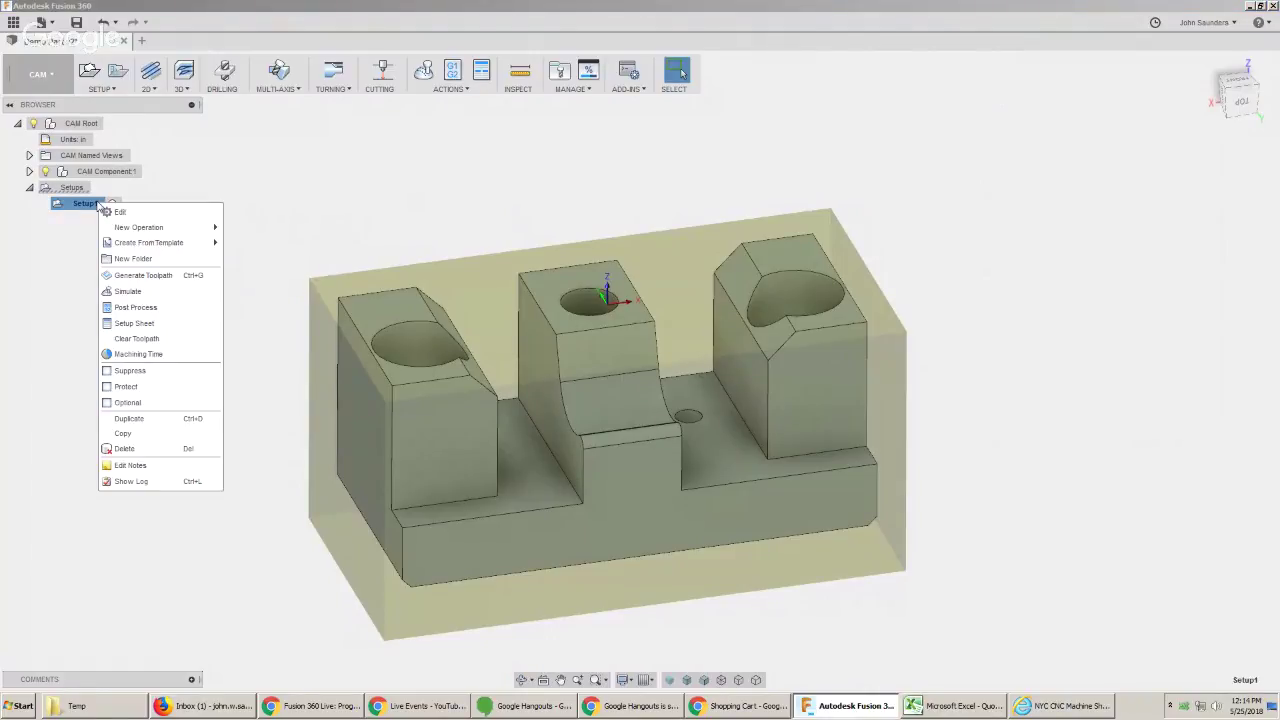
pyautogui.moveTo(171, 247)
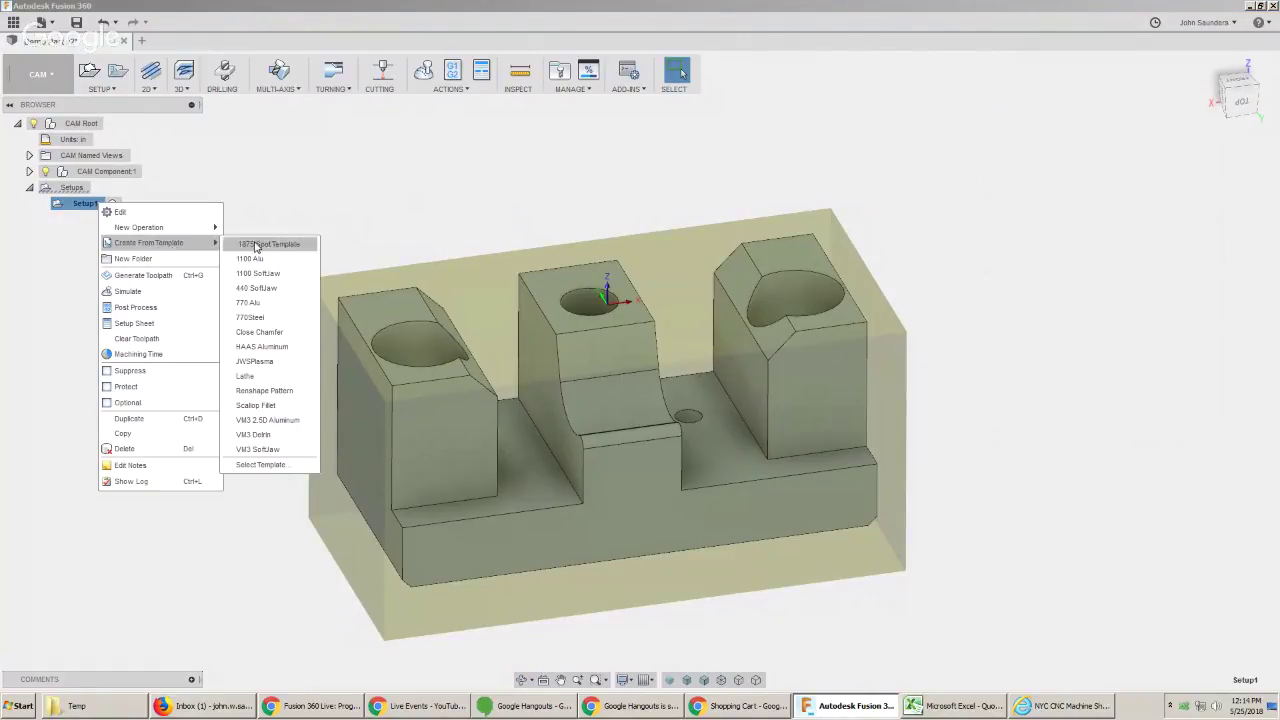
pyautogui.click(262, 347)
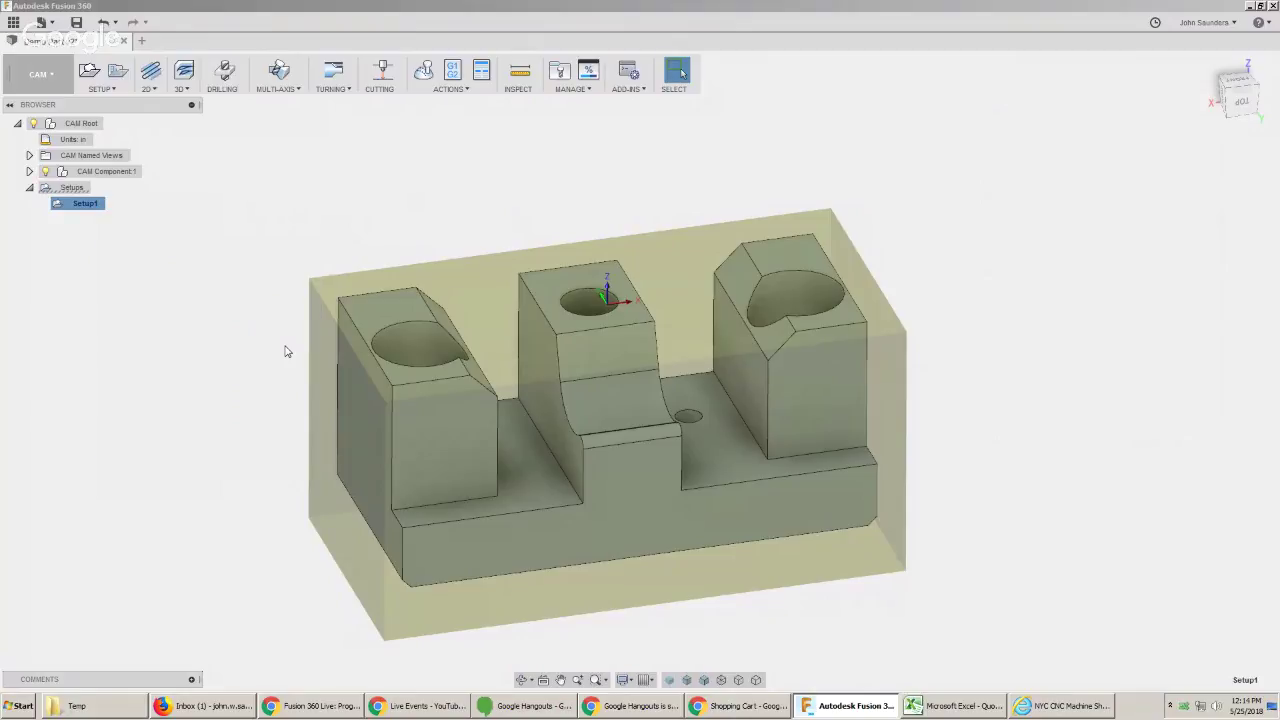
pyautogui.click(41, 204)
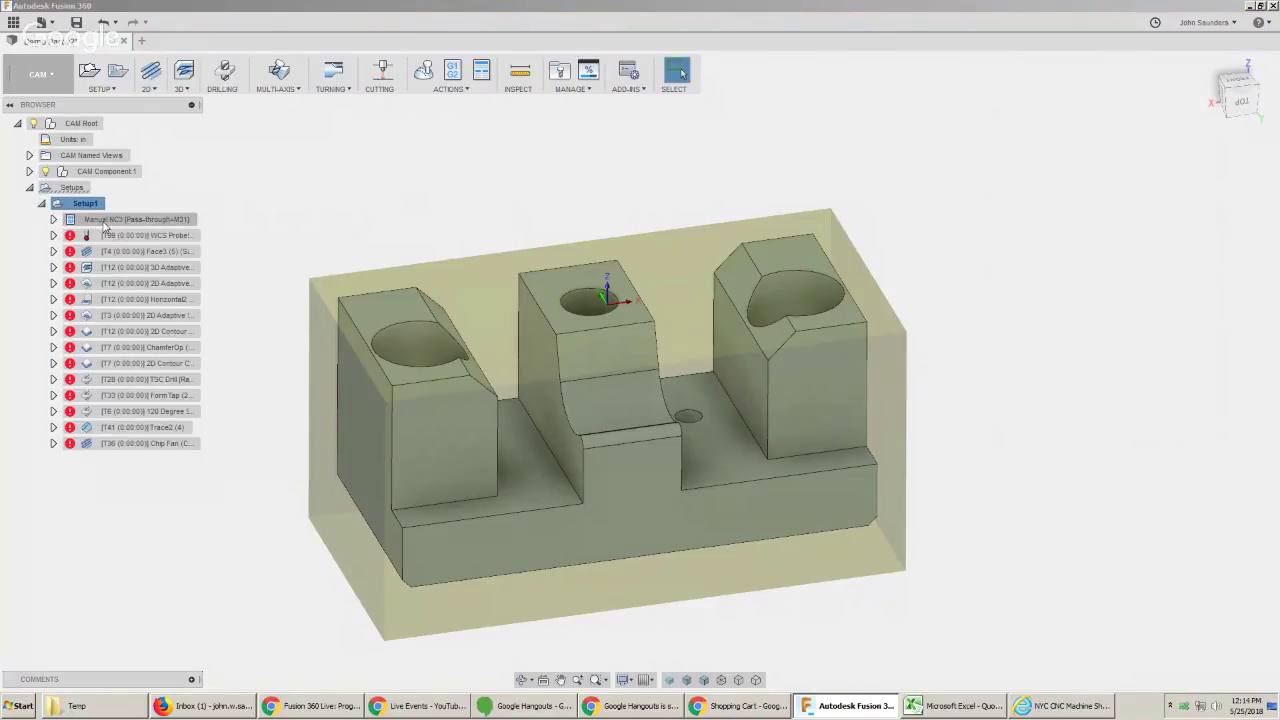
# Delete the WCS Probe operation from Setup1.
pyautogui.click(110, 219)
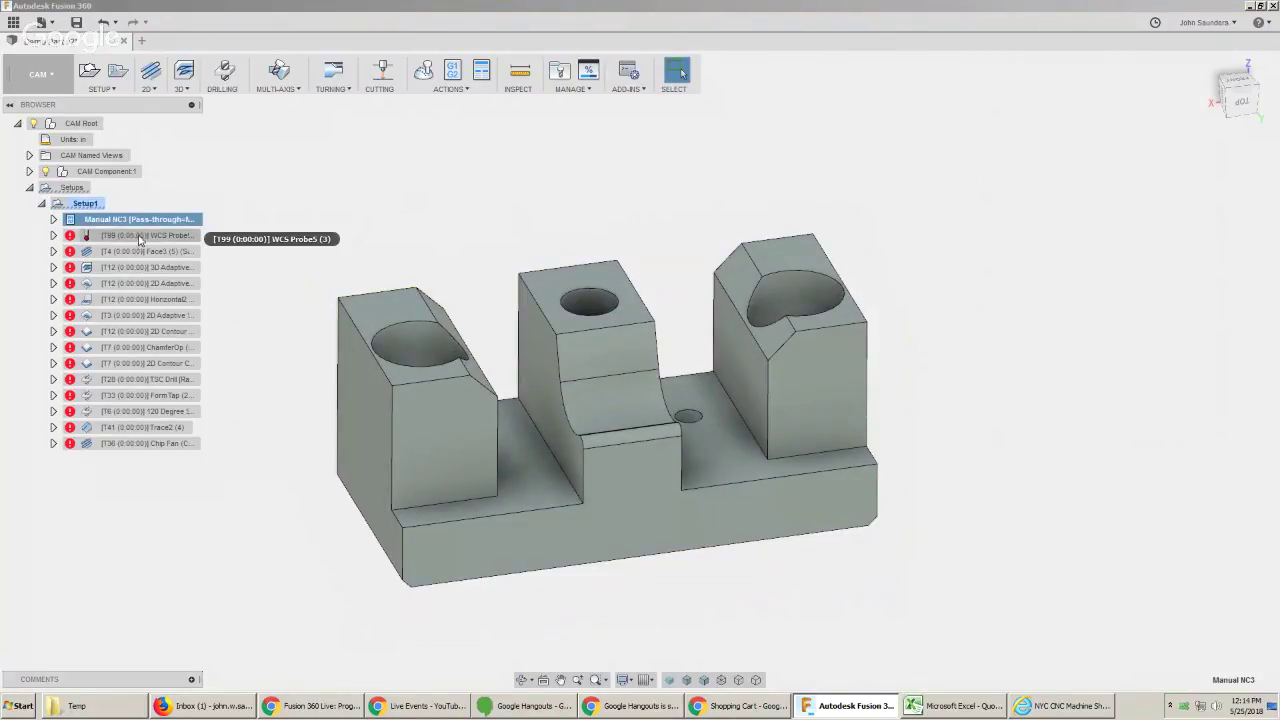
pyautogui.click(133, 236)
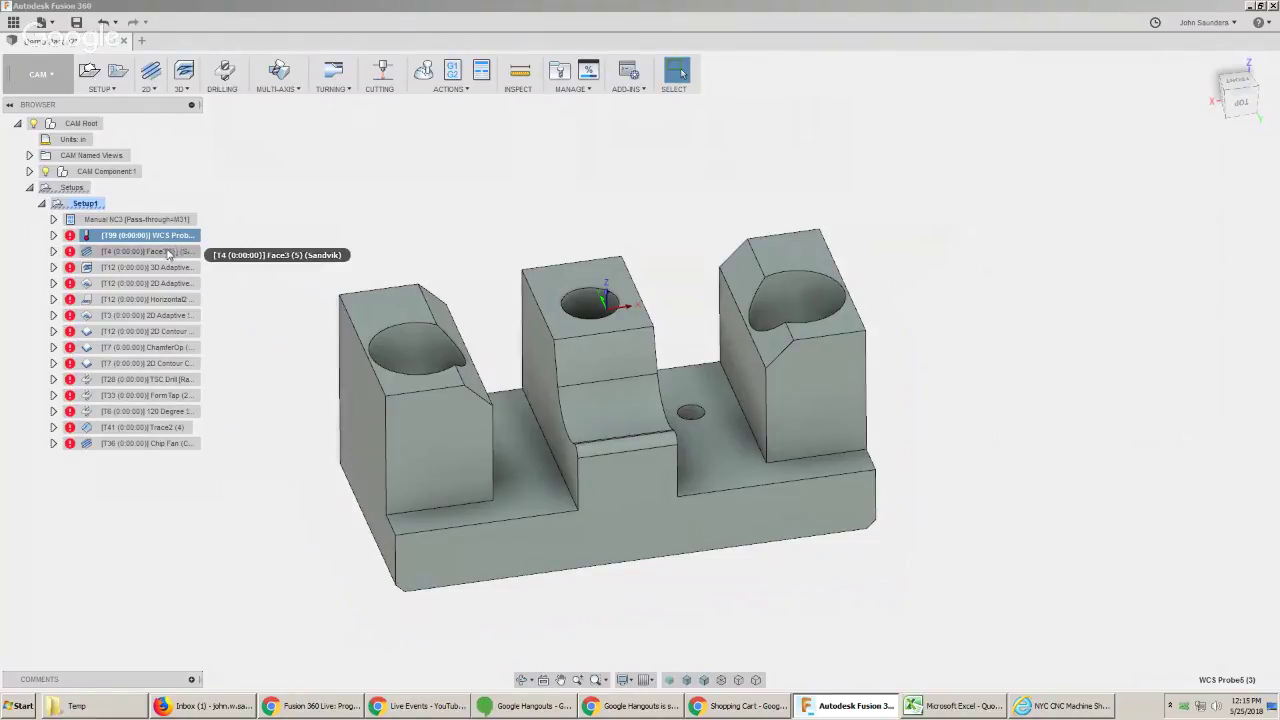
pyautogui.press('Delete')
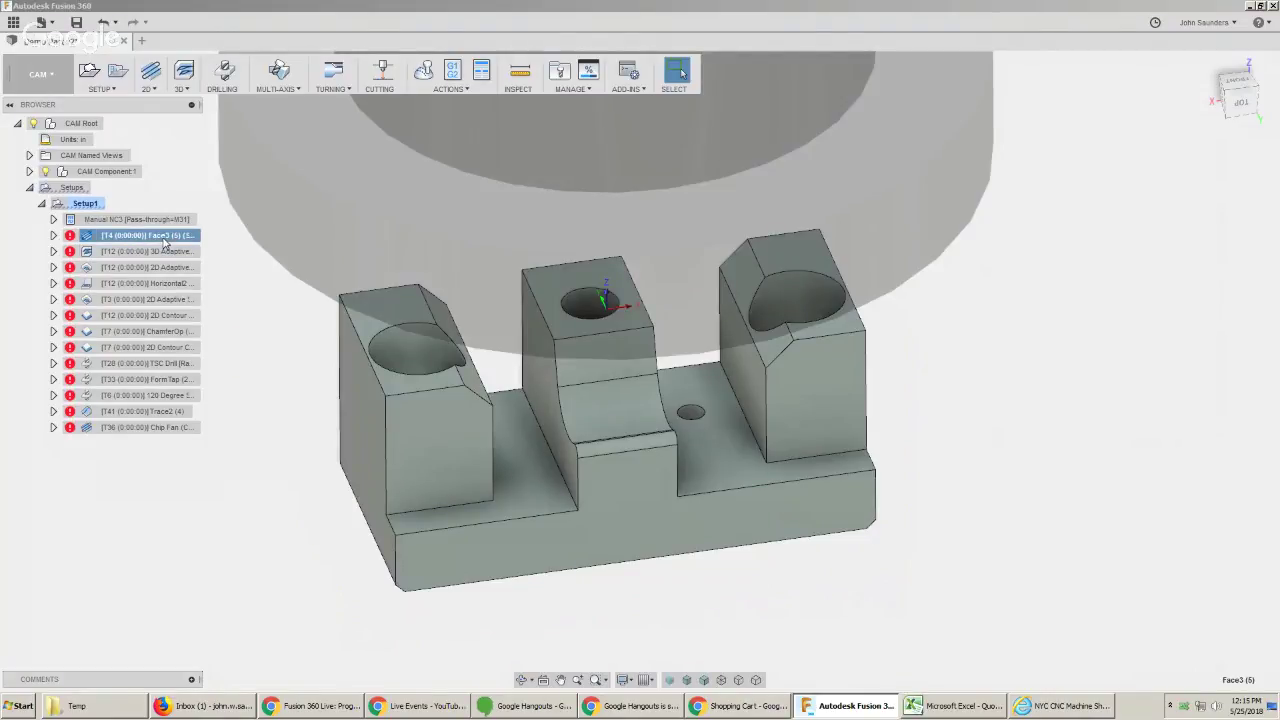
# Edit Setup1's stock so the model's offset from the top is 0.02 in and accept the setup.
pyautogui.click(1239, 105)
pyautogui.scroll(3, 601, 323)
pyautogui.scroll(-2, 328, 305)
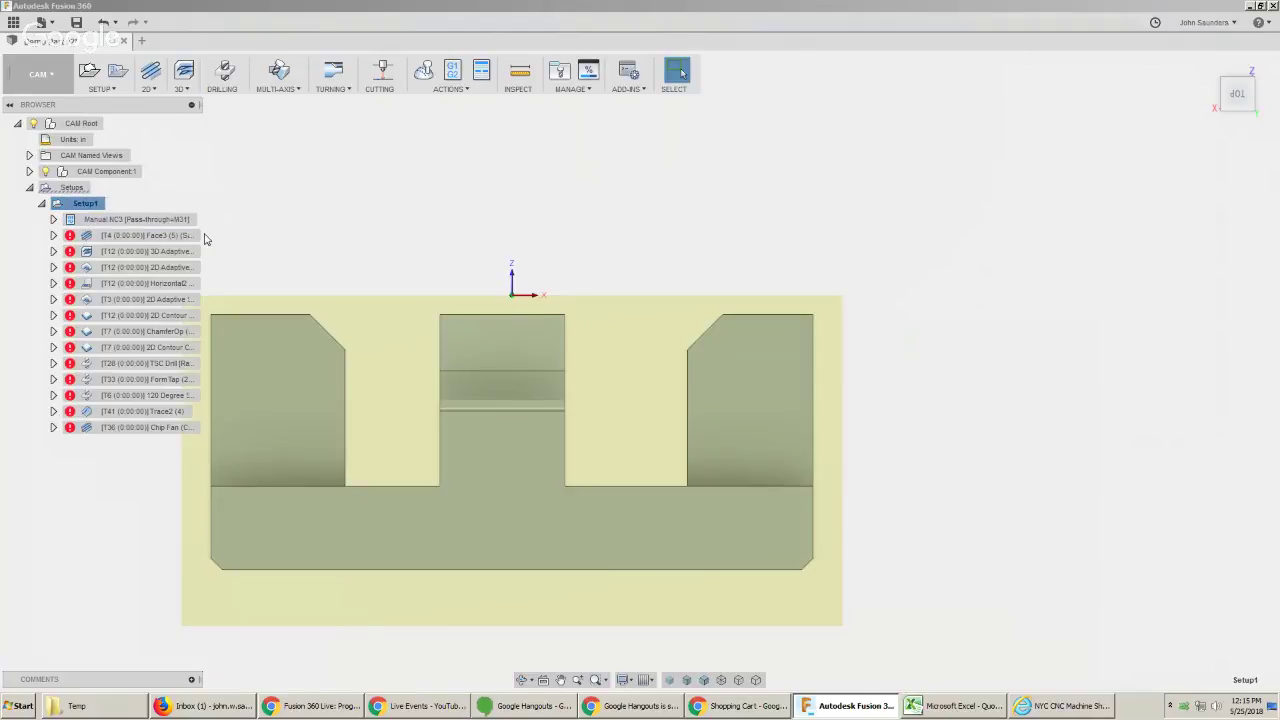
pyautogui.rightClick(88, 203)
pyautogui.click(115, 214)
pyautogui.click(1052, 133)
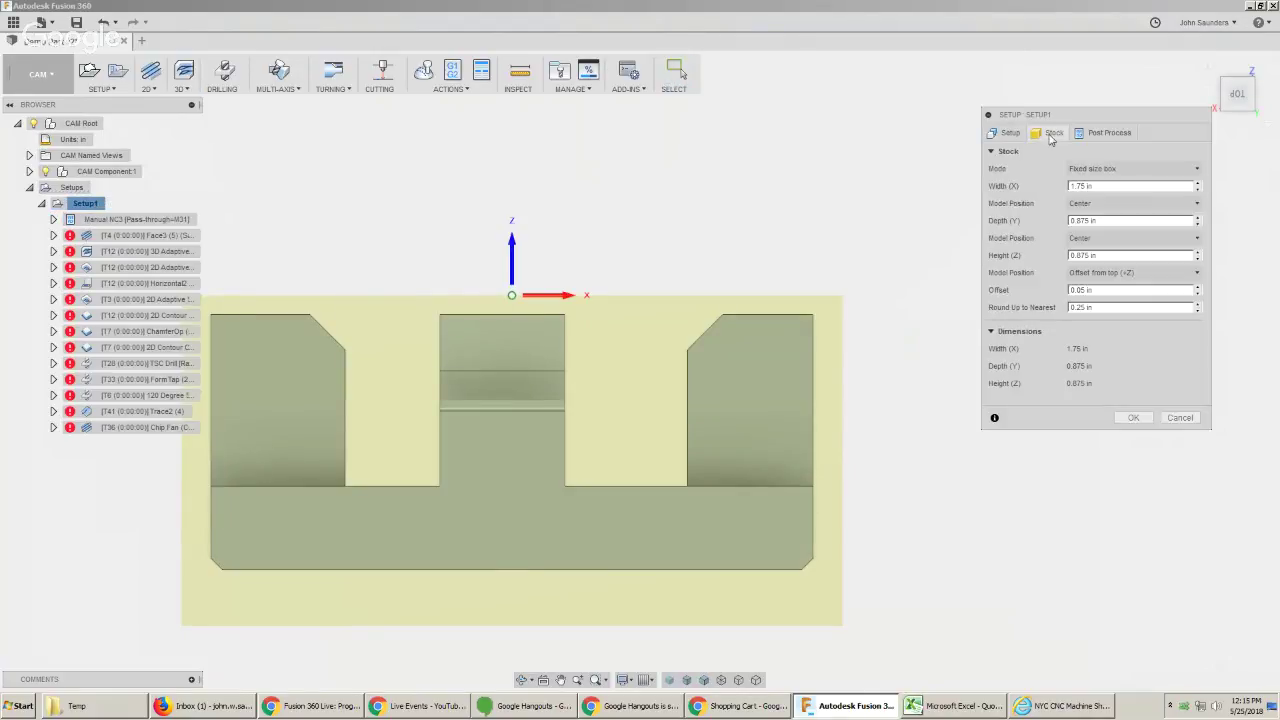
pyautogui.click(1090, 289)
pyautogui.write('0.02')
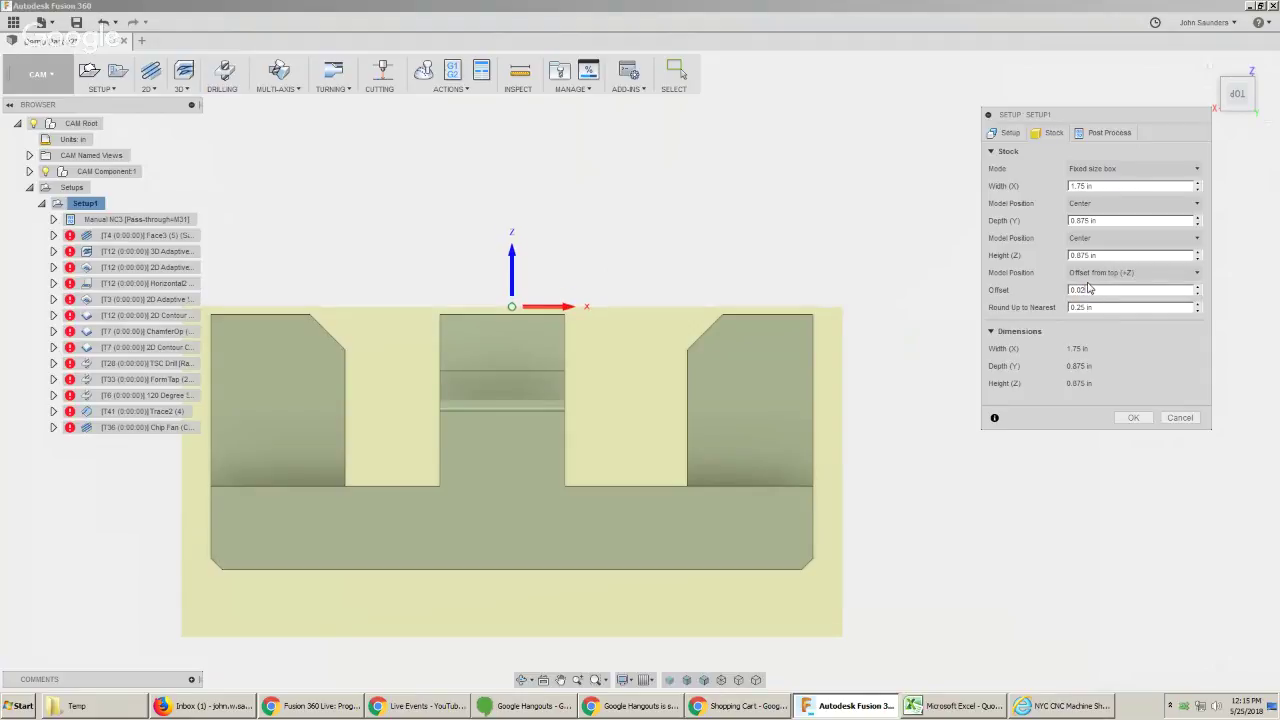
pyautogui.scroll(-3, 960, 330)
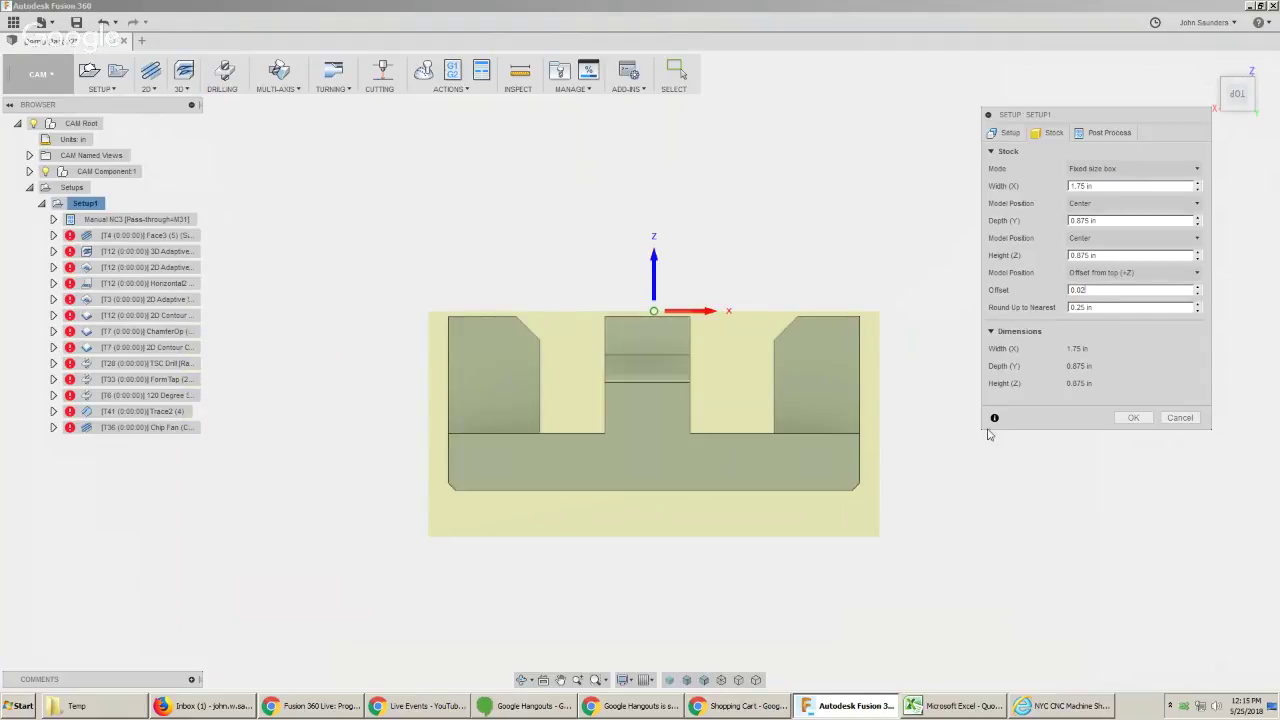
pyautogui.click(1133, 417)
# Generate the Face3 toolpath and view the 3D Adaptive operation's tool against the part.
pyautogui.keyDown('shift'); pyautogui.moveTo(650, 285); pyautogui.dragTo(480, 250, button='middle'); pyautogui.keyUp('shift')
pyautogui.click(176, 236)
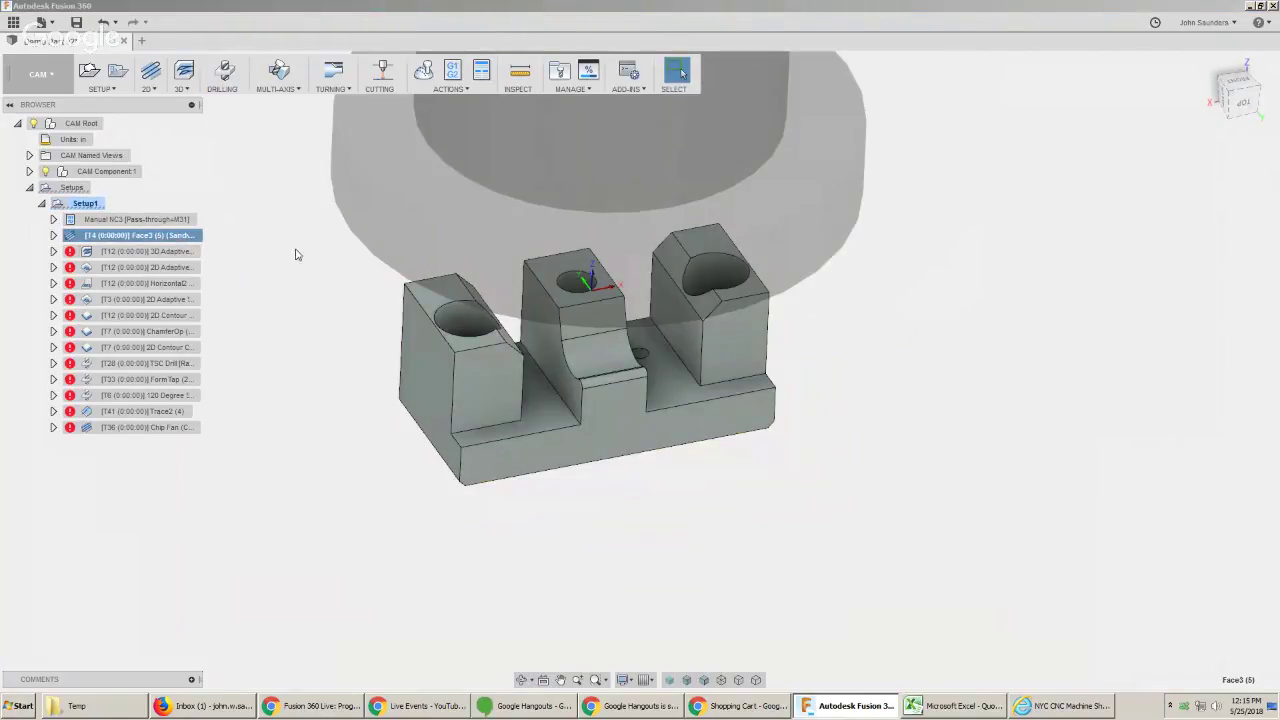
pyautogui.click(160, 251)
pyautogui.keyDown('shift'); pyautogui.moveTo(350, 268); pyautogui.dragTo(437, 303, button='middle'); pyautogui.keyUp('shift')
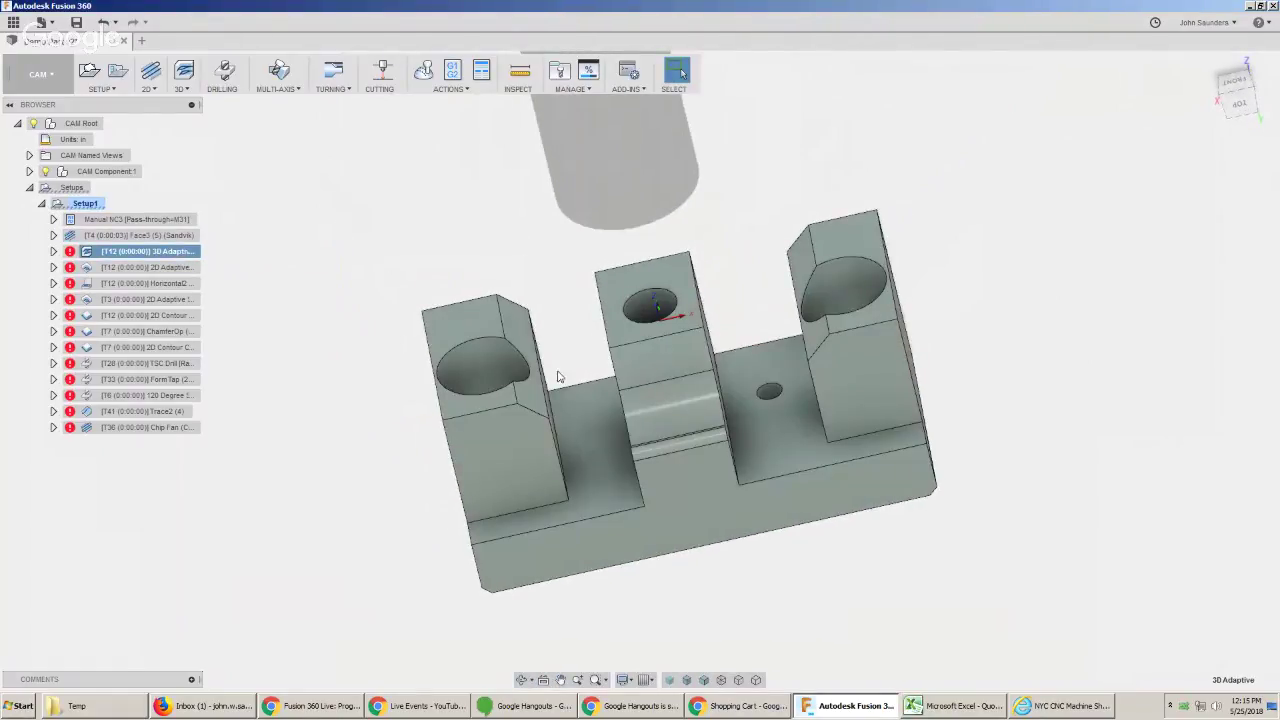
pyautogui.press('Escape')
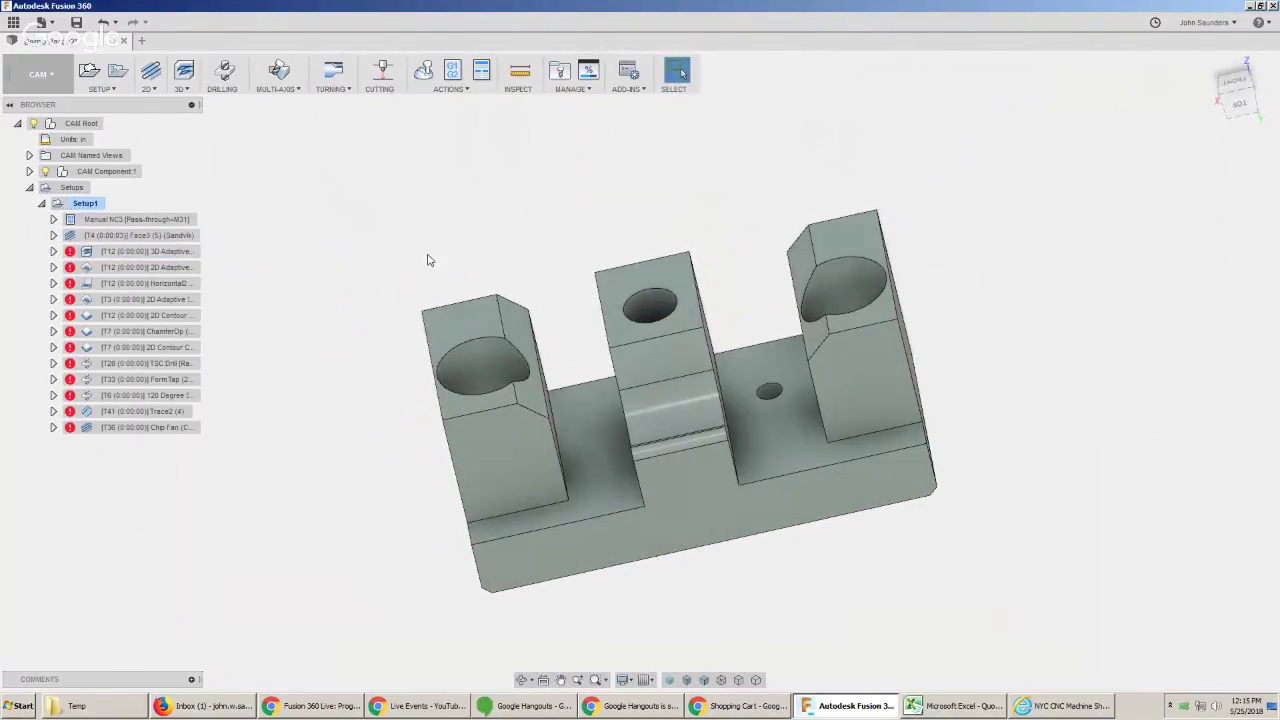
# Measure the gap between one outer post and the middle post, and the height of the middle post's vertical edge.
pyautogui.press('i')
pyautogui.keyDown('shift'); pyautogui.moveTo(547, 280); pyautogui.dragTo(539, 333, button='middle'); pyautogui.keyUp('shift')
pyautogui.click(539, 333)
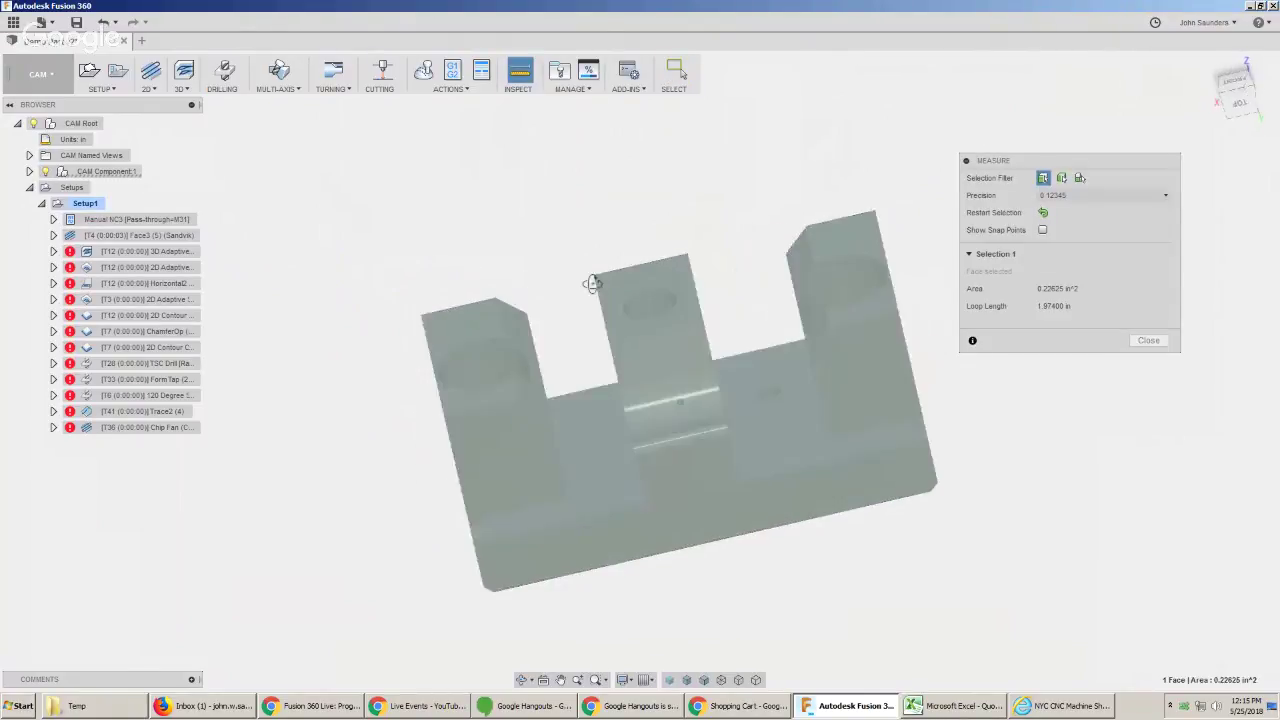
pyautogui.keyDown('shift'); pyautogui.moveTo(593, 284); pyautogui.dragTo(605, 330, button='middle'); pyautogui.keyUp('shift')
pyautogui.click(605, 330)
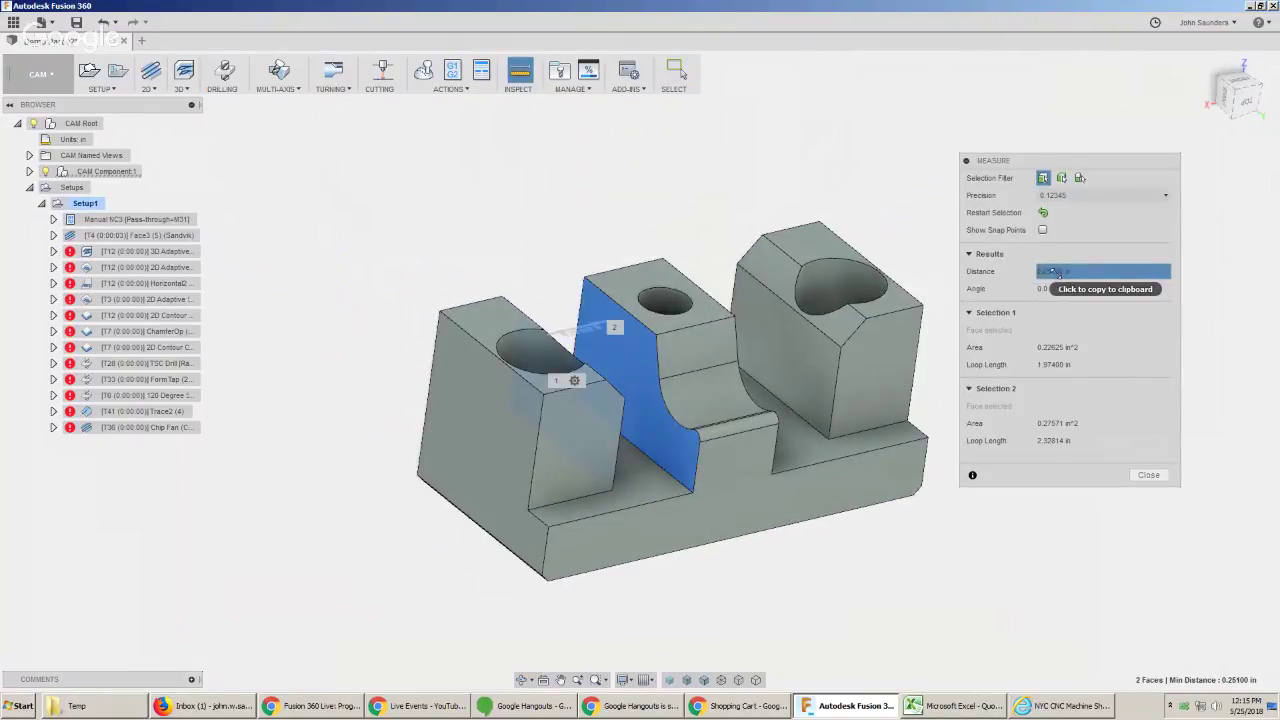
pyautogui.click(620, 234)
pyautogui.click(583, 289)
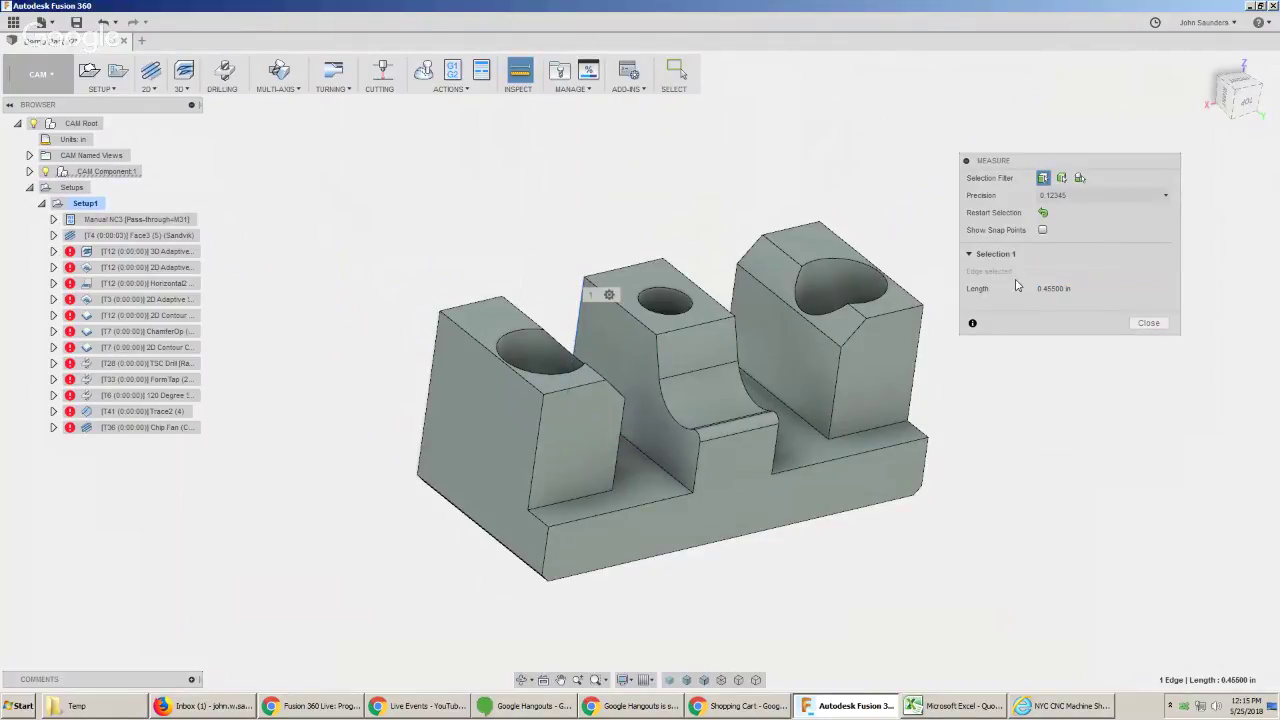
pyautogui.click(1148, 322)
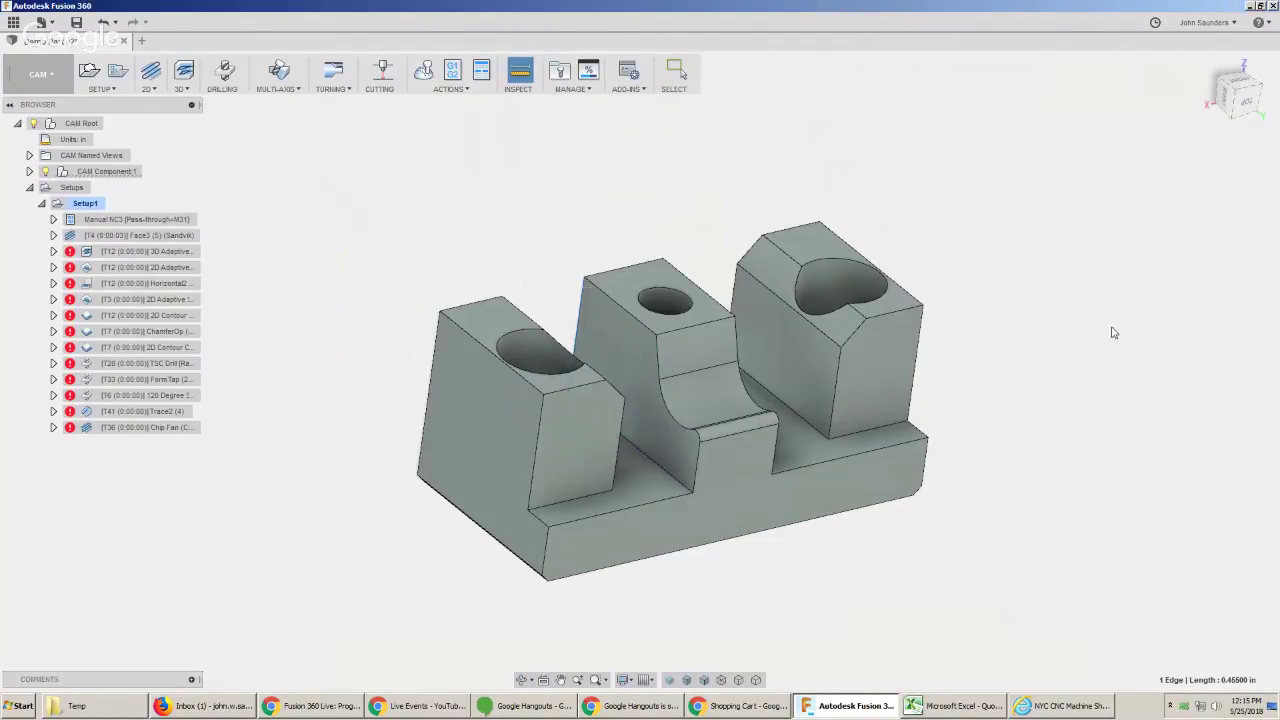
# Replace the 3D Adaptive operation's tool with the #11 Ø3/16" flat end mill (.1875 Aluminum) from the VF2SS library.
pyautogui.keyDown('shift'); pyautogui.moveTo(1148, 322); pyautogui.dragTo(747, 374, button='middle'); pyautogui.keyUp('shift')
pyautogui.click(163, 251)
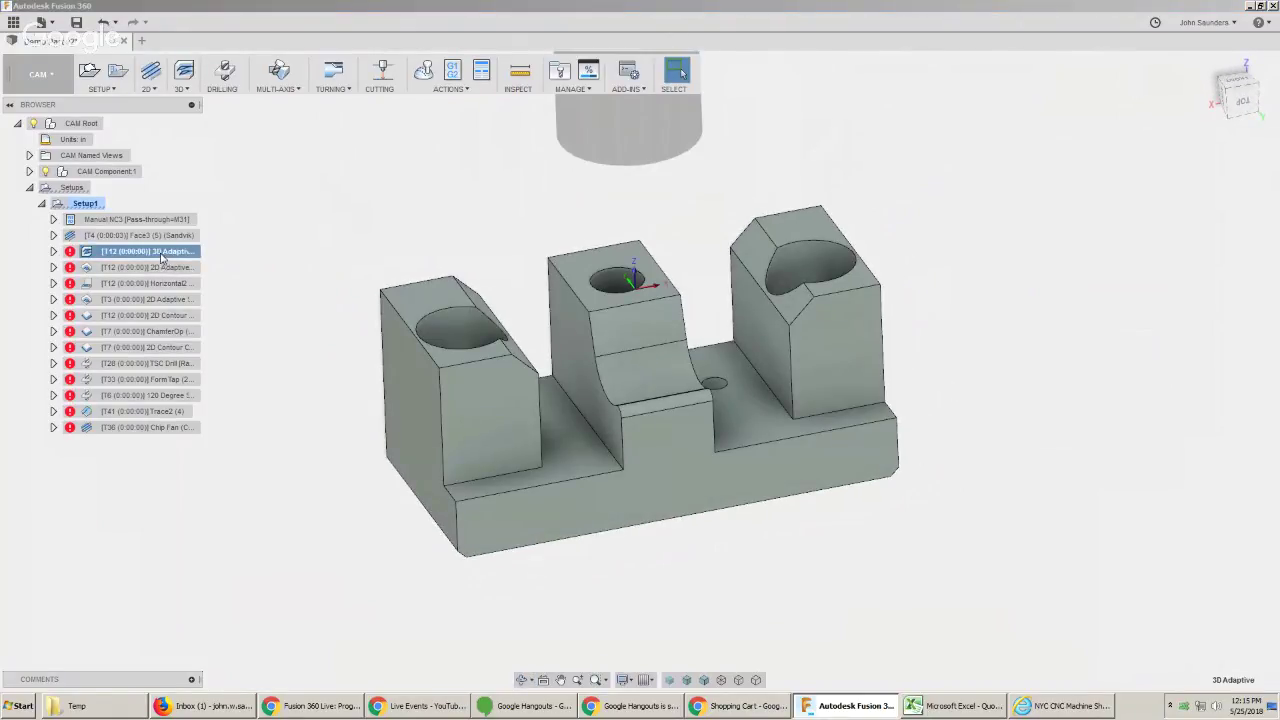
pyautogui.click(53, 251)
pyautogui.rightClick(152, 256)
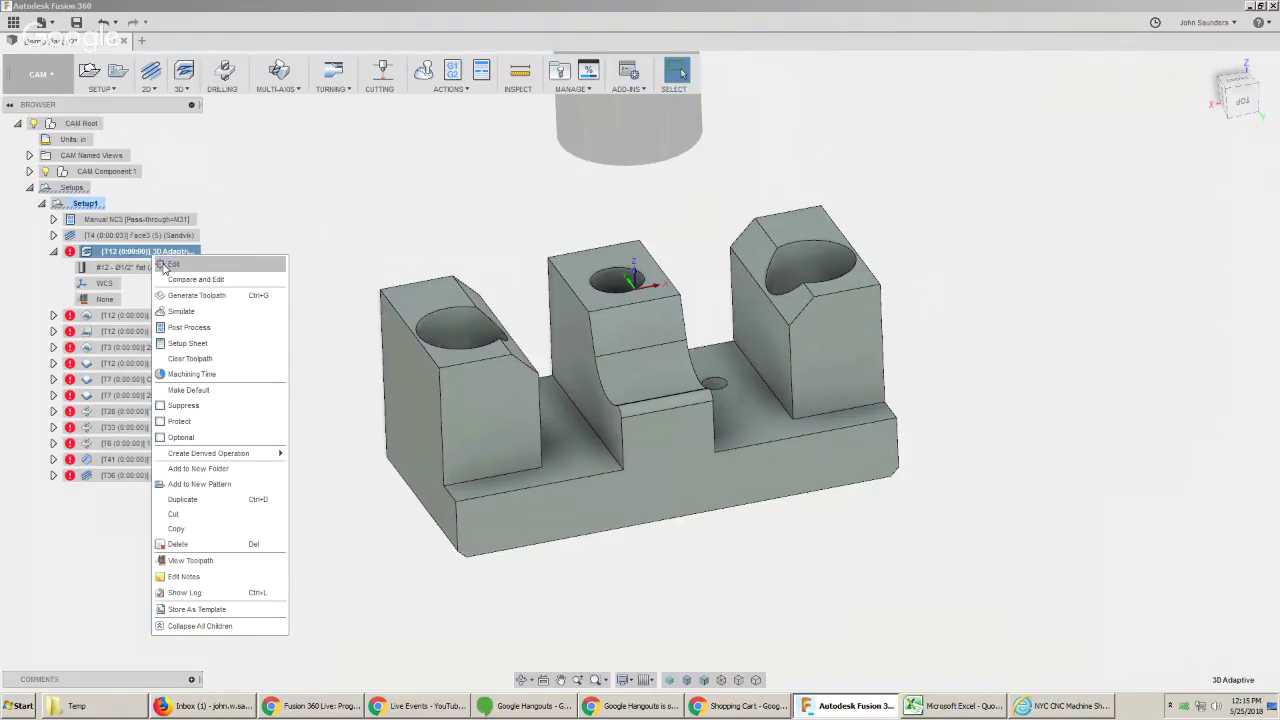
pyautogui.click(167, 265)
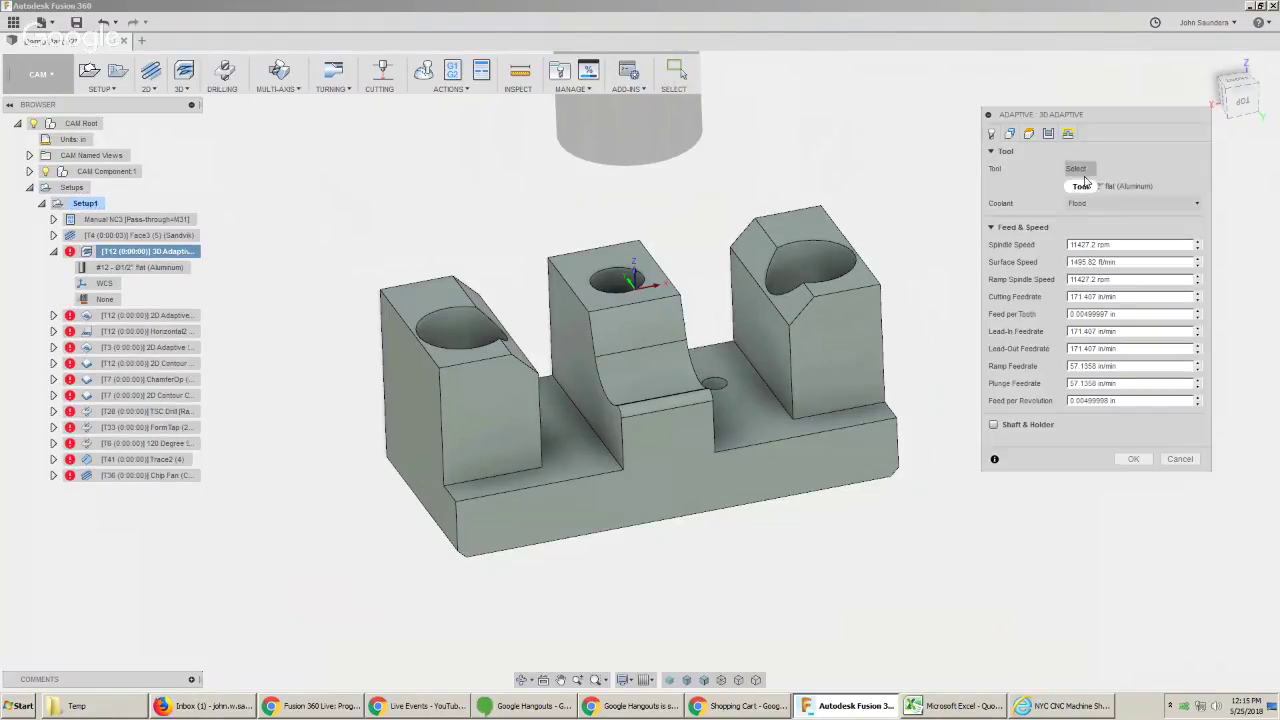
pyautogui.click(1082, 184)
pyautogui.click(406, 302)
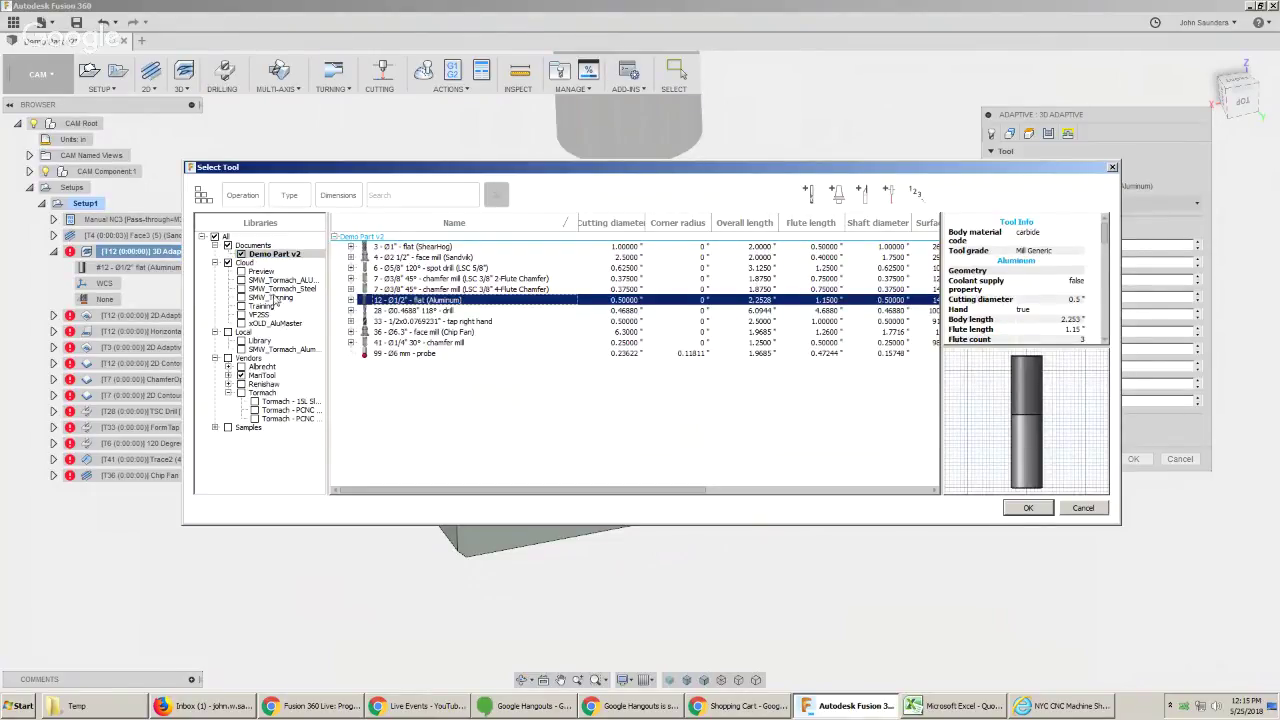
pyautogui.click(260, 314)
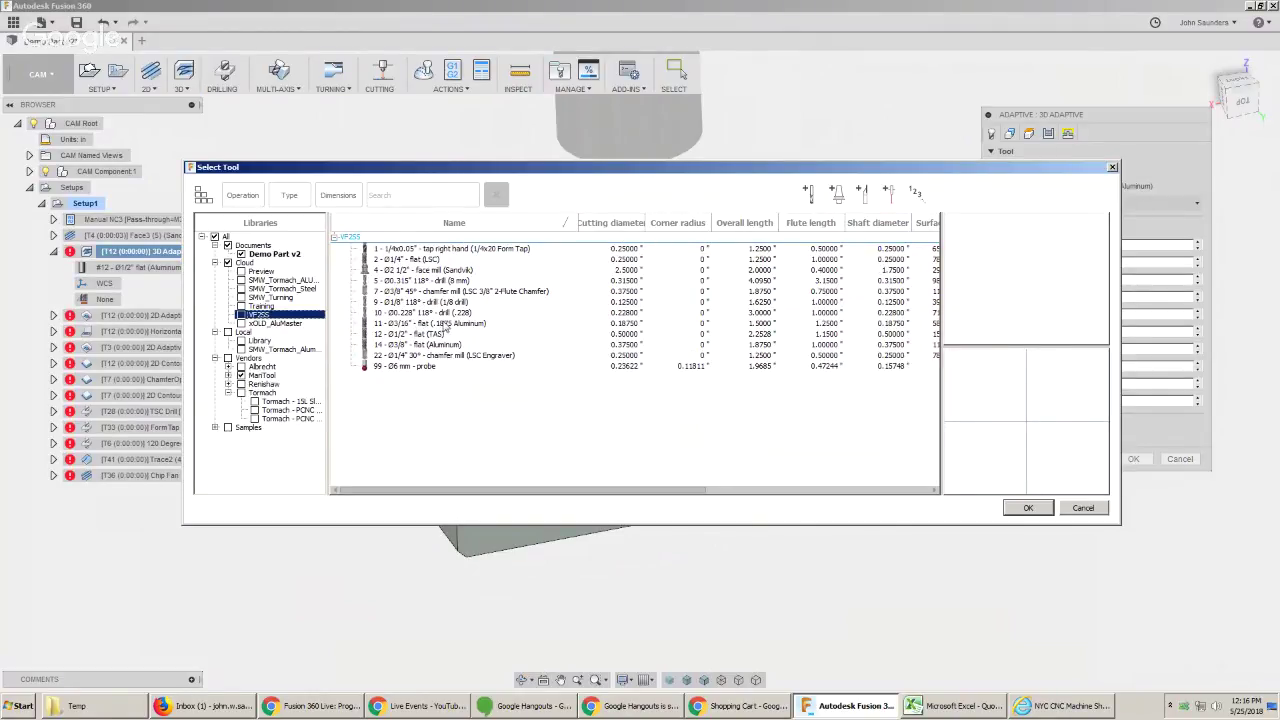
pyautogui.click(445, 323)
pyautogui.click(1026, 507)
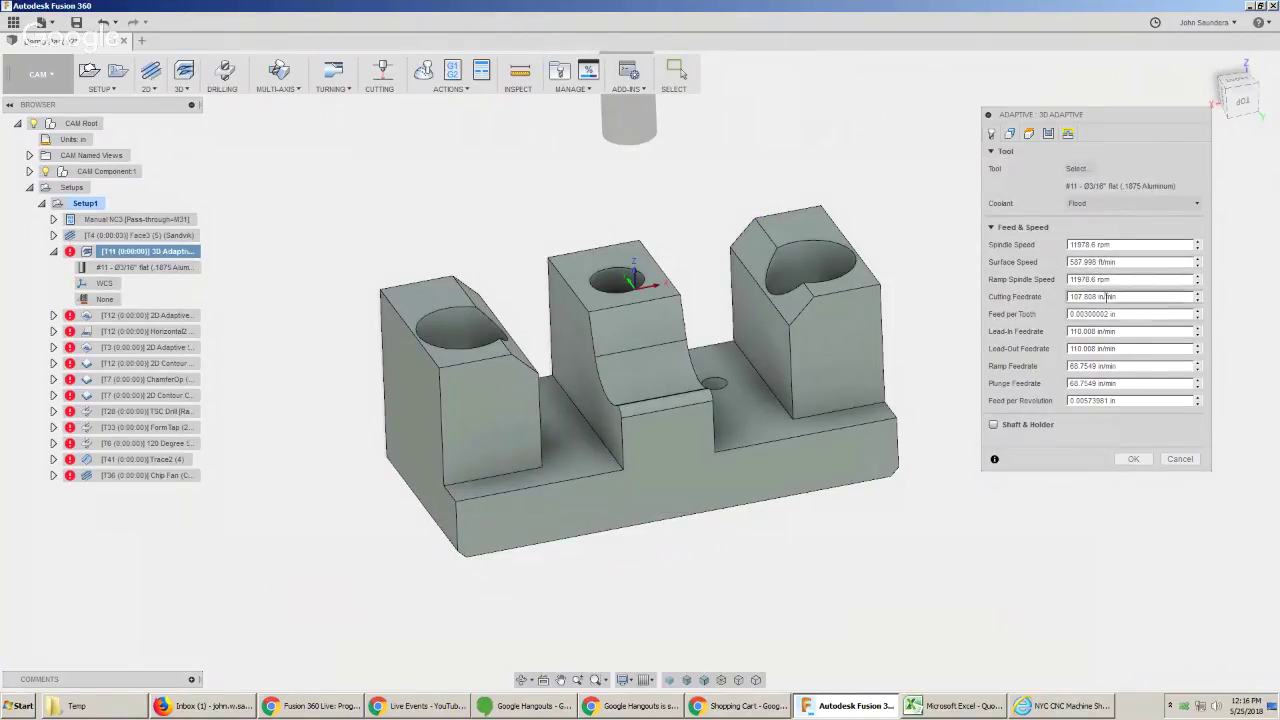
# Set the 3D Adaptive passes to optimal load .1875*.2, minimum cutting radius 0.025 in and axial stock to leave 0.00.
pyautogui.click(1048, 134)
pyautogui.click(1133, 204)
pyautogui.press('BackSpace')
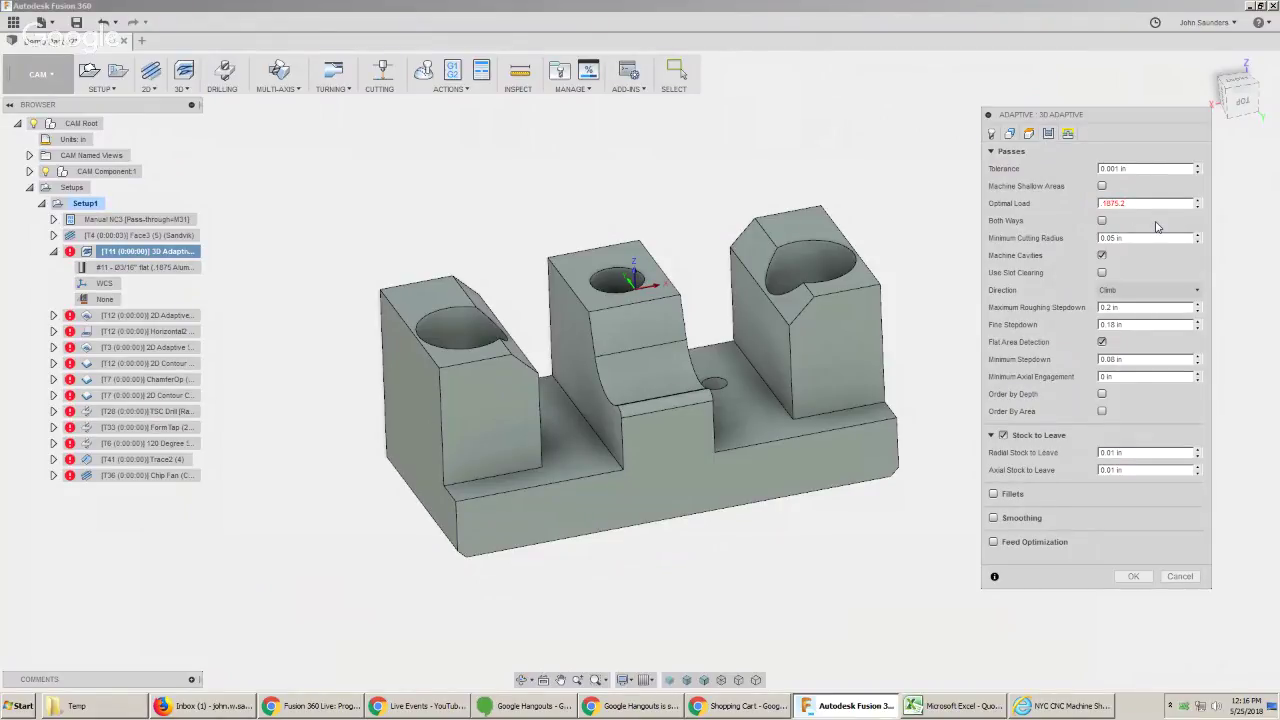
pyautogui.click(1113, 238)
pyautogui.press('Tab')
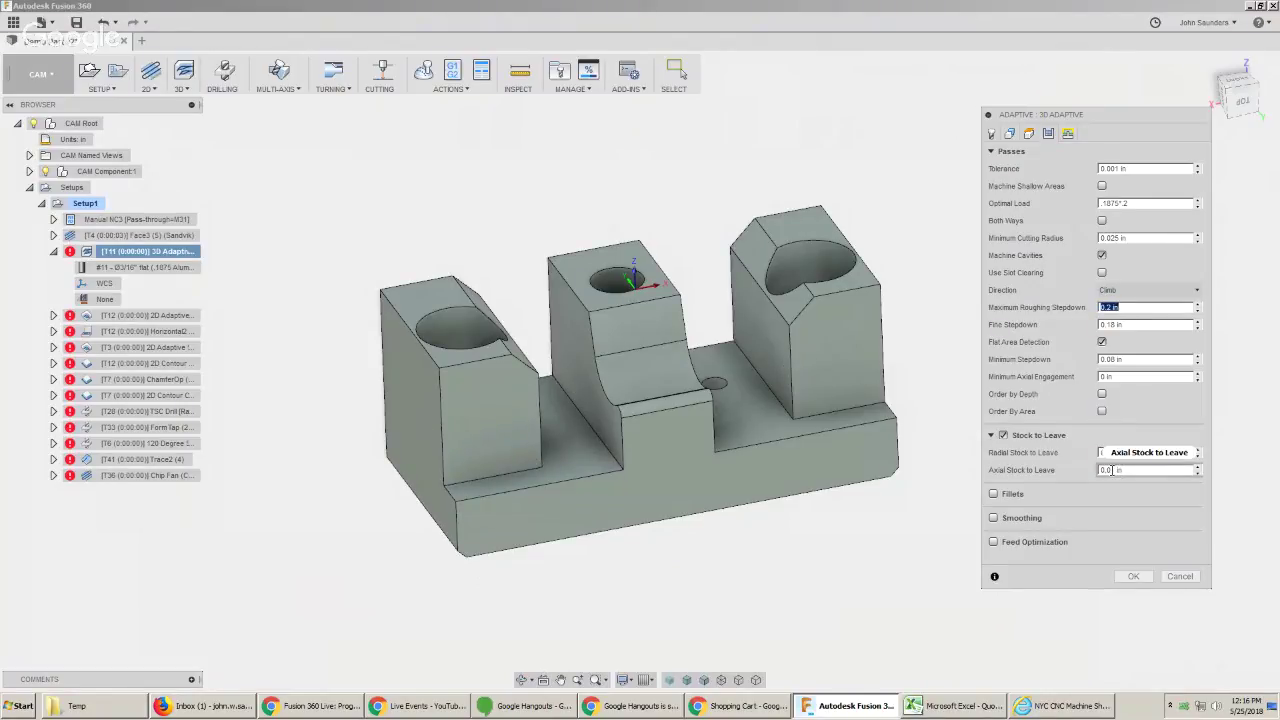
pyautogui.moveTo(1113, 470); pyautogui.dragTo(1157, 470)
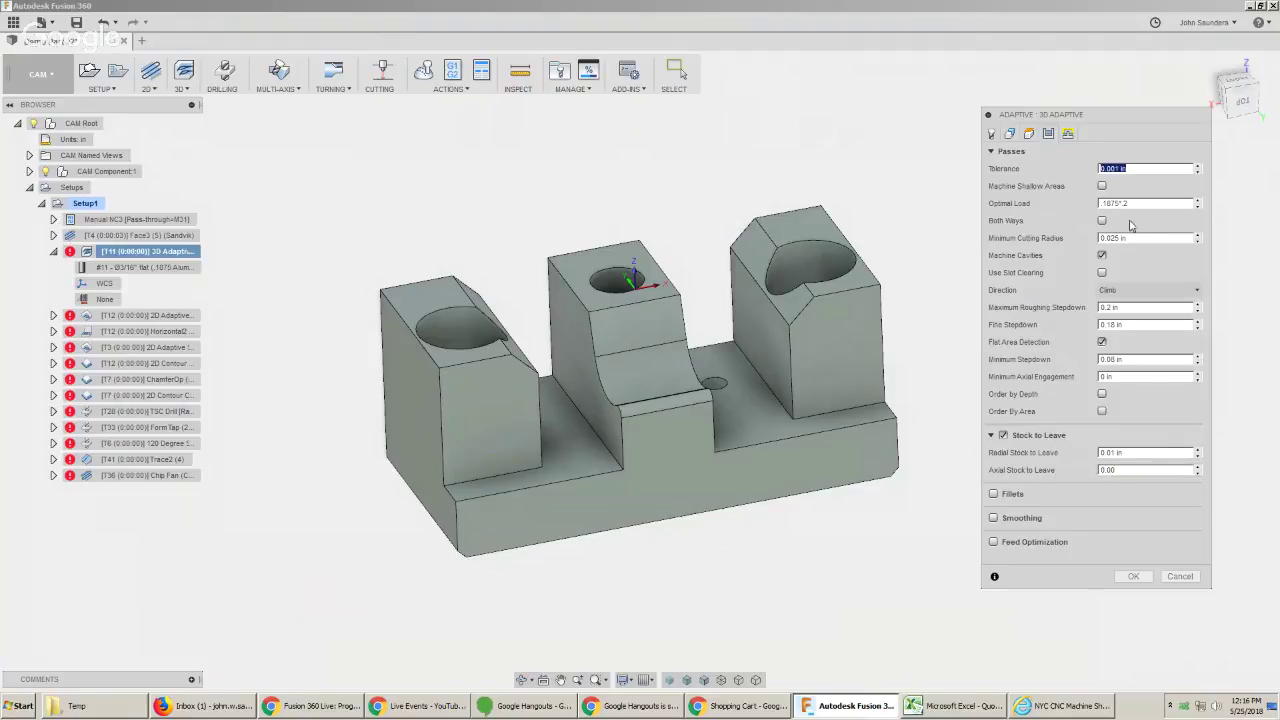
# Enable smoothing with a 0.001 in tolerance, accept the 3D Adaptive operation and display its generated toolpath.
pyautogui.click(993, 518)
pyautogui.moveTo(1113, 536); pyautogui.dragTo(1148, 538)
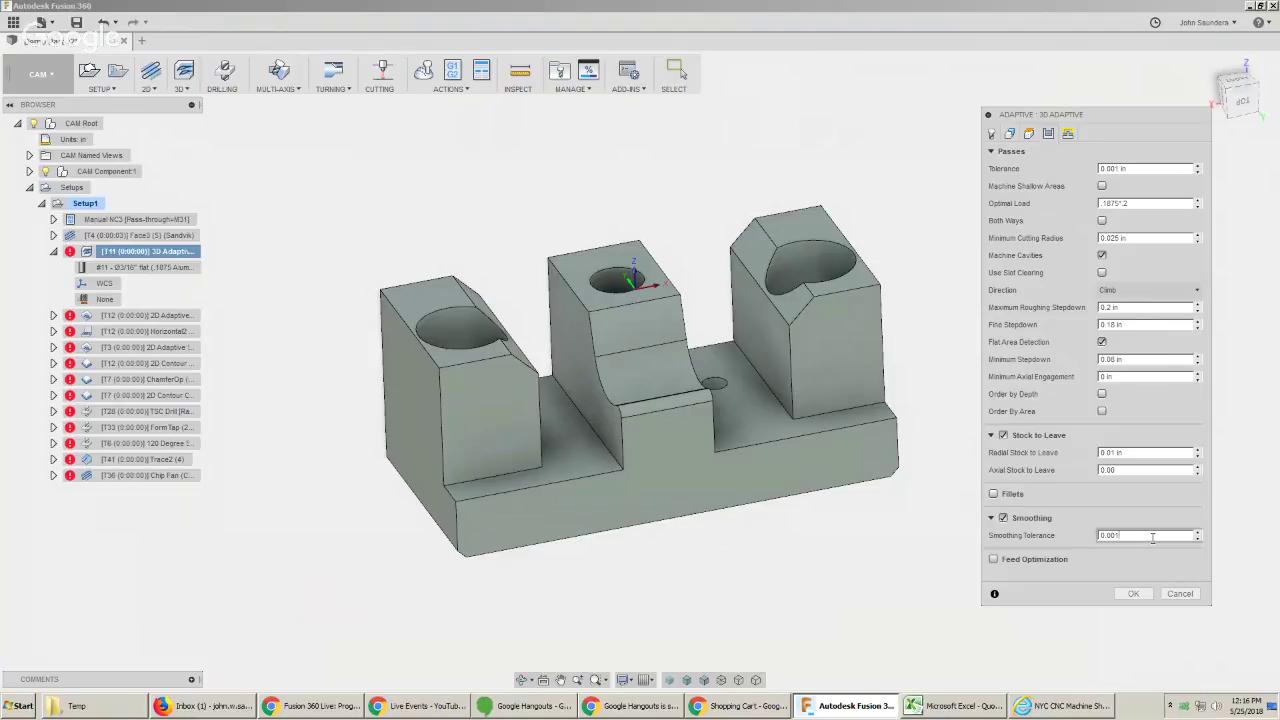
pyautogui.click(1133, 593)
pyautogui.keyDown('shift'); pyautogui.moveTo(403, 279); pyautogui.dragTo(294, 280, button='middle'); pyautogui.keyUp('shift')
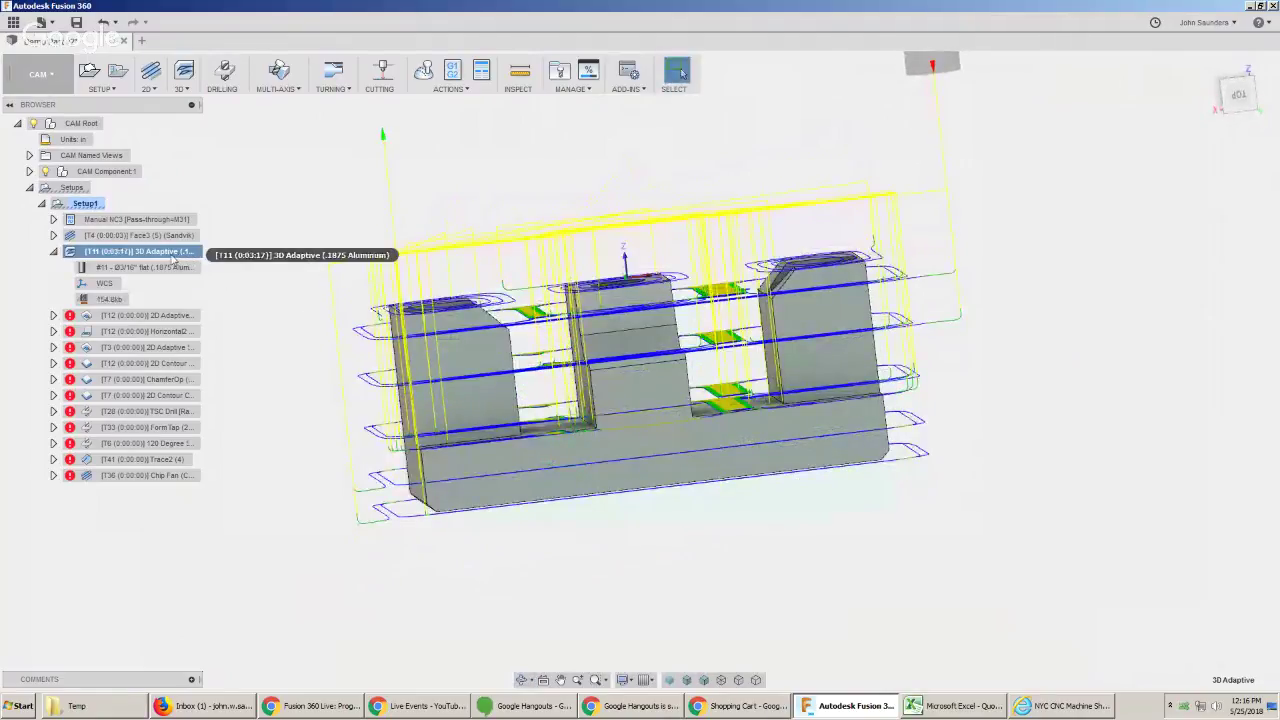
pyautogui.click(329, 244)
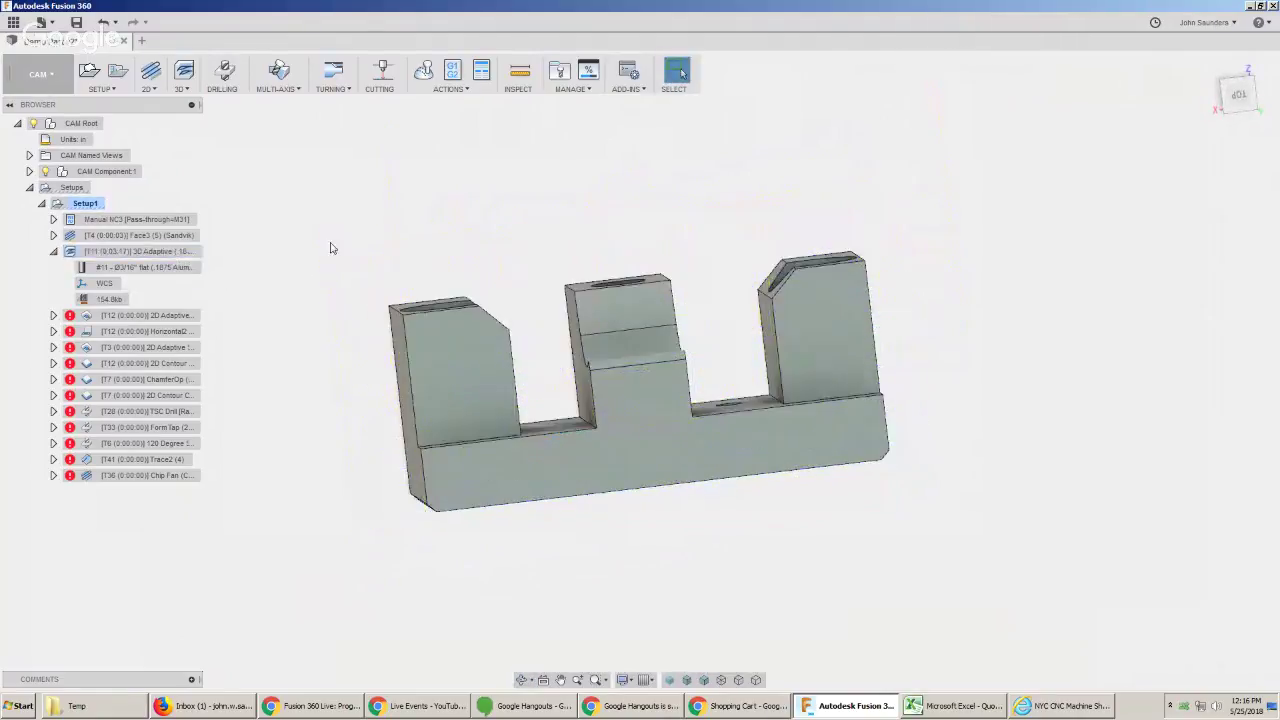
pyautogui.click(166, 254)
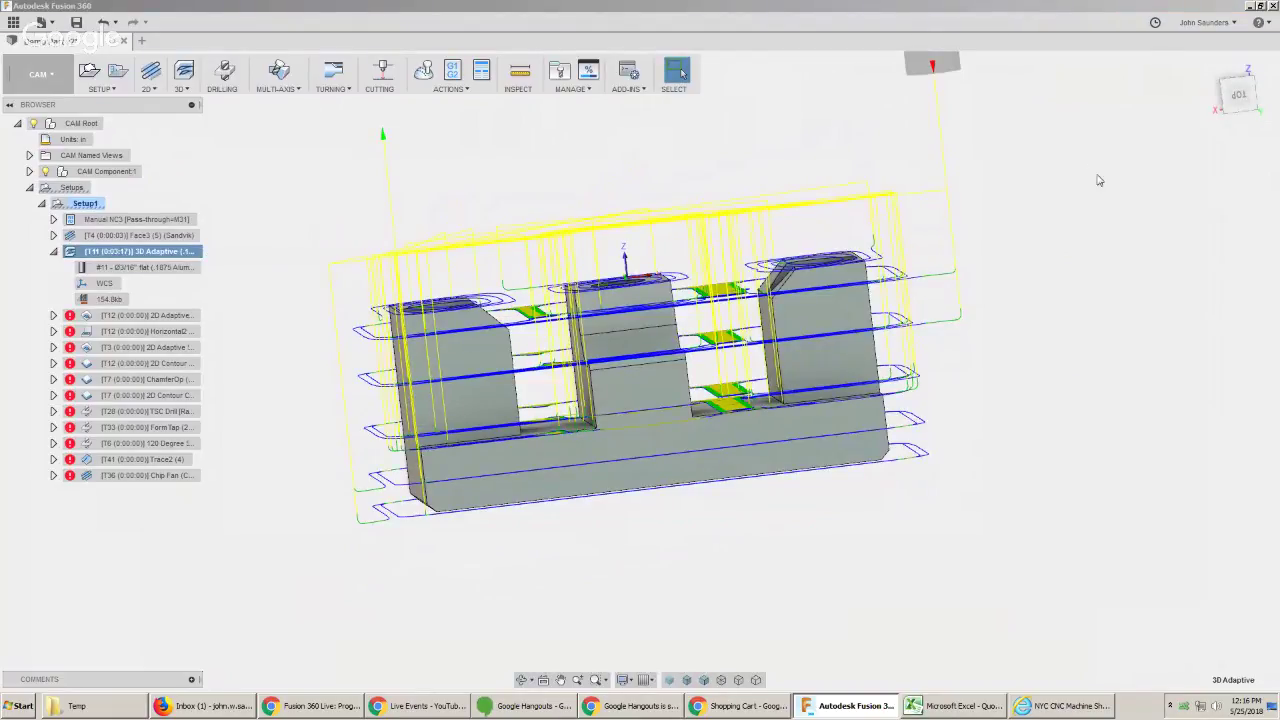
# Review the general CAM preferences and leave them without saving changes.
pyautogui.click(1200, 22)
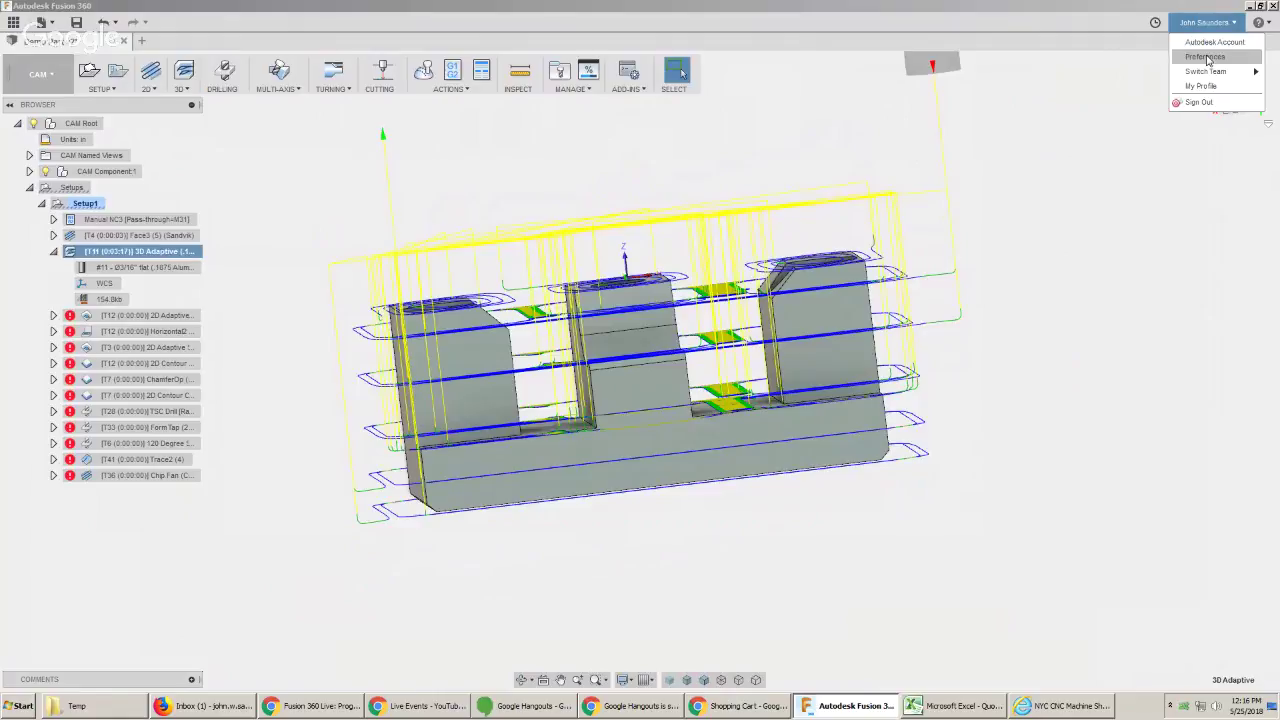
pyautogui.click(1206, 57)
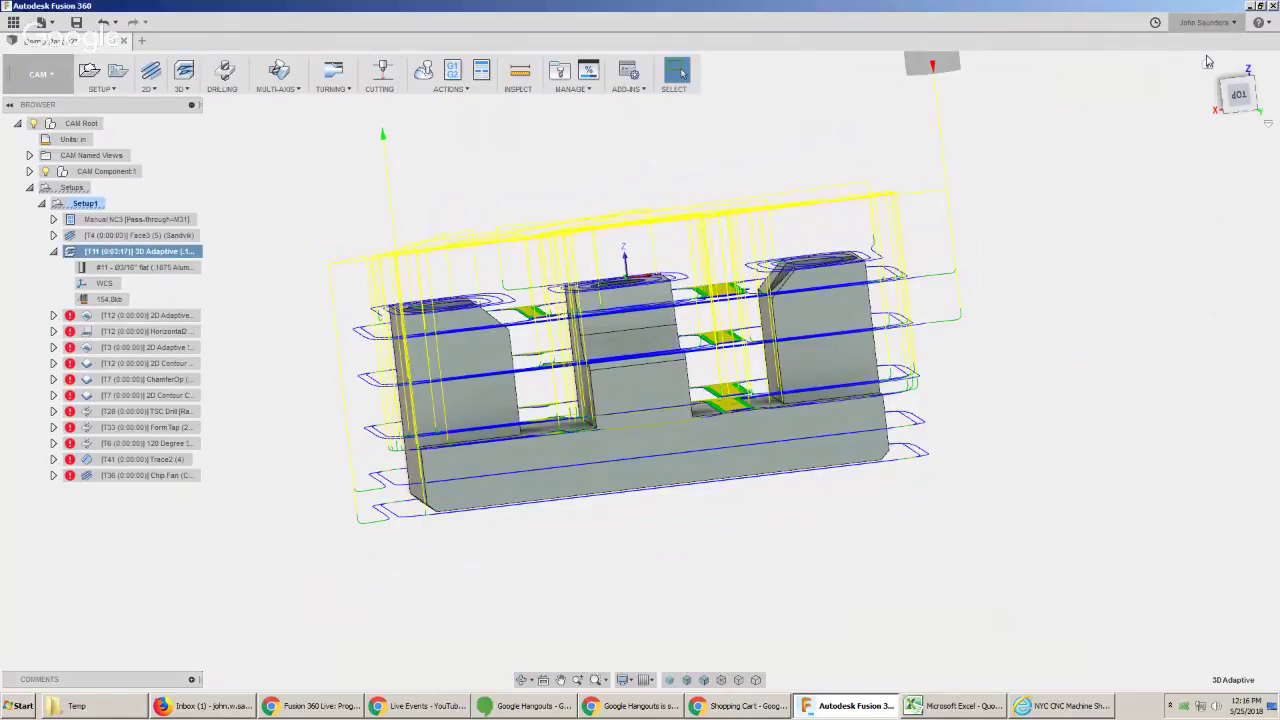
pyautogui.click(399, 200)
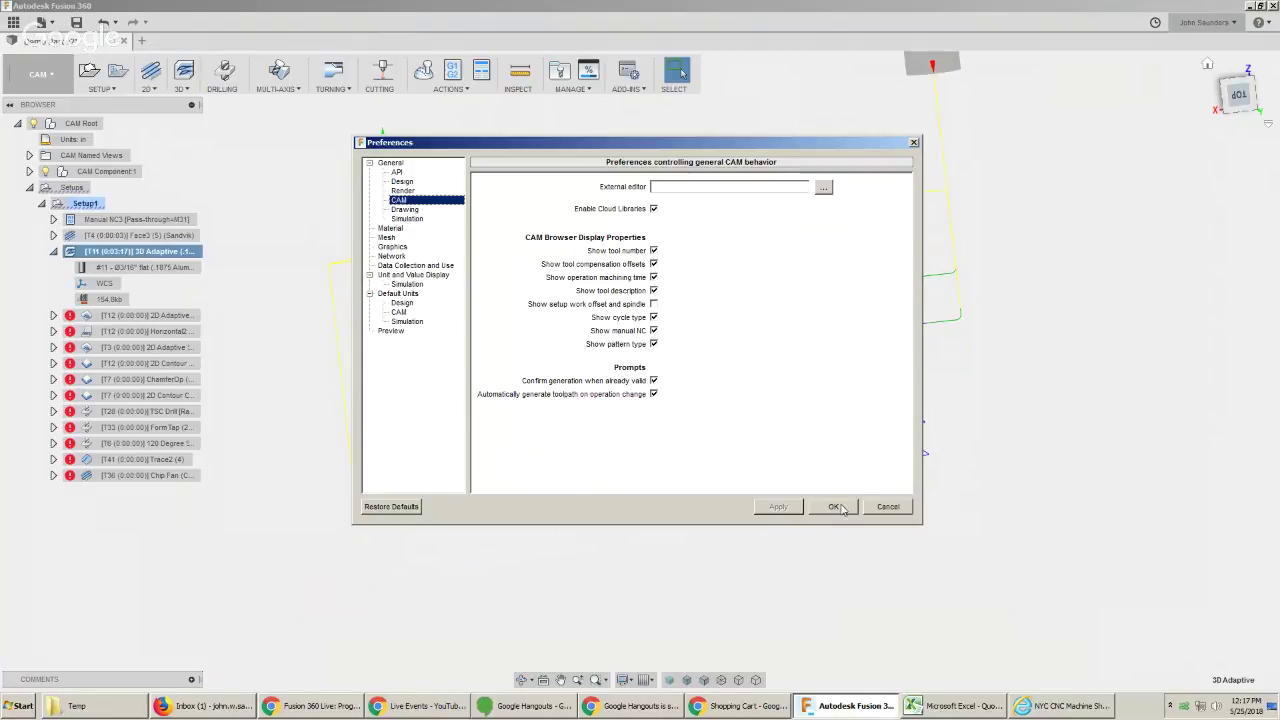
pyautogui.click(900, 508)
# Show and hide the 3D Adaptive toolpath several times to examine how it displays on the part.
pyautogui.click(271, 297)
pyautogui.click(177, 254)
pyautogui.keyDown('shift'); pyautogui.moveTo(305, 267); pyautogui.dragTo(323, 248, button='middle'); pyautogui.keyUp('shift')
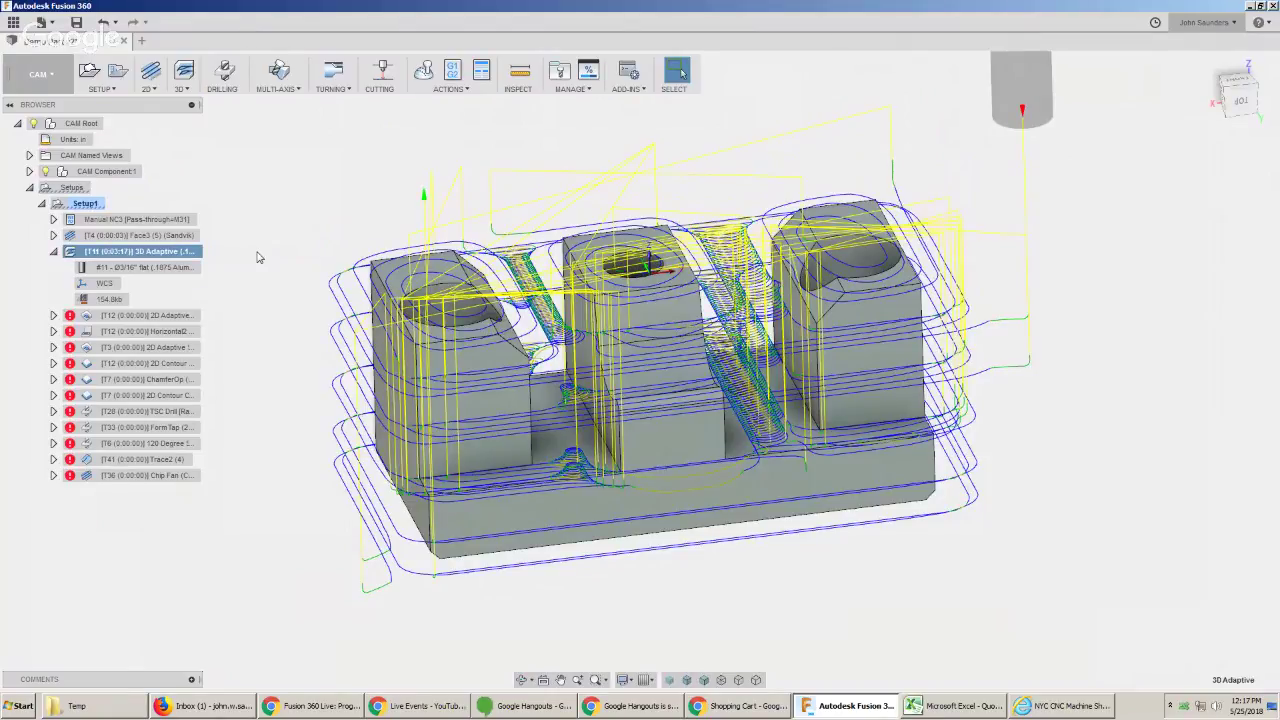
pyautogui.click(259, 291)
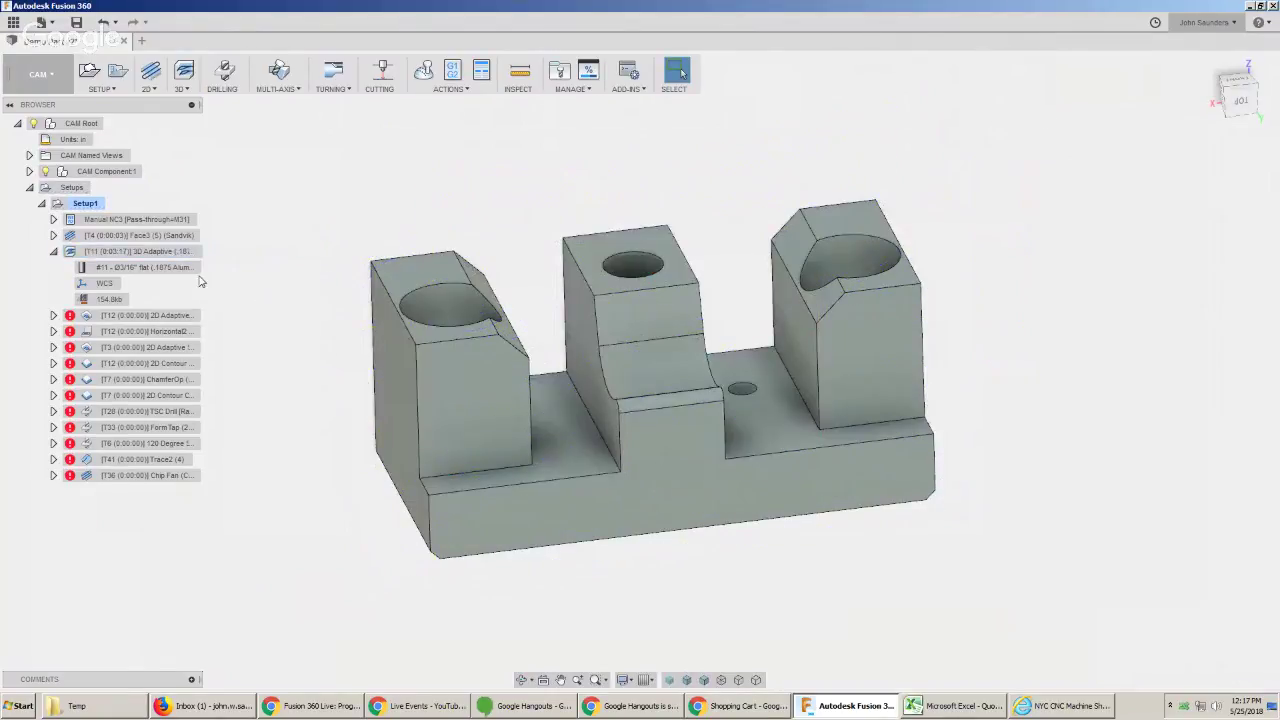
pyautogui.click(146, 254)
pyautogui.click(244, 289)
pyautogui.click(153, 254)
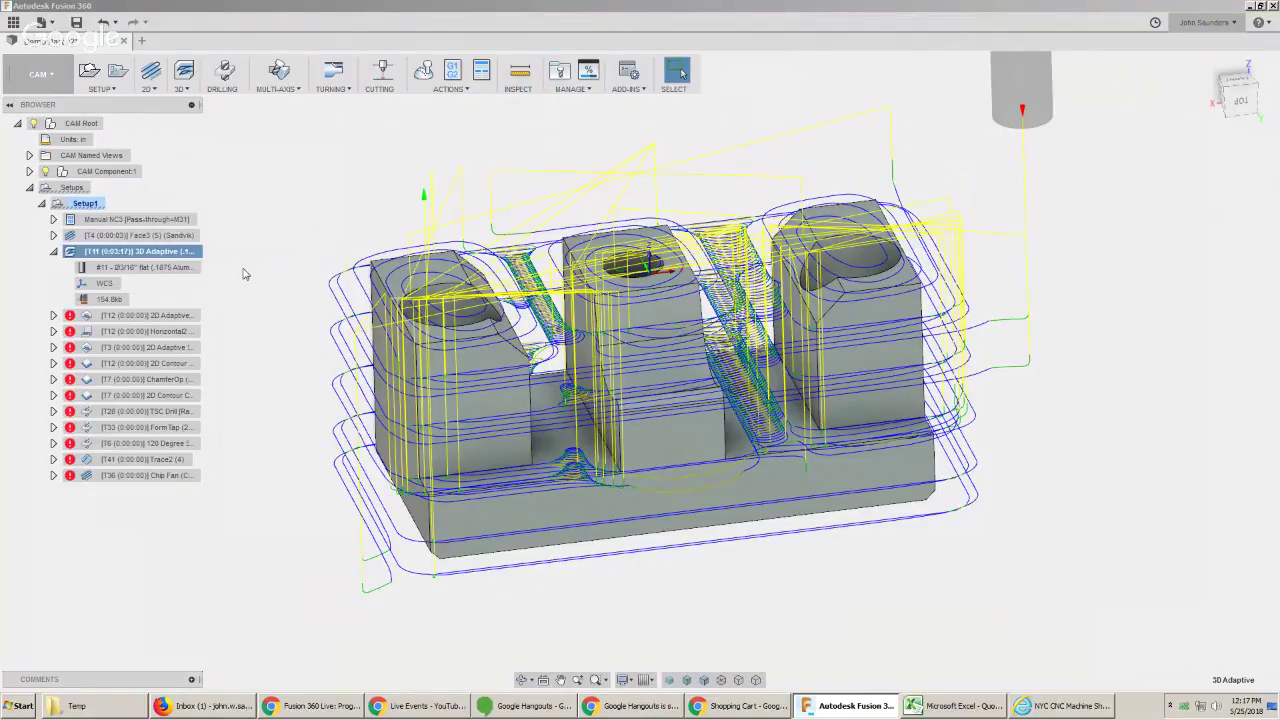
pyautogui.click(306, 317)
pyautogui.click(180, 252)
pyautogui.click(254, 266)
# Open the Windows Control Panel and search it for "graphics".
pyautogui.press('super')
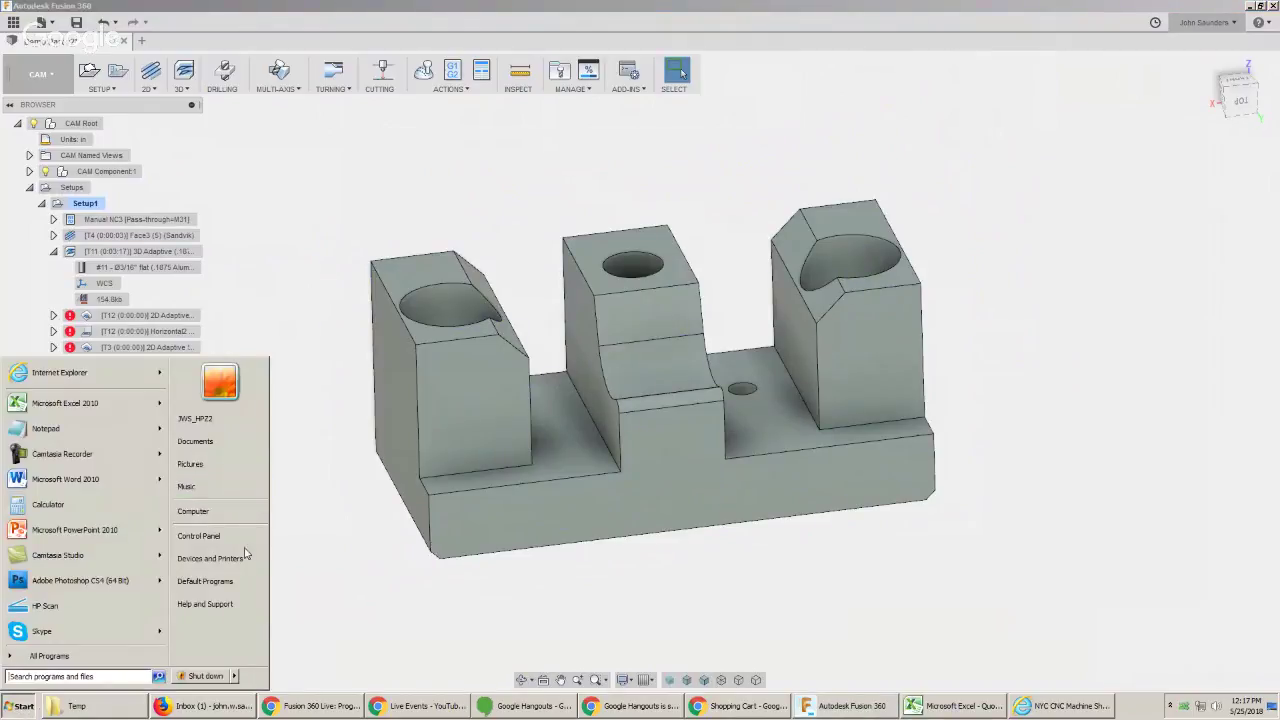
pyautogui.click(222, 537)
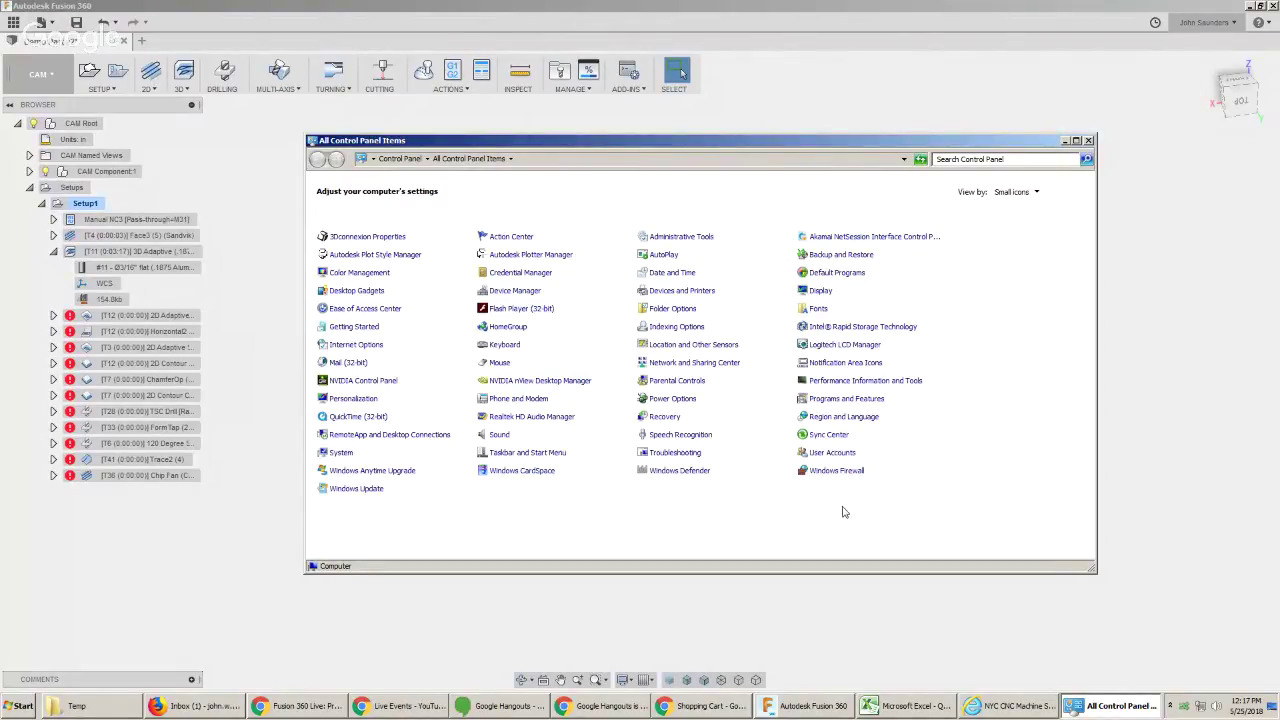
pyautogui.click(998, 159)
pyautogui.write('f')
pyautogui.press('BackSpace')
pyautogui.press('g')
pyautogui.click(998, 159)
pyautogui.write('graphics')
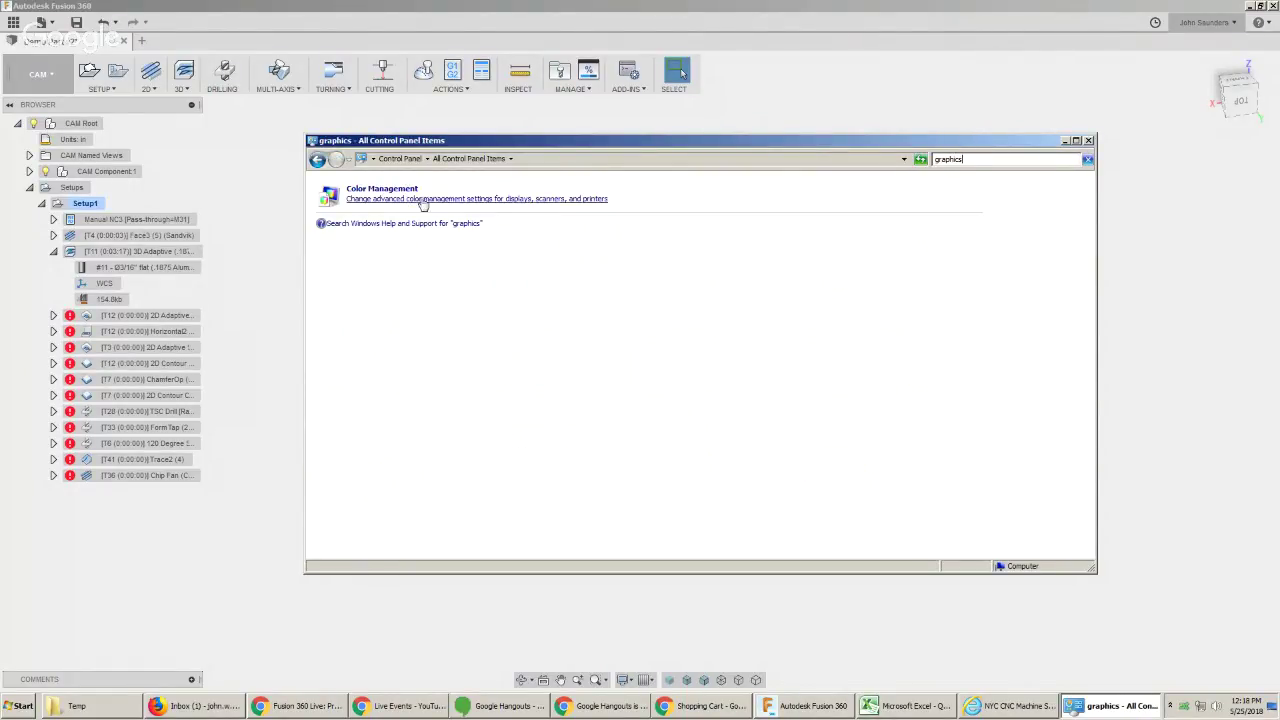
# Return to all Control Panel items and open Performance Information and Tools.
pyautogui.click(317, 161)
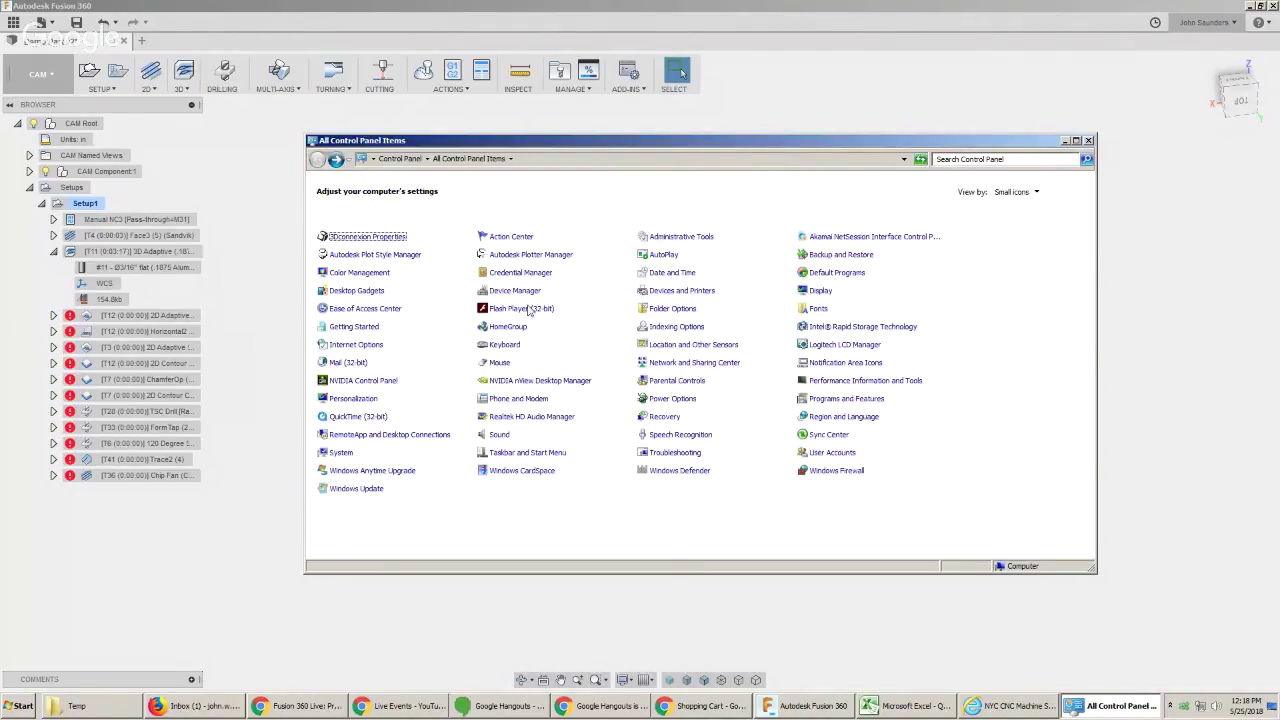
pyautogui.click(1031, 159)
pyautogui.click(876, 381)
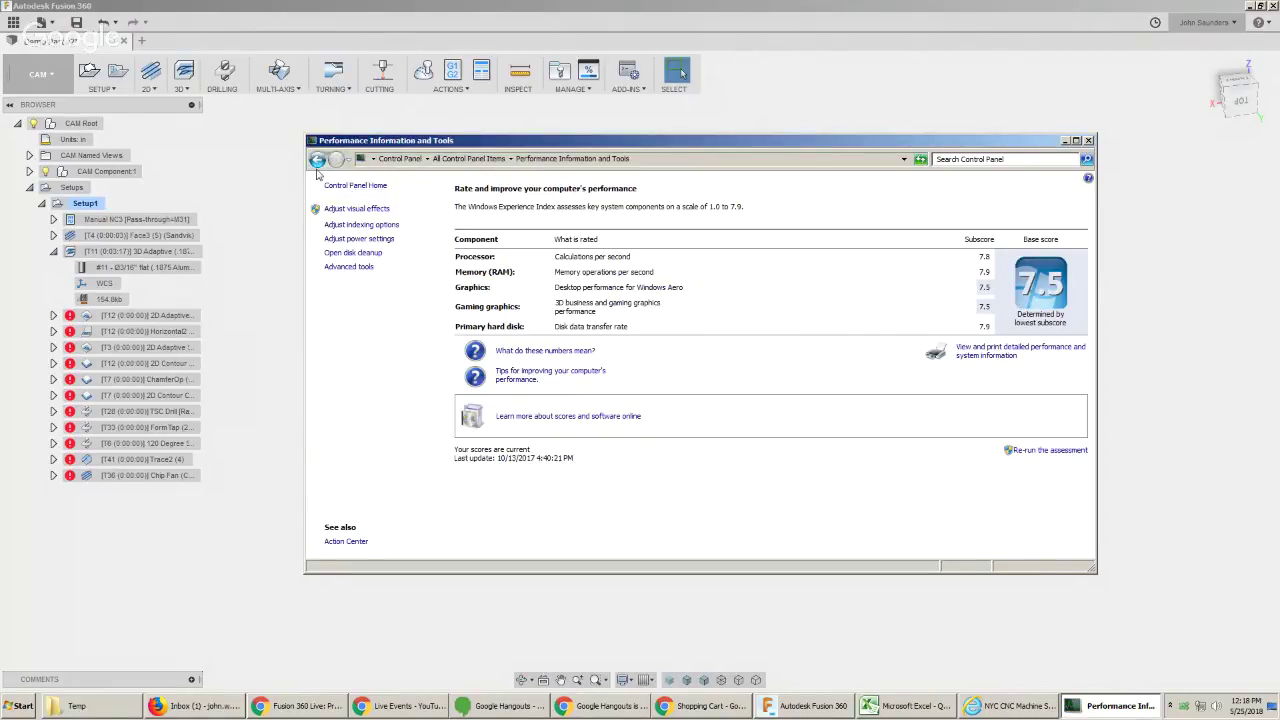
# Review the Windows visual effects performance settings, cancel without changes, and close Performance Information and Tools.
pyautogui.click(377, 210)
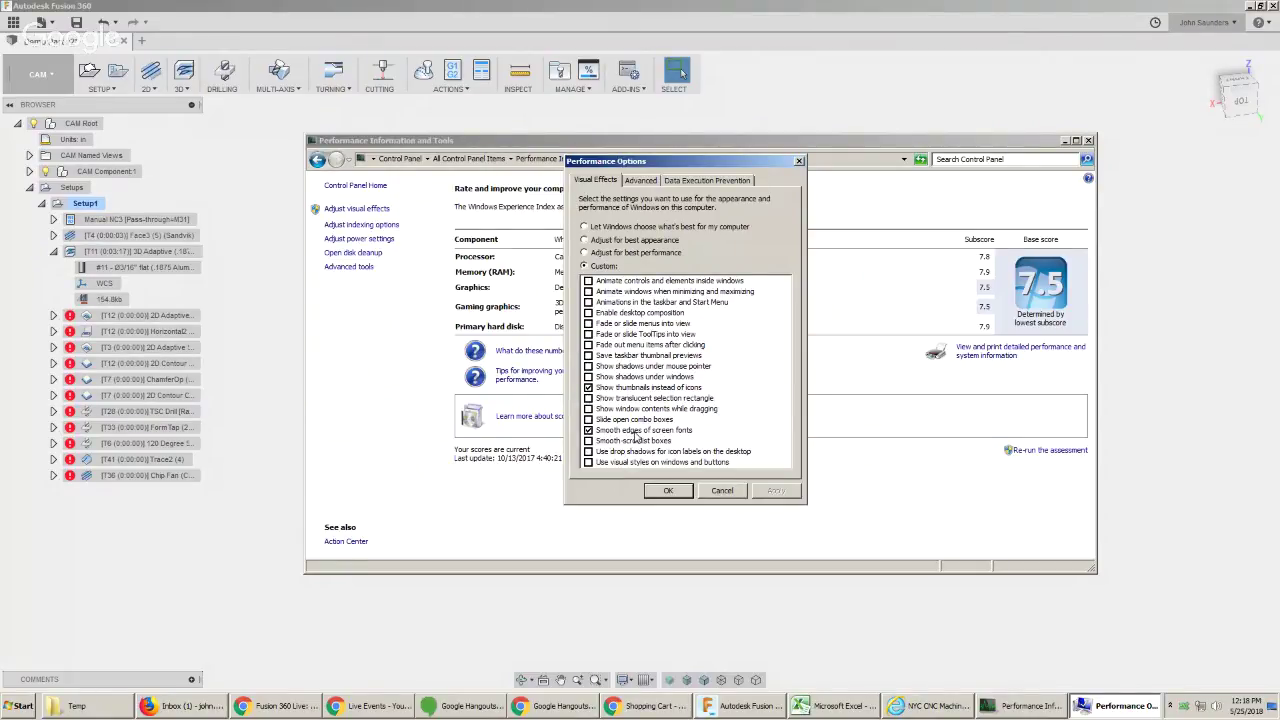
pyautogui.click(722, 491)
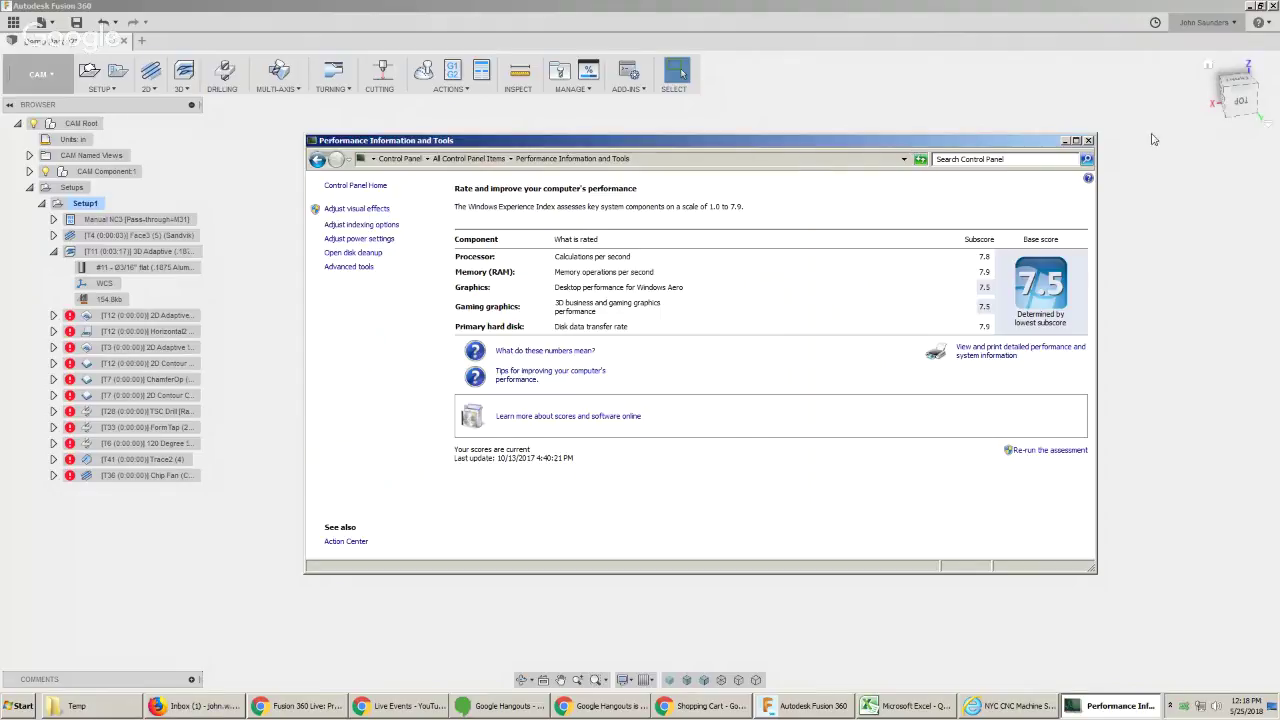
pyautogui.click(1088, 140)
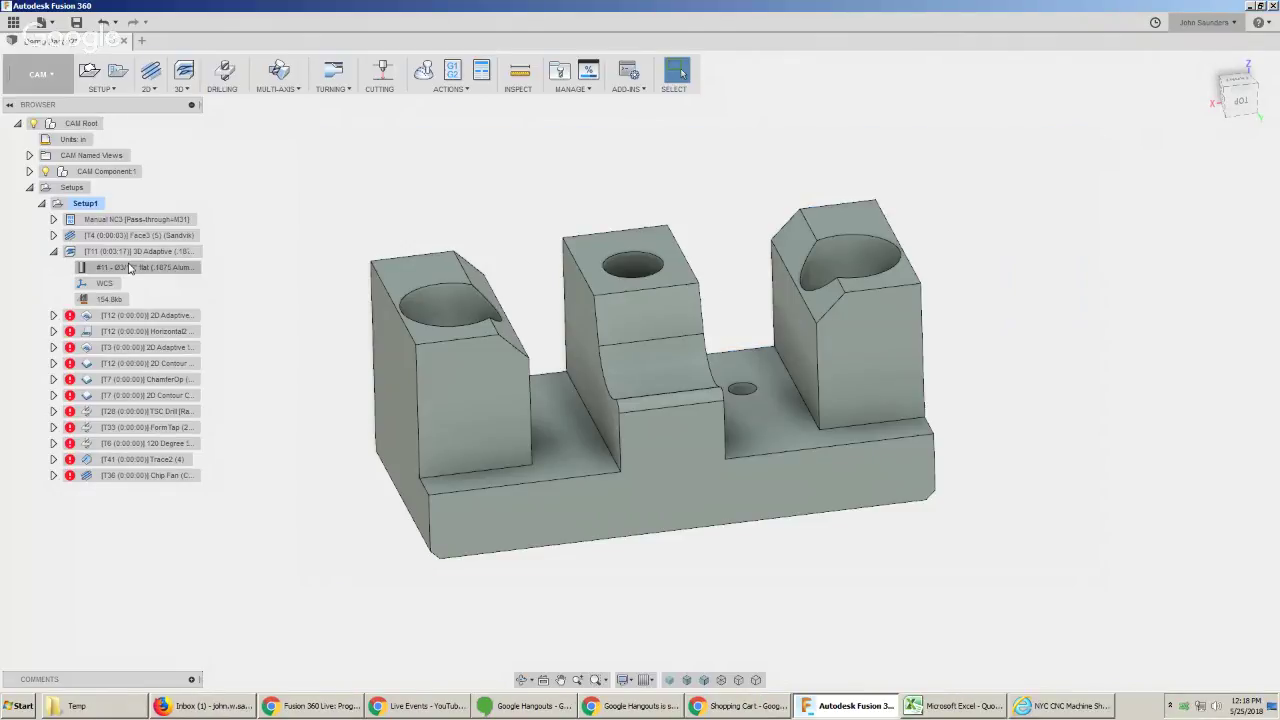
# Edit the 3D Adaptive operation and set its maximum roughing stepdown to .1875*2.
pyautogui.rightClick(168, 255)
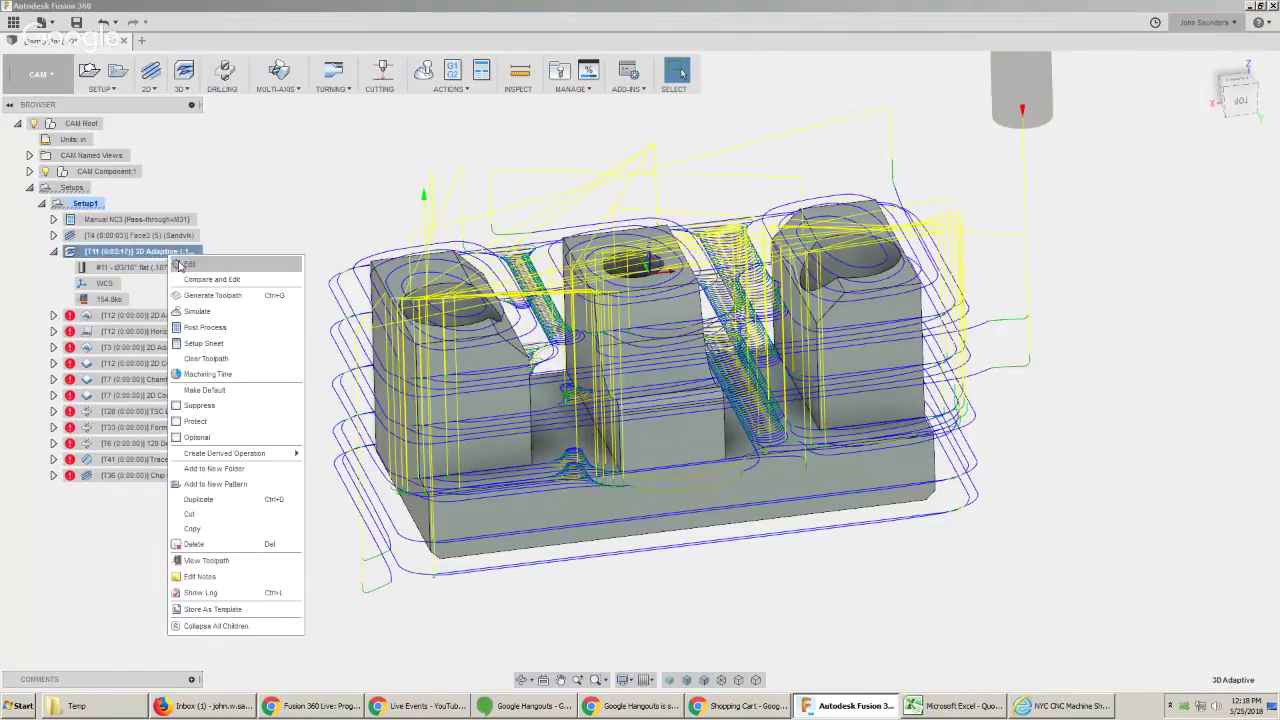
pyautogui.click(182, 264)
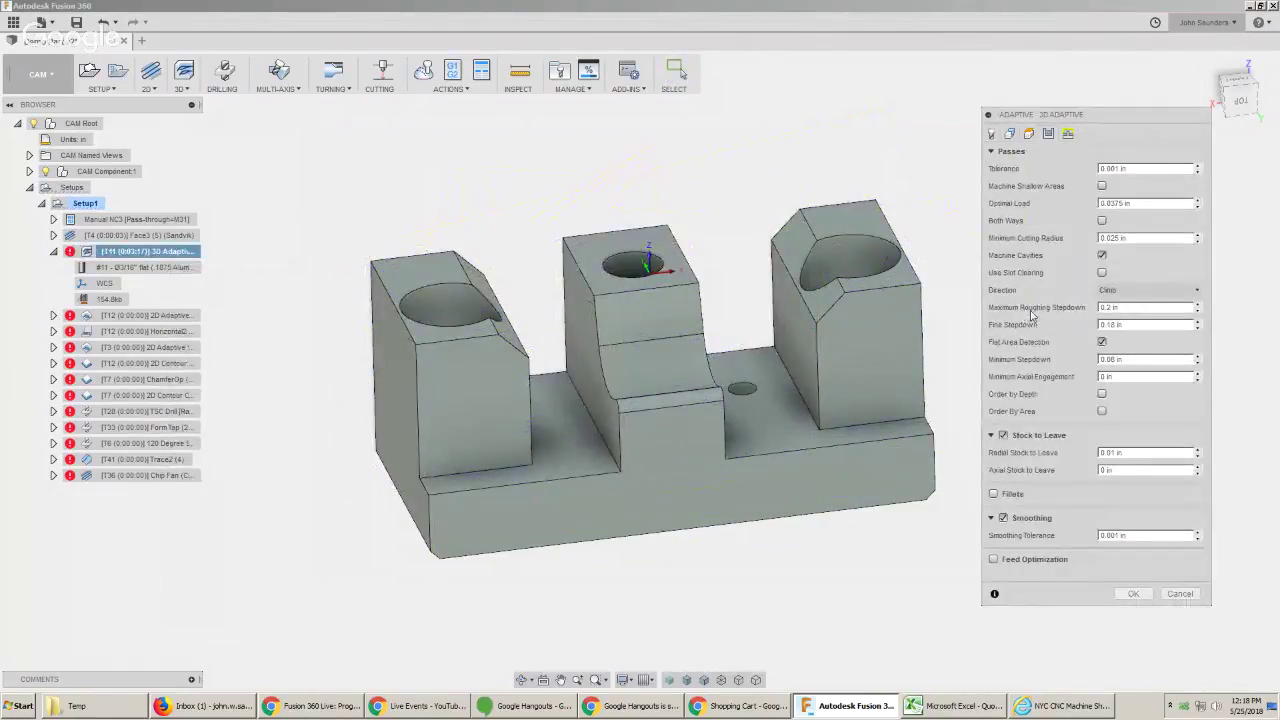
pyautogui.click(1130, 308)
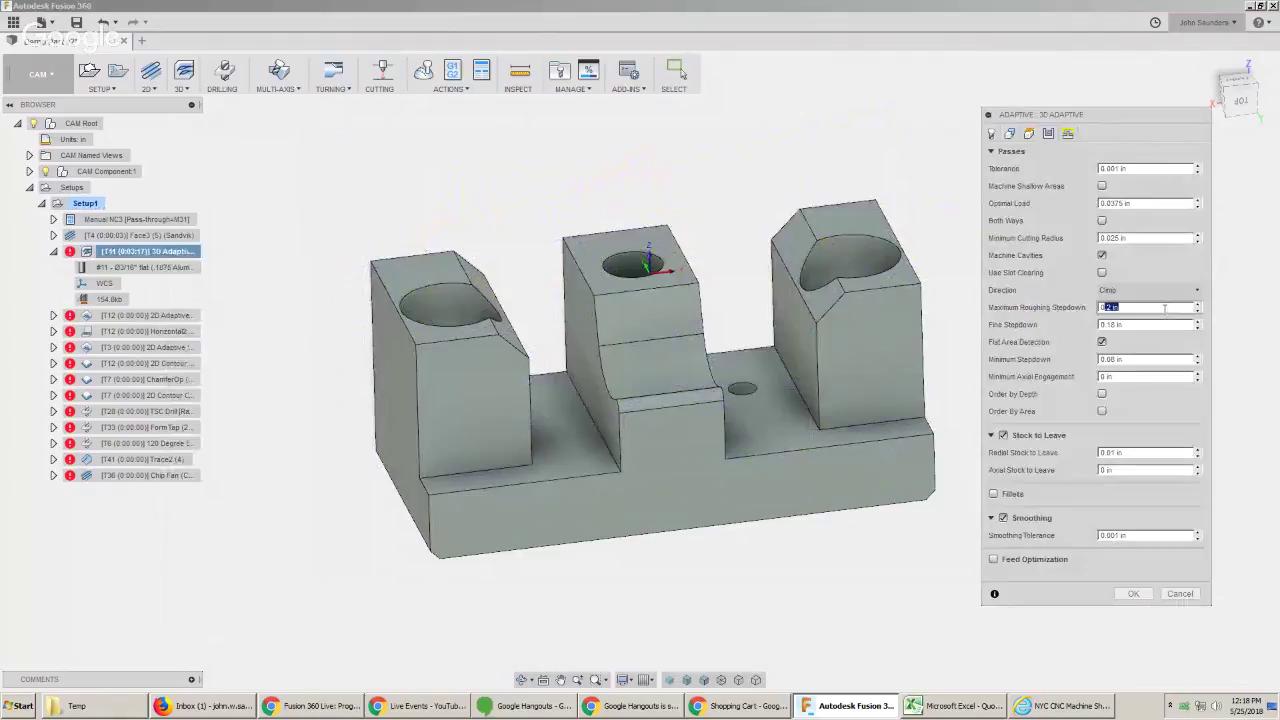
pyautogui.write('0.')
pyautogui.doubleClick(1165, 308)
pyautogui.write('tooldiameter')
pyautogui.doubleClick(1165, 308)
pyautogui.press('BackSpace')
pyautogui.moveTo(1138, 291)
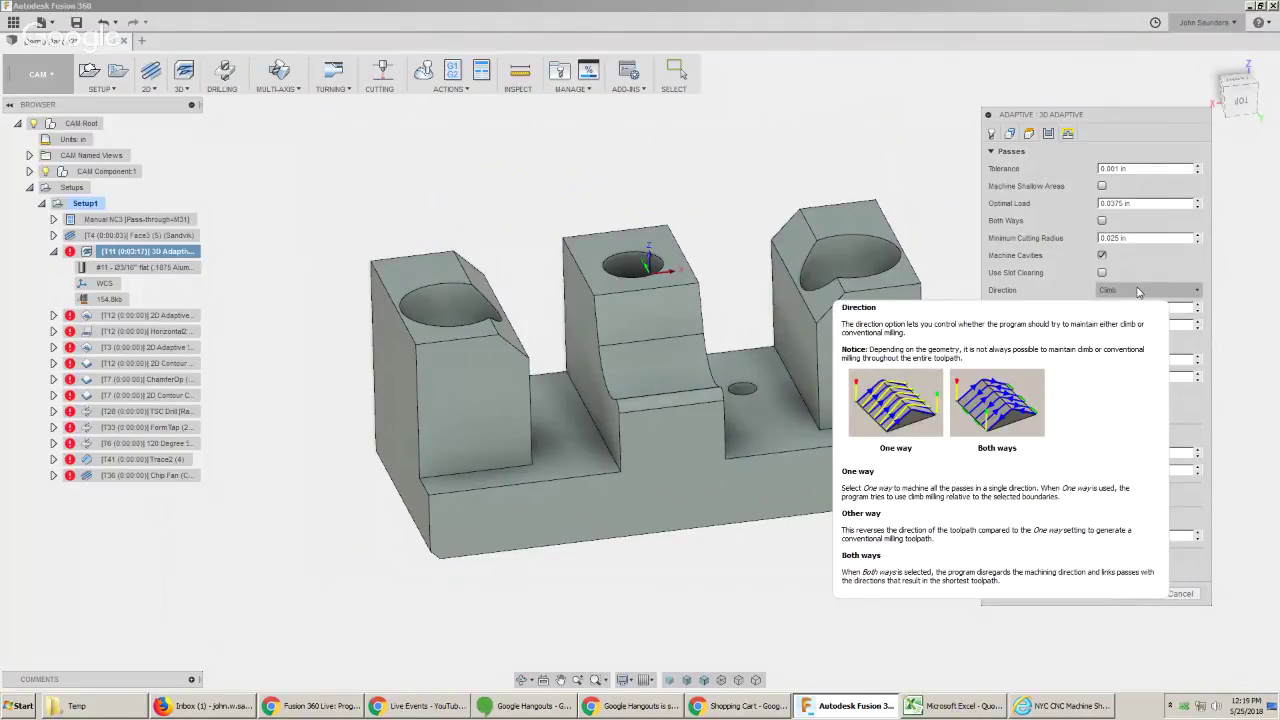
pyautogui.write('.1875*2')
pyautogui.press('Tab')
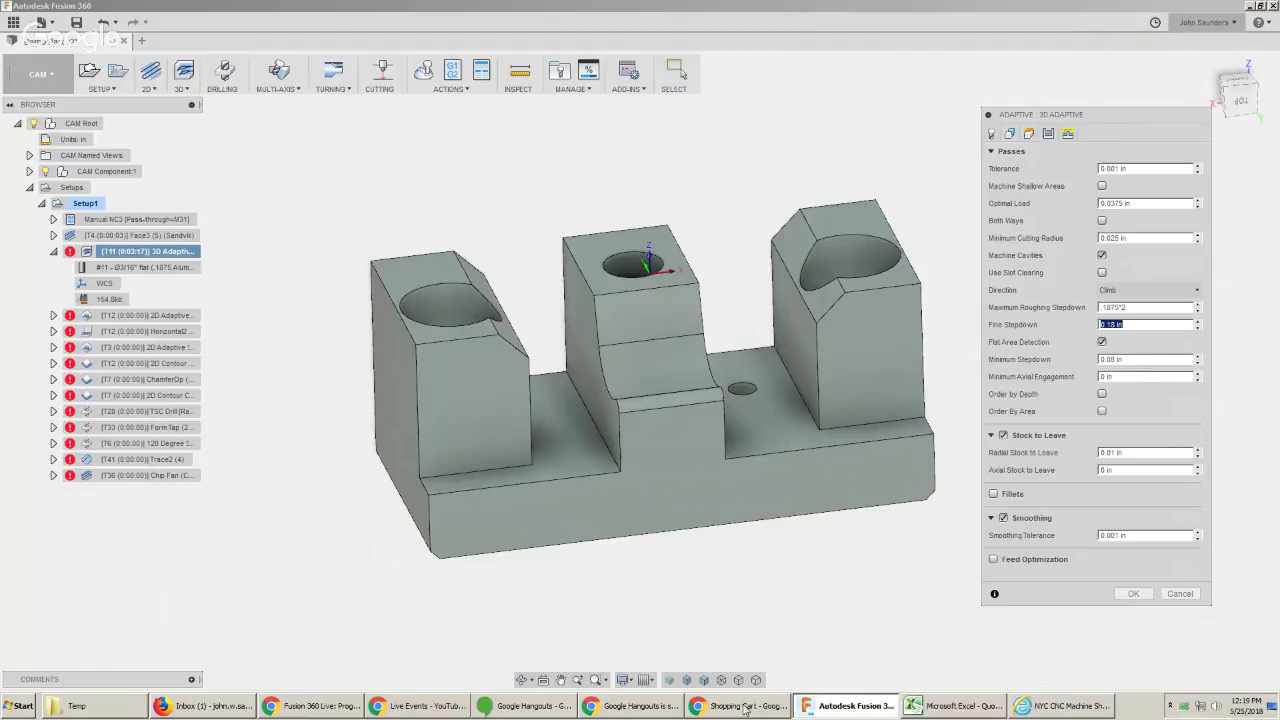
# Switch to Chrome, search for "nyccnc fusion parameters" in a new tab, and open the List of Fusion 360 CAM Parameters, Expressions & Formulas page.
pyautogui.click(745, 708)
pyautogui.hotkey('ctrl', 't')
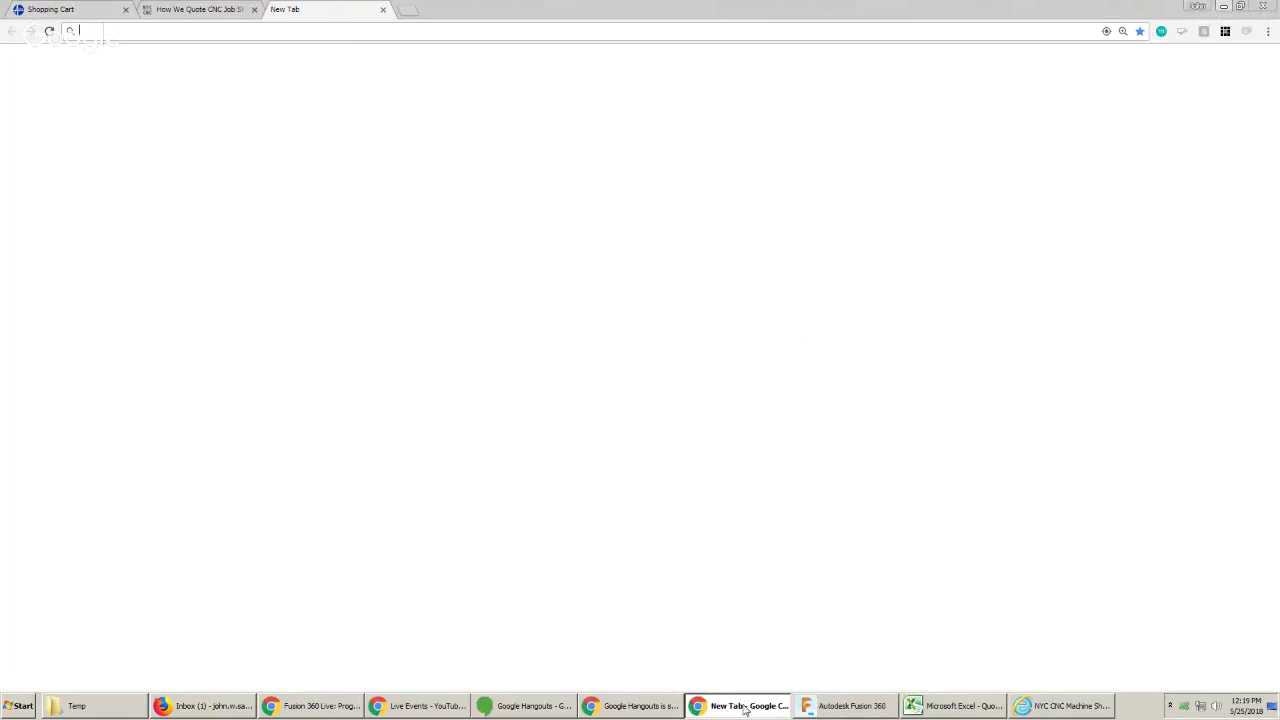
pyautogui.write('nyc')
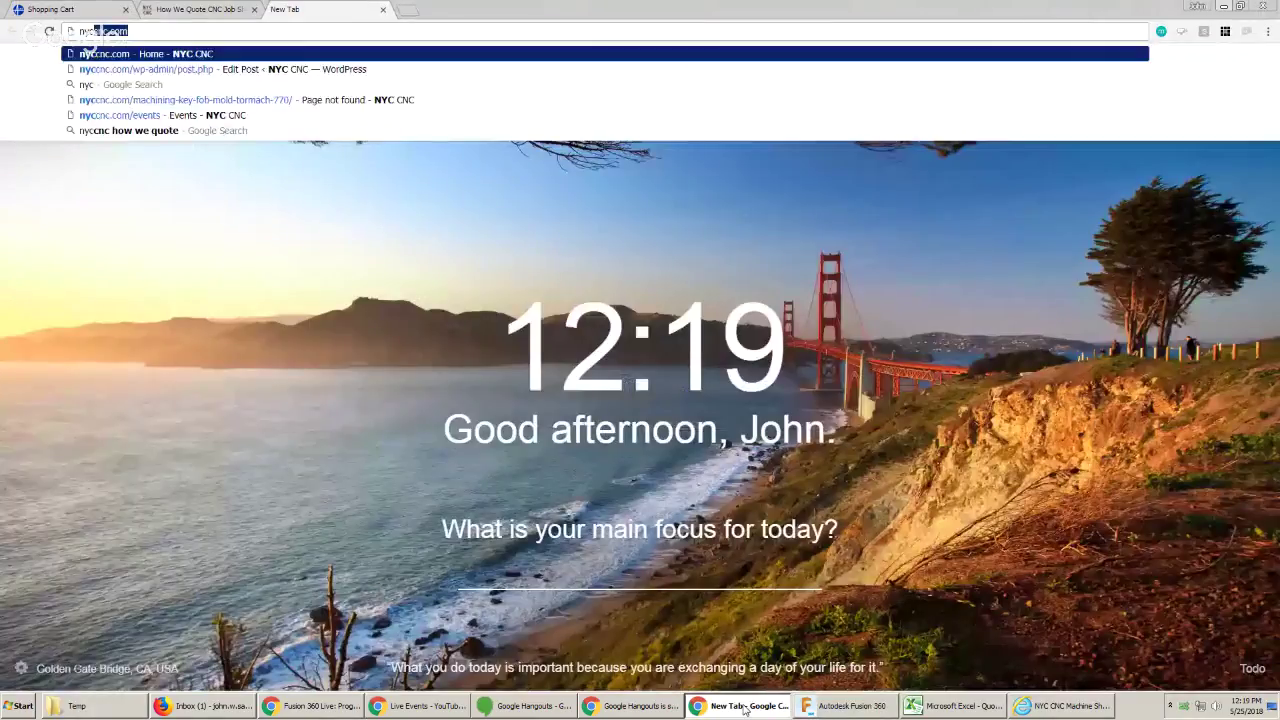
pyautogui.write('cnc fusion a')
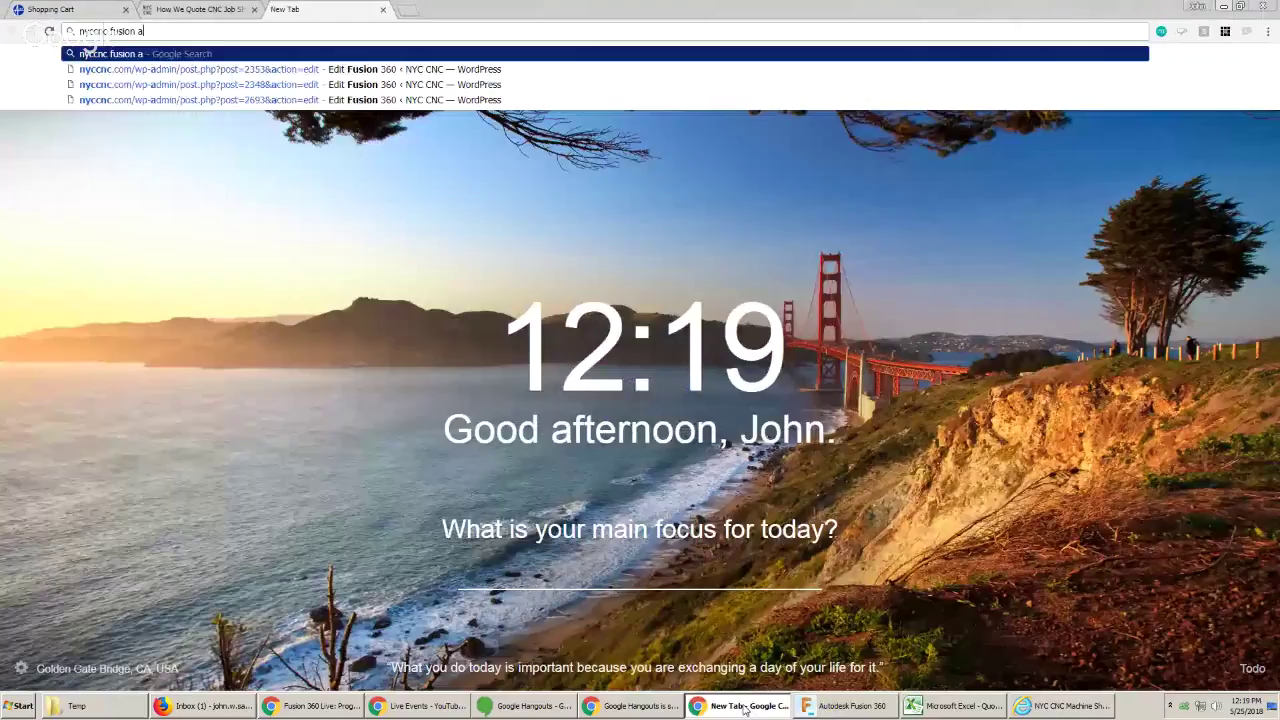
pyautogui.press('BackSpace')
pyautogui.write('parameters')
pyautogui.press('Return')
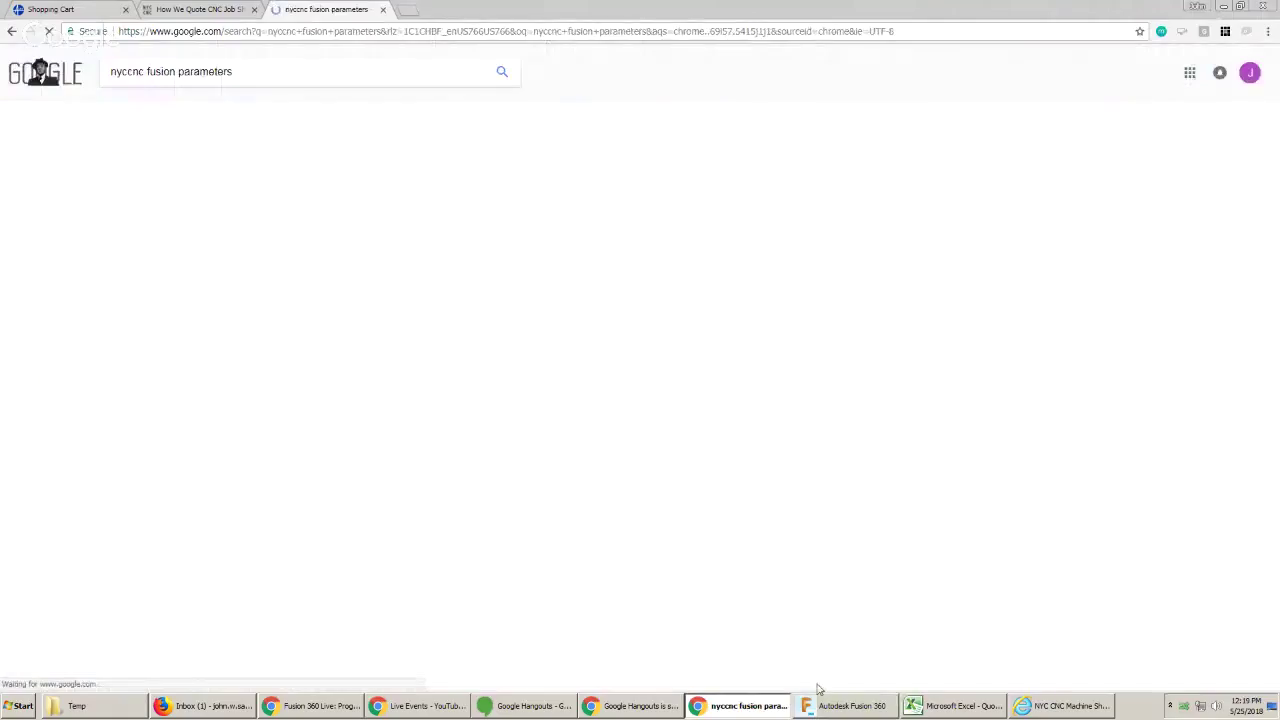
pyautogui.click(316, 220)
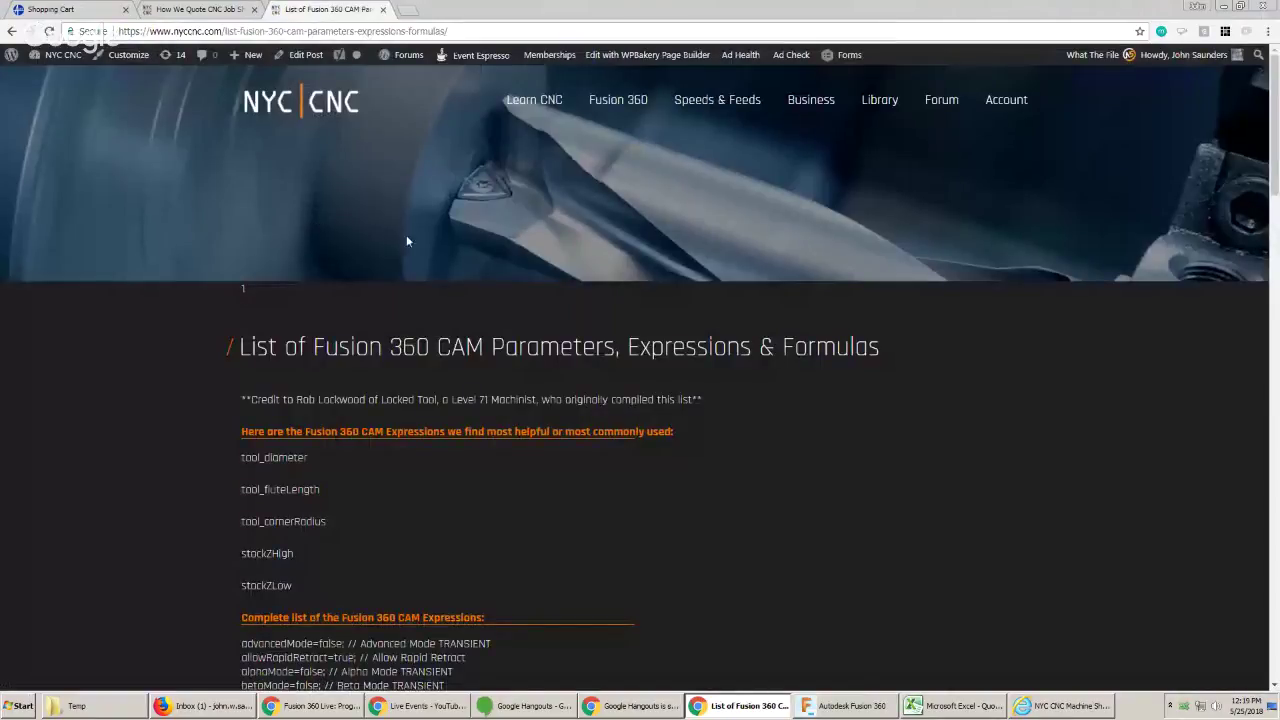
# Copy the tool_diameter expression from the commonly used CAM expressions.
pyautogui.moveTo(1275, 125); pyautogui.dragTo(1275, 169)
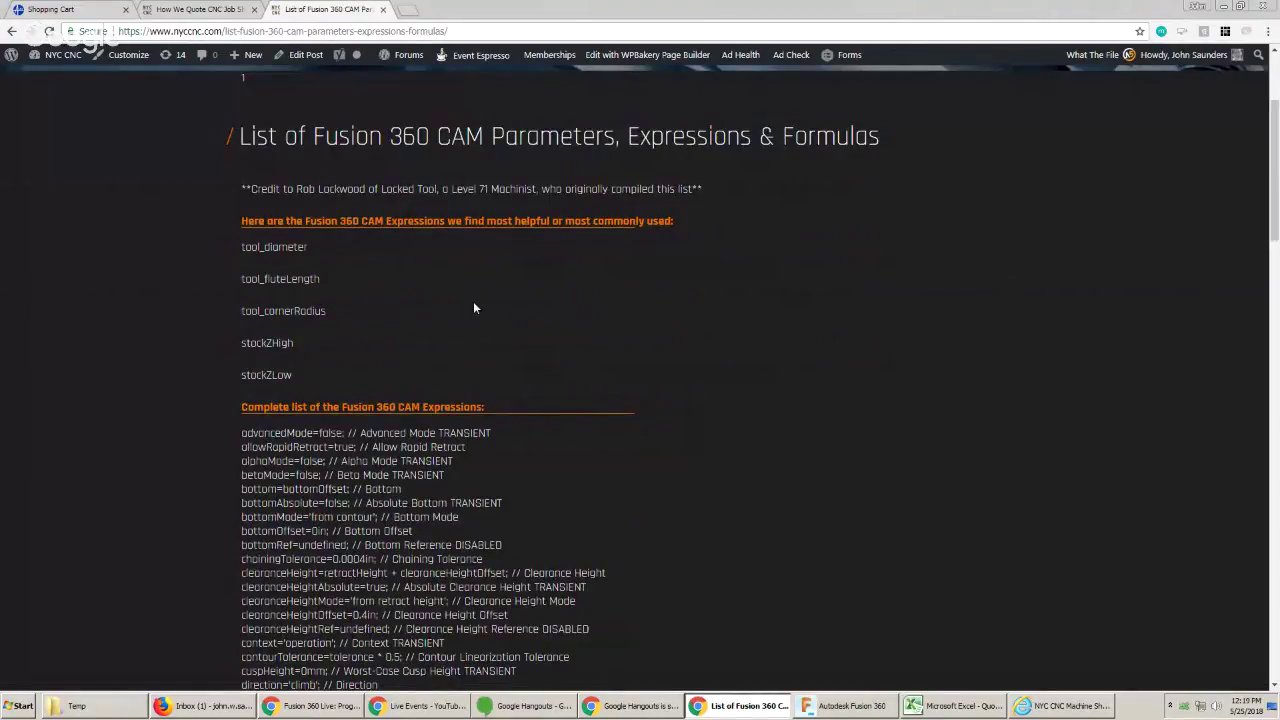
pyautogui.doubleClick(250, 248)
pyautogui.hotkey('ctrl', 'c')
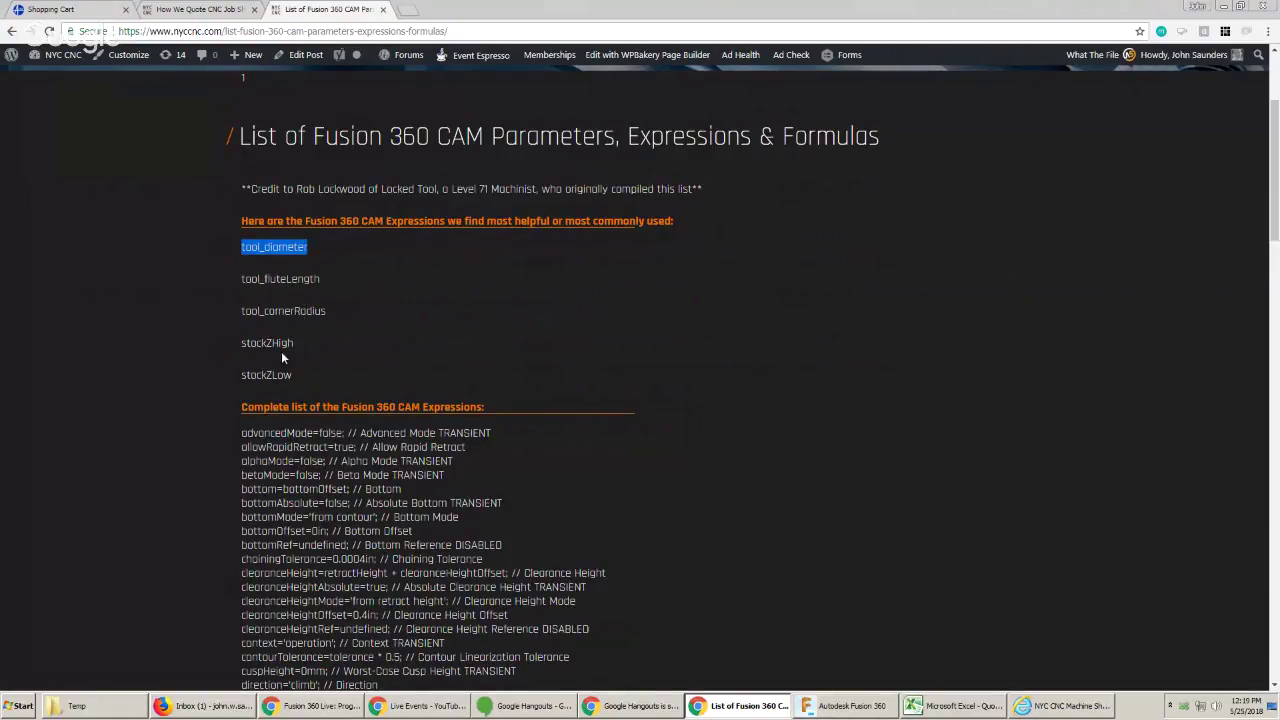
# Switch back to Fusion 360, set the maximum roughing stepdown to tool_diameter*2 with the copied expression, and apply the 3D Adaptive changes.
pyautogui.hotkey('alt', 'Tab')
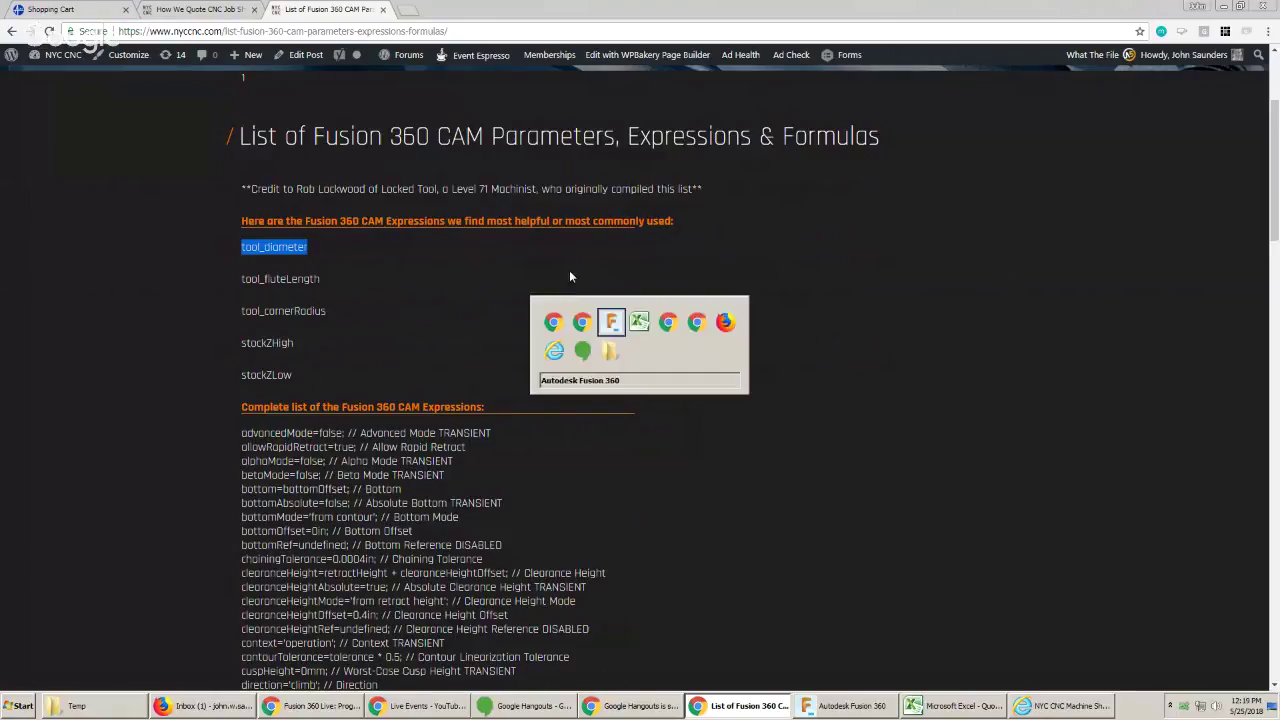
pyautogui.hotkey('ctrl', 'v')
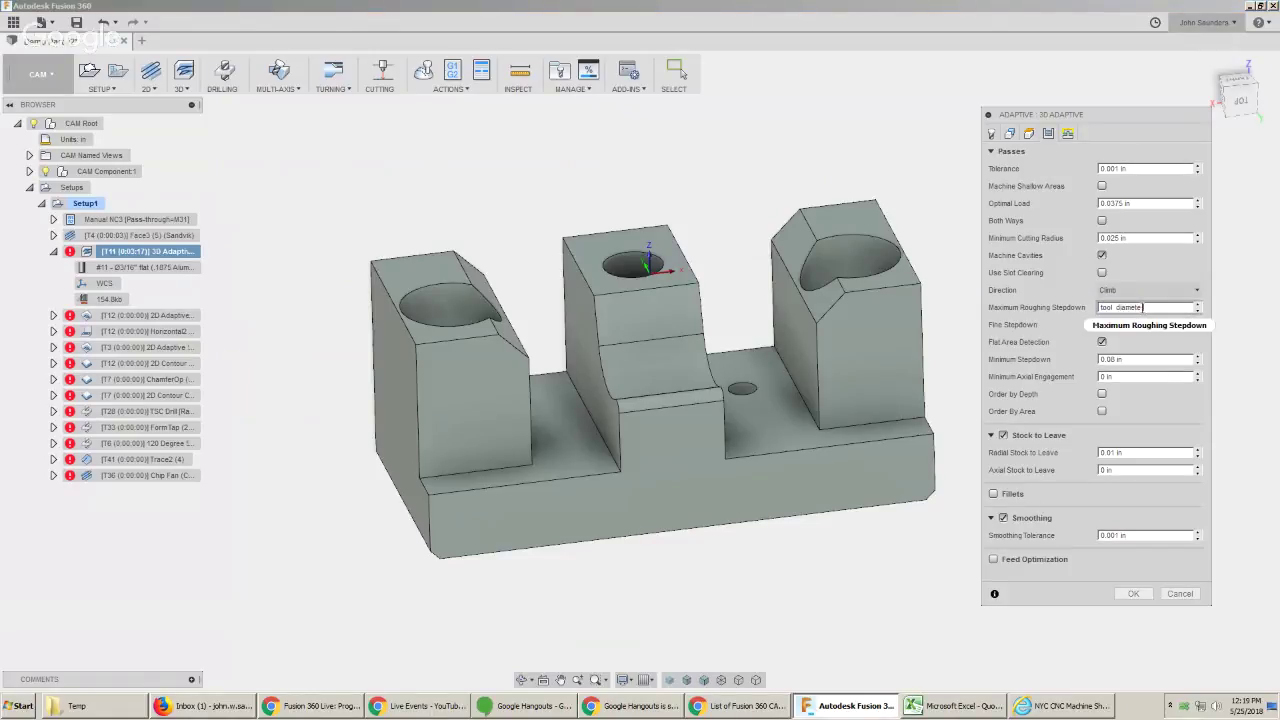
pyautogui.write('*2')
pyautogui.press('Tab')
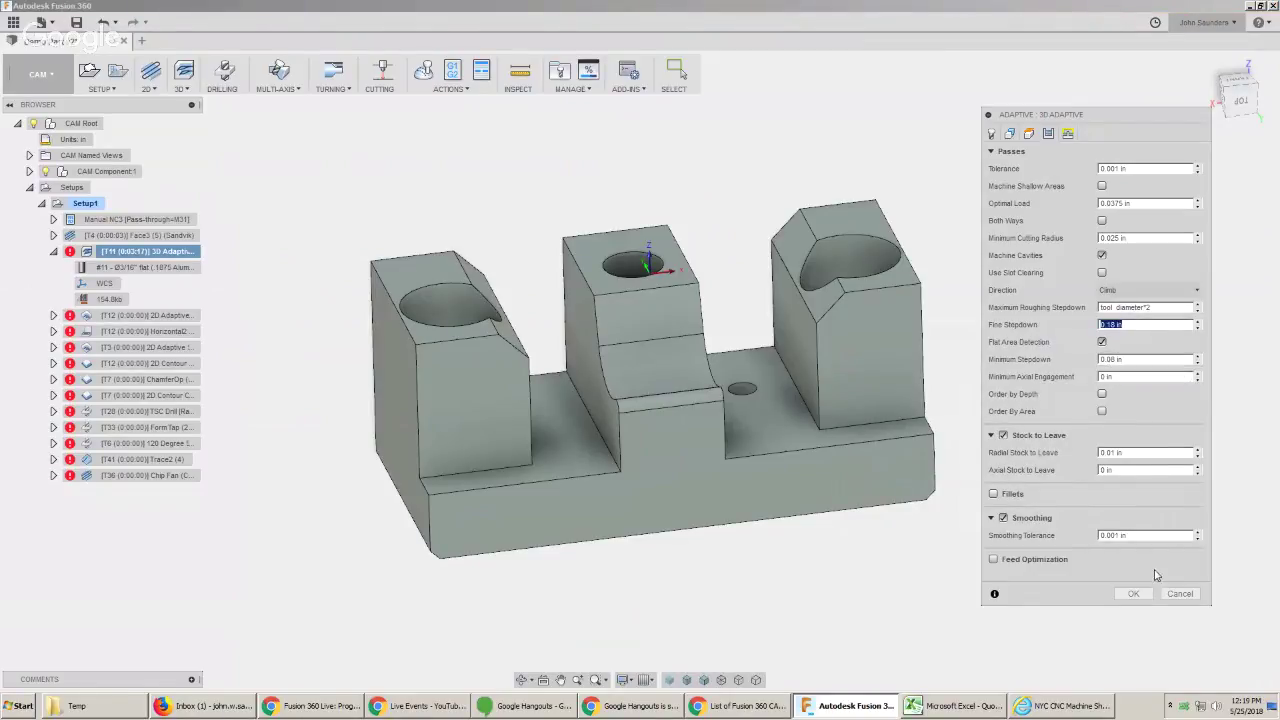
pyautogui.click(1133, 593)
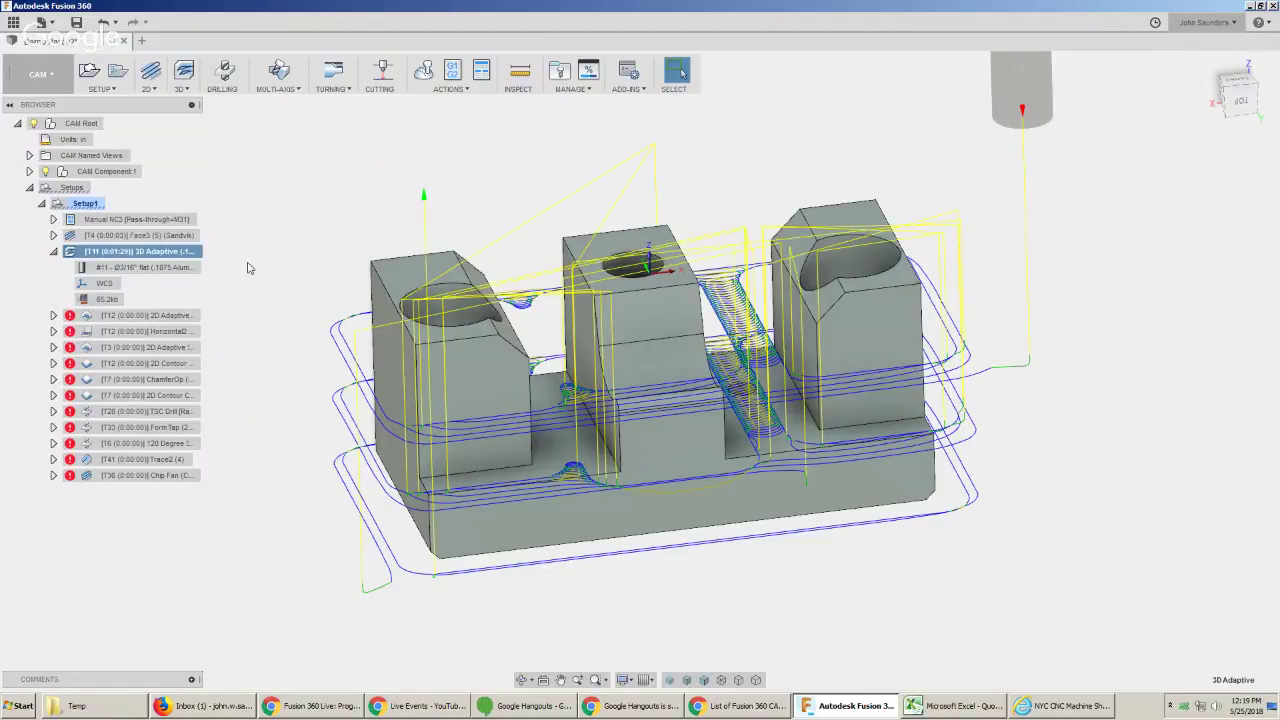
# Set the 3D Adaptive operation's minimum cutting radius to 0.01 in and regenerate its toolpath.
pyautogui.moveTo(249, 268)
pyautogui.keyDown('shift'); pyautogui.mouseDown(button='middle')
pyautogui.moveTo(246, 289)
pyautogui.moveTo(277, 263)
pyautogui.moveTo(254, 269)
pyautogui.moveTo(283, 309)
pyautogui.moveTo(286, 297)
pyautogui.mouseUp(button='middle'); pyautogui.keyUp('shift')
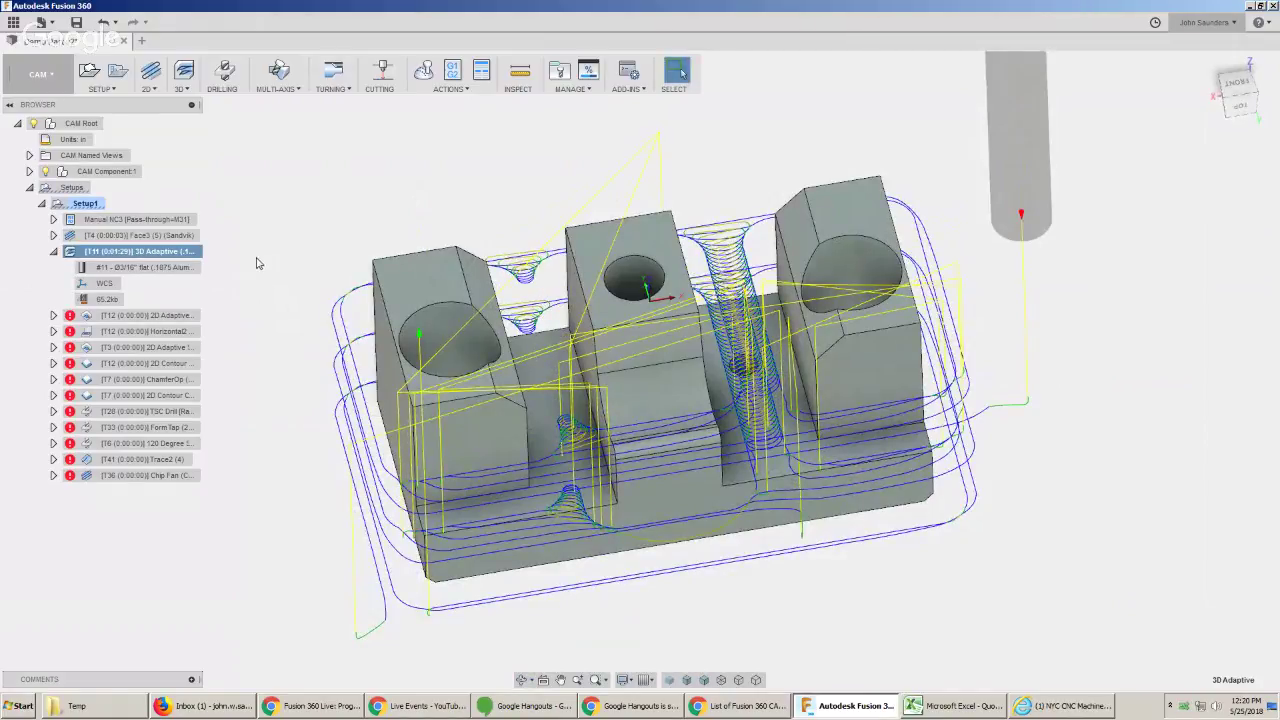
pyautogui.rightClick(170, 252)
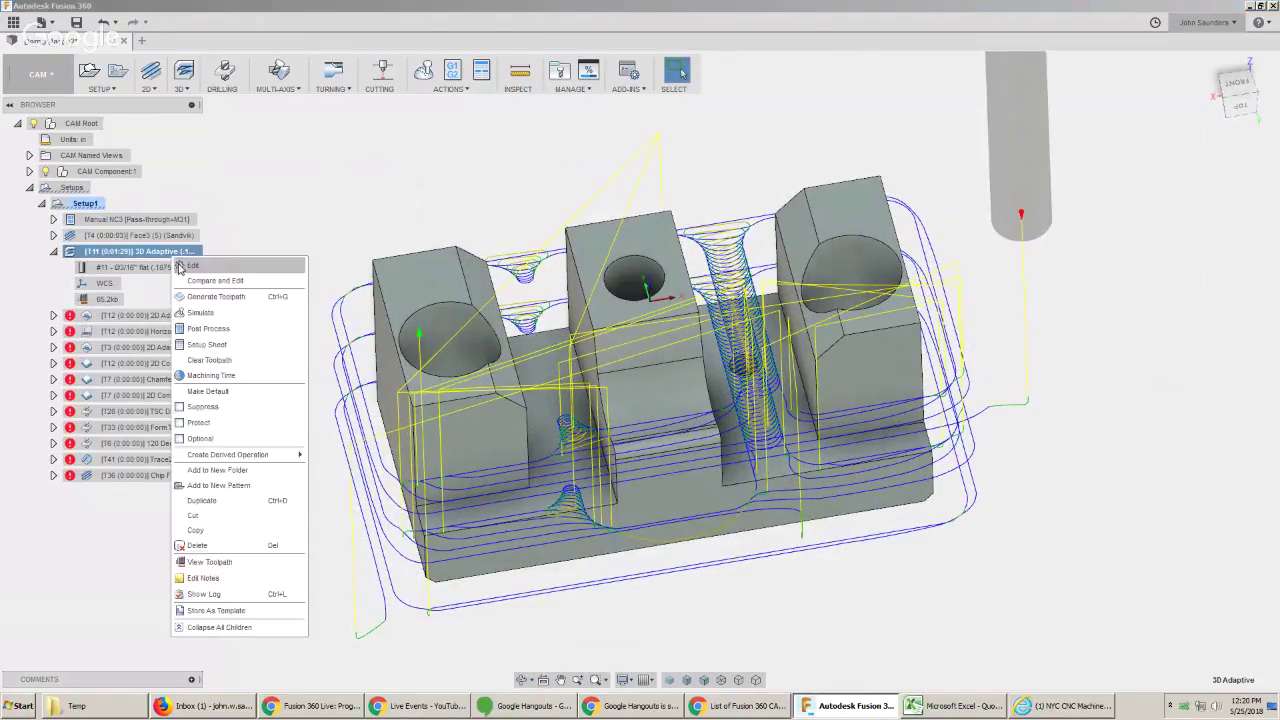
pyautogui.click(215, 262)
pyautogui.click(1048, 134)
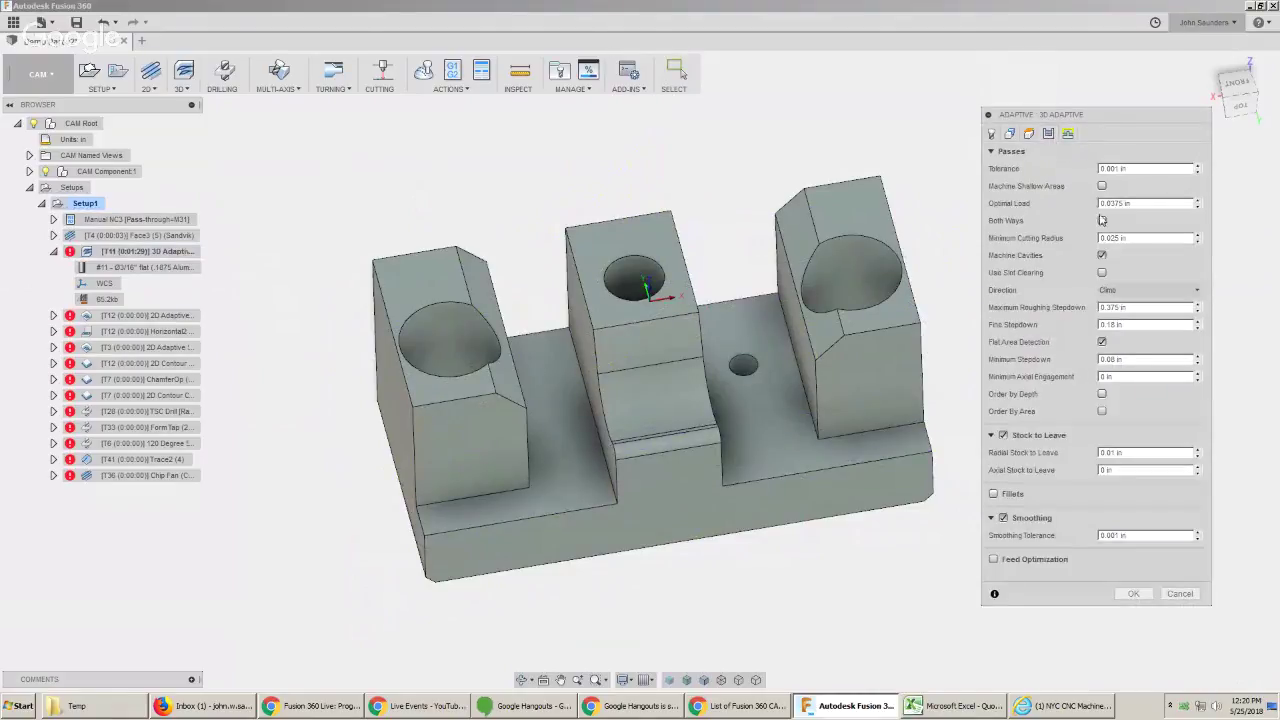
pyautogui.doubleClick(1142, 238)
pyautogui.write('1')
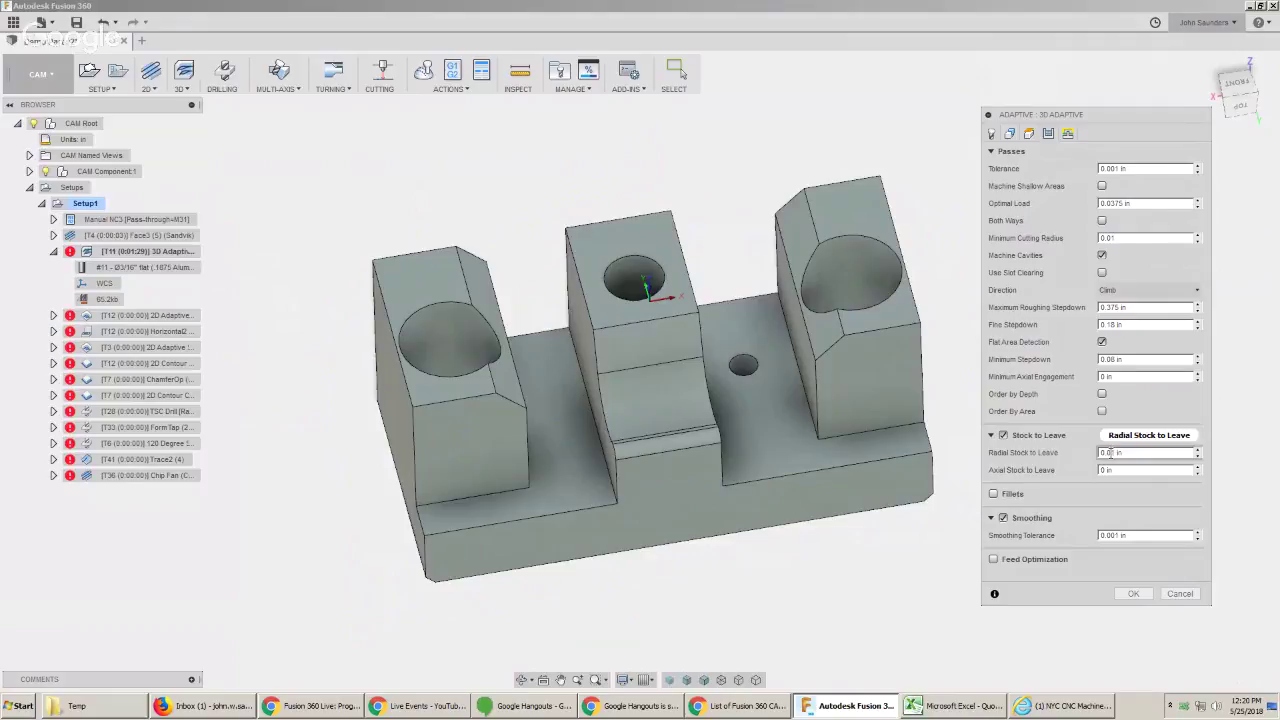
pyautogui.moveTo(1110, 452)
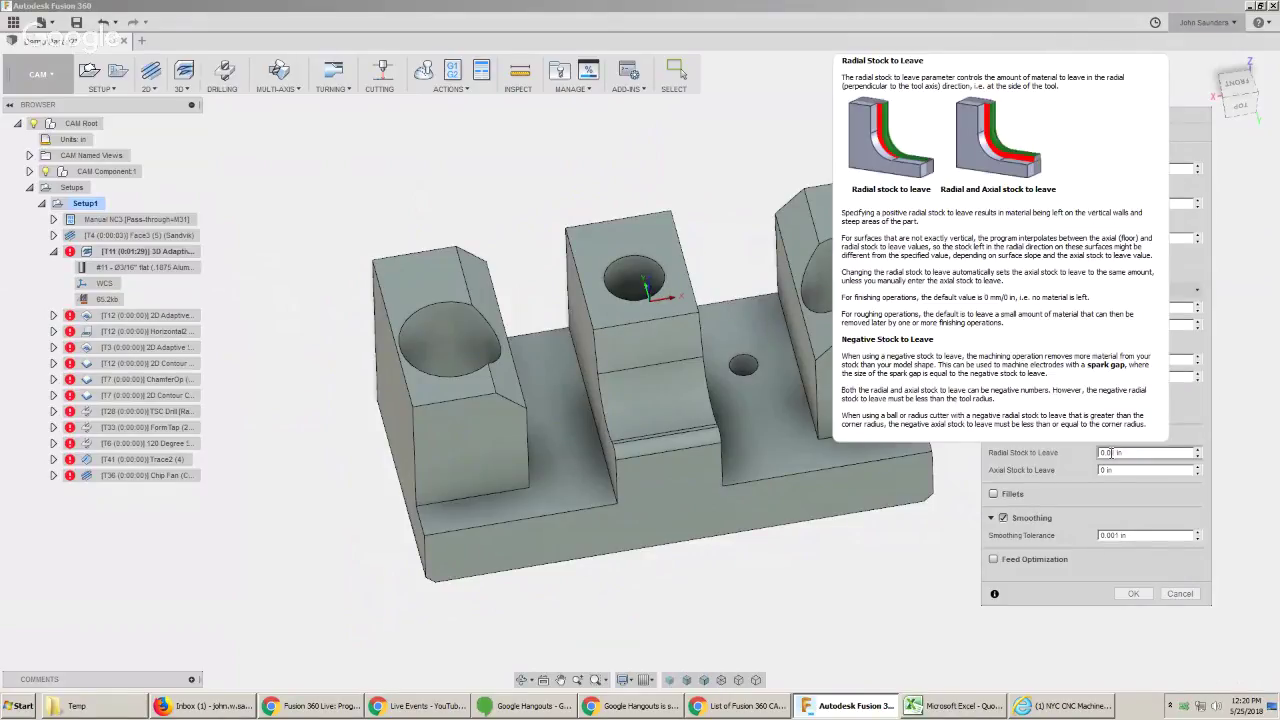
pyautogui.click(1134, 593)
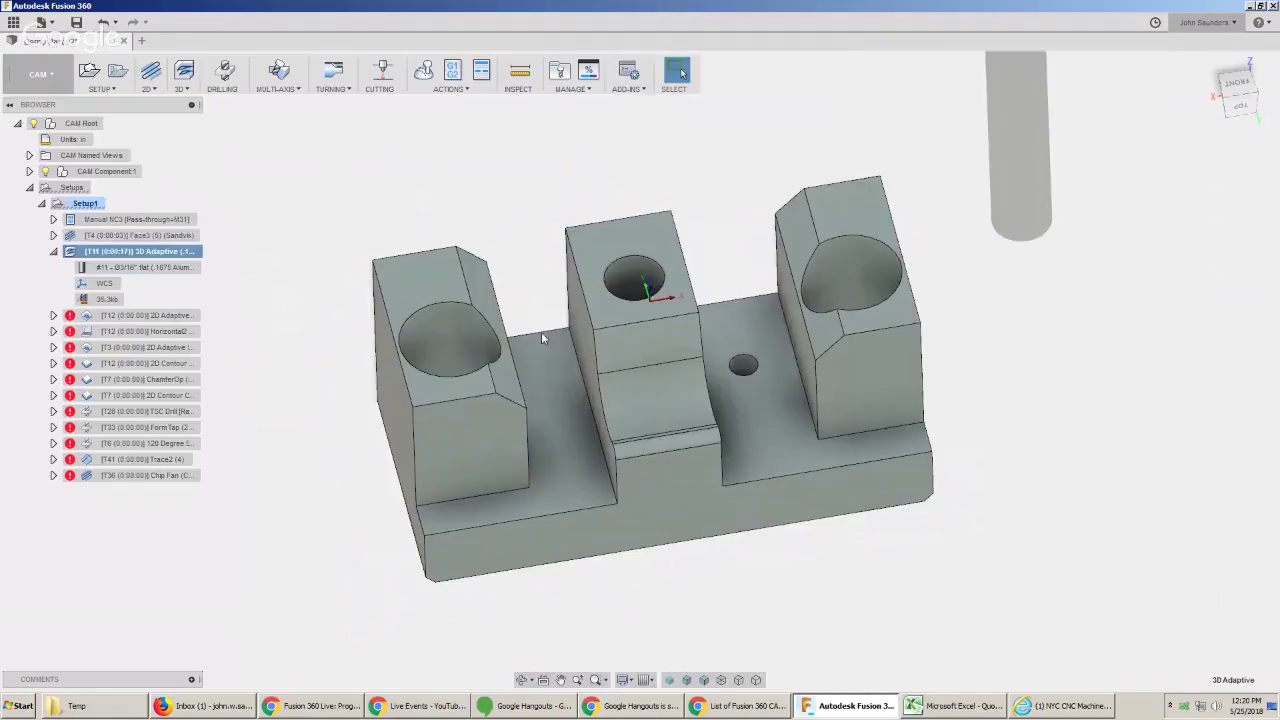
# Examine the regenerated 3D Adaptive toolpath in the slots between the upright blocks and its depth levels from the side.
pyautogui.scroll(3, 400, 285)
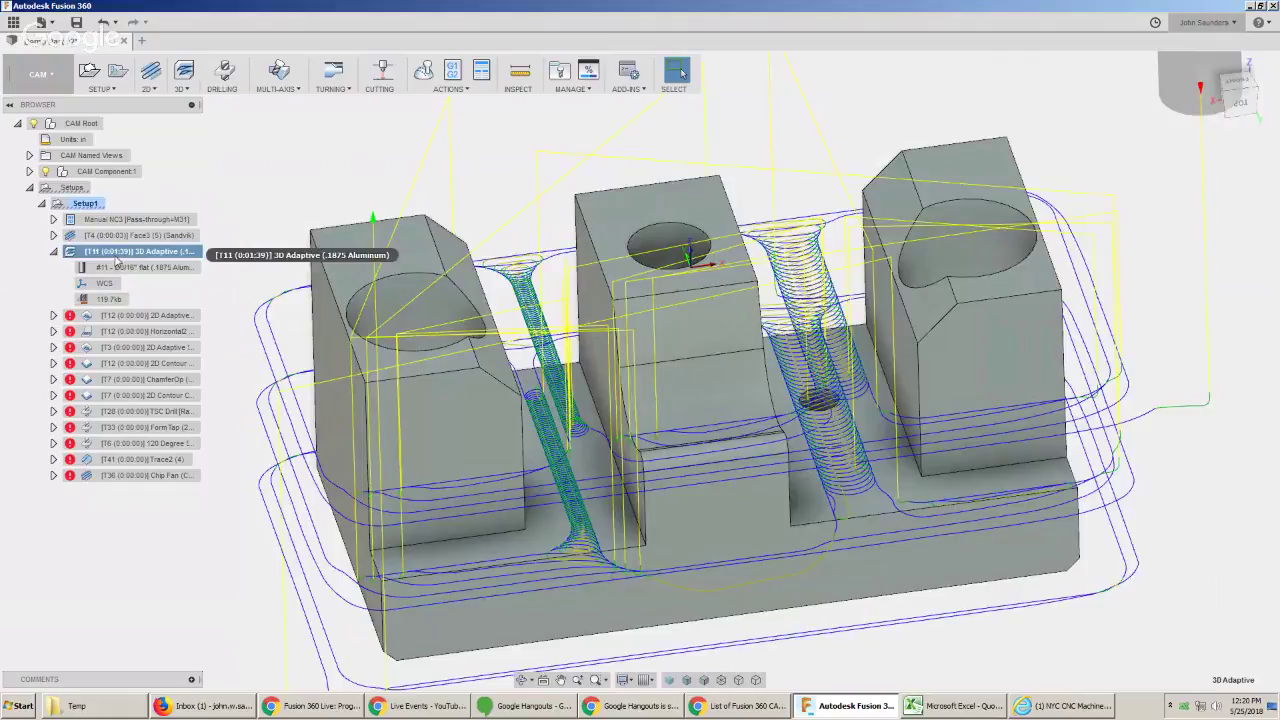
pyautogui.scroll(5, 550, 410)
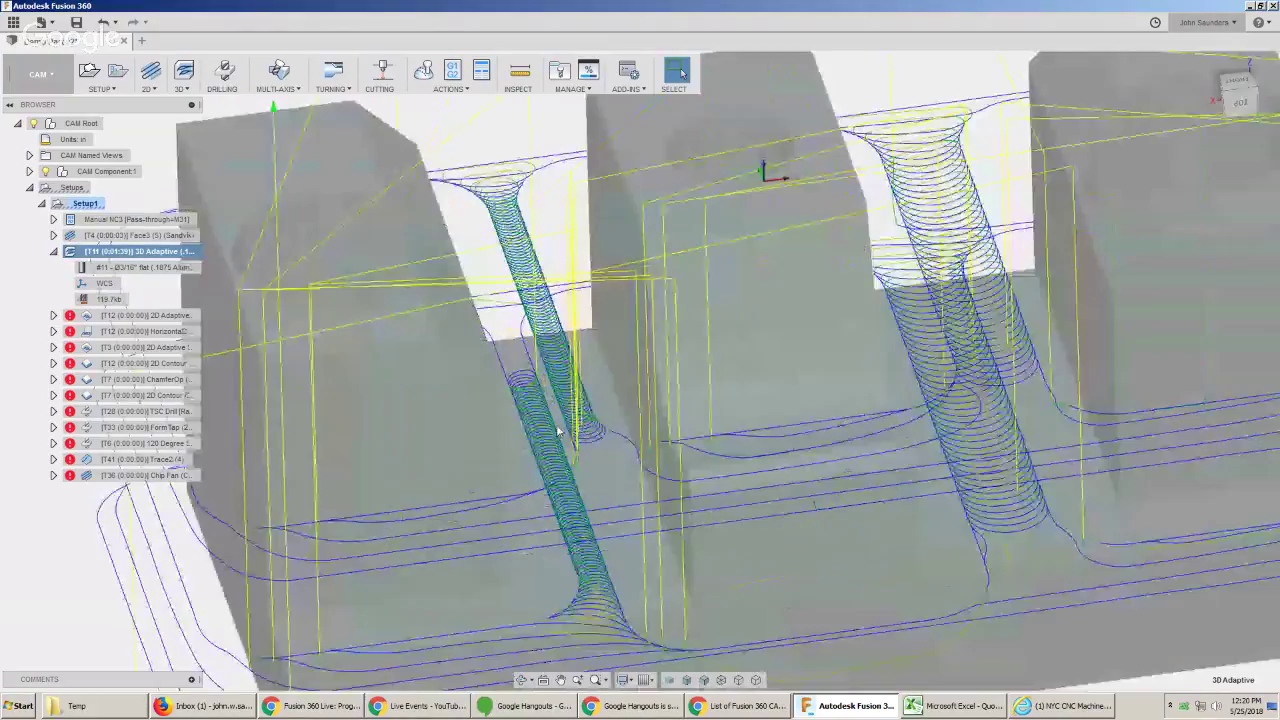
pyautogui.scroll(3, 560, 405)
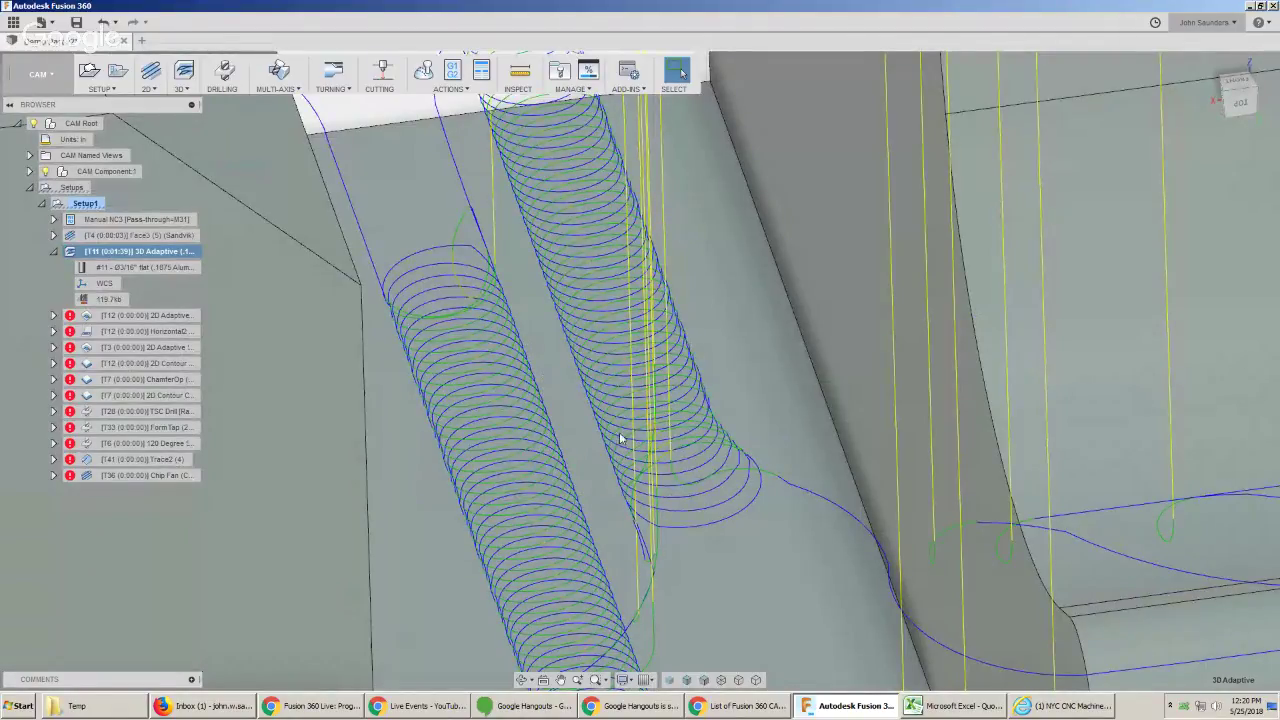
pyautogui.scroll(-2, 632, 416)
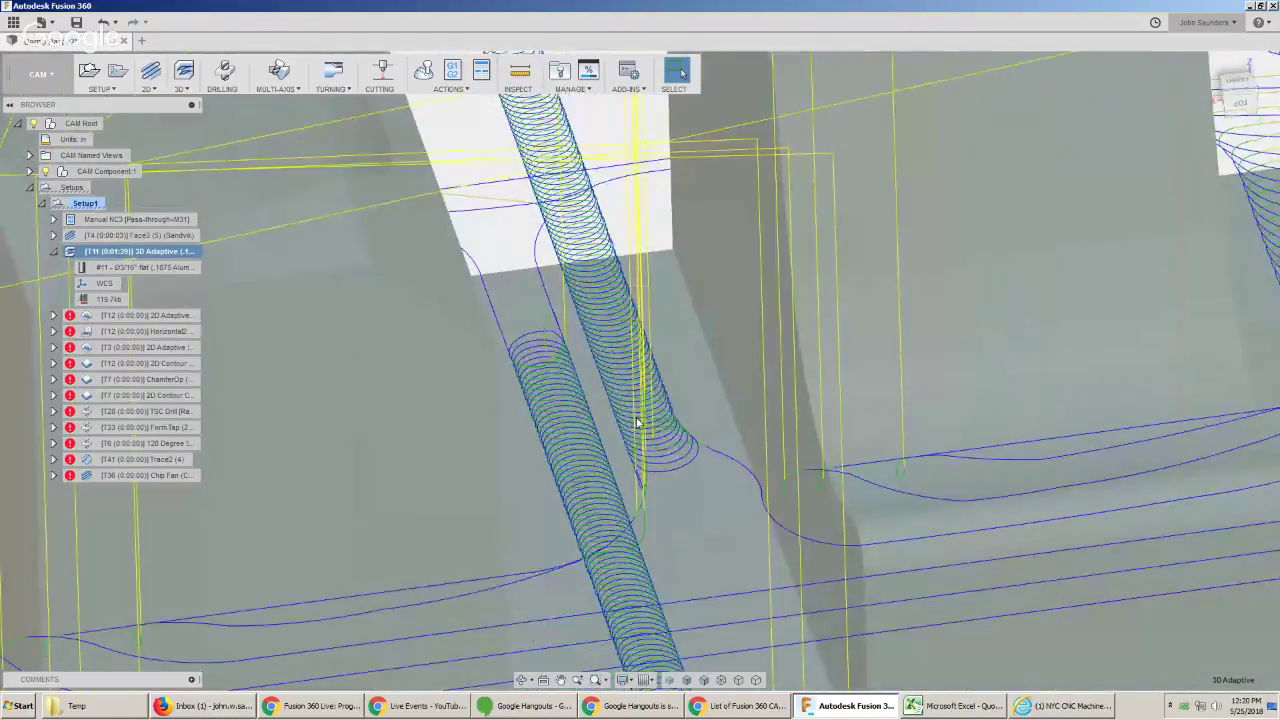
pyautogui.scroll(-2, 637, 423)
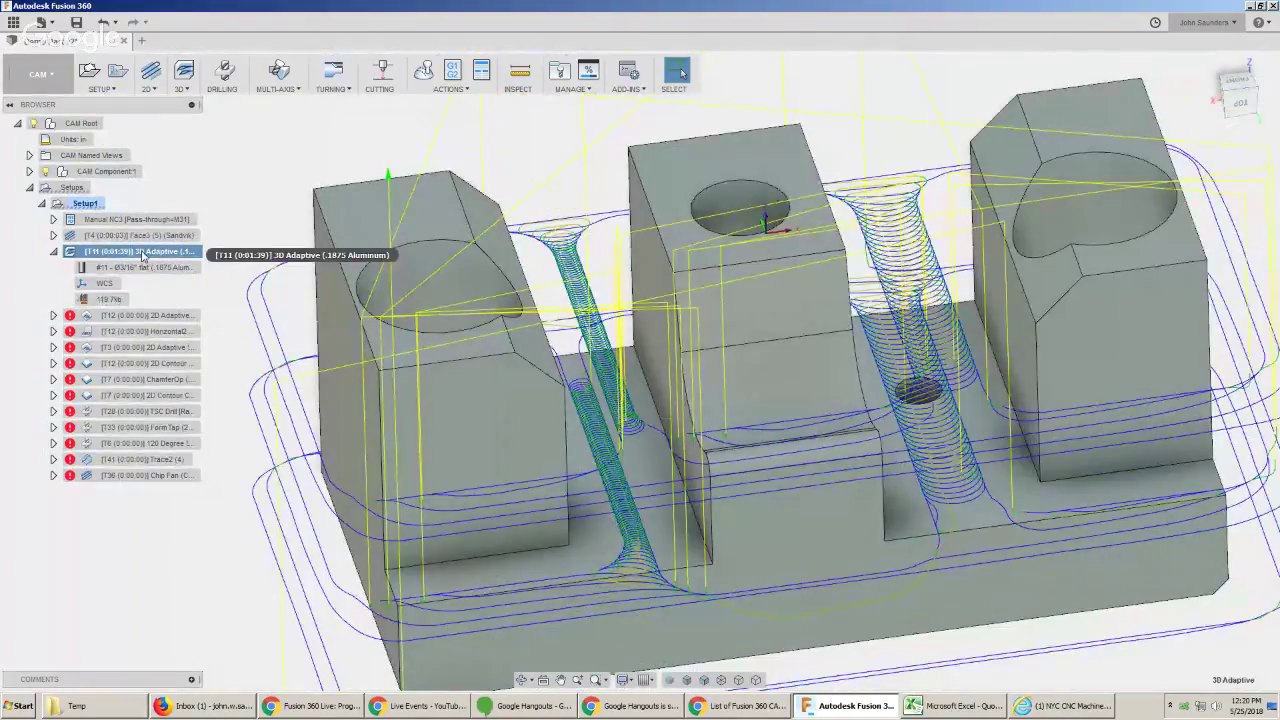
pyautogui.keyDown('shift'); pyautogui.moveTo(567, 405); pyautogui.dragTo(583, 380, button='middle'); pyautogui.keyUp('shift')
pyautogui.scroll(-2, 576, 374)
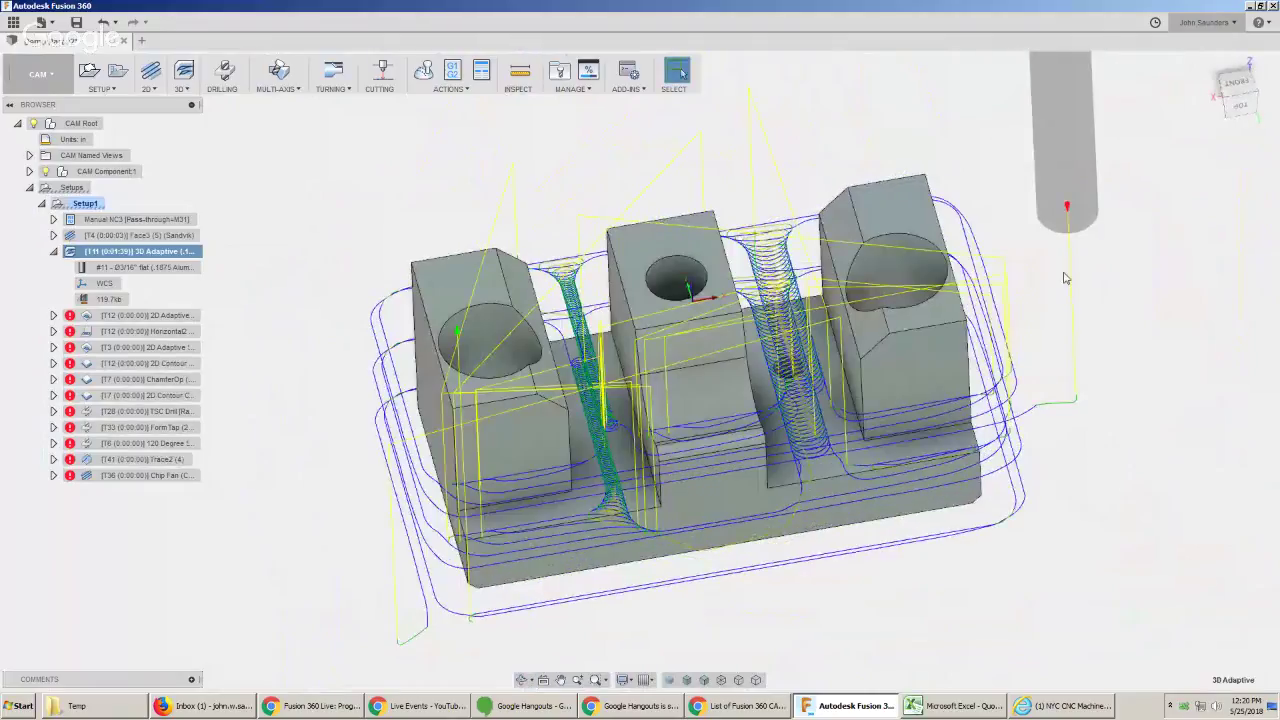
pyautogui.keyDown('shift'); pyautogui.moveTo(729, 503); pyautogui.dragTo(781, 457, button='middle'); pyautogui.keyUp('shift')
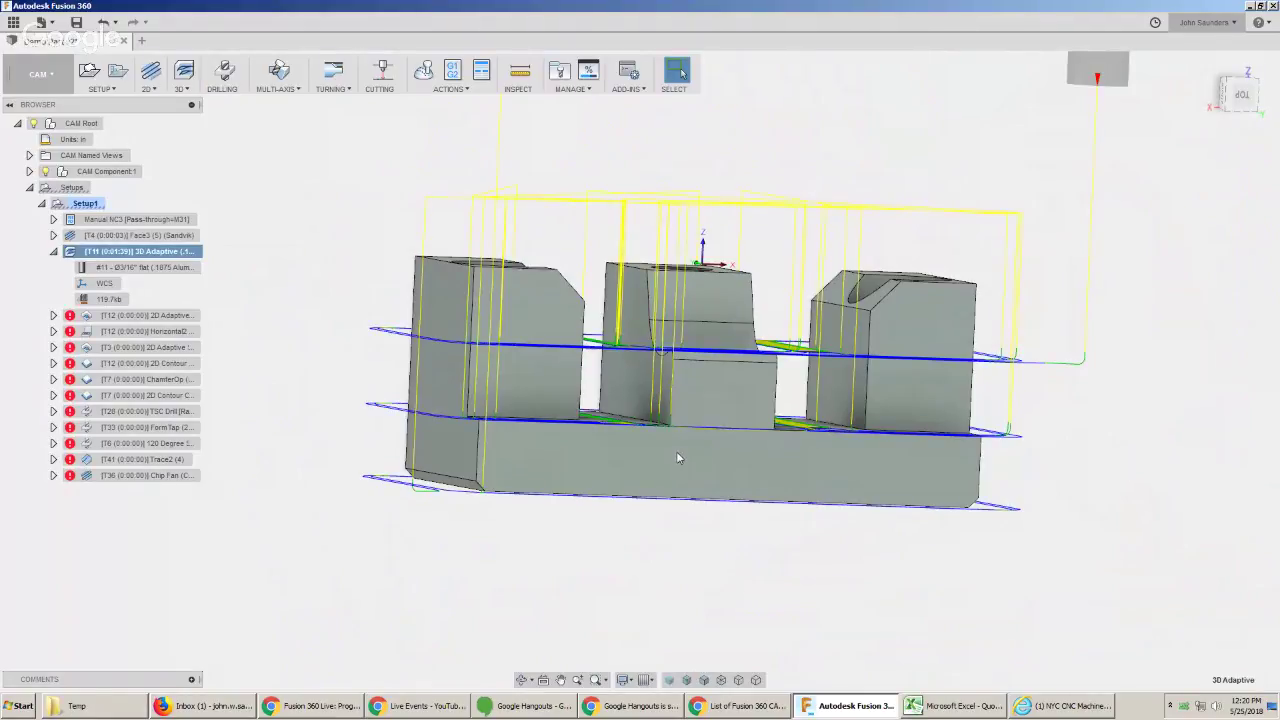
pyautogui.moveTo(674, 439)
pyautogui.keyDown('shift'); pyautogui.mouseDown(button='middle')
pyautogui.moveTo(674, 469)
pyautogui.moveTo(673, 456)
pyautogui.mouseUp(button='middle'); pyautogui.keyUp('shift')
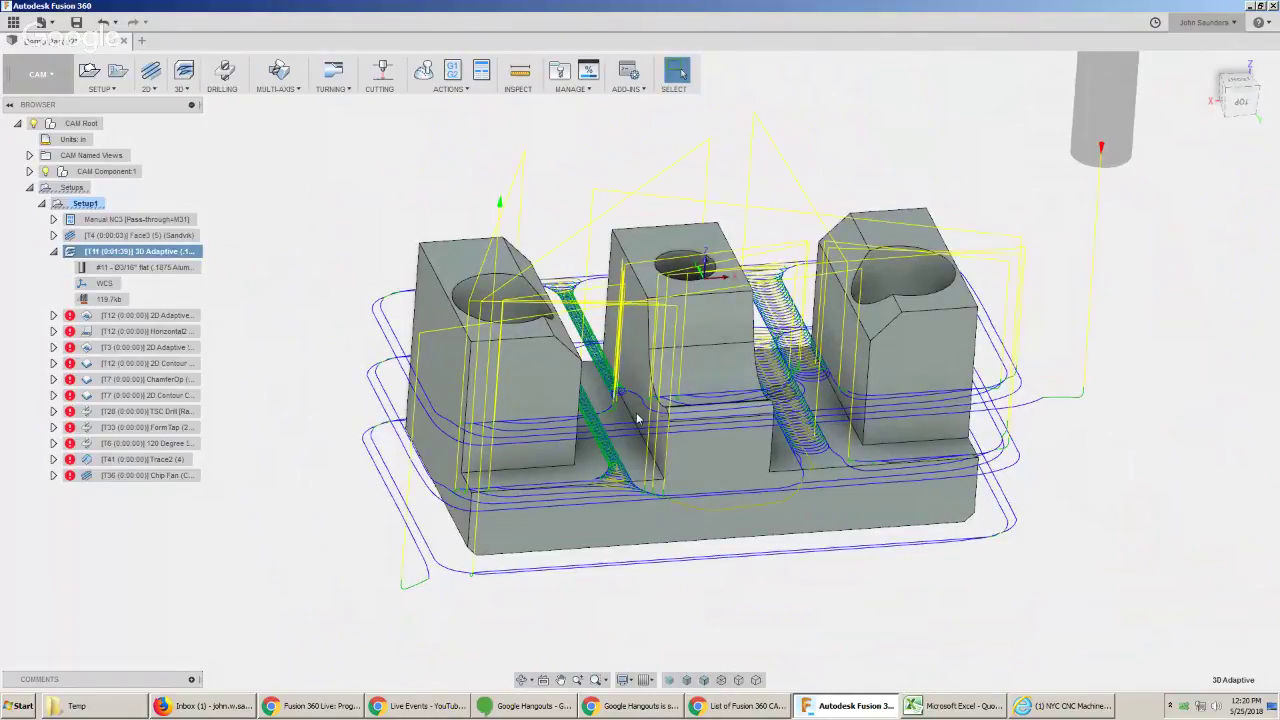
pyautogui.keyDown('shift'); pyautogui.moveTo(640, 418); pyautogui.dragTo(640, 470, button='middle'); pyautogui.keyUp('shift')
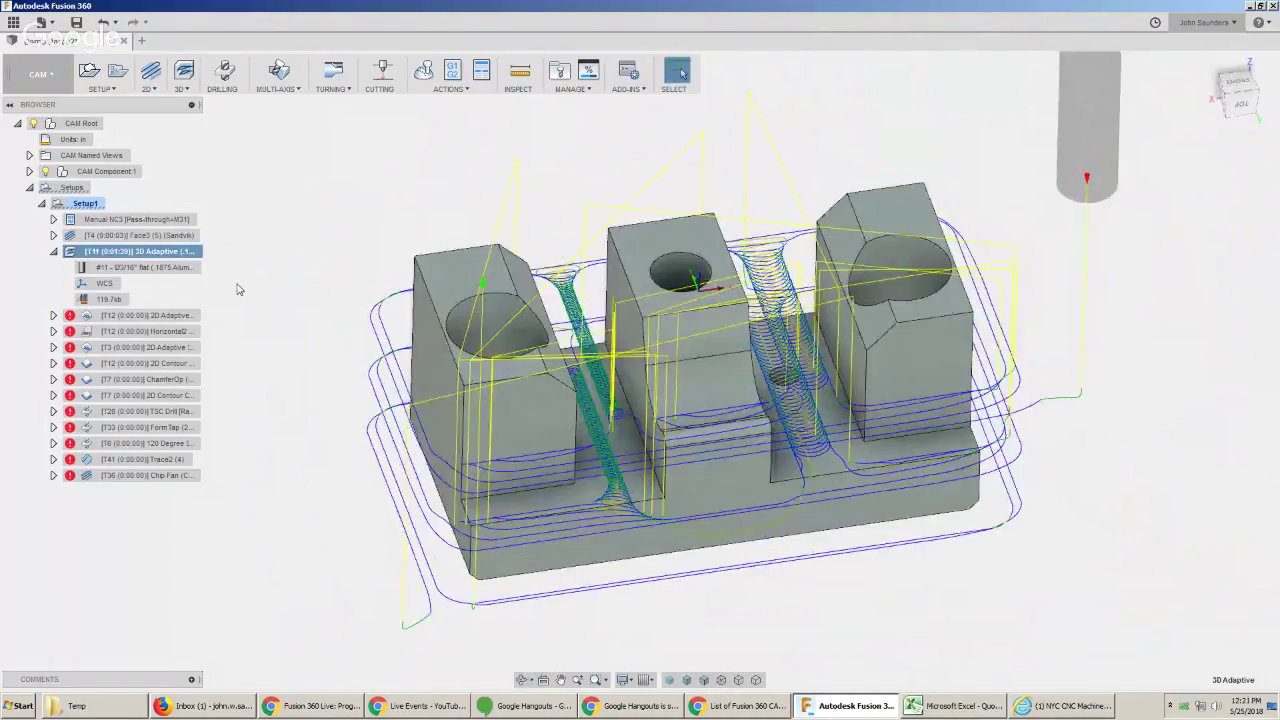
# Duplicate the 3D Adaptive operation and change the original's tool to the #2 Ø1/4" flat (LSC) from the VF2SS library.
pyautogui.rightClick(184, 255)
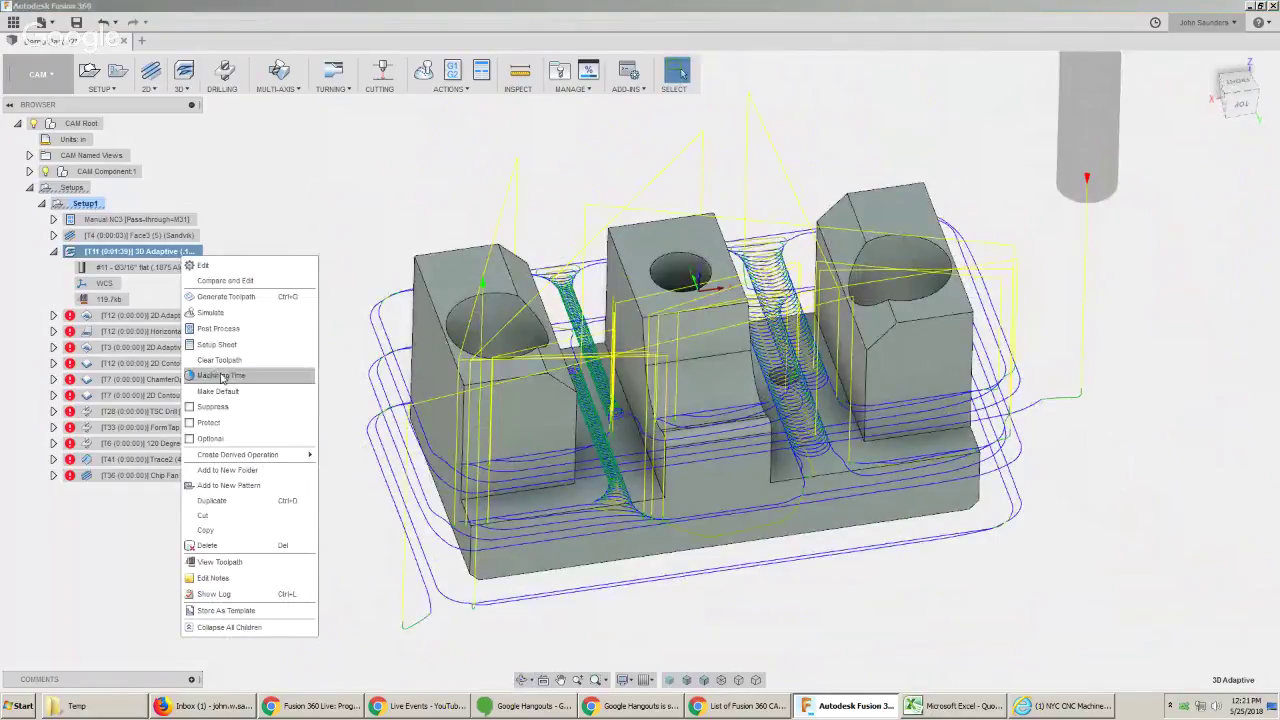
pyautogui.click(234, 503)
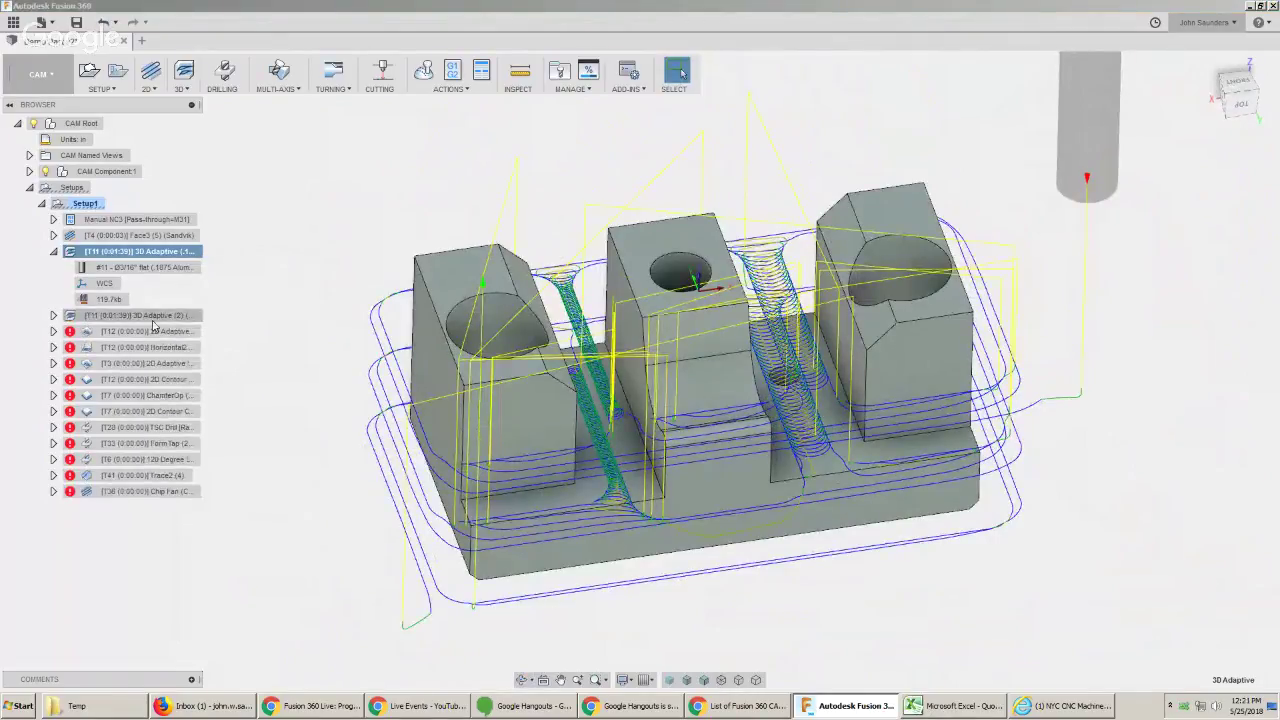
pyautogui.click(150, 255)
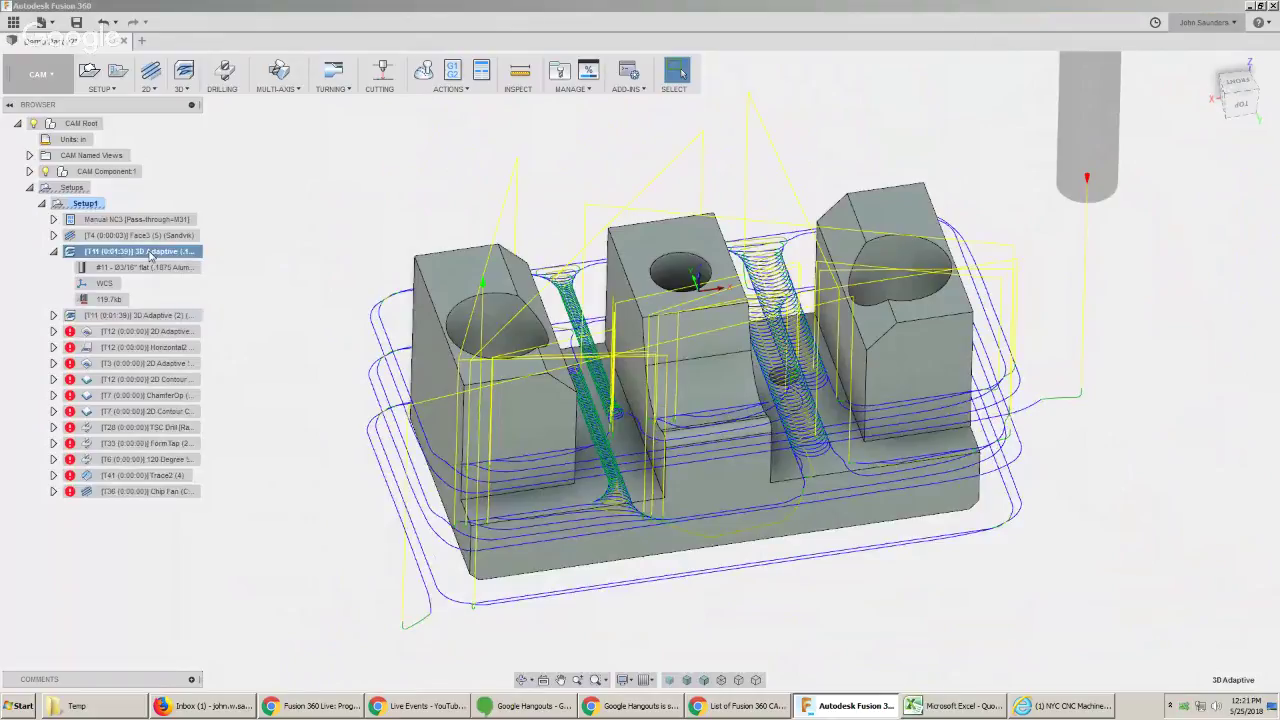
pyautogui.rightClick(150, 256)
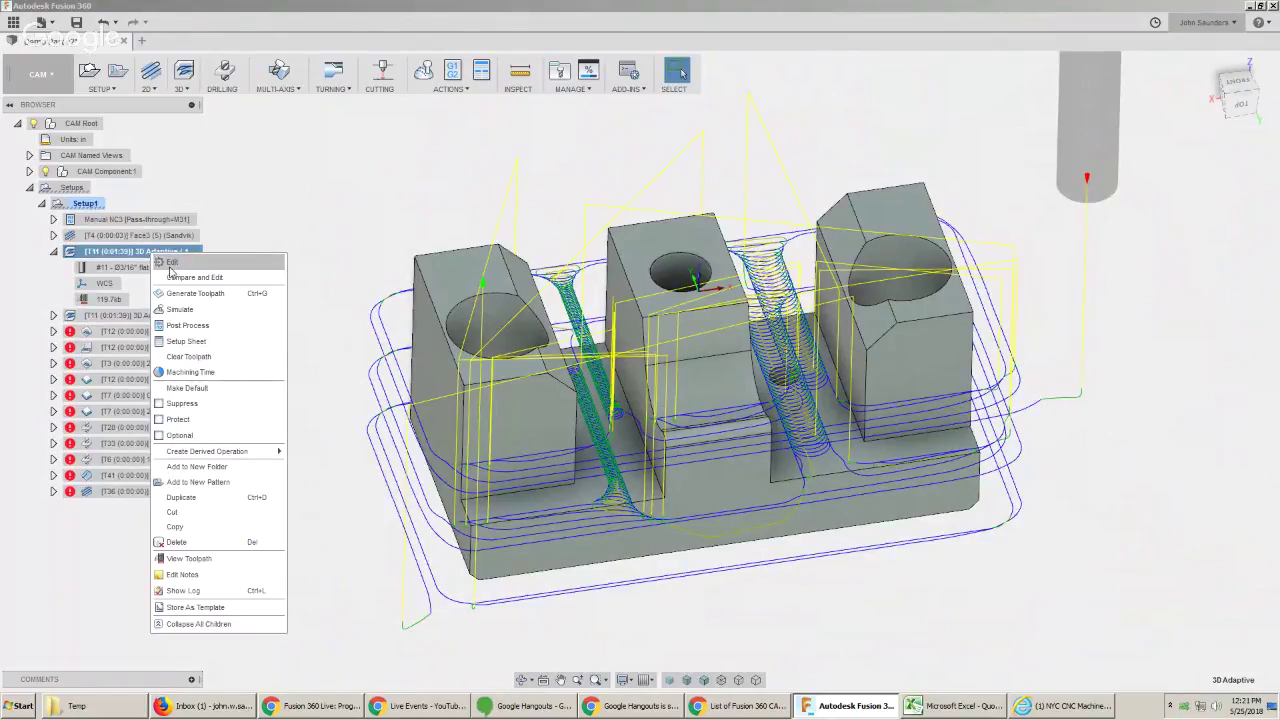
pyautogui.click(174, 264)
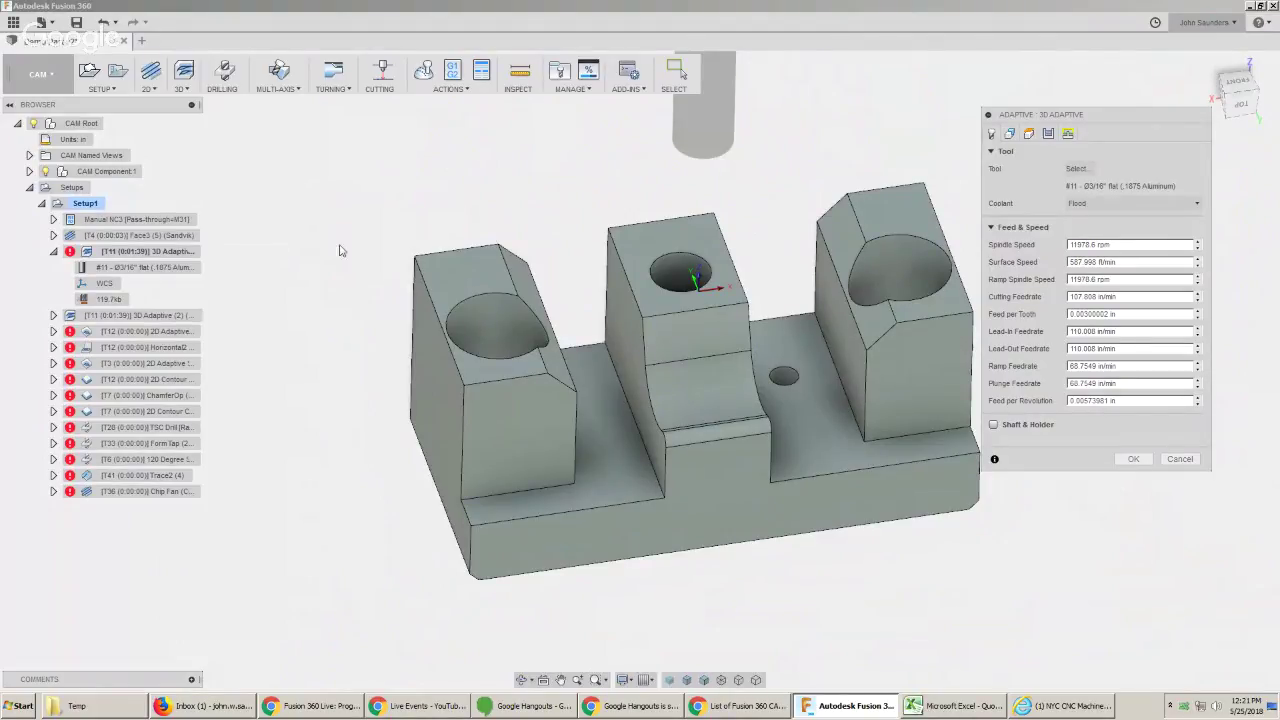
pyautogui.click(1075, 168)
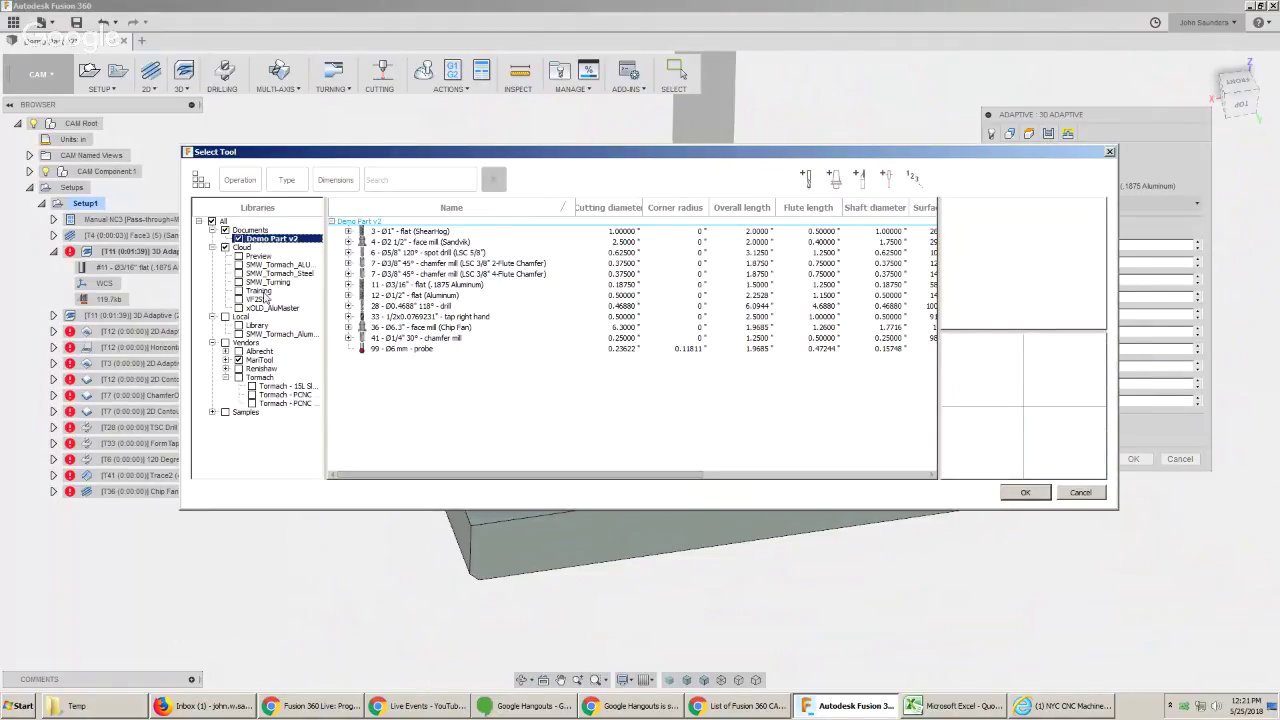
pyautogui.click(257, 300)
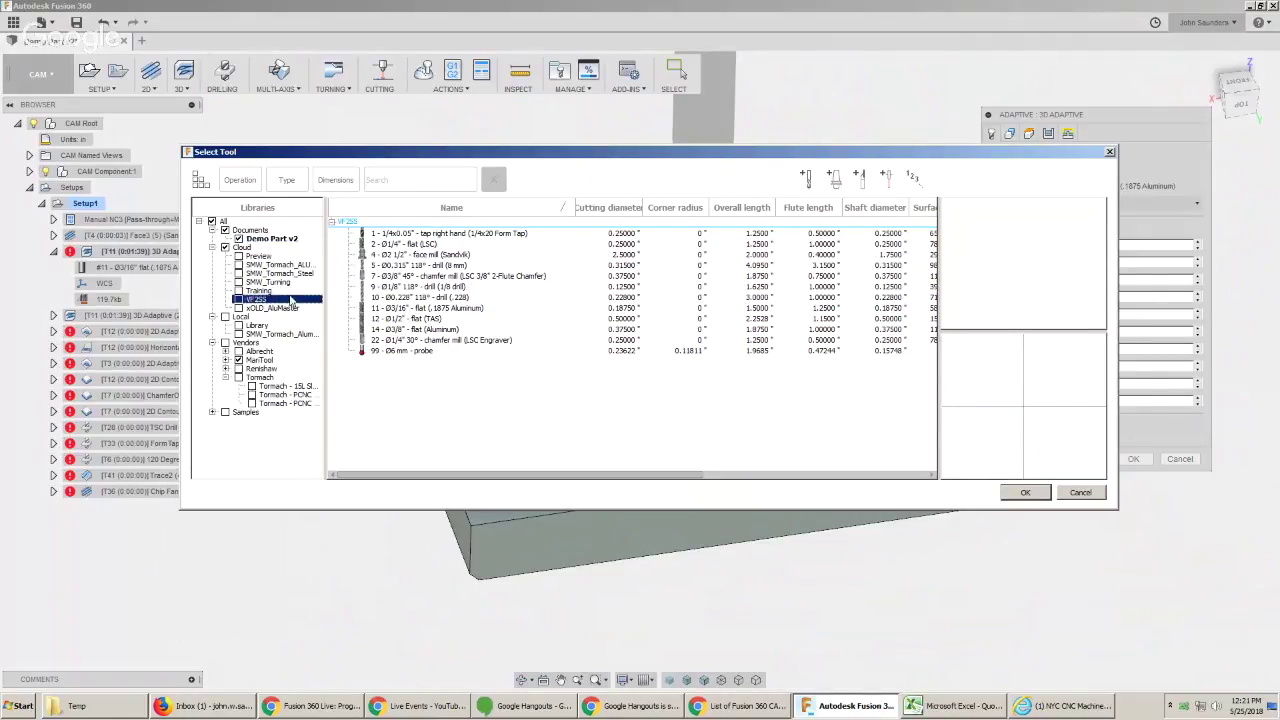
pyautogui.click(401, 245)
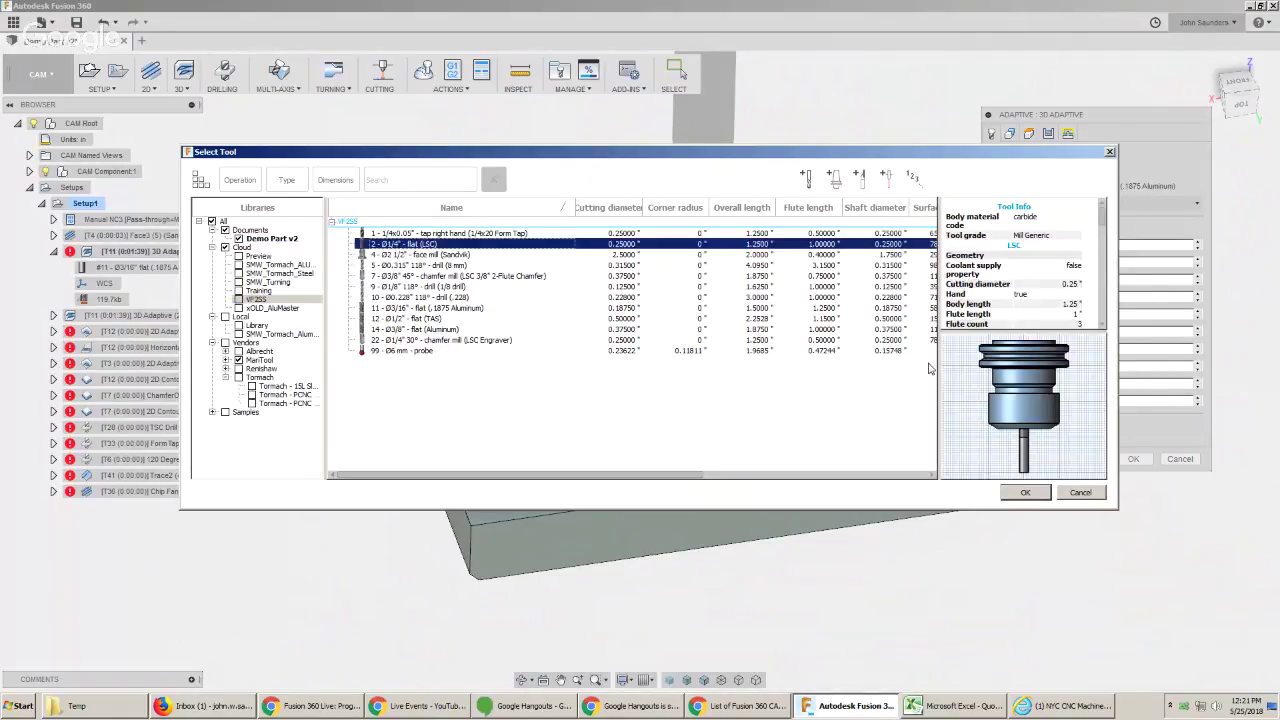
pyautogui.click(1041, 492)
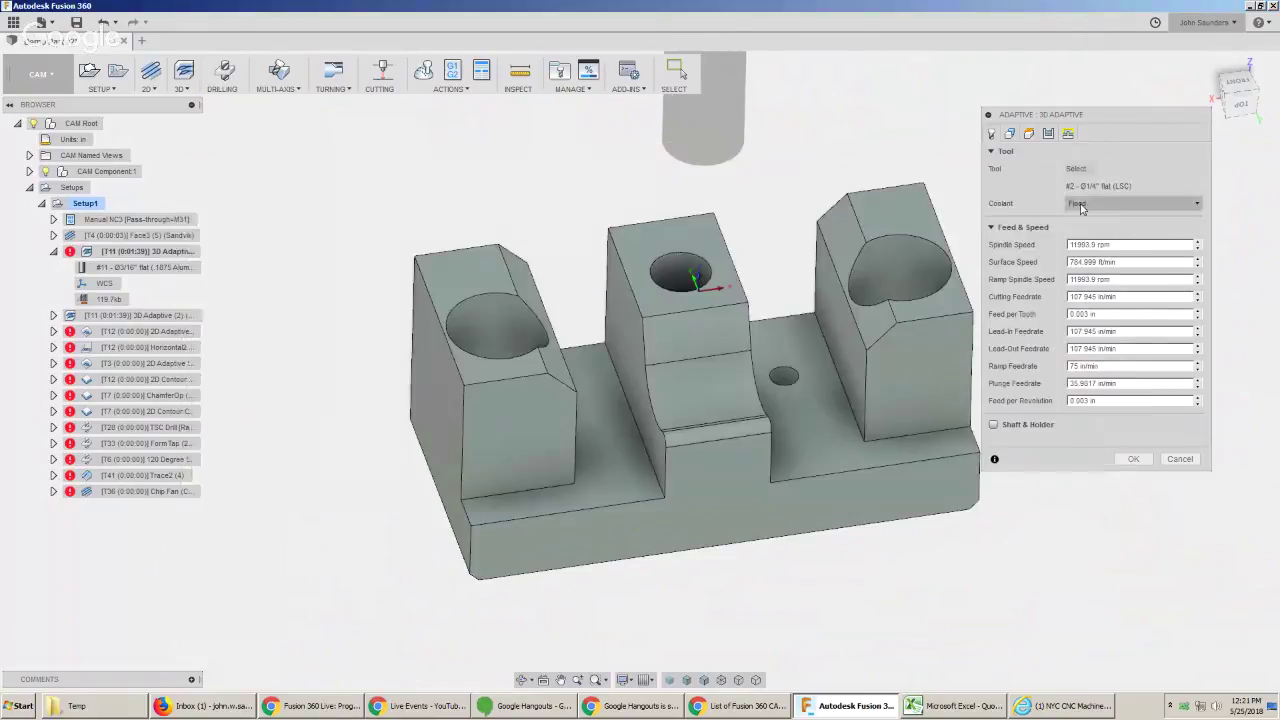
# Set the 1/4 in 3D Adaptive operation's optimal load to 0.0625 in and regenerate its toolpath.
pyautogui.click(1050, 133)
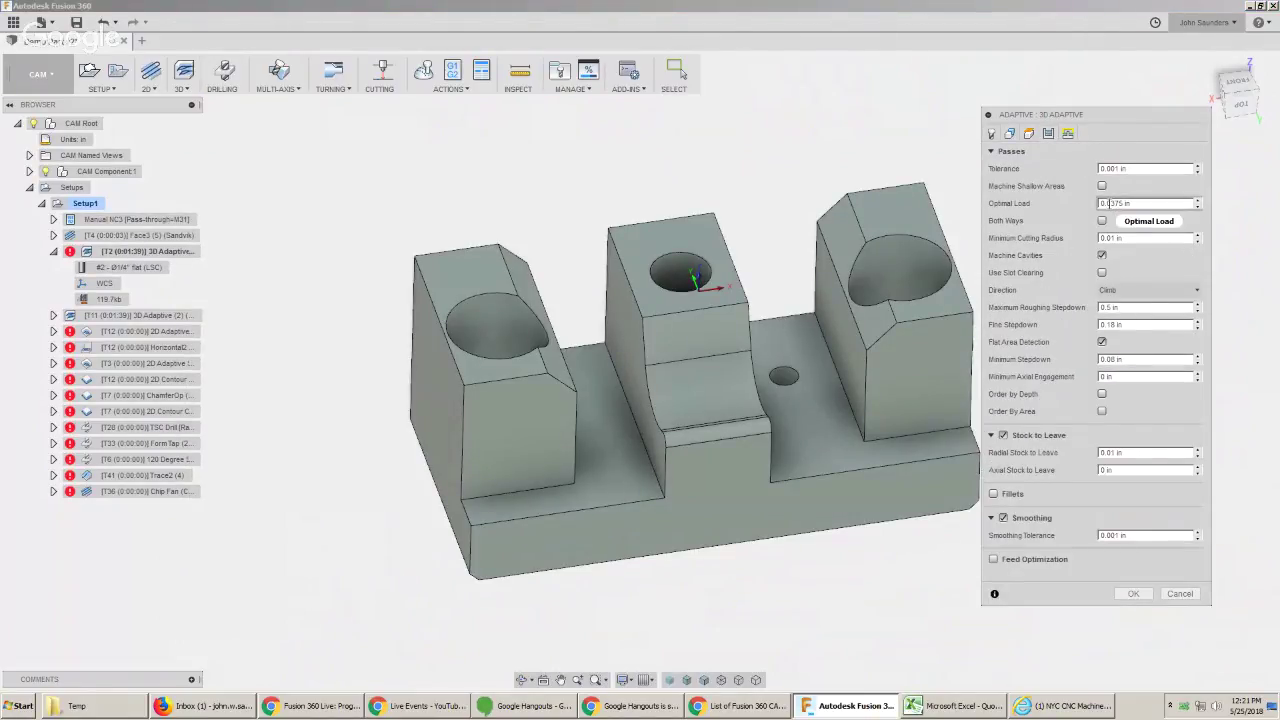
pyautogui.doubleClick(1110, 203)
pyautogui.press('BackSpace')
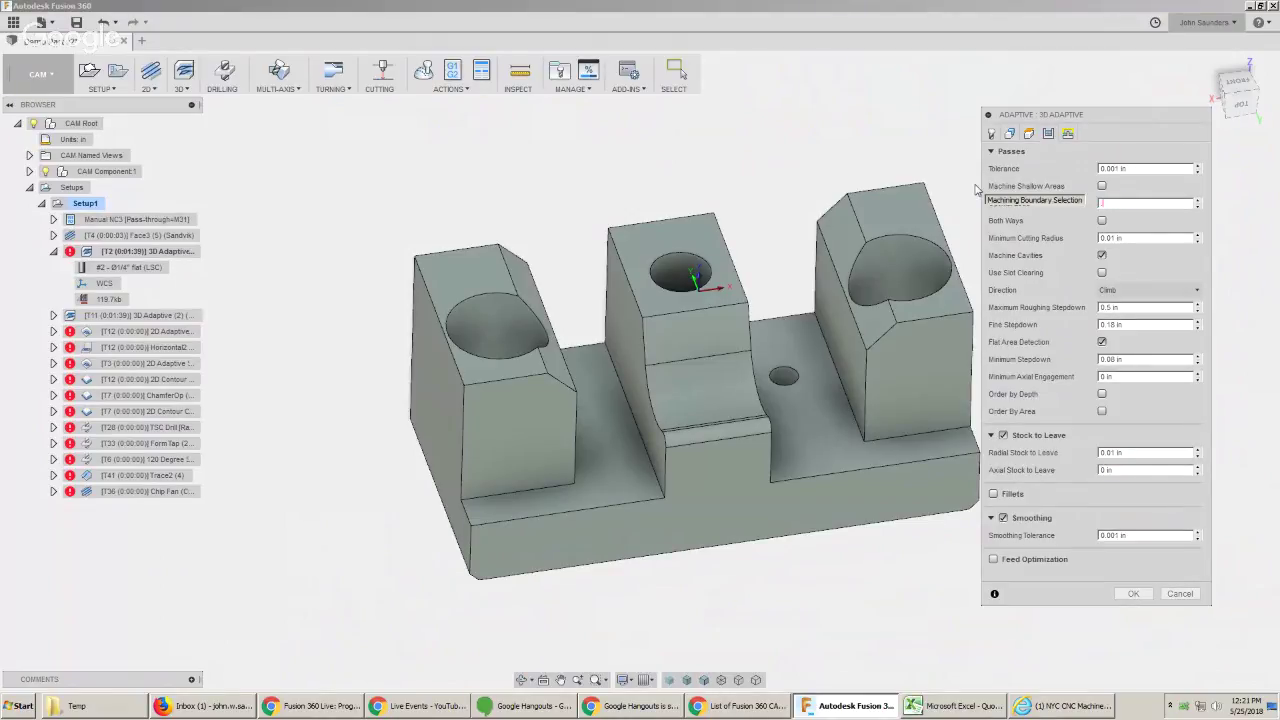
pyautogui.write('.0625')
pyautogui.press('Tab')
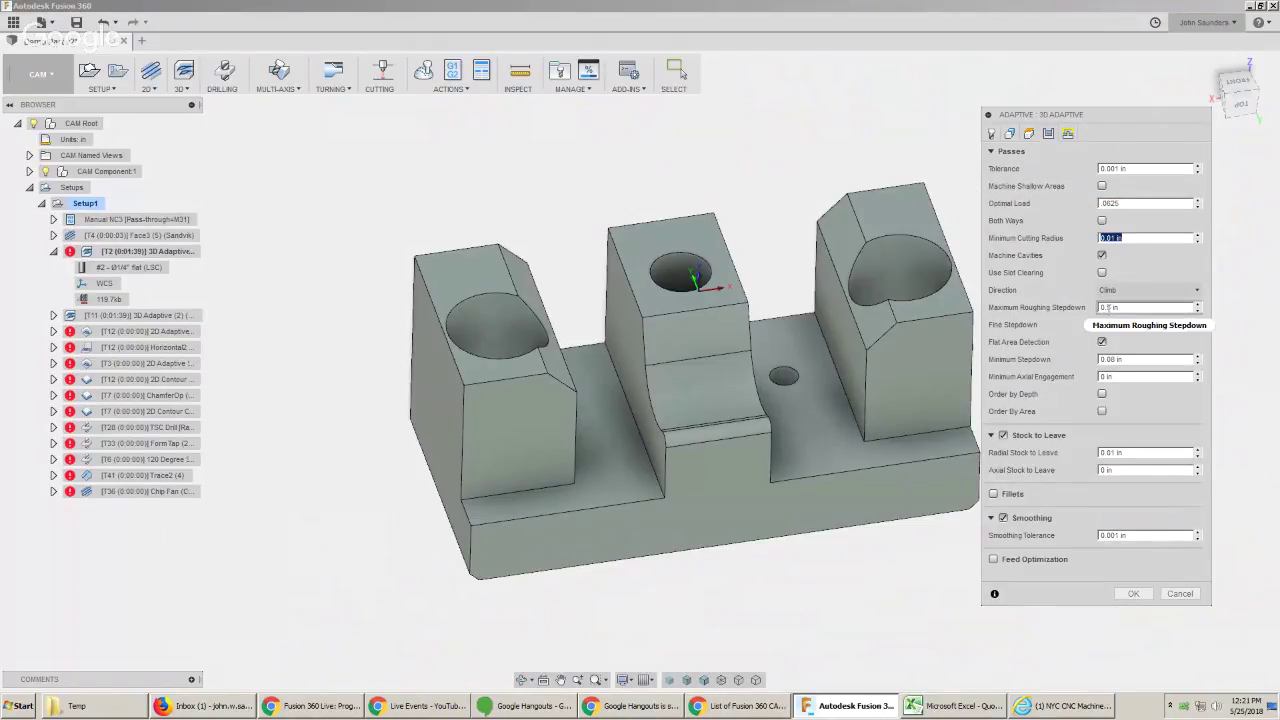
pyautogui.doubleClick(1130, 309)
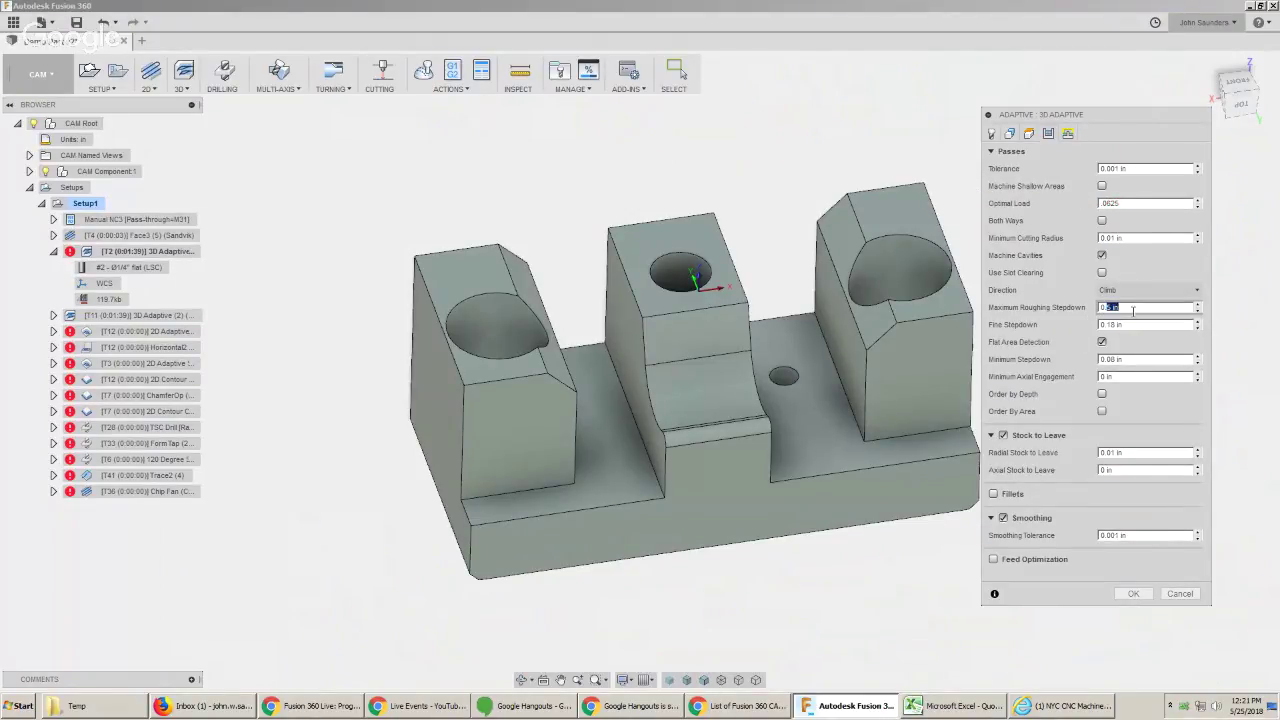
pyautogui.click(1133, 593)
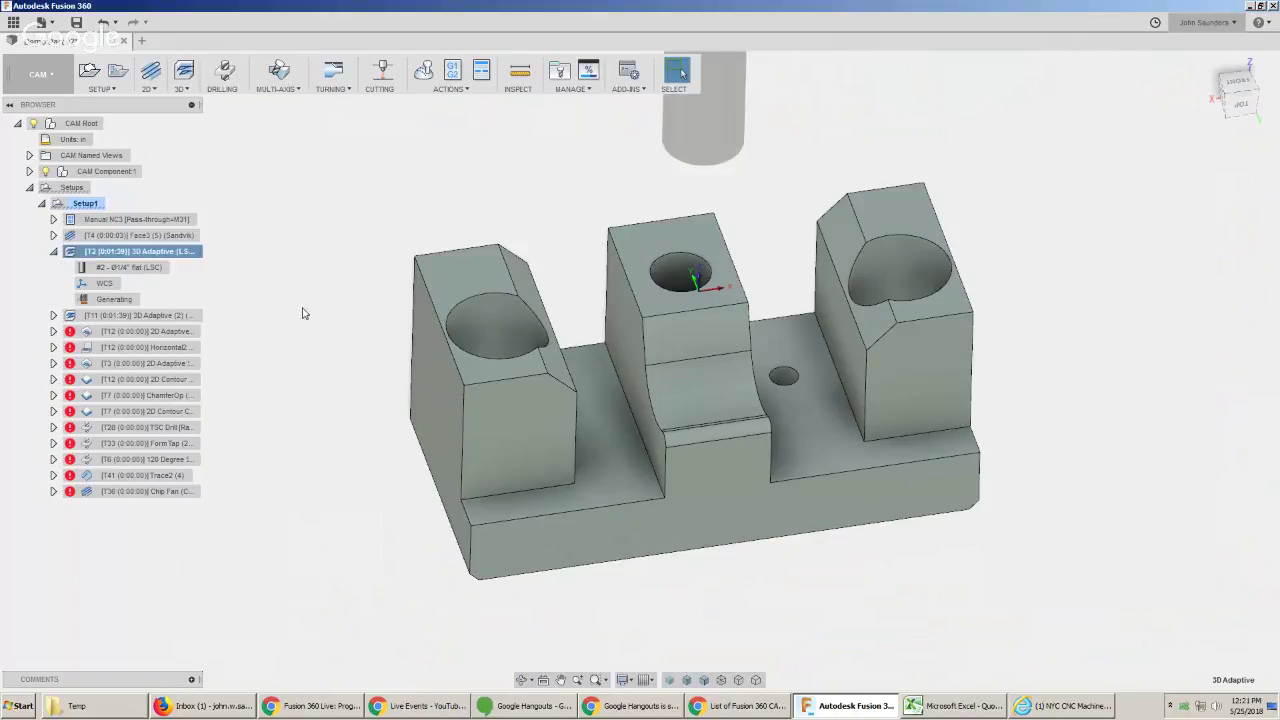
# Check the 1/4 in adaptive toolpath's depth levels, offset its bottom height -0.01 in from the model bottom, and regenerate it.
pyautogui.keyDown('shift'); pyautogui.moveTo(303, 297); pyautogui.dragTo(209, 271, button='middle'); pyautogui.keyUp('shift')
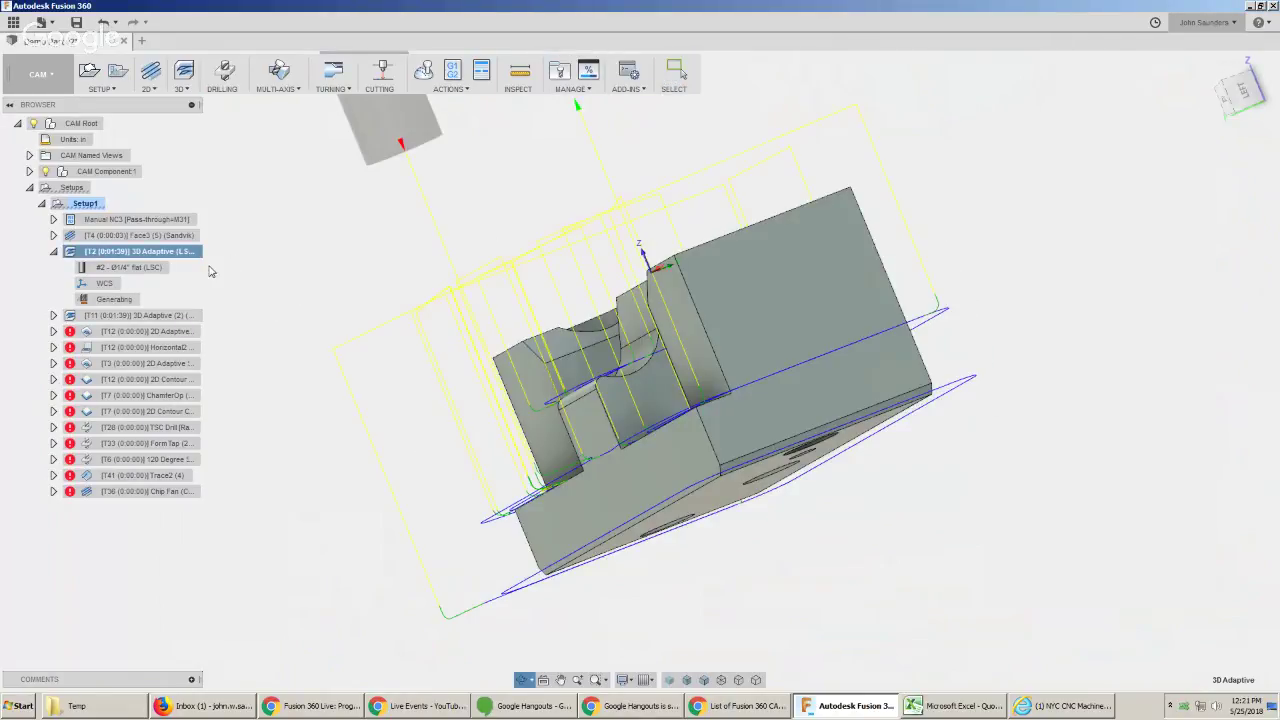
pyautogui.keyDown('shift'); pyautogui.moveTo(374, 297); pyautogui.dragTo(471, 329, button='middle'); pyautogui.keyUp('shift')
pyautogui.scroll(-2, 475, 331)
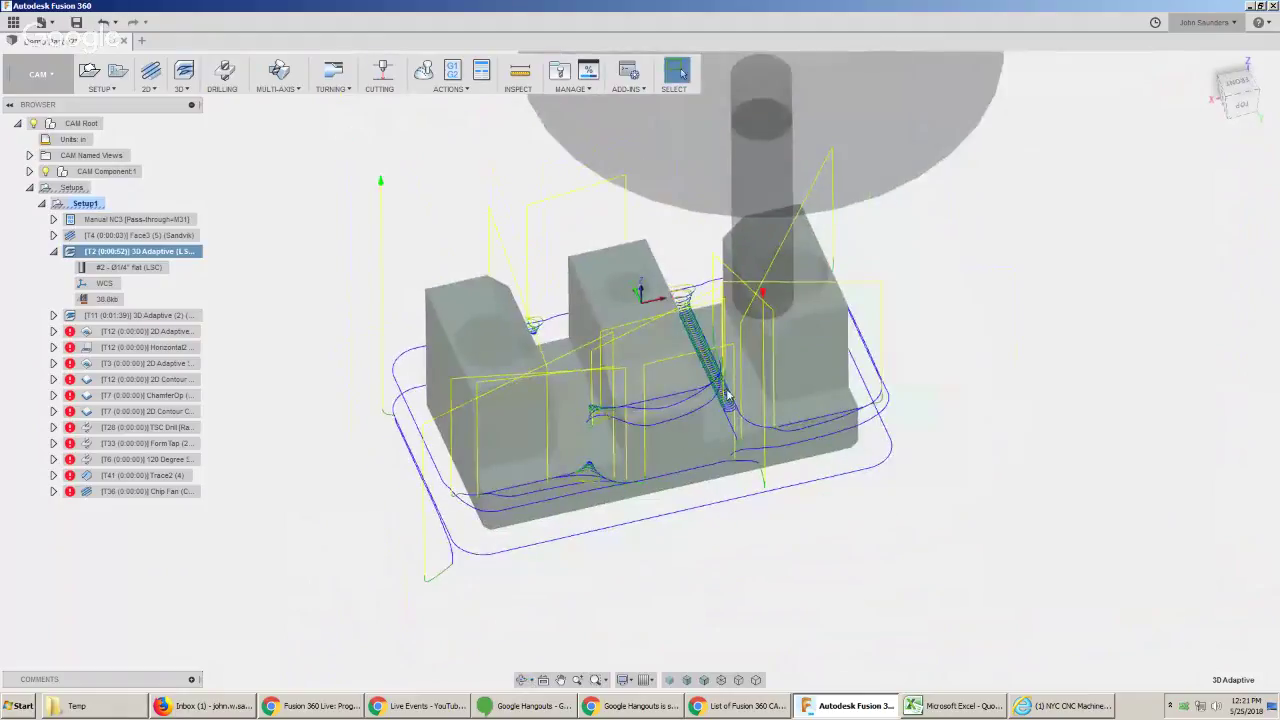
pyautogui.keyDown('shift'); pyautogui.moveTo(851, 440); pyautogui.dragTo(781, 398, button='middle'); pyautogui.keyUp('shift')
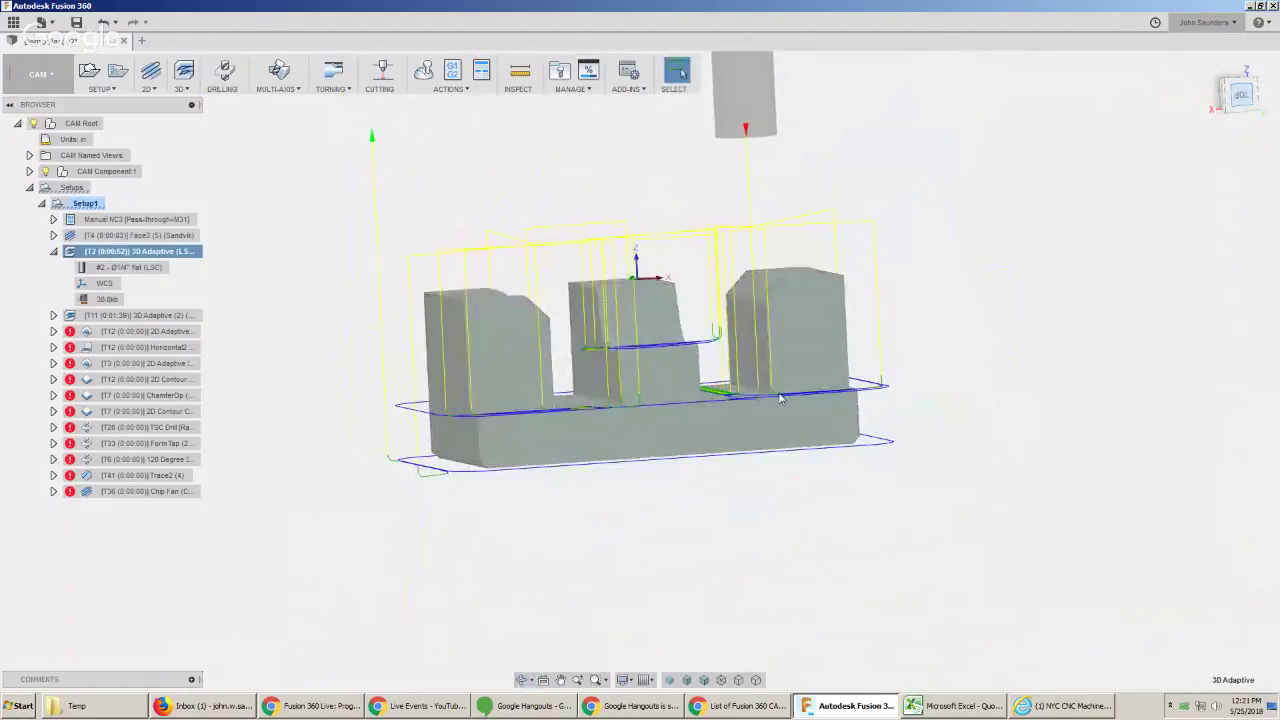
pyautogui.scroll(2, 529, 449)
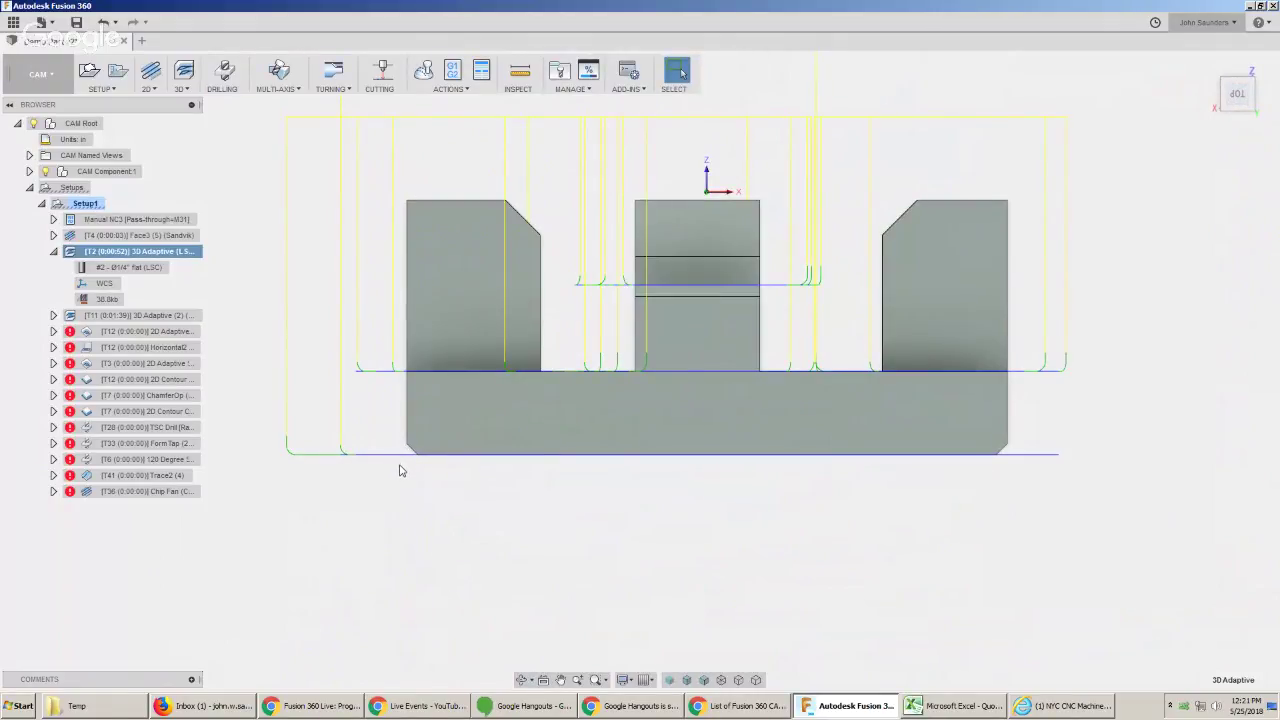
pyautogui.click(186, 264)
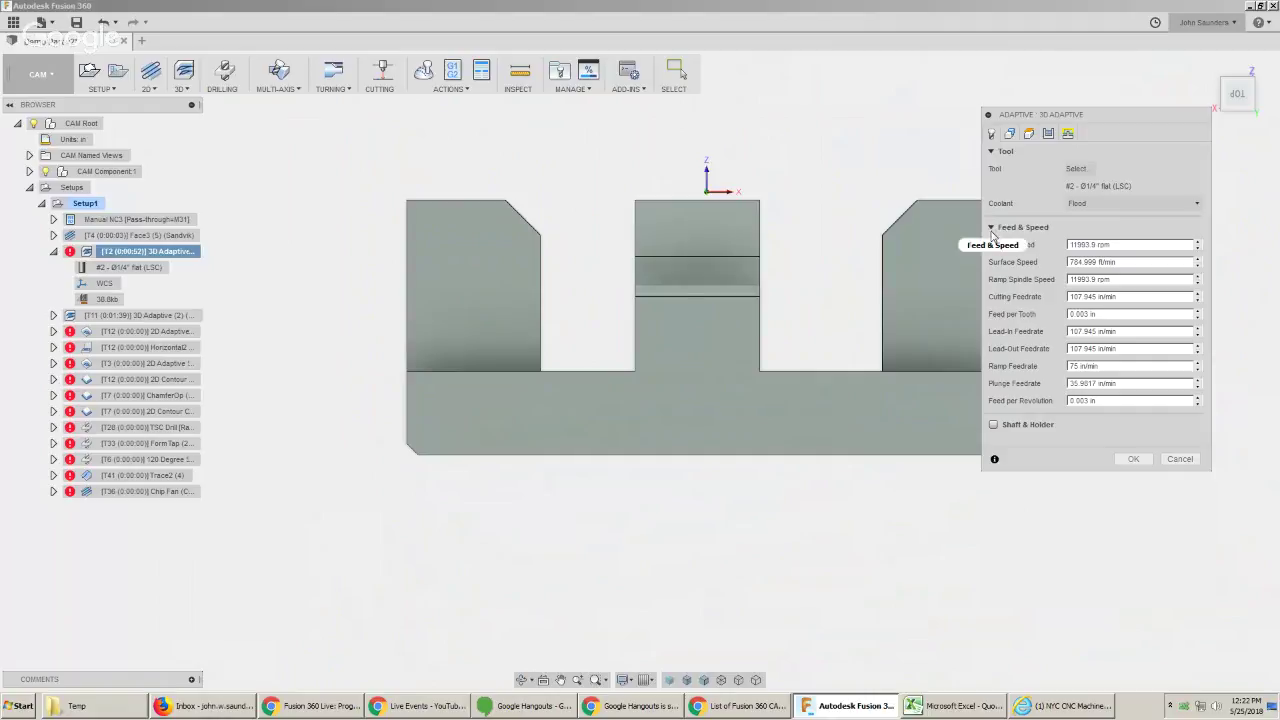
pyautogui.click(1029, 134)
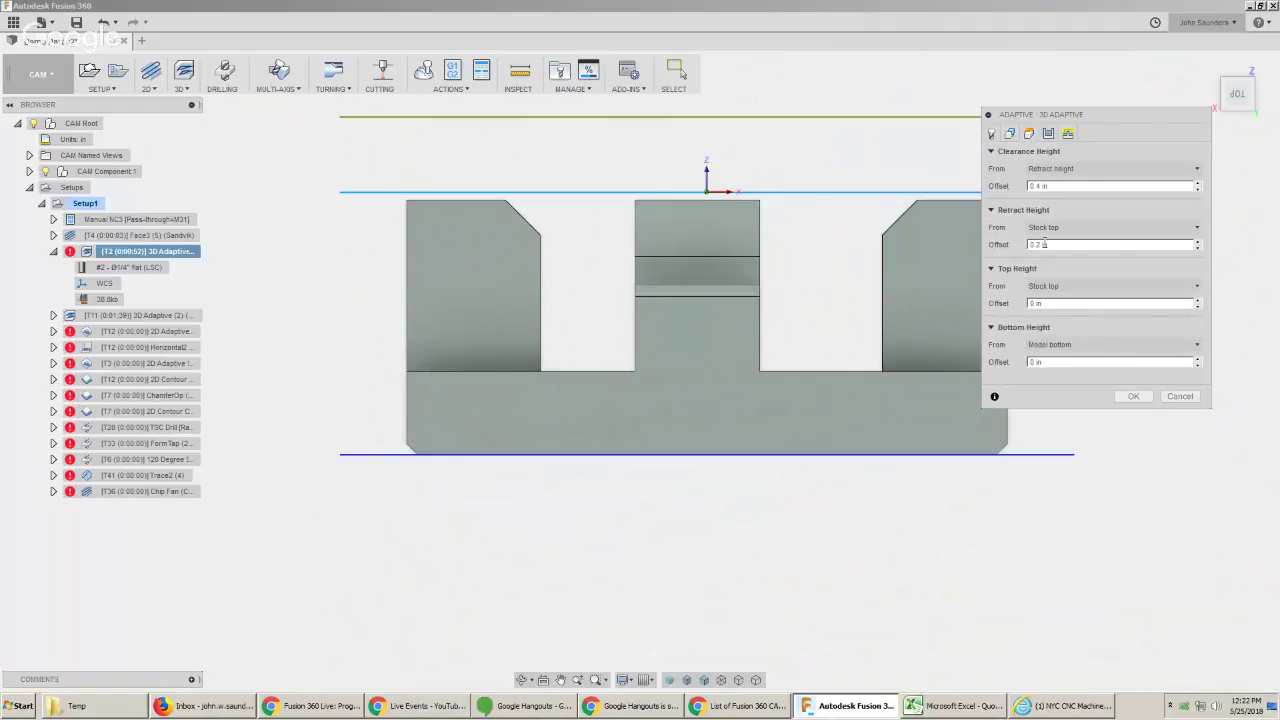
pyautogui.click(362, 455)
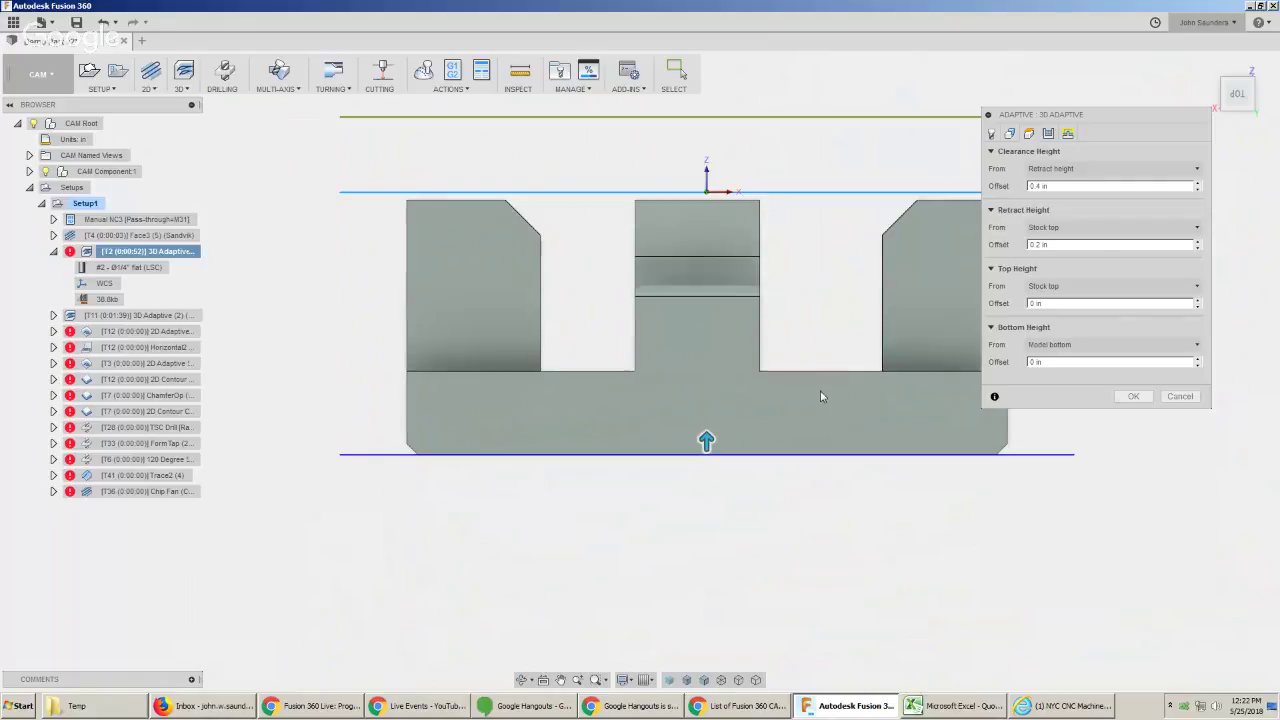
pyautogui.moveTo(1061, 364); pyautogui.dragTo(914, 369)
pyautogui.write('-0')
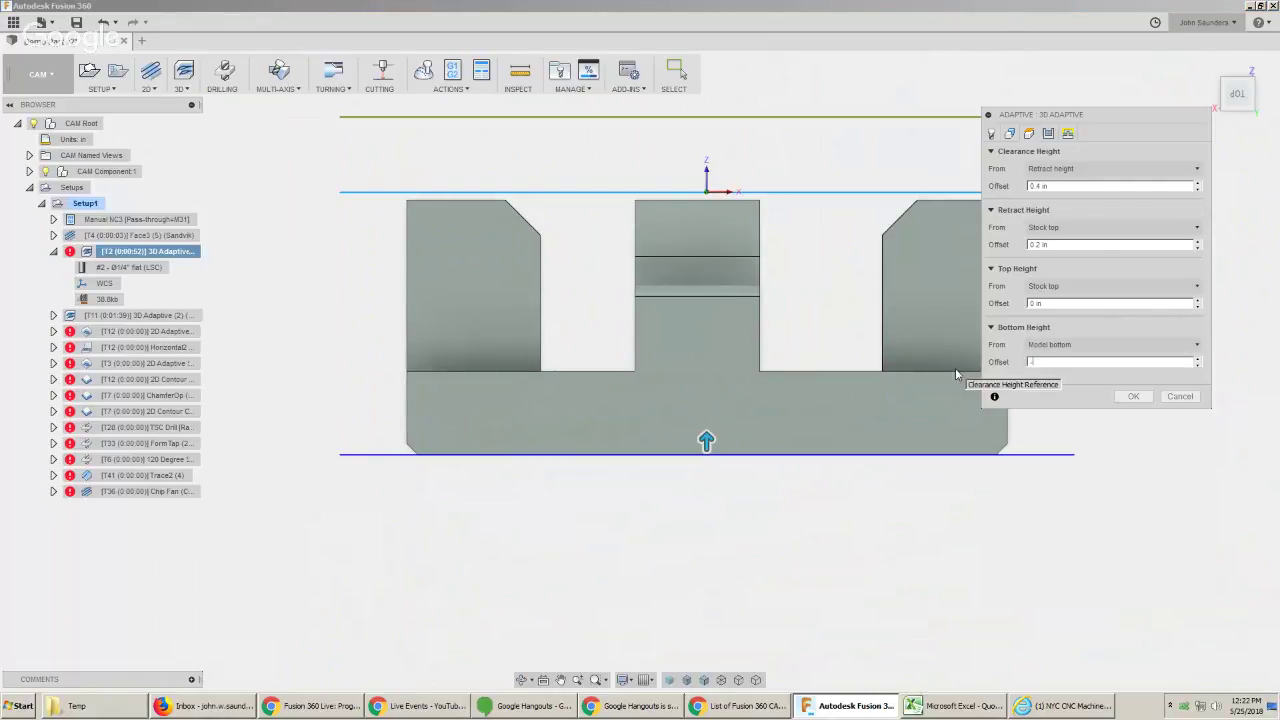
pyautogui.write('.01')
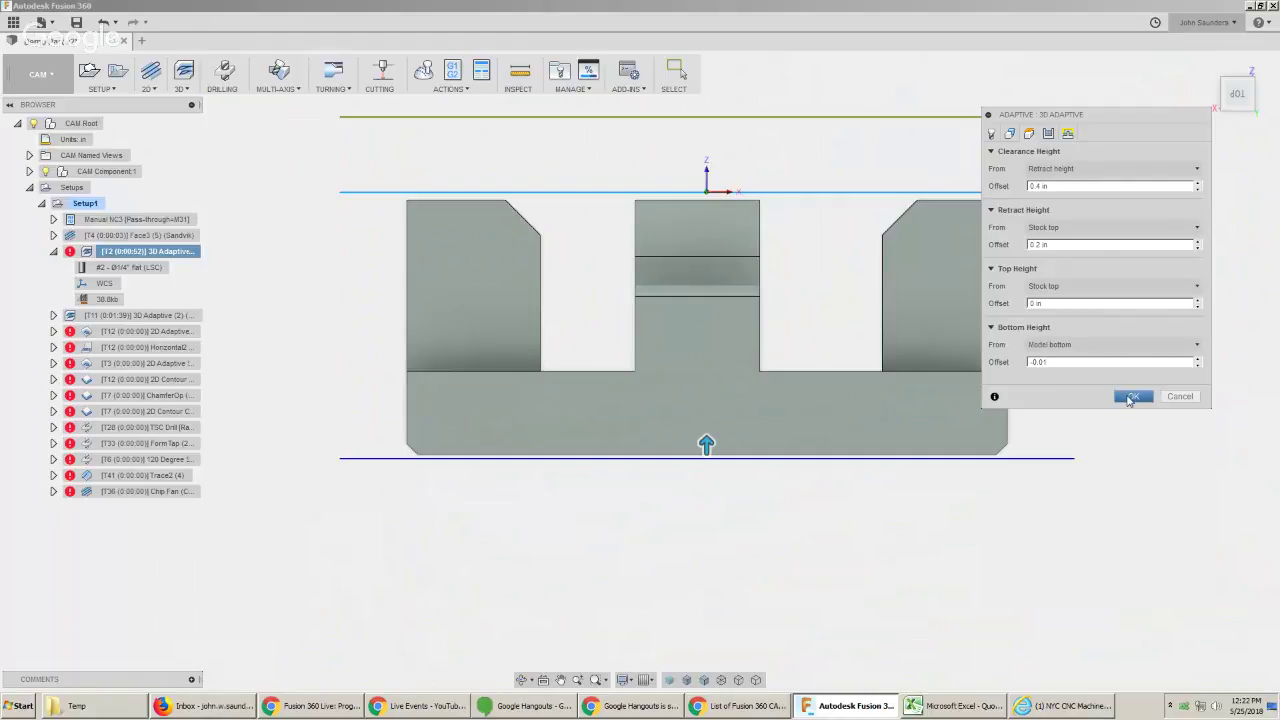
pyautogui.click(1048, 133)
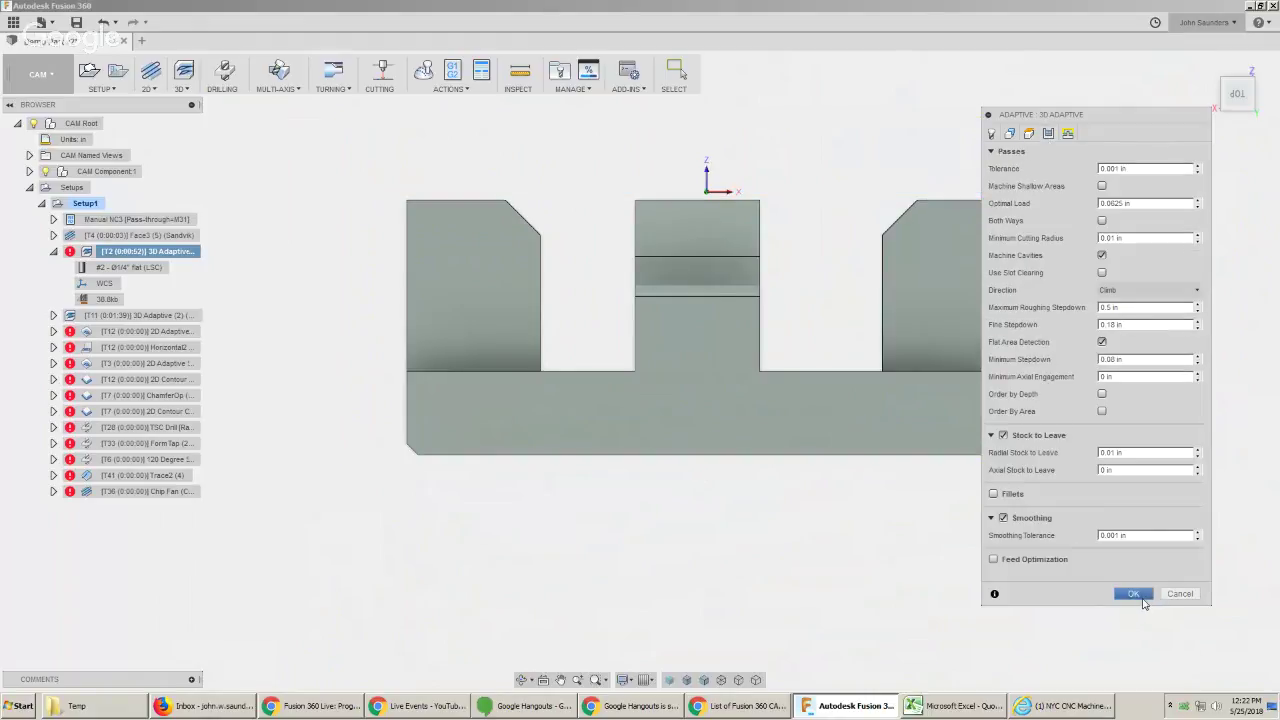
pyautogui.click(1134, 596)
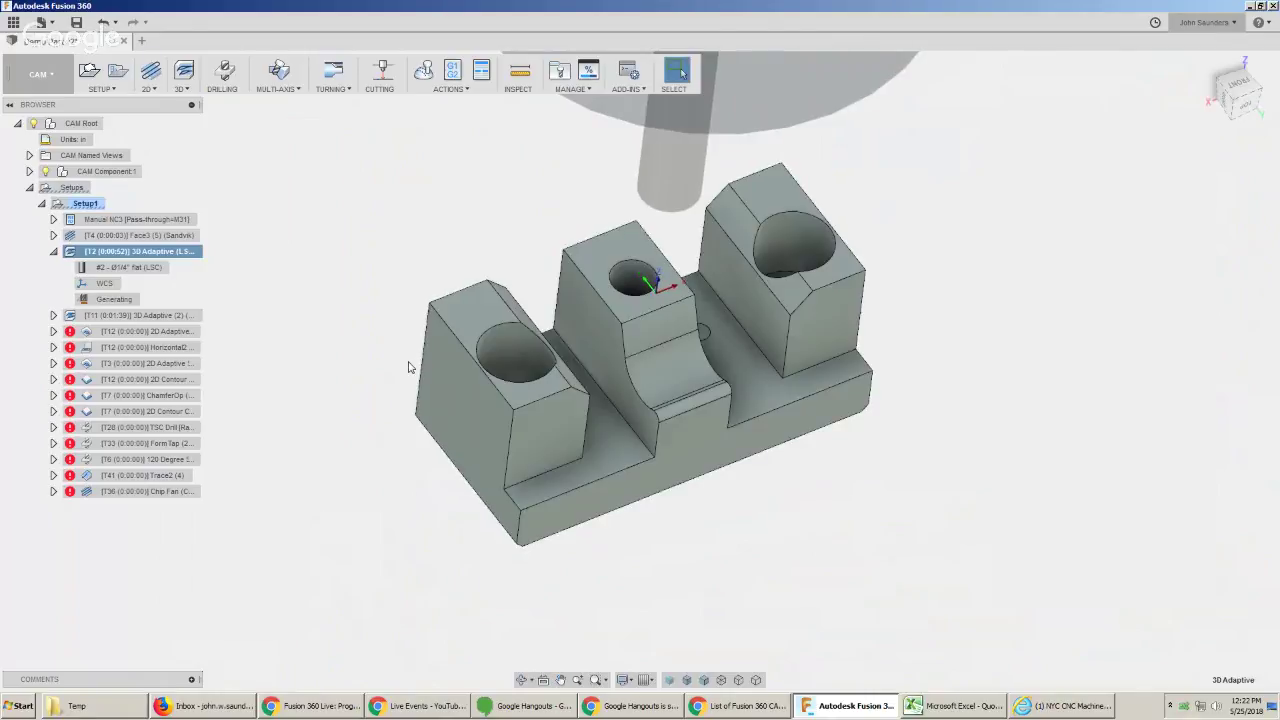
# Enable rest machining from previous operations in the duplicated 3D Adaptive (2) operation and regenerate its toolpath.
pyautogui.keyDown('shift'); pyautogui.moveTo(397, 400); pyautogui.dragTo(405, 366, button='middle'); pyautogui.keyUp('shift')
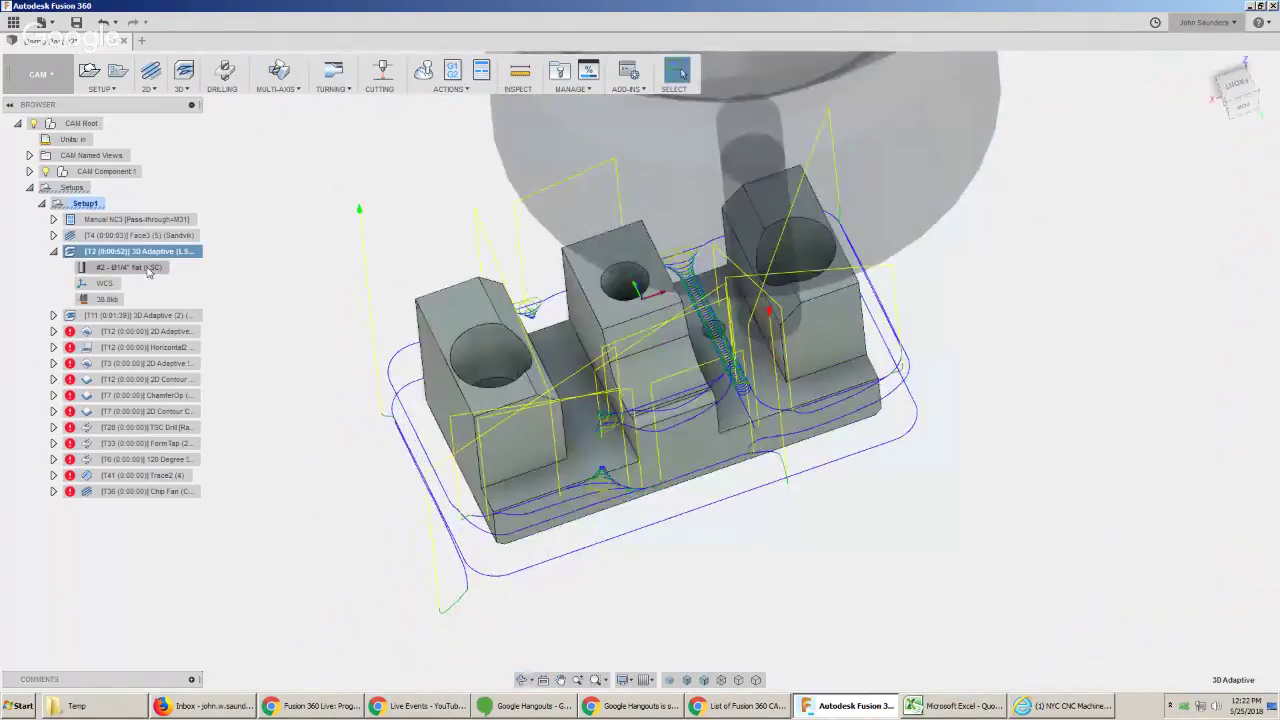
pyautogui.rightClick(136, 318)
pyautogui.click(170, 330)
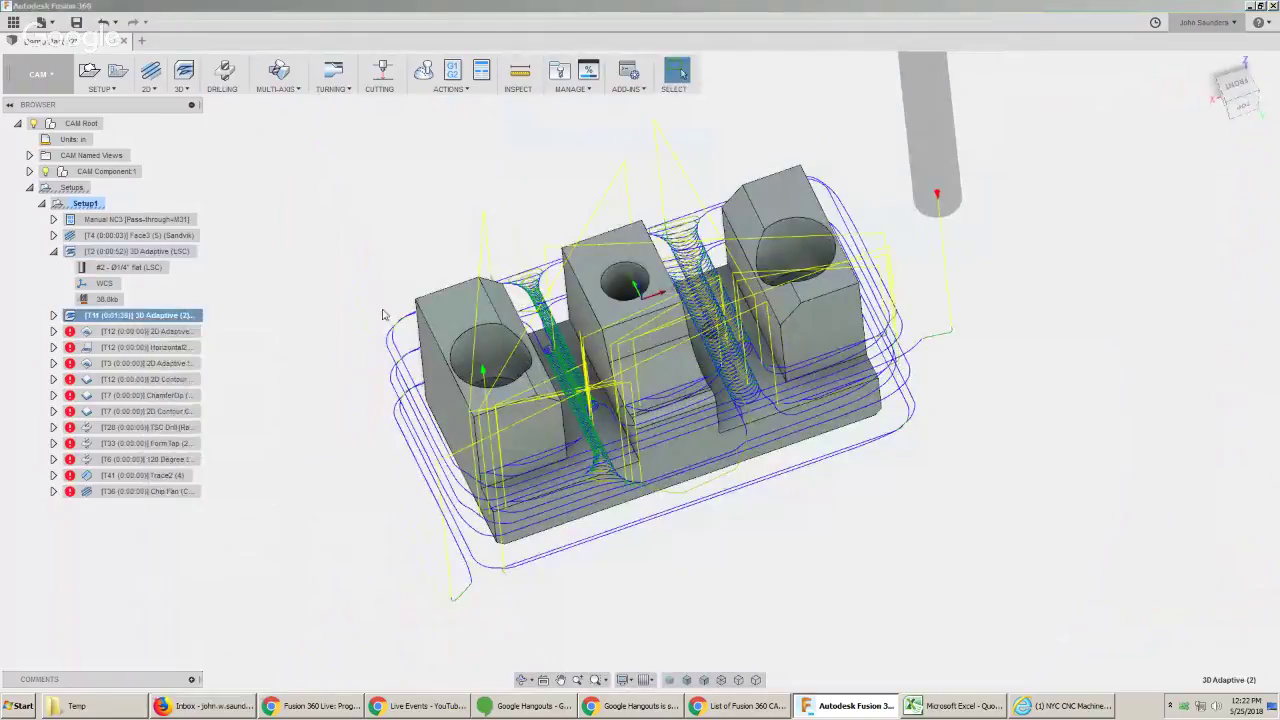
pyautogui.click(1012, 135)
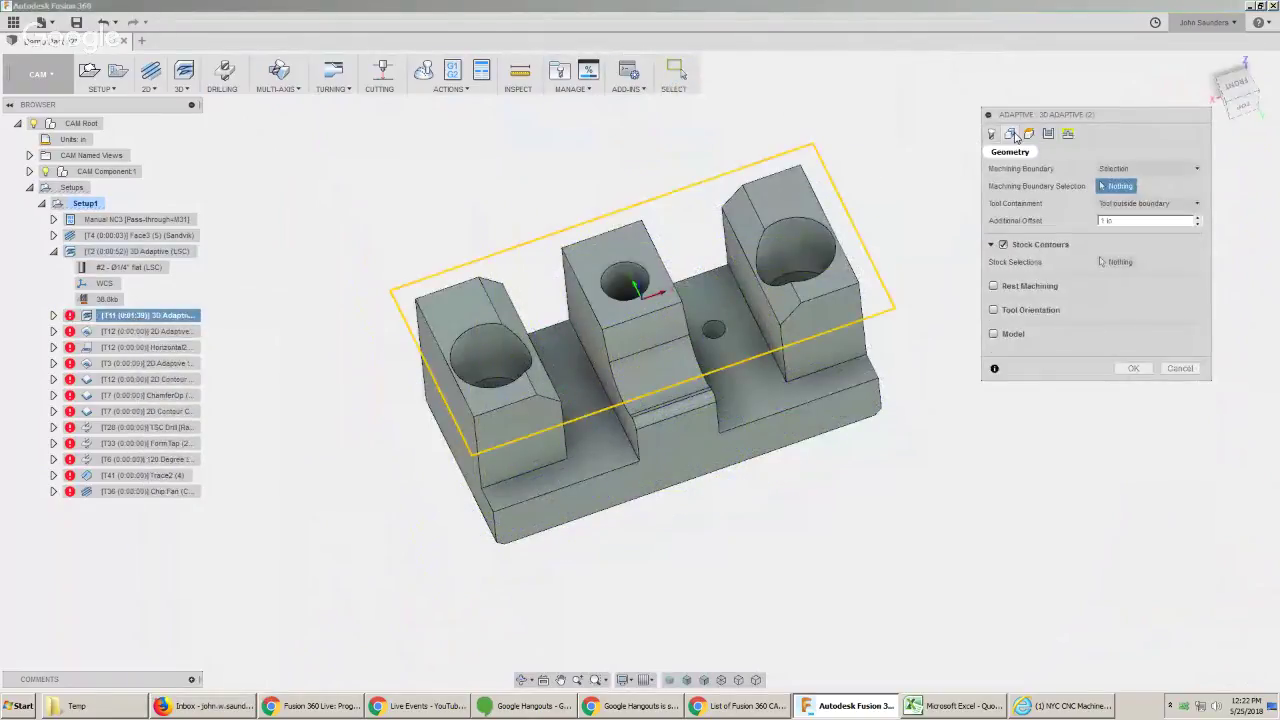
pyautogui.click(993, 286)
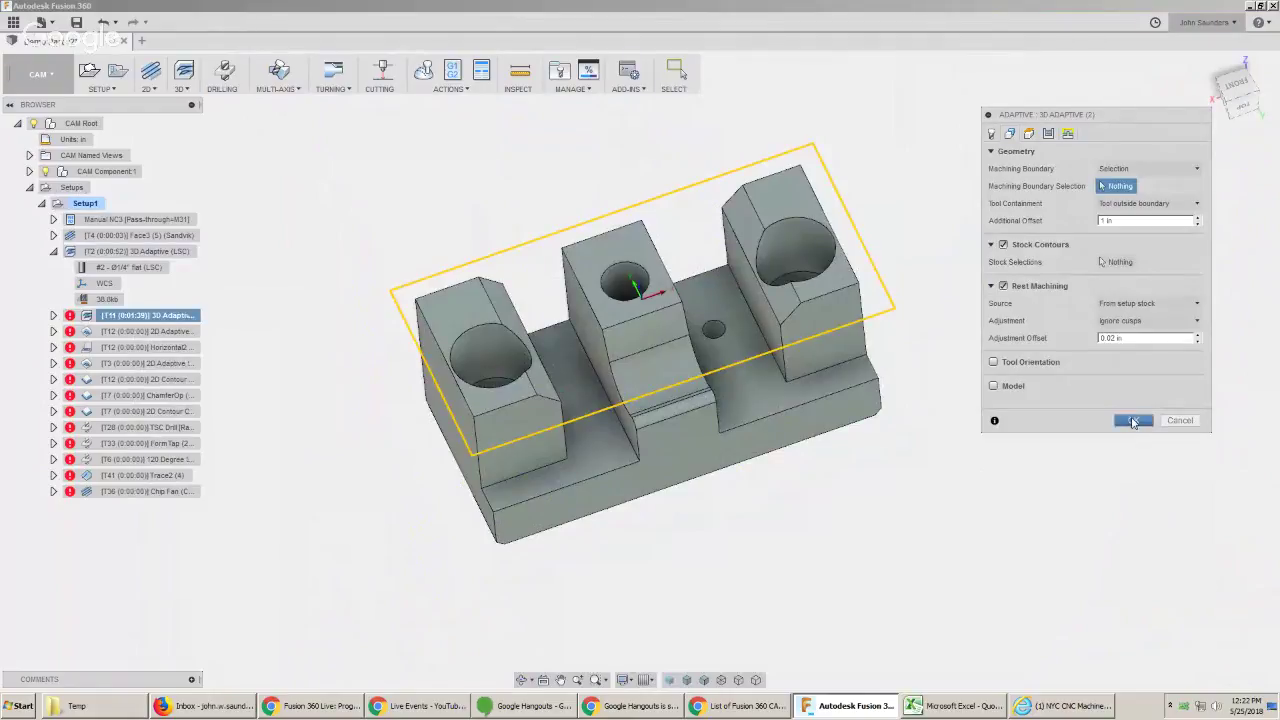
pyautogui.click(1150, 304)
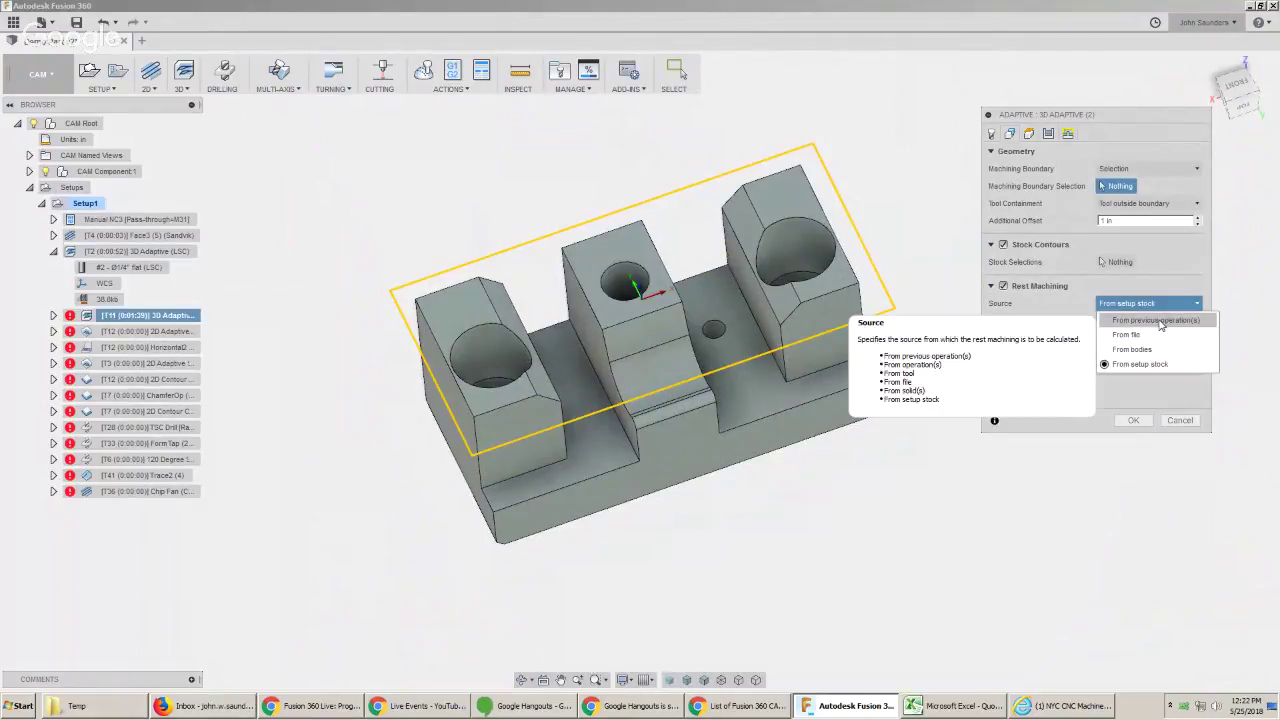
pyautogui.click(1158, 321)
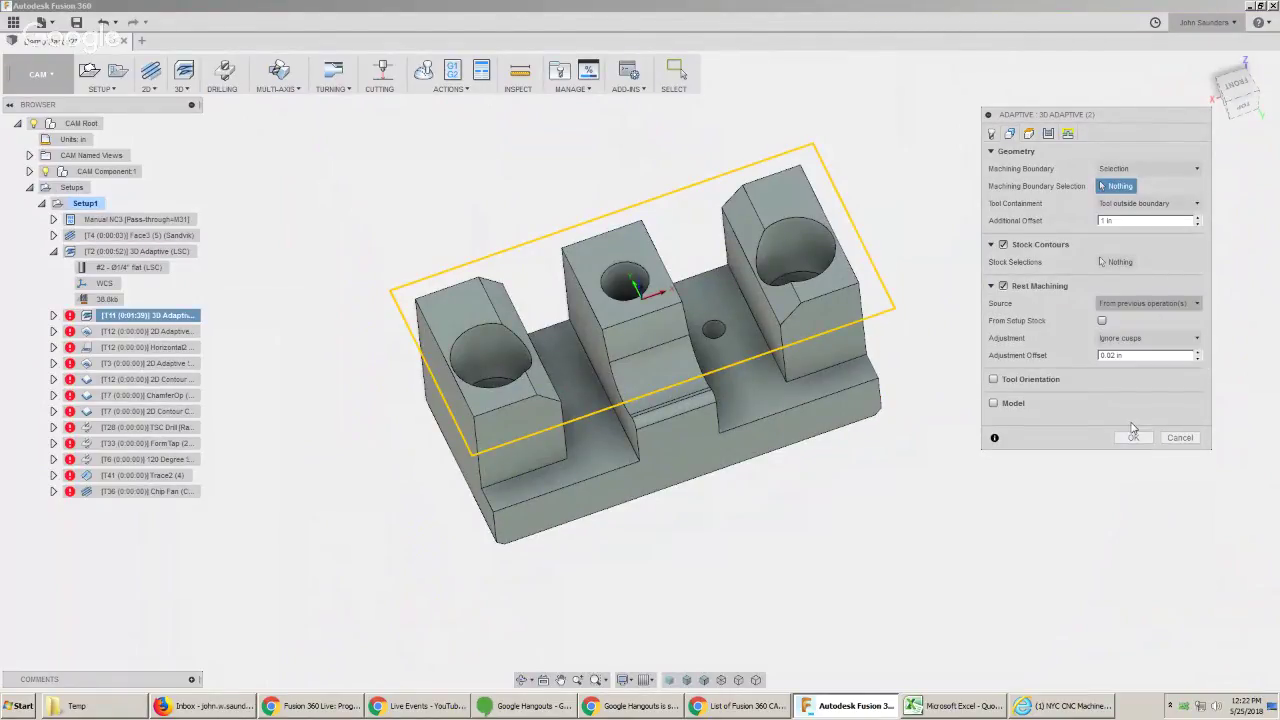
pyautogui.click(1133, 438)
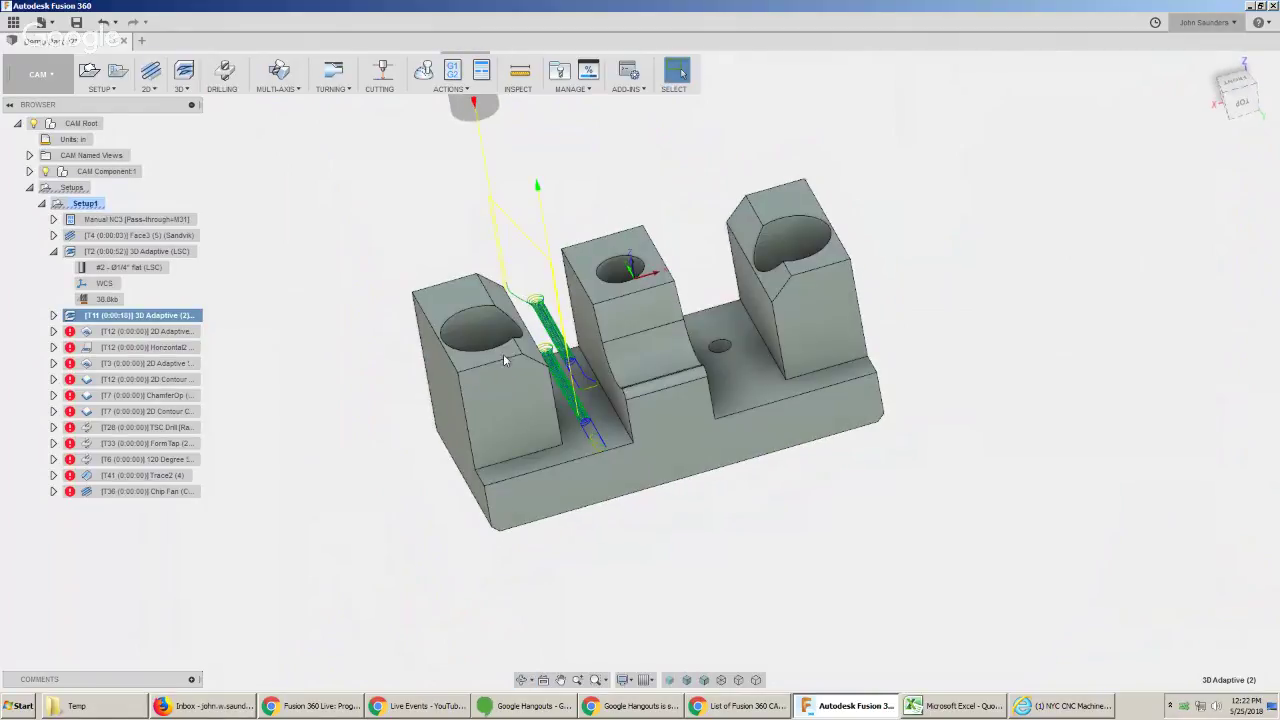
# Compare the 1/4 in 3D Adaptive toolpath with the rest-machining one and select the Manual NC operation.
pyautogui.keyDown('ctrl'); pyautogui.click(140, 251); pyautogui.keyUp('ctrl')
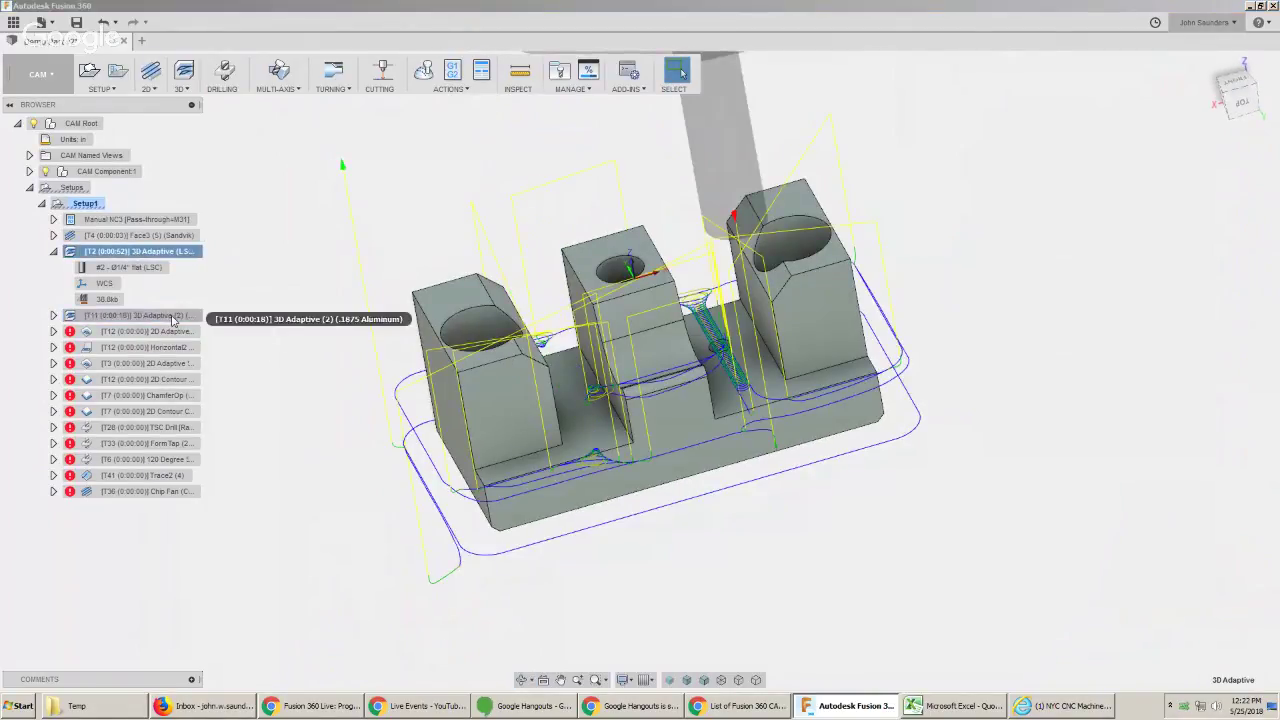
pyautogui.click(336, 297)
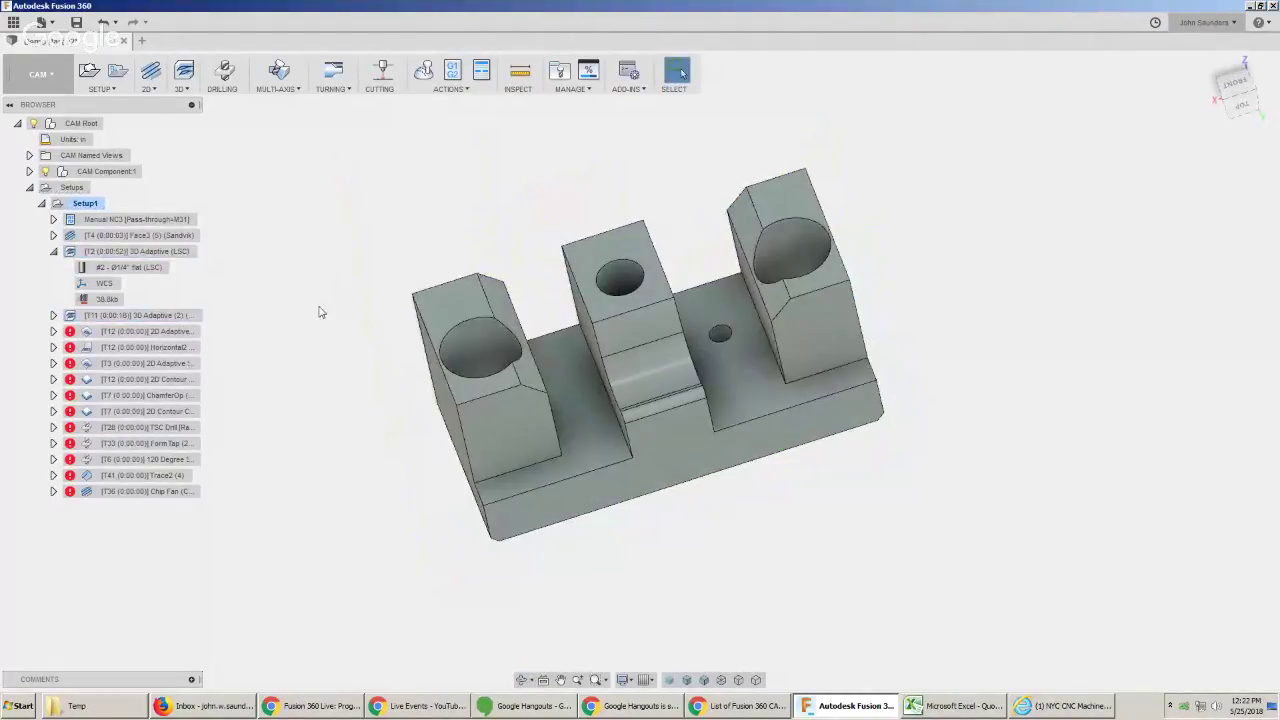
pyautogui.click(110, 219)
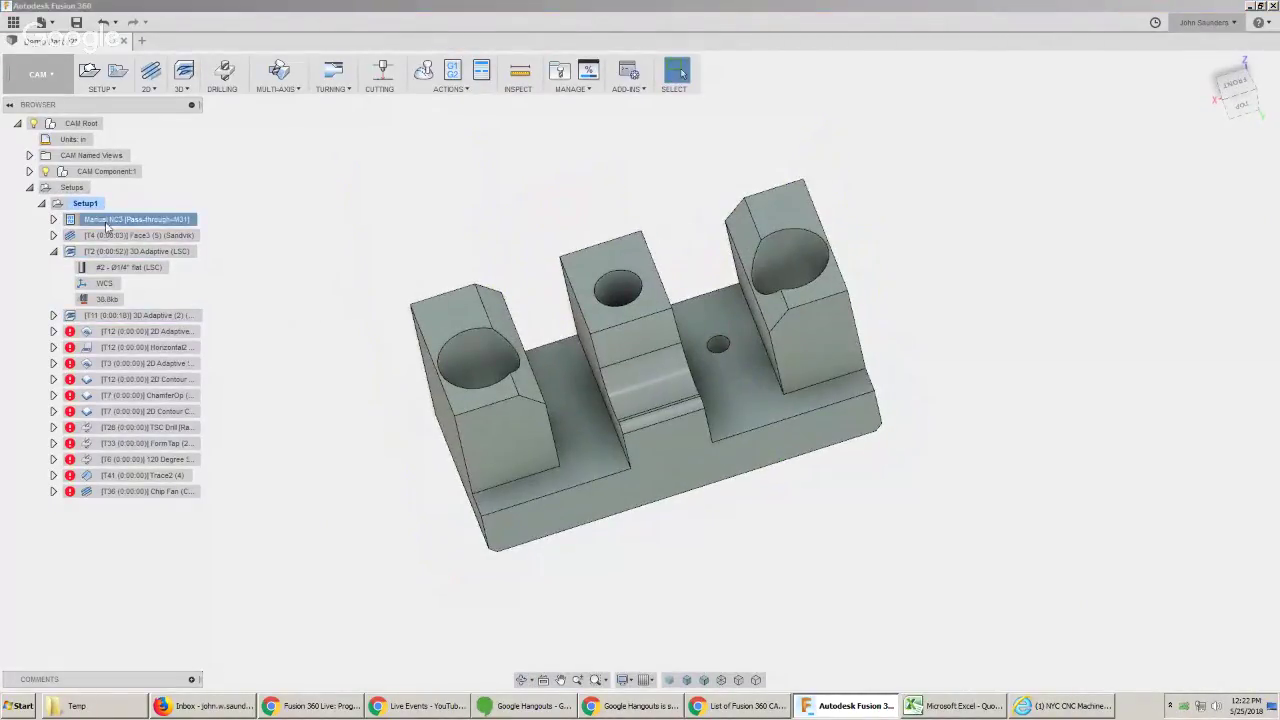
# Start a simulation of the Face3 and both 3D Adaptive operations with the stock shown.
pyautogui.click(110, 235)
pyautogui.keyDown('ctrl'); pyautogui.click(111, 253); pyautogui.keyUp('ctrl')
pyautogui.keyDown('ctrl'); pyautogui.click(113, 316); pyautogui.keyUp('ctrl')
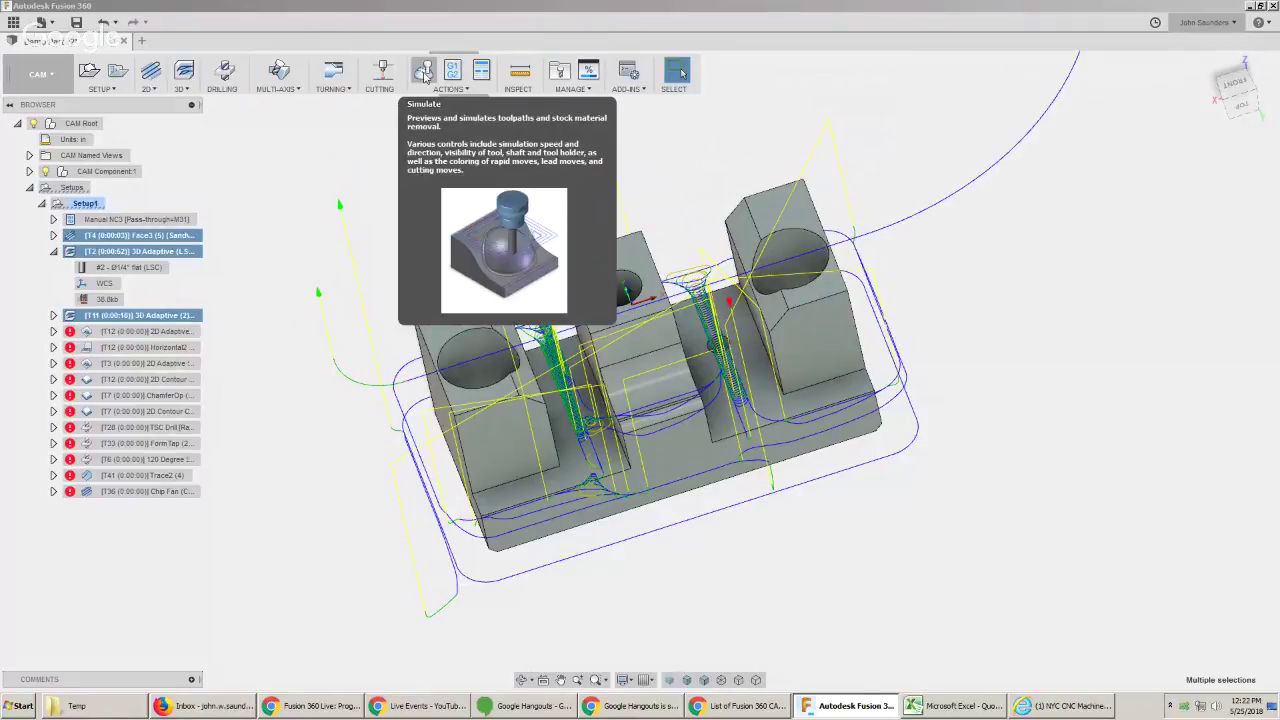
pyautogui.click(425, 78)
pyautogui.click(979, 315)
pyautogui.click(979, 315)
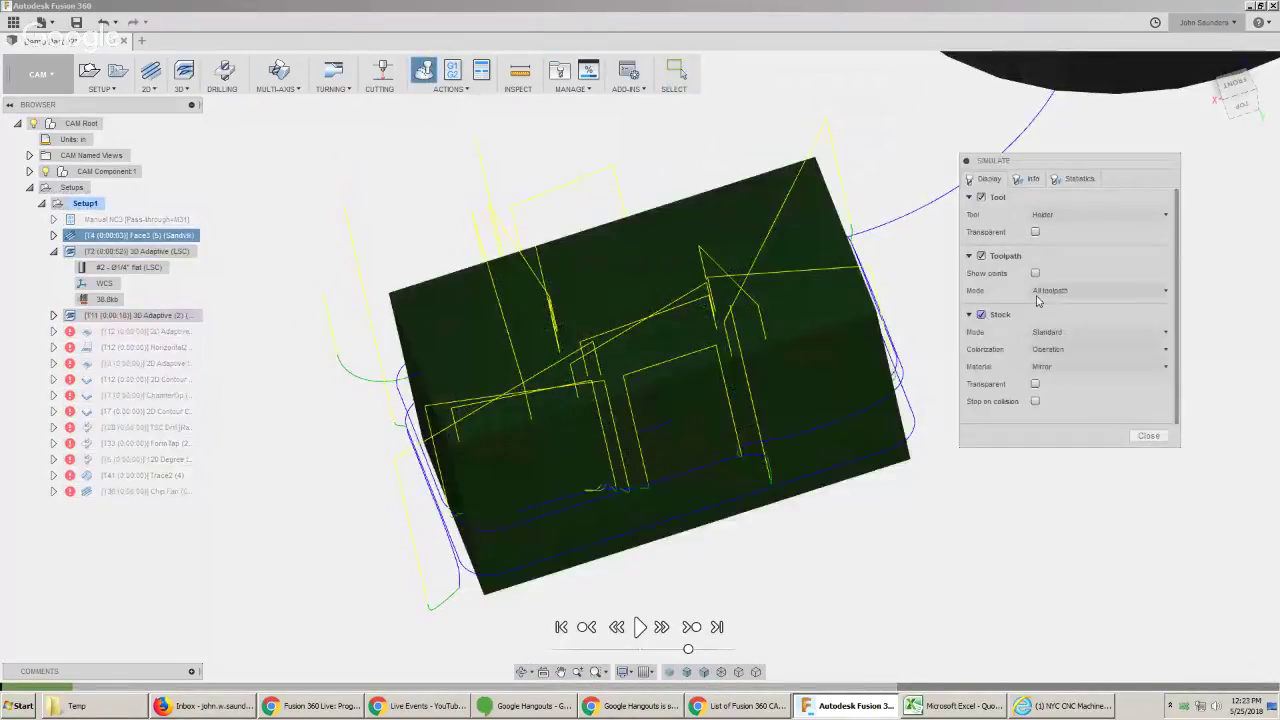
# Limit the simulated toolpath display to its tail and color the stock by material as Wall Paint.
pyautogui.click(1095, 290)
pyautogui.click(1065, 352)
pyautogui.click(1068, 332)
pyautogui.click(1060, 348)
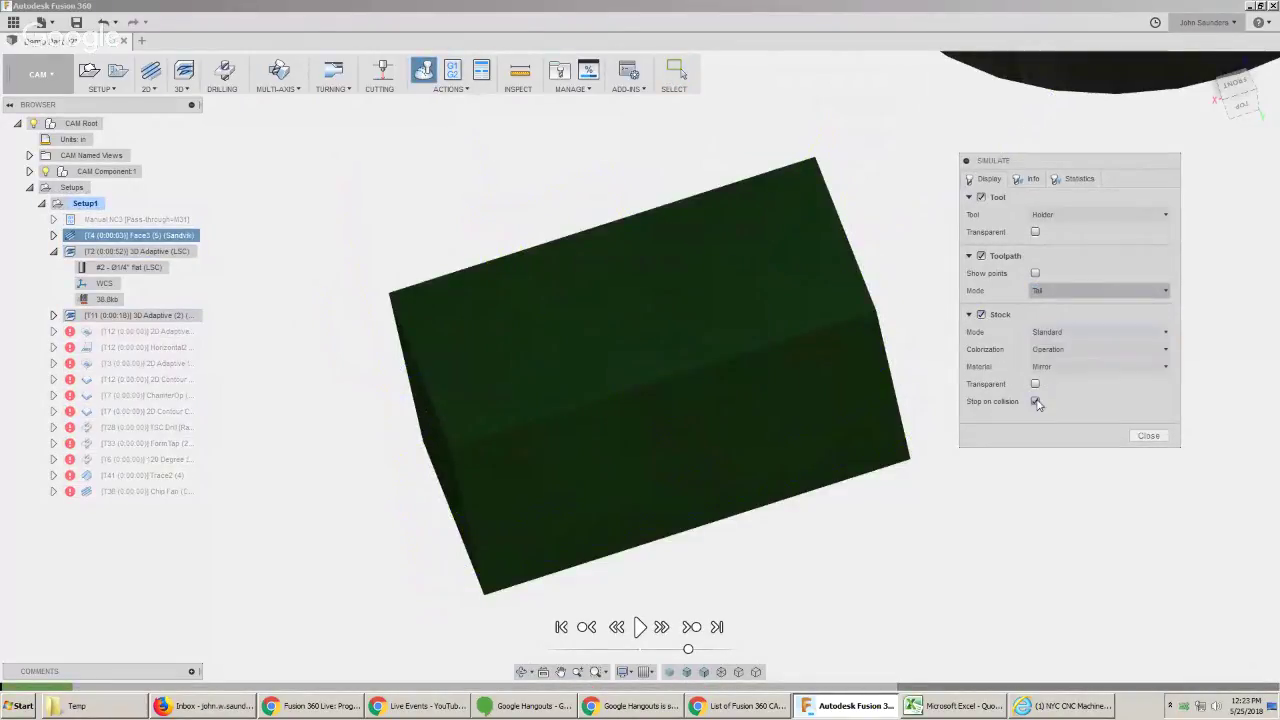
pyautogui.click(1055, 367)
pyautogui.click(1066, 443)
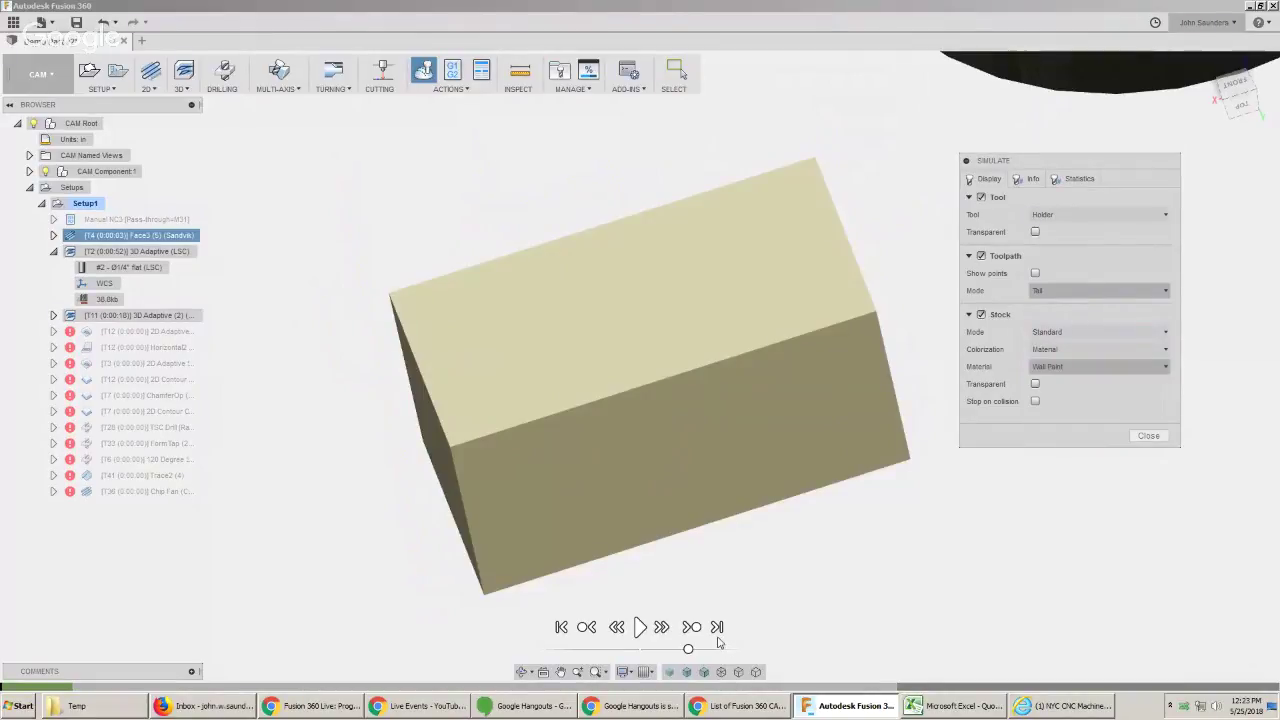
# Run the simulation to its end, examine the remaining stock from a lower angle, and close the simulation.
pyautogui.click(716, 629)
pyautogui.moveTo(402, 437)
pyautogui.keyDown('shift'); pyautogui.mouseDown(button='middle')
pyautogui.moveTo(428, 393)
pyautogui.moveTo(409, 371)
pyautogui.moveTo(437, 374)
pyautogui.moveTo(417, 374)
pyautogui.mouseUp(button='middle'); pyautogui.keyUp('shift')
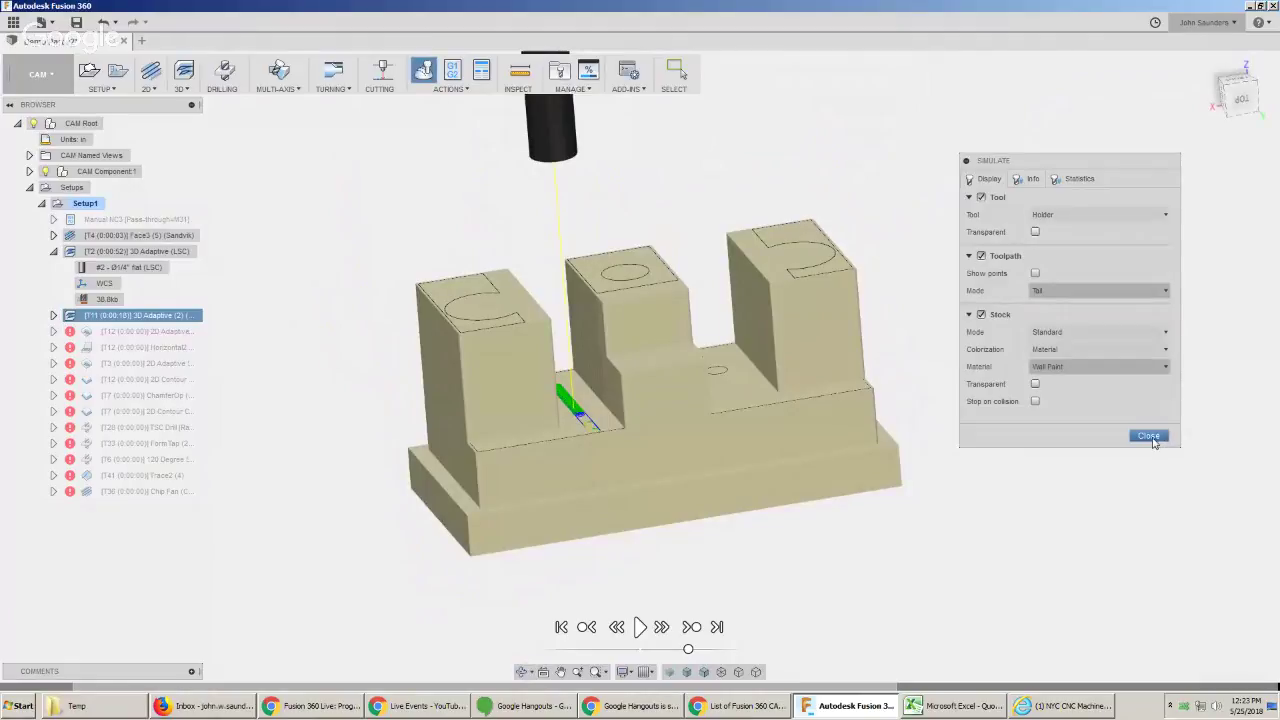
pyautogui.click(1150, 436)
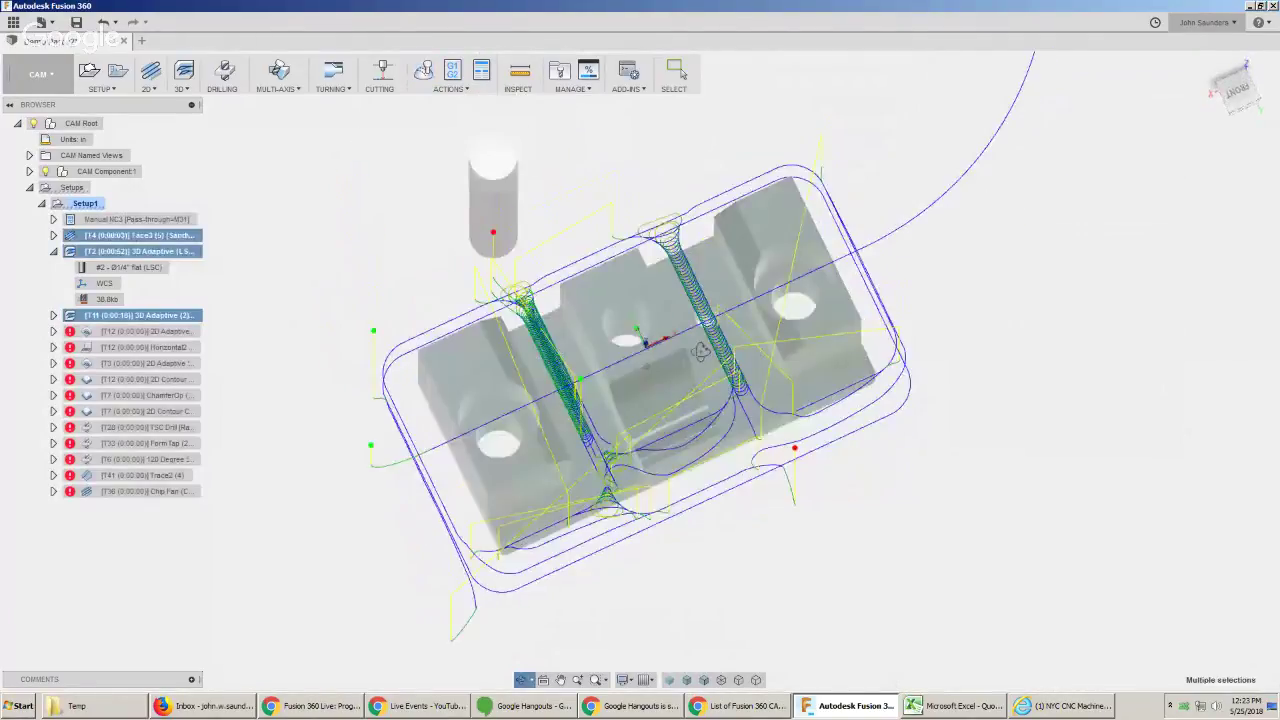
# Measure the diameters of the center block's hole and the small through holes below the two outer counterbores.
pyautogui.press('i')
pyautogui.click(620, 308)
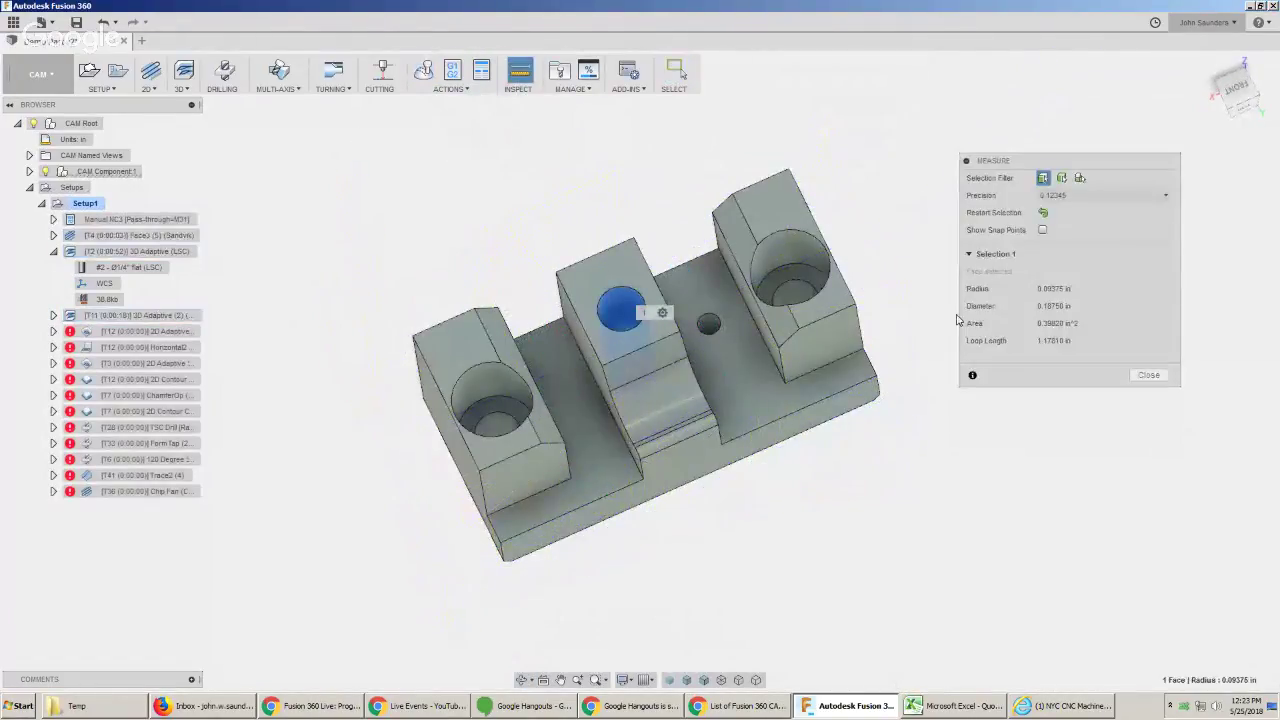
pyautogui.click(927, 265)
pyautogui.click(808, 294)
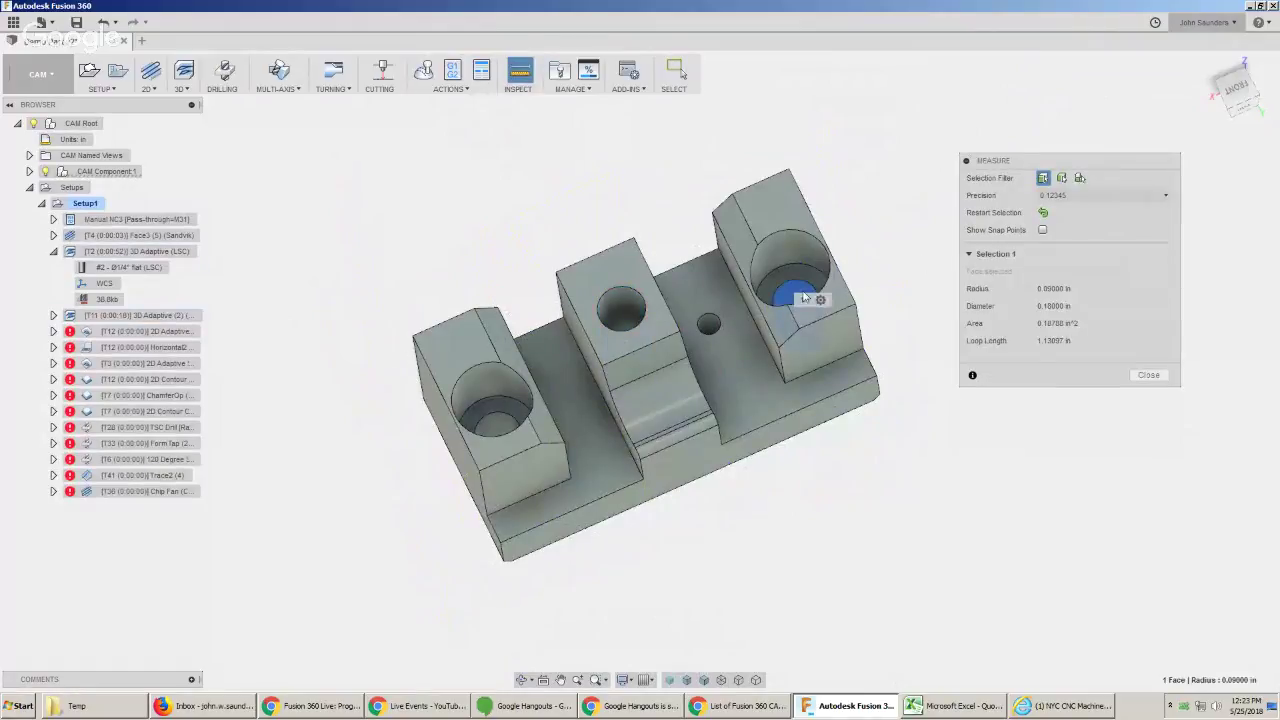
pyautogui.click(496, 430)
pyautogui.click(944, 318)
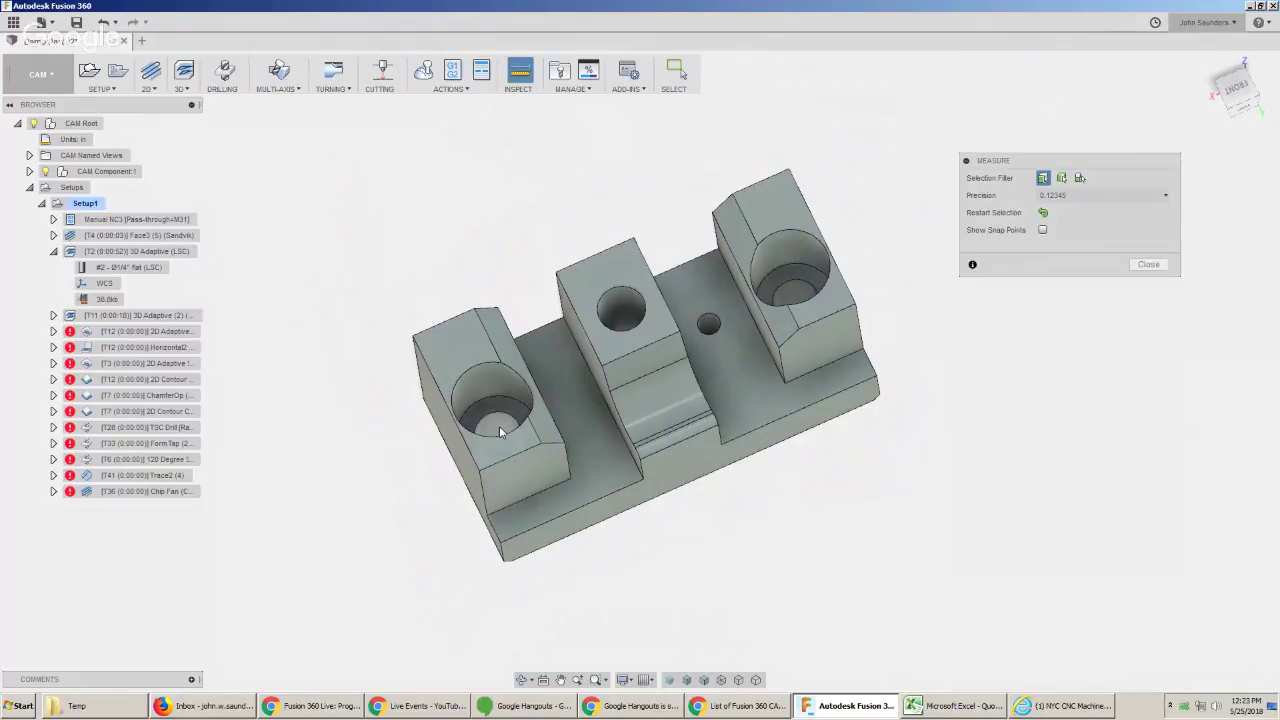
pyautogui.click(498, 430)
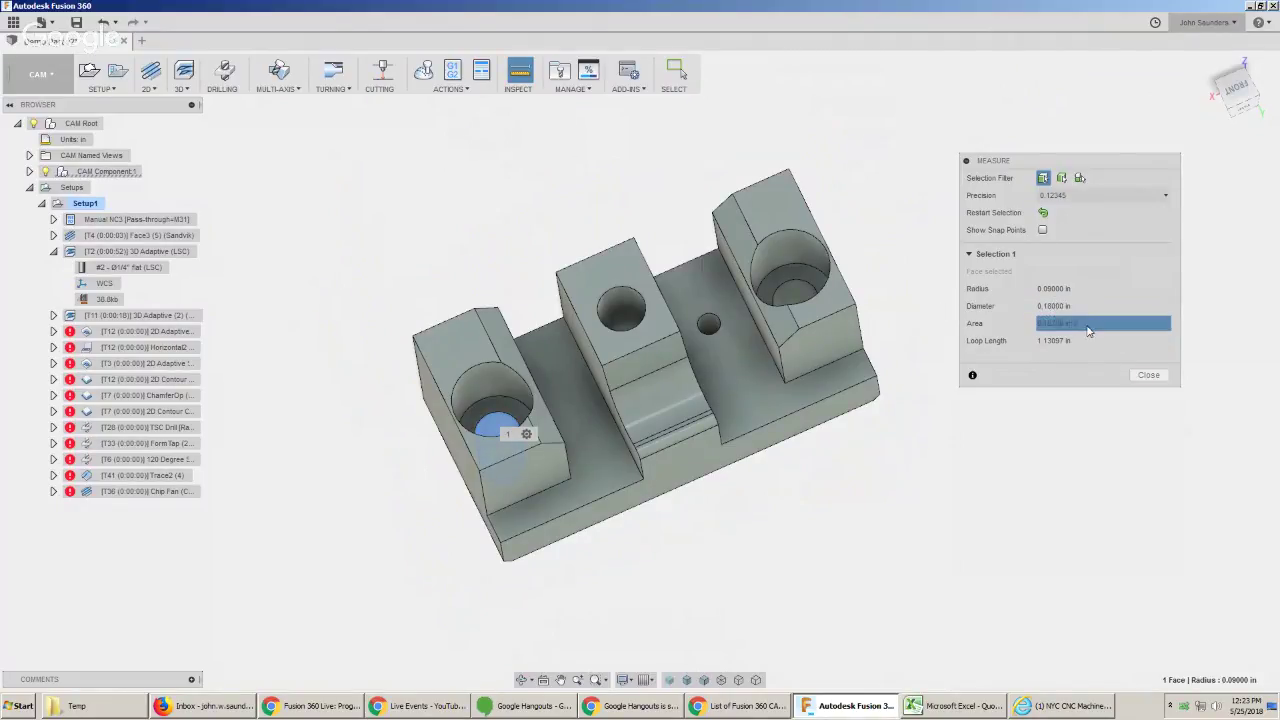
pyautogui.click(1150, 375)
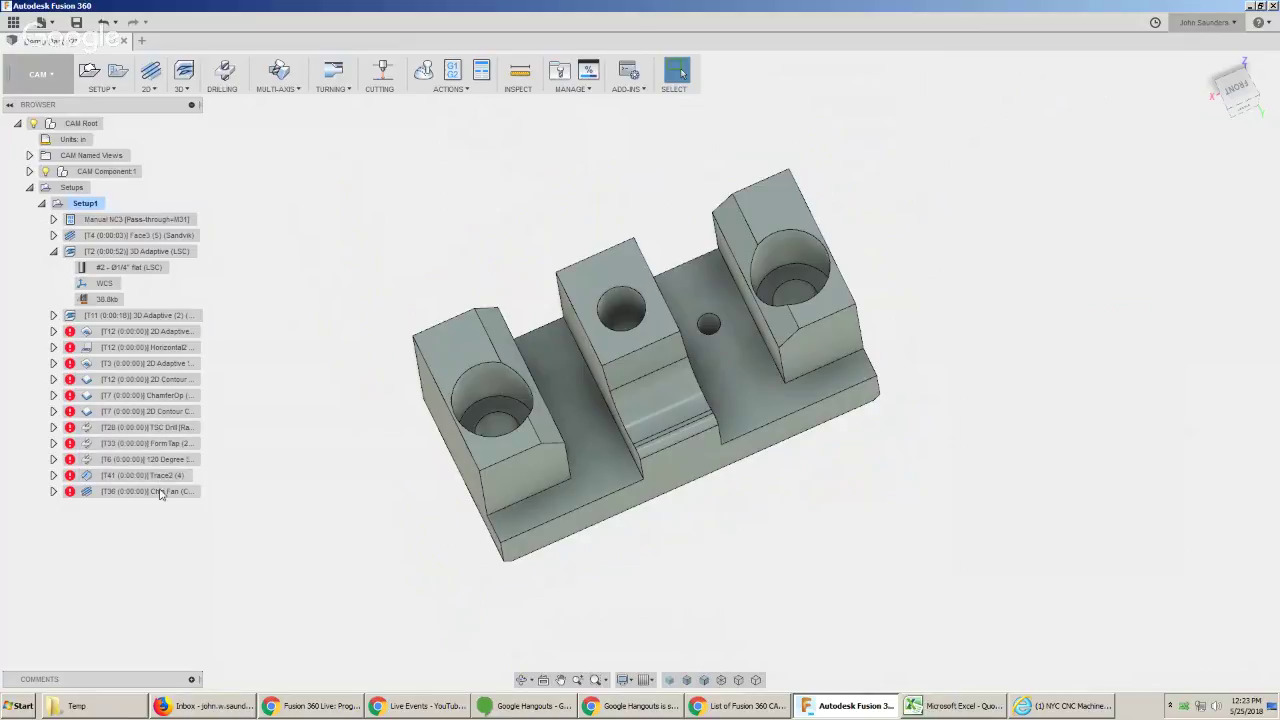
# Move the TSC Drill operation directly after Face3 and open it for editing to review its tool and geometry settings.
pyautogui.click(142, 428)
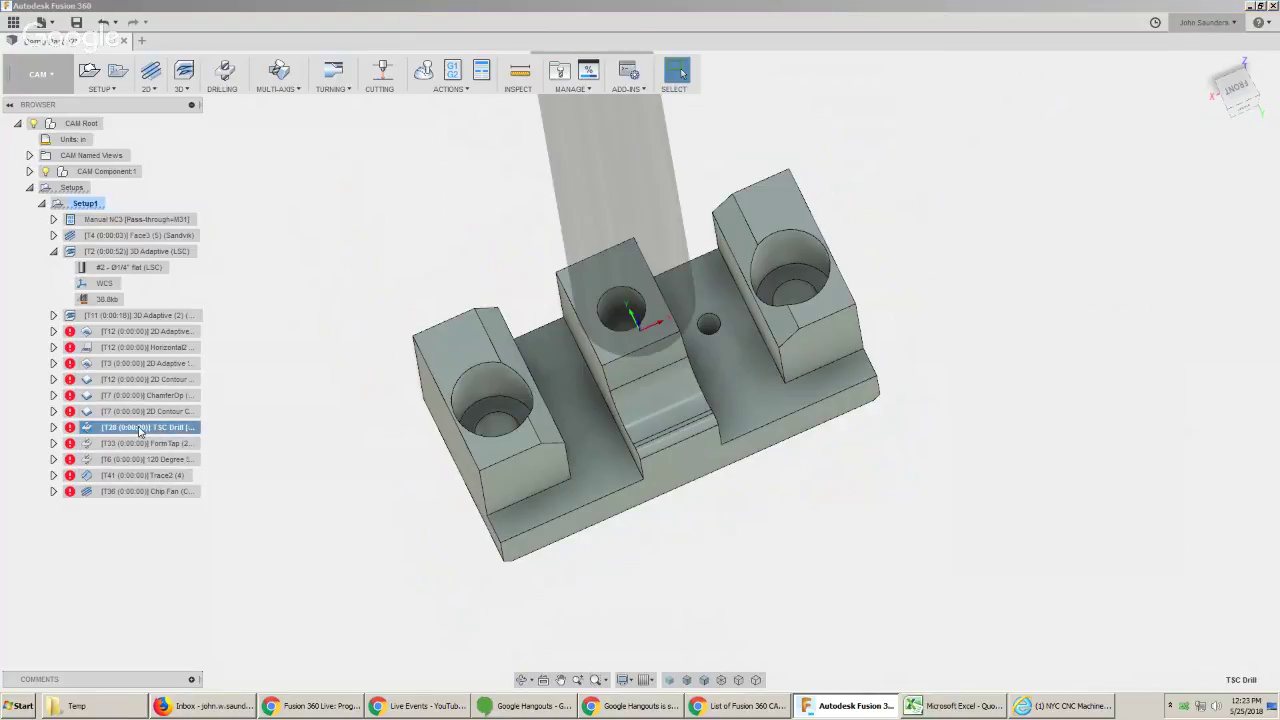
pyautogui.moveTo(130, 435); pyautogui.dragTo(136, 251)
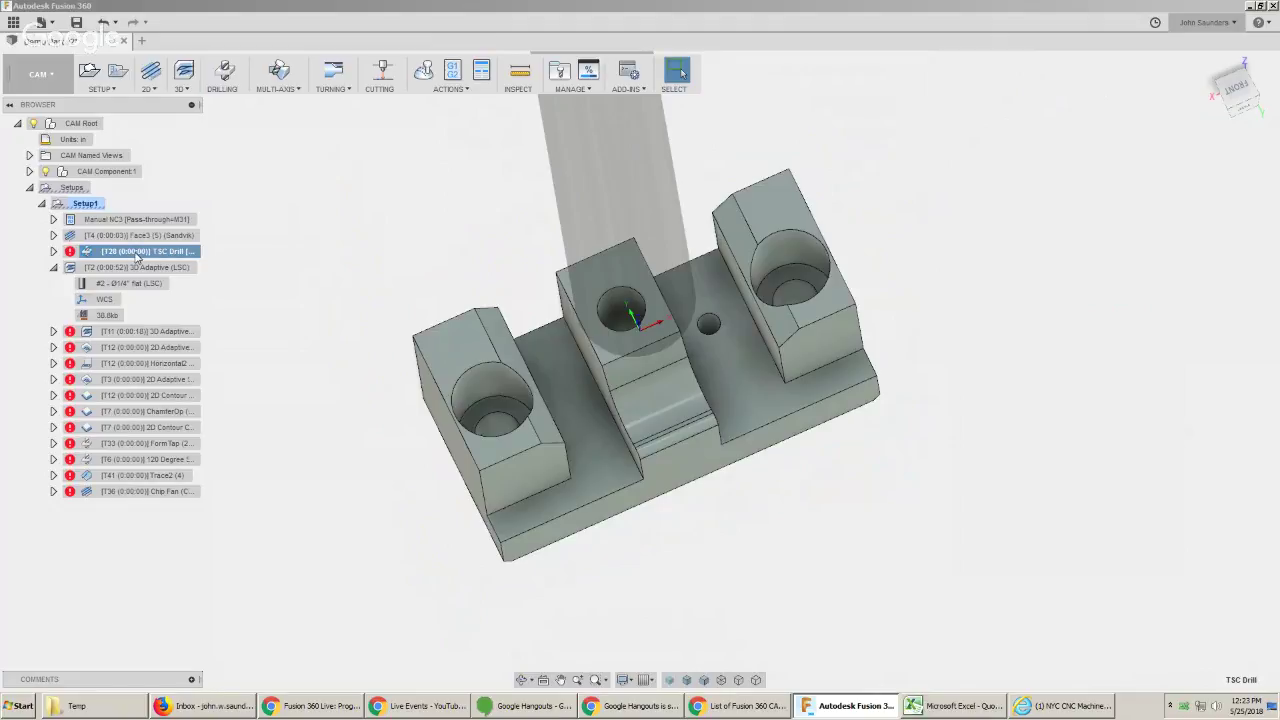
pyautogui.rightClick(136, 255)
pyautogui.click(160, 262)
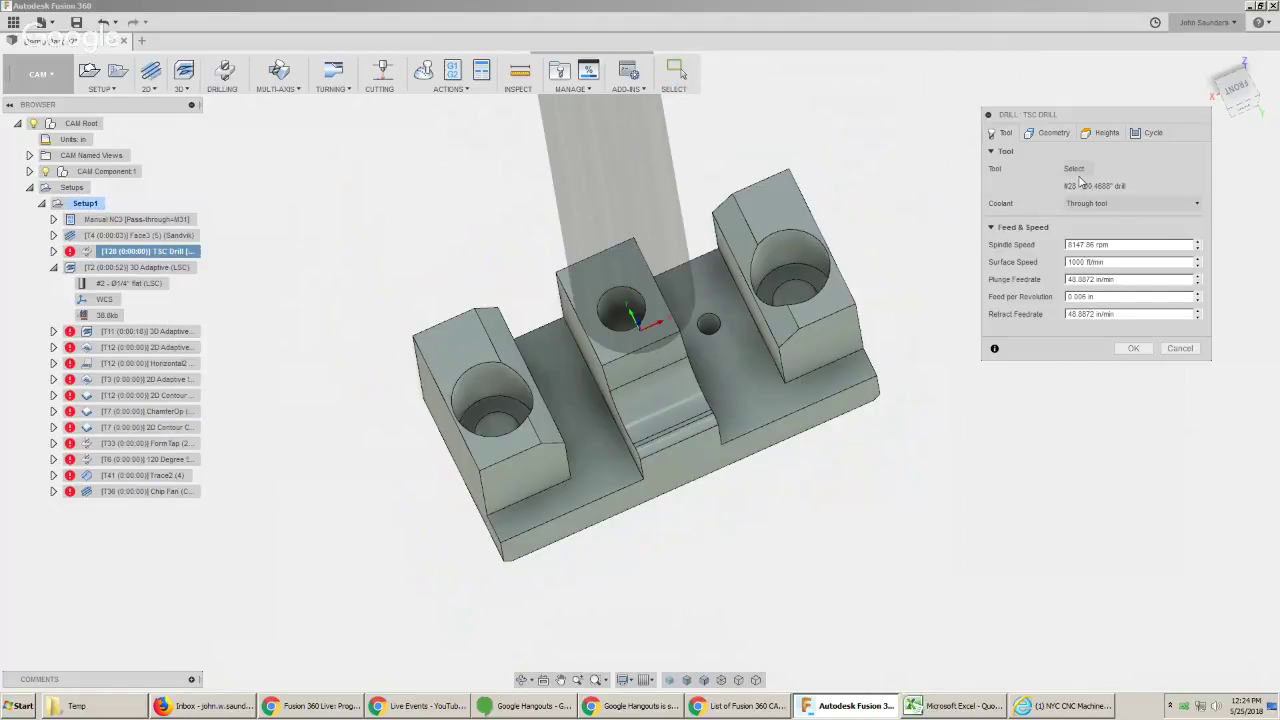
pyautogui.click(1052, 132)
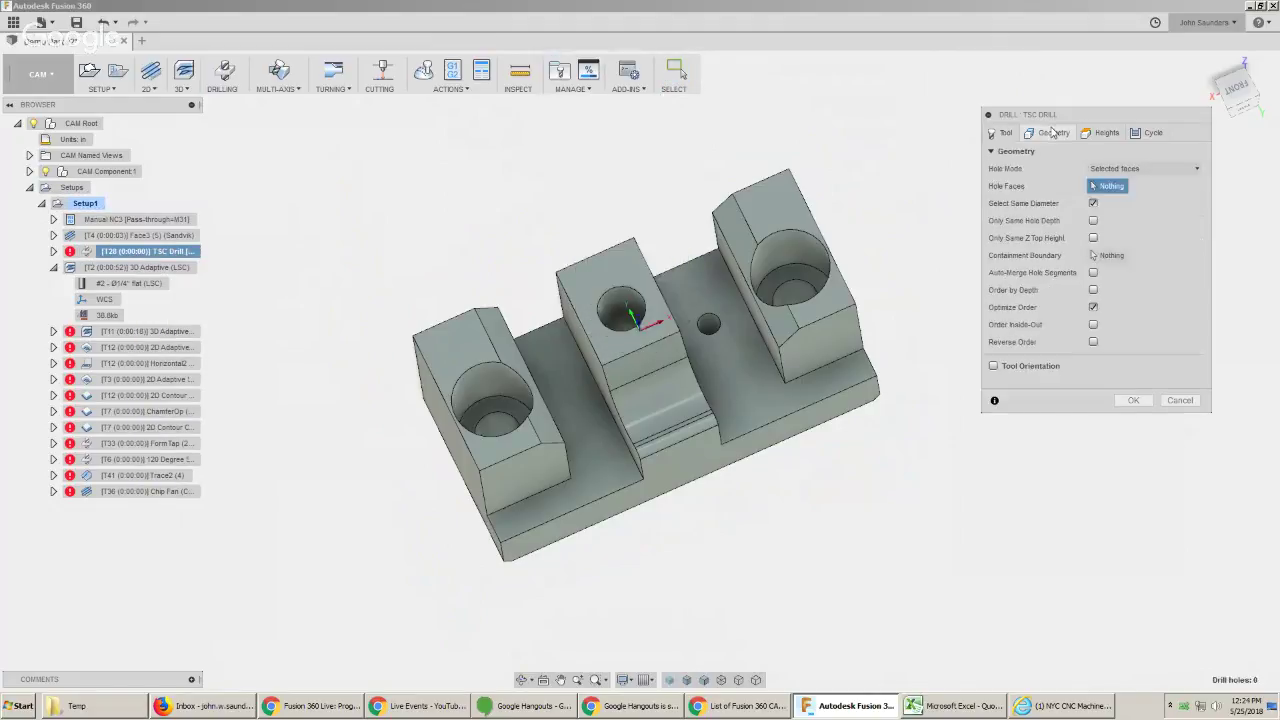
pyautogui.moveTo(1050, 115)
pyautogui.mouseDown()
pyautogui.moveTo(1025, 116)
pyautogui.moveTo(1032, 107)
pyautogui.mouseUp()
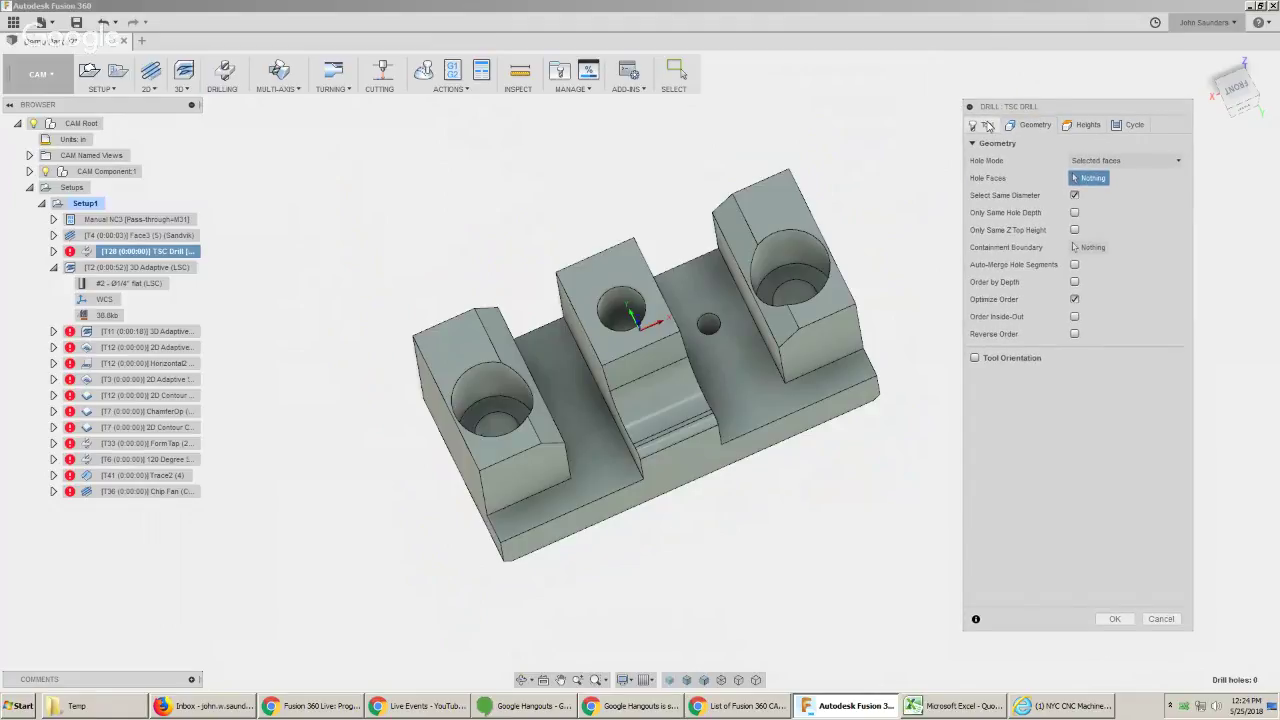
pyautogui.click(985, 124)
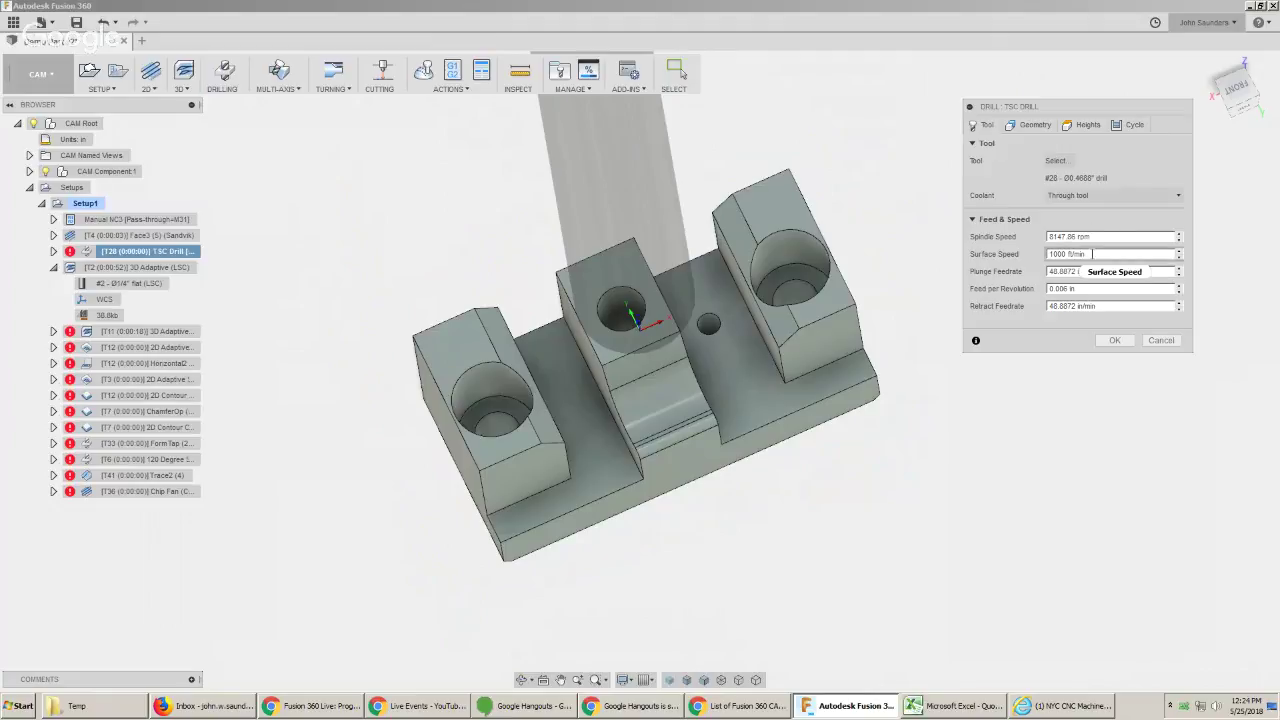
# Create a new tool numbered 45 in the Demo Part v2 library with the description "#15 Drill".
pyautogui.click(1057, 161)
pyautogui.click(806, 165)
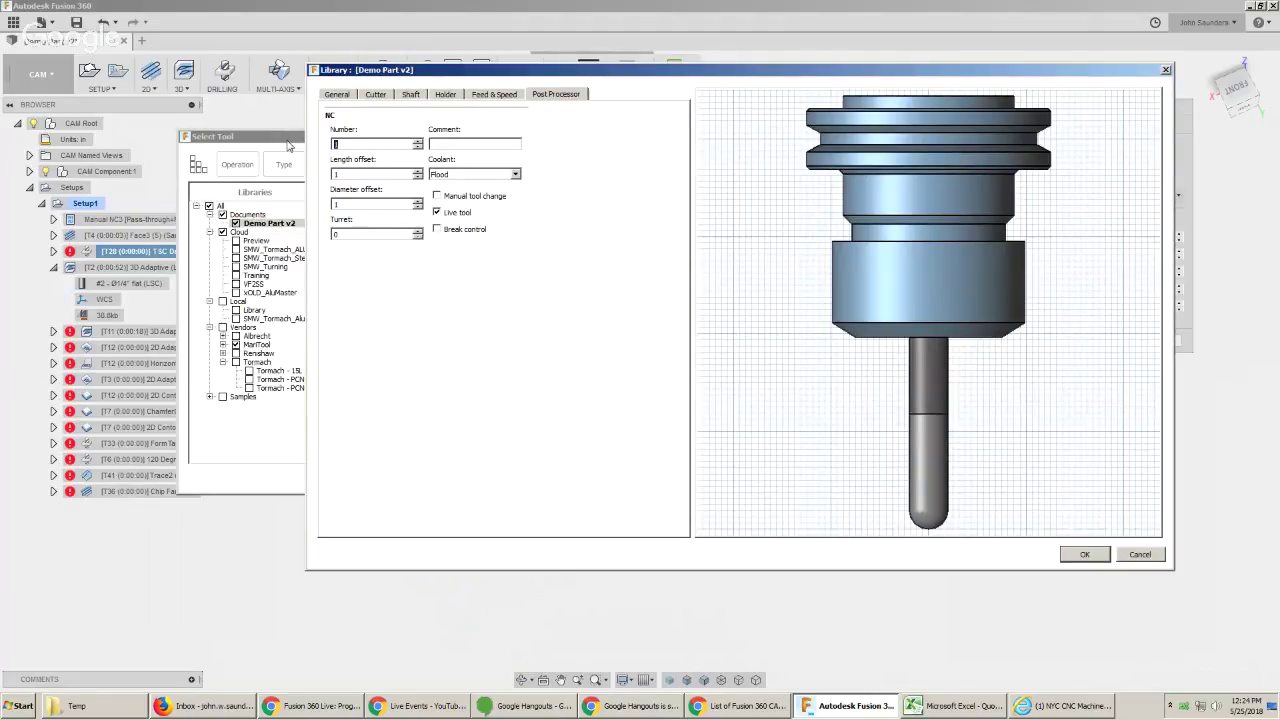
pyautogui.press('Tab')
pyautogui.moveTo(345, 144); pyautogui.dragTo(278, 147)
pyautogui.click(346, 96)
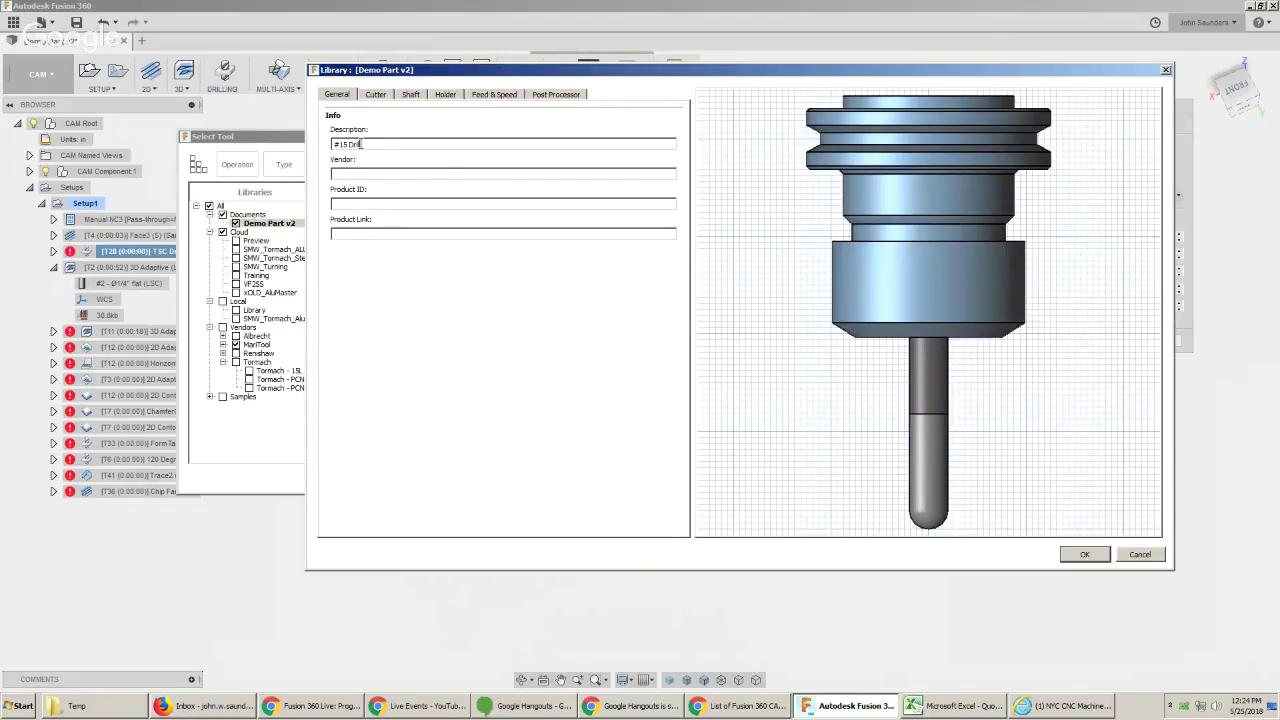
# Set the new tool's cutter type to Drill.
pyautogui.click(386, 95)
pyautogui.click(396, 136)
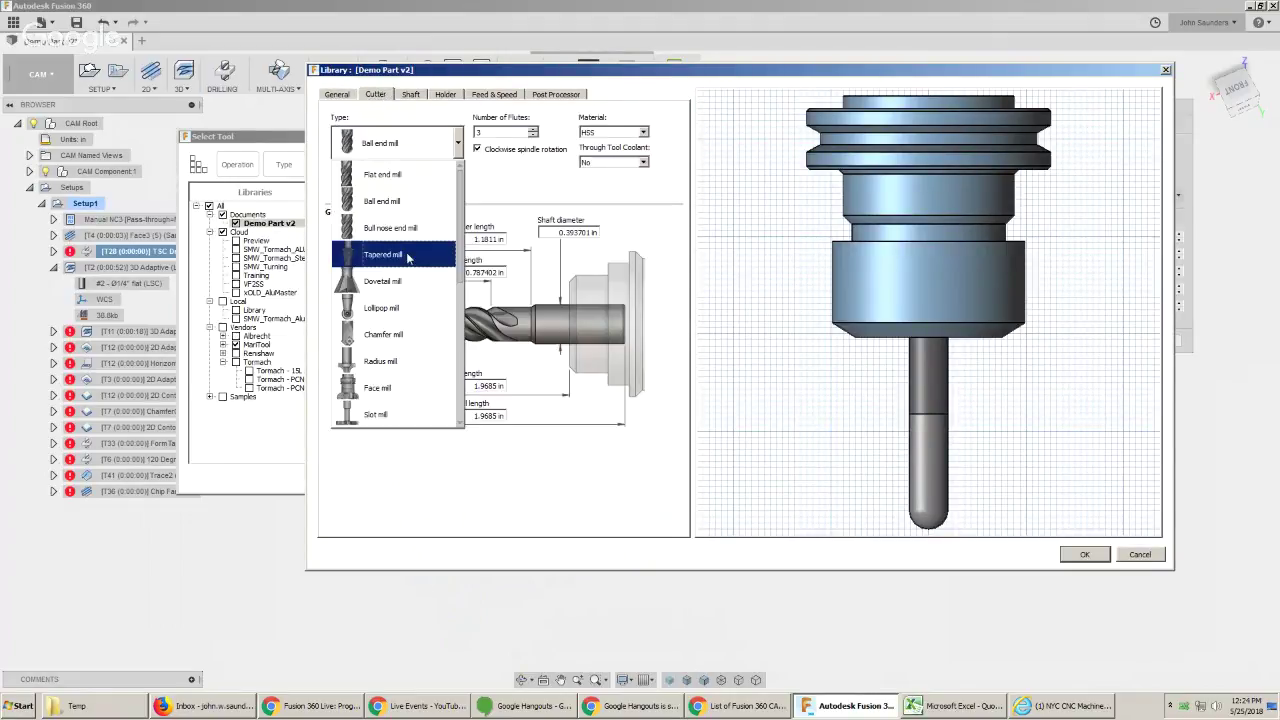
pyautogui.scroll(-1, 410, 327)
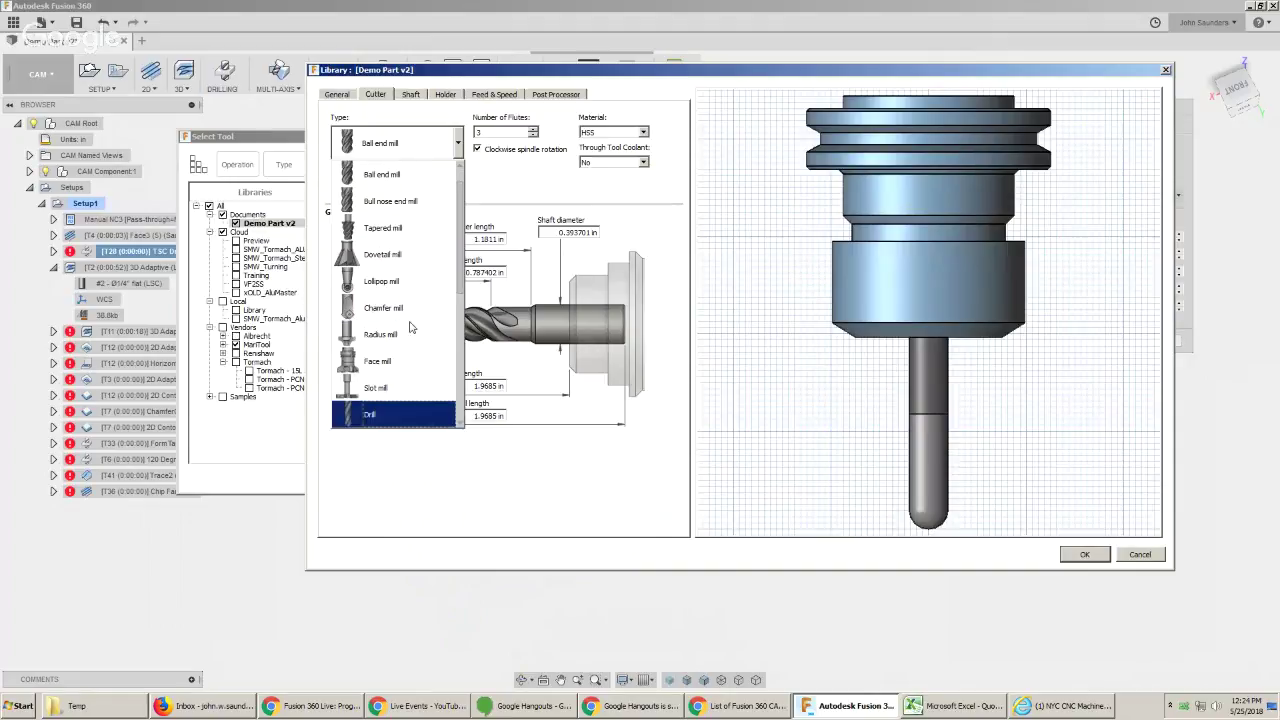
pyautogui.click(409, 414)
pyautogui.click(412, 150)
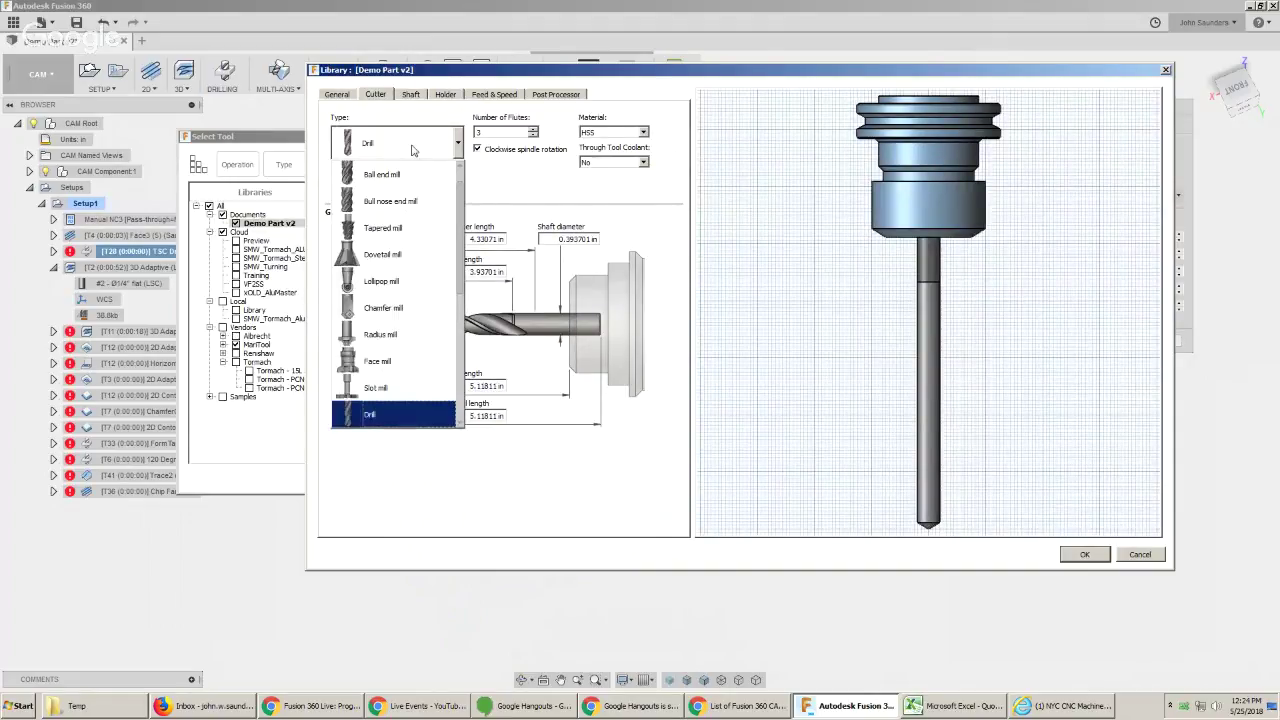
pyautogui.click(414, 118)
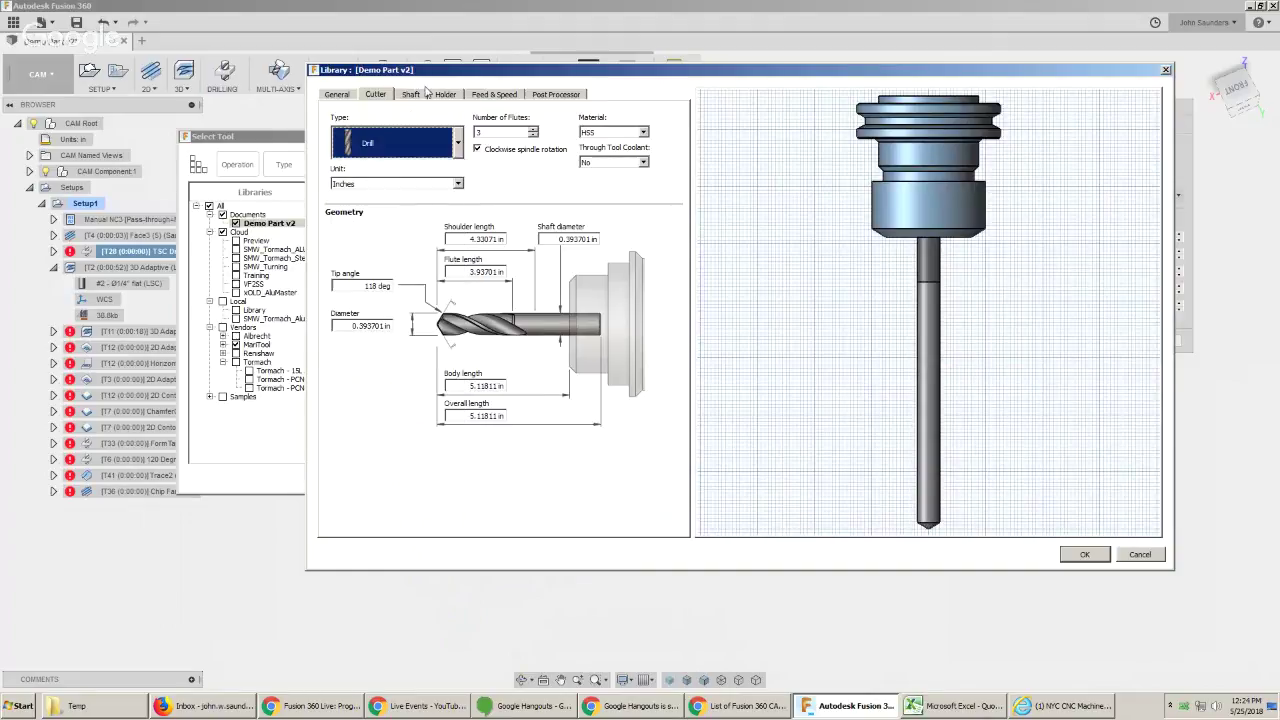
pyautogui.click(435, 154)
pyautogui.press('d')
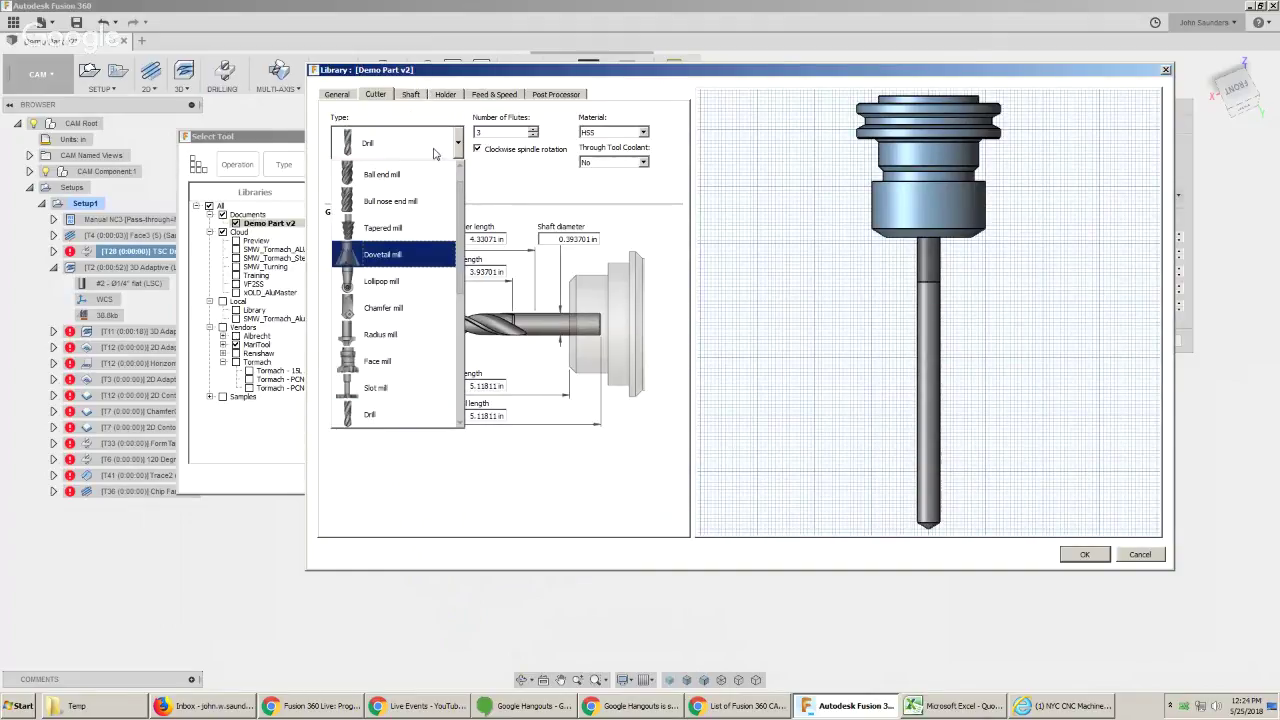
pyautogui.click(406, 418)
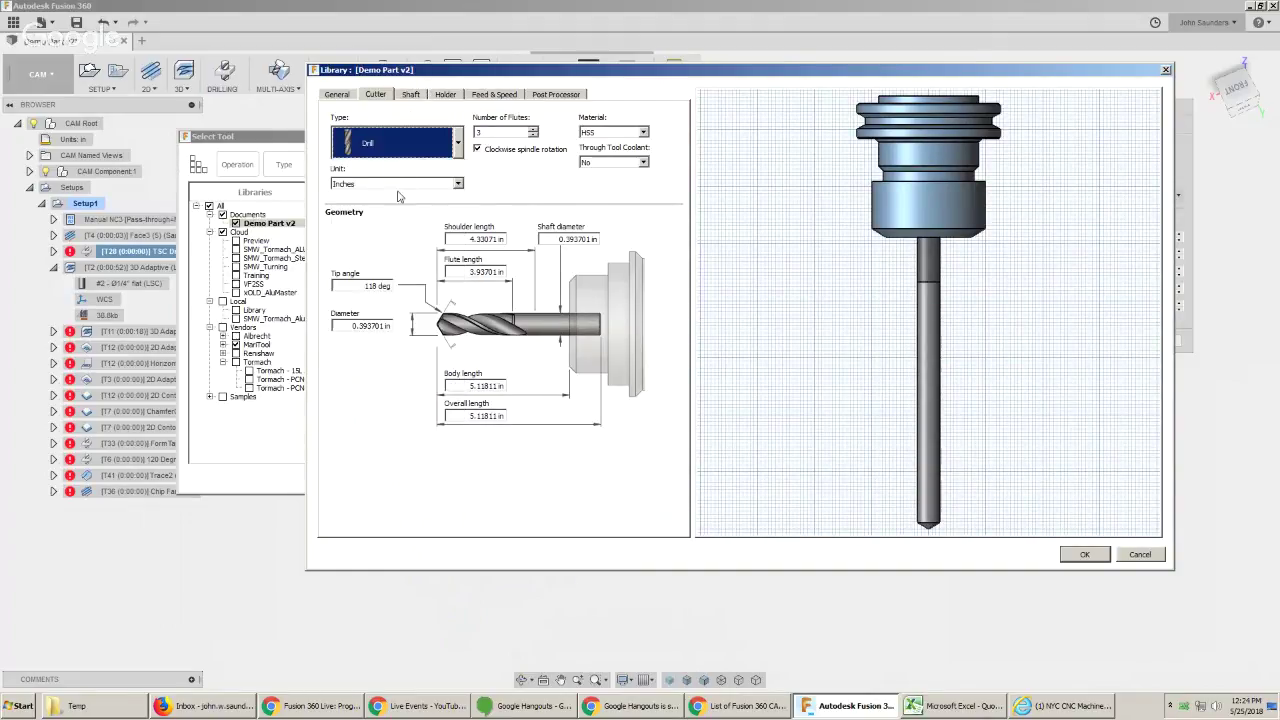
# Give the new drill 2 flutes and a diameter of 0.18 in.
pyautogui.click(532, 136)
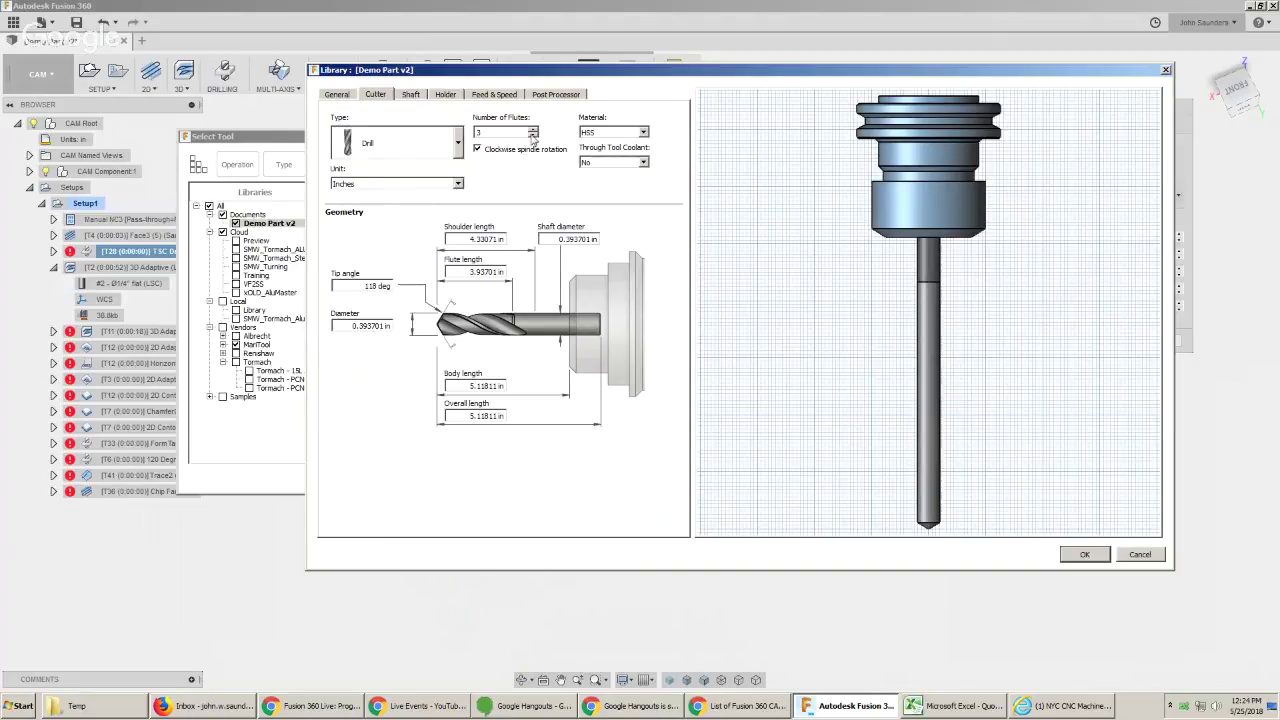
pyautogui.click(383, 285)
pyautogui.moveTo(349, 324); pyautogui.dragTo(453, 333)
pyautogui.write('.0.18')
pyautogui.press('Tab')
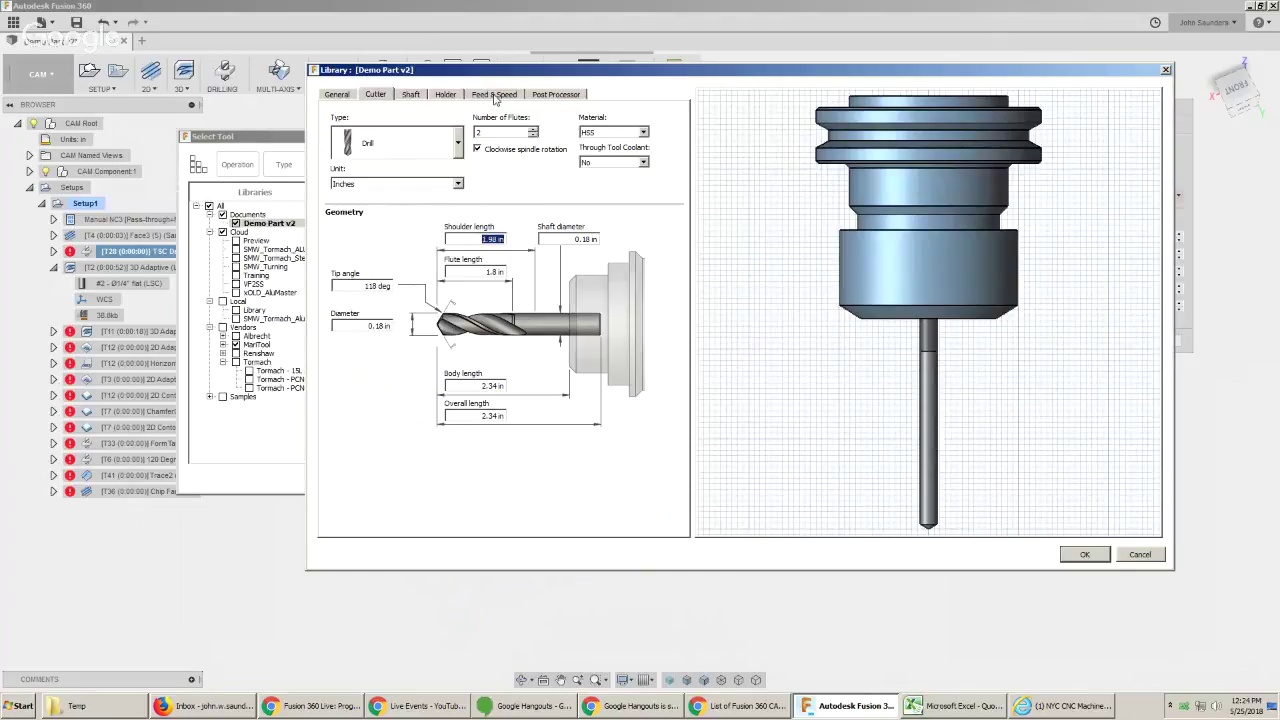
# Set the drill's surface speed to 175 ft/min and feed per revolution to 0.006 in, and assign it to the TSC Drill operation.
pyautogui.click(495, 95)
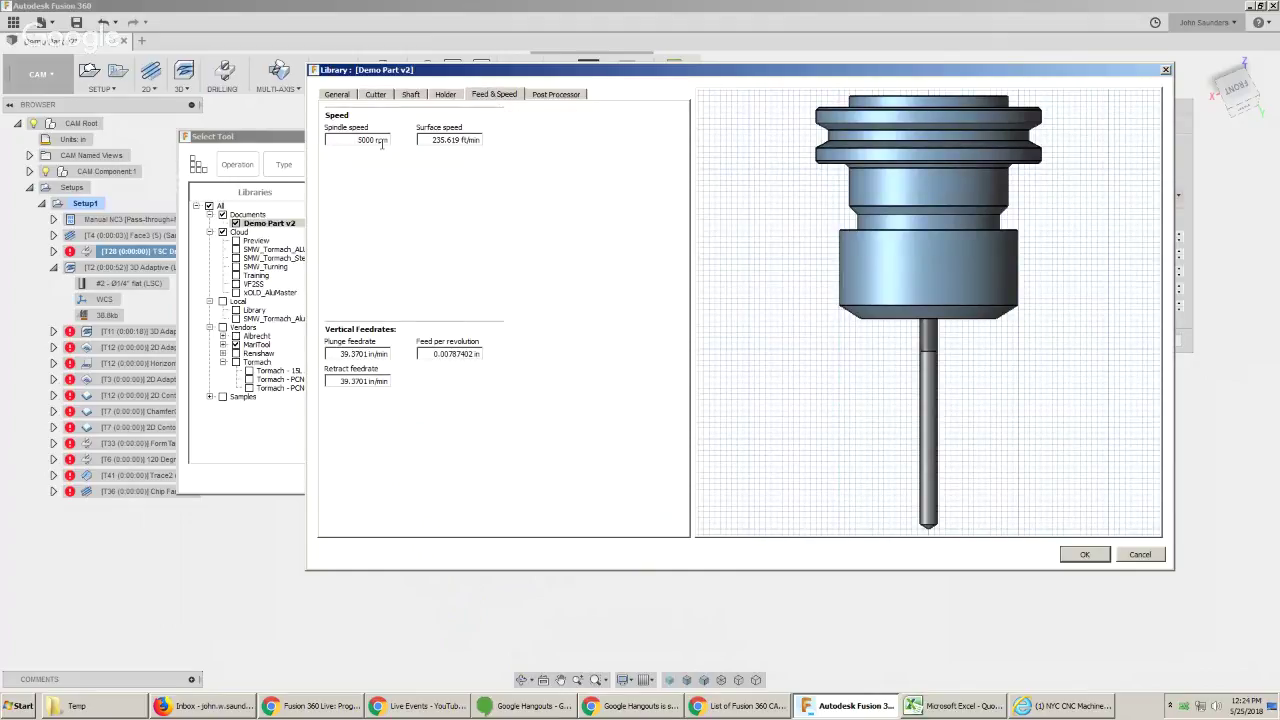
pyautogui.moveTo(428, 141); pyautogui.dragTo(516, 142)
pyautogui.write('175')
pyautogui.press('Tab')
pyautogui.press('Tab')
pyautogui.write('0.0')
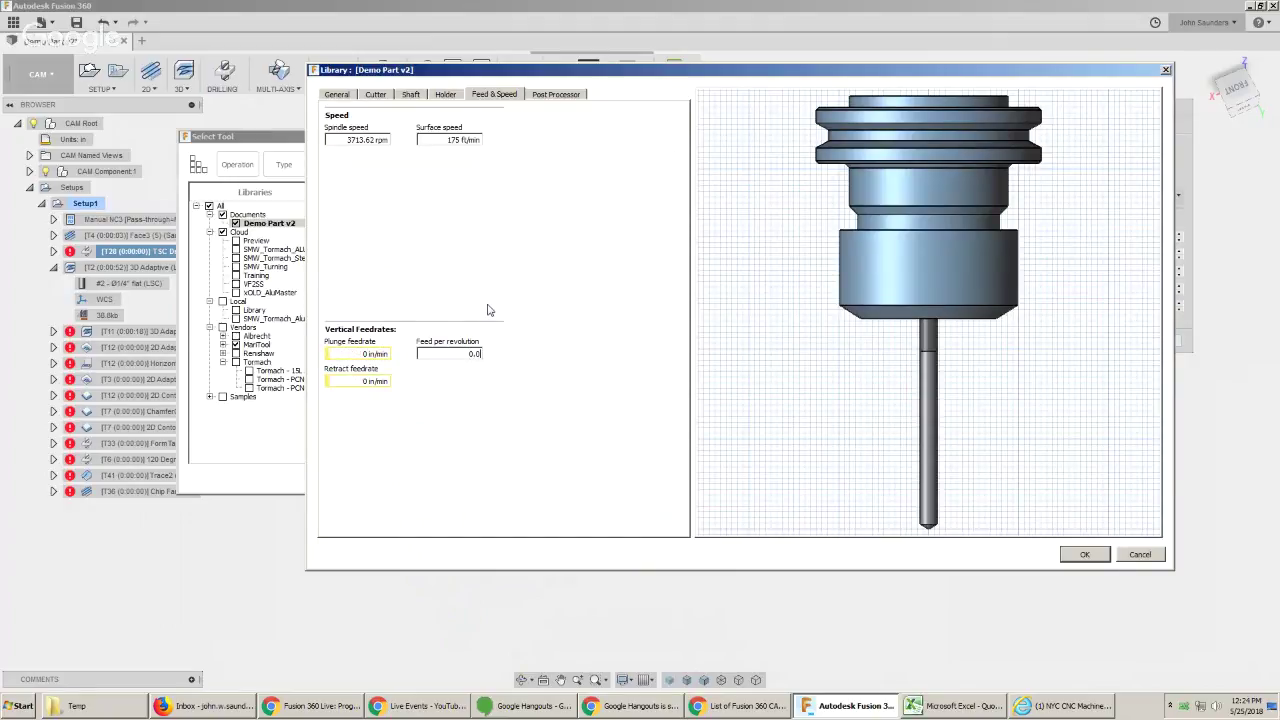
pyautogui.write('06')
pyautogui.press('Tab')
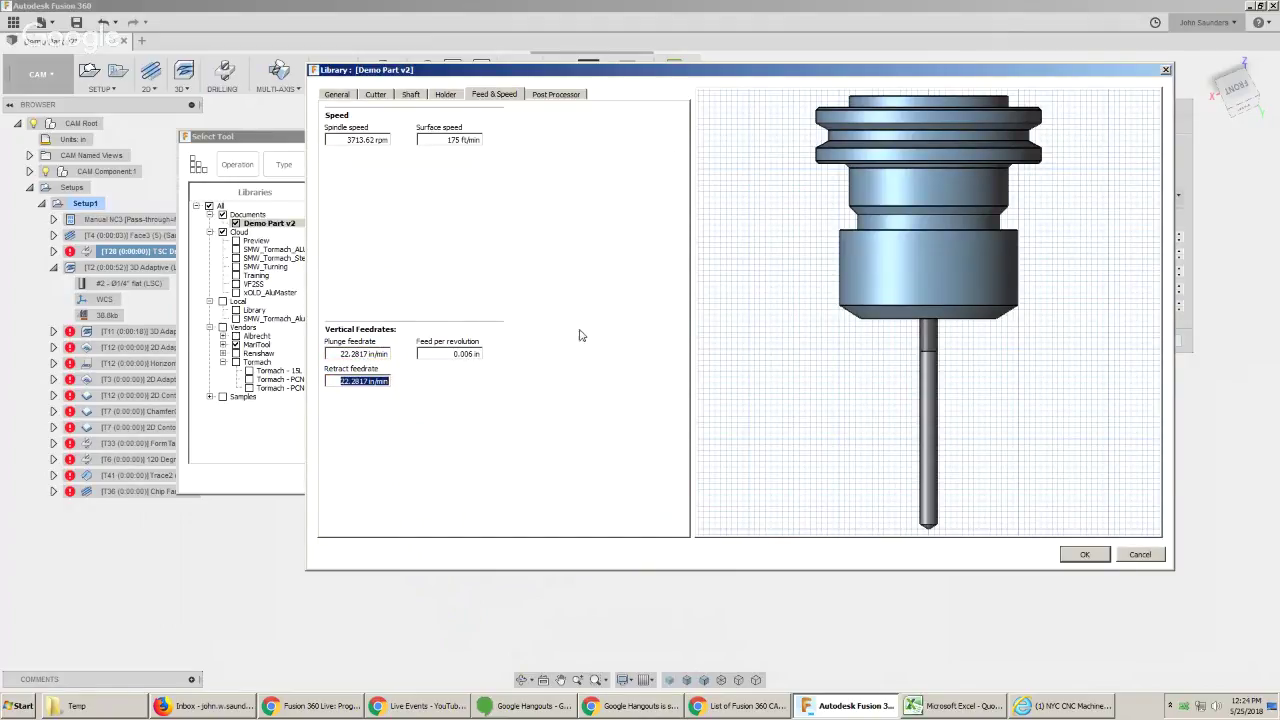
pyautogui.click(1077, 559)
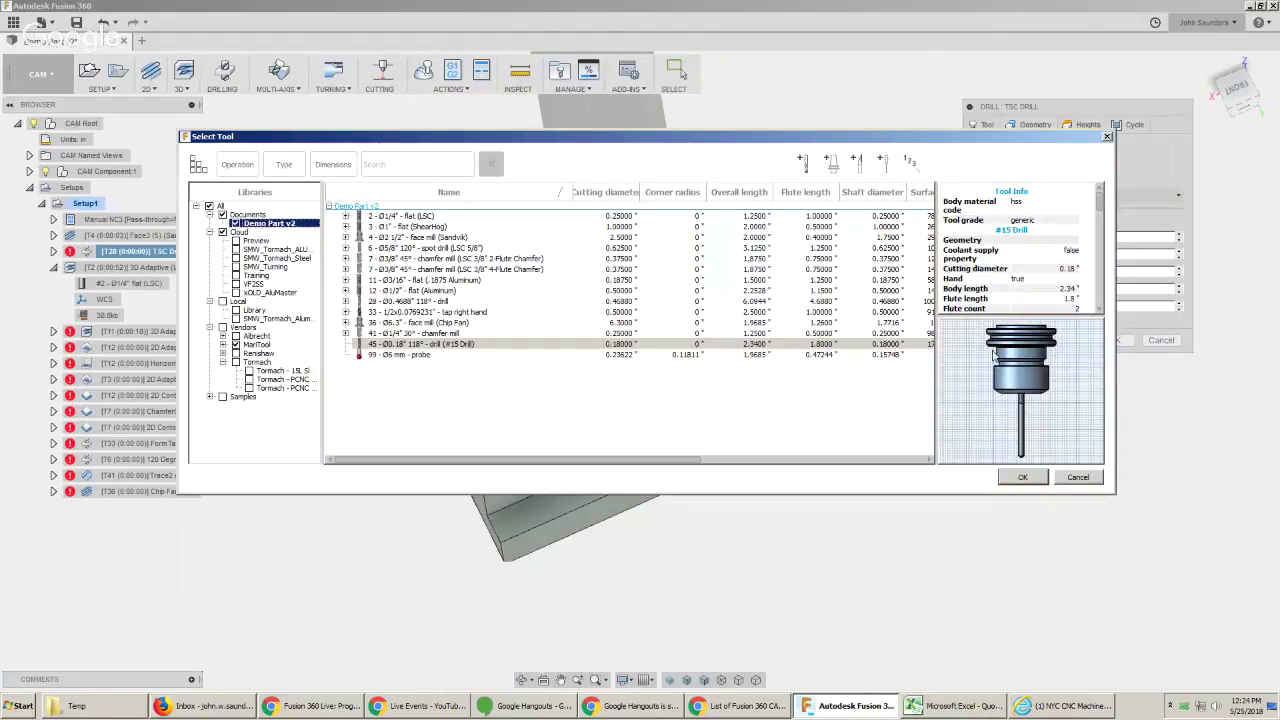
pyautogui.click(1012, 477)
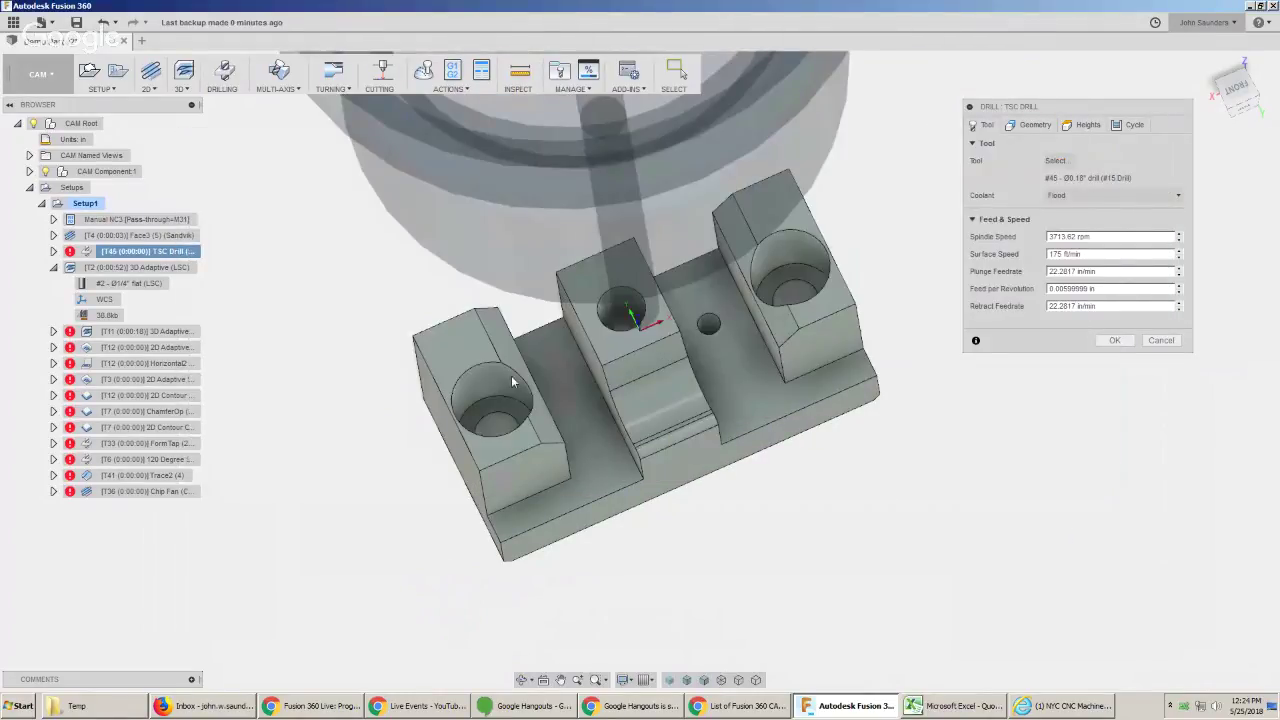
# Select the small hole face below an outer counterbore and the center block's hole face as the drilling geometry.
pyautogui.click(498, 430)
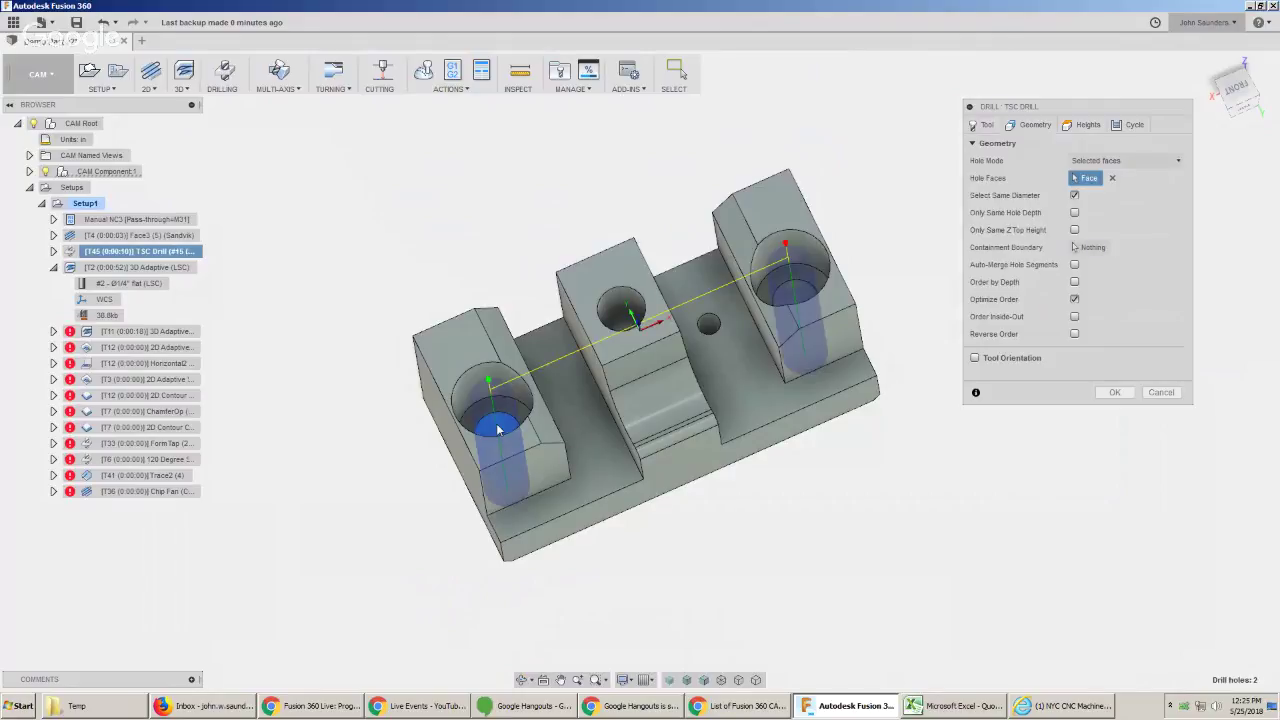
pyautogui.click(627, 313)
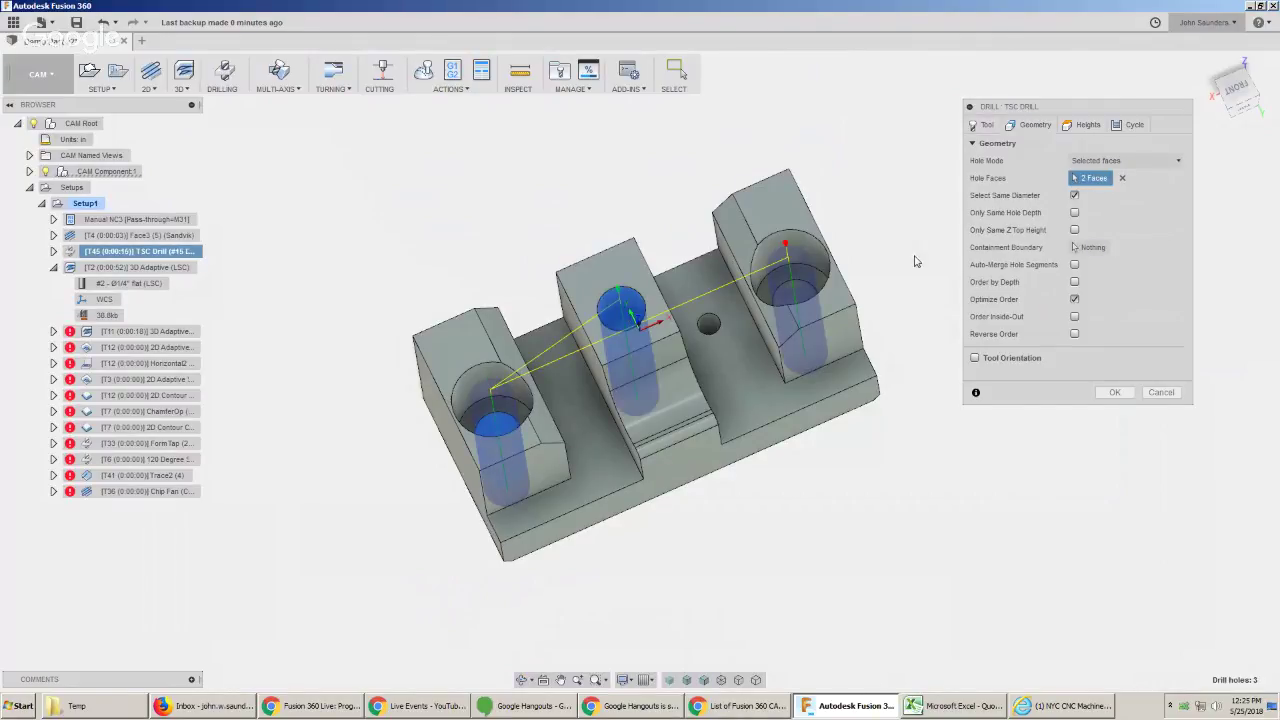
pyautogui.keyDown('shift'); pyautogui.moveTo(880, 446); pyautogui.dragTo(877, 386, button='middle'); pyautogui.keyUp('shift')
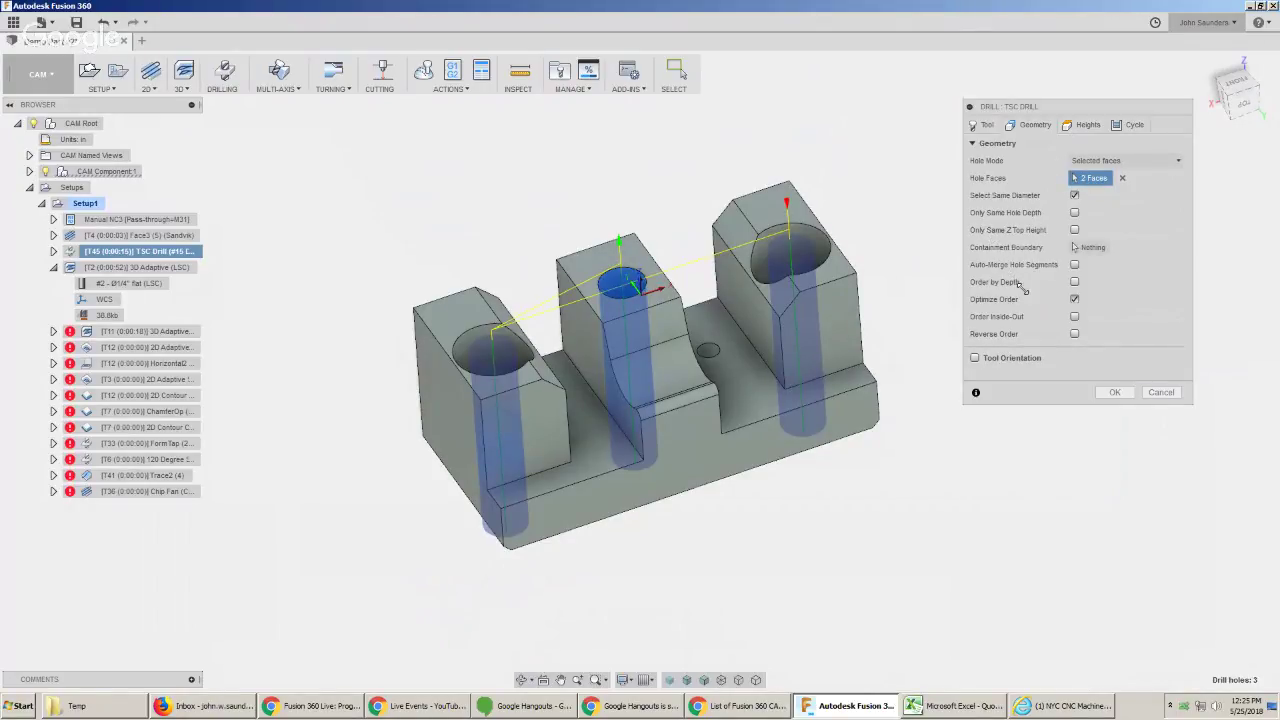
# Enable Auto-Merge Hole Segments for the TSC Drill operation and accept its geometry settings.
pyautogui.click(1075, 265)
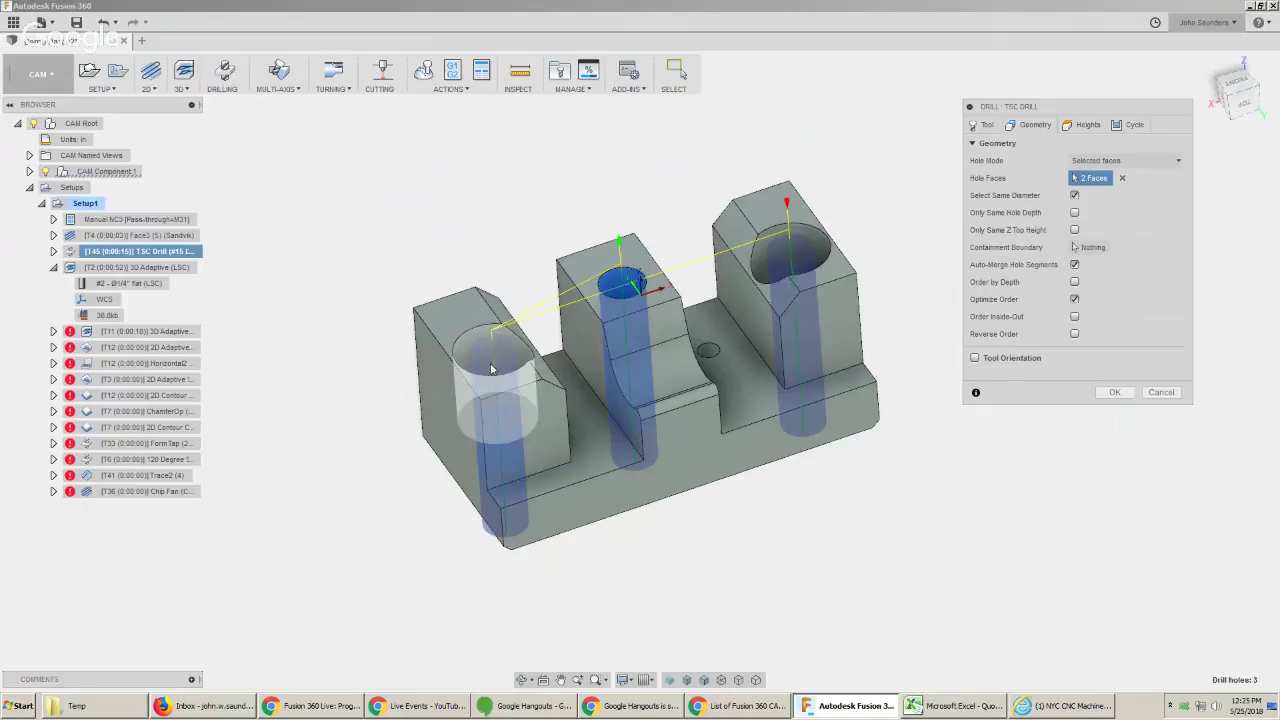
pyautogui.keyDown('shift'); pyautogui.moveTo(512, 449); pyautogui.dragTo(700, 328, button='middle'); pyautogui.keyUp('shift')
pyautogui.keyDown('shift'); pyautogui.moveTo(700, 365); pyautogui.dragTo(701, 375, button='middle'); pyautogui.keyUp('shift')
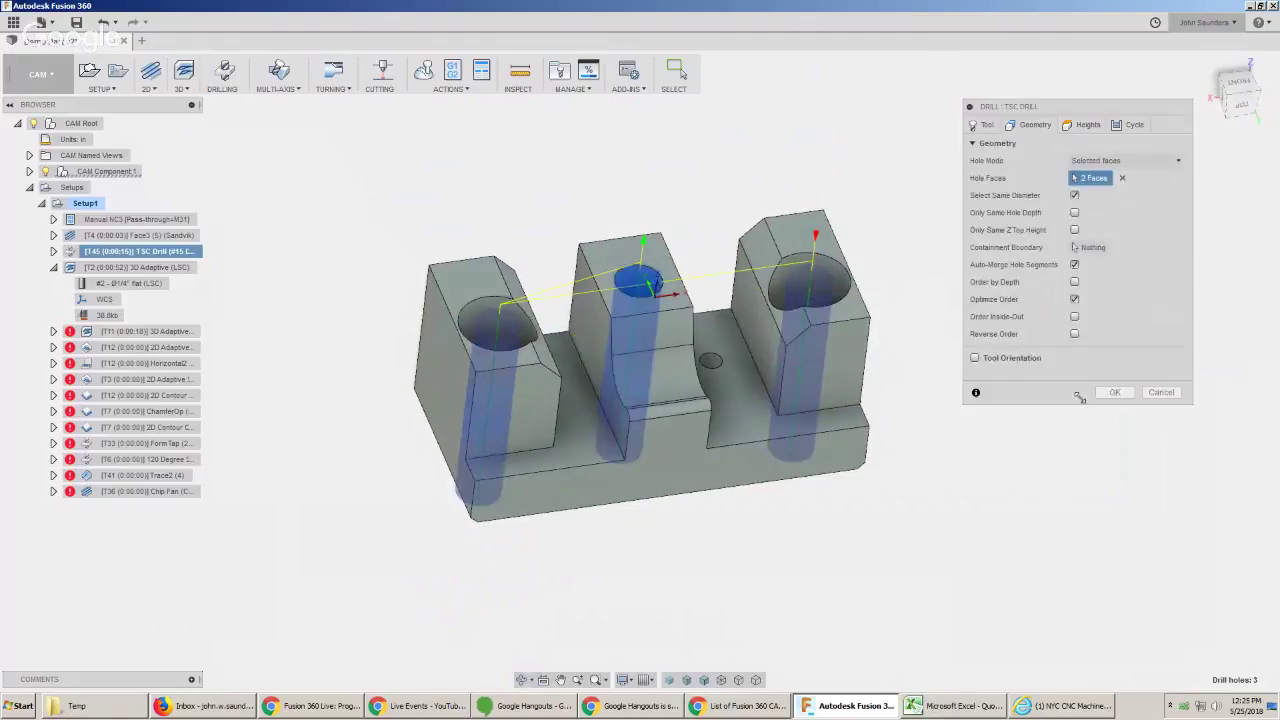
pyautogui.click(1107, 393)
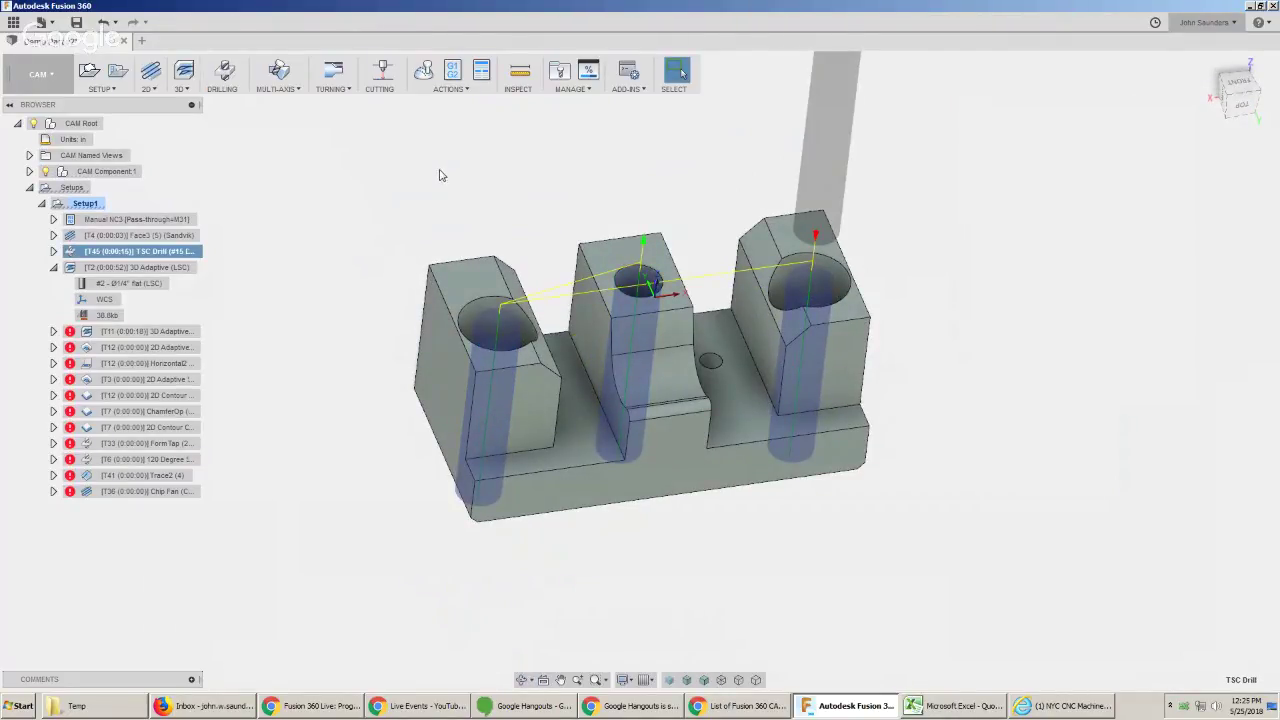
# Simulate the TSC Drill operation with the toolpath mode set to Toolpath for operation.
pyautogui.click(423, 69)
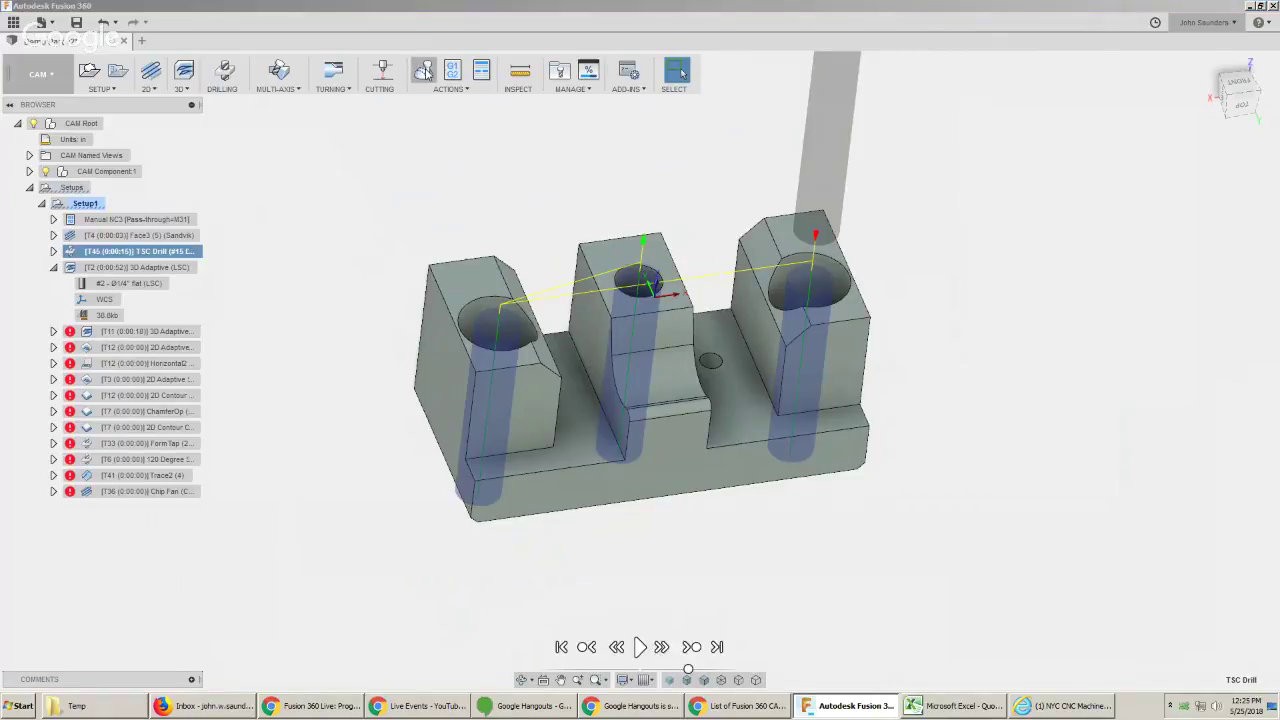
pyautogui.click(981, 314)
pyautogui.click(1049, 290)
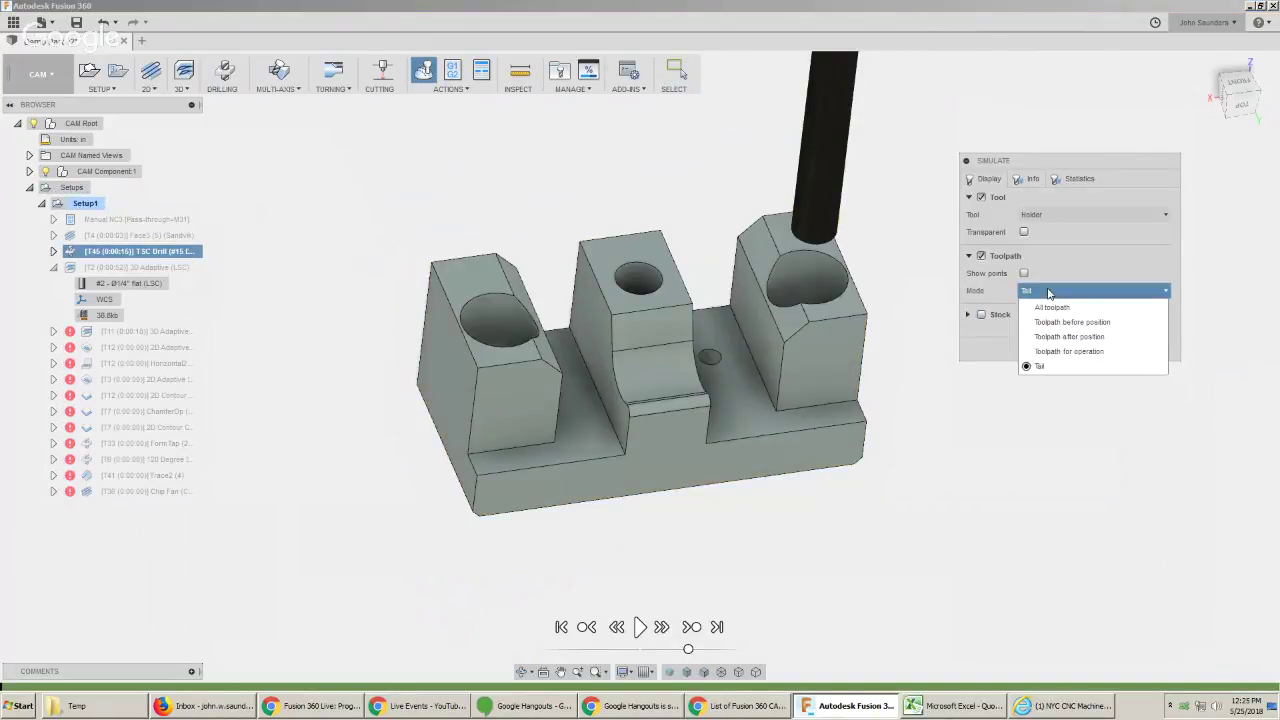
pyautogui.click(1060, 352)
pyautogui.scroll(2, 872, 264)
pyautogui.moveTo(883, 278)
pyautogui.keyDown('shift'); pyautogui.mouseDown(button='middle')
pyautogui.moveTo(898, 315)
pyautogui.moveTo(877, 292)
pyautogui.mouseUp(button='middle'); pyautogui.keyUp('shift')
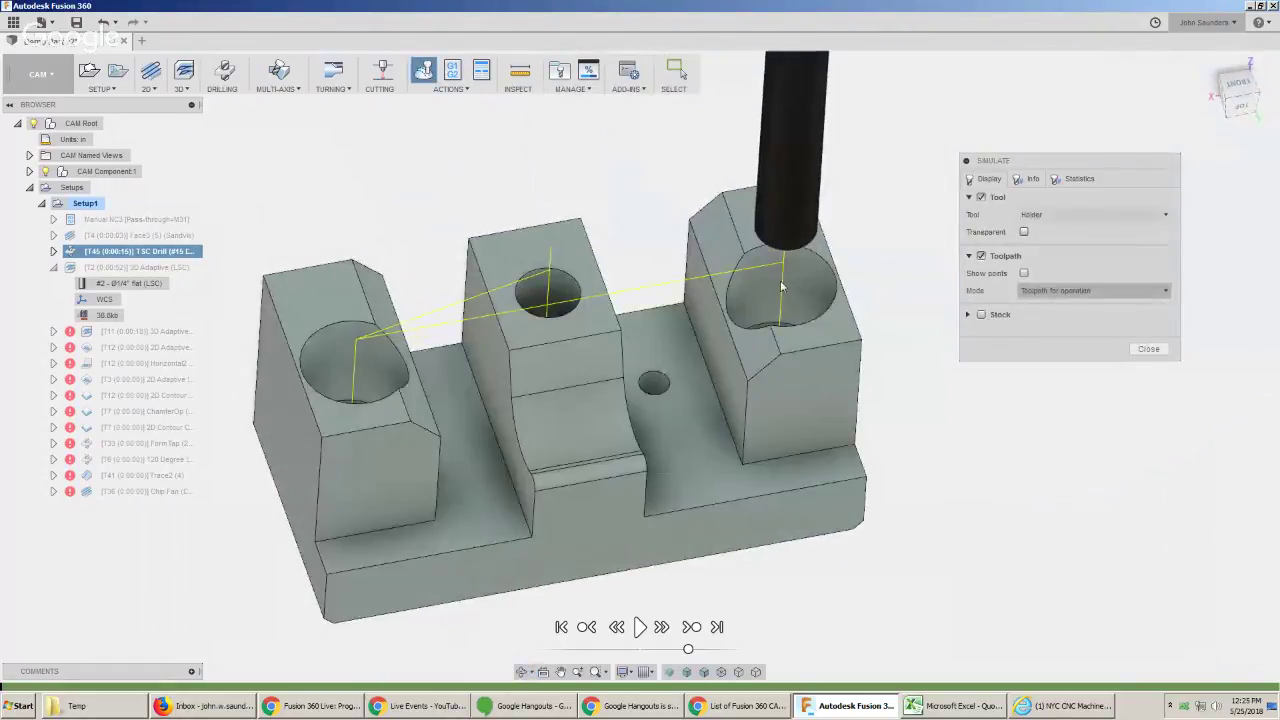
pyautogui.click(1148, 348)
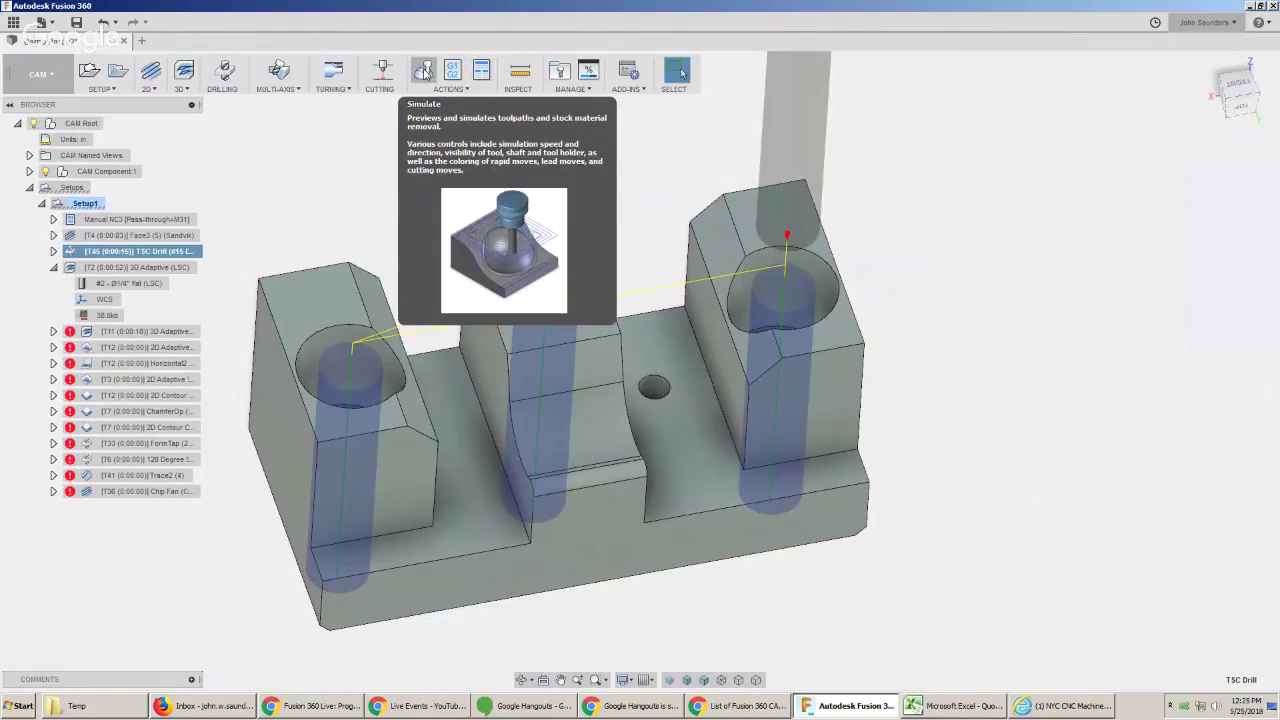
# Simulate the TSC Drill operation again and check its position, speed, feed and time information.
pyautogui.click(424, 72)
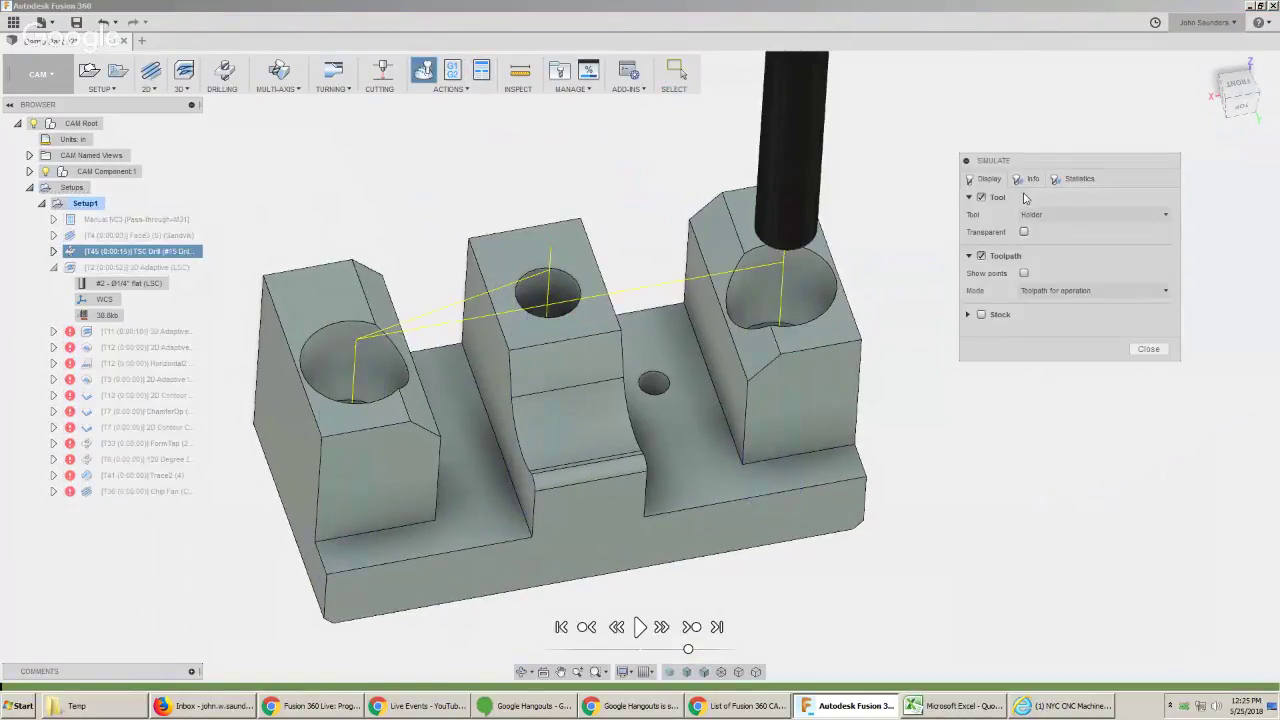
pyautogui.click(1028, 180)
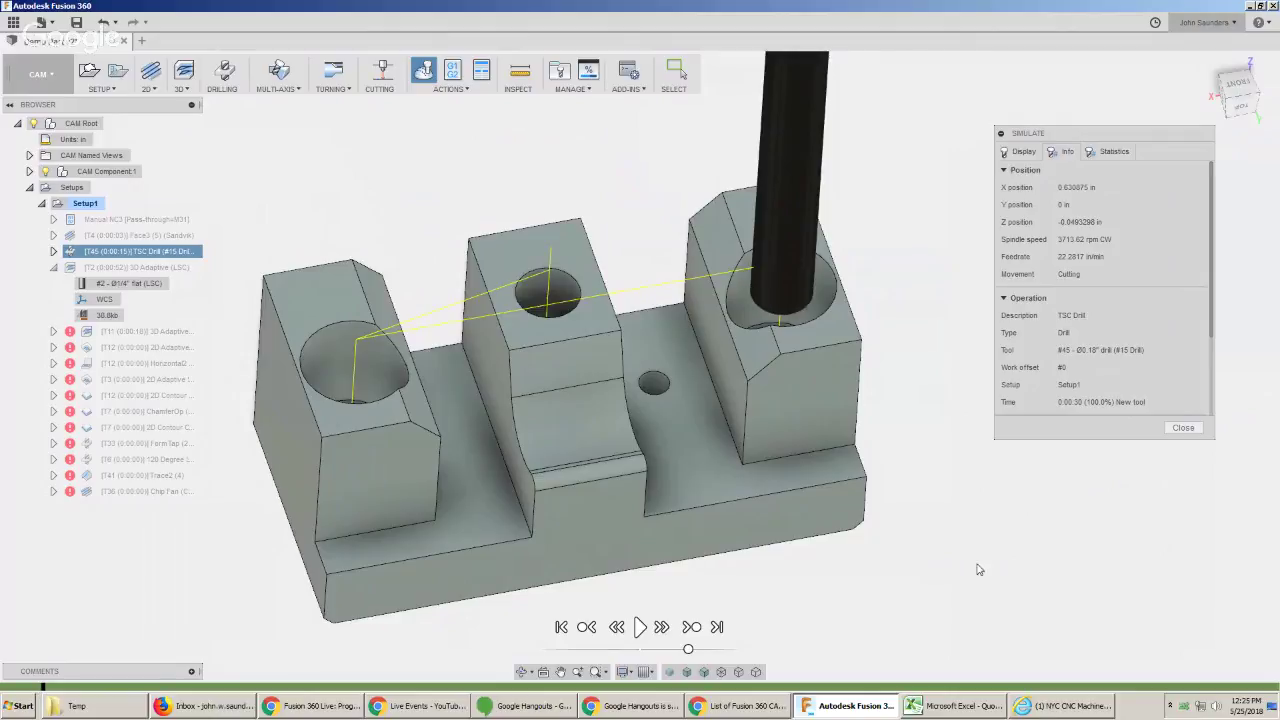
pyautogui.scroll(-1, 968, 512)
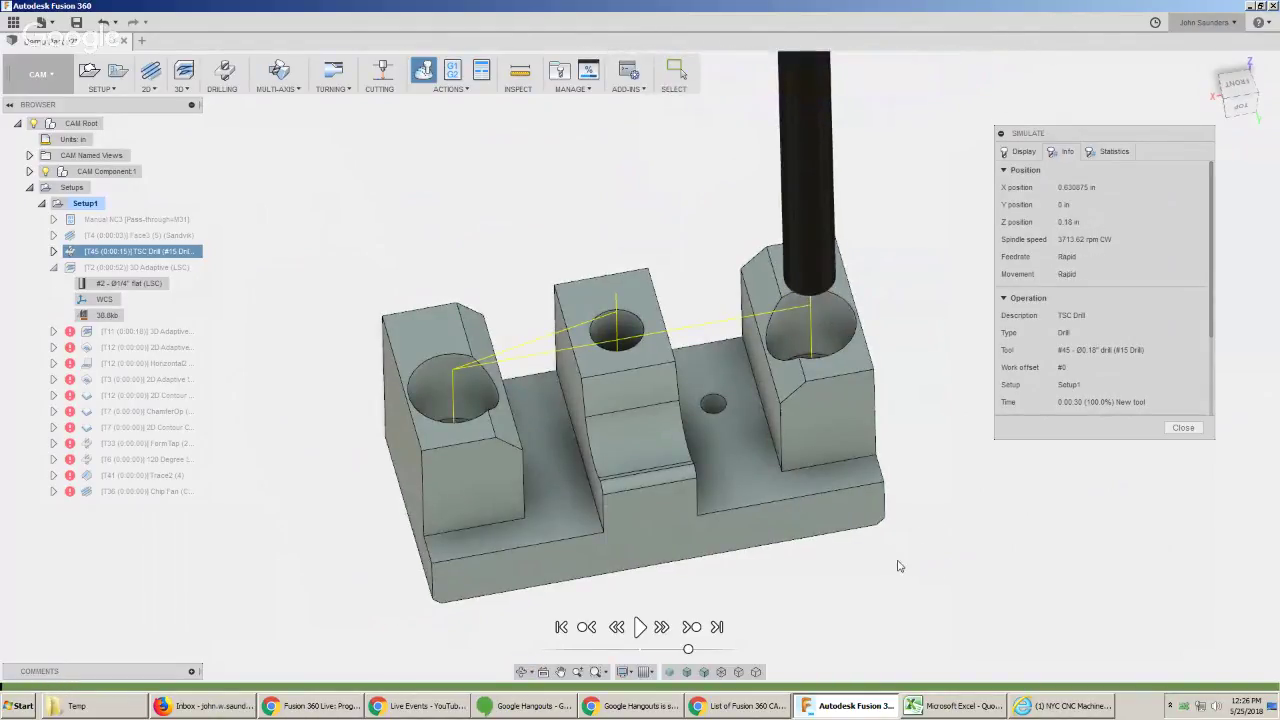
pyautogui.click(1185, 428)
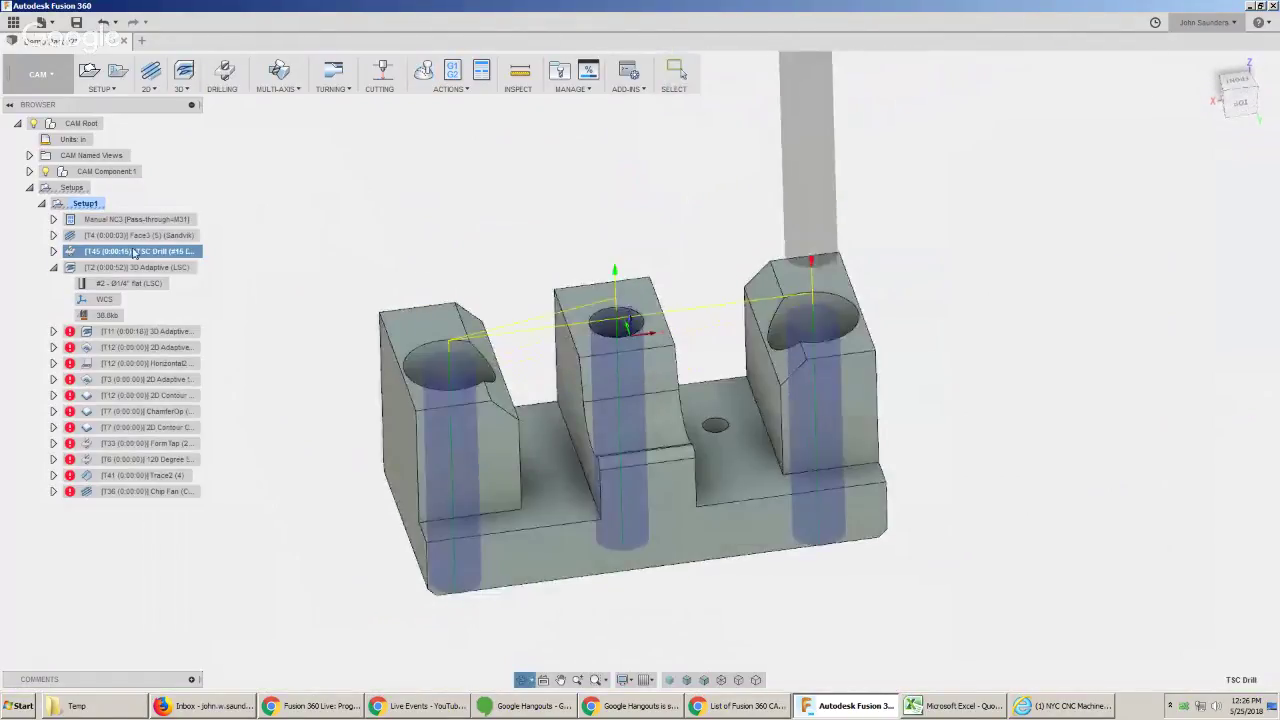
# Try to rename the TSC Drill operation as Twist Drill.
pyautogui.doubleClick(142, 254)
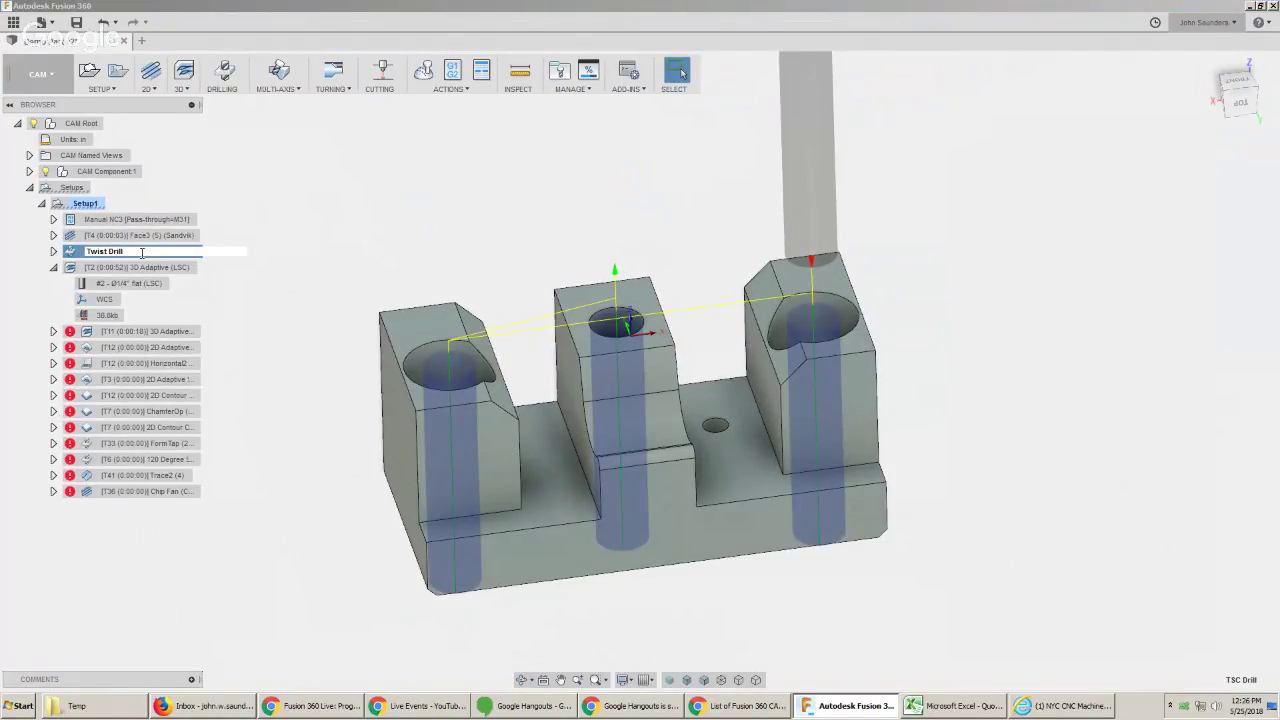
pyautogui.click(101, 264)
pyautogui.doubleClick(108, 254)
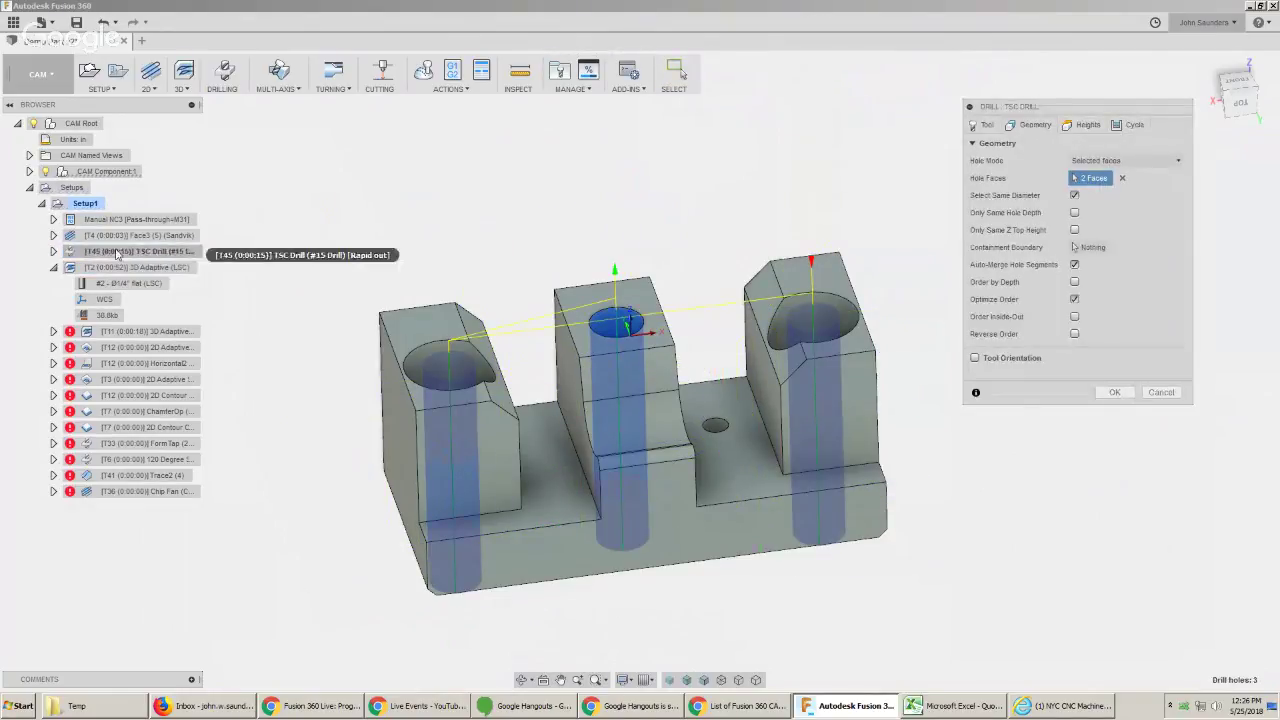
pyautogui.rightClick(116, 253)
pyautogui.click(1160, 392)
pyautogui.rightClick(86, 251)
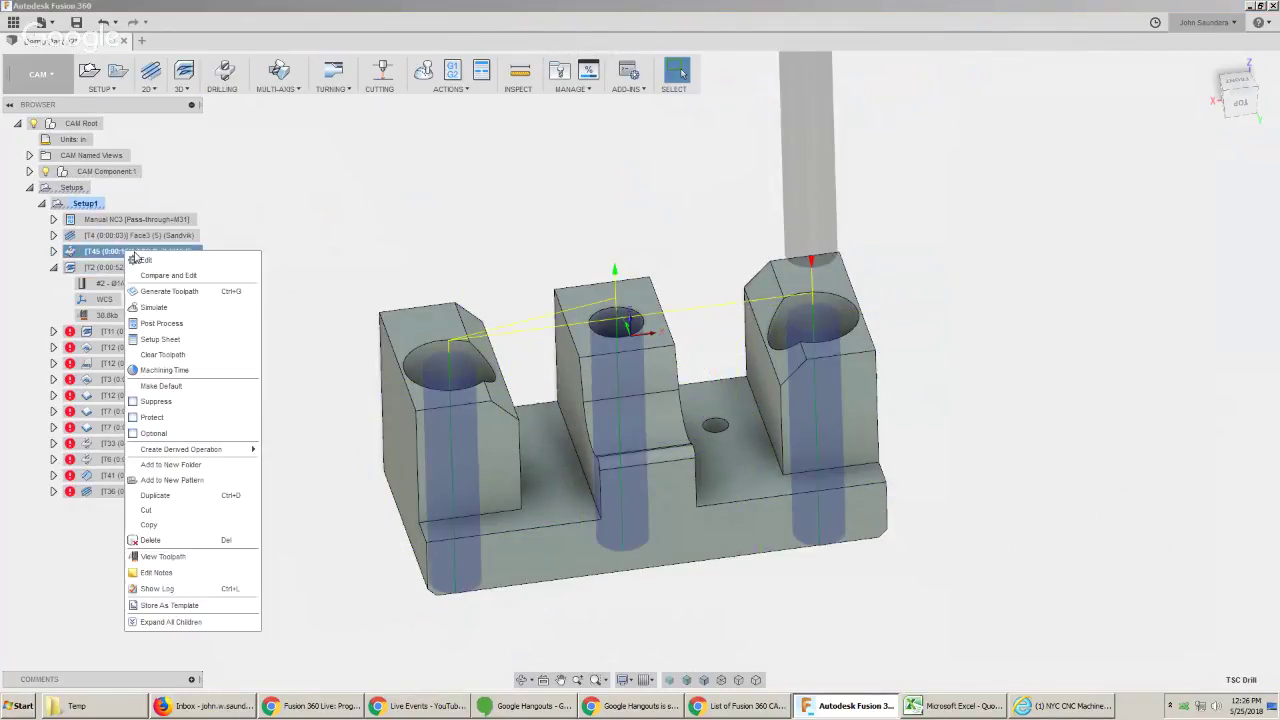
pyautogui.click(180, 252)
# Change the TSC Drill cycle type to Deep drilling - full retract with a pecking depth of .18*.25 in.
pyautogui.rightClick(151, 252)
pyautogui.click(176, 261)
pyautogui.click(1133, 125)
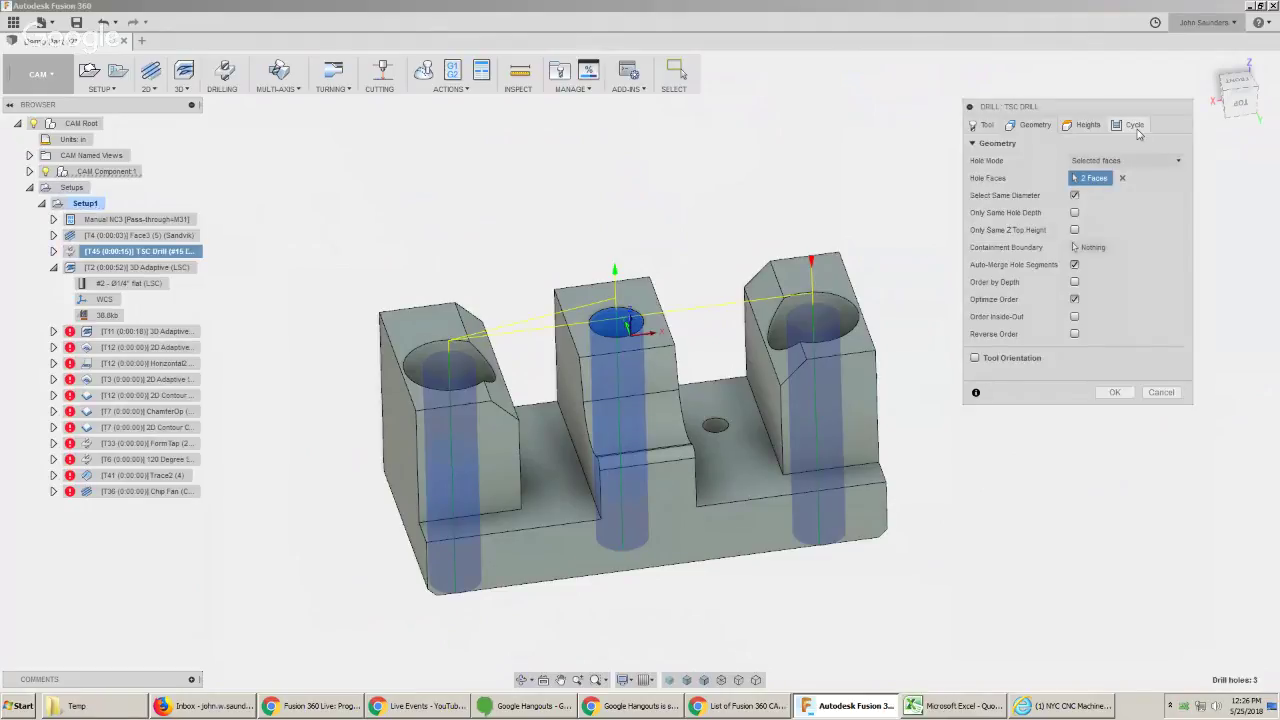
pyautogui.click(1078, 161)
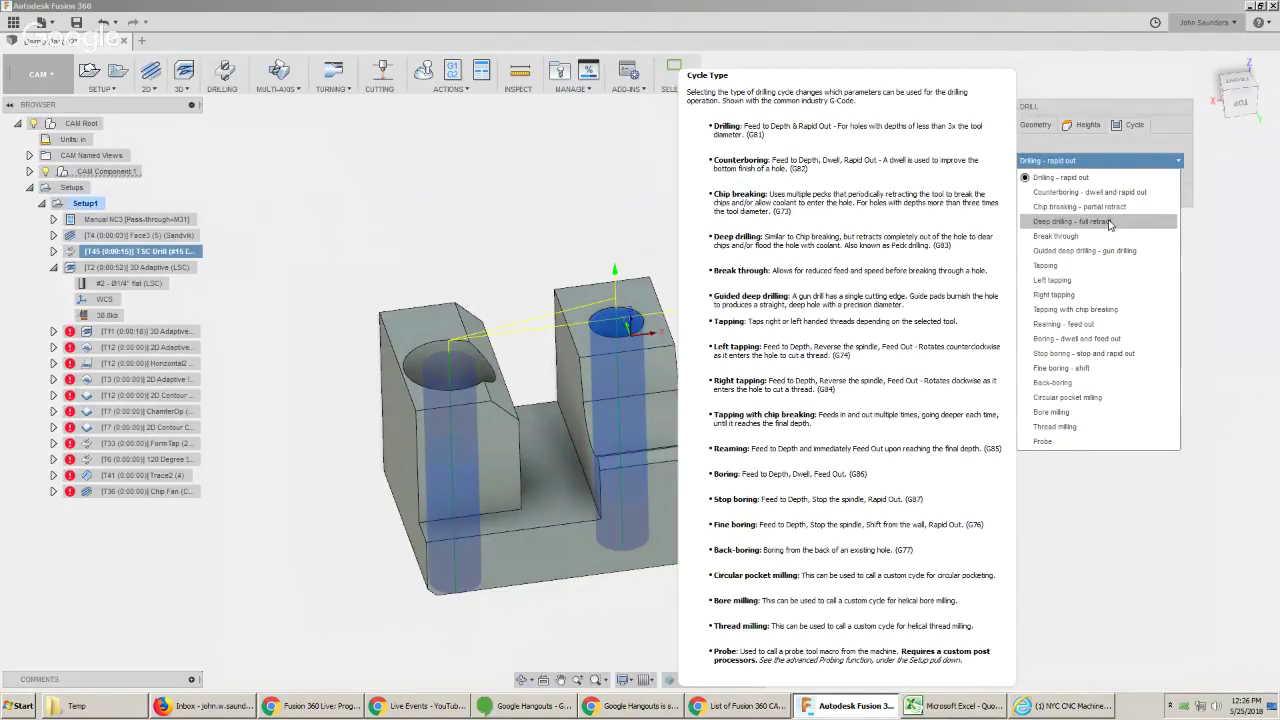
pyautogui.click(1072, 221)
pyautogui.click(1104, 180)
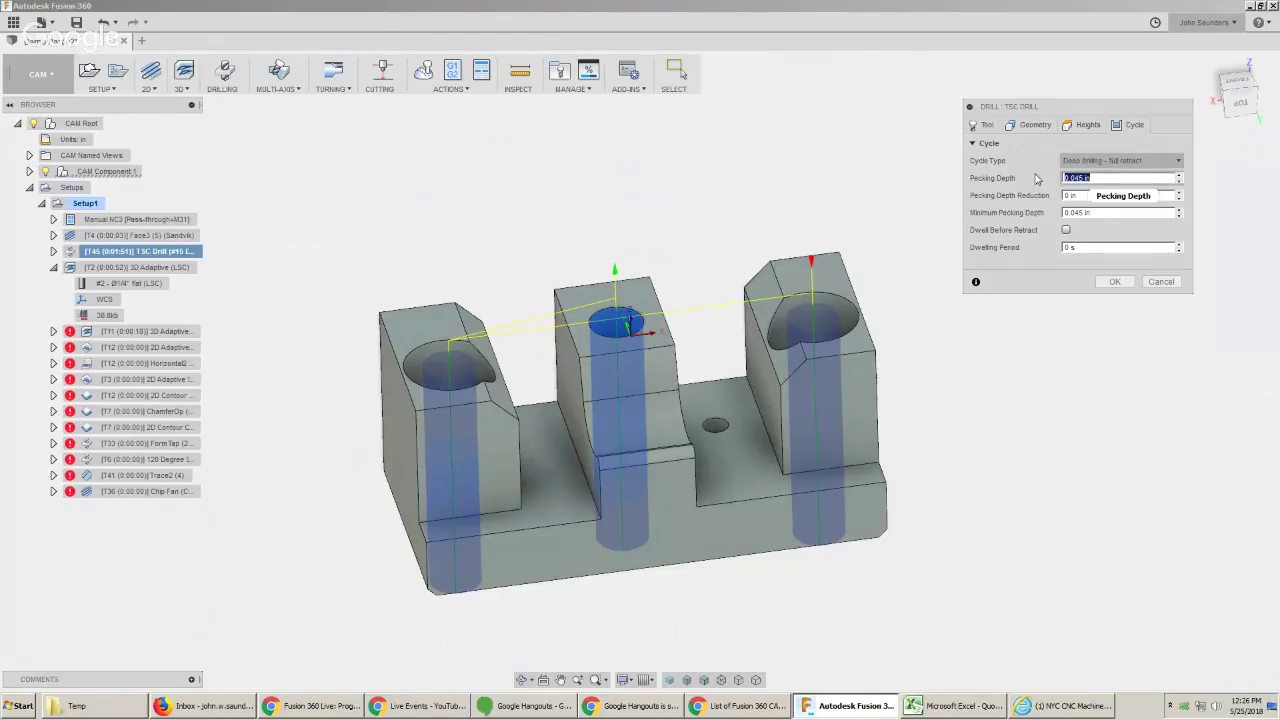
pyautogui.press('BackSpace')
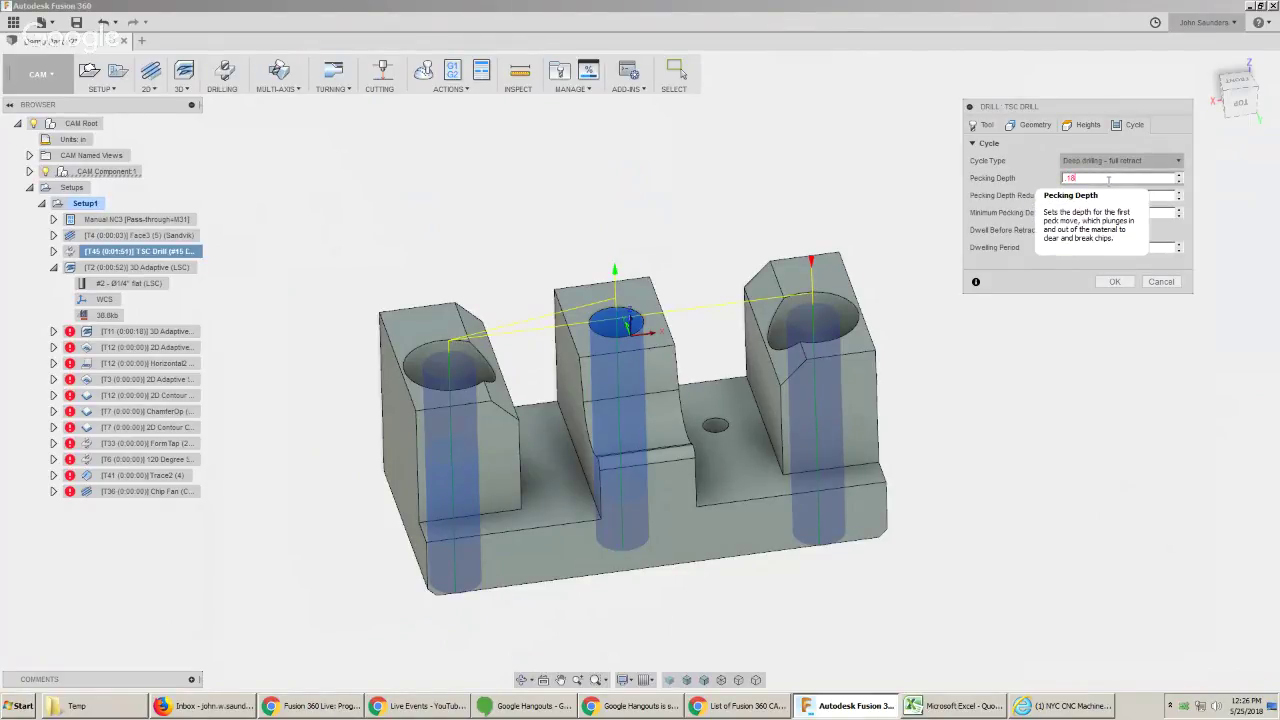
pyautogui.write('.18*25')
pyautogui.click(1111, 194)
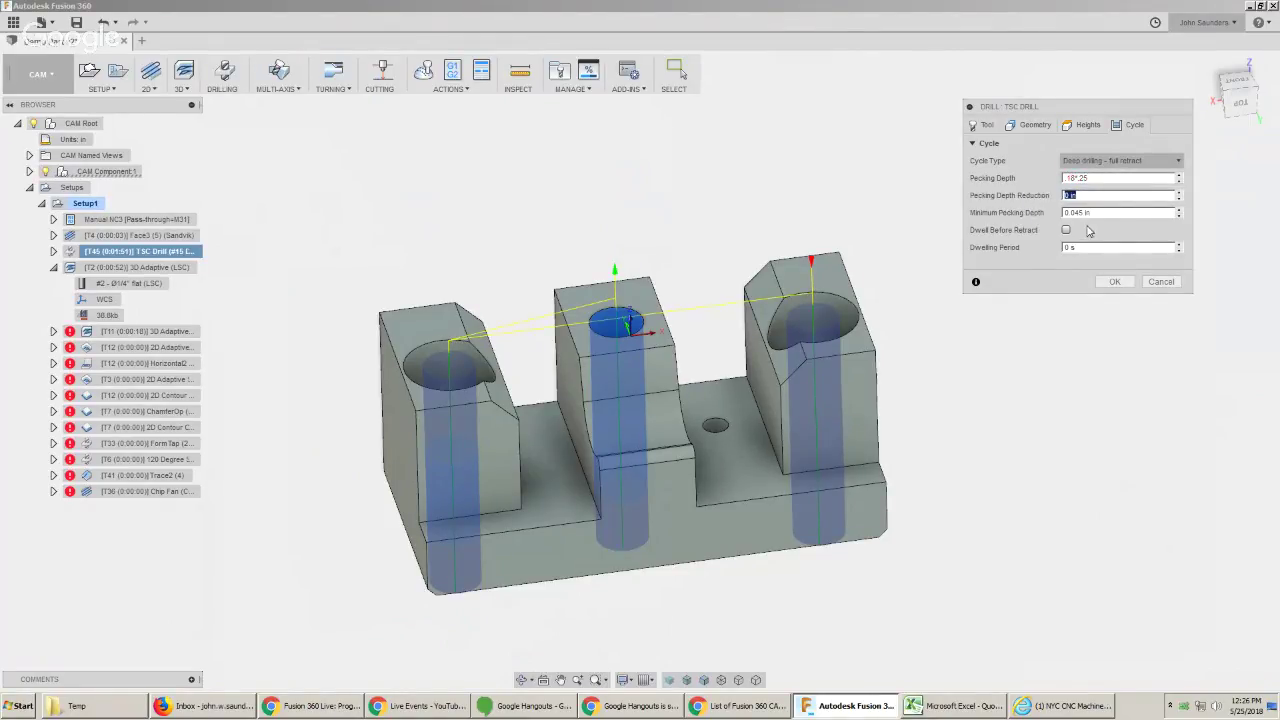
pyautogui.click(1114, 281)
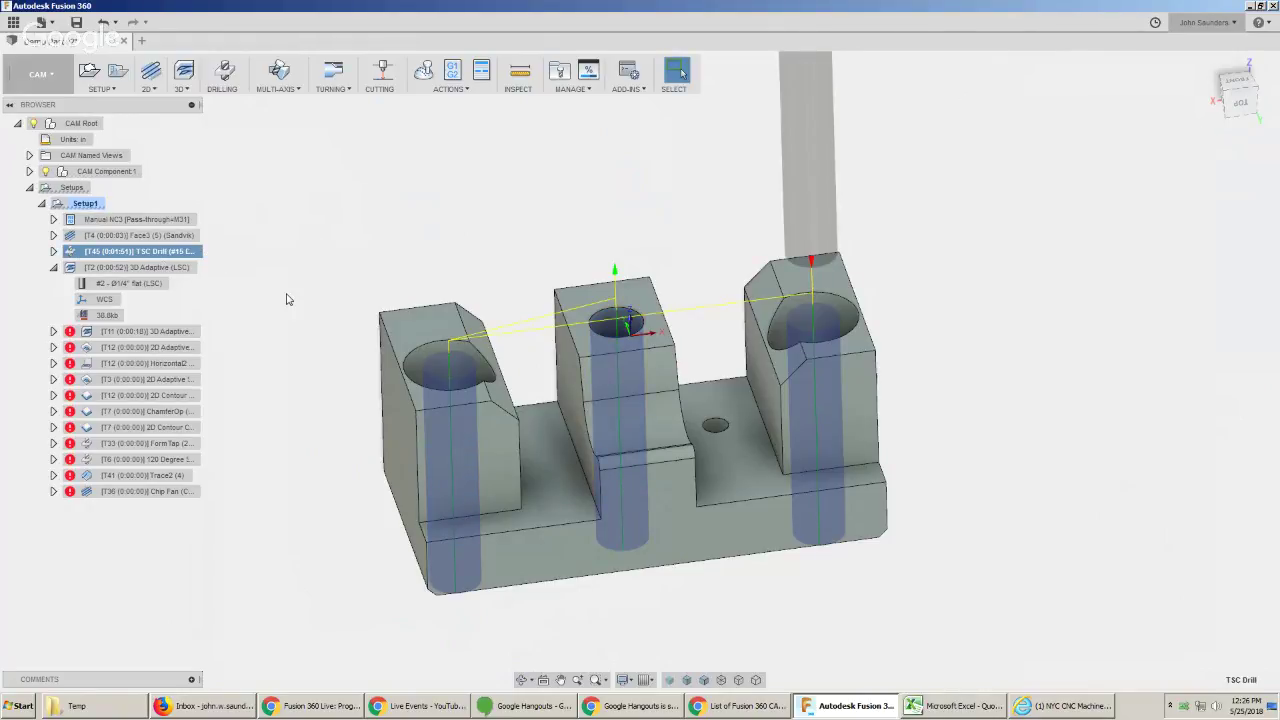
# Change the TSC Drill cycle type to Chip breaking - partial retract.
pyautogui.keyDown('shift'); pyautogui.moveTo(286, 297); pyautogui.dragTo(305, 256, button='middle'); pyautogui.keyUp('shift')
pyautogui.rightClick(161, 255)
pyautogui.click(181, 264)
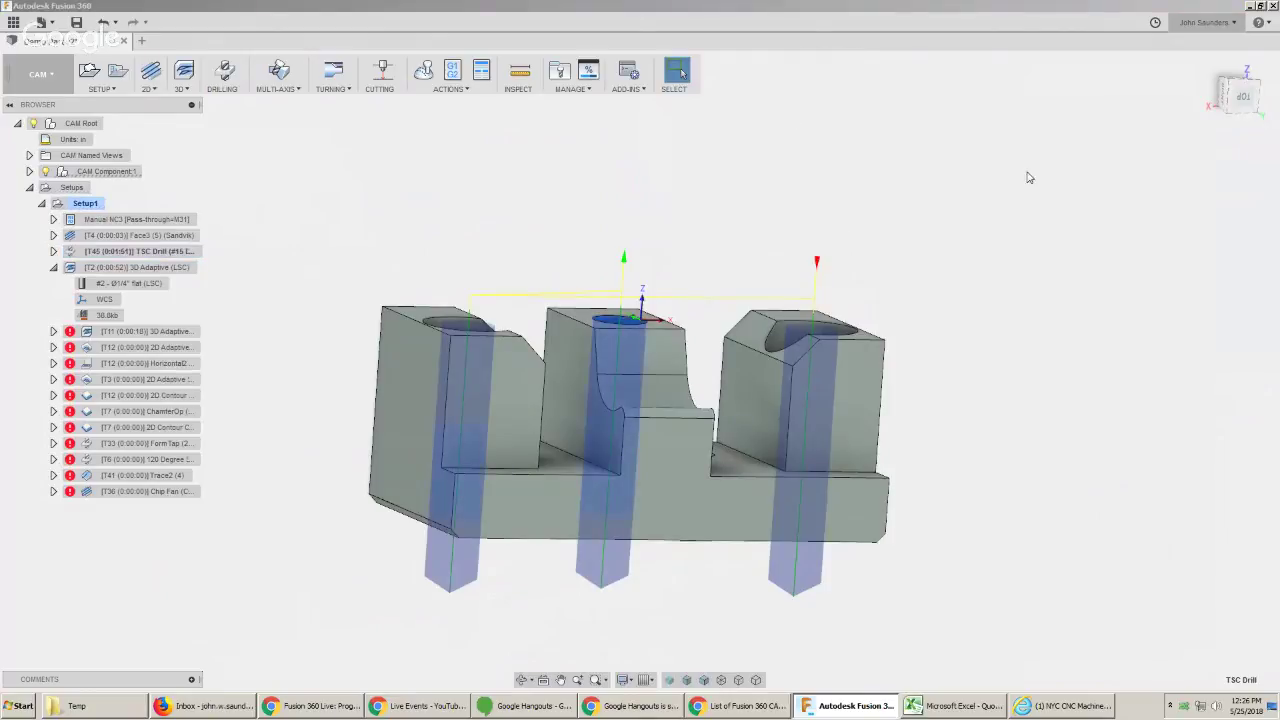
pyautogui.click(1120, 160)
pyautogui.click(1140, 207)
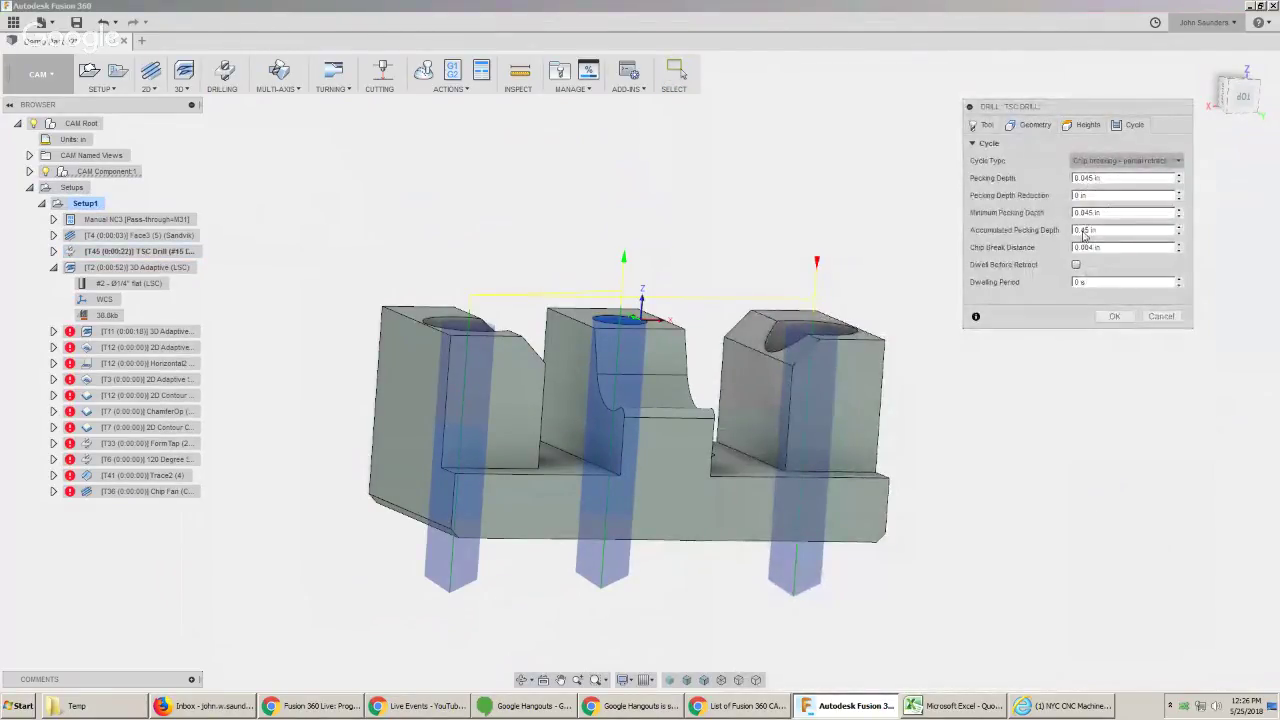
pyautogui.click(1114, 316)
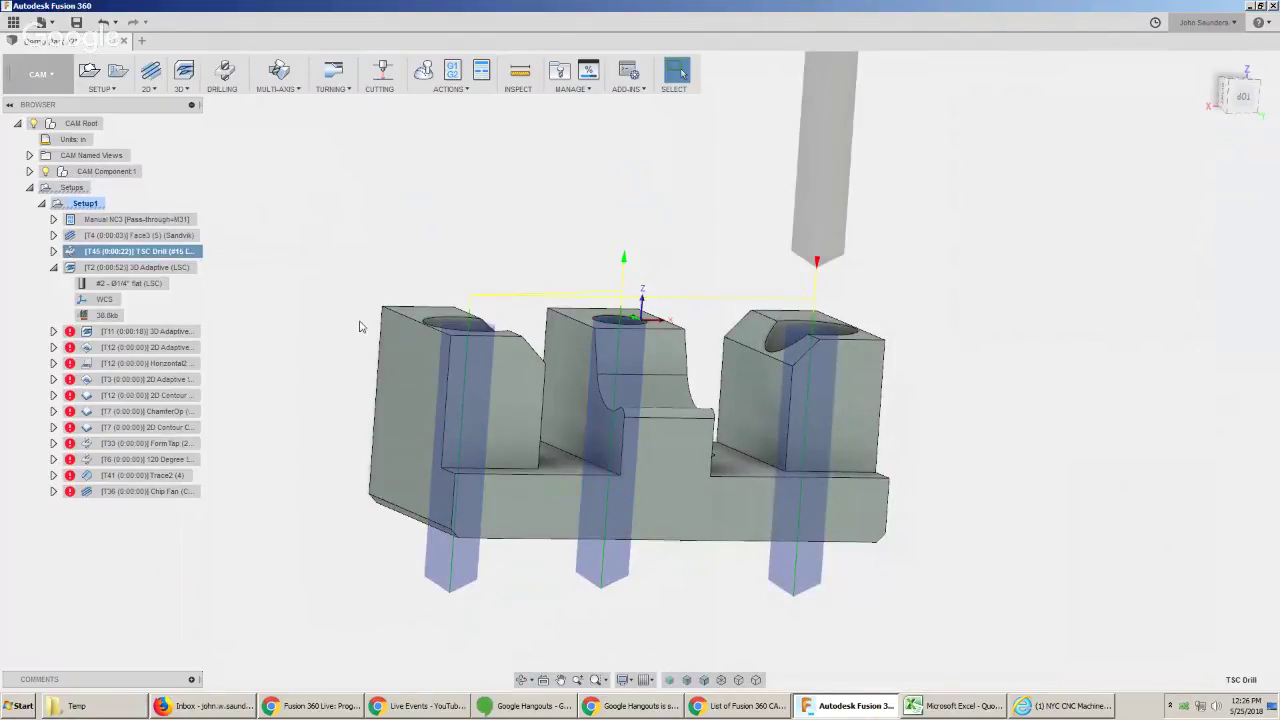
pyautogui.keyDown('shift'); pyautogui.moveTo(311, 253); pyautogui.dragTo(307, 262, button='middle'); pyautogui.keyUp('shift')
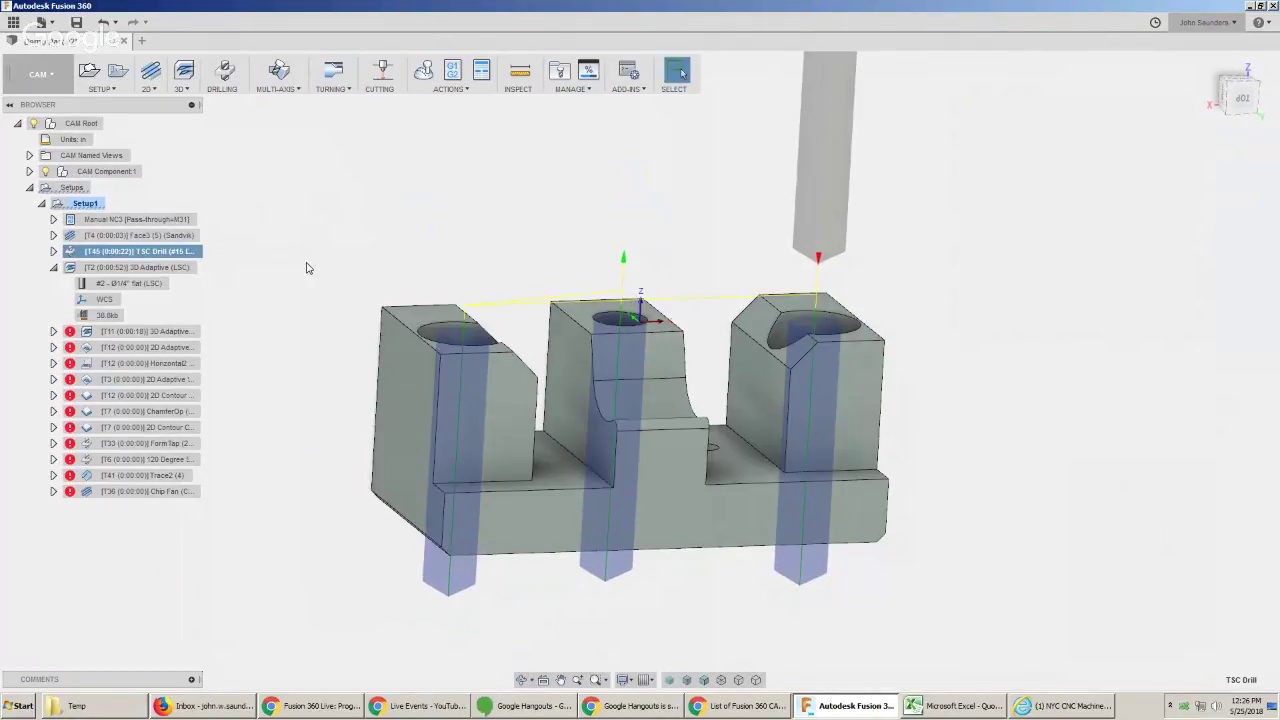
pyautogui.hotkey('alt', 'Tab')
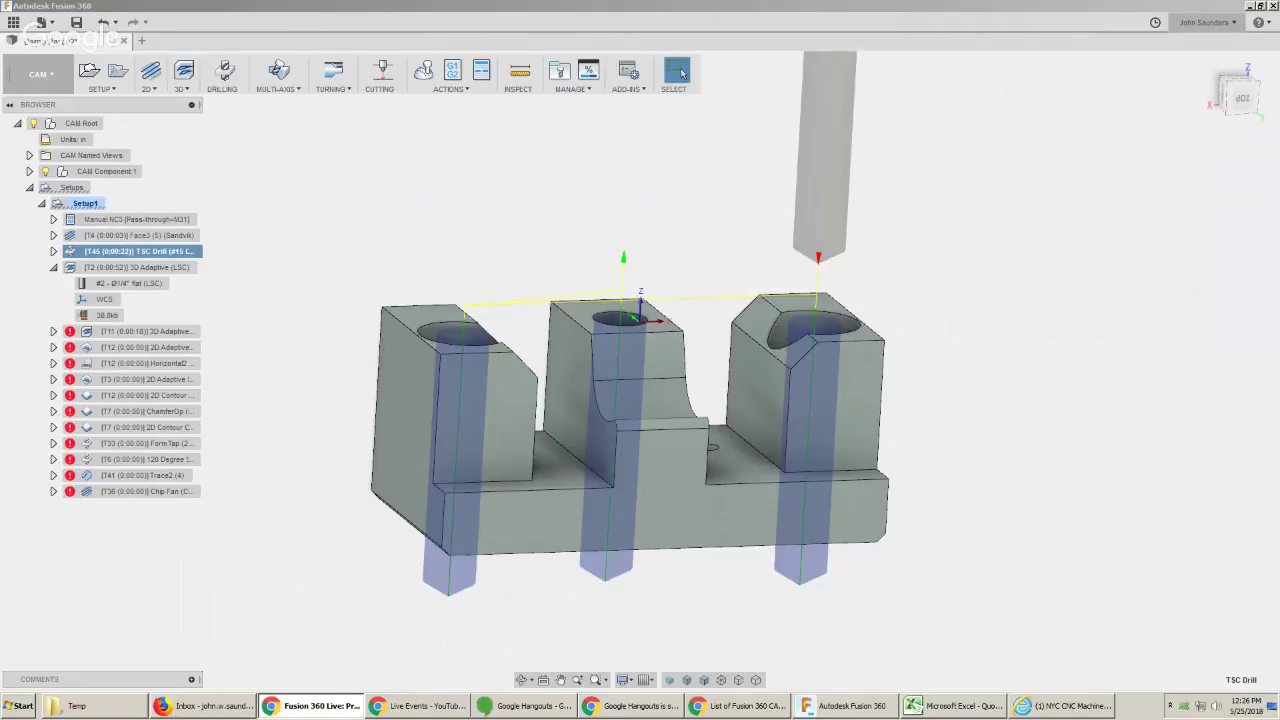
pyautogui.click(325, 262)
pyautogui.keyDown('shift'); pyautogui.moveTo(325, 262); pyautogui.dragTo(320, 297, button='middle'); pyautogui.keyUp('shift')
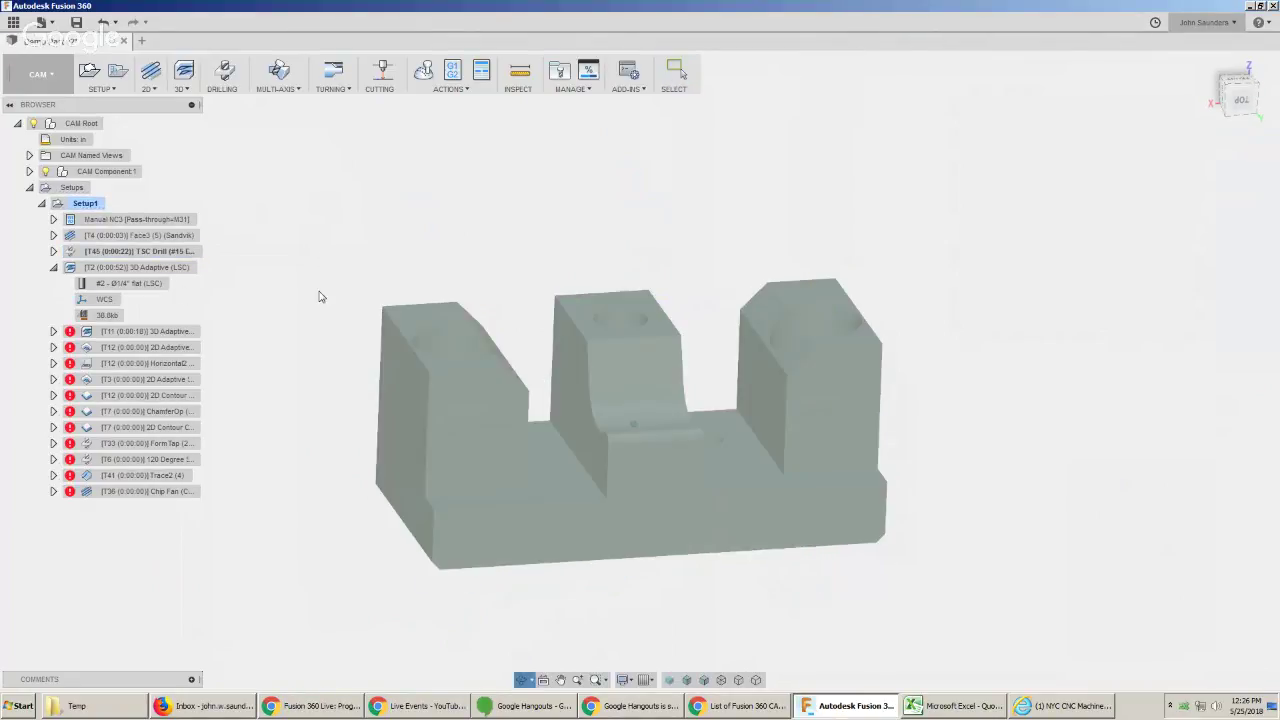
pyautogui.click(152, 267)
pyautogui.click(152, 251)
pyautogui.keyDown('shift'); pyautogui.moveTo(246, 277); pyautogui.dragTo(288, 259, button='middle'); pyautogui.keyUp('shift')
pyautogui.click(311, 235)
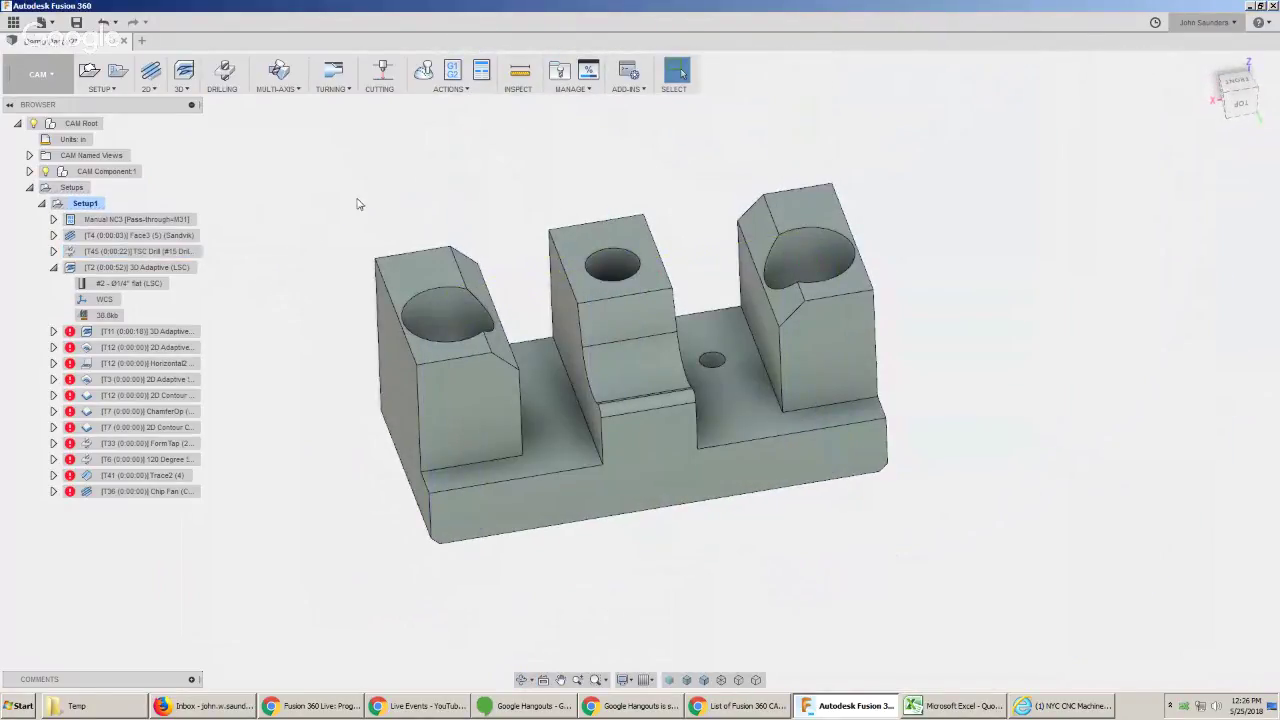
# Measure the distance between the center block's upper face and the part's underside.
pyautogui.press('i')
pyautogui.click(578, 237)
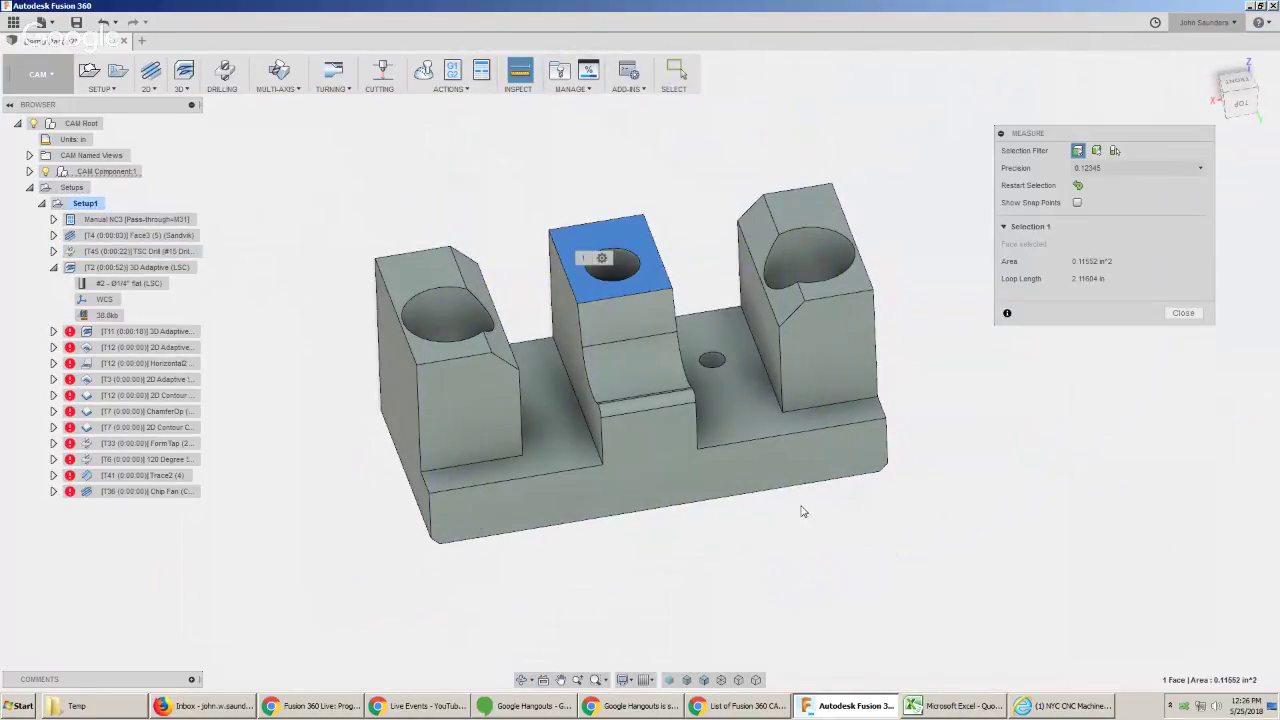
pyautogui.keyDown('shift'); pyautogui.moveTo(805, 511); pyautogui.dragTo(679, 416, button='middle'); pyautogui.keyUp('shift')
pyautogui.click(683, 416)
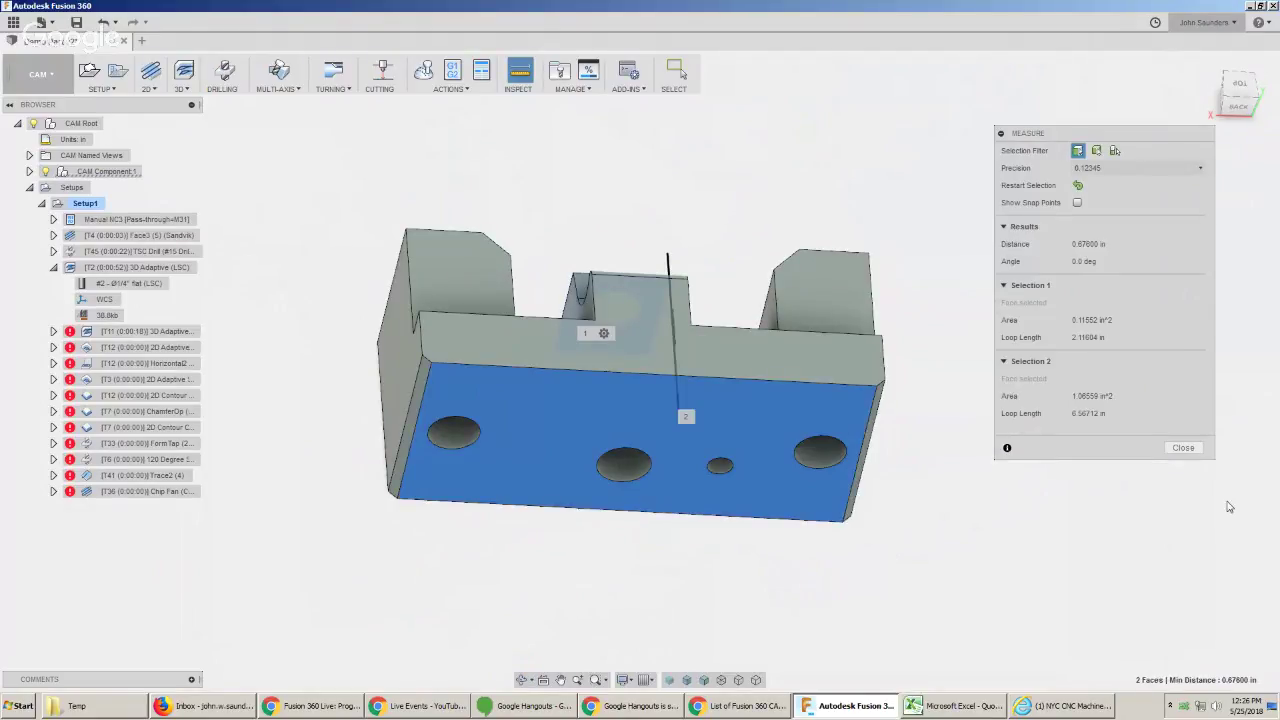
pyautogui.click(1183, 448)
# Measure the diameter of the center block's hole.
pyautogui.keyDown('shift'); pyautogui.moveTo(877, 271); pyautogui.dragTo(854, 356, button='middle'); pyautogui.keyUp('shift')
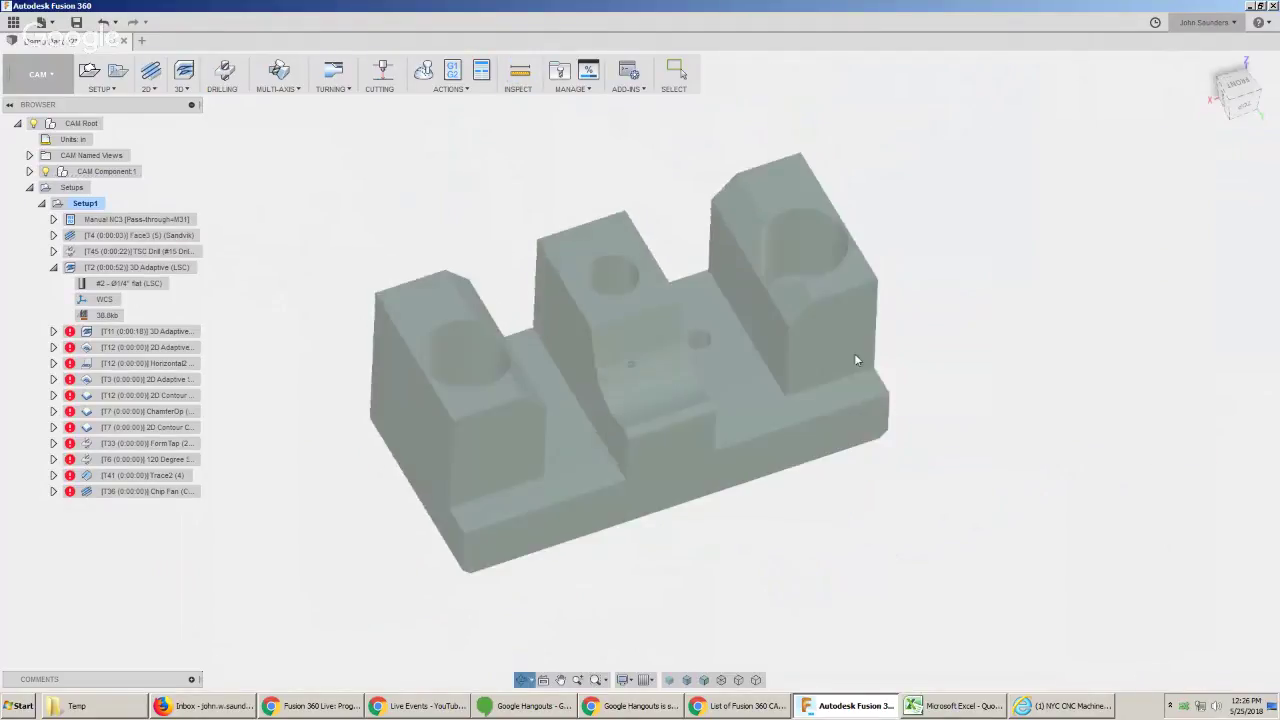
pyautogui.press('i')
pyautogui.click(612, 275)
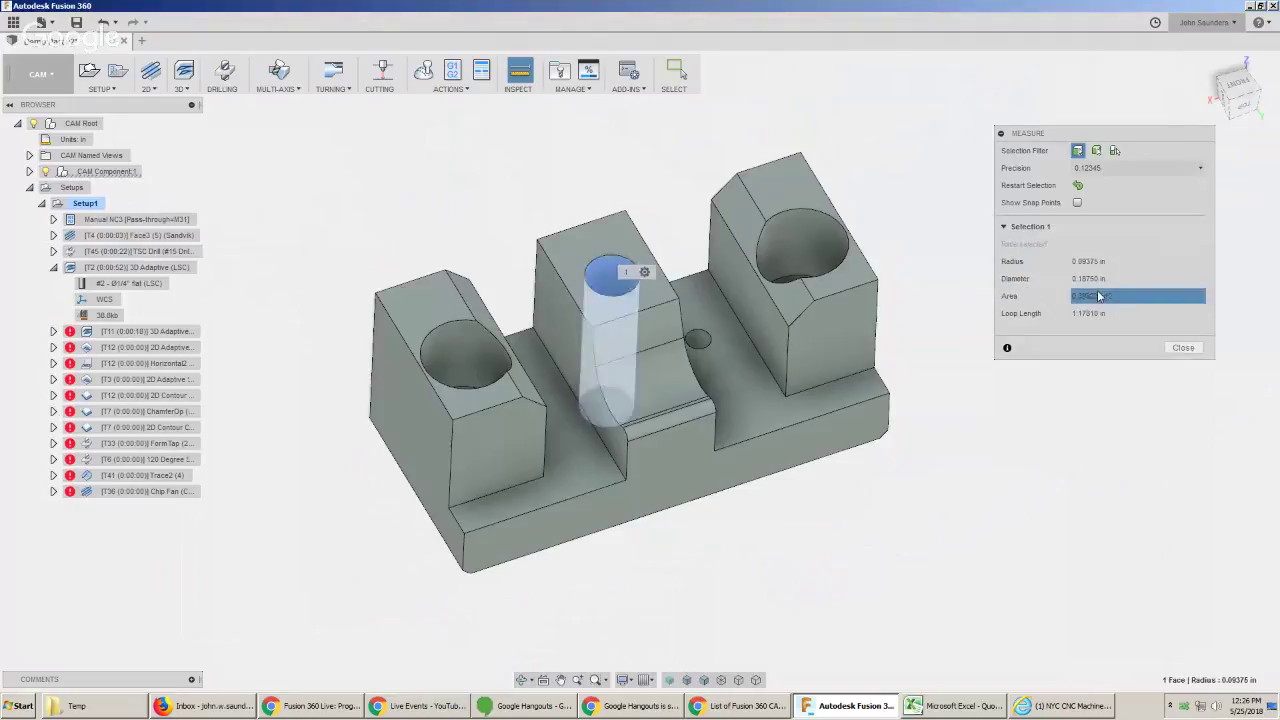
pyautogui.click(1181, 349)
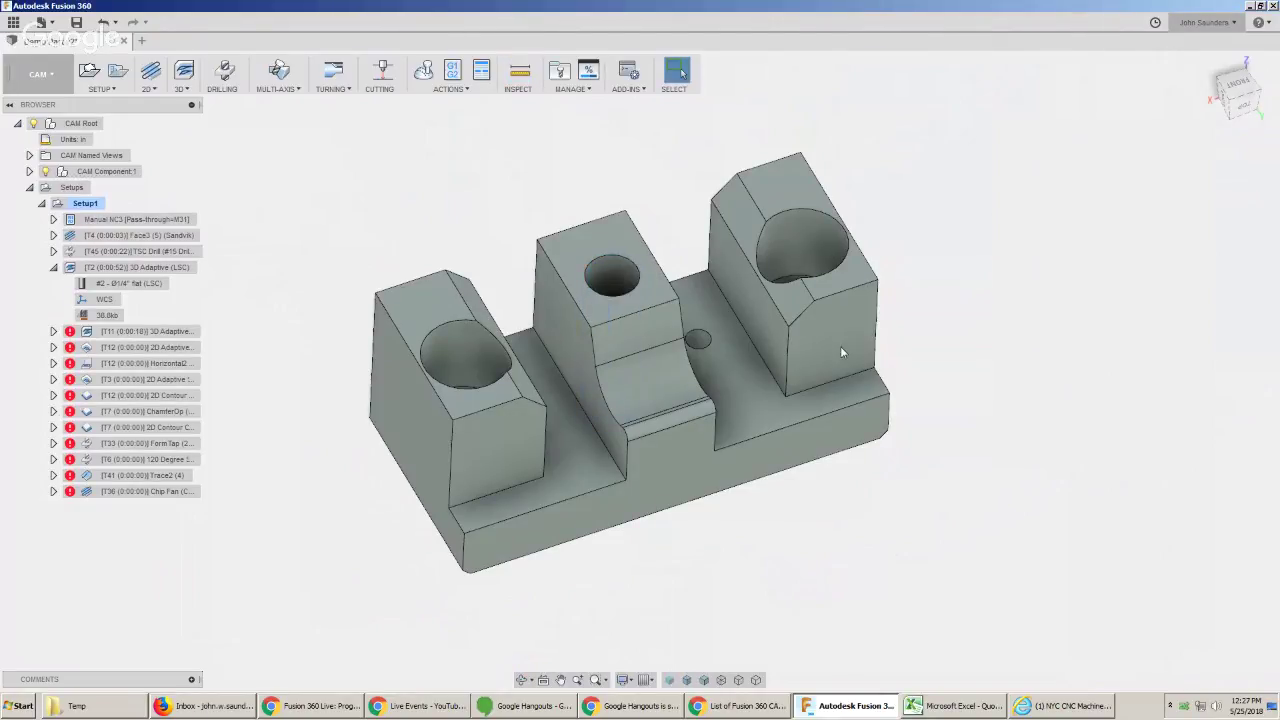
# Examine the through holes in the part and display the TSC Drill operation's toolpath over them.
pyautogui.keyDown('shift'); pyautogui.moveTo(731, 262); pyautogui.dragTo(606, 333, button='middle'); pyautogui.keyUp('shift')
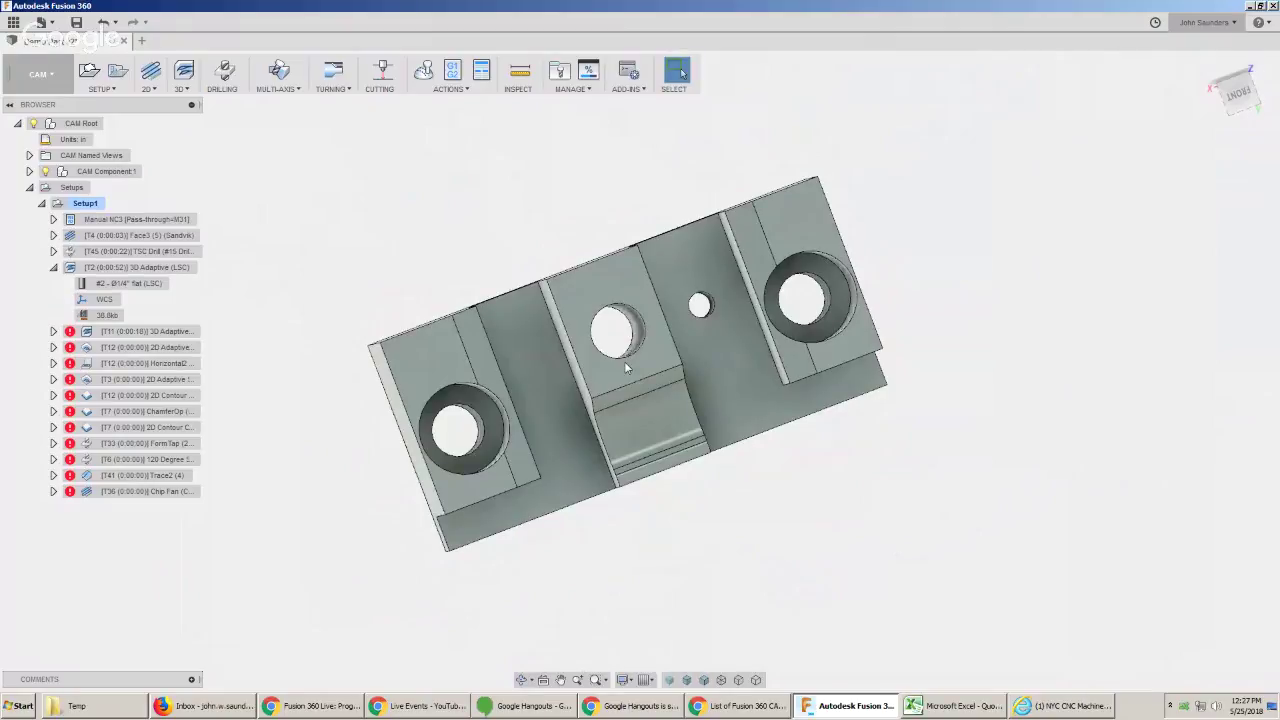
pyautogui.keyDown('shift'); pyautogui.moveTo(637, 356); pyautogui.dragTo(609, 323, button='middle'); pyautogui.keyUp('shift')
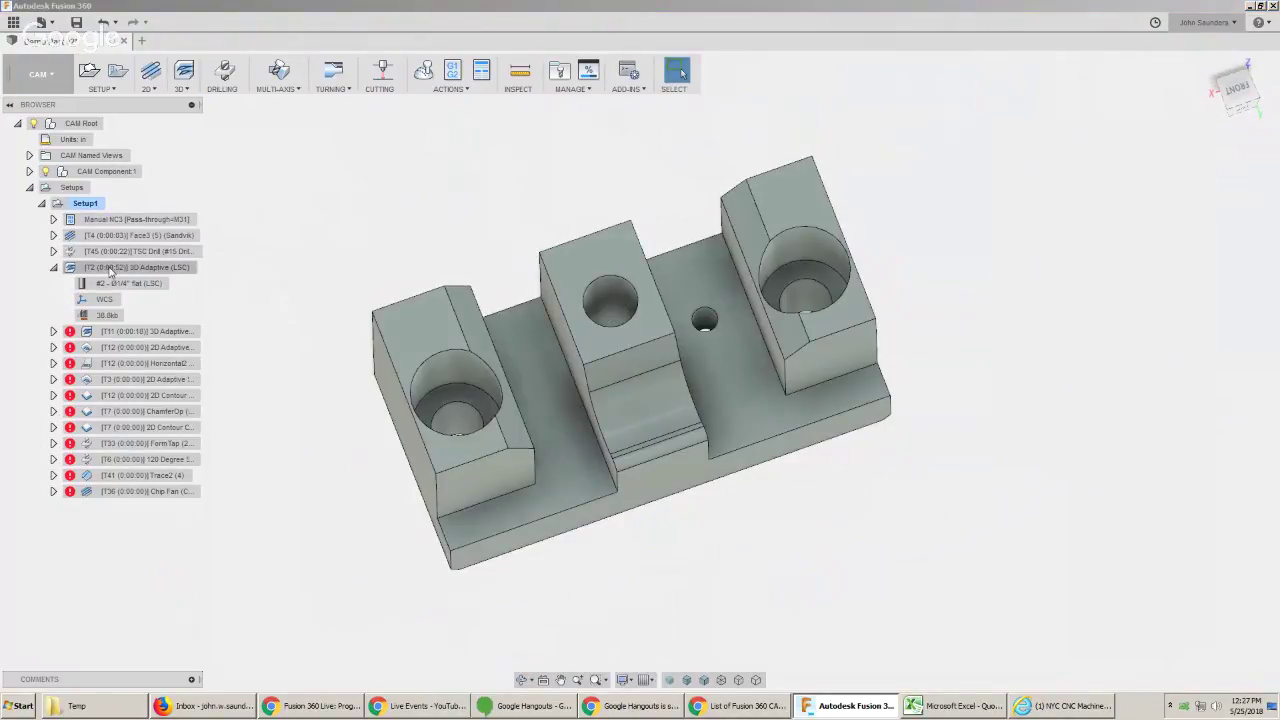
pyautogui.click(112, 268)
pyautogui.click(104, 253)
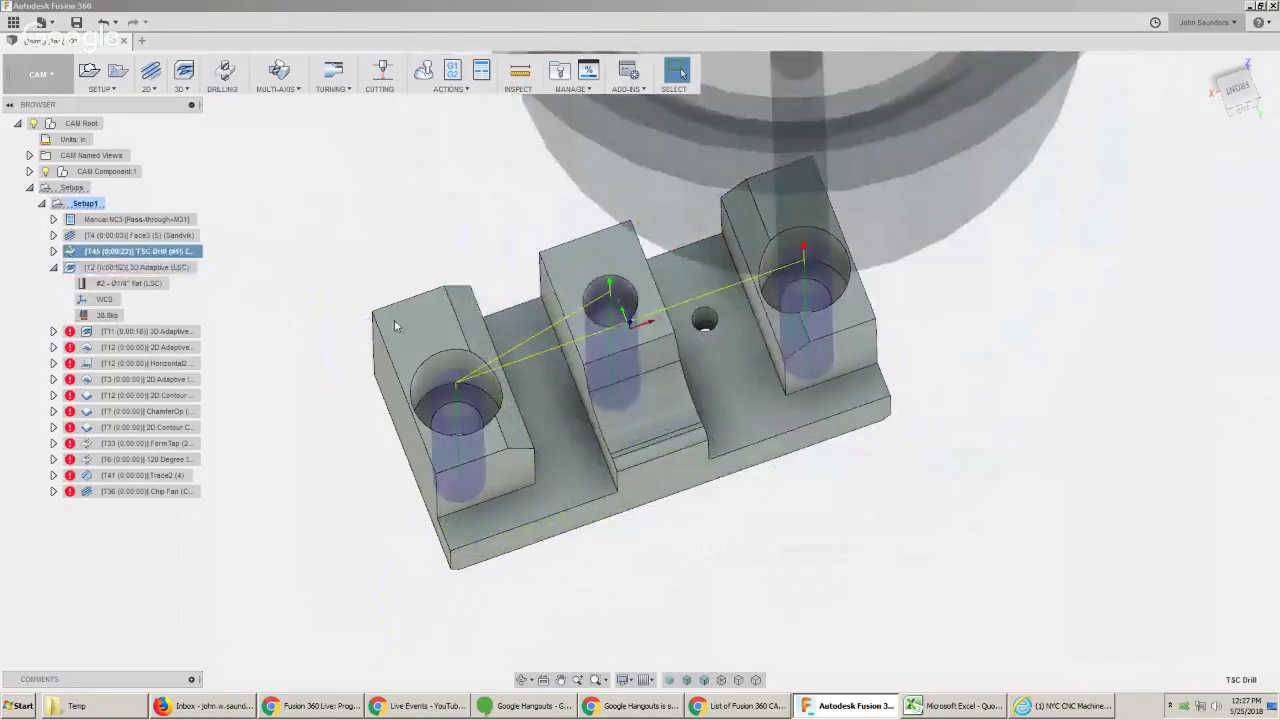
# Create a 2D Adaptive Clearing operation using the counterbore floors of the two outer blocks as pocket selections.
pyautogui.click(143, 268)
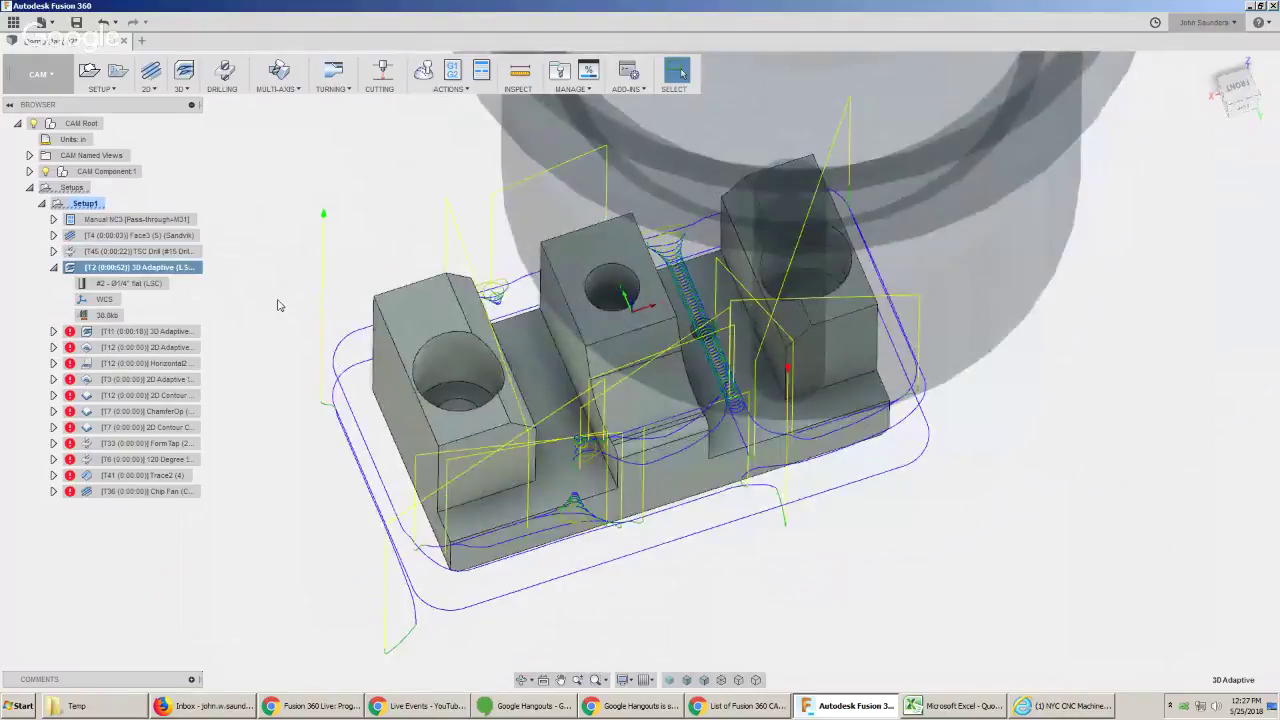
pyautogui.click(145, 92)
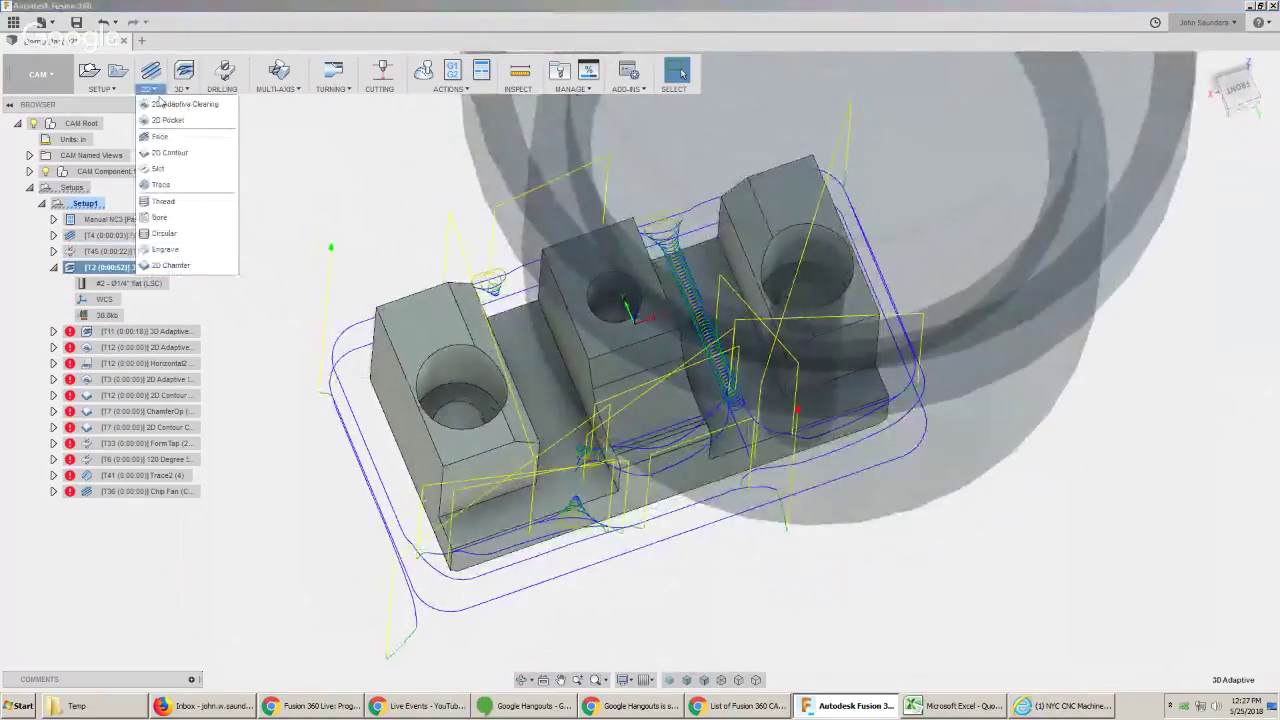
pyautogui.click(157, 102)
pyautogui.click(143, 270)
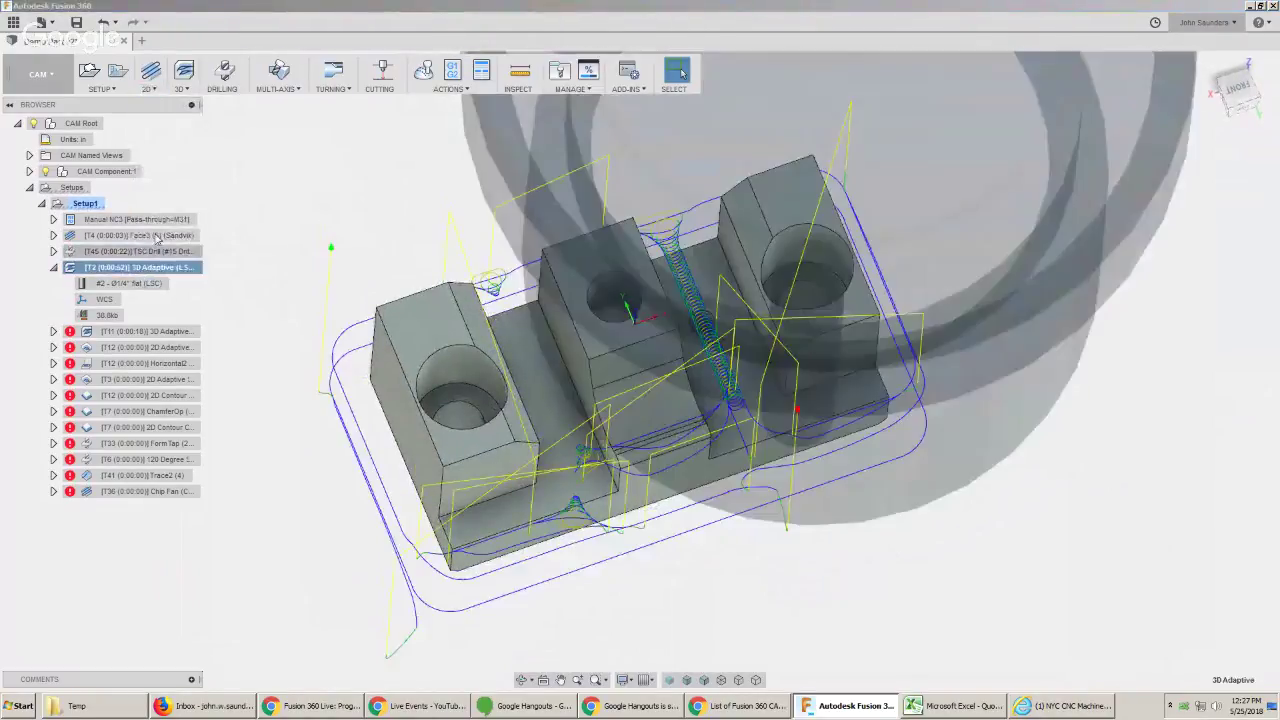
pyautogui.click(156, 94)
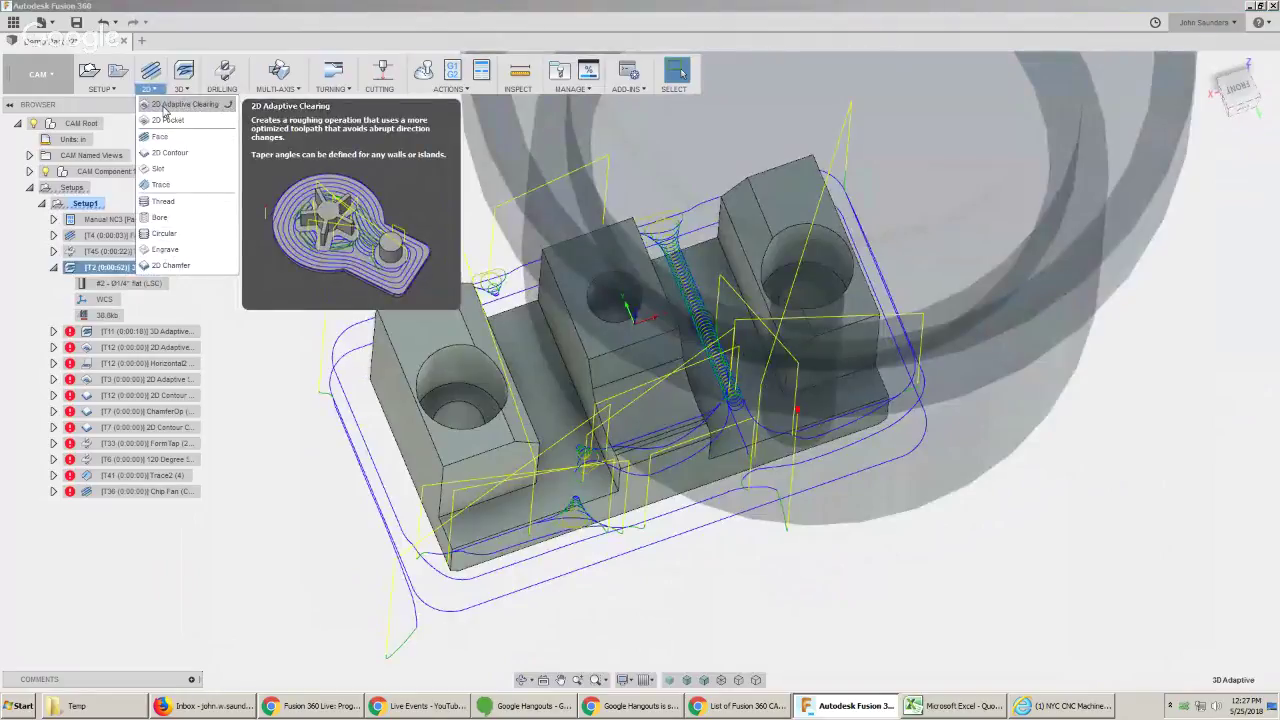
pyautogui.click(165, 108)
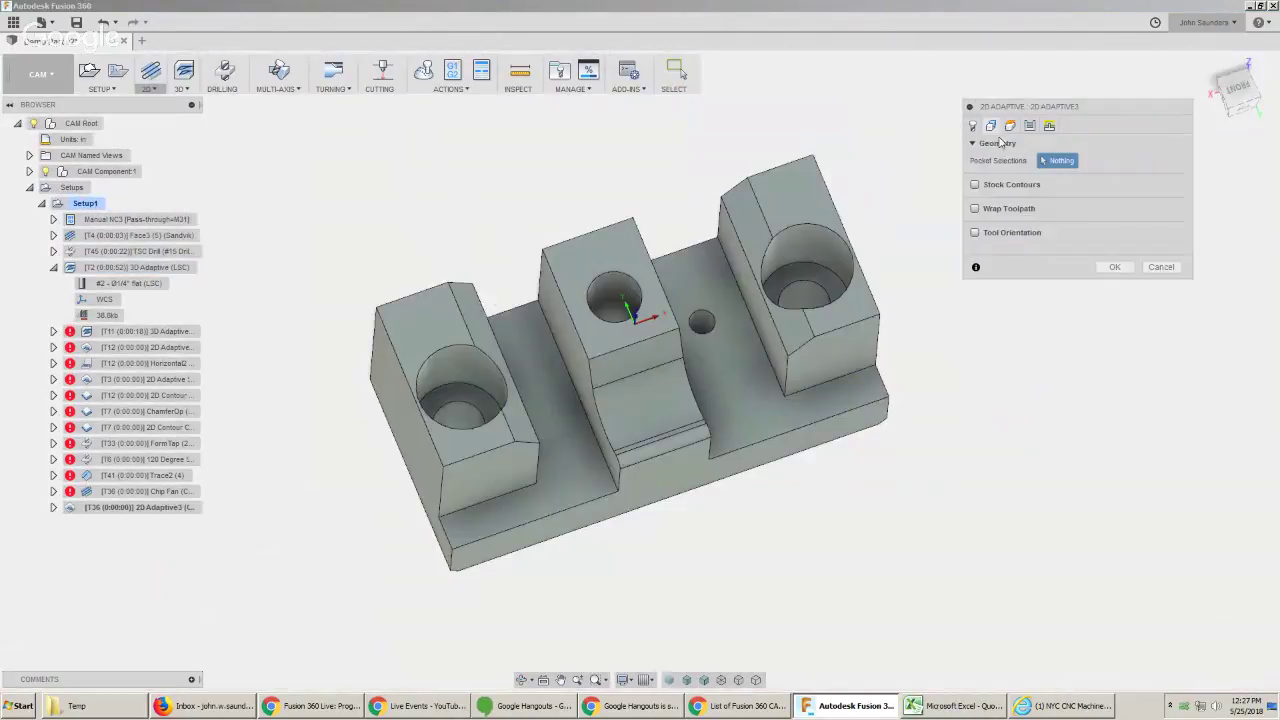
pyautogui.click(482, 404)
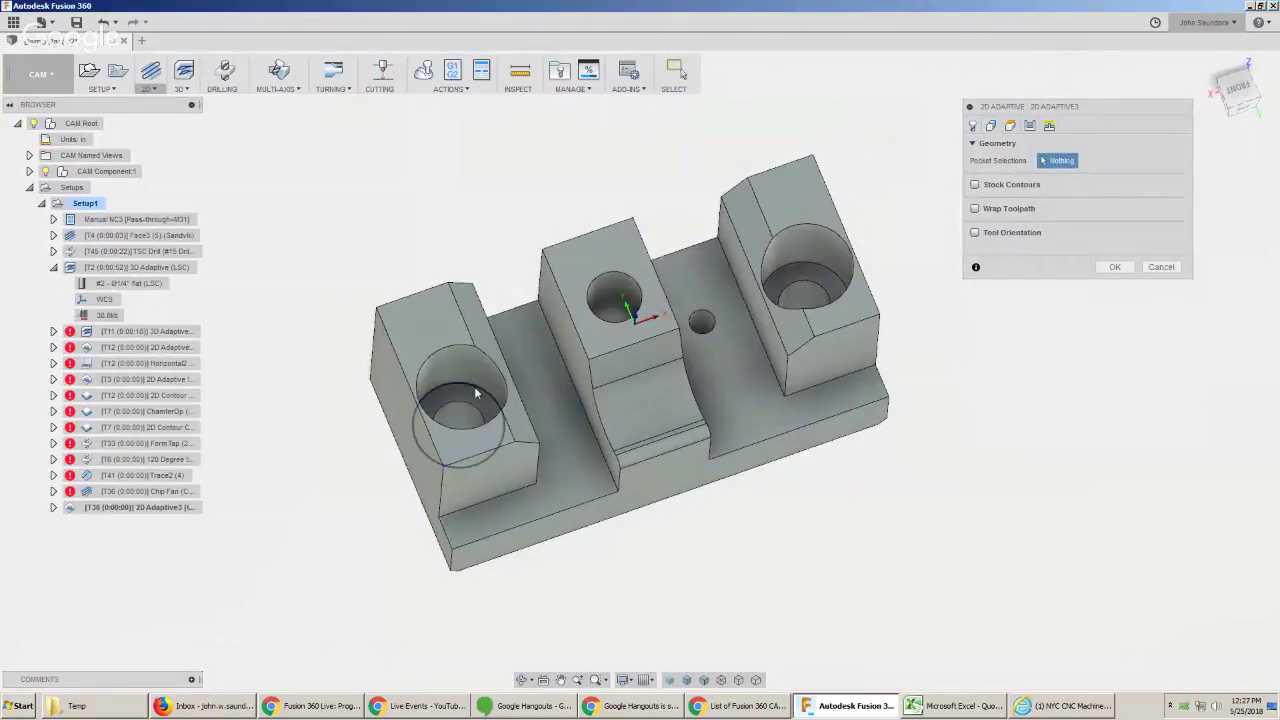
pyautogui.click(1080, 160)
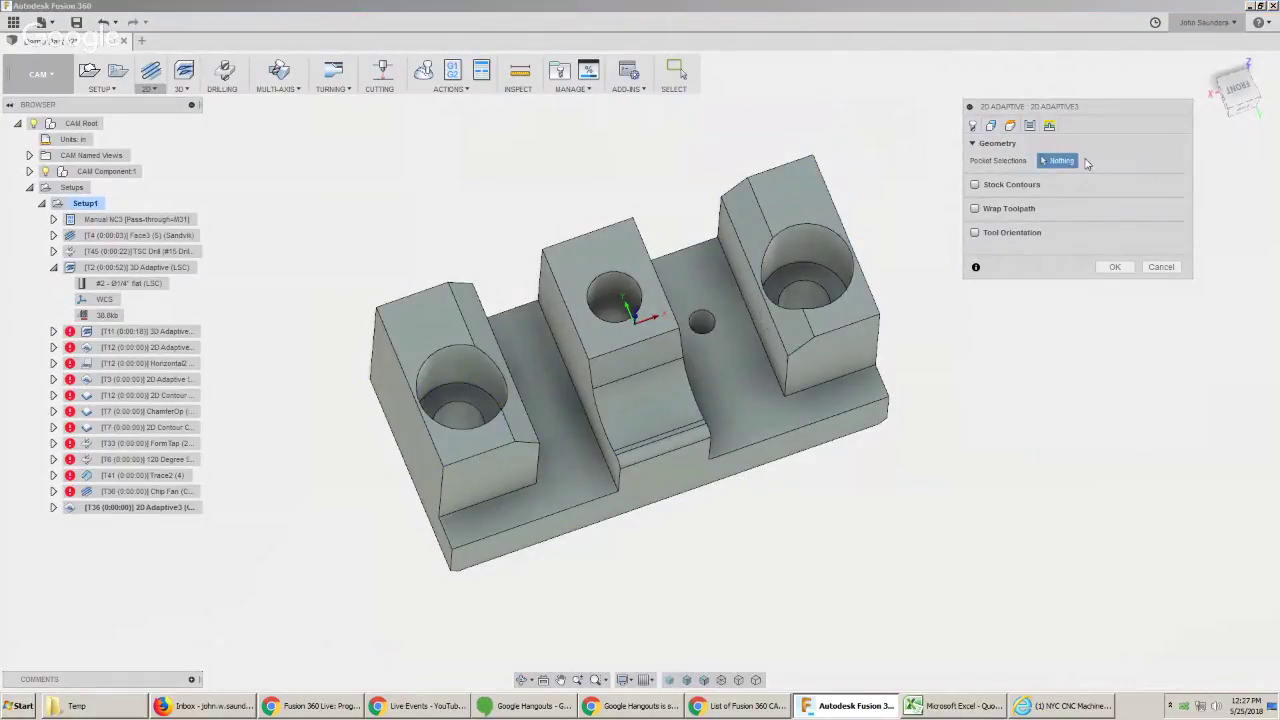
pyautogui.click(788, 266)
pyautogui.click(456, 386)
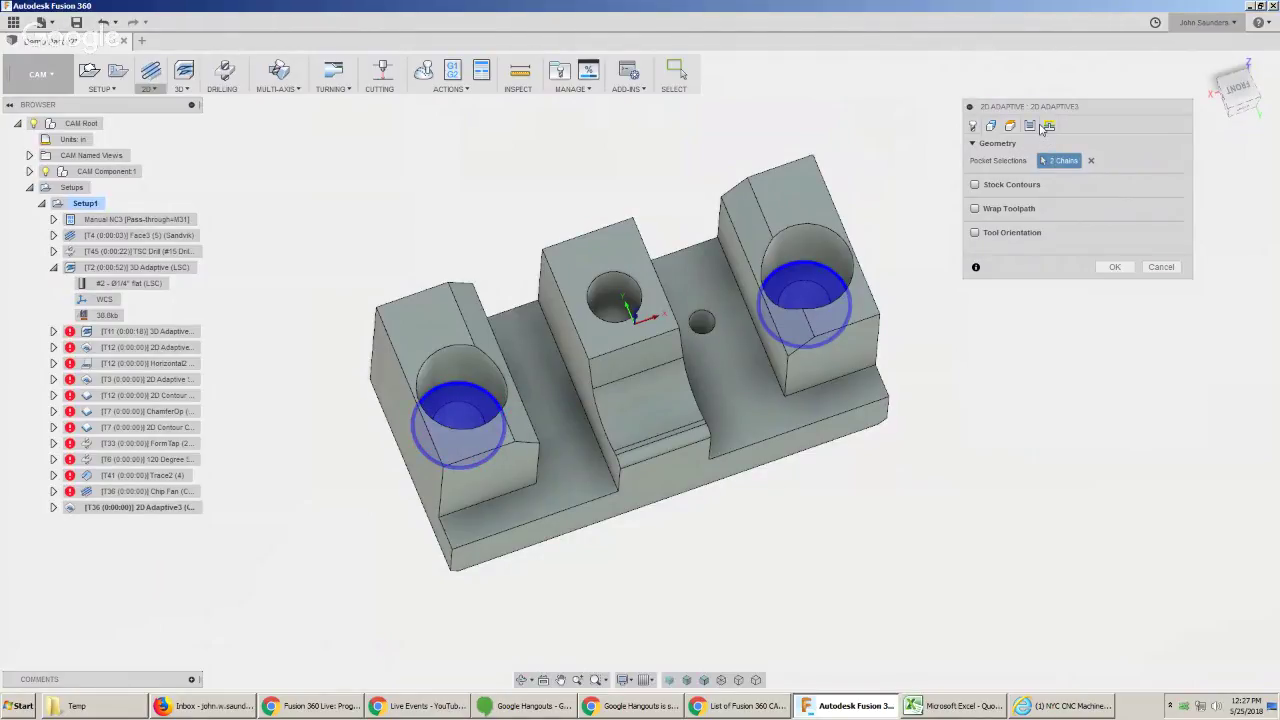
pyautogui.click(1029, 125)
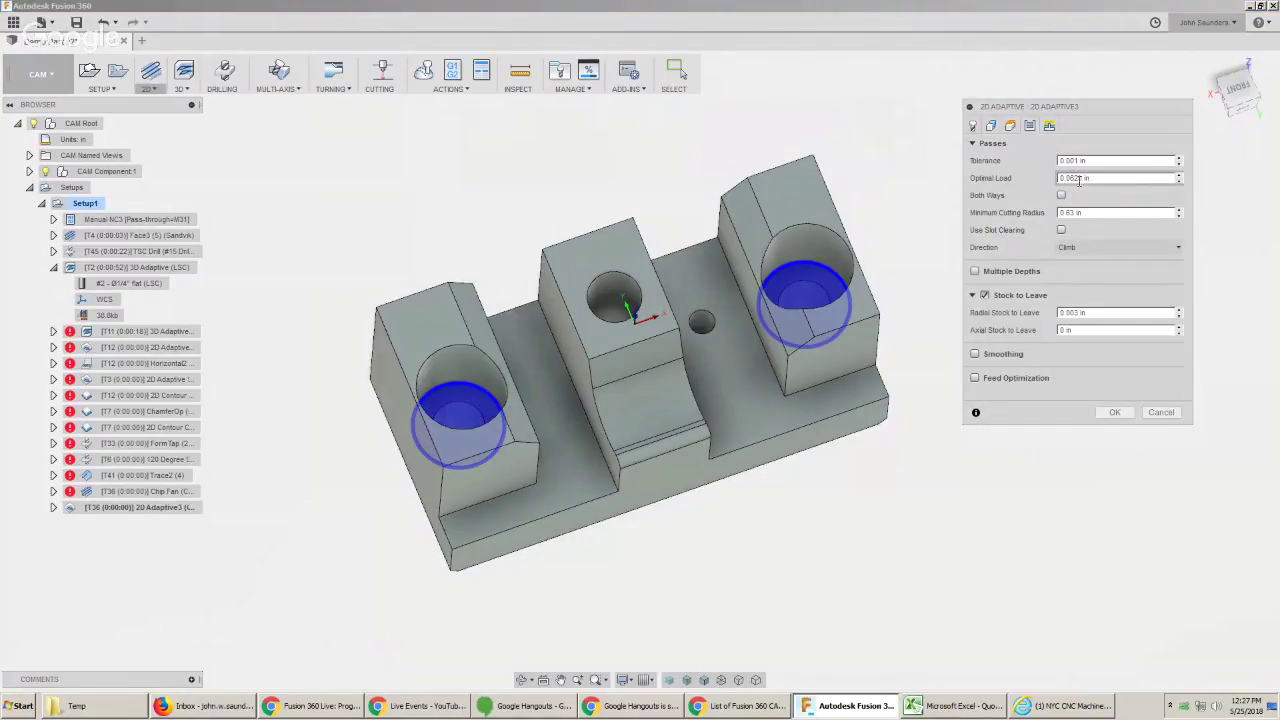
pyautogui.click(1109, 414)
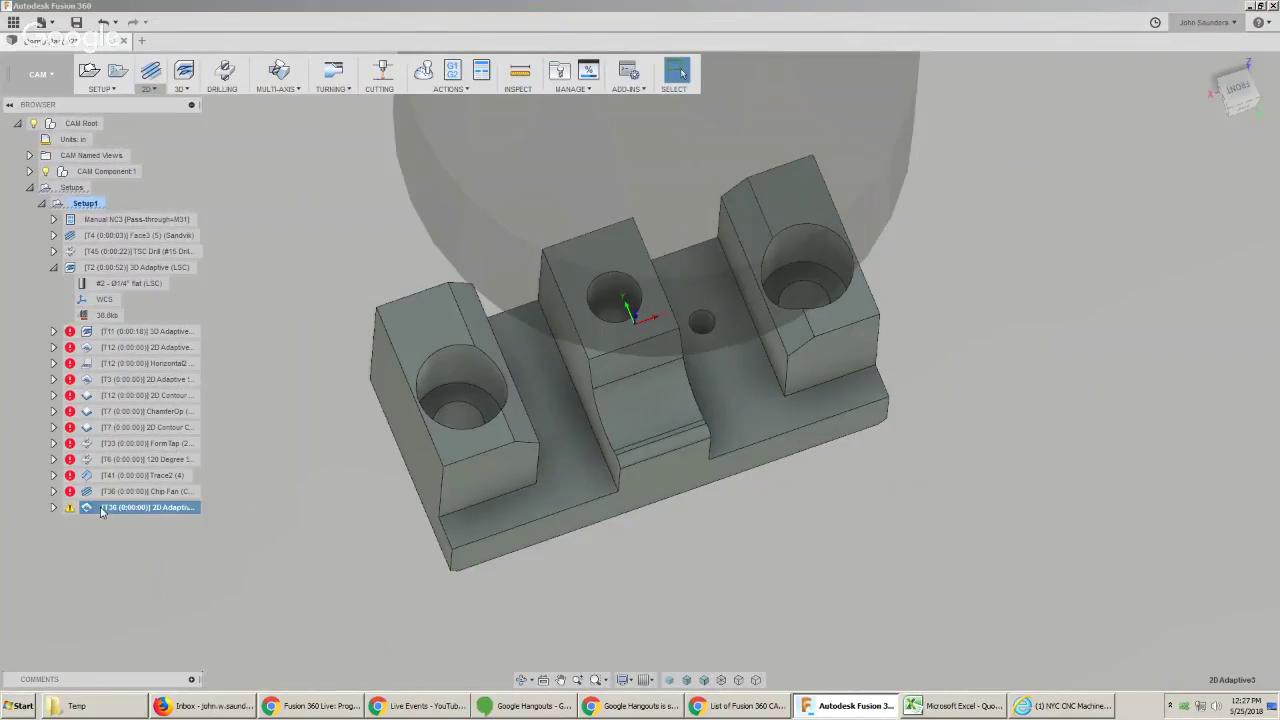
# Move the new 2D Adaptive operation ahead of TSC Drill and check its message log.
pyautogui.moveTo(101, 510); pyautogui.dragTo(122, 250)
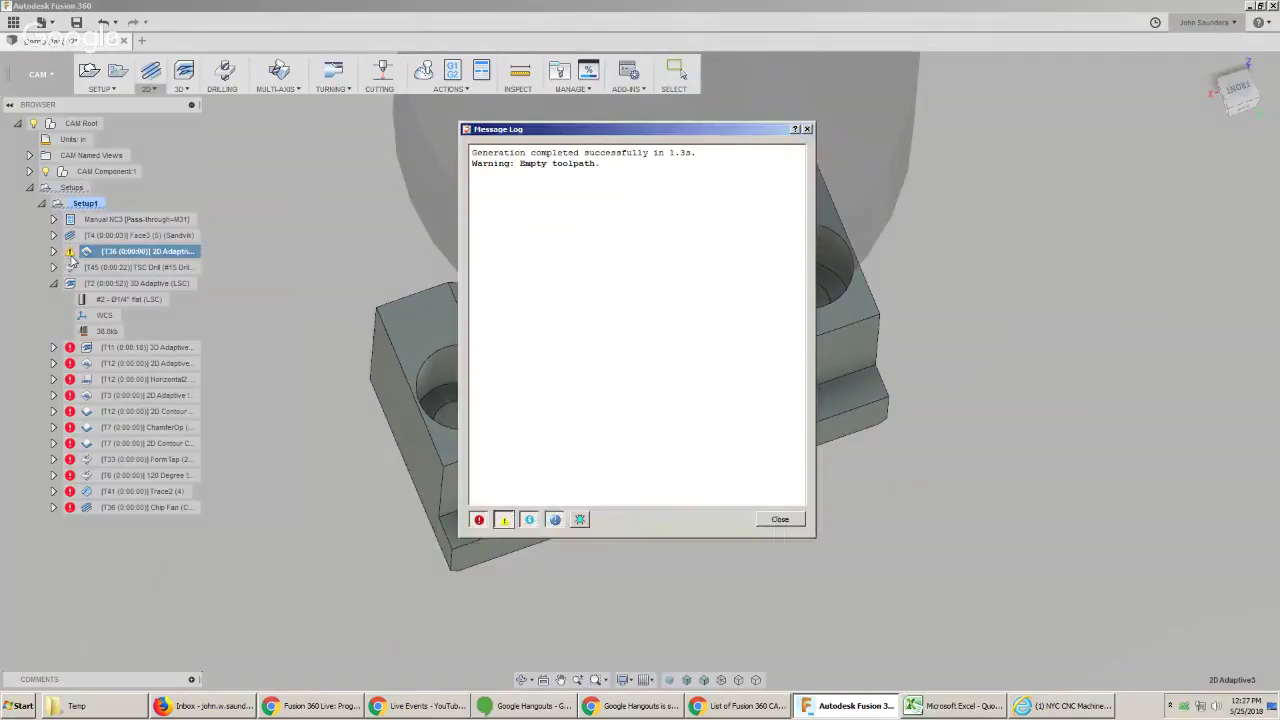
pyautogui.press('Escape')
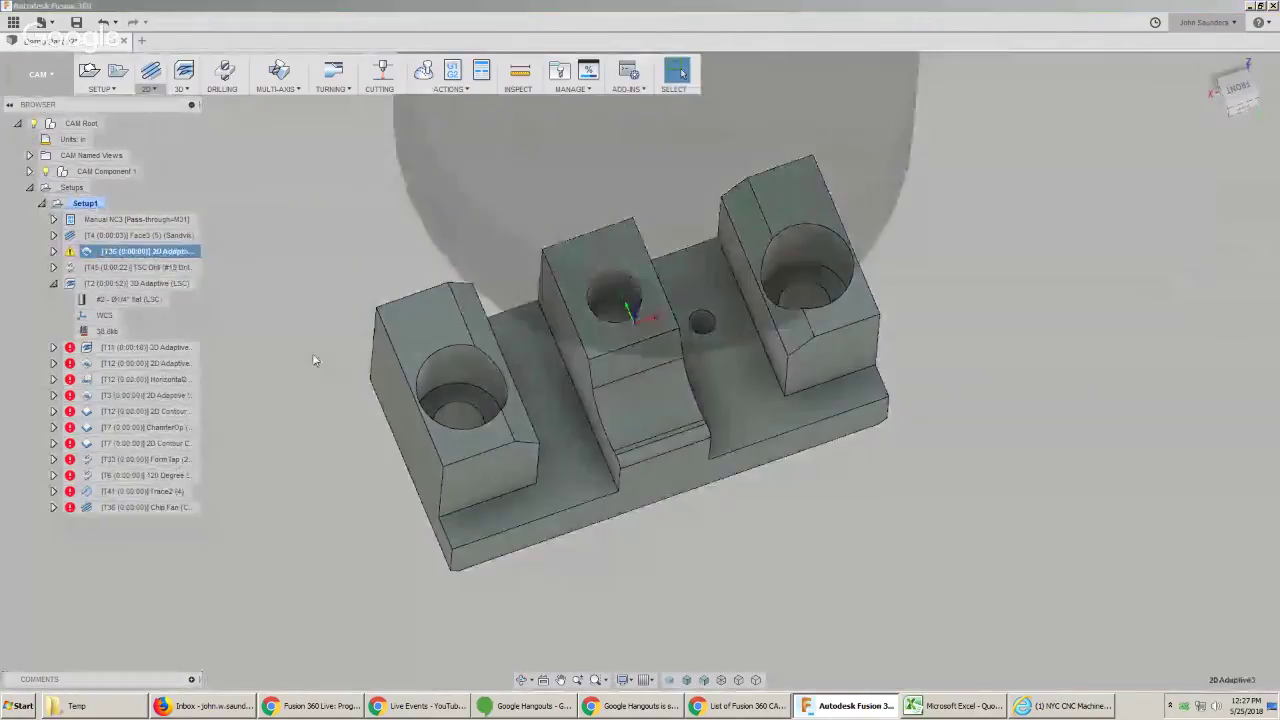
pyautogui.keyDown('shift'); pyautogui.moveTo(313, 355); pyautogui.dragTo(335, 324, button='middle'); pyautogui.keyUp('shift')
pyautogui.scroll(1, 336, 324)
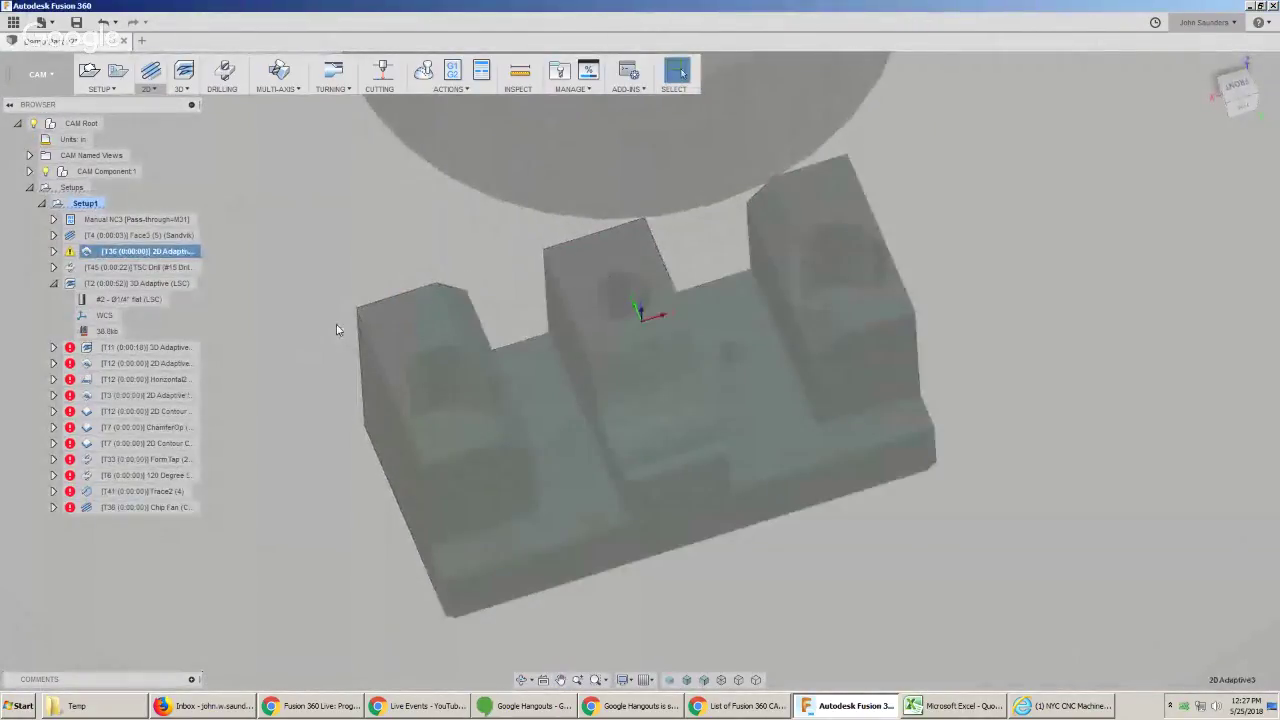
# Review the 2D Adaptive operation's tool, pocket geometry, passes and linking settings.
pyautogui.rightClick(155, 250)
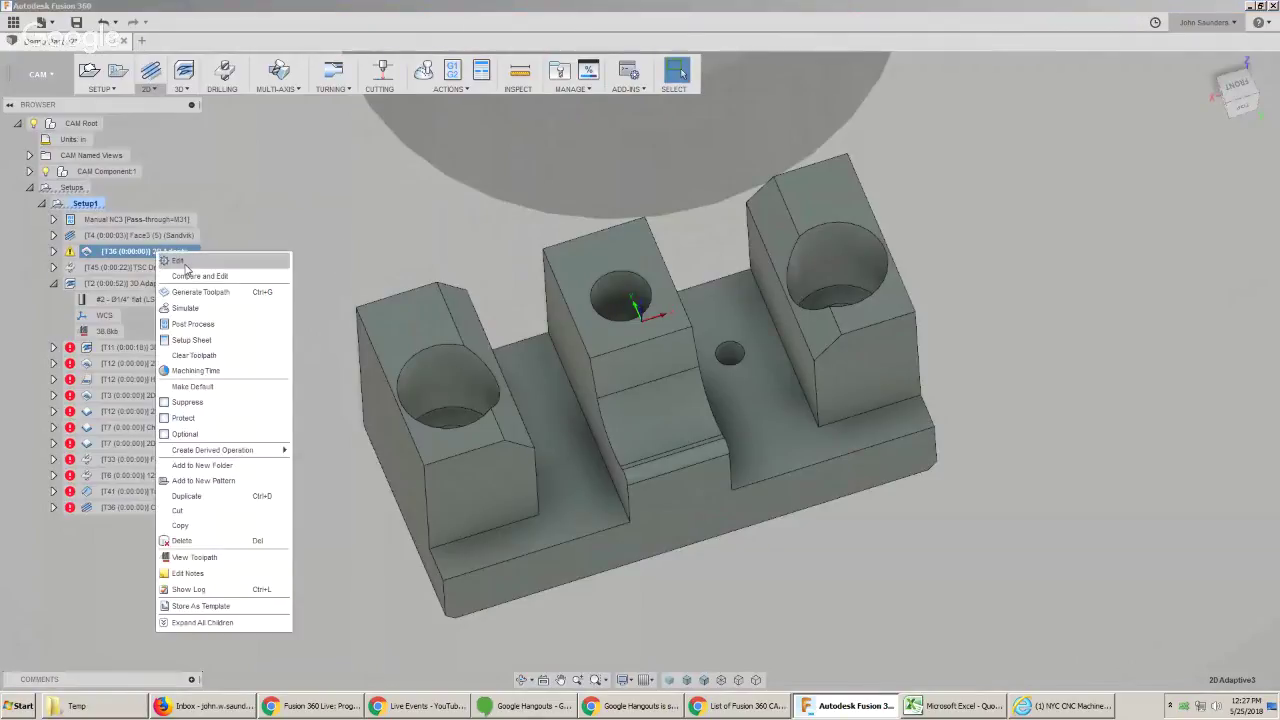
pyautogui.click(183, 263)
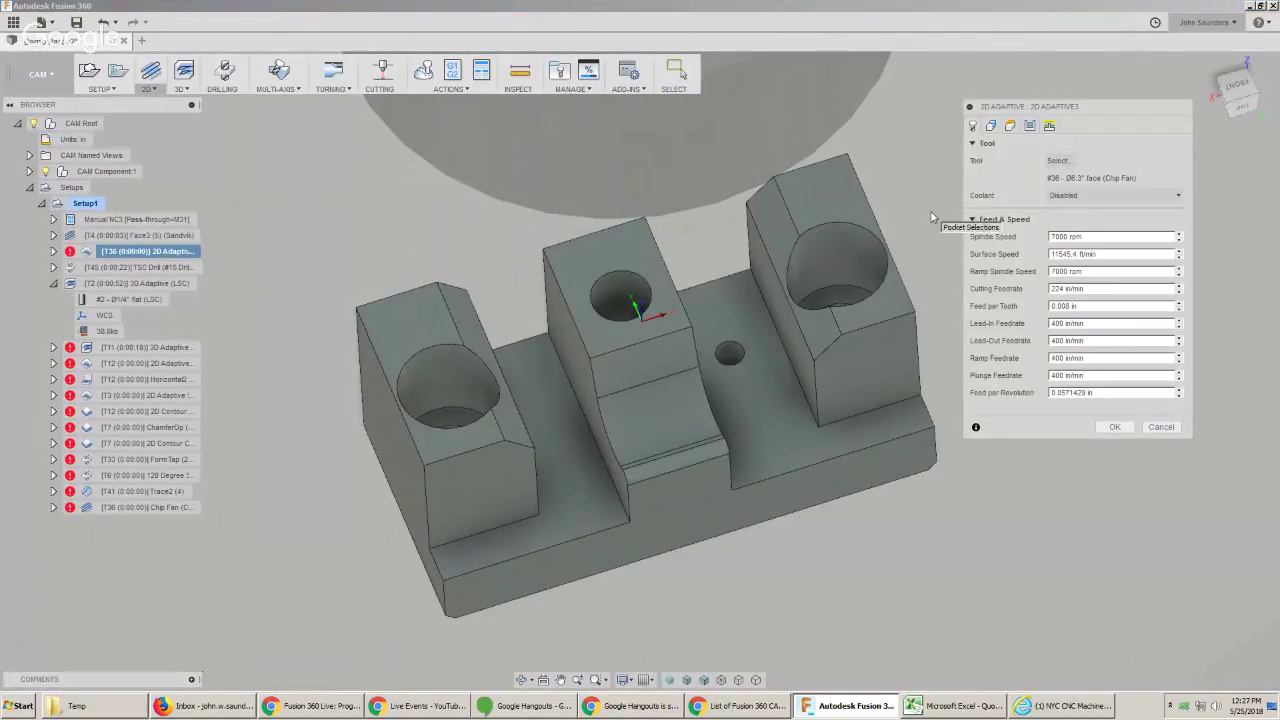
pyautogui.click(991, 126)
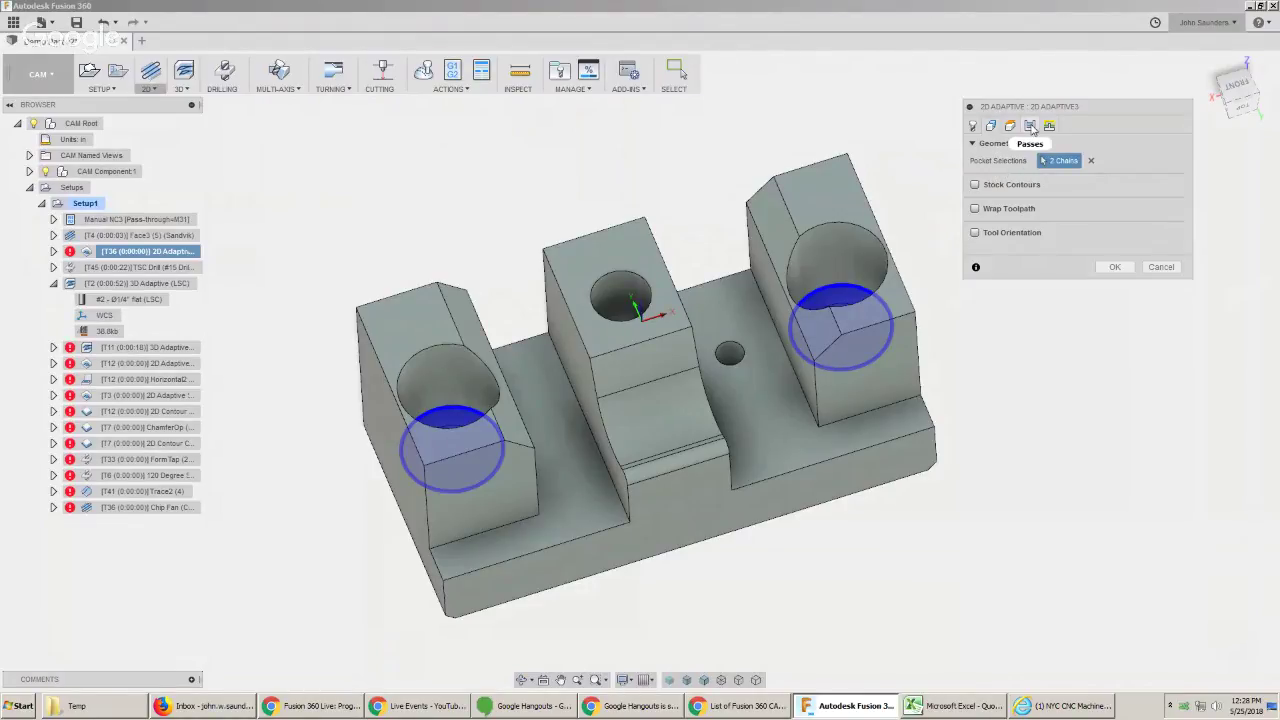
pyautogui.click(1030, 126)
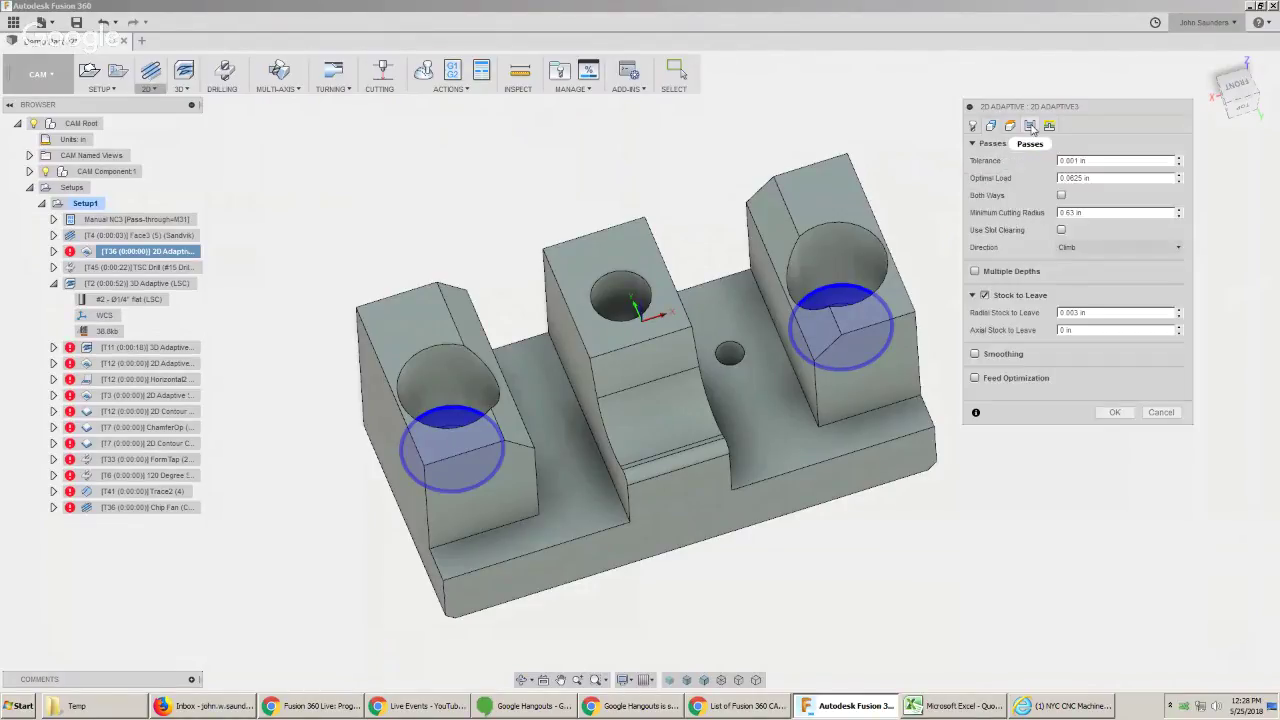
pyautogui.click(1049, 126)
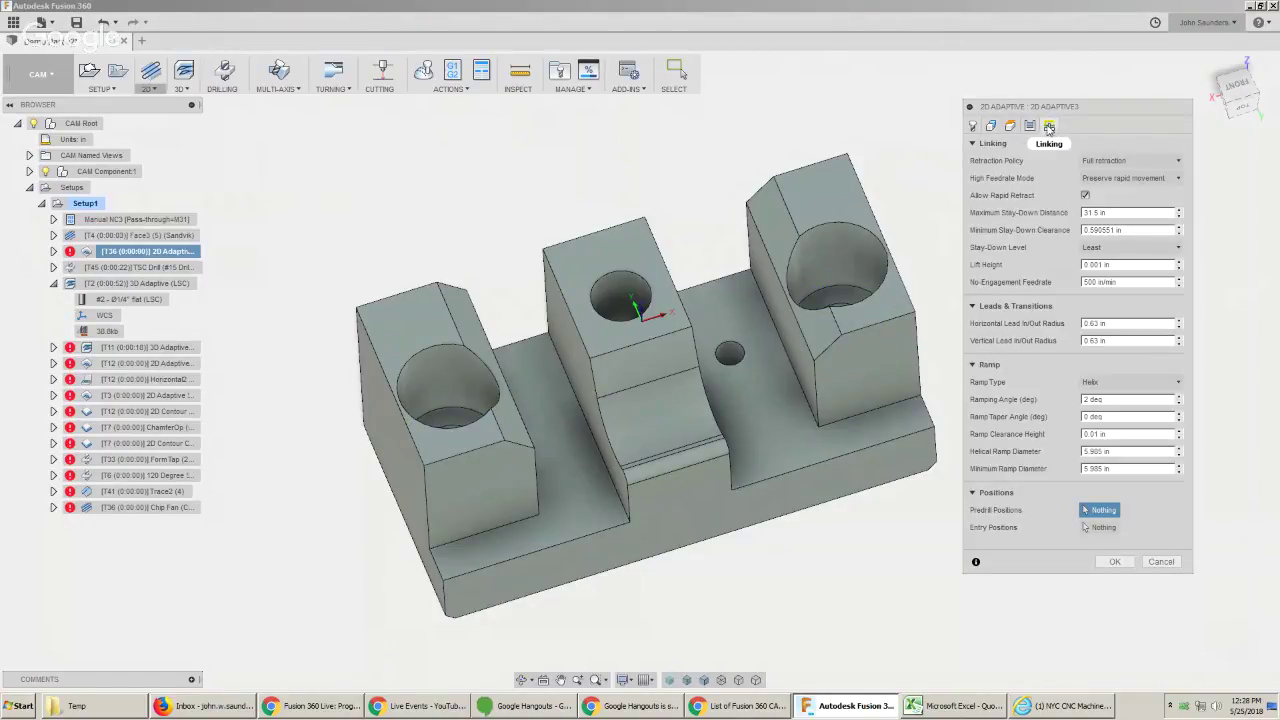
# Measure the diameter of the counterbore in the right outer block.
pyautogui.press('i')
pyautogui.click(836, 338)
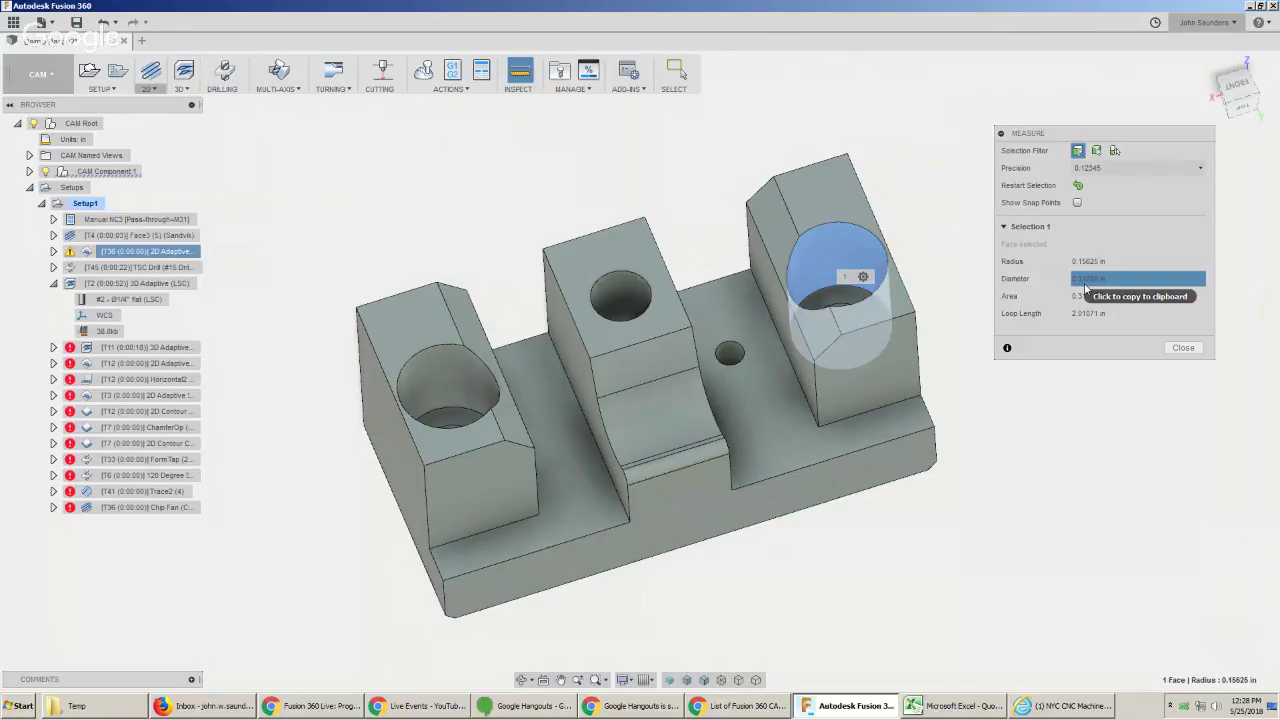
pyautogui.click(1183, 347)
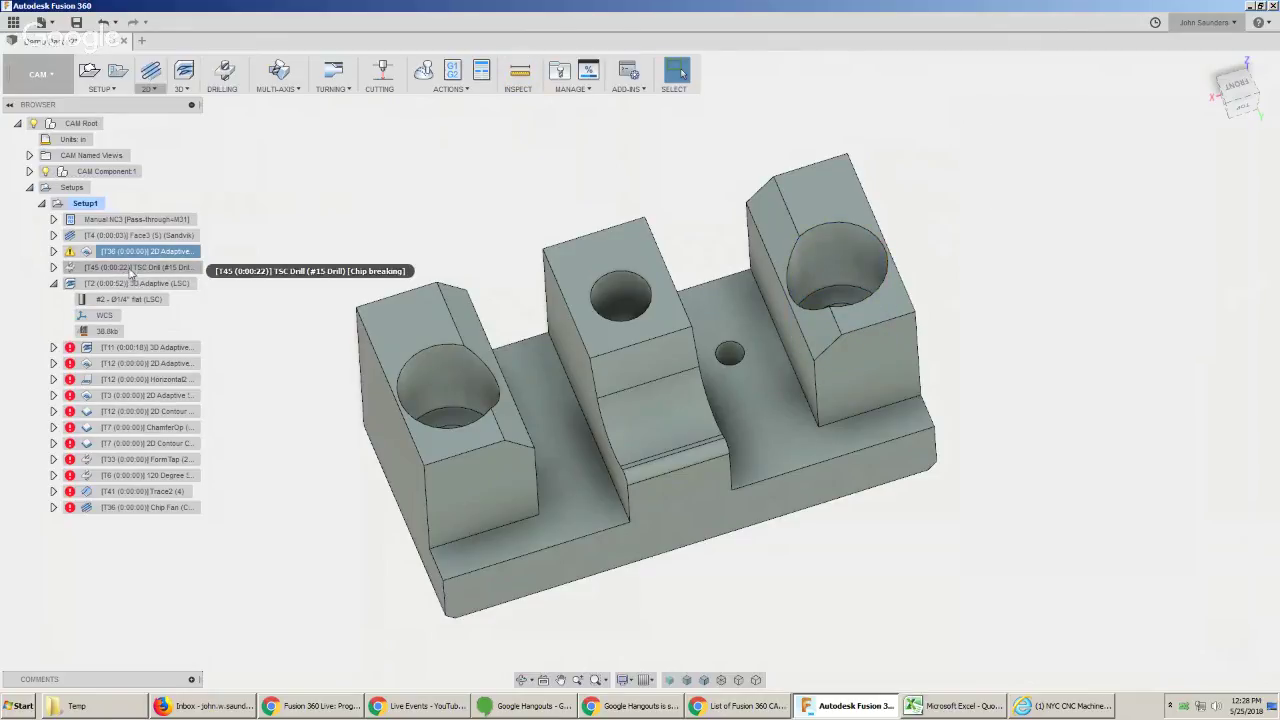
# Change the 2D Adaptive operation's tool to #2, the Ø1/4" flat (LSC), and check its message log.
pyautogui.rightClick(134, 253)
pyautogui.click(148, 262)
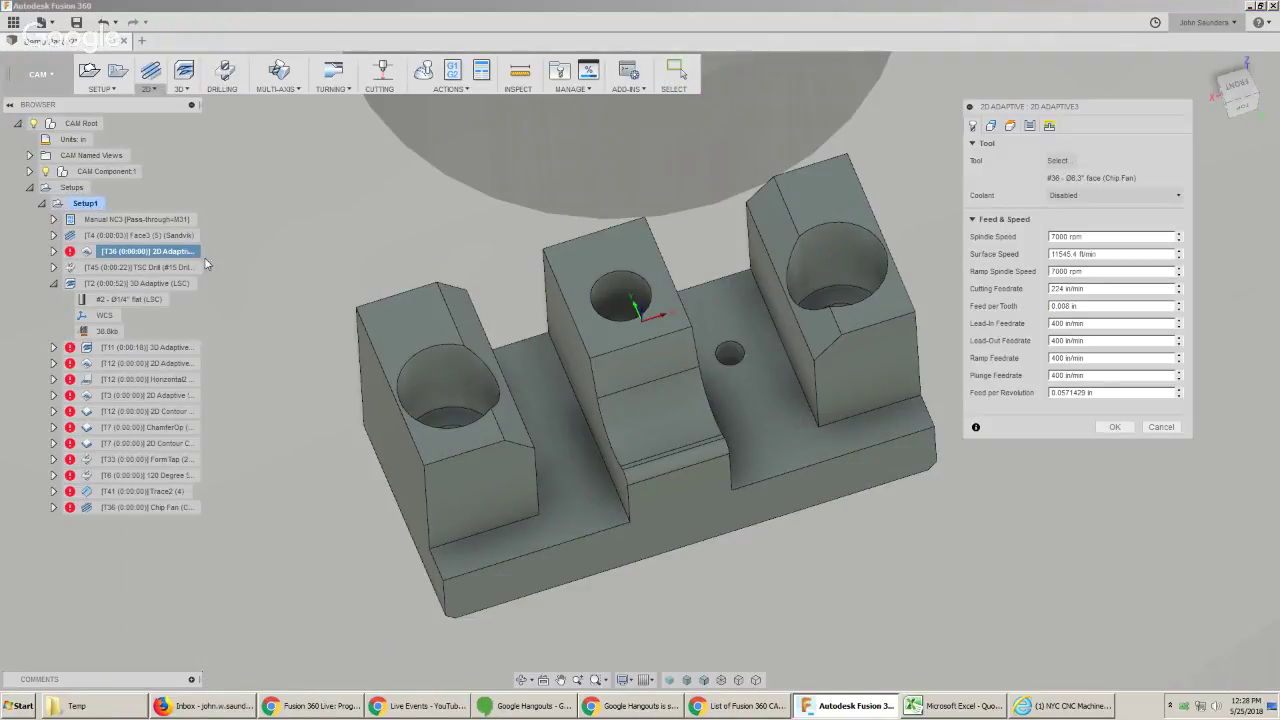
pyautogui.click(1062, 168)
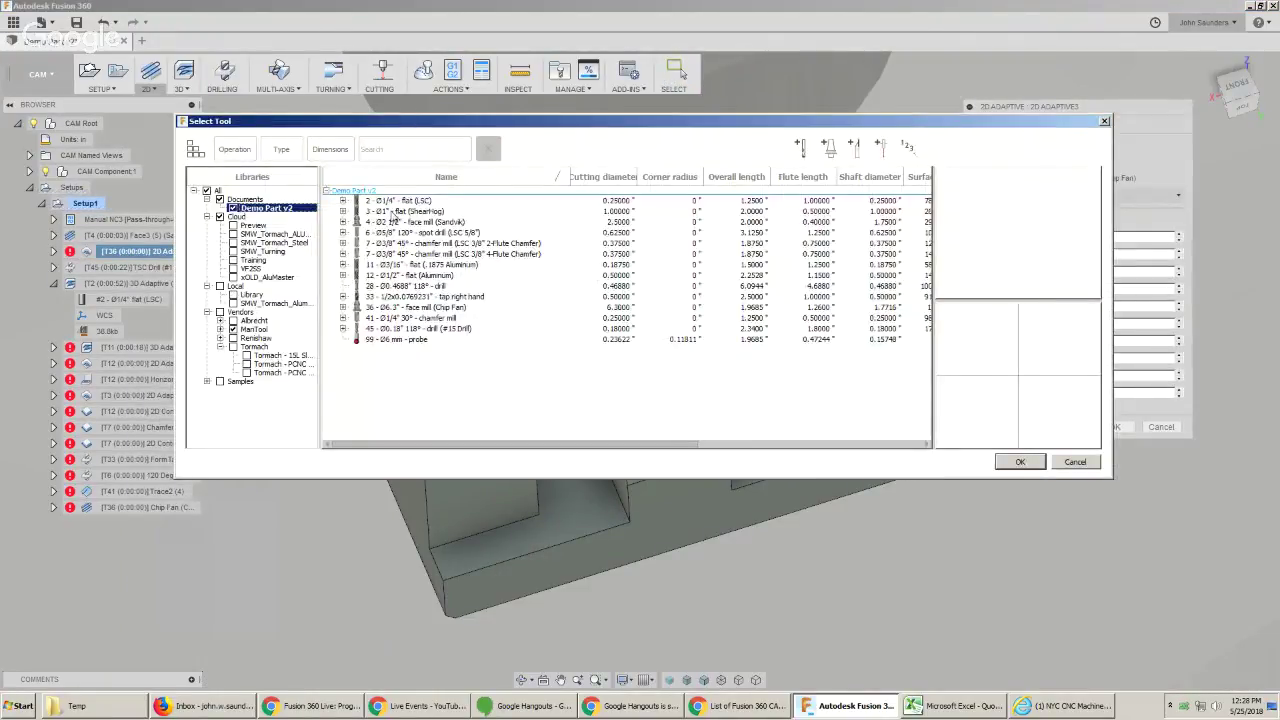
pyautogui.doubleClick(388, 200)
pyautogui.click(1114, 426)
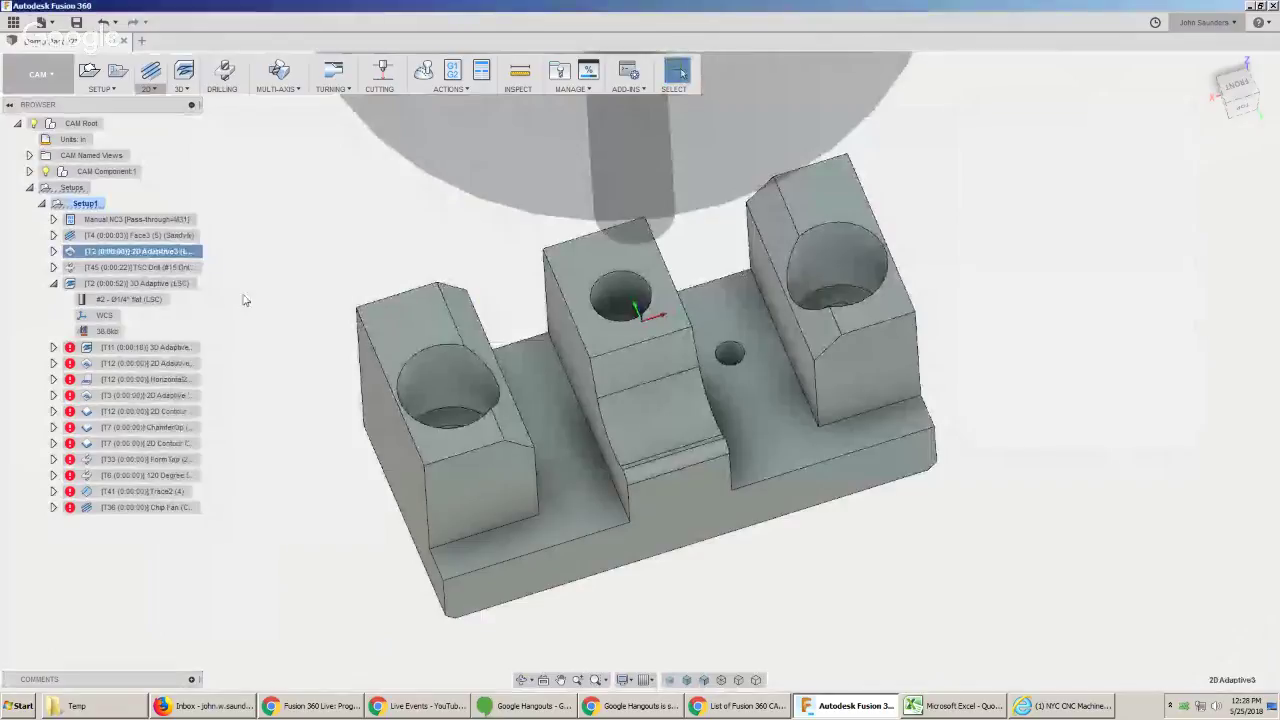
pyautogui.click(78, 252)
pyautogui.press('Escape')
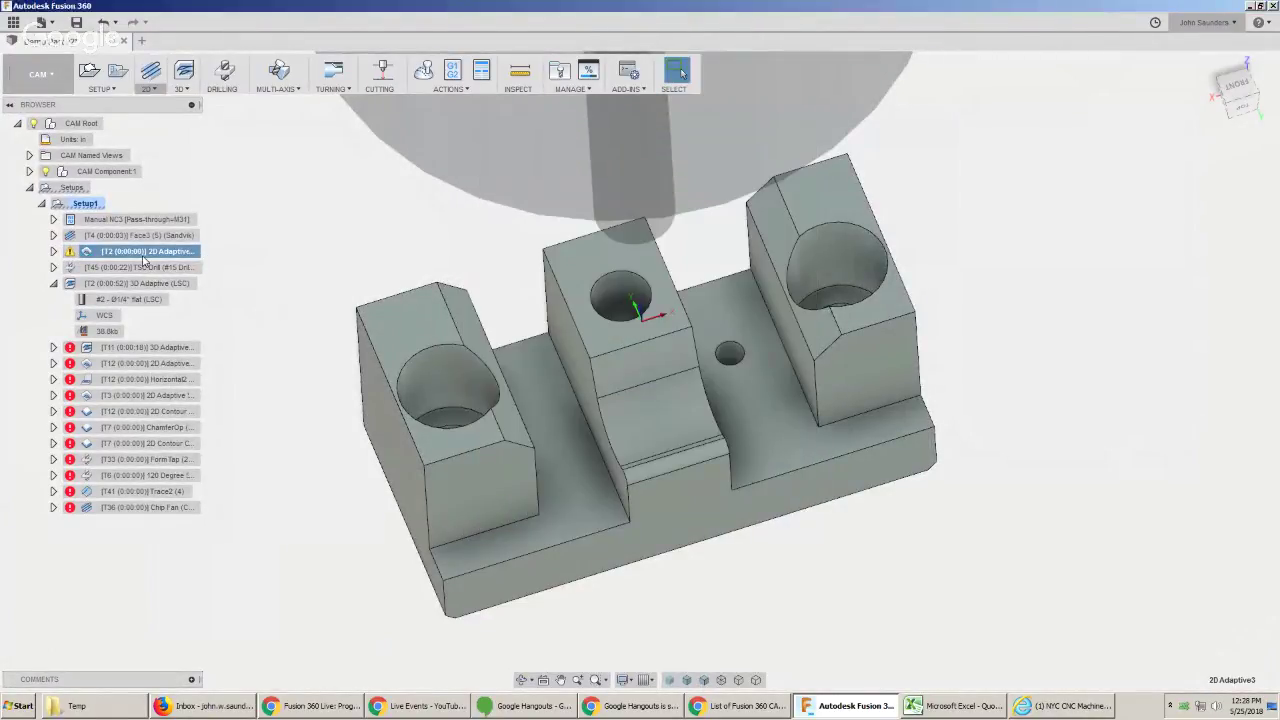
# Reduce the 2D Adaptive operation's helical ramp diameter and check the toolpath's message log.
pyautogui.rightClick(141, 257)
pyautogui.click(165, 266)
pyautogui.click(1049, 126)
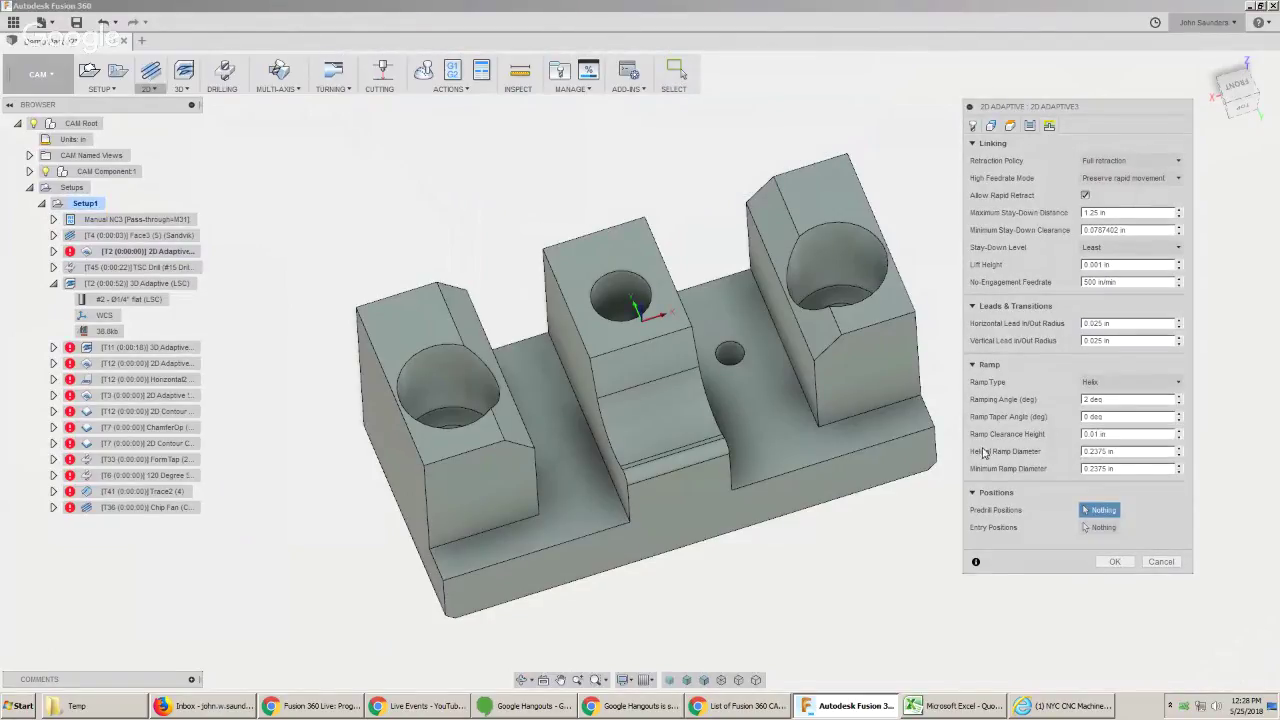
pyautogui.click(1162, 452)
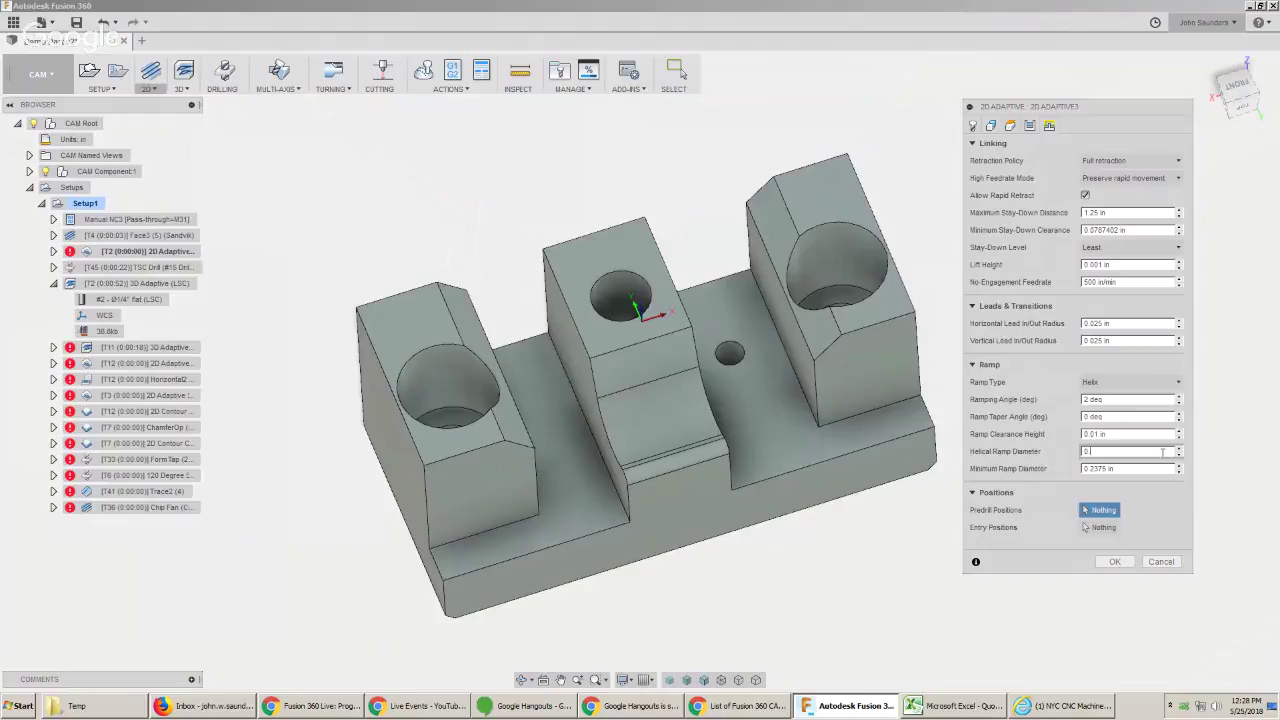
pyautogui.click(1114, 561)
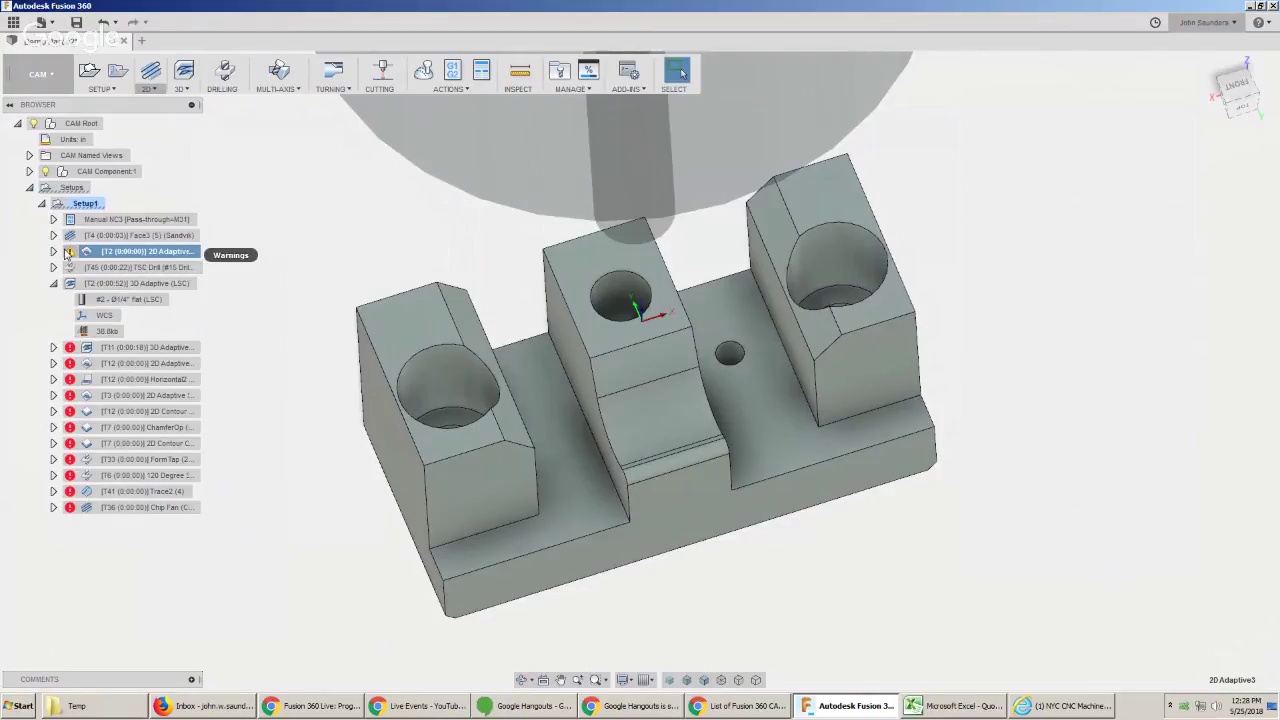
pyautogui.click(70, 252)
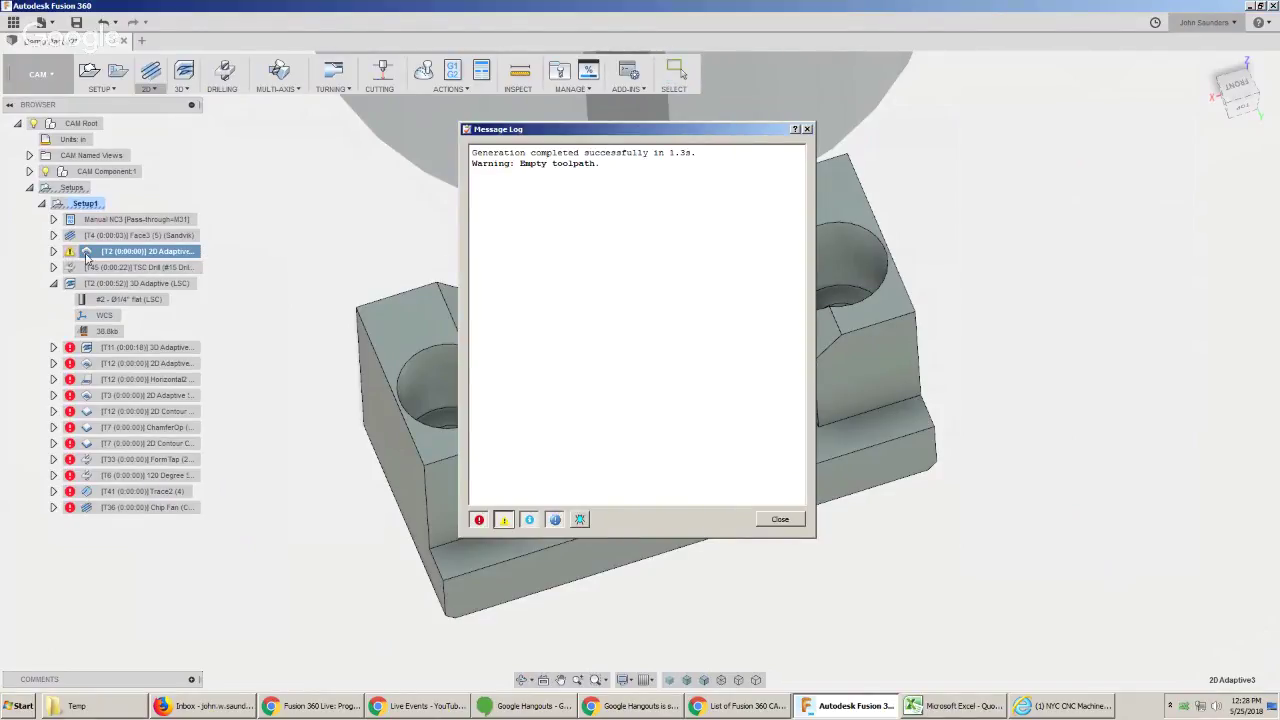
pyautogui.press('Escape')
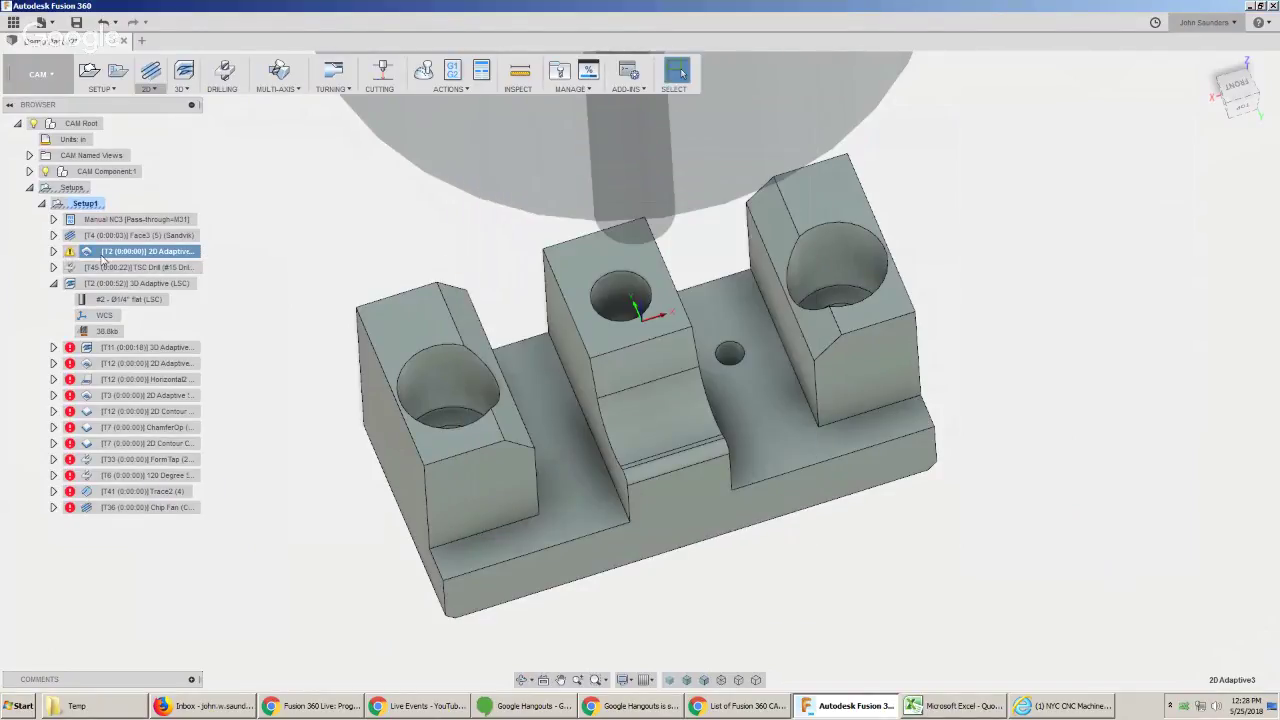
# Limit the 2D Adaptive operation's pocket selections to the left outer block's counterbore floor.
pyautogui.click(128, 253)
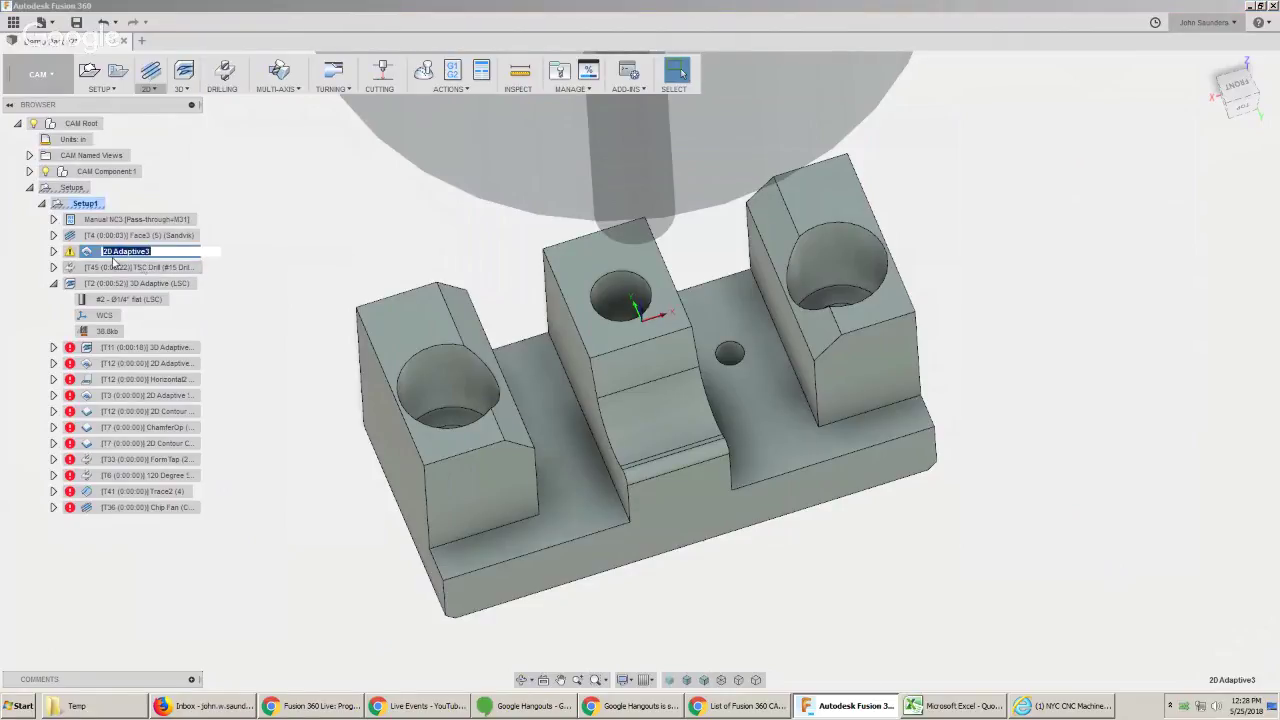
pyautogui.rightClick(86, 253)
pyautogui.click(112, 262)
pyautogui.click(991, 125)
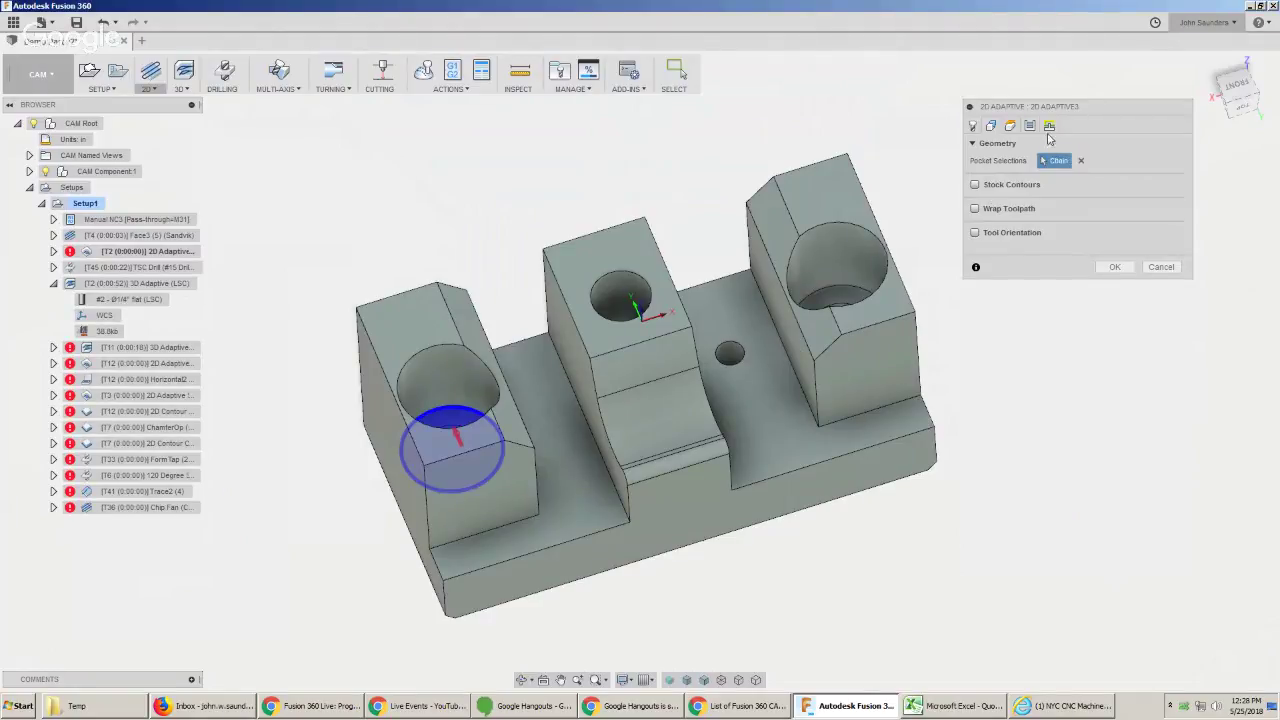
# Set the 2D Adaptive operation's helical ramp diameter to 0.001 in and check its message log.
pyautogui.click(1049, 125)
pyautogui.click(1138, 452)
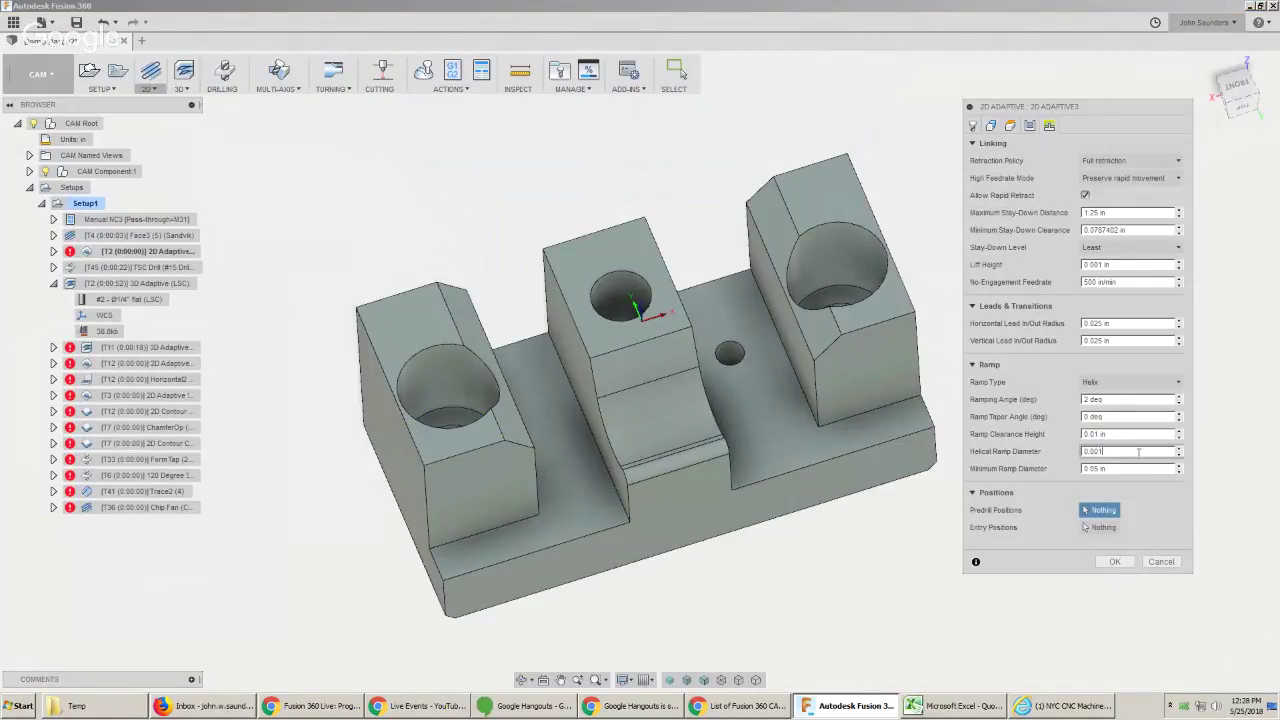
pyautogui.click(991, 125)
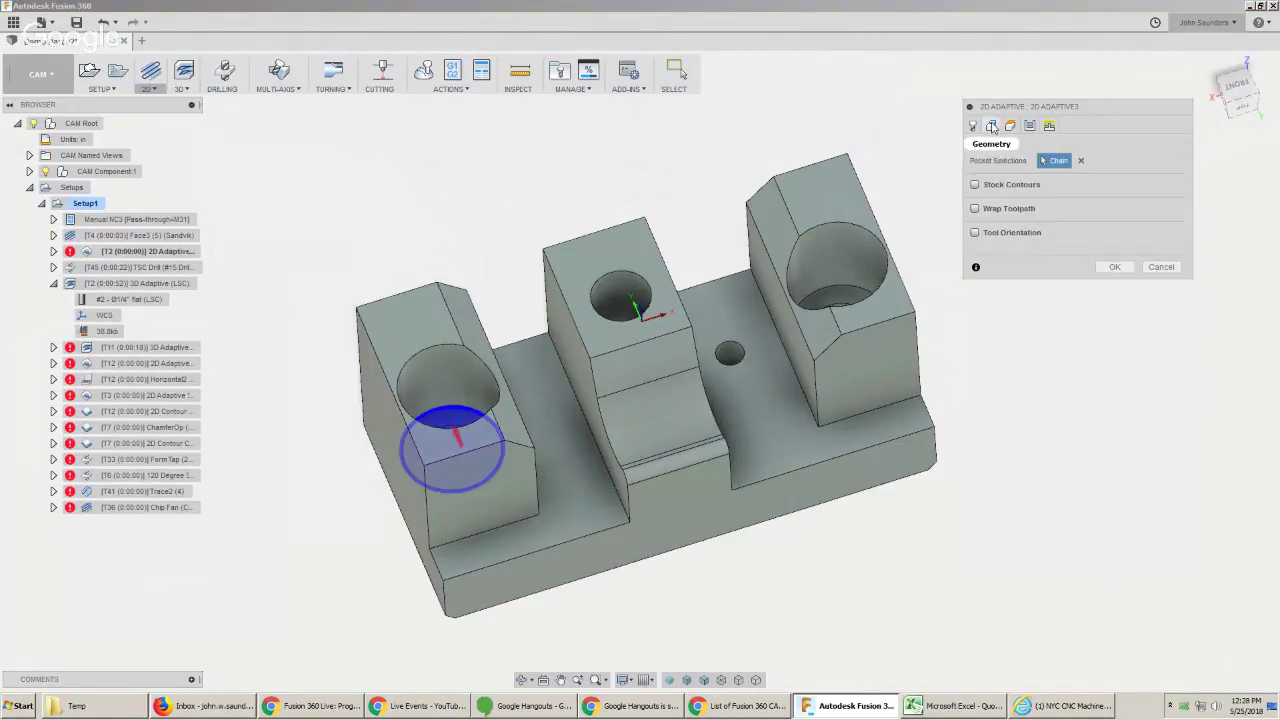
pyautogui.click(1113, 268)
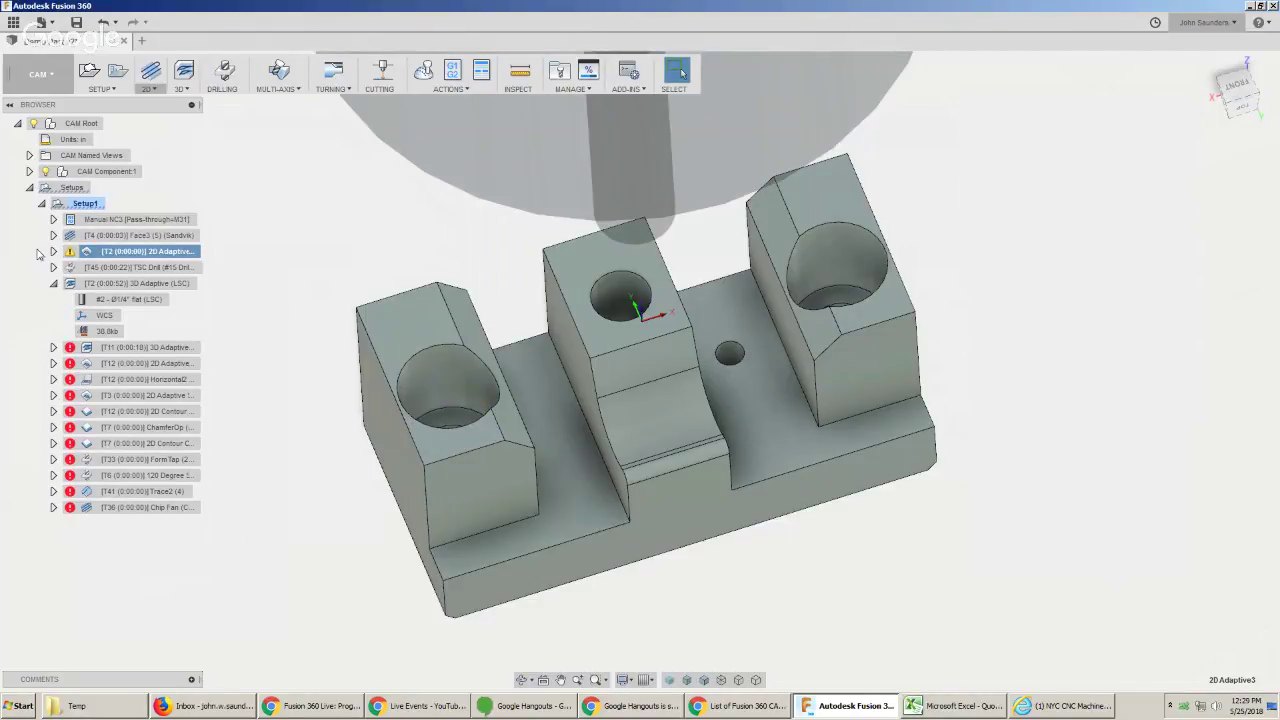
pyautogui.click(69, 252)
pyautogui.press('Escape')
# Change the 2D Adaptive operation's tool to #11, the Ø3/16" flat (.1875 Aluminum), and inspect the resulting toolpath in the counterbore.
pyautogui.rightClick(142, 251)
pyautogui.click(198, 262)
pyautogui.click(1062, 170)
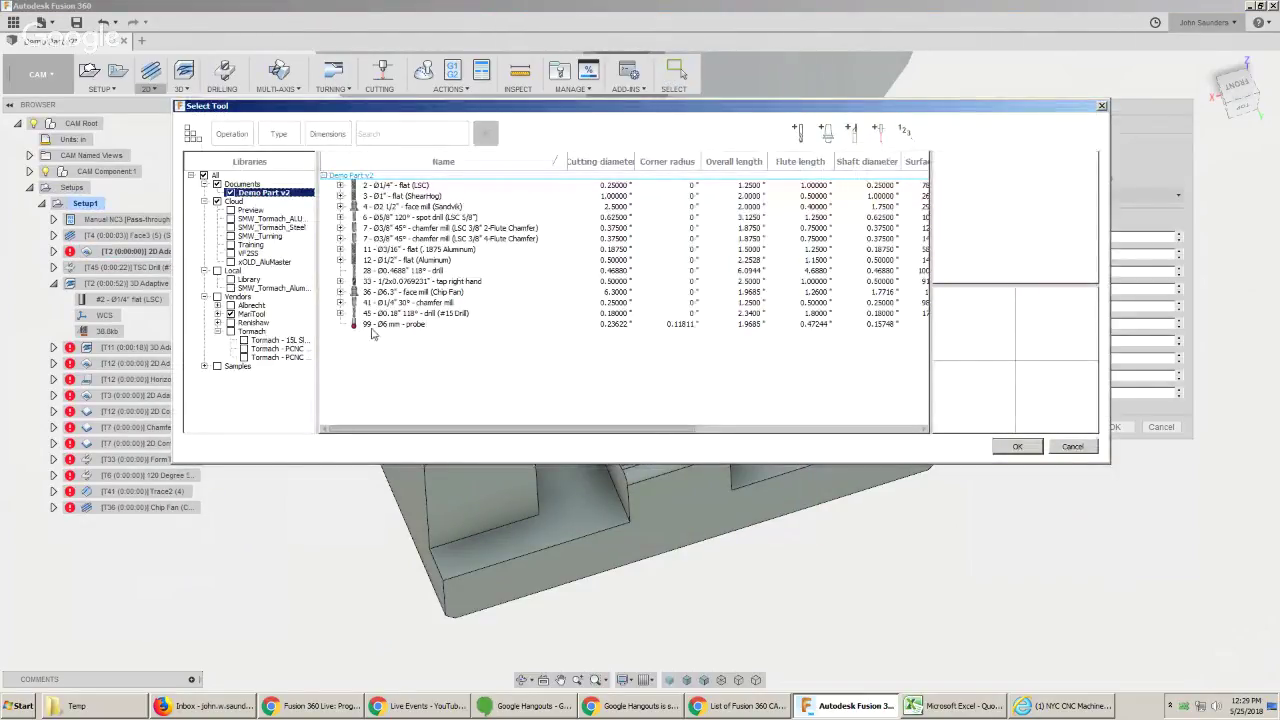
pyautogui.doubleClick(402, 251)
pyautogui.click(1116, 427)
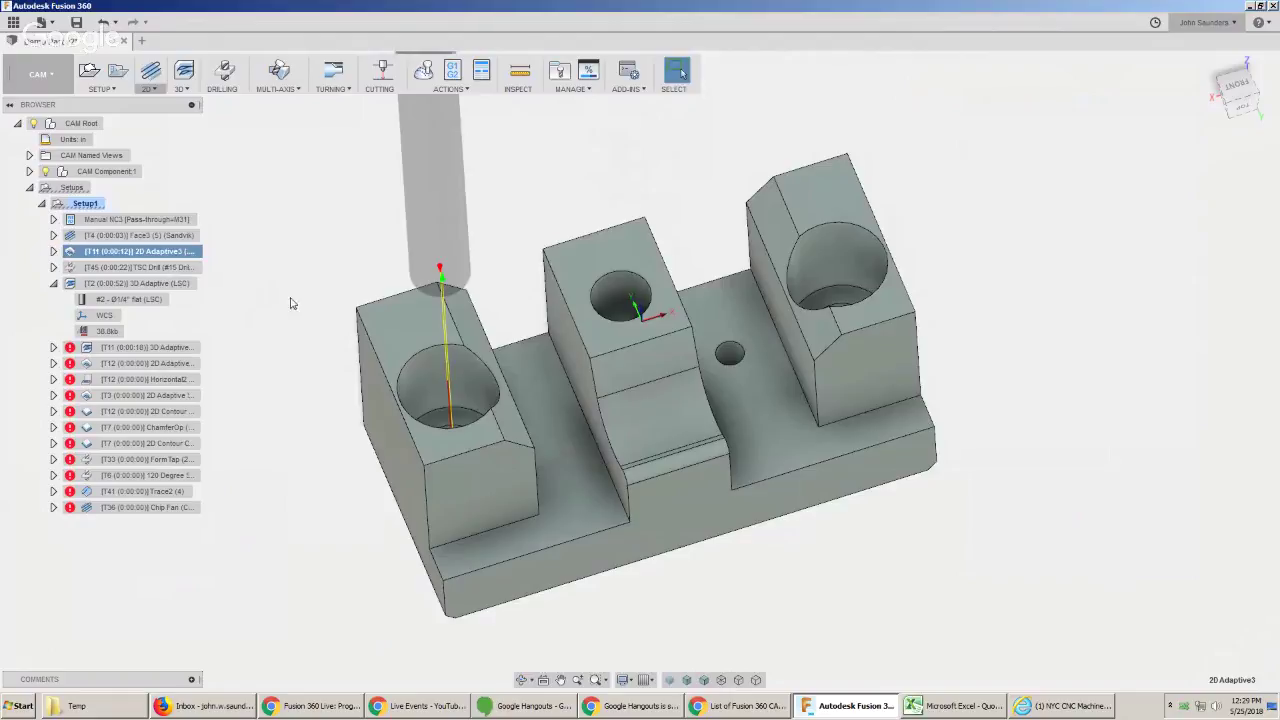
pyautogui.moveTo(291, 303)
pyautogui.keyDown('shift'); pyautogui.mouseDown(button='middle')
pyautogui.moveTo(301, 331)
pyautogui.moveTo(296, 306)
pyautogui.mouseUp(button='middle'); pyautogui.keyUp('shift')
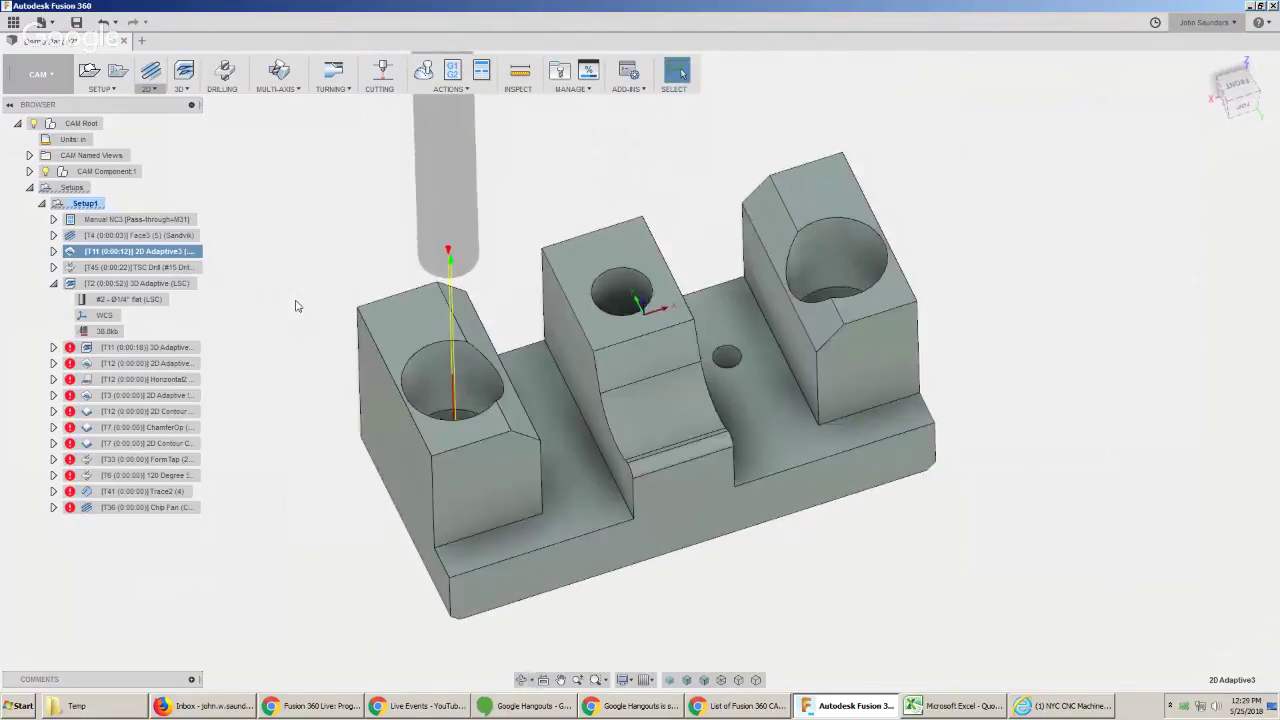
pyautogui.scroll(3, 336, 370)
pyautogui.keyDown('shift'); pyautogui.moveTo(372, 411); pyautogui.dragTo(372, 449, button='middle'); pyautogui.keyUp('shift')
# Switch the 2D Adaptive operation's tool to #2, the Ø1/4" flat (LSC), and enable smoothing.
pyautogui.rightClick(177, 253)
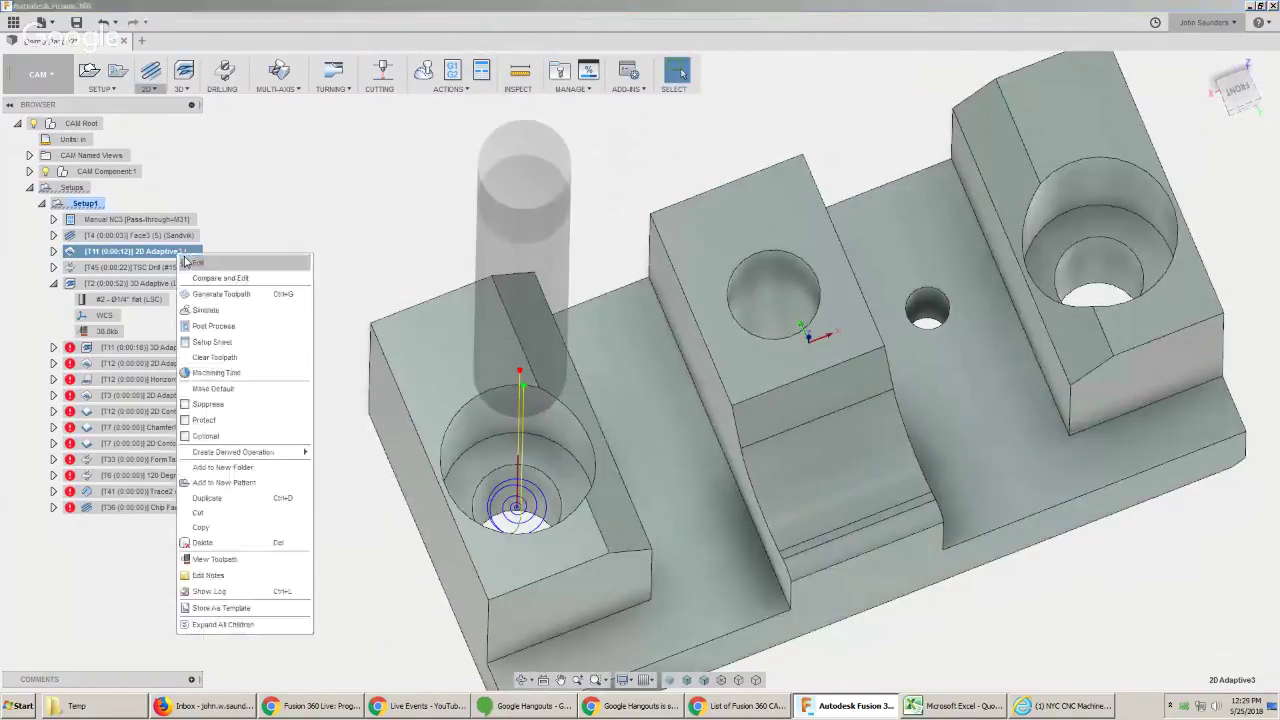
pyautogui.click(196, 262)
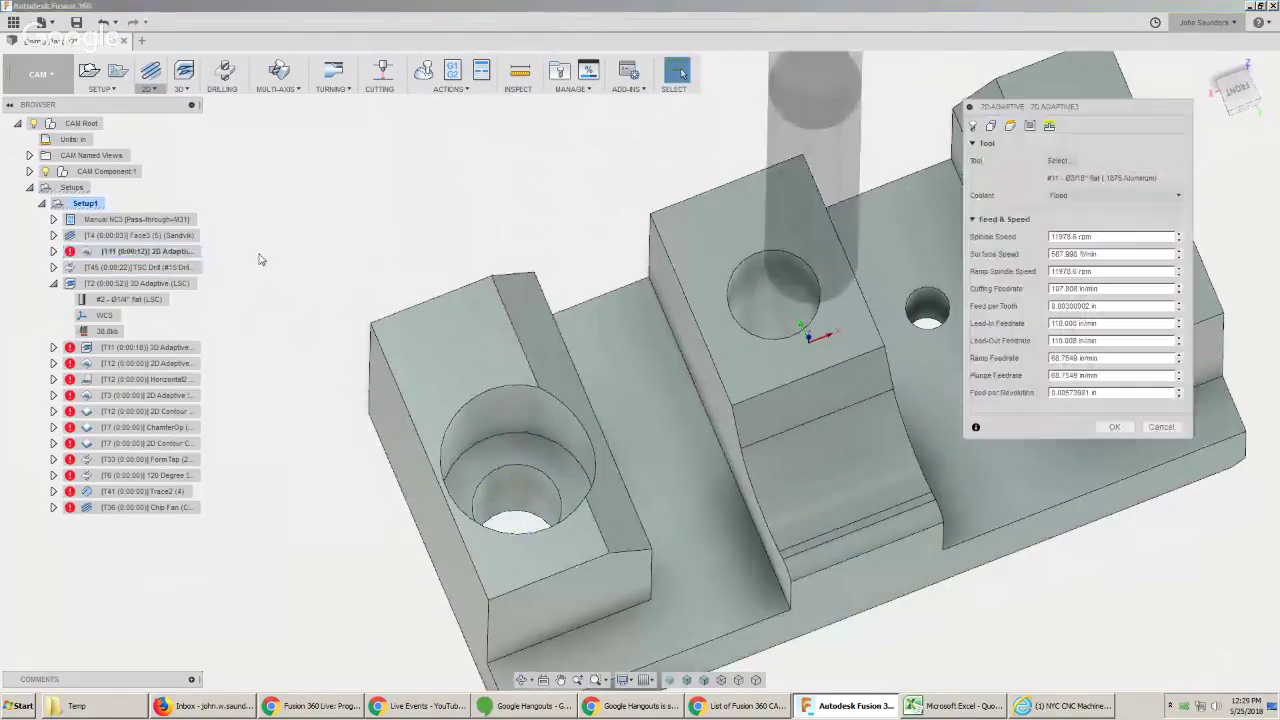
pyautogui.click(1055, 160)
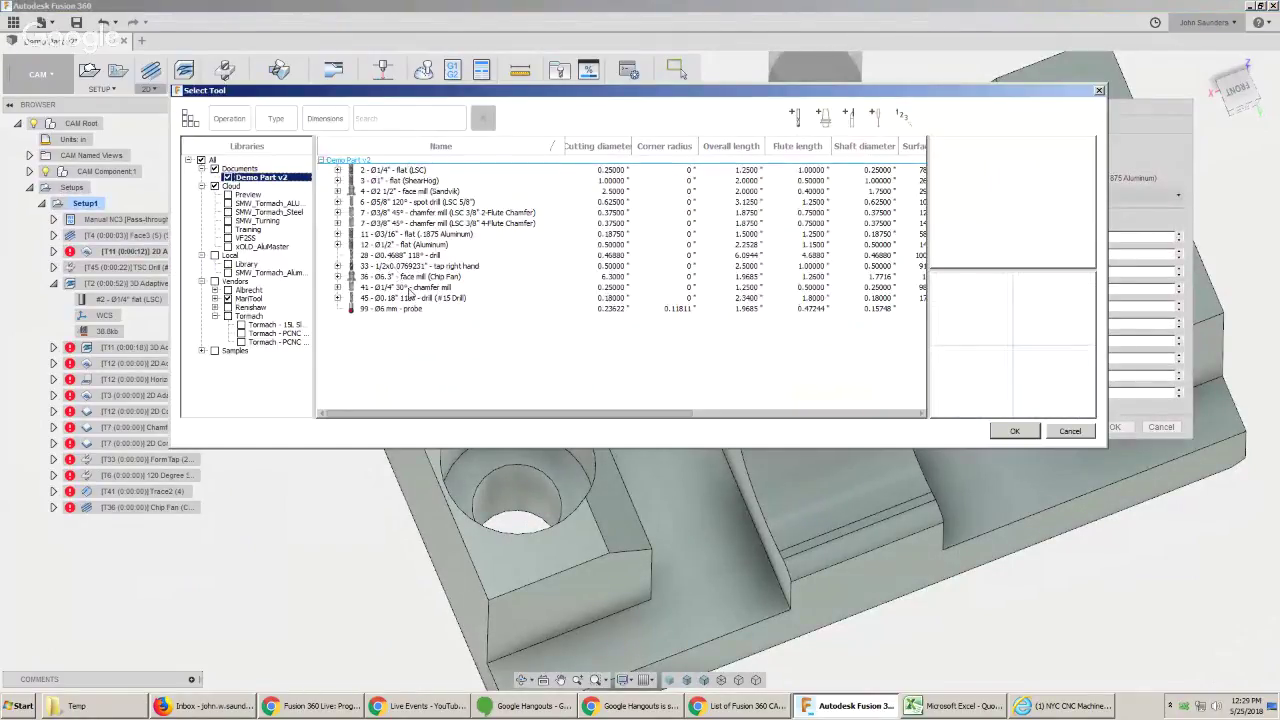
pyautogui.doubleClick(400, 170)
pyautogui.click(1030, 126)
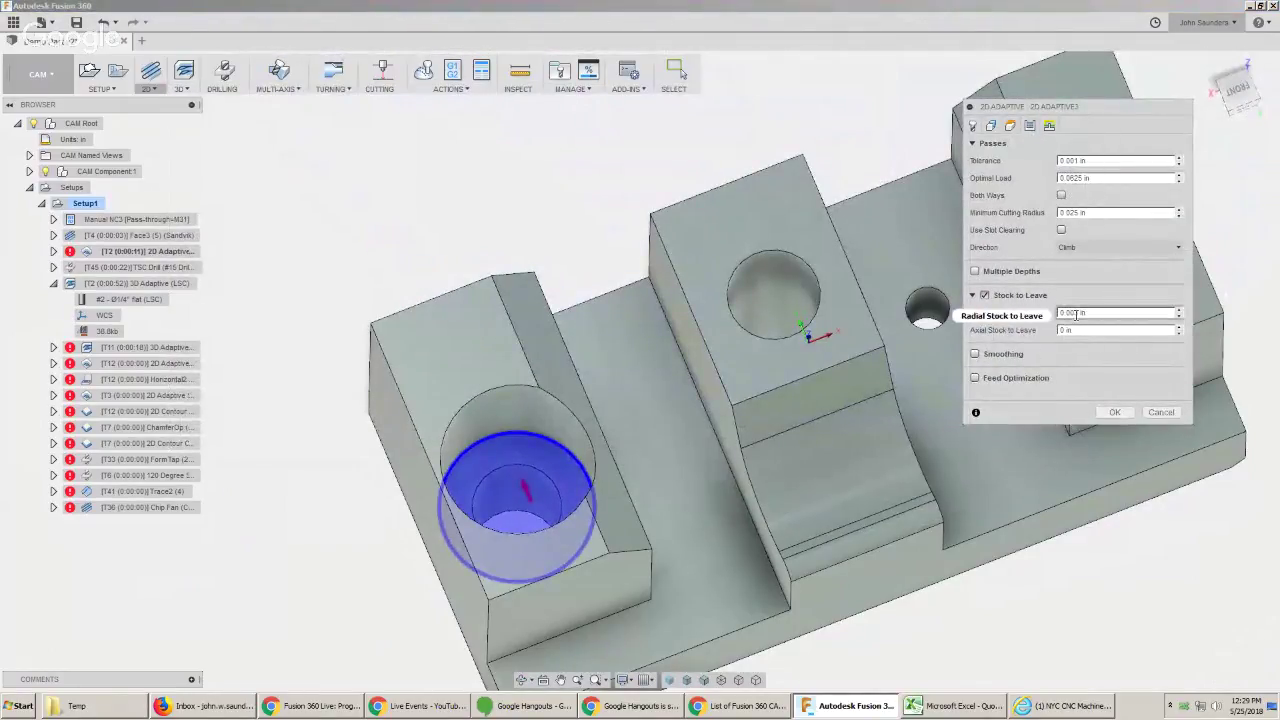
pyautogui.click(975, 354)
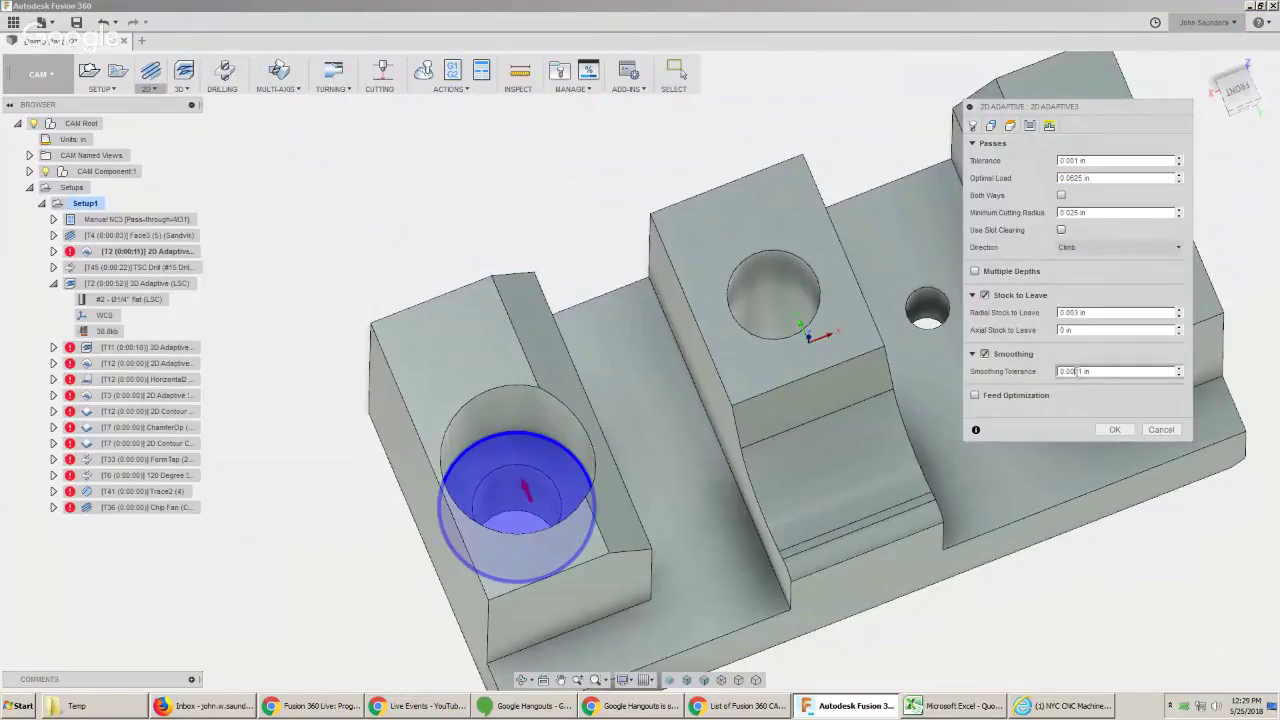
# Set the 2D Adaptive operation's ramp type to Plunge, regenerate it and check its message log.
pyautogui.click(1049, 126)
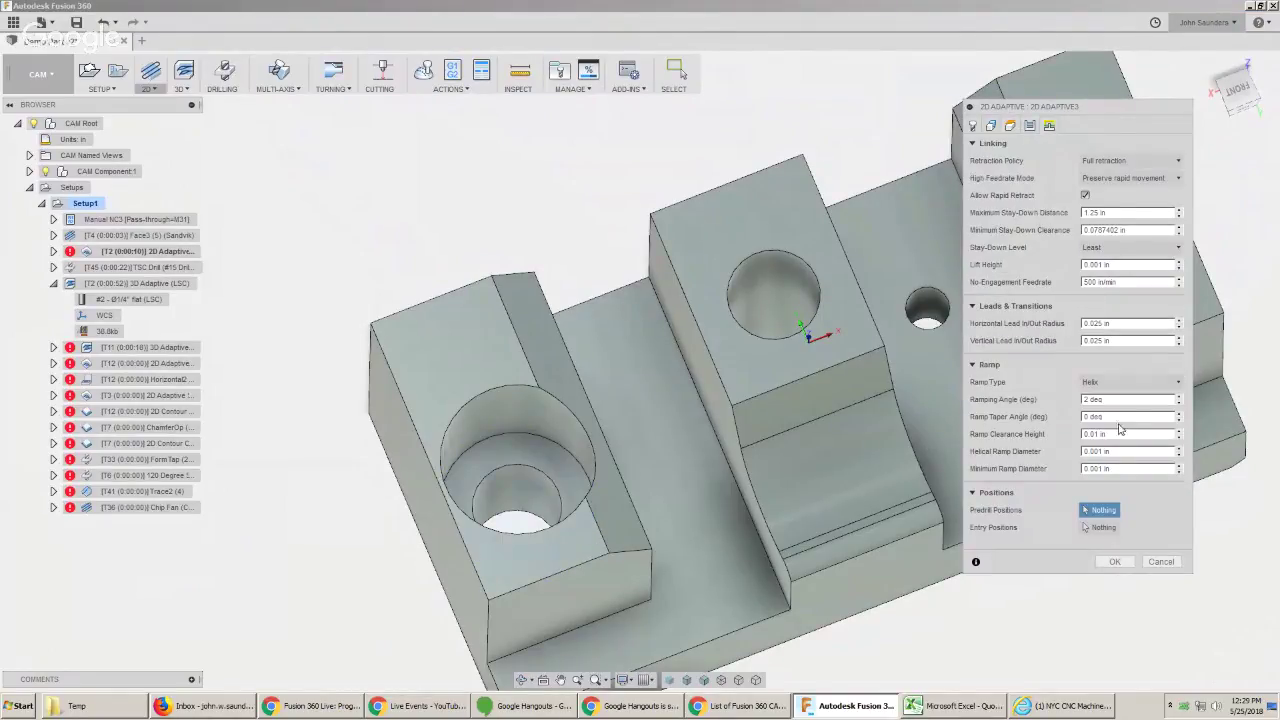
pyautogui.click(1125, 382)
pyautogui.click(1110, 414)
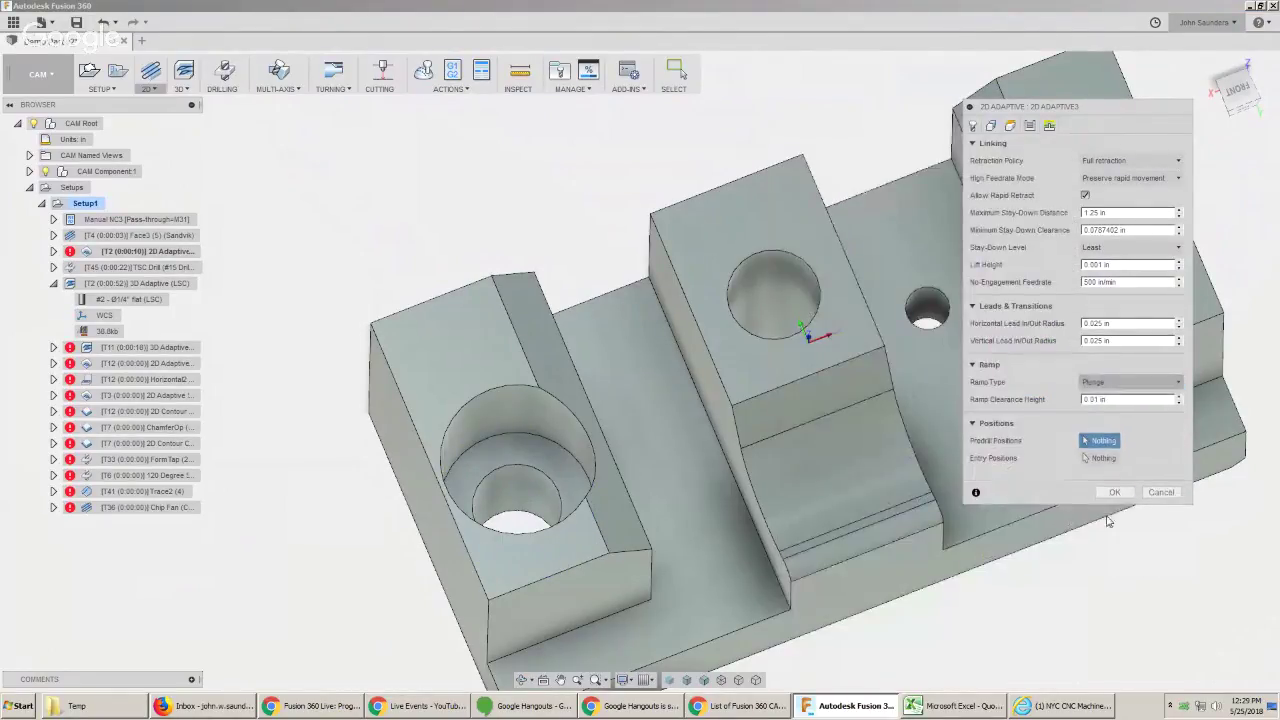
pyautogui.click(1114, 492)
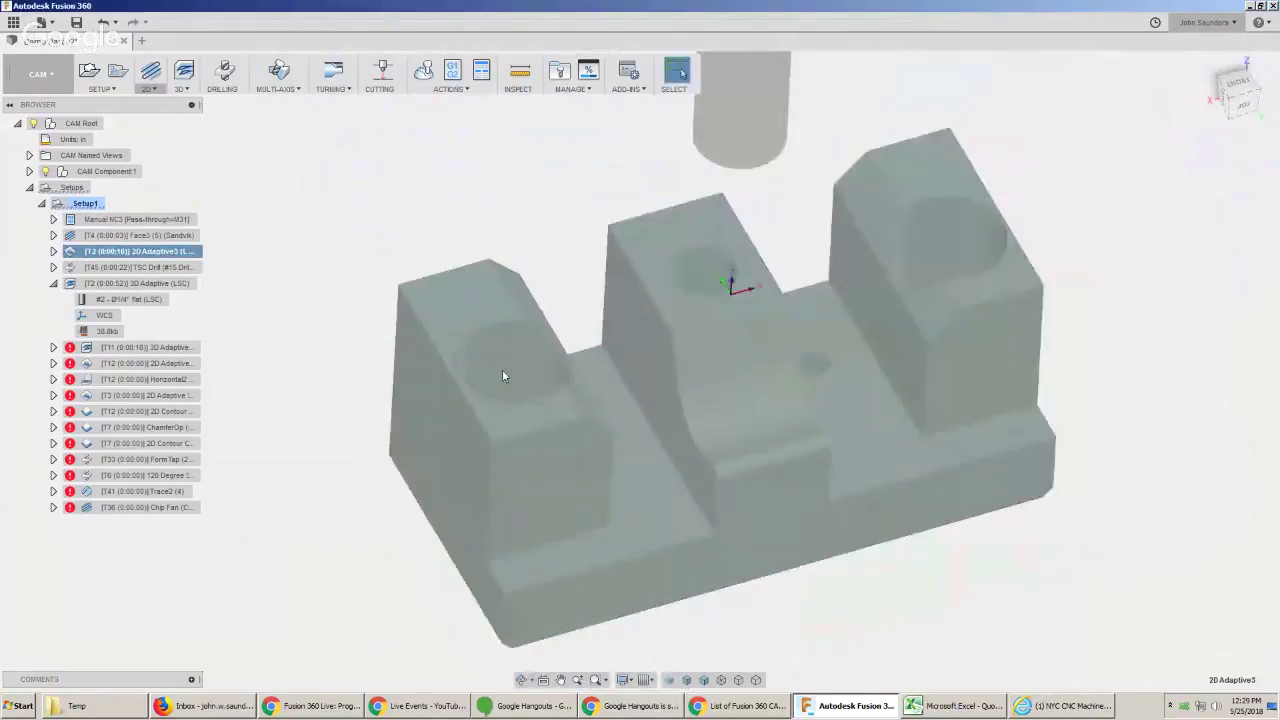
pyautogui.click(70, 252)
pyautogui.press('Escape')
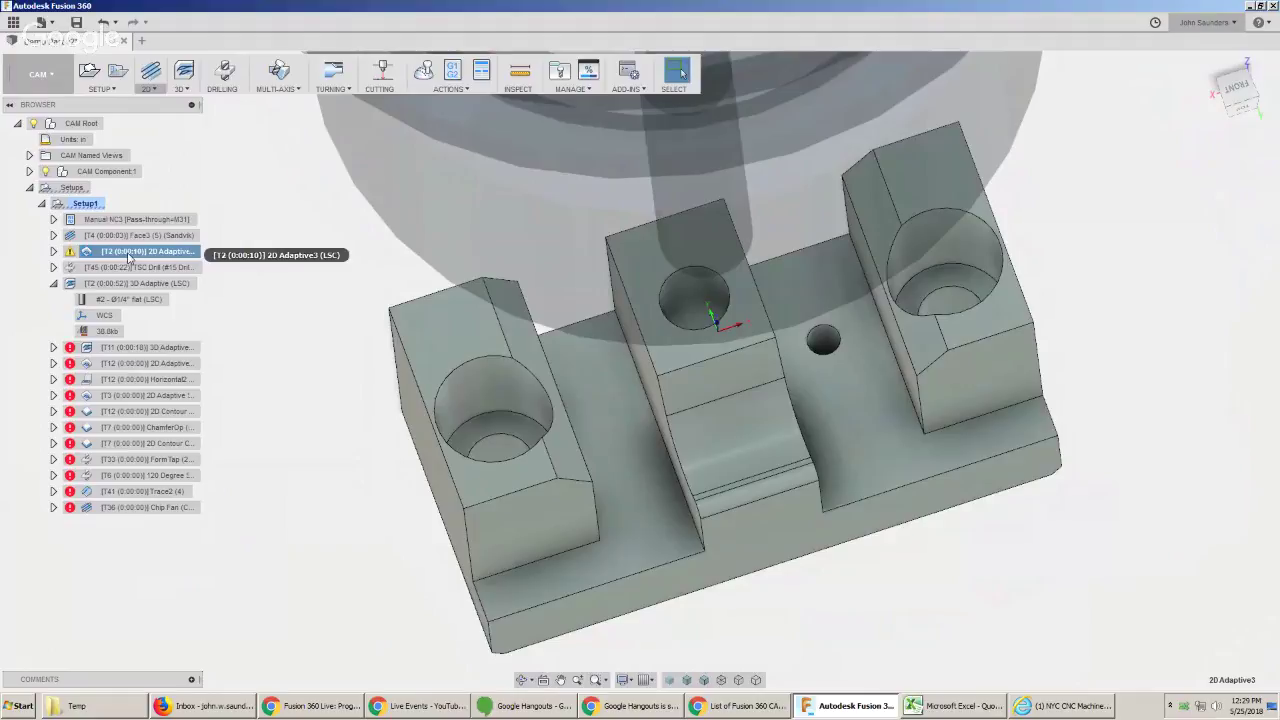
# Reduce the 2D Adaptive operation's minimum cutting radius and inspect the regenerated toolpath in the left counterbore.
pyautogui.rightClick(140, 262)
pyautogui.click(160, 266)
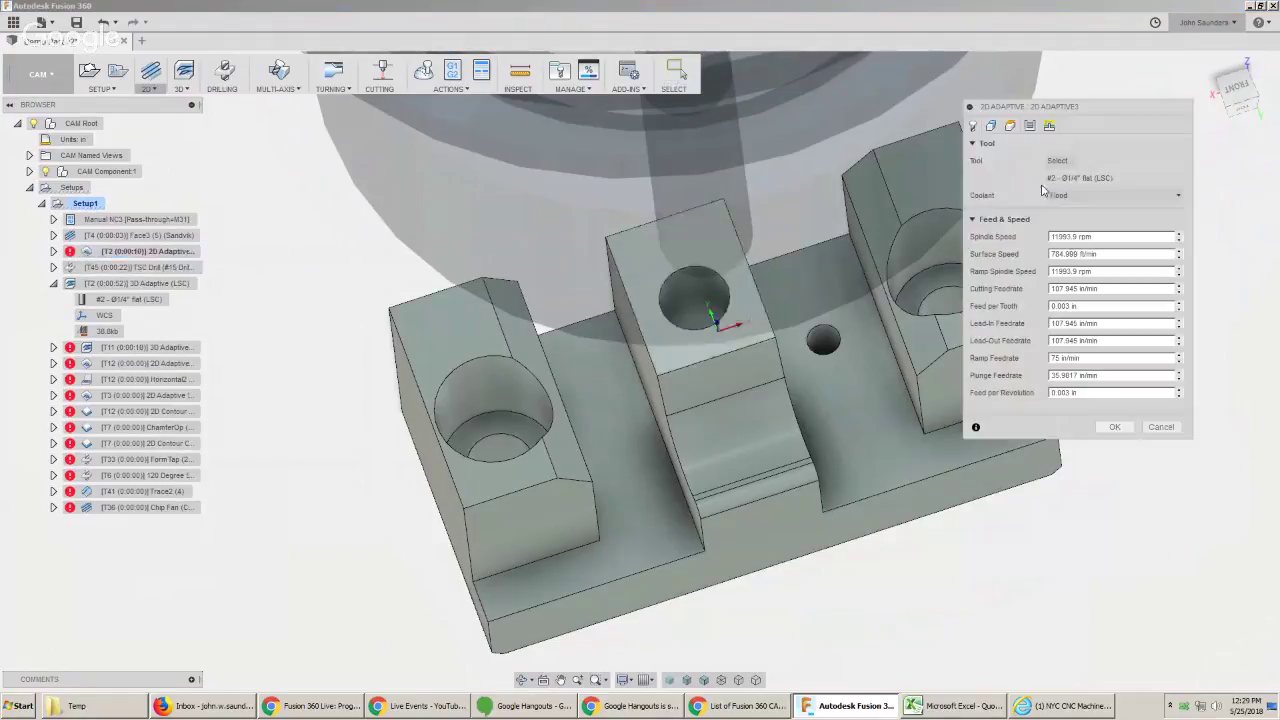
pyautogui.click(992, 127)
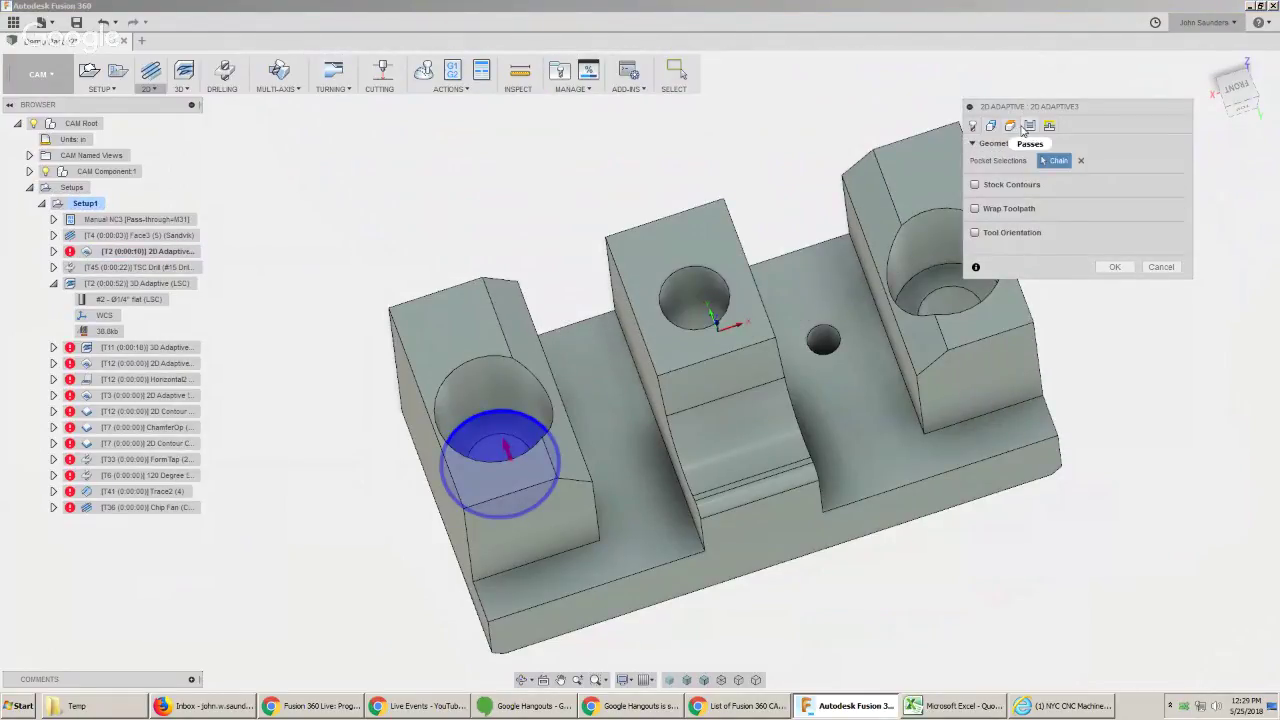
pyautogui.click(1030, 126)
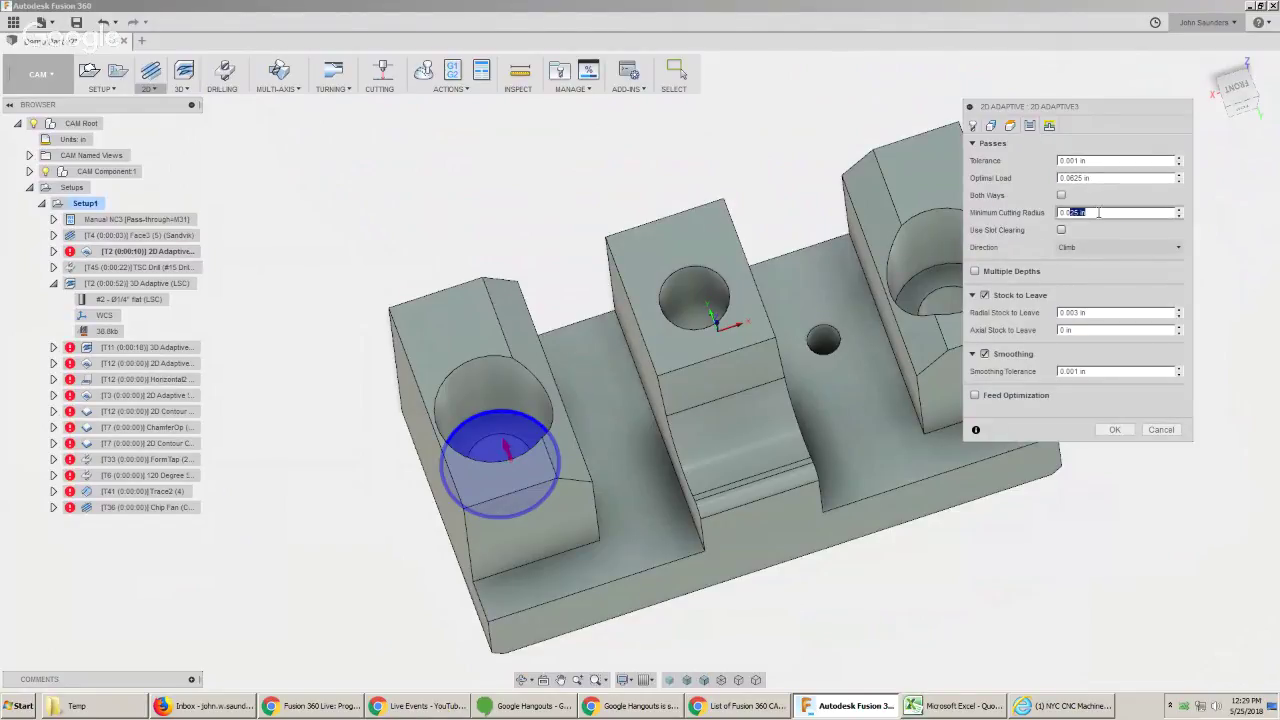
pyautogui.click(1110, 430)
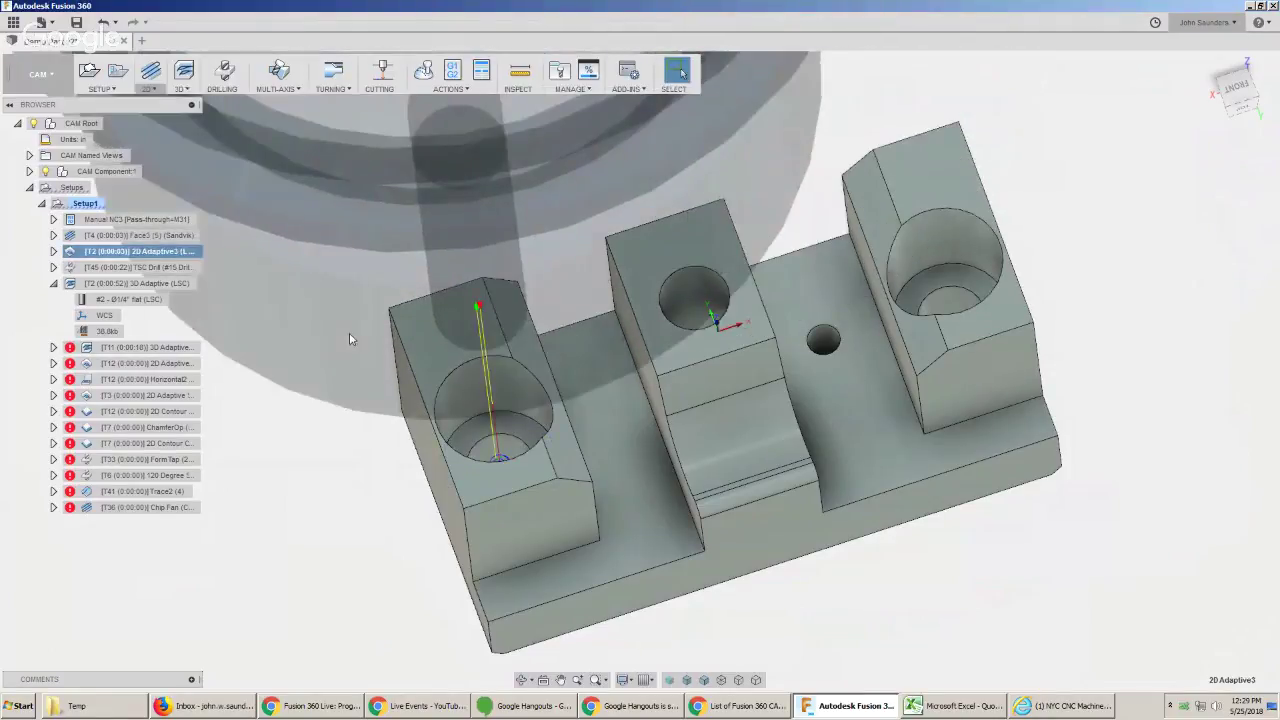
pyautogui.keyDown('shift'); pyautogui.moveTo(349, 398); pyautogui.dragTo(362, 406, button='middle'); pyautogui.keyUp('shift')
pyautogui.scroll(3, 380, 415)
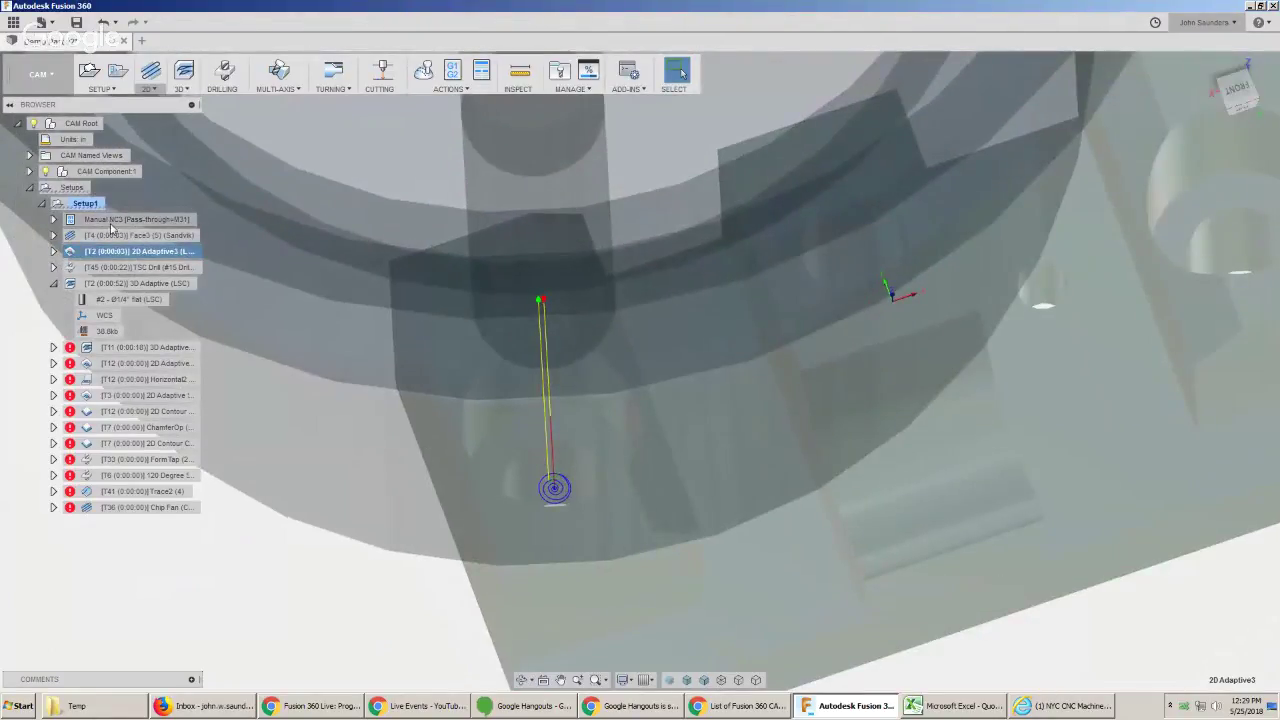
# Move the TSC Drill operation ahead of the 2D Adaptive operation and rename it Twist Drill.
pyautogui.rightClick(120, 254)
pyautogui.keyDown('ctrl'); pyautogui.click(120, 253); pyautogui.keyUp('ctrl')
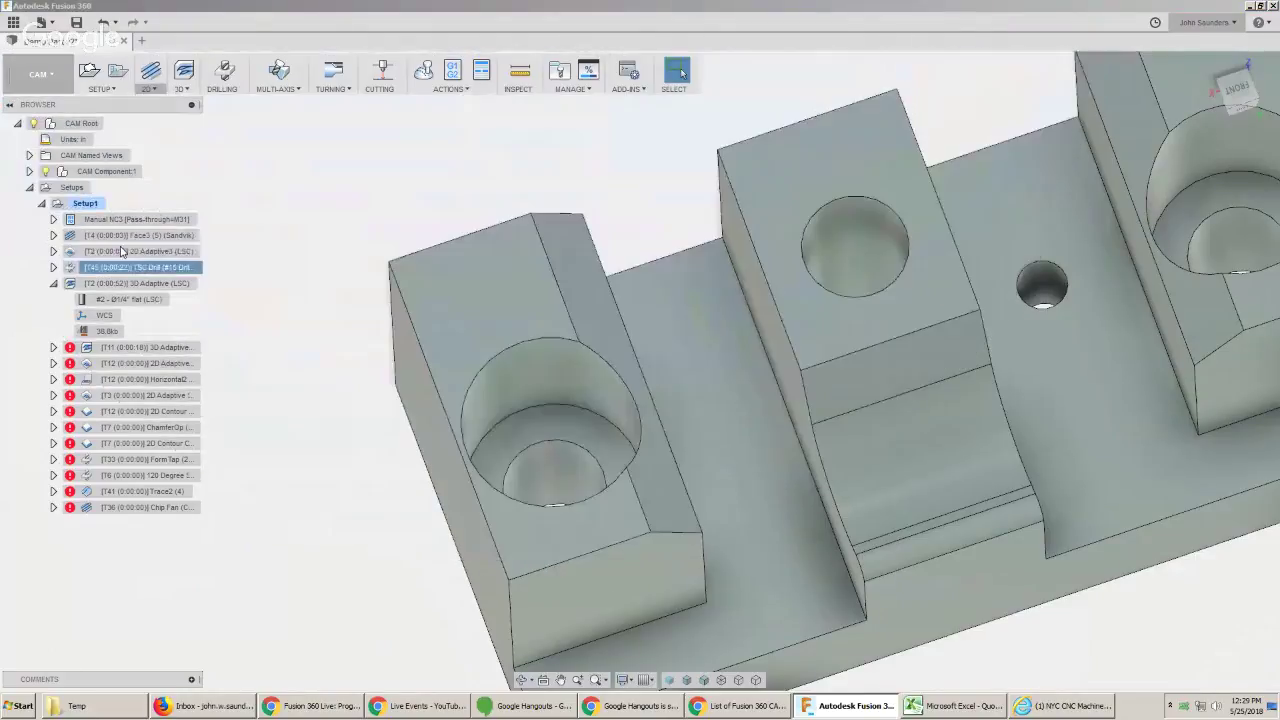
pyautogui.moveTo(138, 250); pyautogui.dragTo(143, 266)
pyautogui.doubleClick(143, 251)
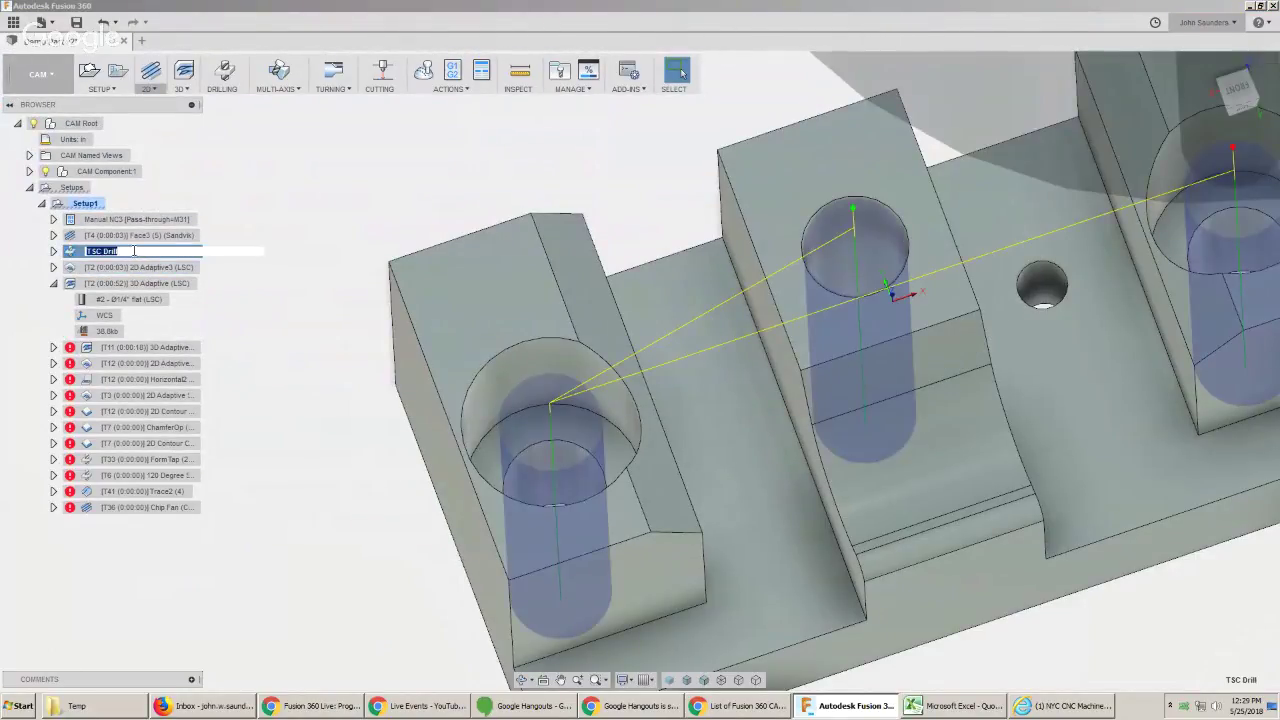
pyautogui.write('Twist Drill')
pyautogui.press('Return')
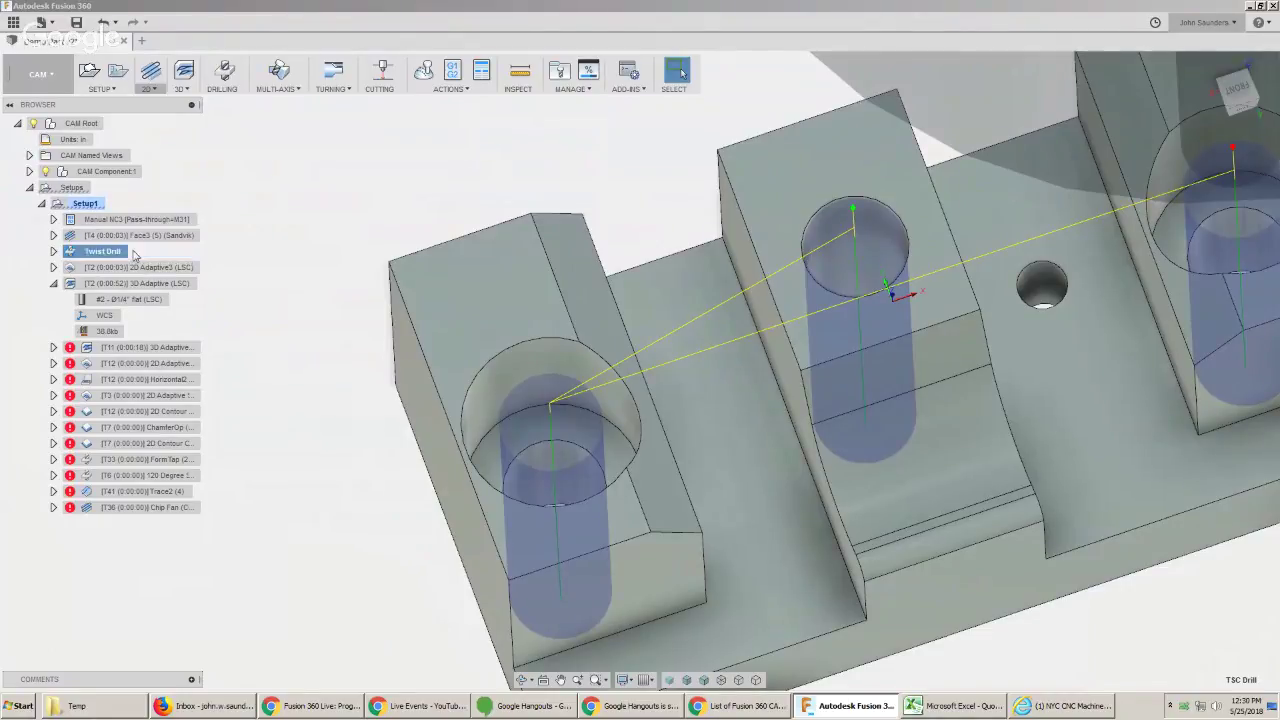
# Set the 2D Adaptive operation's ramp type to Helix with a minimum ramp diameter of 0.05 in.
pyautogui.click(132, 268)
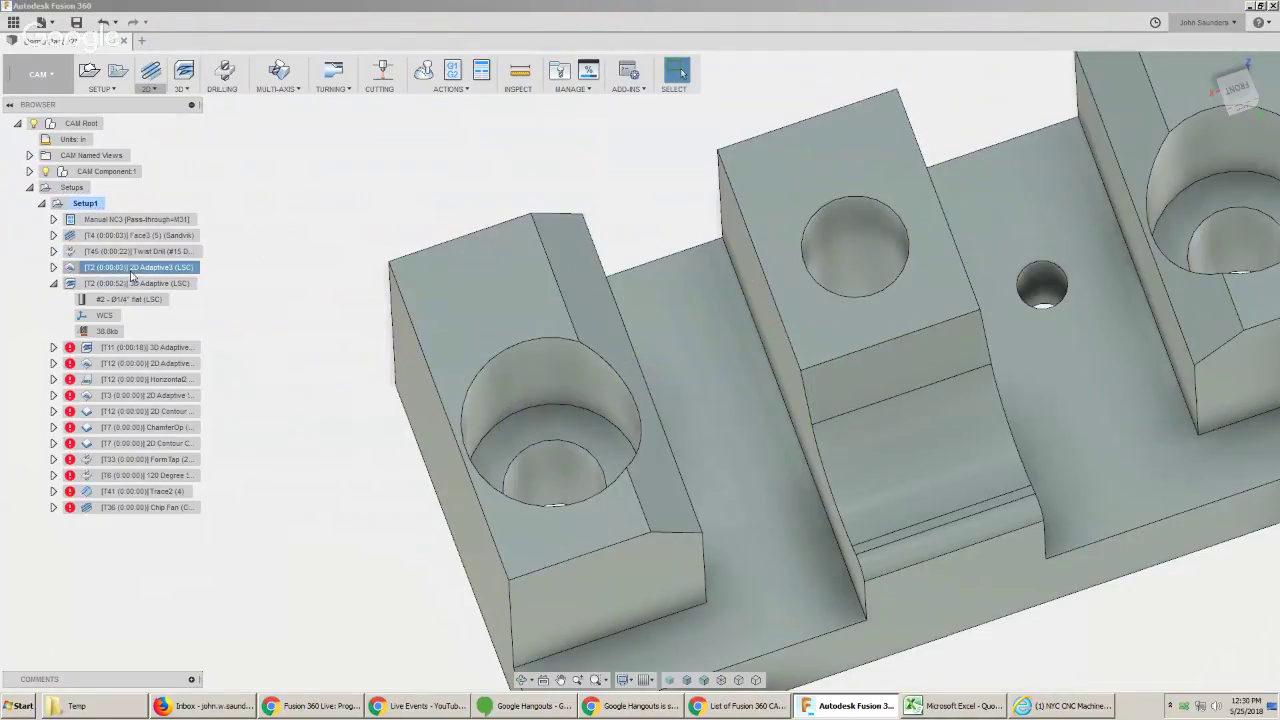
pyautogui.scroll(3, 514, 417)
pyautogui.scroll(5, 508, 390)
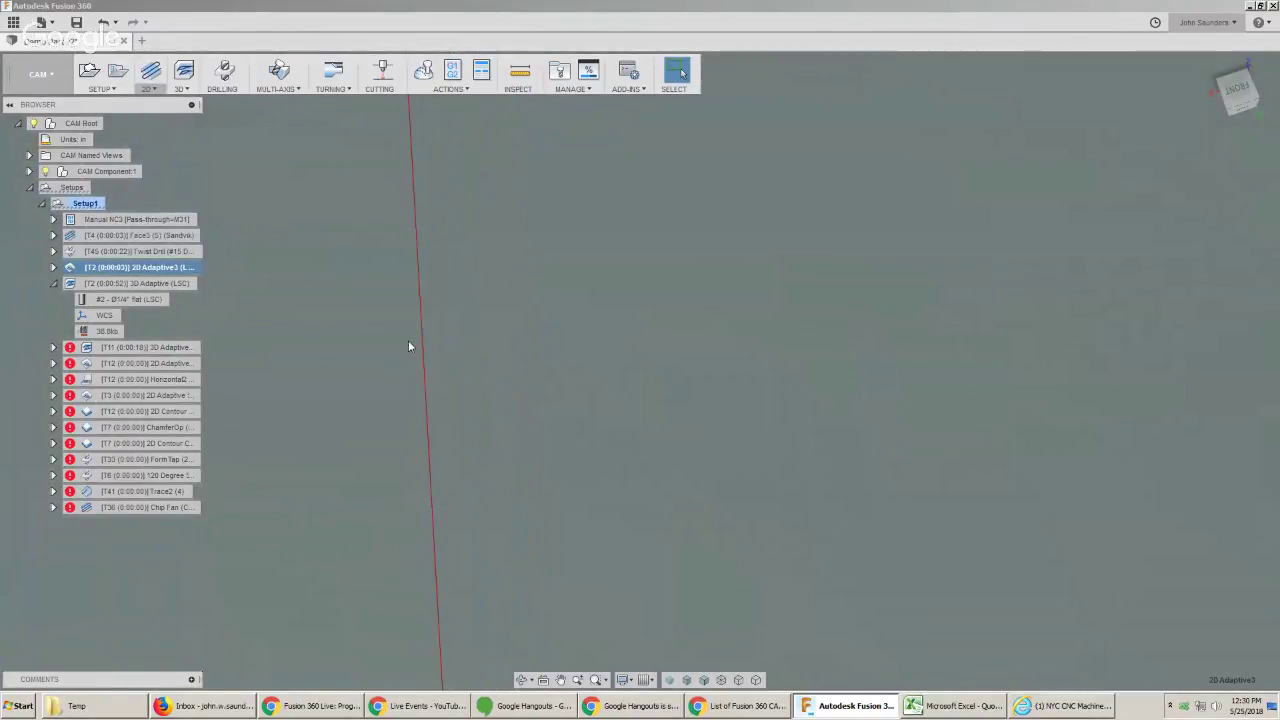
pyautogui.scroll(-5, 408, 342)
pyautogui.scroll(-5, 405, 350)
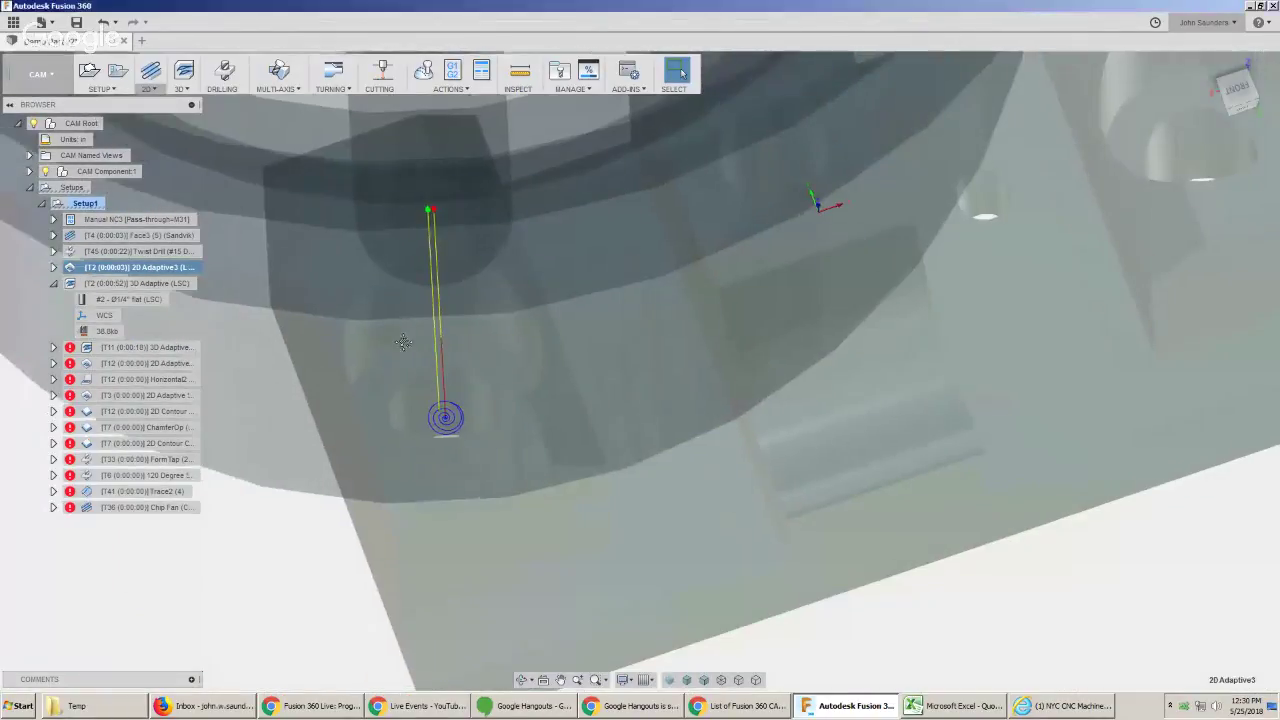
pyautogui.rightClick(172, 270)
pyautogui.click(187, 277)
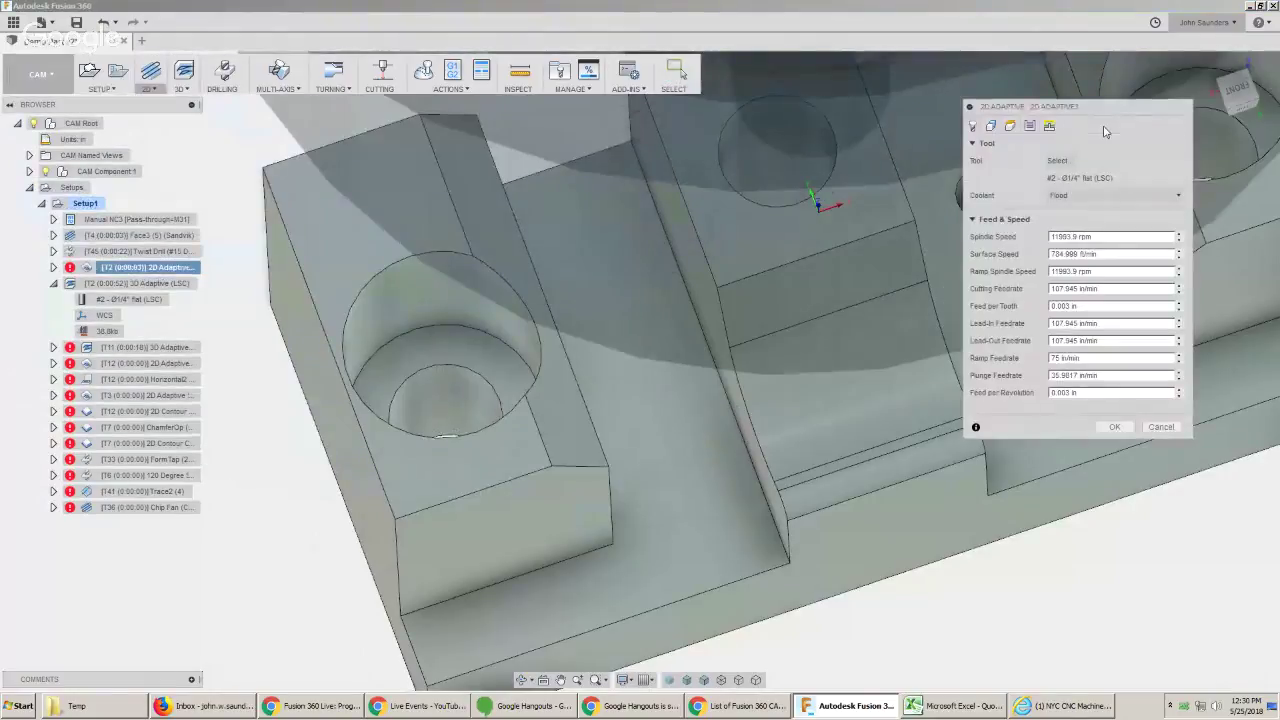
pyautogui.click(1049, 125)
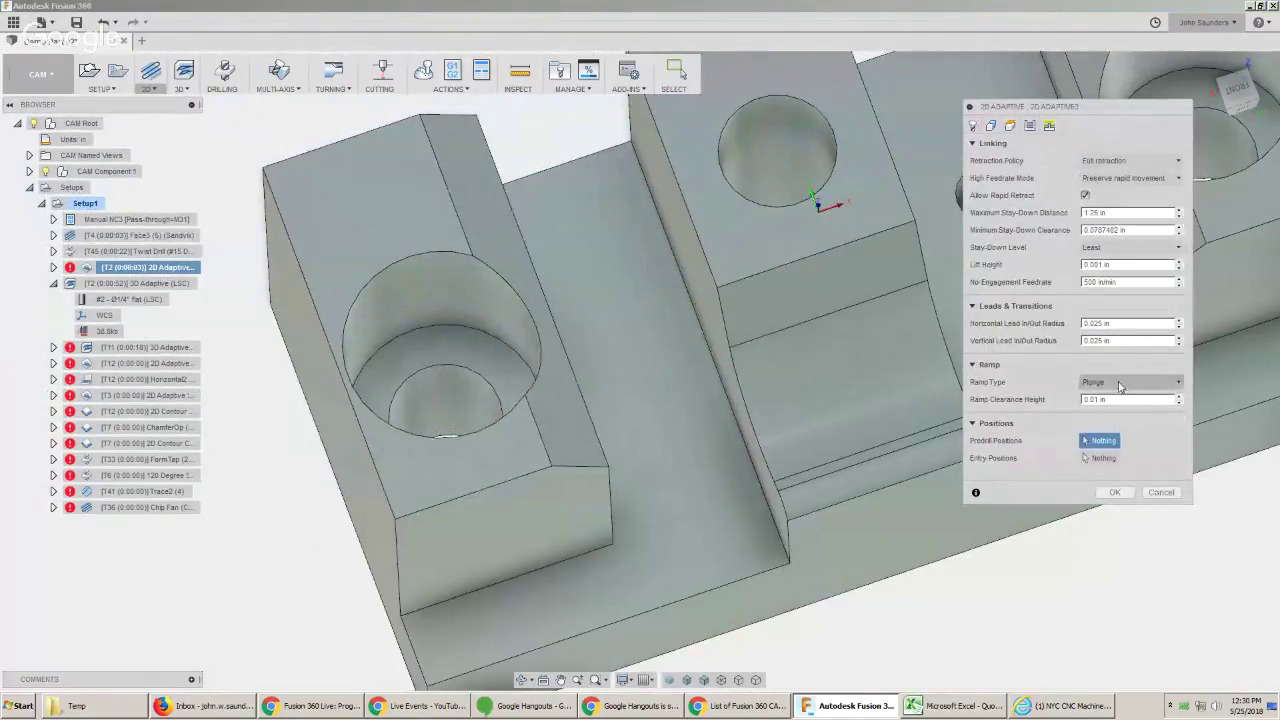
pyautogui.click(1121, 384)
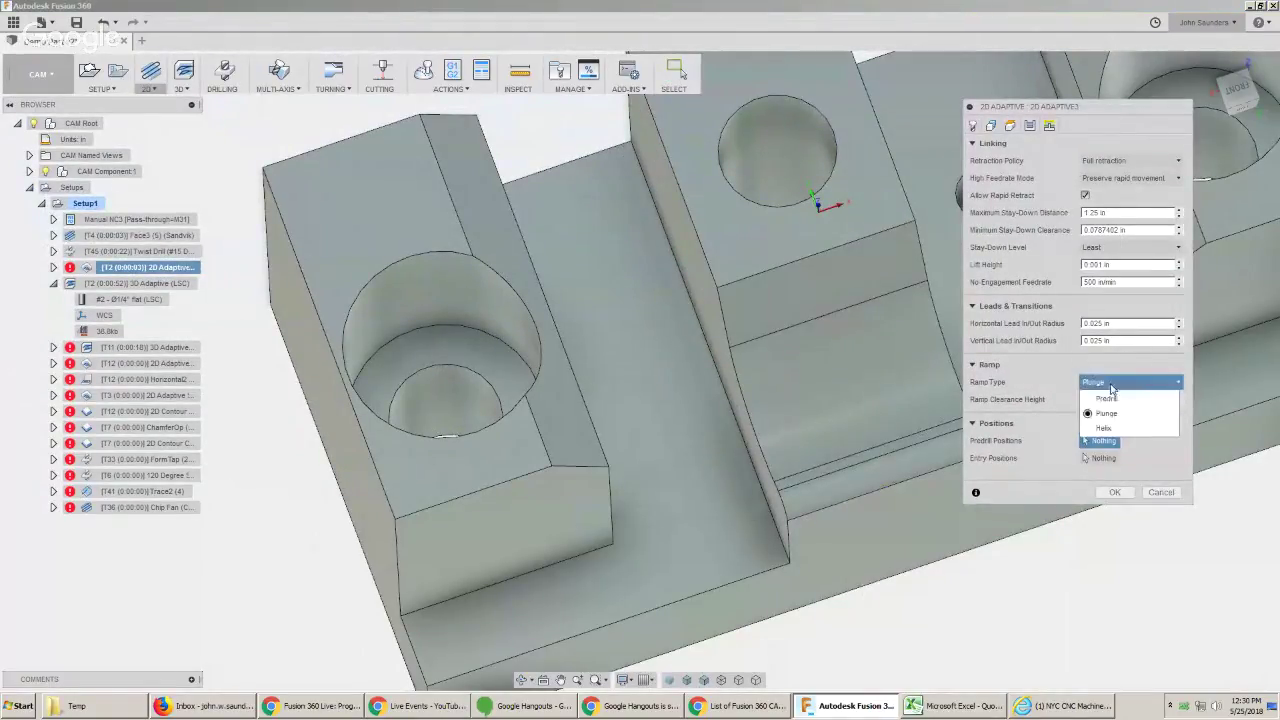
pyautogui.click(1100, 425)
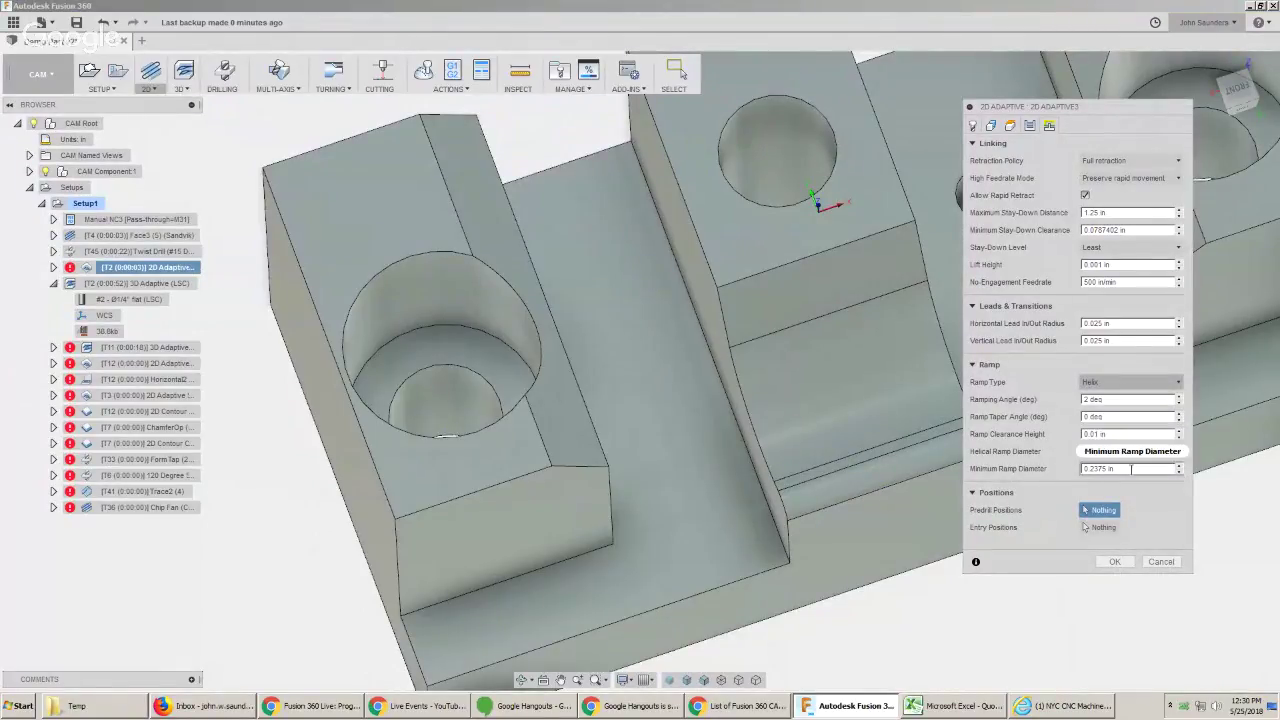
pyautogui.write('.05')
pyautogui.click(1114, 562)
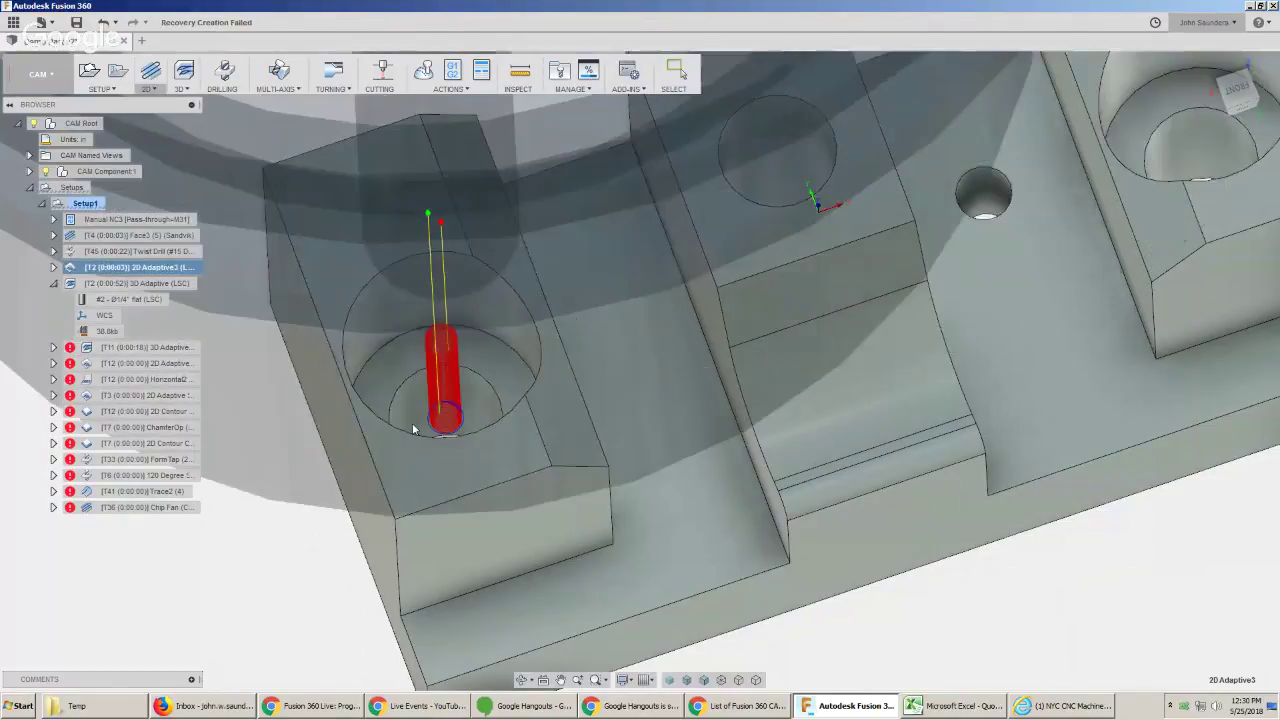
# Inspect the helical entry, and add the right outer block's counterbore floor to the 2D Adaptive operation's pocket selections.
pyautogui.moveTo(414, 429)
pyautogui.keyDown('shift'); pyautogui.mouseDown(button='middle')
pyautogui.moveTo(443, 408)
pyautogui.moveTo(432, 420)
pyautogui.mouseUp(button='middle'); pyautogui.keyUp('shift')
pyautogui.scroll(8, 448, 425)
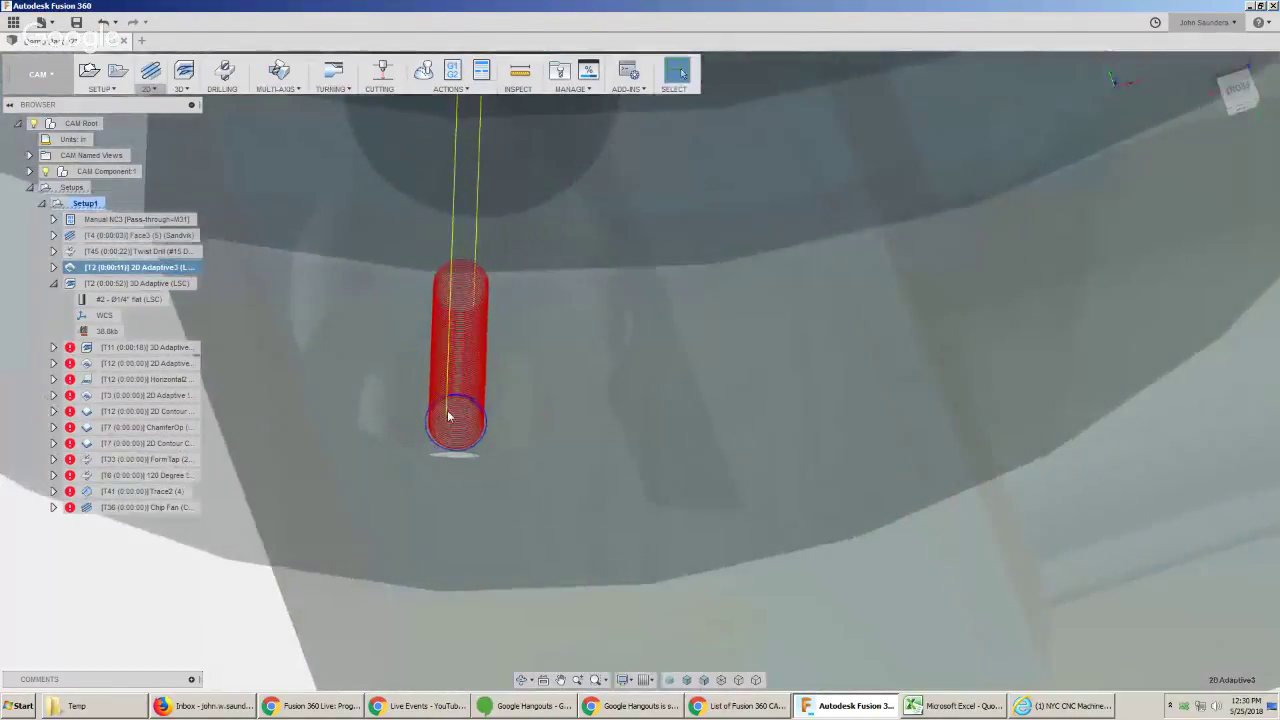
pyautogui.scroll(-8, 448, 425)
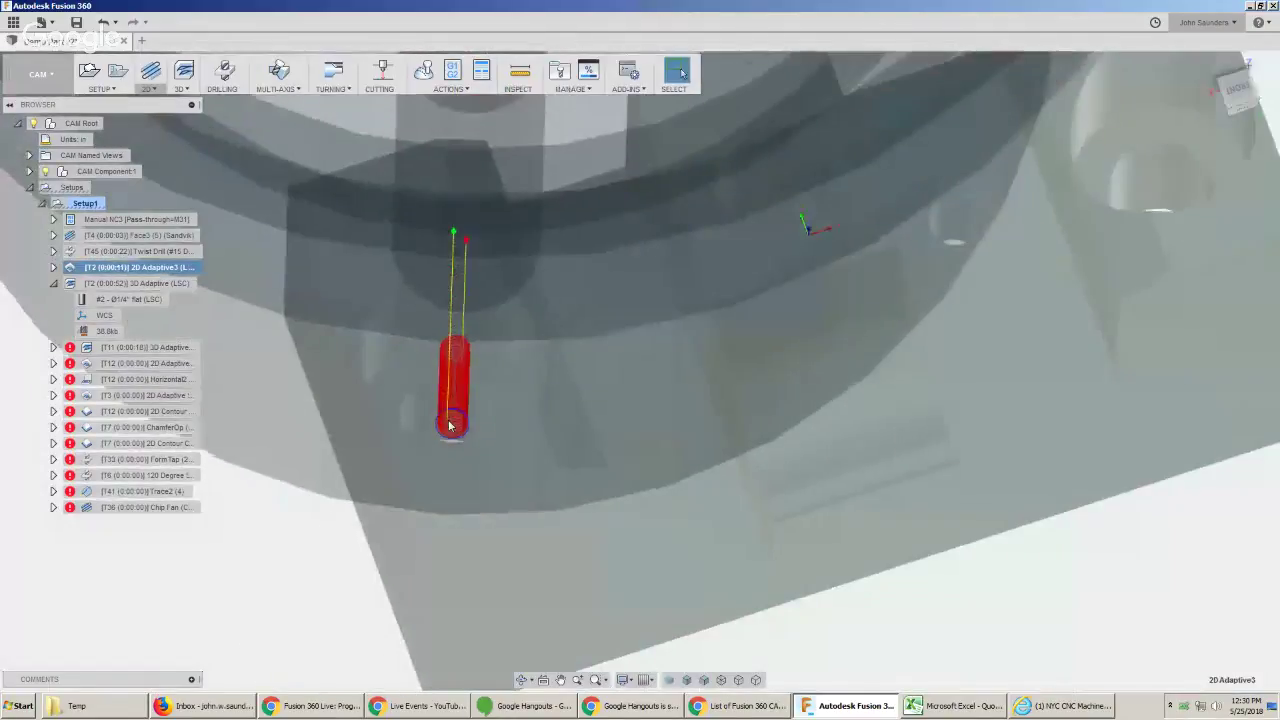
pyautogui.keyDown('shift'); pyautogui.moveTo(448, 425); pyautogui.dragTo(469, 406, button='middle'); pyautogui.keyUp('shift')
pyautogui.scroll(3, 467, 403)
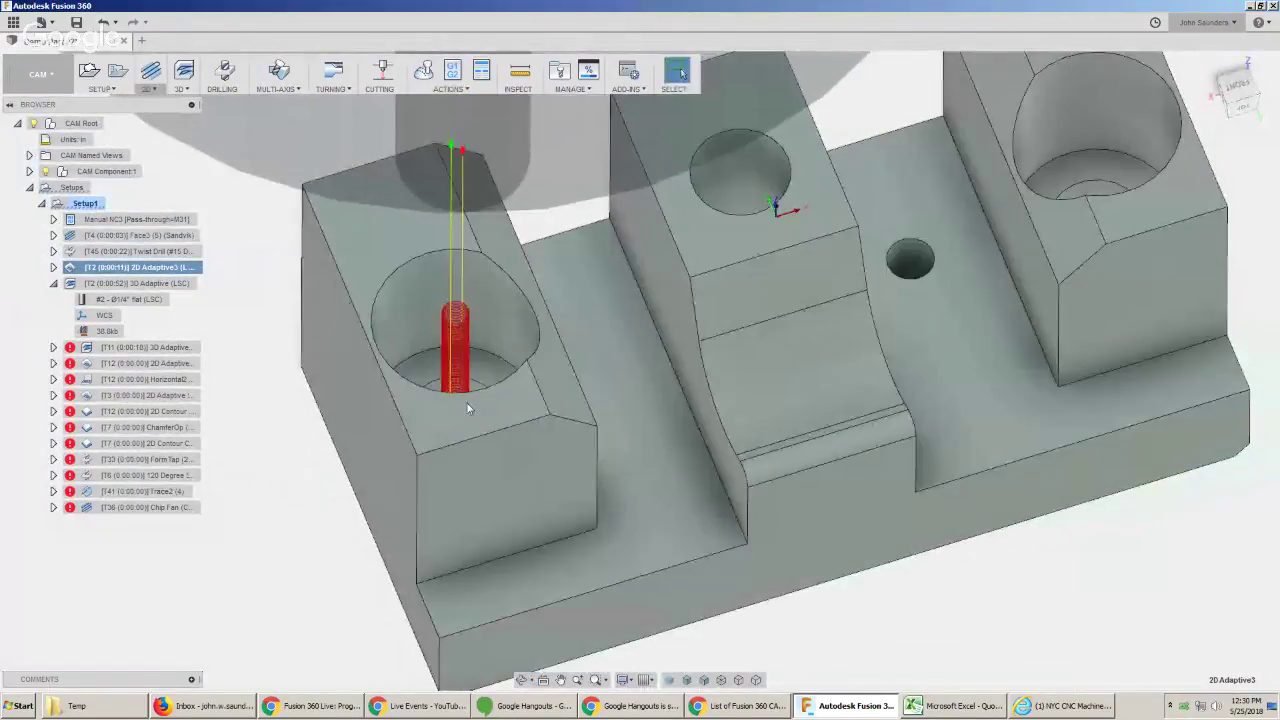
pyautogui.scroll(-1, 252, 333)
pyautogui.keyDown('shift'); pyautogui.moveTo(276, 360); pyautogui.dragTo(243, 332, button='middle'); pyautogui.keyUp('shift')
pyautogui.rightClick(179, 272)
pyautogui.click(204, 283)
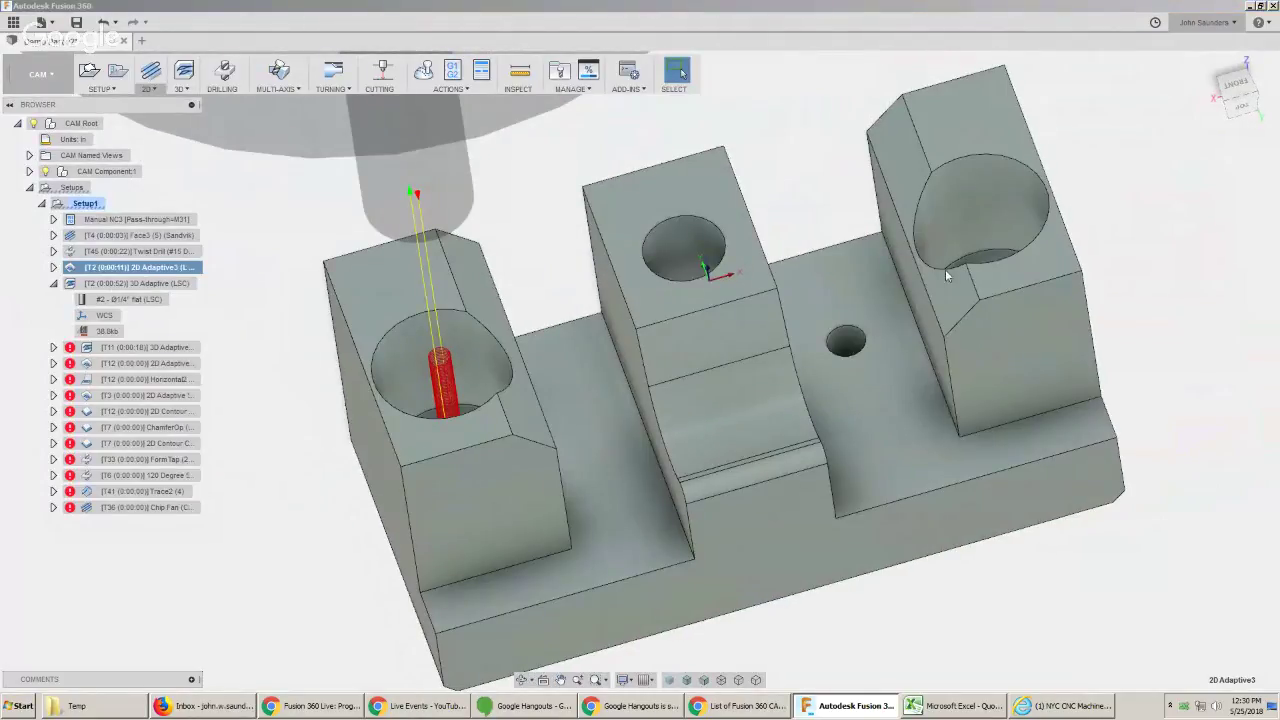
pyautogui.click(992, 122)
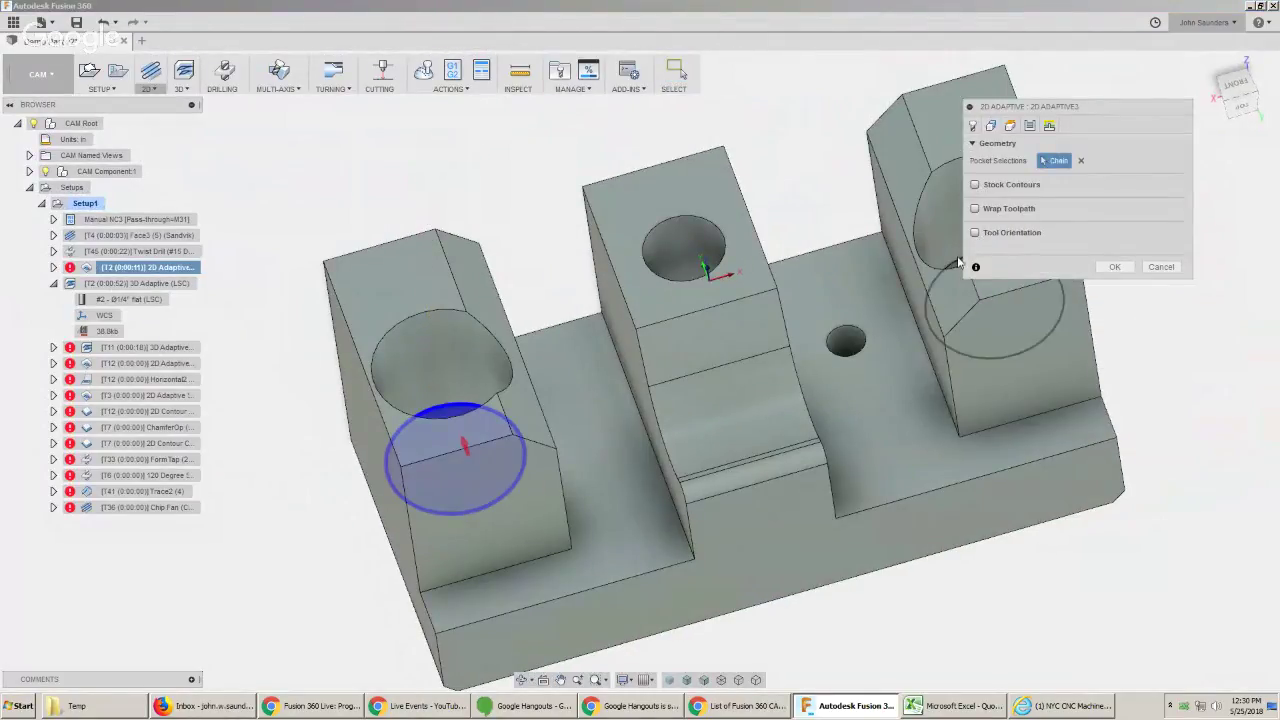
pyautogui.click(1114, 268)
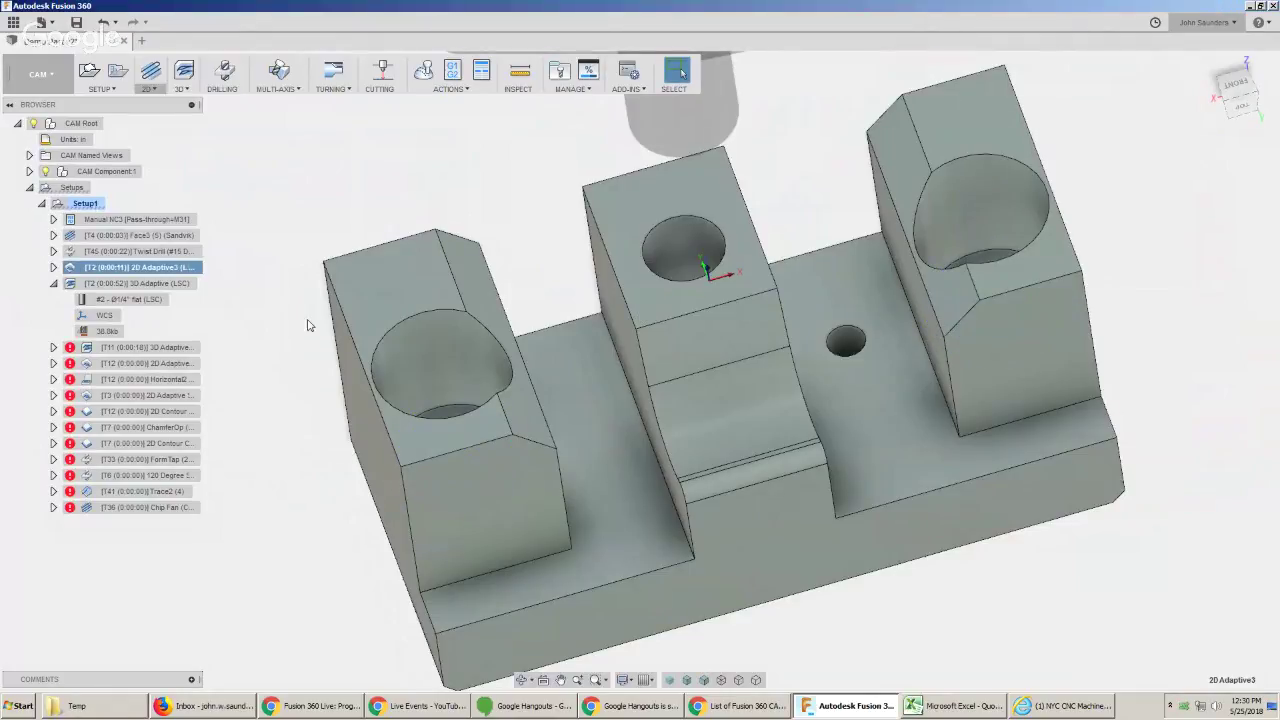
pyautogui.rightClick(162, 271)
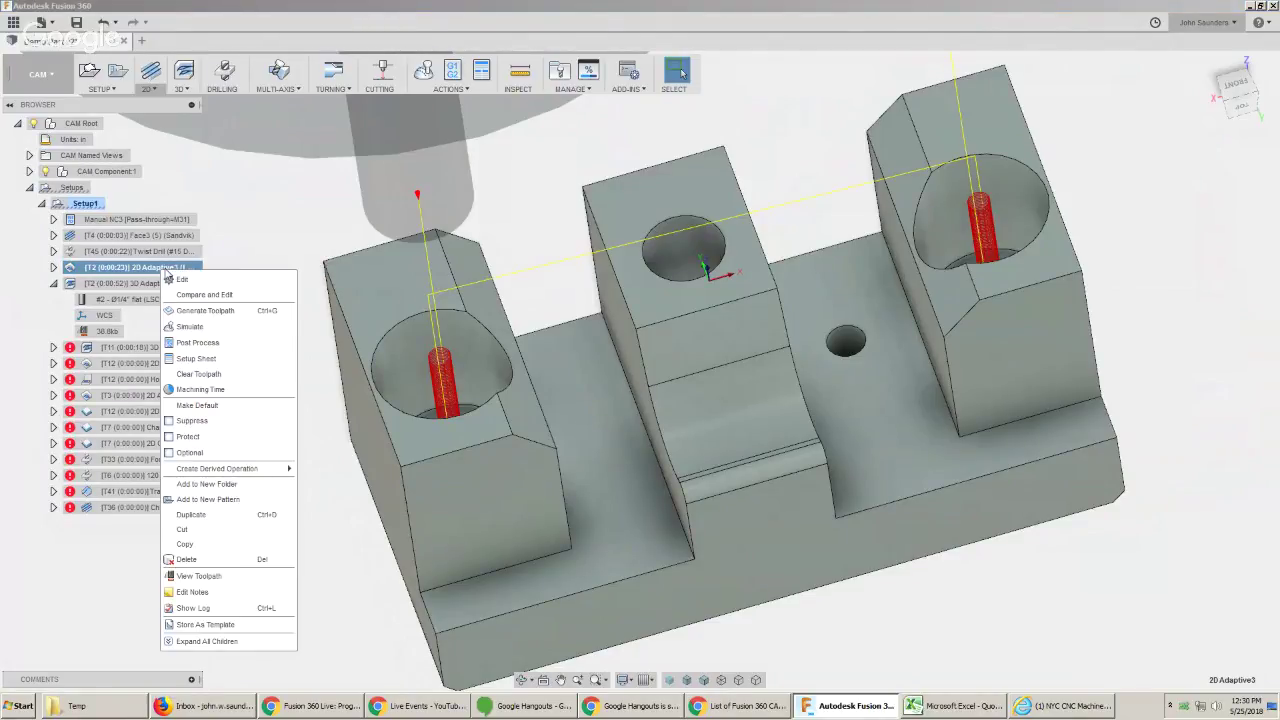
# Create a 2D Contour operation derived from the counterbore 2D Adaptive operation and place it directly after the first 3D Adaptive operation.
pyautogui.moveTo(233, 471)
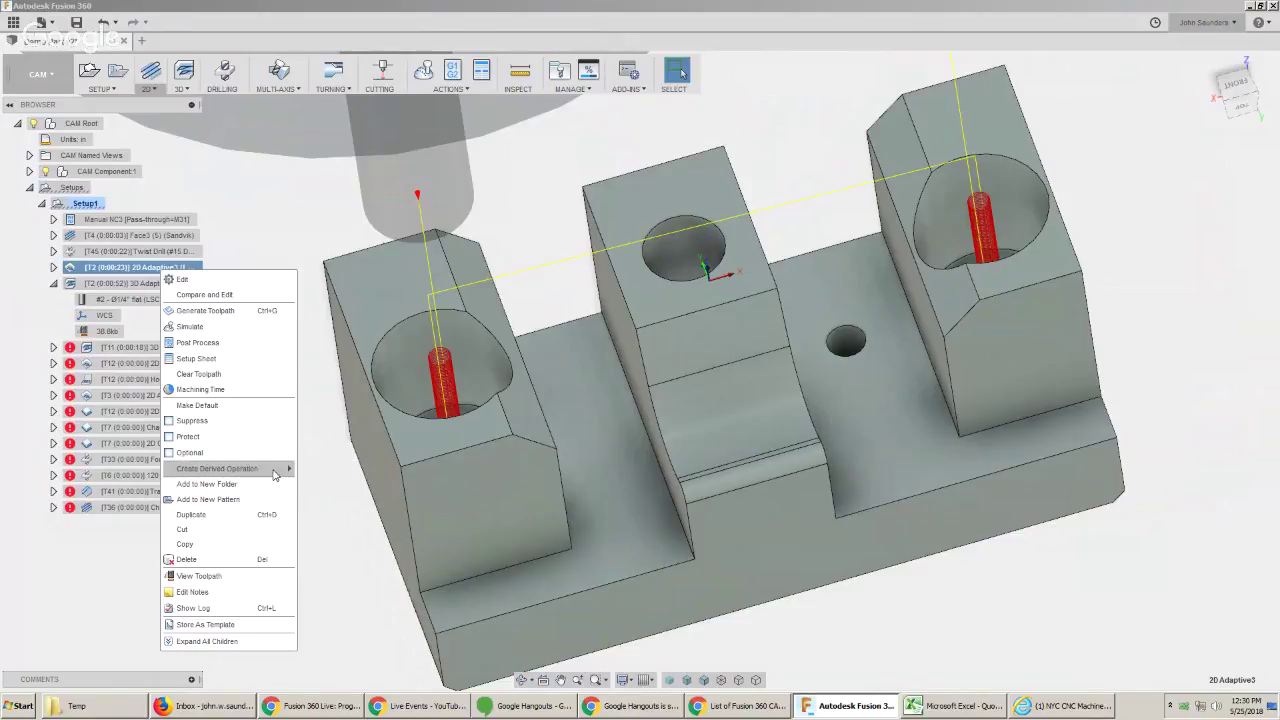
pyautogui.moveTo(275, 474)
pyautogui.moveTo(335, 488)
pyautogui.click(401, 534)
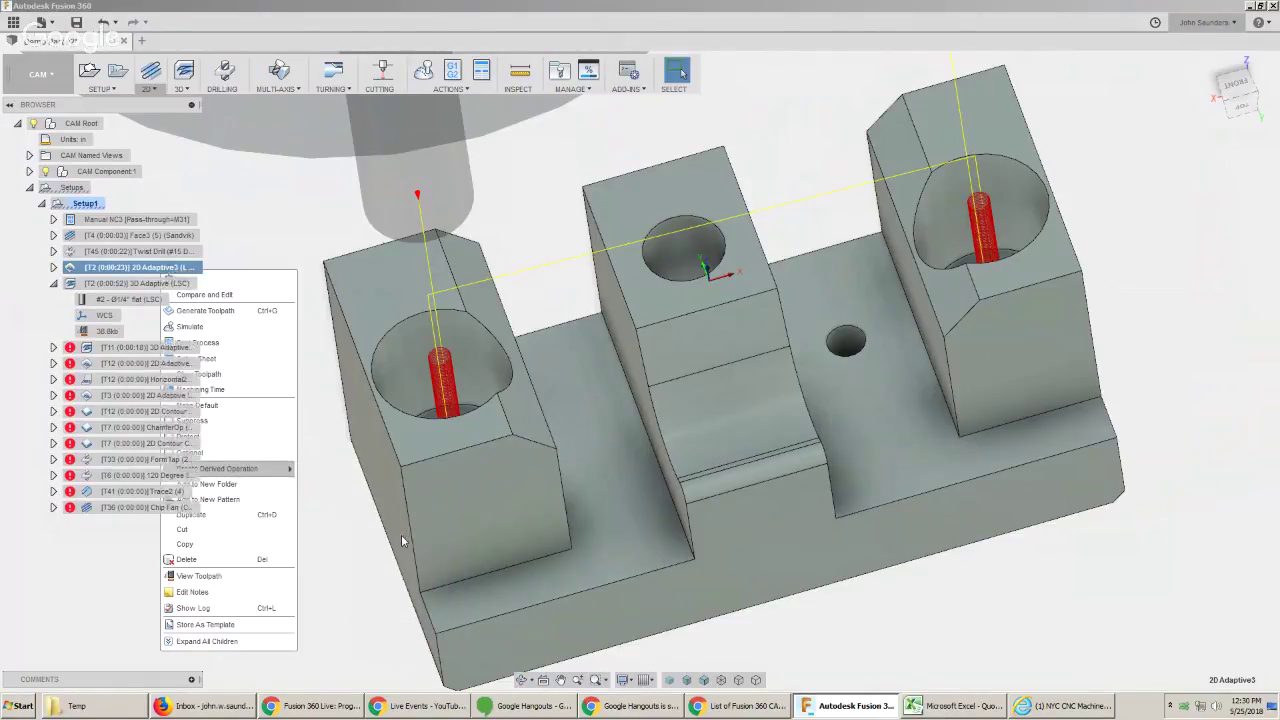
pyautogui.click(1114, 427)
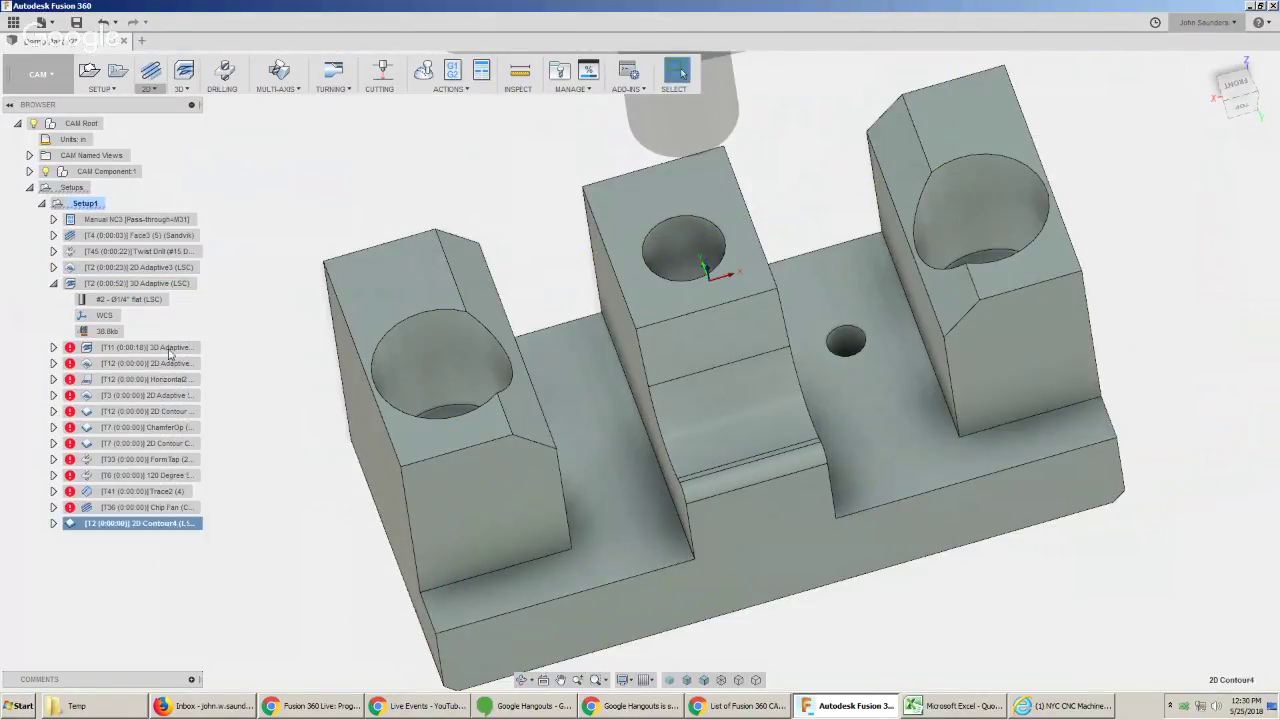
pyautogui.moveTo(140, 523); pyautogui.dragTo(111, 302)
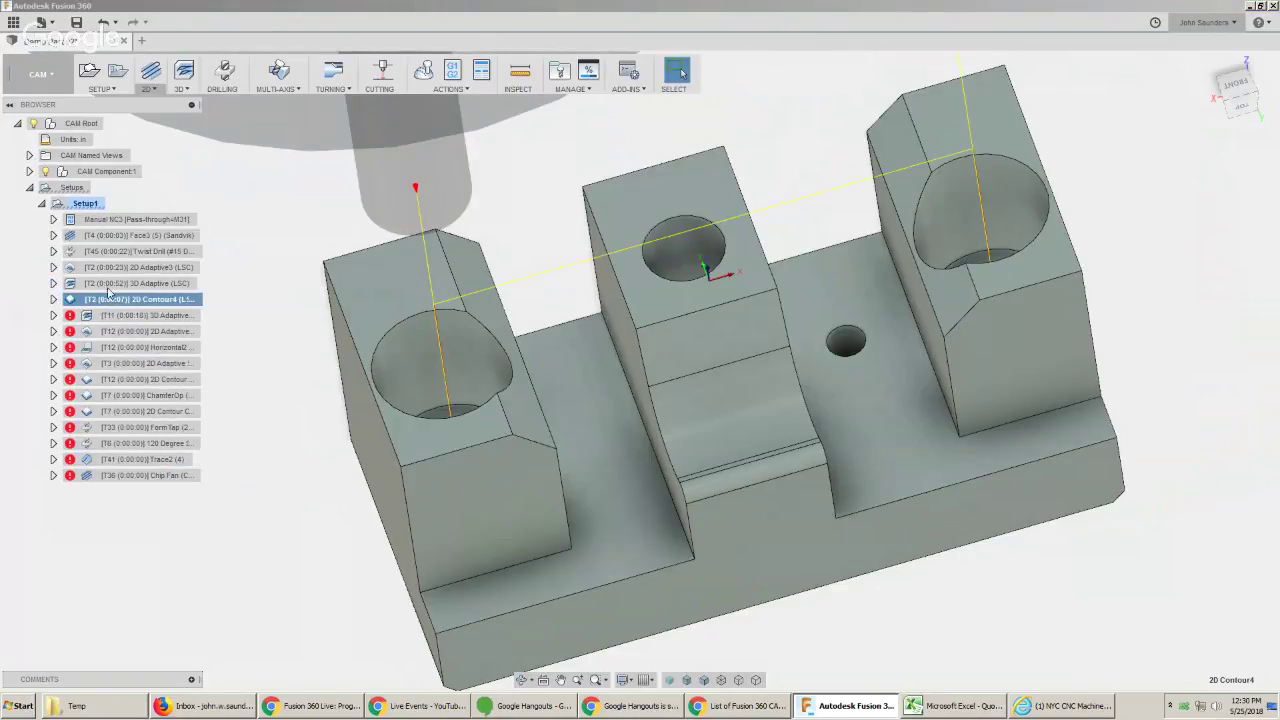
pyautogui.keyDown('shift'); pyautogui.moveTo(217, 322); pyautogui.dragTo(226, 331, button='middle'); pyautogui.keyUp('shift')
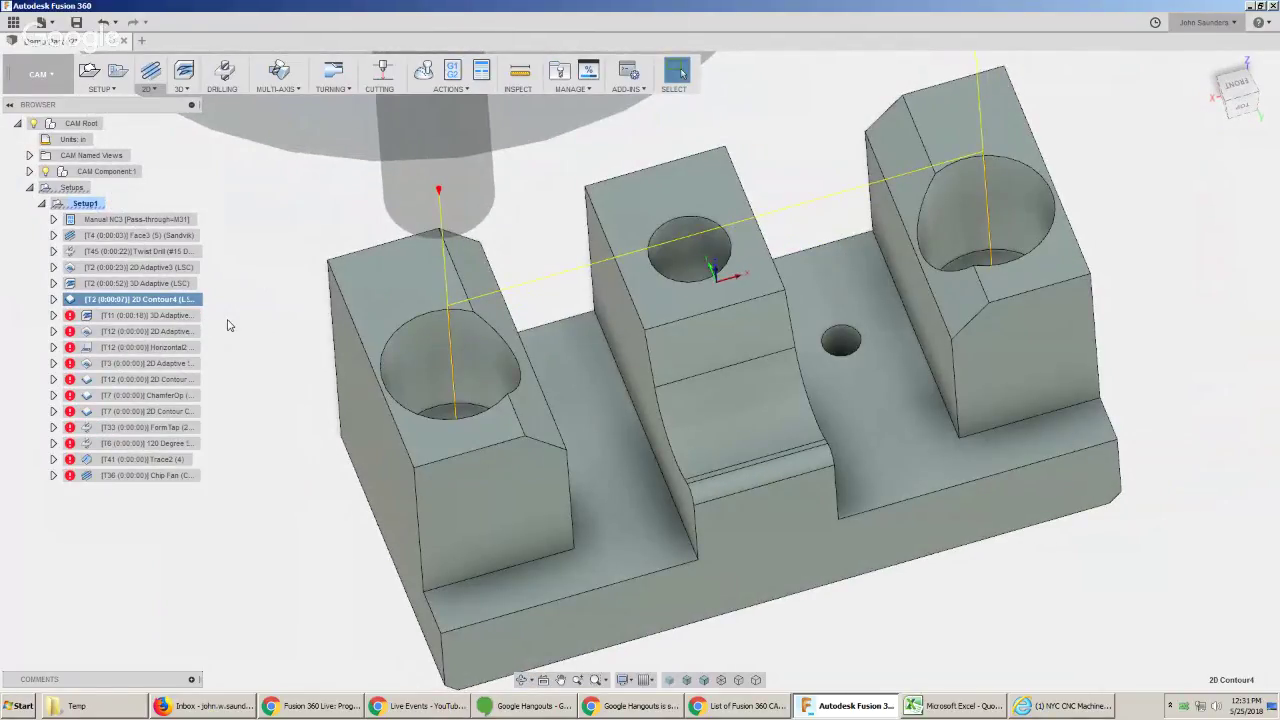
pyautogui.keyDown('shift'); pyautogui.moveTo(278, 332); pyautogui.dragTo(276, 315, button='middle'); pyautogui.keyUp('shift')
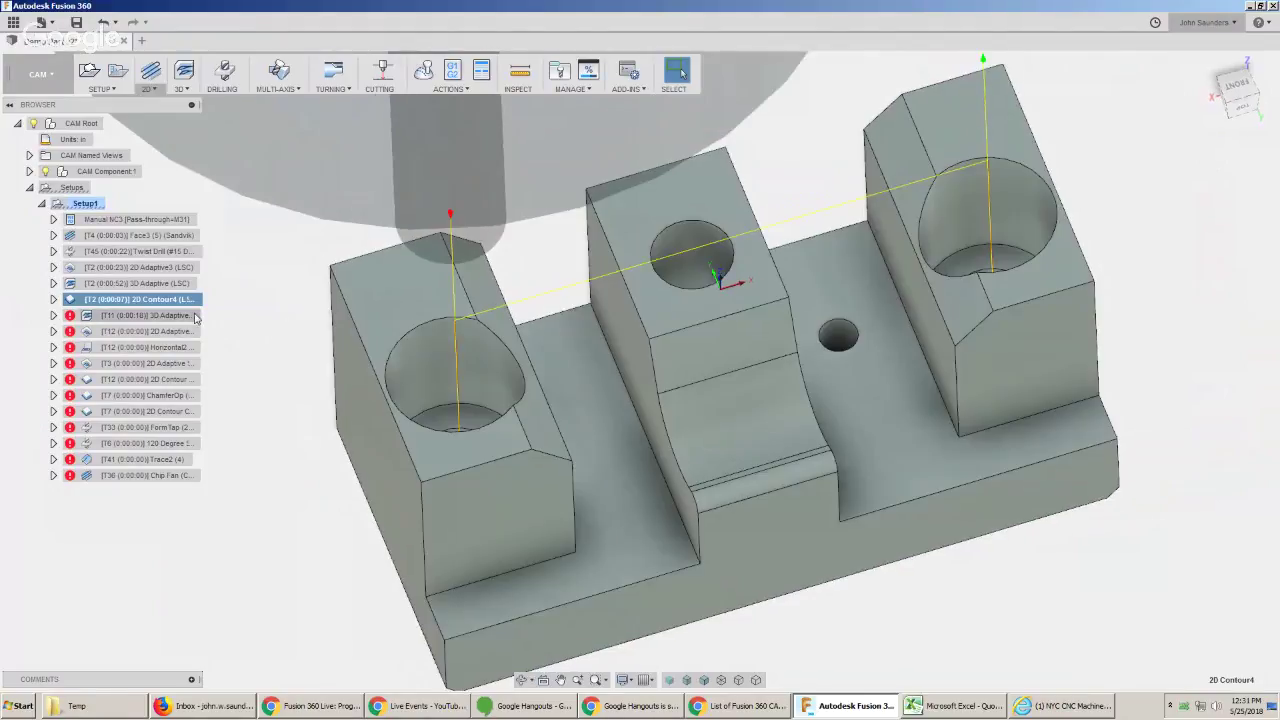
# Simulate the operations from Face through the new 2D Contour with stock shown and tail toolpath mode, and examine the final machined stock.
pyautogui.click(137, 235)
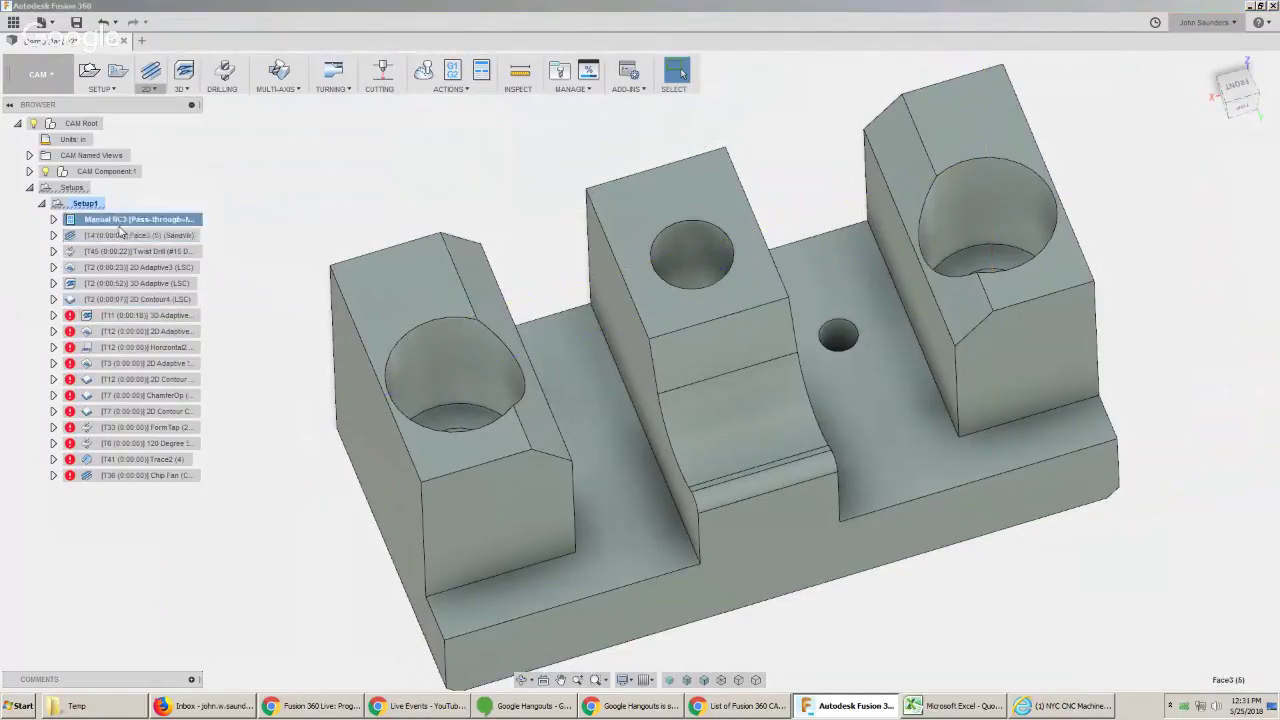
pyautogui.keyDown('shift'); pyautogui.click(125, 300); pyautogui.keyUp('shift')
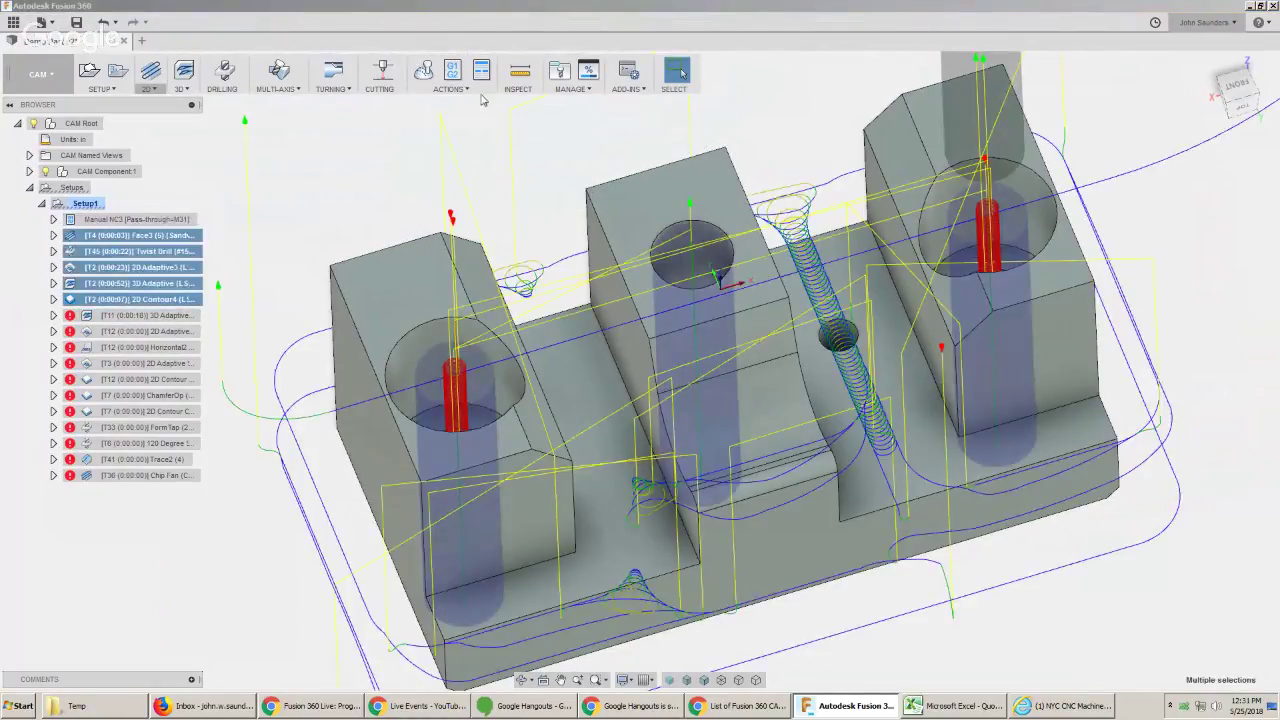
pyautogui.click(428, 78)
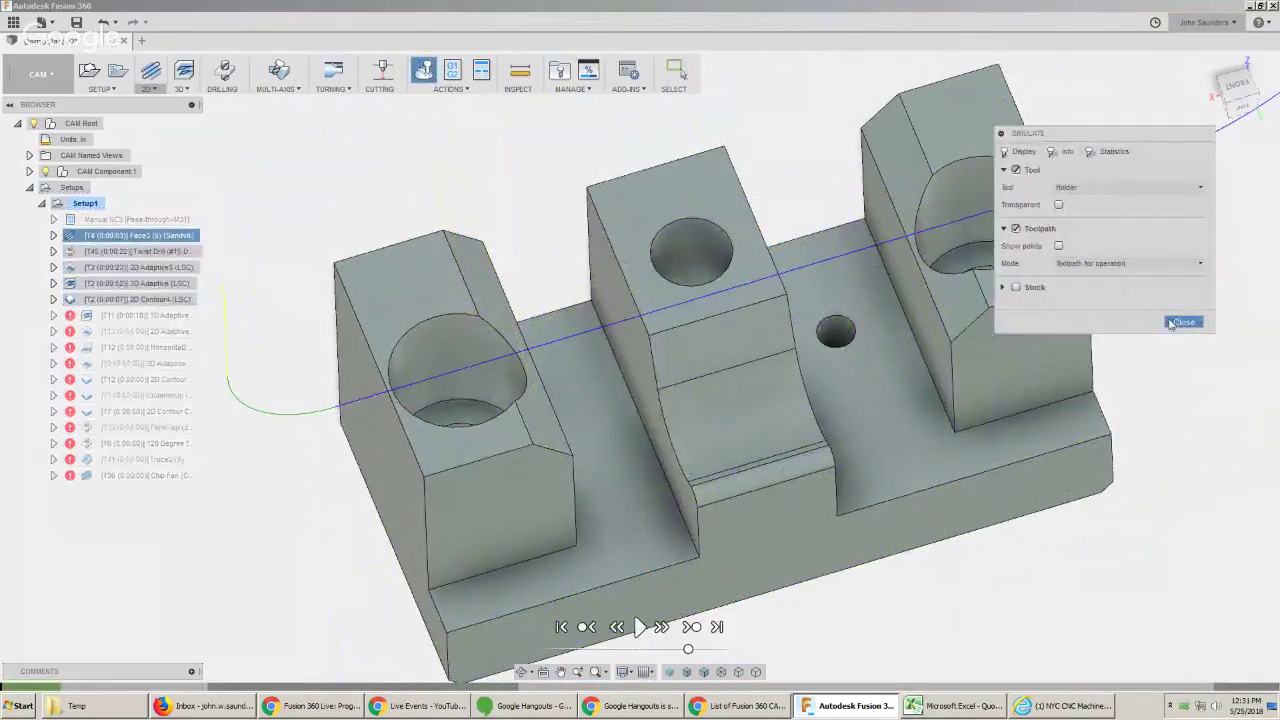
pyautogui.click(1016, 287)
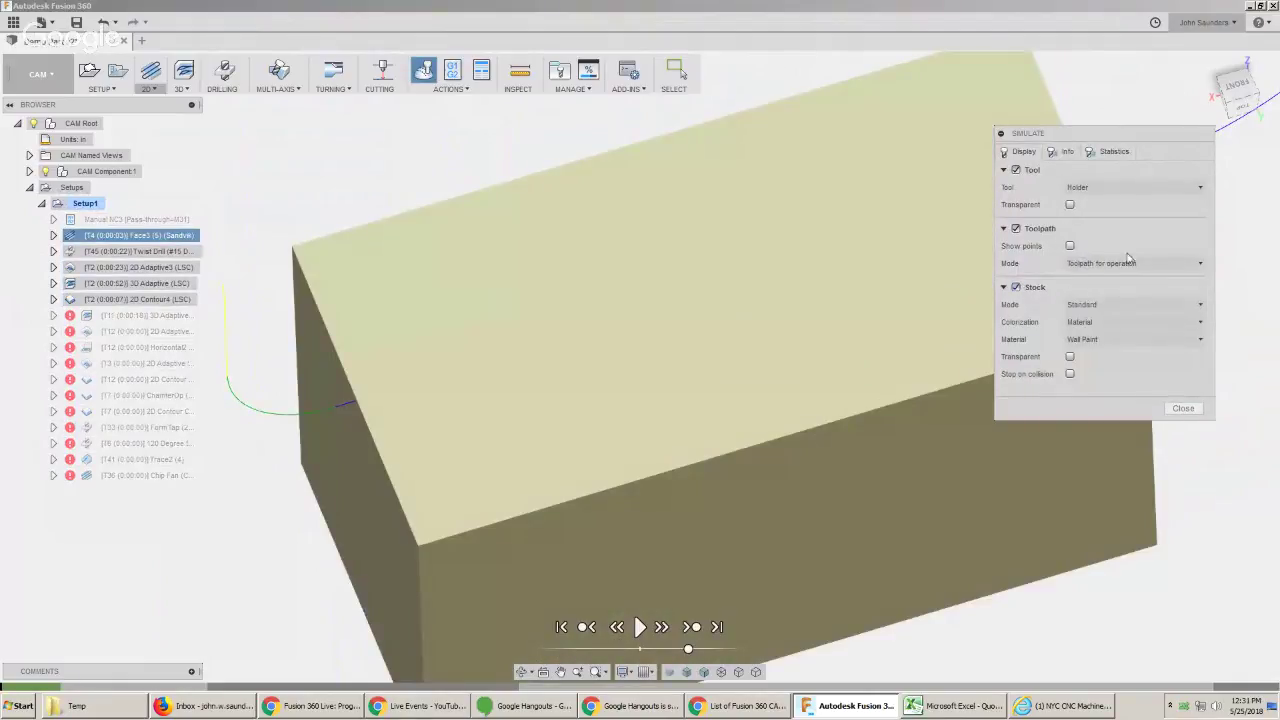
pyautogui.click(1128, 263)
pyautogui.click(1117, 341)
pyautogui.click(716, 627)
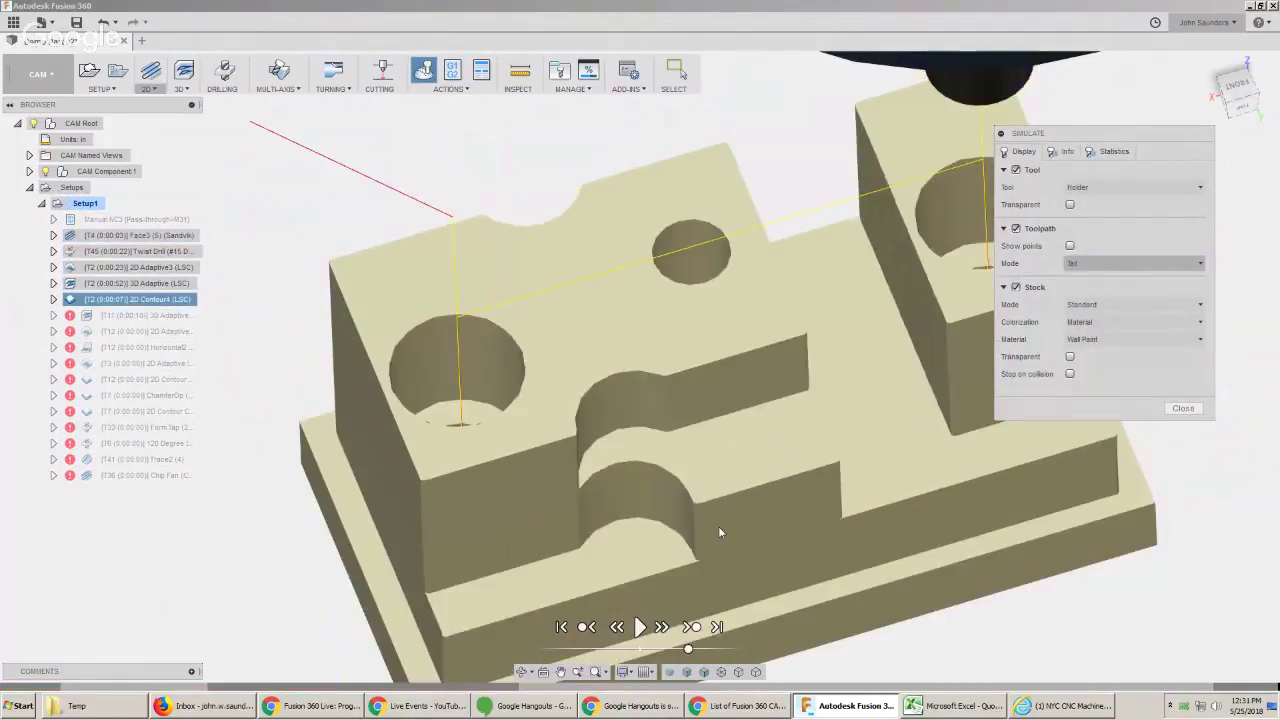
pyautogui.scroll(-2, 718, 526)
pyautogui.keyDown('shift'); pyautogui.moveTo(718, 526); pyautogui.dragTo(634, 443, button='middle'); pyautogui.keyUp('shift')
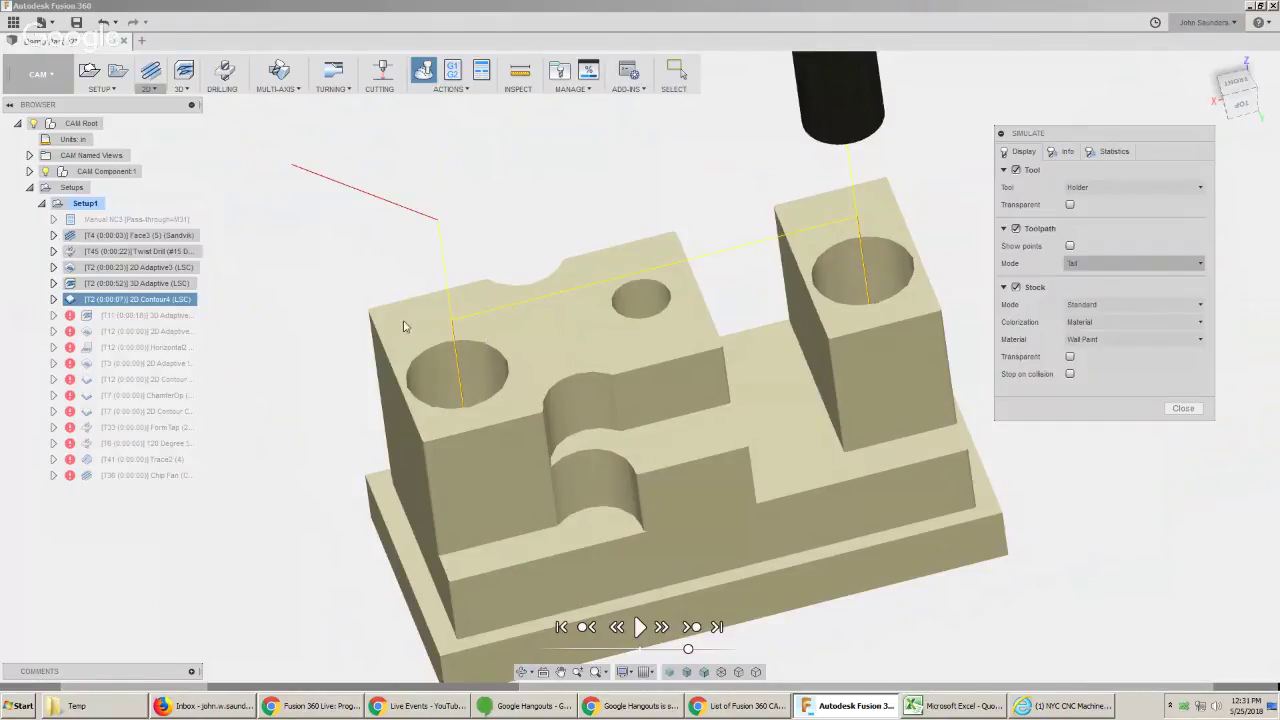
pyautogui.click(1183, 408)
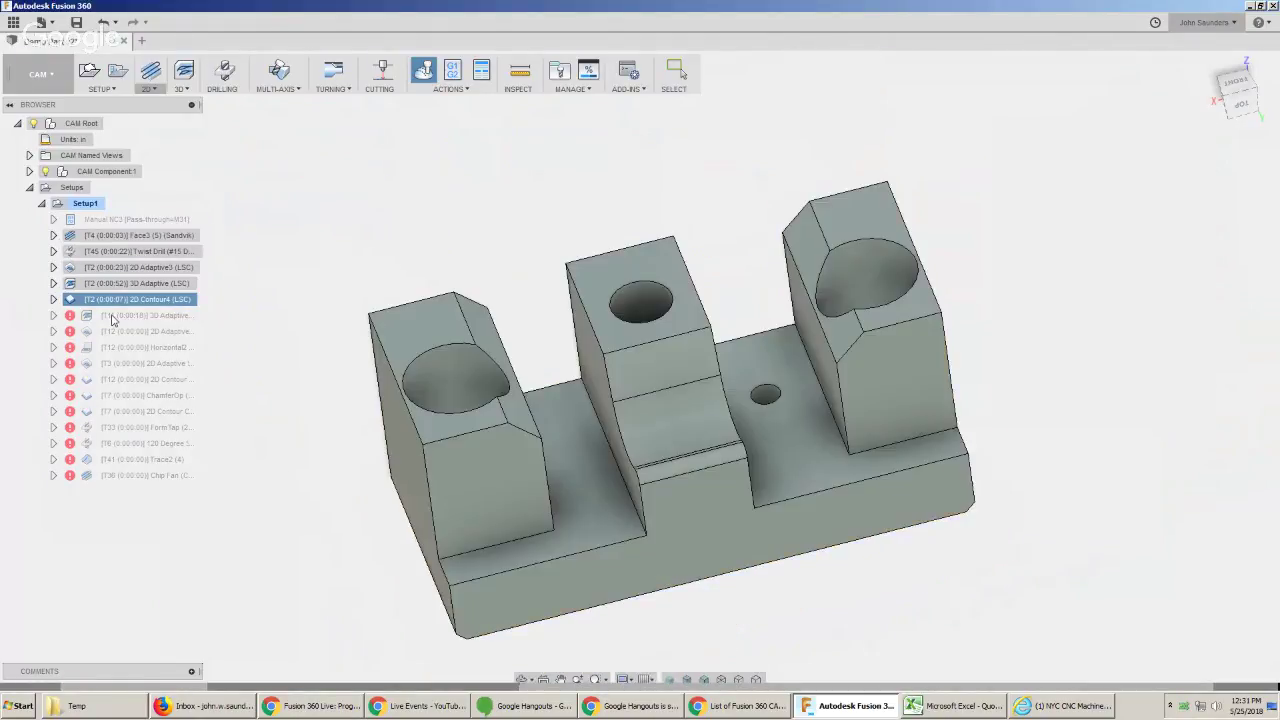
# Regenerate the 3D Adaptive (2) operation, check its toolpath between the left and middle blocks, and protect the operation.
pyautogui.click(192, 318)
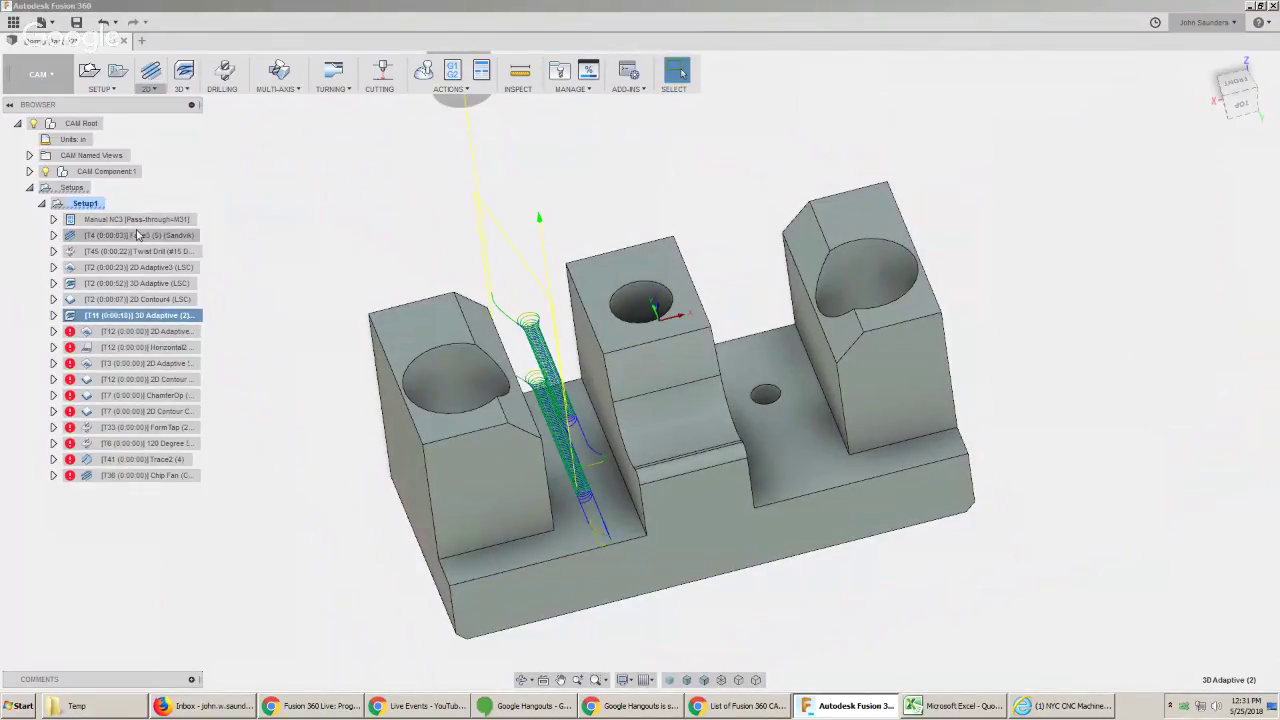
pyautogui.moveTo(385, 349)
pyautogui.keyDown('shift'); pyautogui.mouseDown(button='middle')
pyautogui.moveTo(369, 300)
pyautogui.moveTo(376, 338)
pyautogui.mouseUp(button='middle'); pyautogui.keyUp('shift')
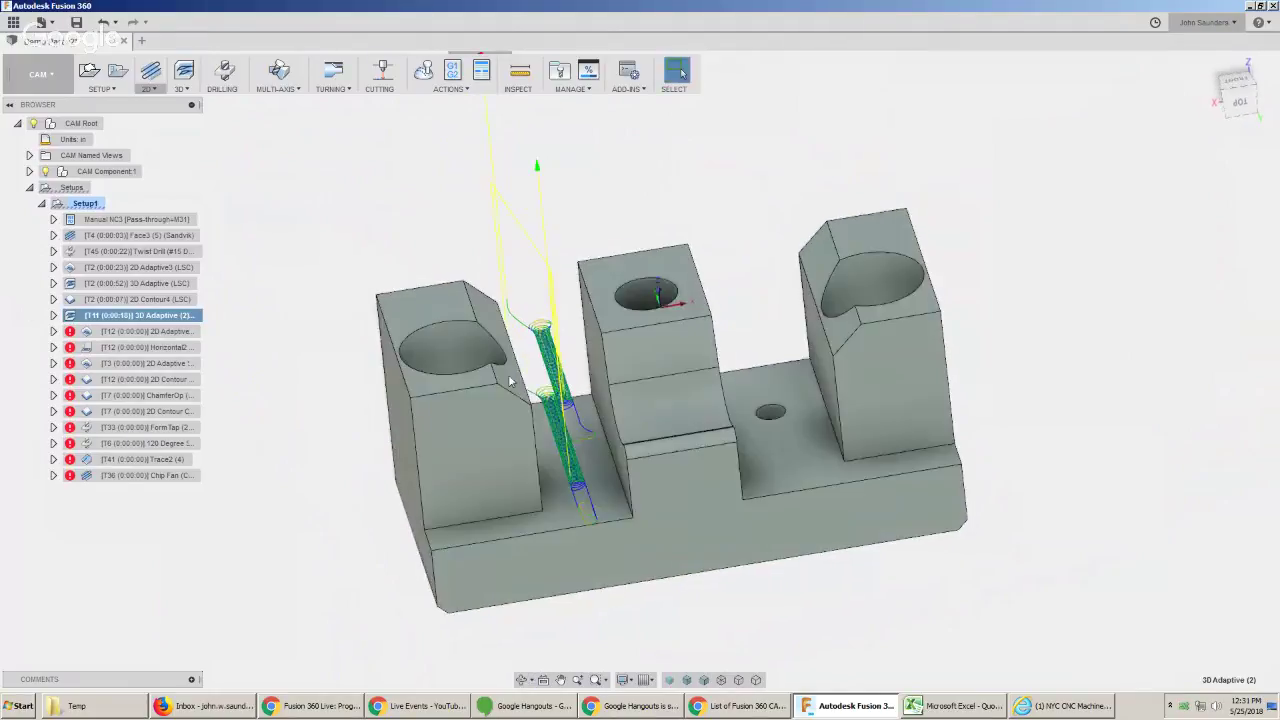
pyautogui.click(506, 349)
pyautogui.click(174, 316)
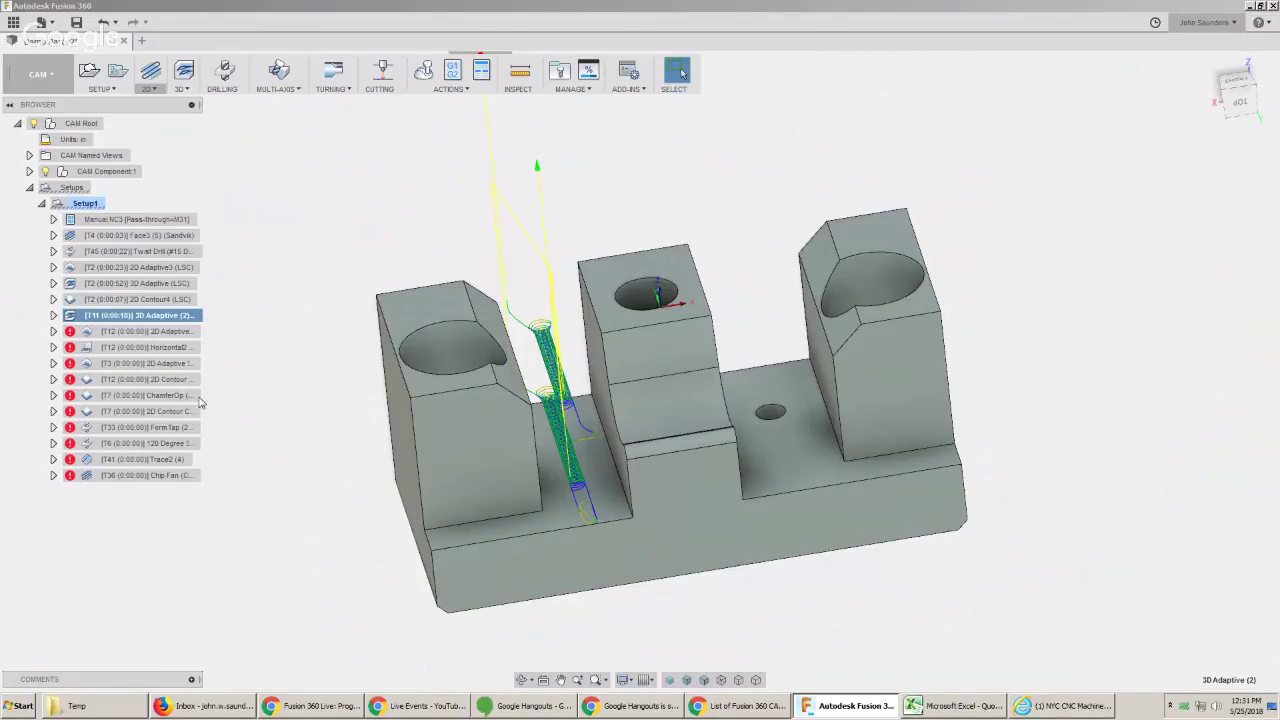
pyautogui.rightClick(150, 318)
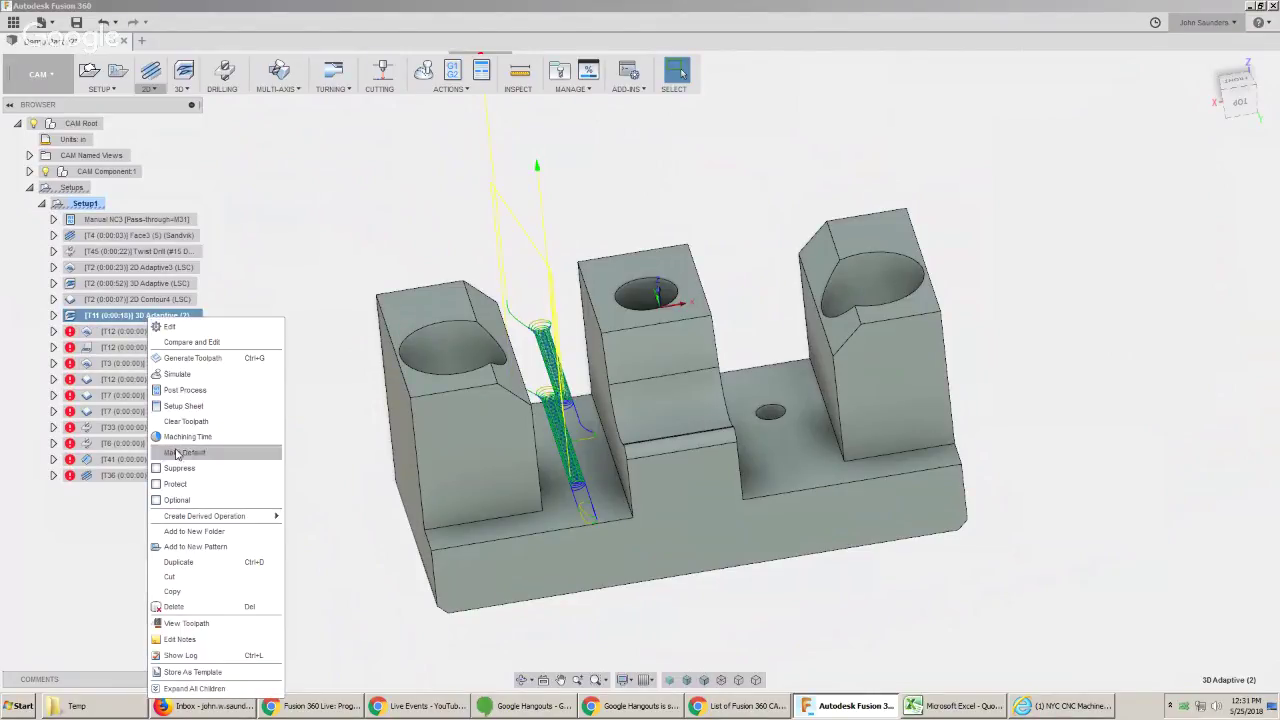
pyautogui.click(170, 484)
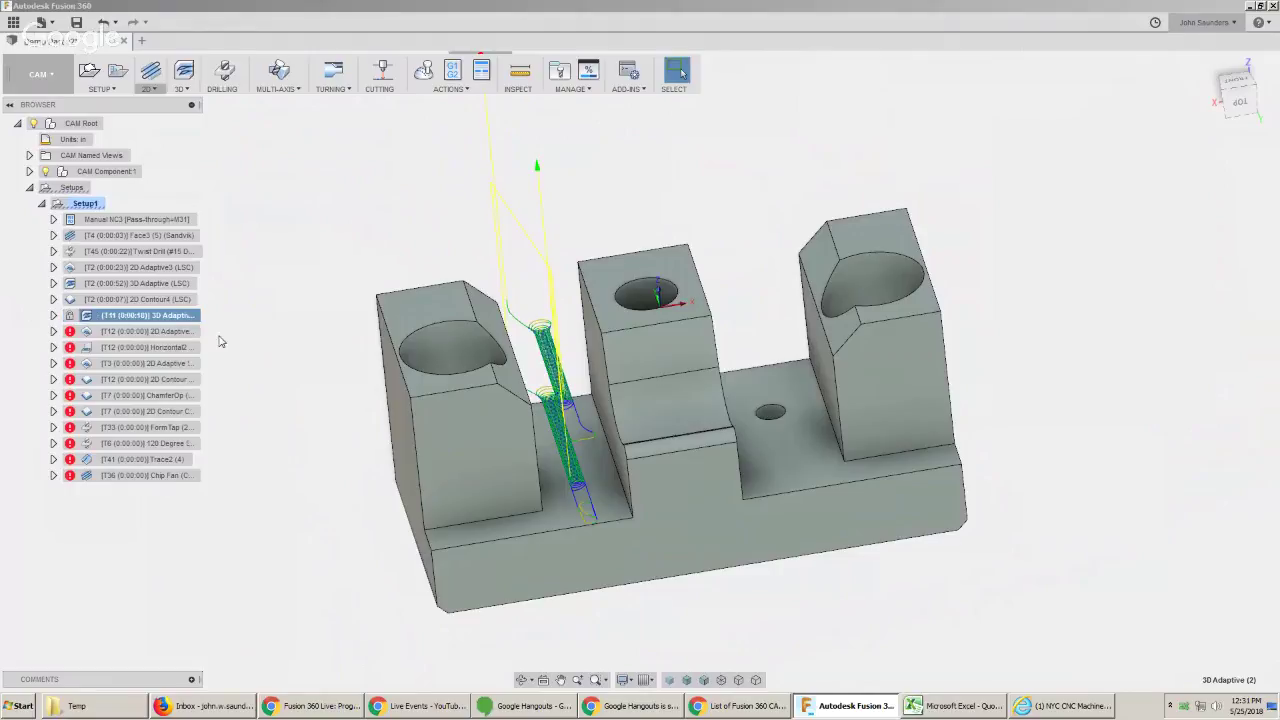
# Simulate the operations from Face through 3D Adaptive (2) and compare the remaining stock with the finished model.
pyautogui.keyDown('shift'); pyautogui.click(130, 235); pyautogui.keyUp('shift')
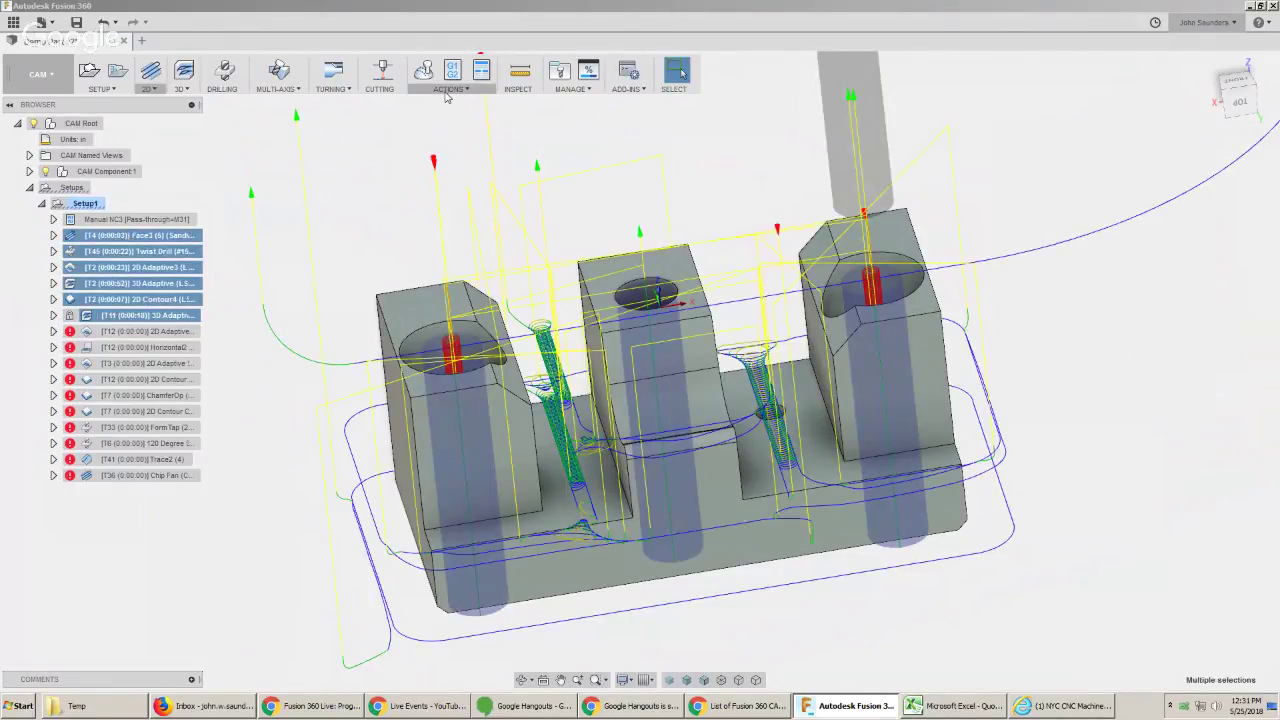
pyautogui.click(423, 70)
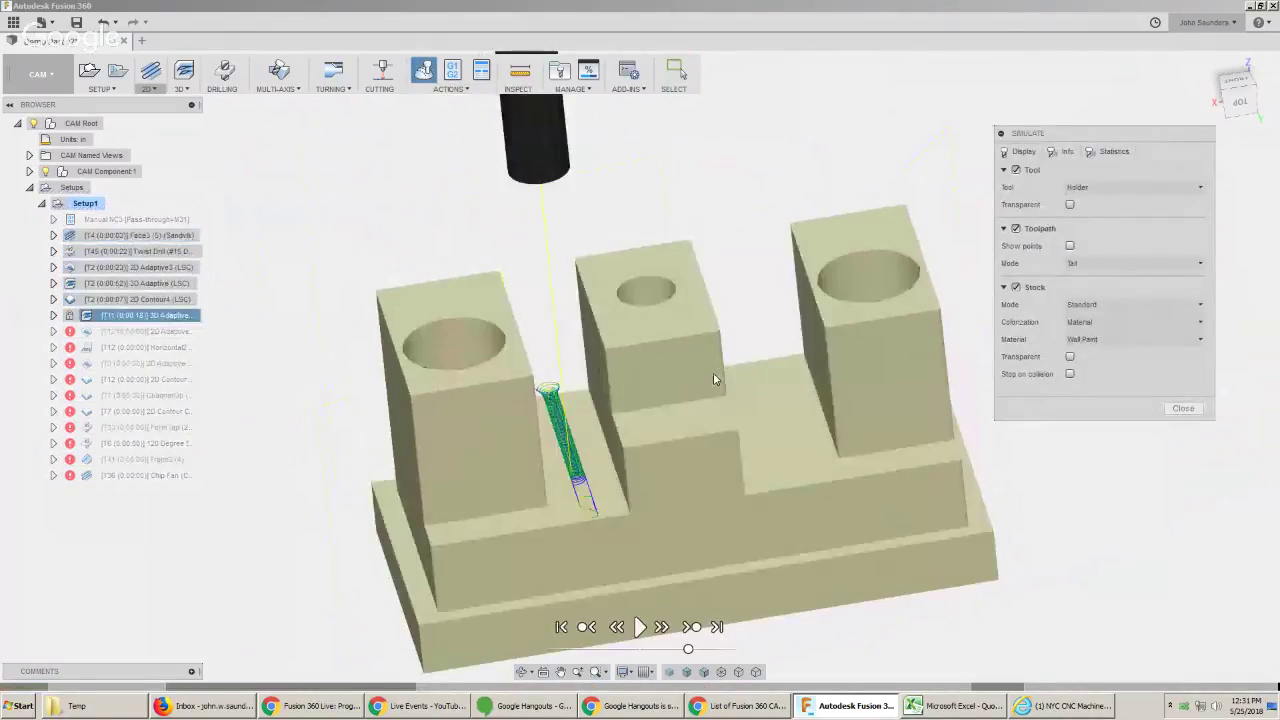
pyautogui.keyDown('shift'); pyautogui.moveTo(683, 359); pyautogui.dragTo(721, 305, button='middle'); pyautogui.keyUp('shift')
pyautogui.keyDown('shift'); pyautogui.moveTo(598, 555); pyautogui.dragTo(568, 518, button='middle'); pyautogui.keyUp('shift')
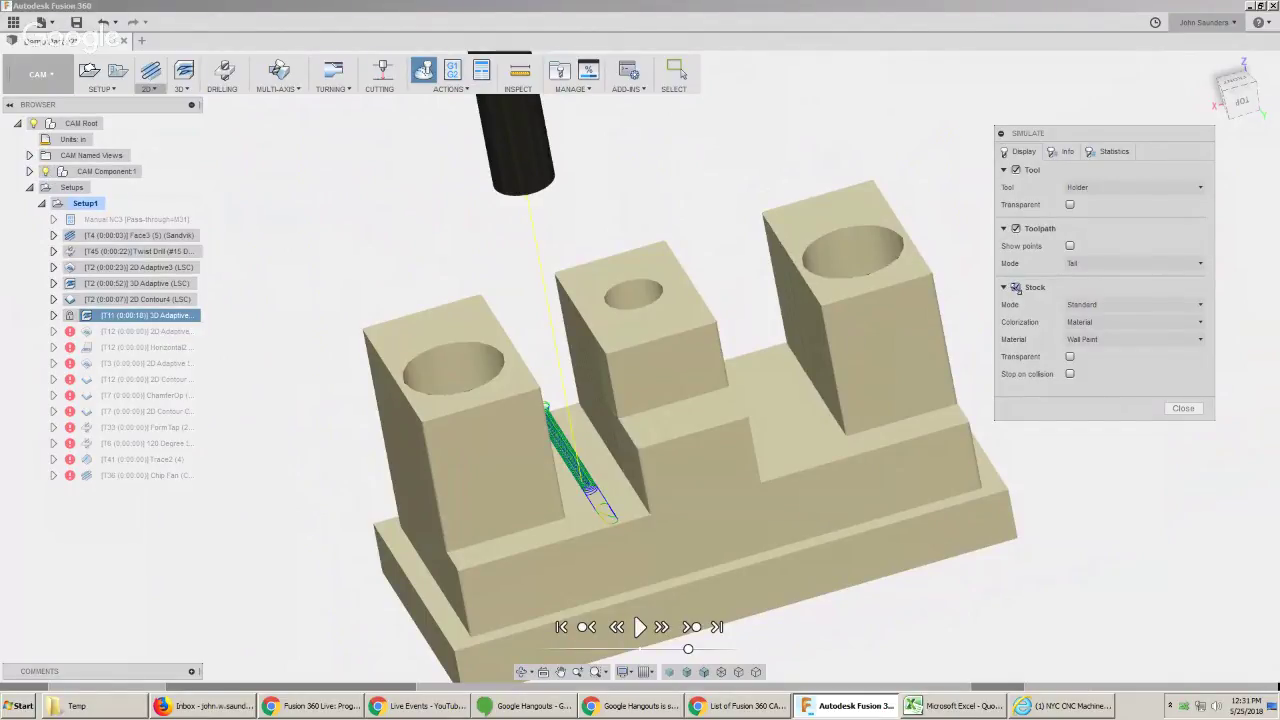
pyautogui.click(1016, 287)
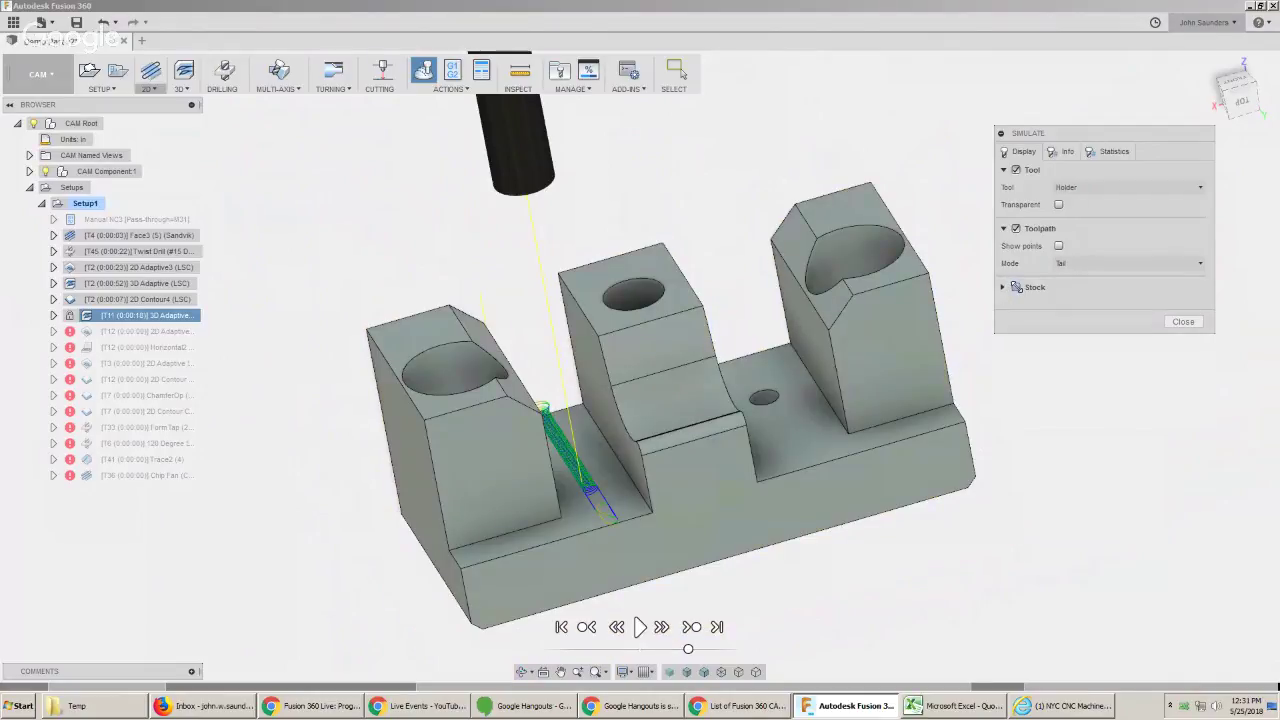
pyautogui.click(1016, 287)
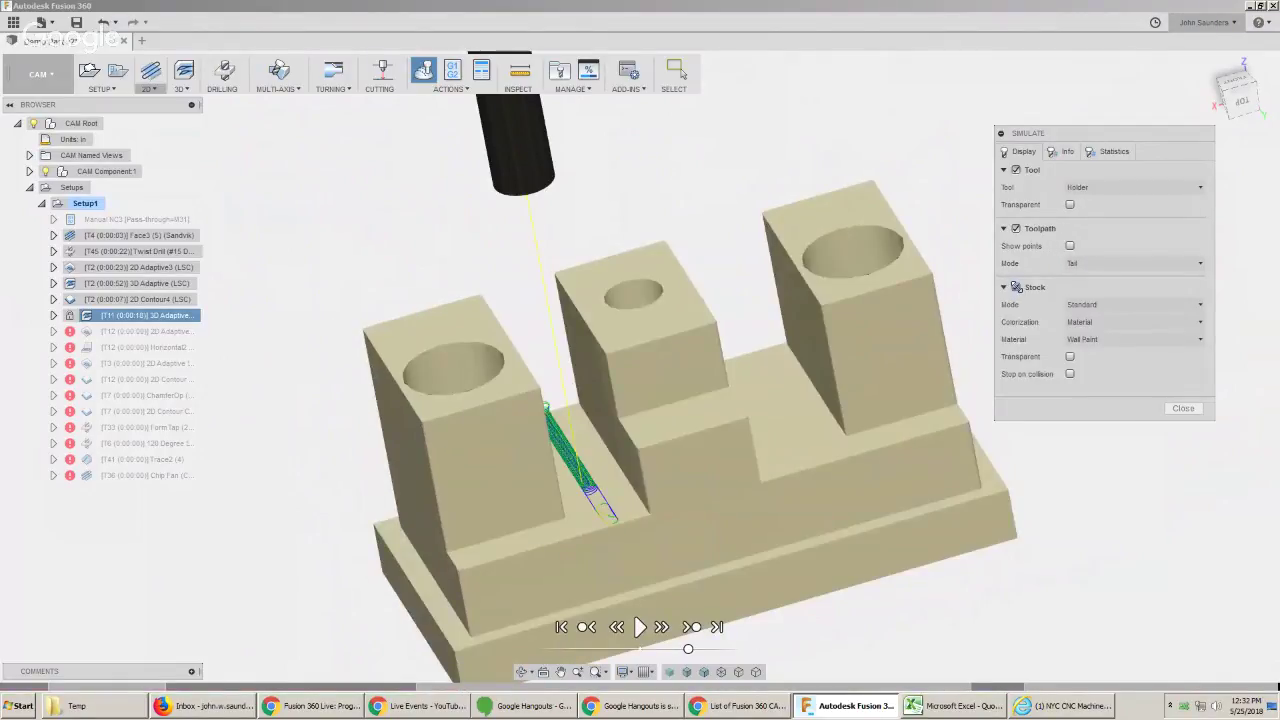
pyautogui.click(1016, 287)
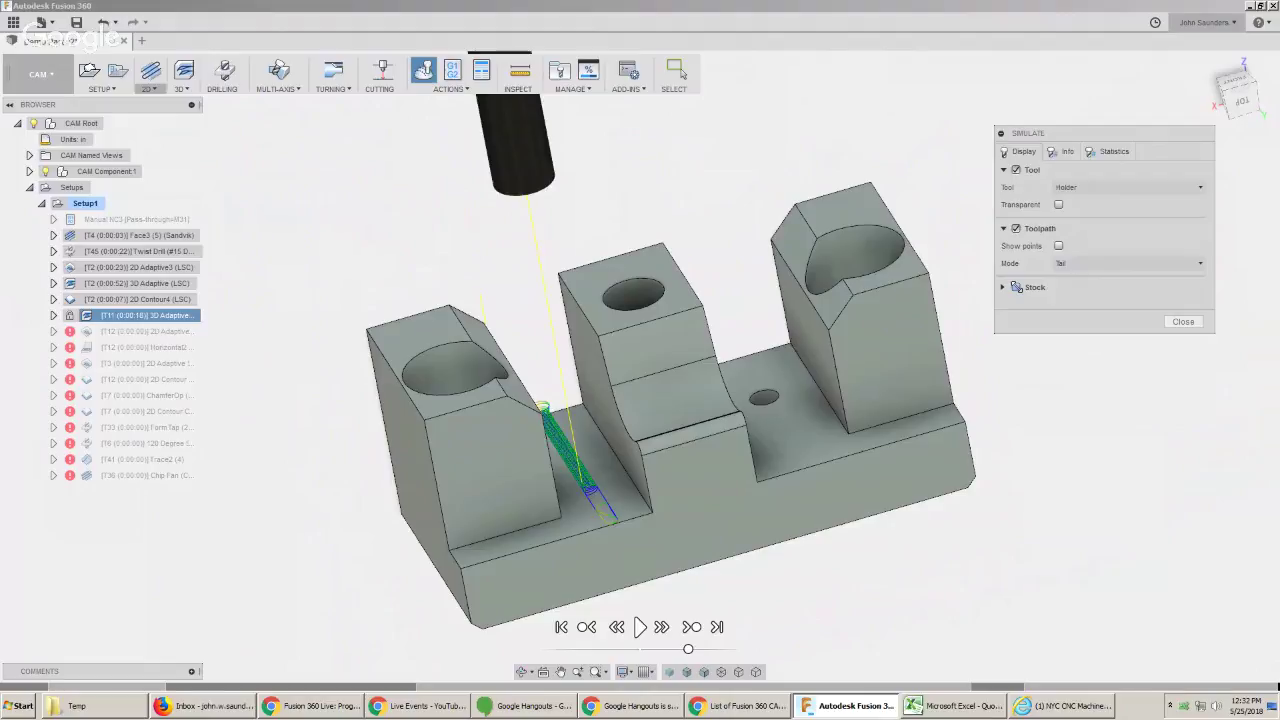
pyautogui.click(1016, 287)
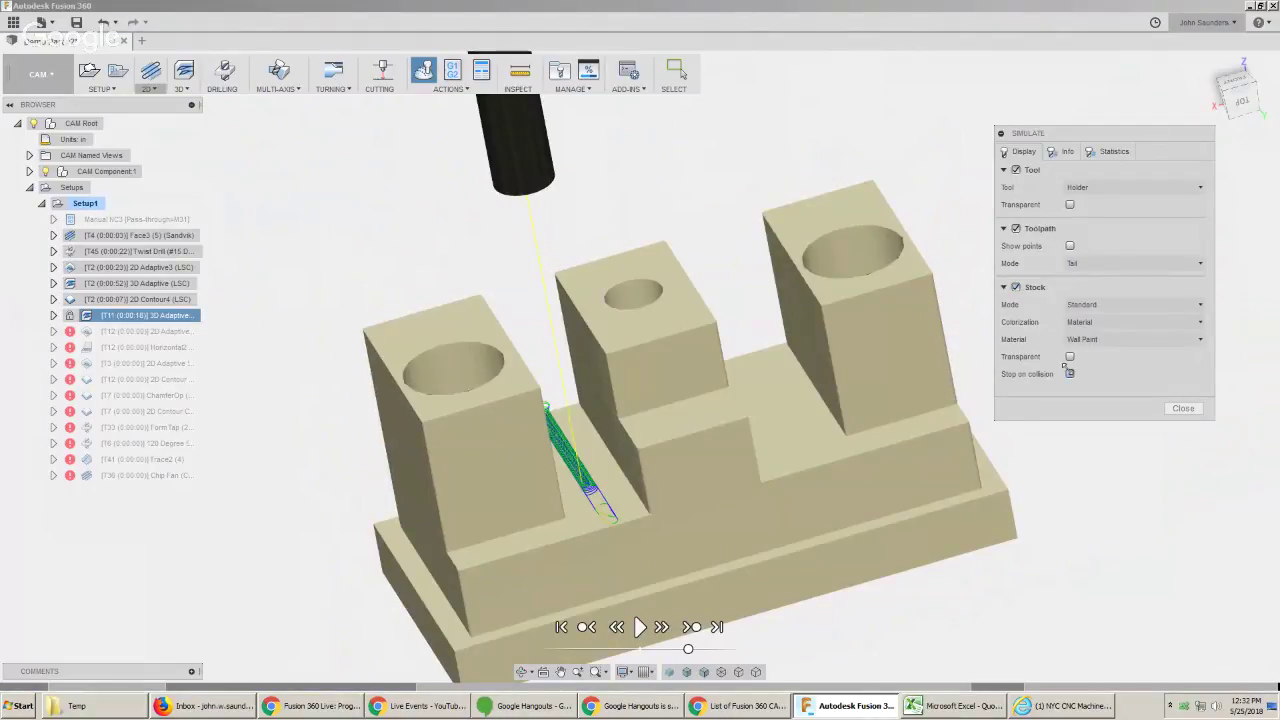
# Make the simulated stock transparent and examine the material left around the blocks, then end the simulation.
pyautogui.click(1069, 356)
pyautogui.keyDown('shift'); pyautogui.moveTo(990, 340); pyautogui.dragTo(907, 341, button='middle'); pyautogui.keyUp('shift')
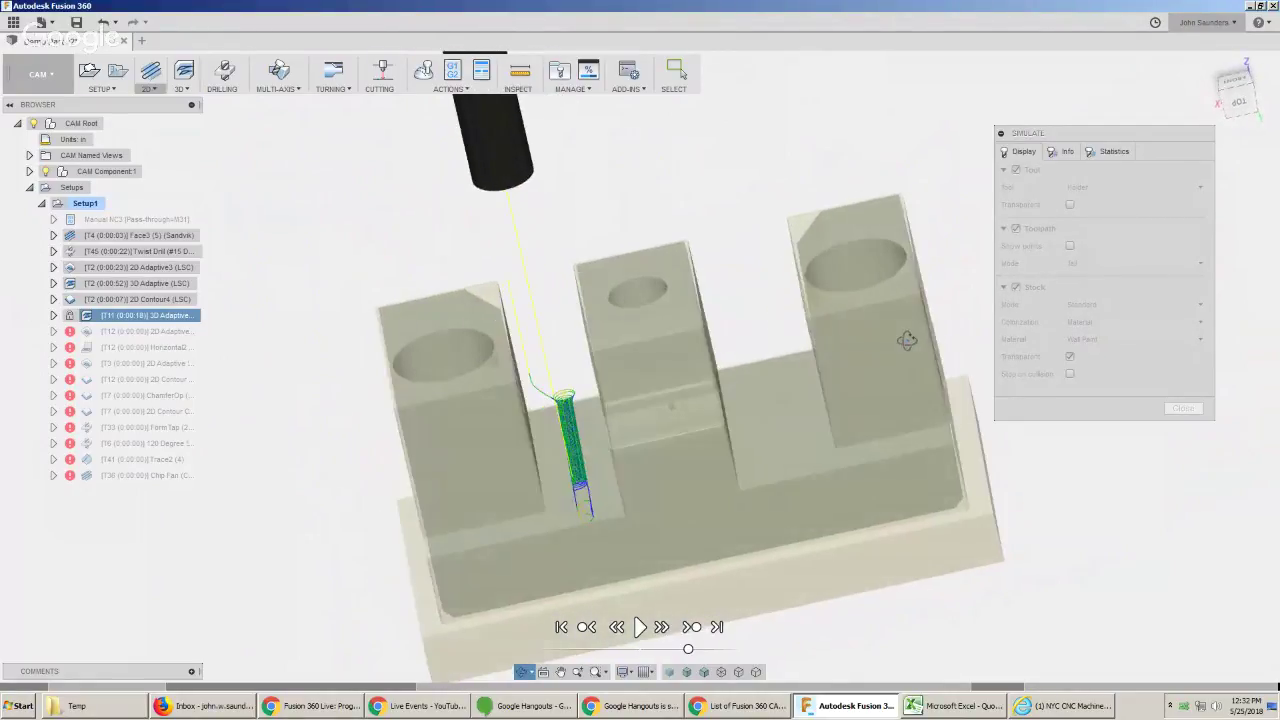
pyautogui.keyDown('shift'); pyautogui.moveTo(547, 370); pyautogui.dragTo(665, 418, button='middle'); pyautogui.keyUp('shift')
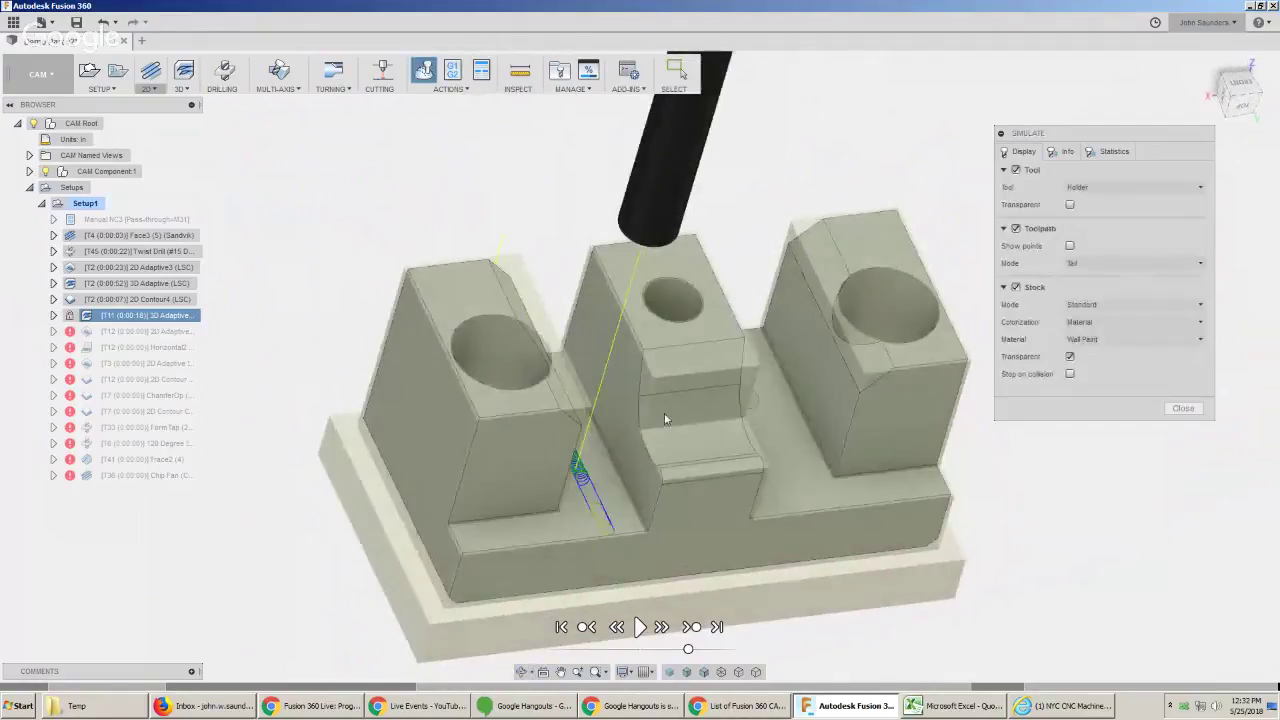
pyautogui.click(1183, 408)
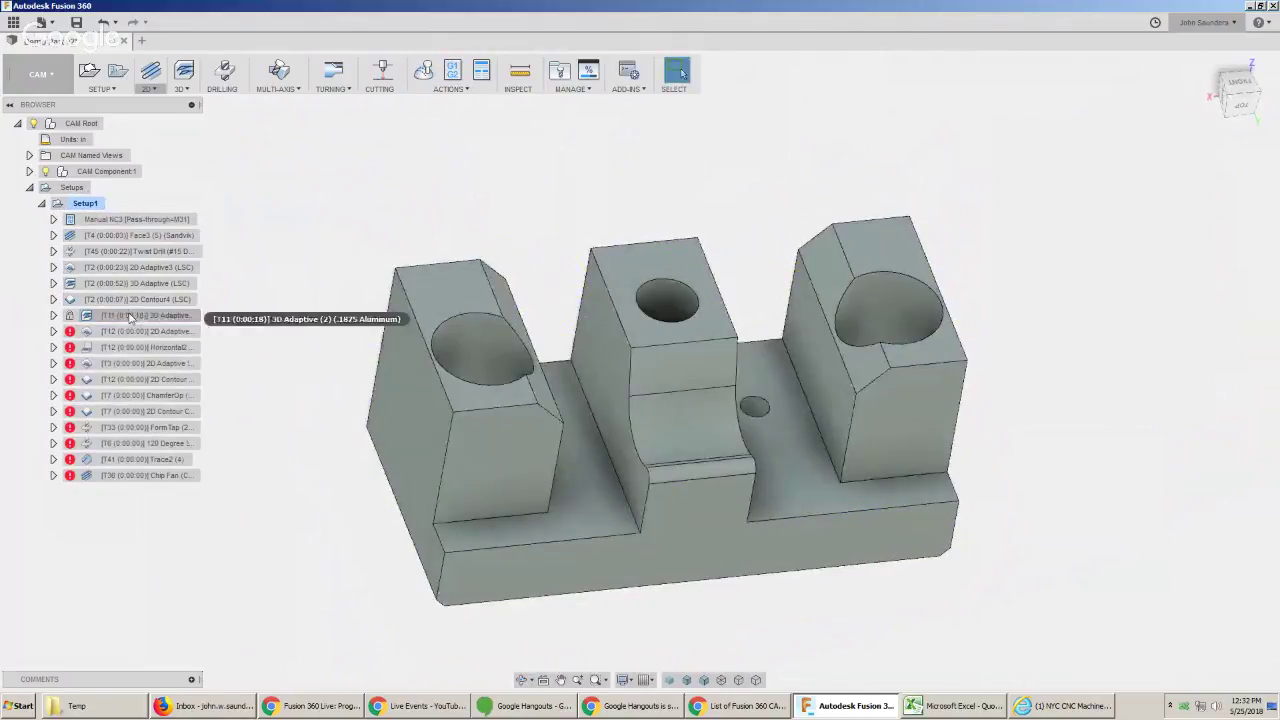
# Duplicate the counterbore 2D Contour operation and clear the copy's contour selections.
pyautogui.click(149, 90)
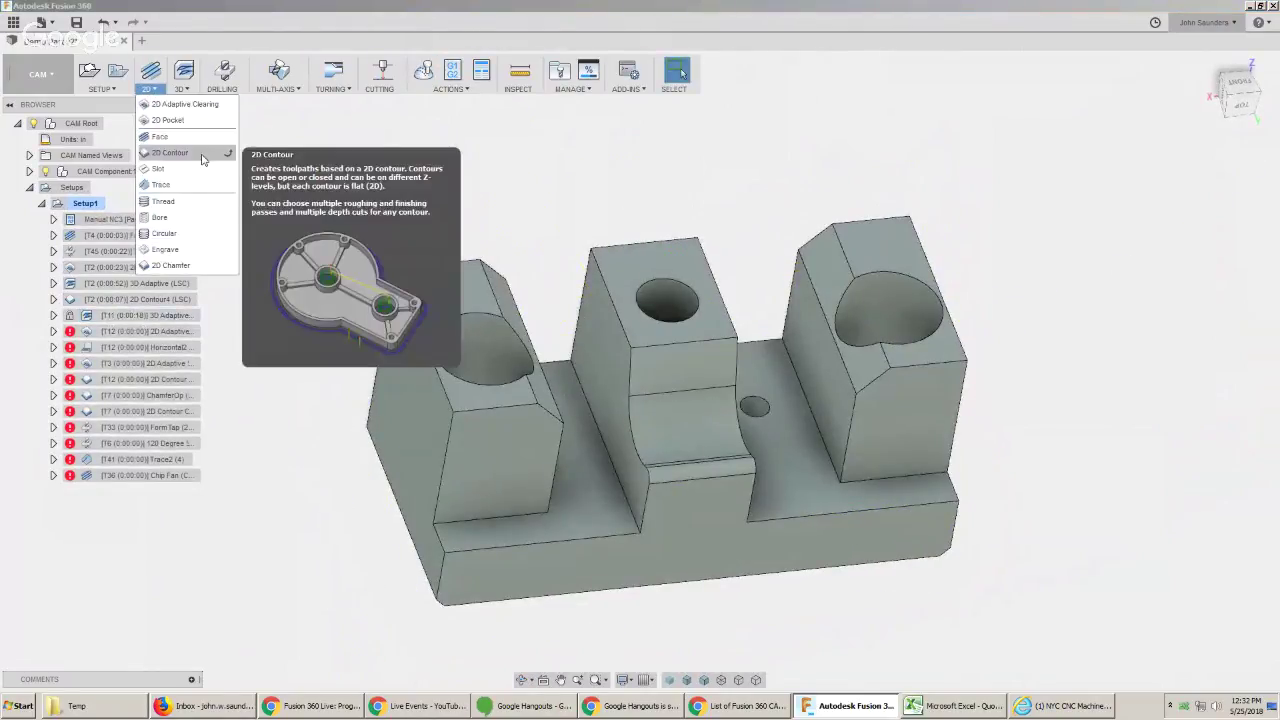
pyautogui.click(143, 301)
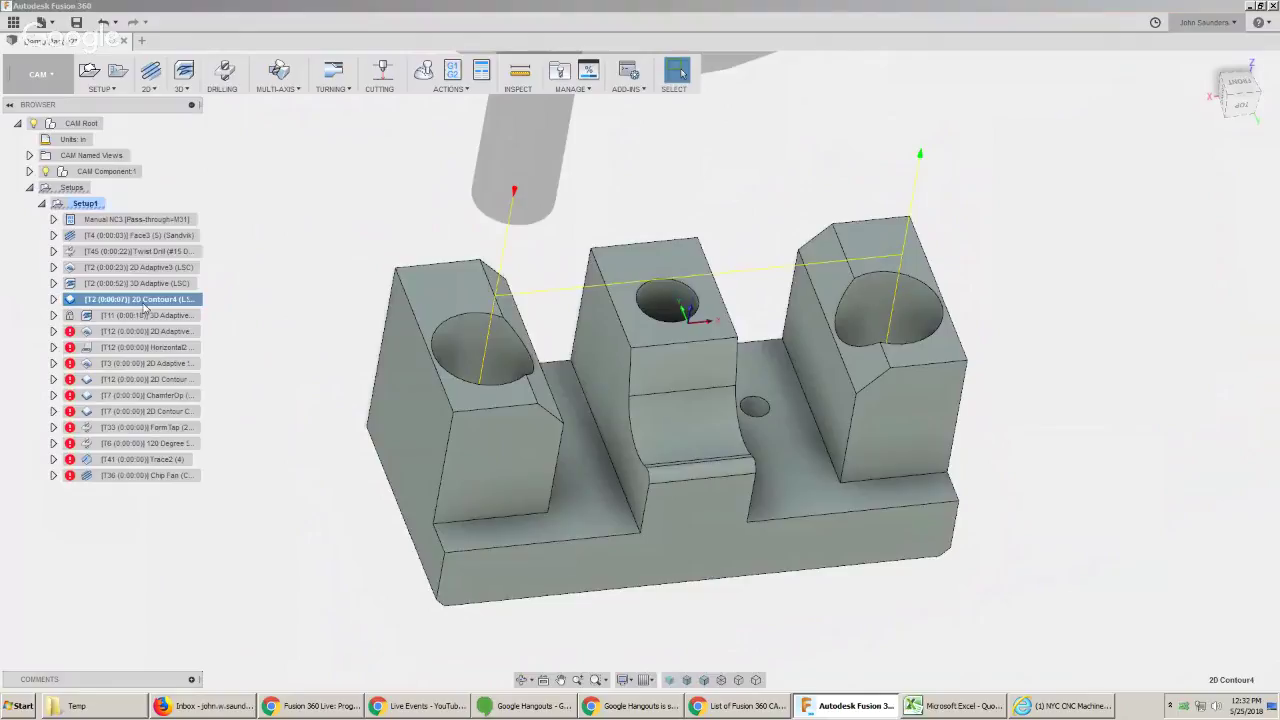
pyautogui.hotkey('ctrl', 'd')
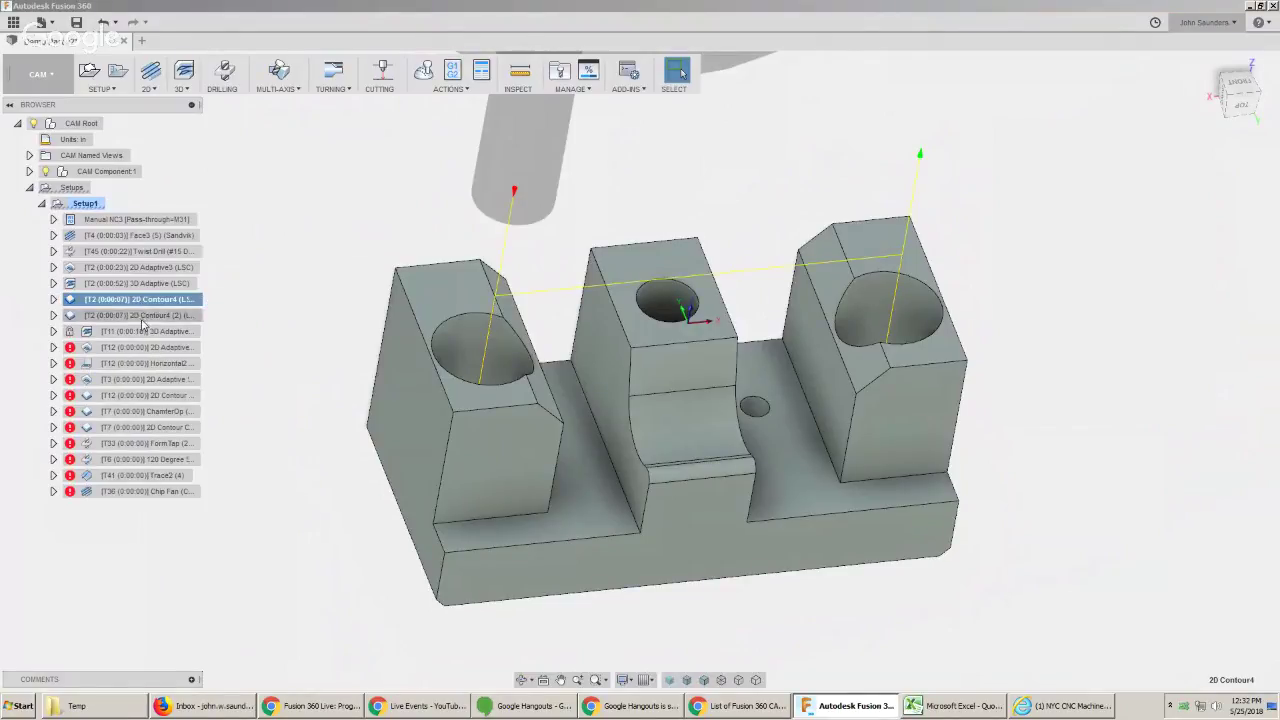
pyautogui.rightClick(138, 316)
pyautogui.click(160, 325)
pyautogui.click(991, 125)
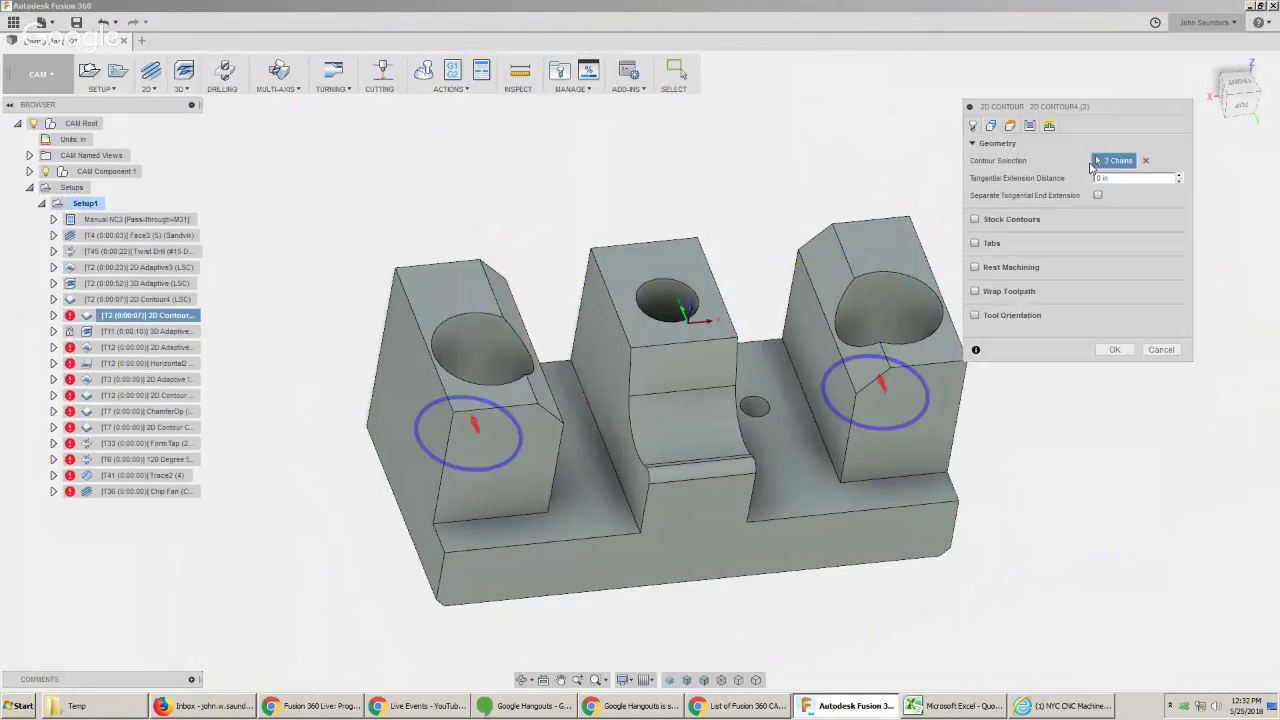
pyautogui.click(1146, 160)
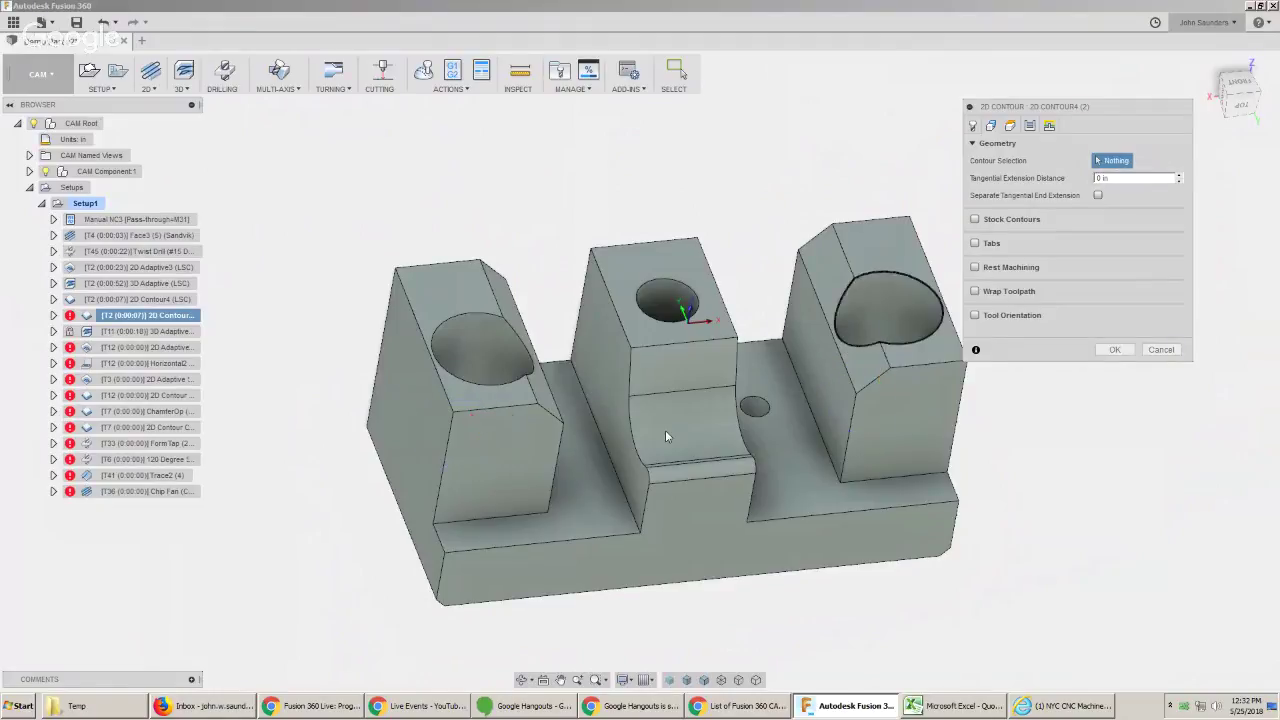
# Select the outer blocks' front and inner base edges and the middle block's two side base edges as the copied operation's contours.
pyautogui.click(502, 520)
pyautogui.click(620, 485)
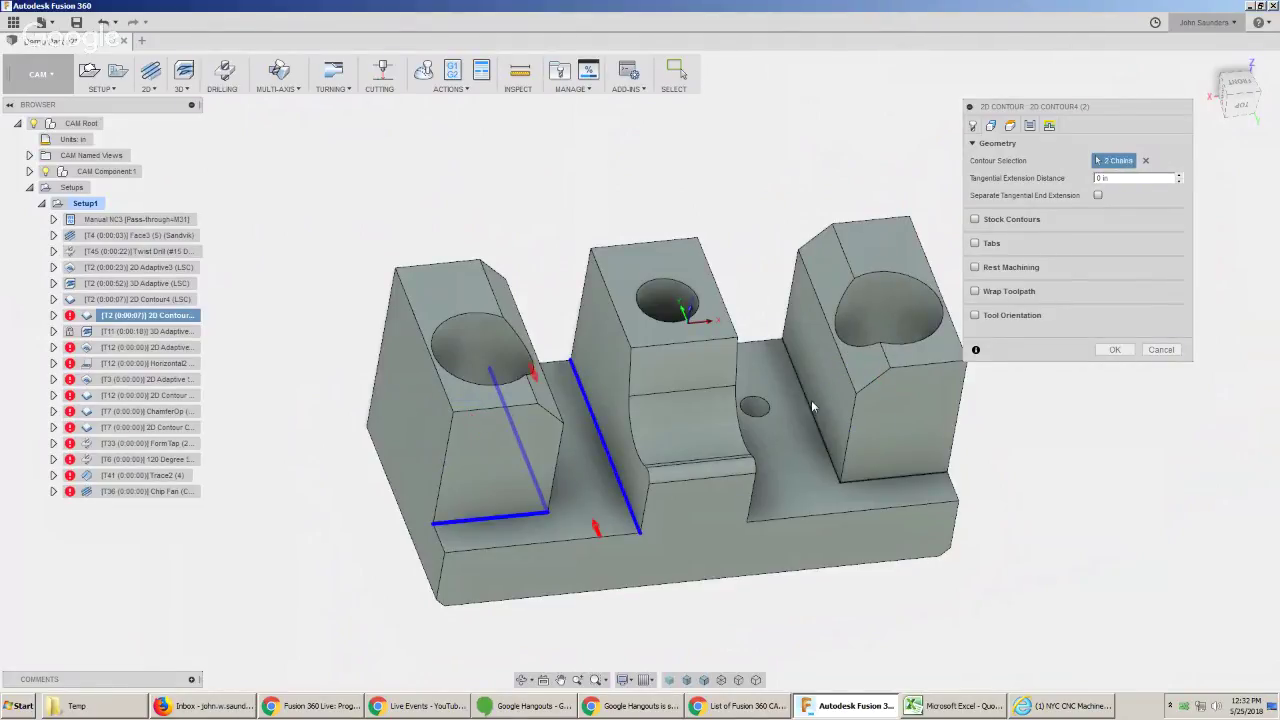
pyautogui.click(811, 400)
pyautogui.moveTo(811, 400)
pyautogui.keyDown('shift'); pyautogui.mouseDown(button='middle')
pyautogui.moveTo(772, 448)
pyautogui.moveTo(720, 454)
pyautogui.moveTo(777, 433)
pyautogui.mouseUp(button='middle'); pyautogui.keyUp('shift')
pyautogui.click(720, 455)
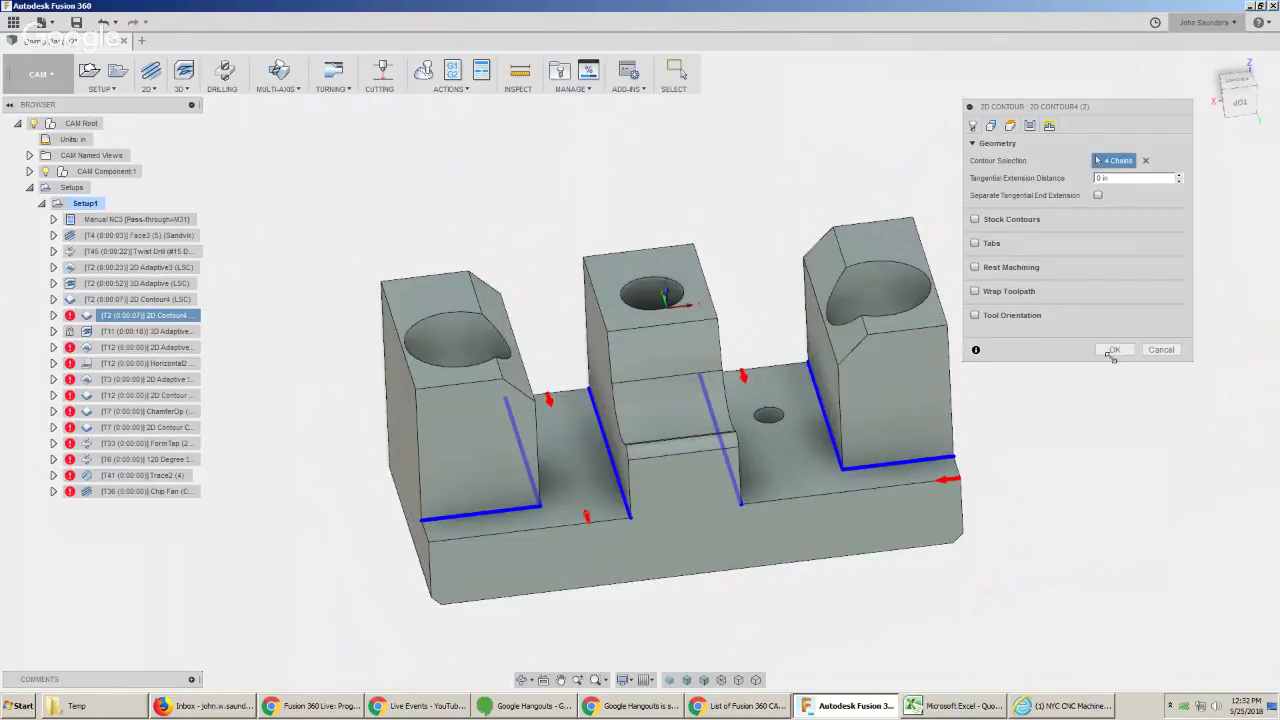
# Check the passes settings of the copied 2D Contour and generate its toolpath along the selected base edges.
pyautogui.click(1030, 126)
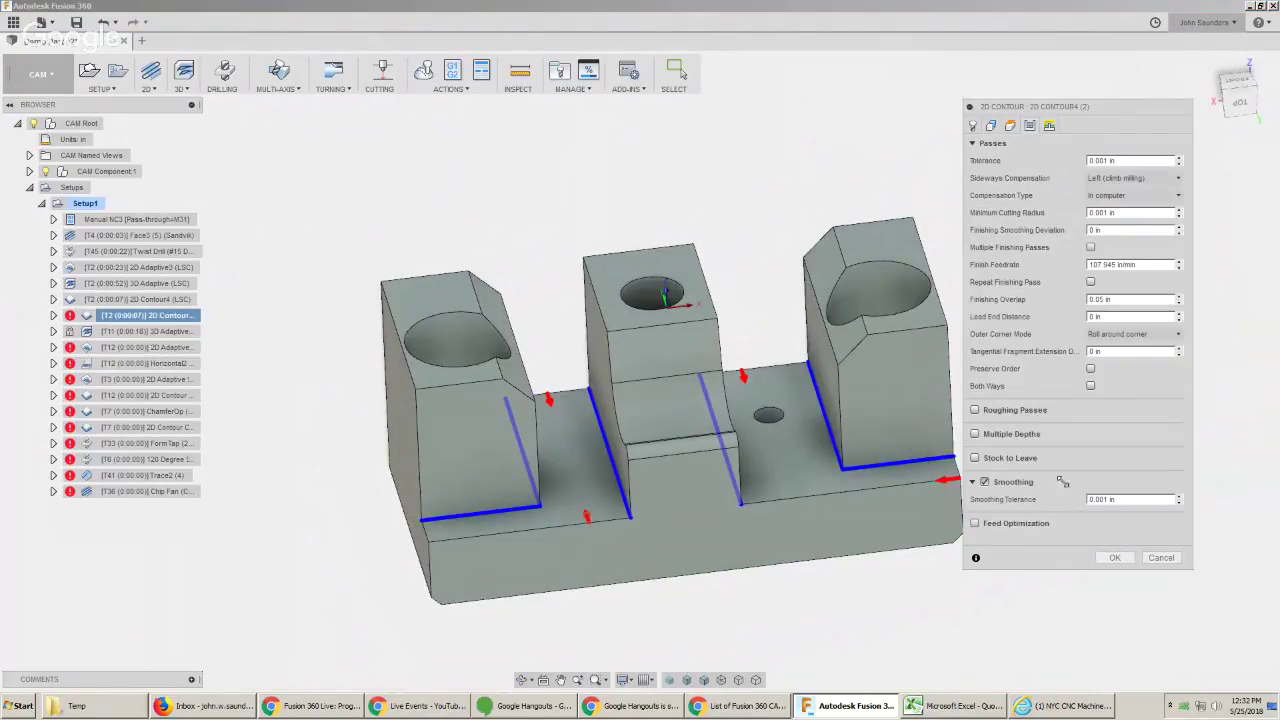
pyautogui.click(1115, 557)
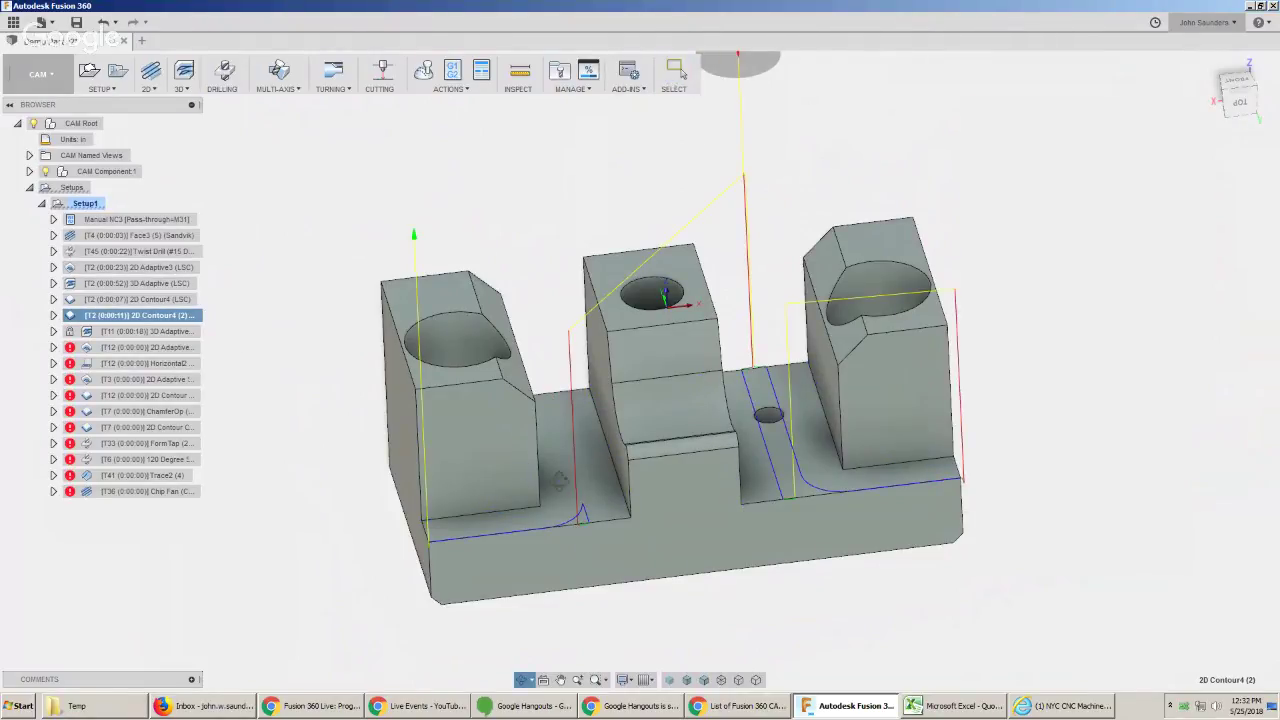
pyautogui.keyDown('shift'); pyautogui.moveTo(592, 513); pyautogui.dragTo(561, 495, button='middle'); pyautogui.keyUp('shift')
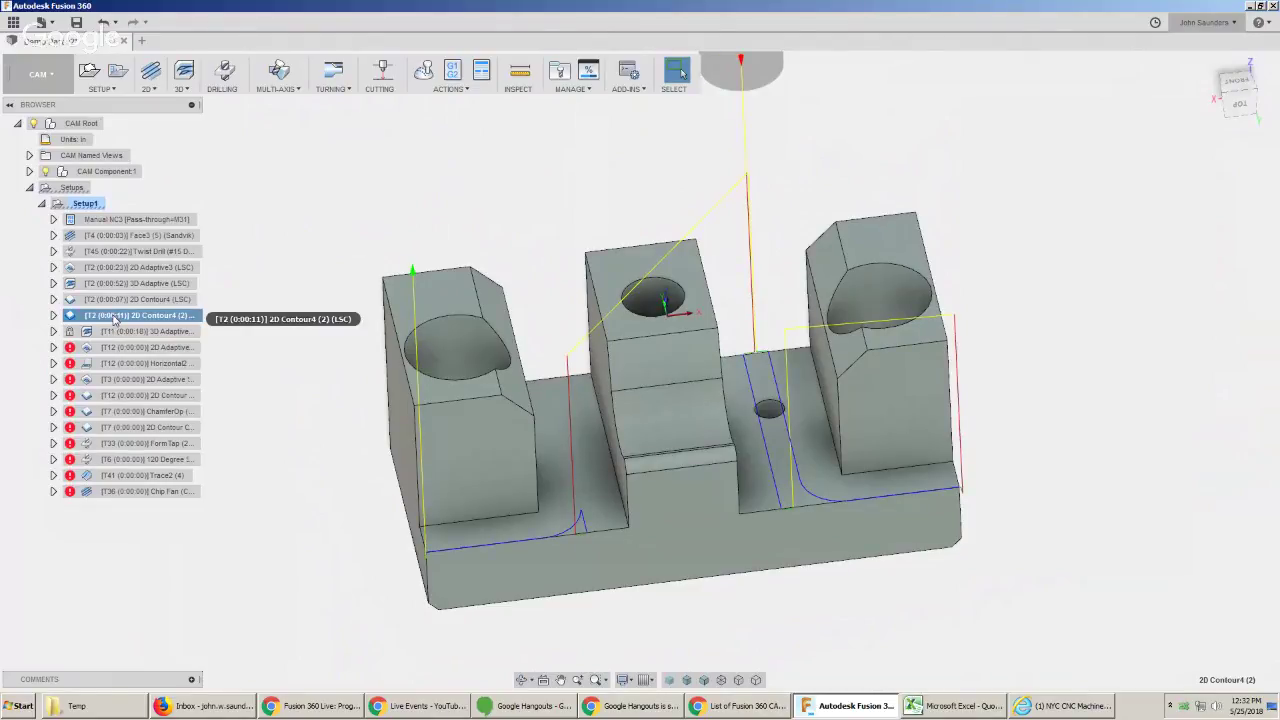
# Reopen the copied 2D Contour operation and review its tool, geometry and passes settings, then accept it.
pyautogui.rightClick(170, 327)
pyautogui.click(182, 332)
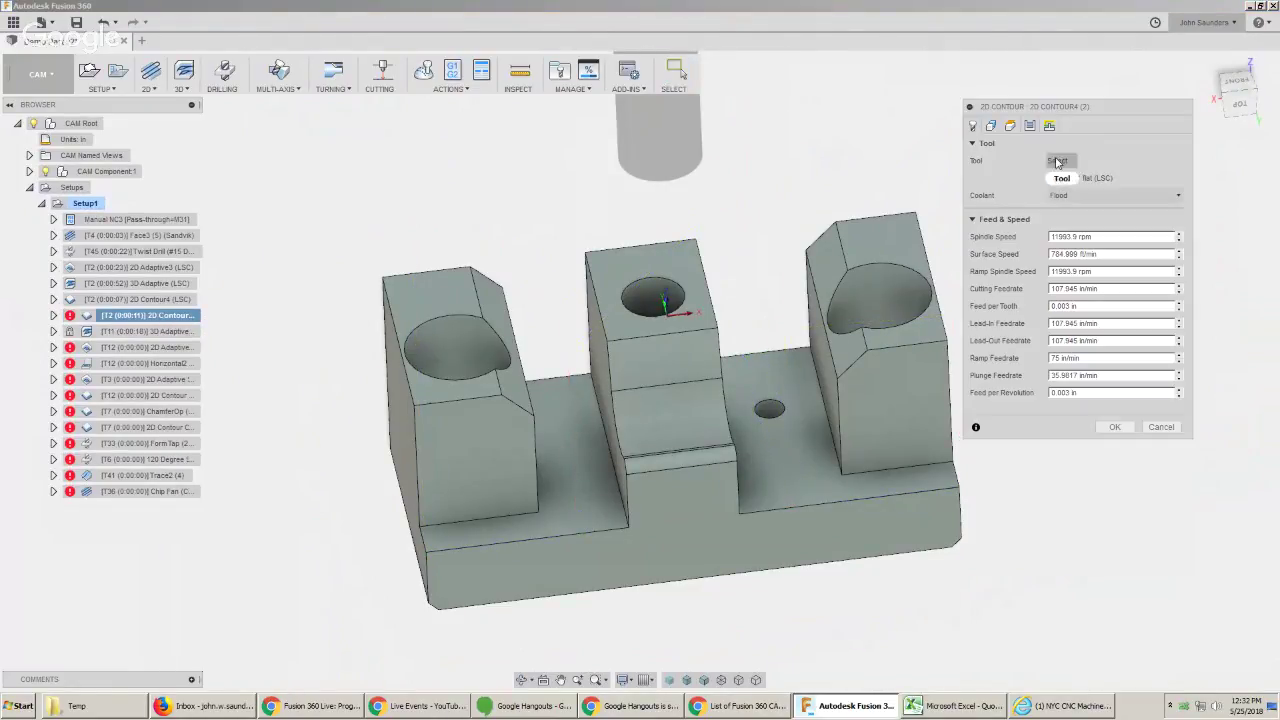
pyautogui.click(993, 130)
pyautogui.click(1029, 128)
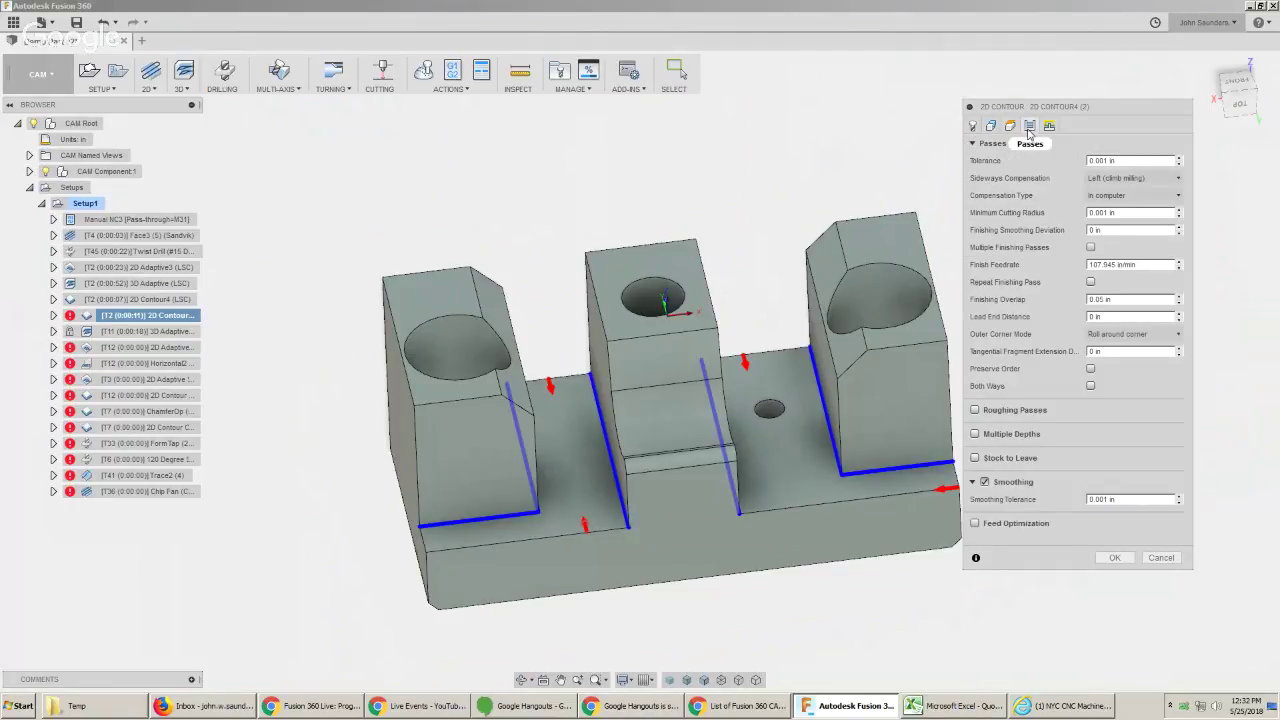
pyautogui.click(1116, 557)
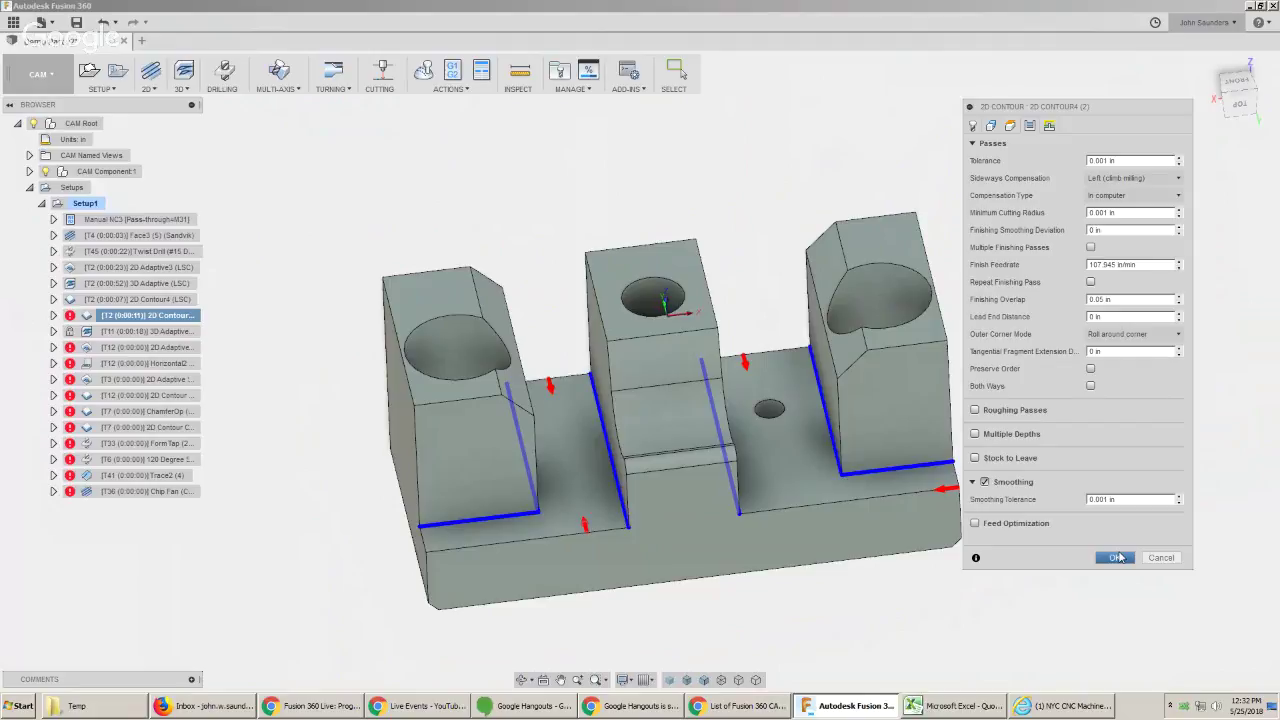
# Measure the gap between the middle block's side face and the facing inner side of the left outer block.
pyautogui.press('i')
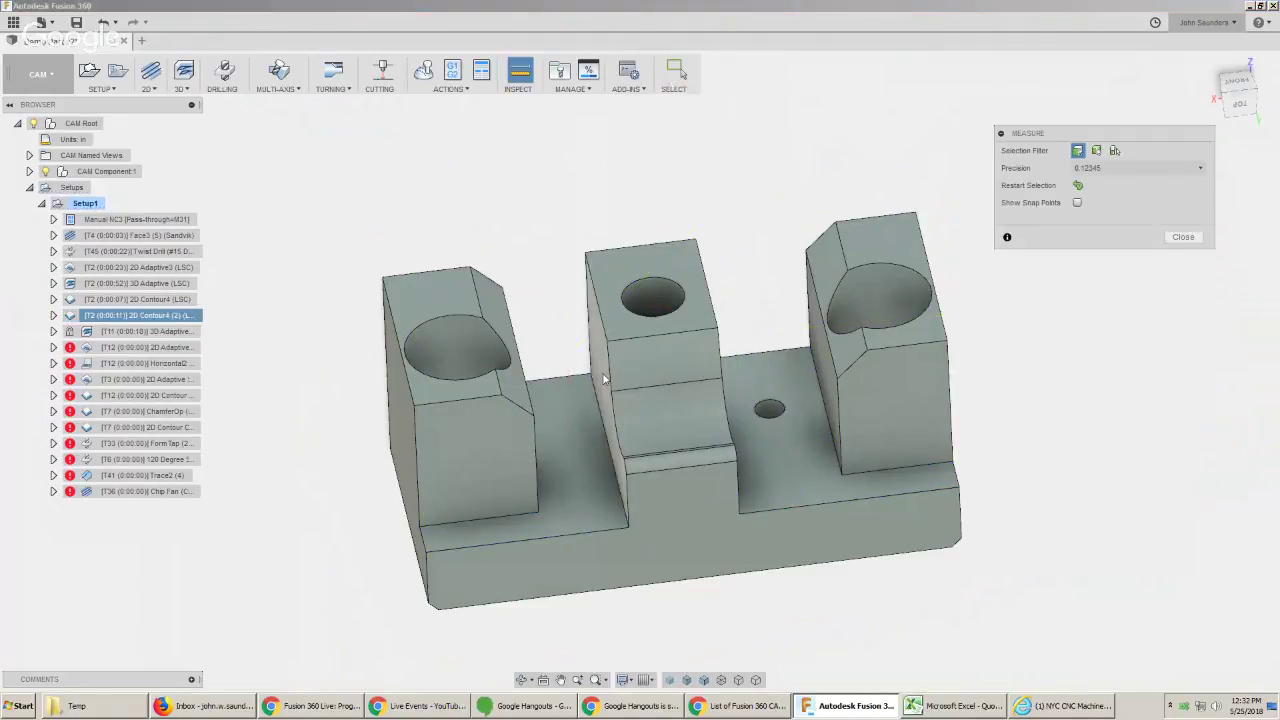
pyautogui.click(603, 376)
pyautogui.keyDown('shift'); pyautogui.moveTo(603, 376); pyautogui.dragTo(541, 352, button='middle'); pyautogui.keyUp('shift')
pyautogui.click(543, 366)
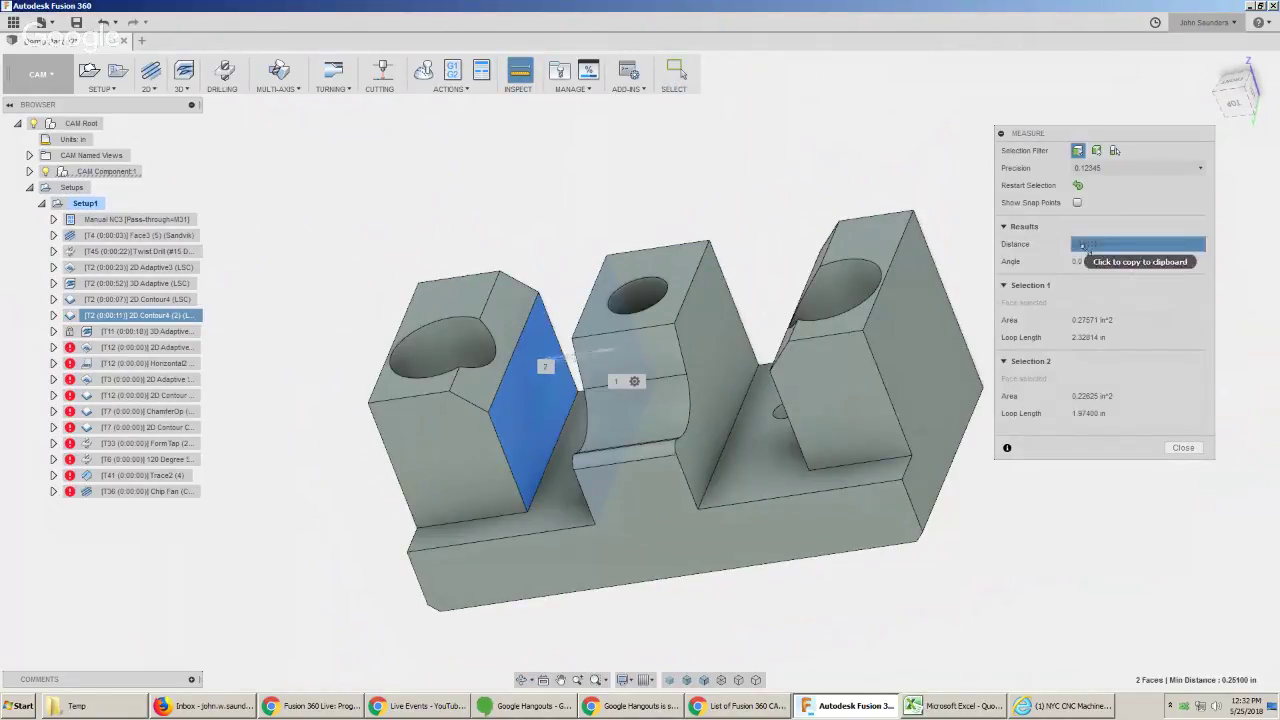
pyautogui.click(1184, 449)
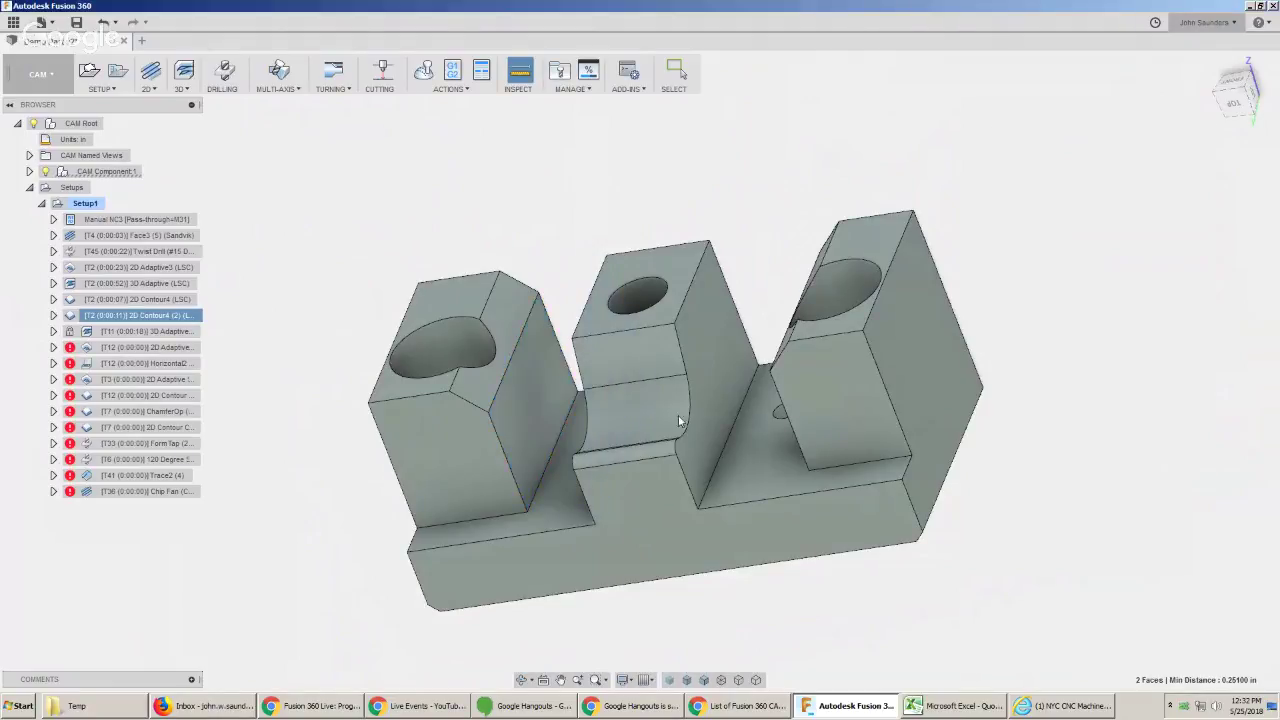
# Change the tool of the duplicated 2D Contour4 (2) operation to the #11 3/16" flat end mill (.1875 Aluminum).
pyautogui.click(165, 315)
pyautogui.keyDown('shift'); pyautogui.moveTo(261, 312); pyautogui.dragTo(286, 336, button='middle'); pyautogui.keyUp('shift')
pyautogui.scroll(2, 303, 329)
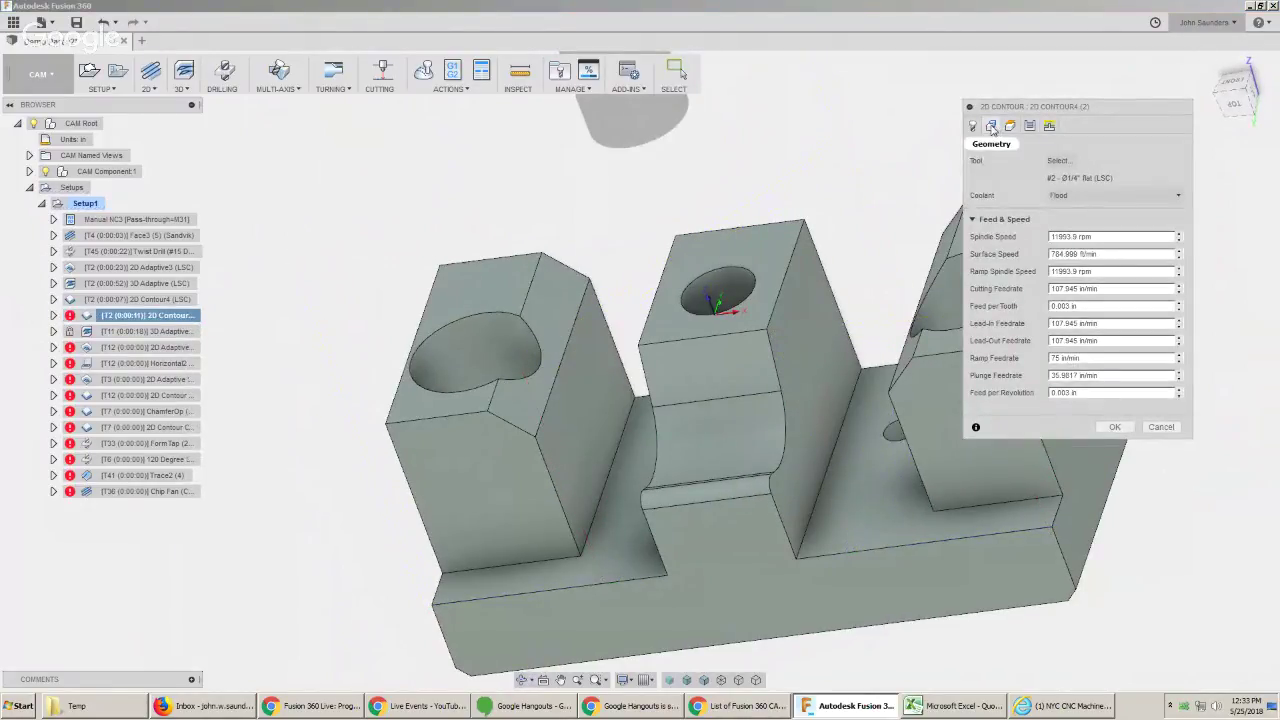
pyautogui.click(1059, 161)
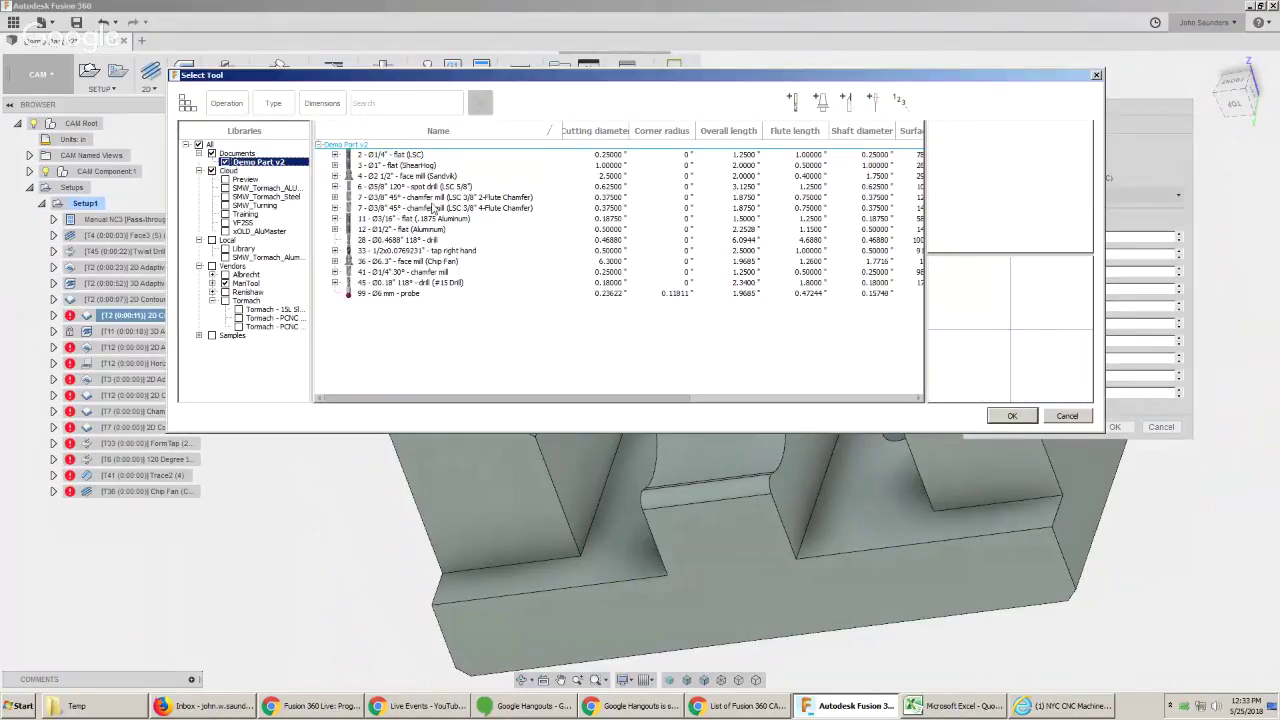
pyautogui.click(410, 218)
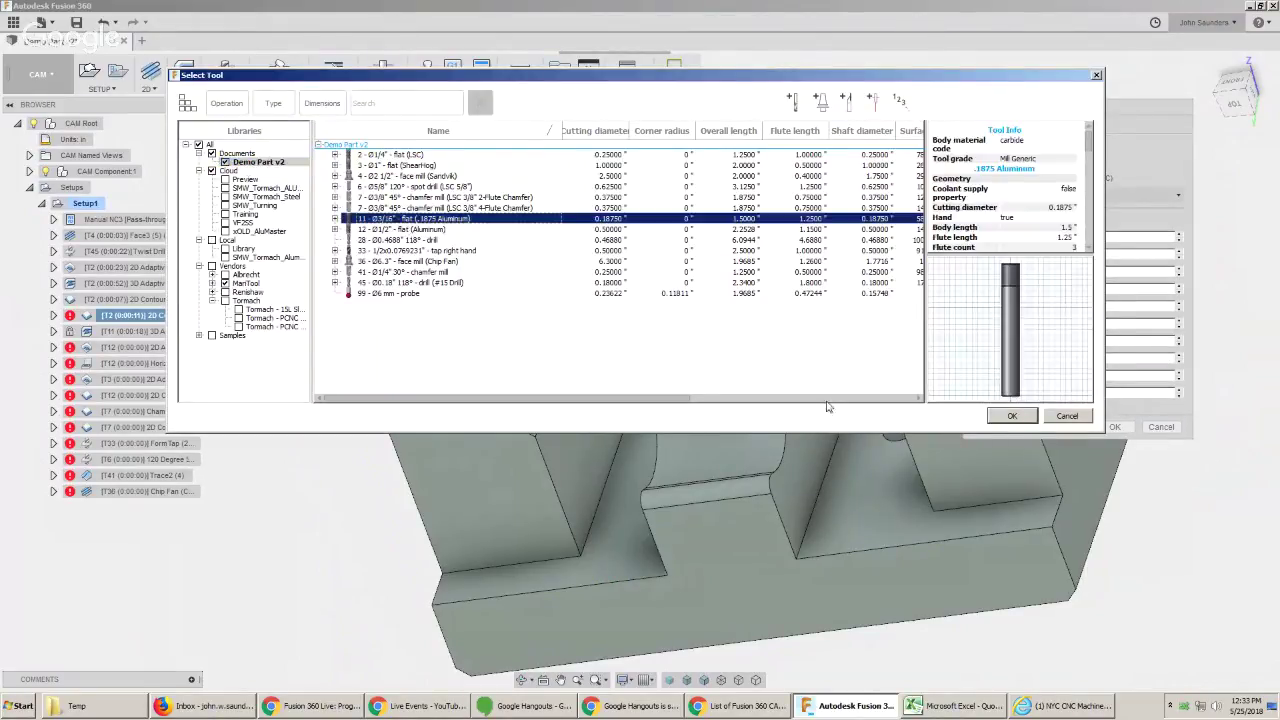
pyautogui.click(1012, 415)
pyautogui.click(1115, 427)
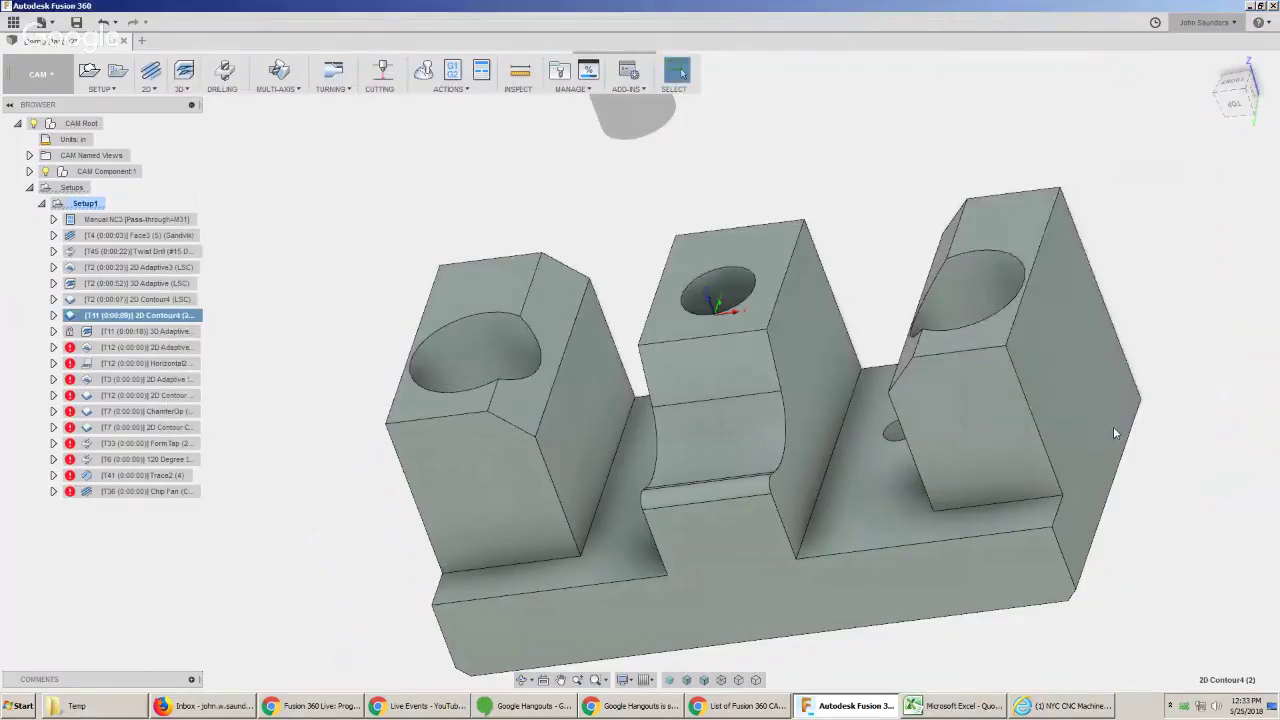
# Enable stock to leave on 2D Contour4 (2), with 0 radial and 0.0005 in axial stock.
pyautogui.keyDown('shift'); pyautogui.moveTo(285, 367); pyautogui.dragTo(317, 369, button='middle'); pyautogui.keyUp('shift')
pyautogui.doubleClick(186, 322)
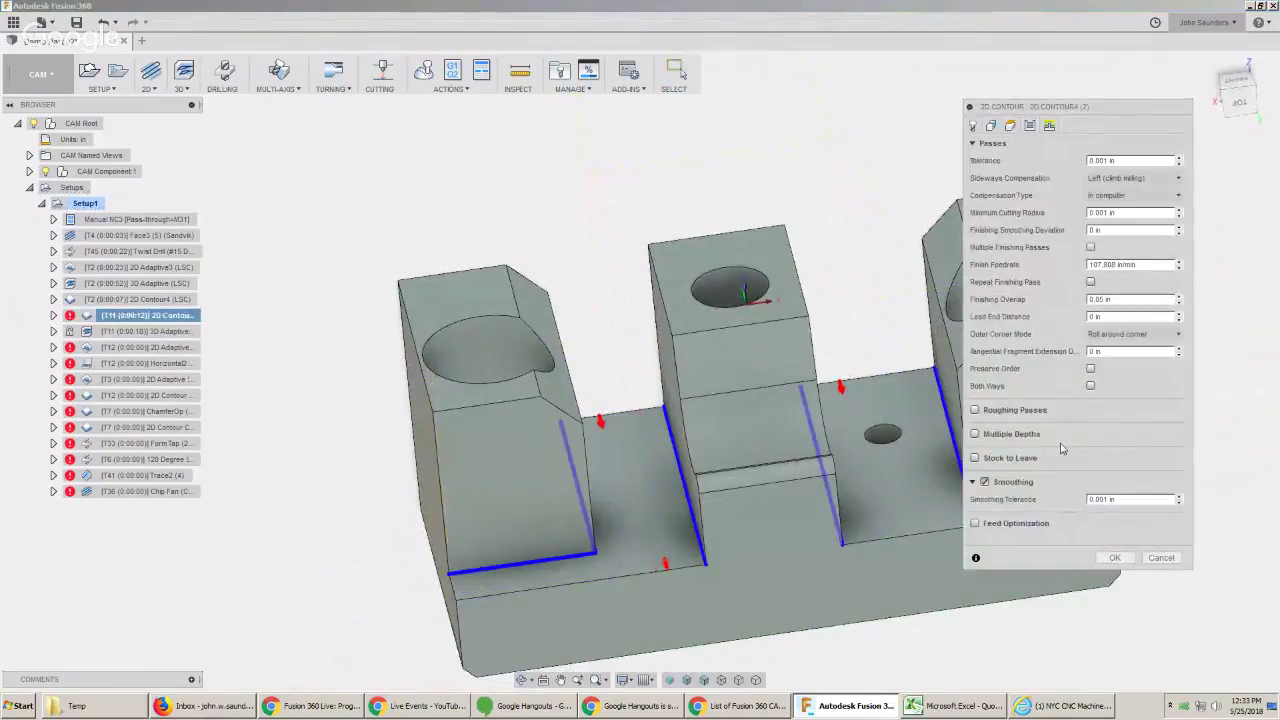
pyautogui.click(975, 457)
pyautogui.write('0')
pyautogui.press('Tab')
pyautogui.write('0')
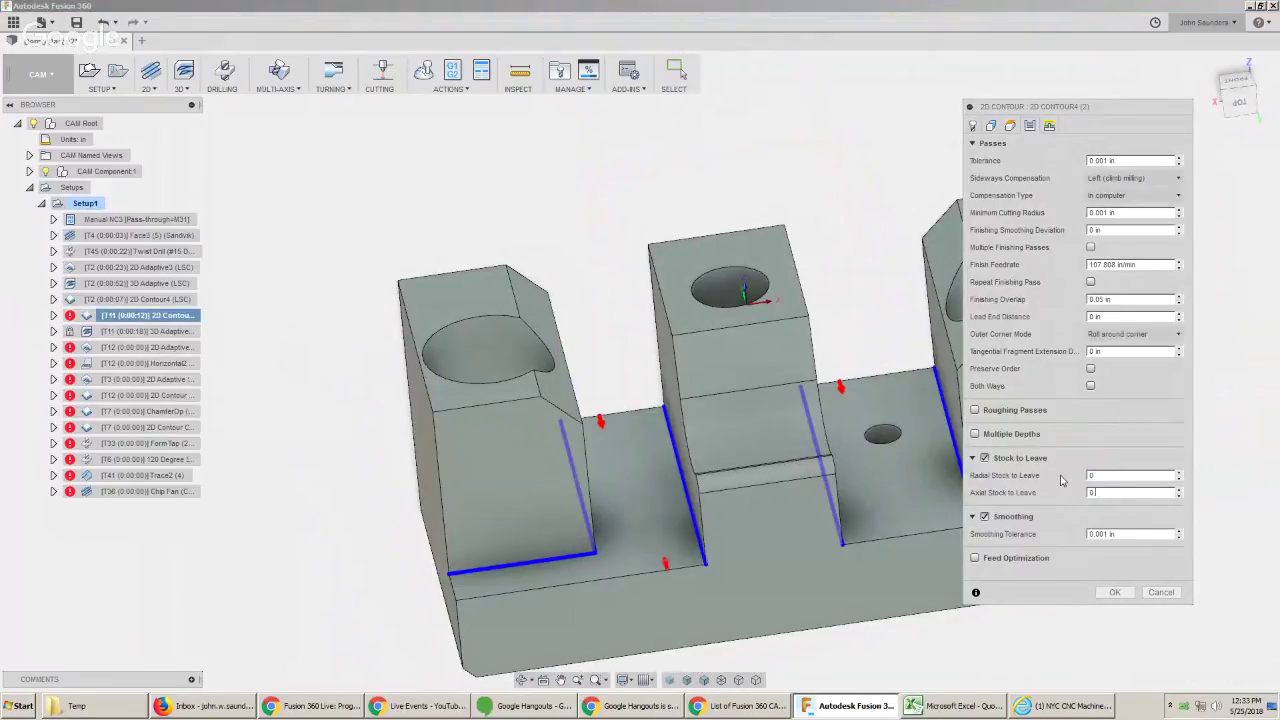
pyautogui.write('.0005')
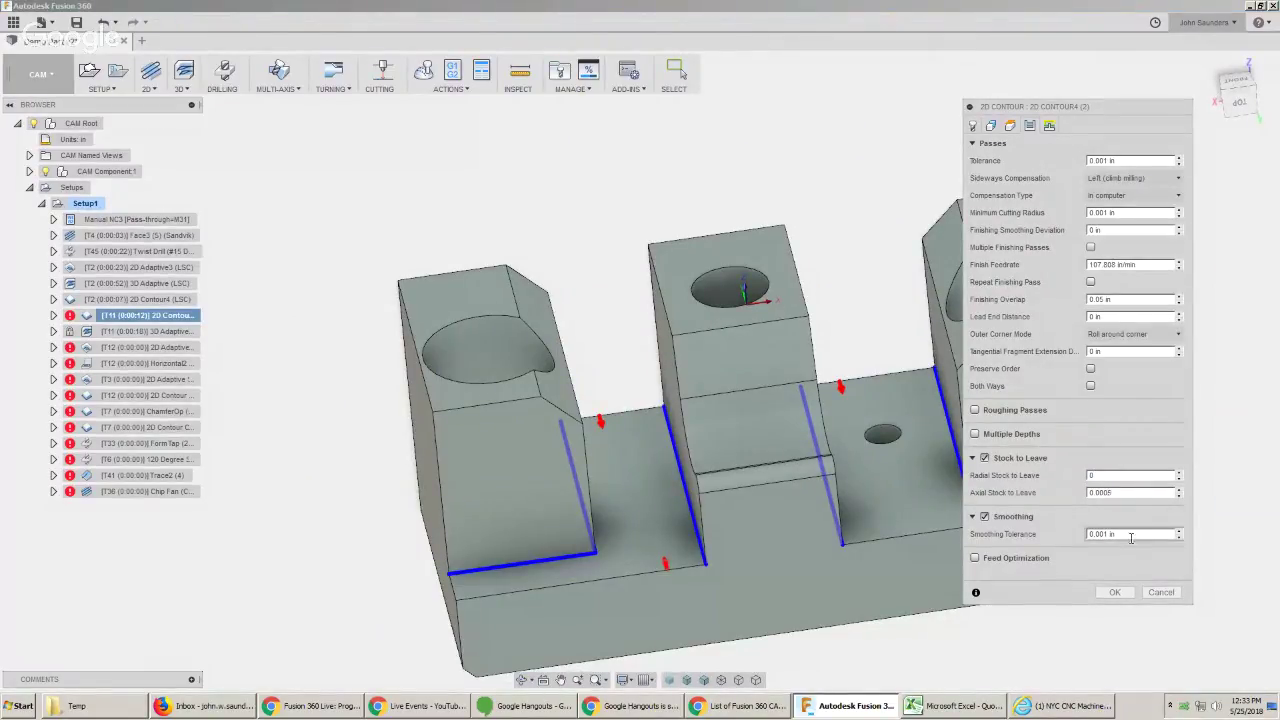
pyautogui.click(1114, 592)
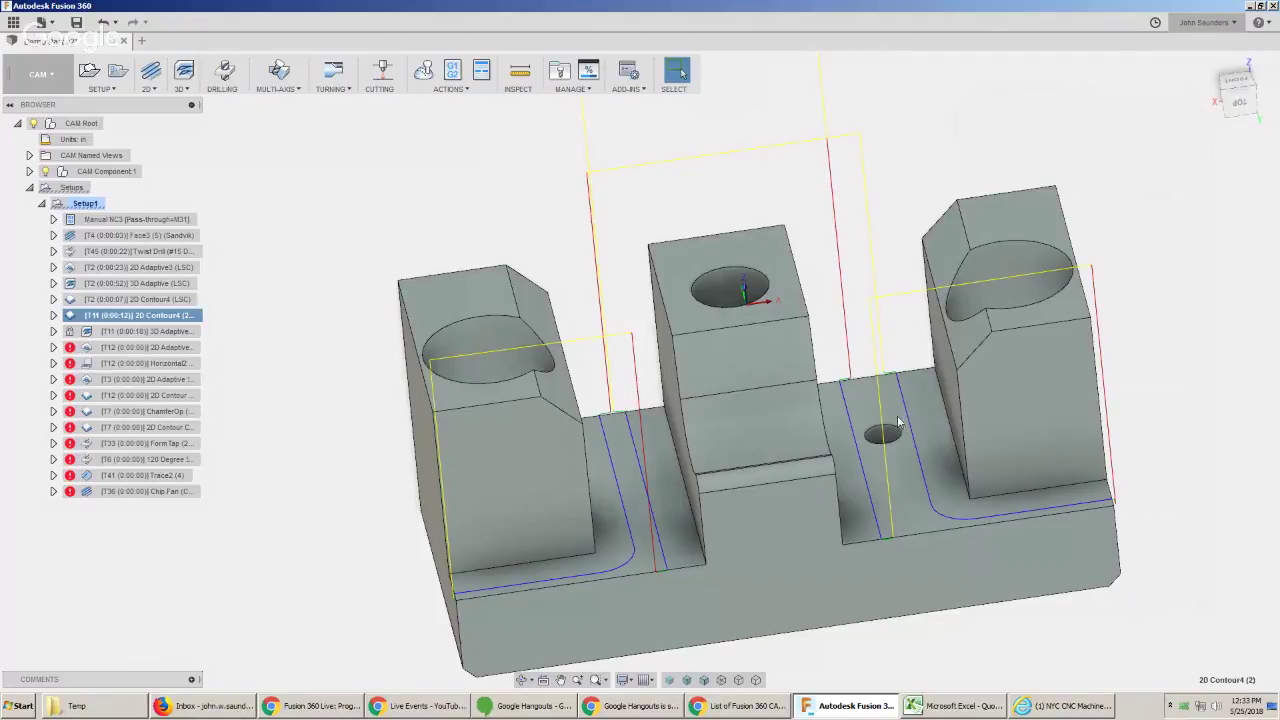
# Create a new 2D Contour operation with tool 7, the 3/8" 45° LSC 2-flute chamfer mill.
pyautogui.keyDown('shift'); pyautogui.moveTo(887, 400); pyautogui.dragTo(649, 316, button='middle'); pyautogui.keyUp('shift')
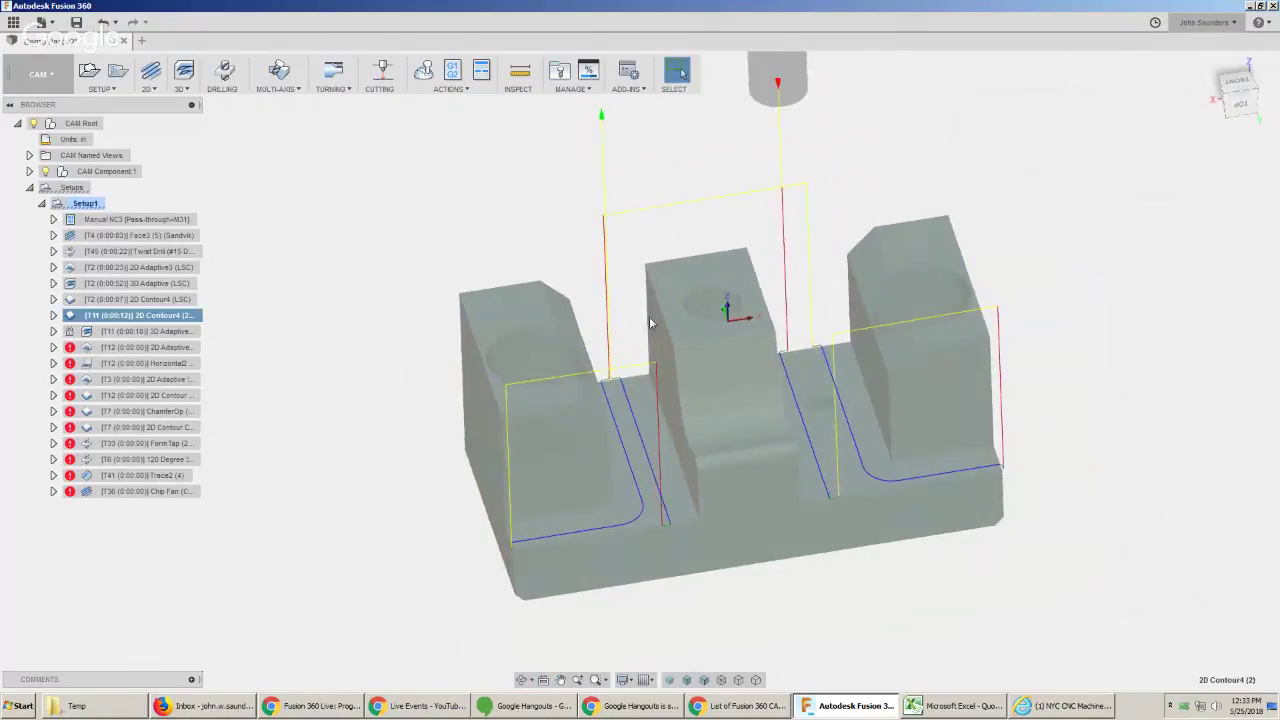
pyautogui.moveTo(546, 227)
pyautogui.keyDown('shift'); pyautogui.mouseDown(button='middle')
pyautogui.moveTo(523, 237)
pyautogui.moveTo(534, 220)
pyautogui.moveTo(569, 220)
pyautogui.moveTo(544, 248)
pyautogui.mouseUp(button='middle'); pyautogui.keyUp('shift')
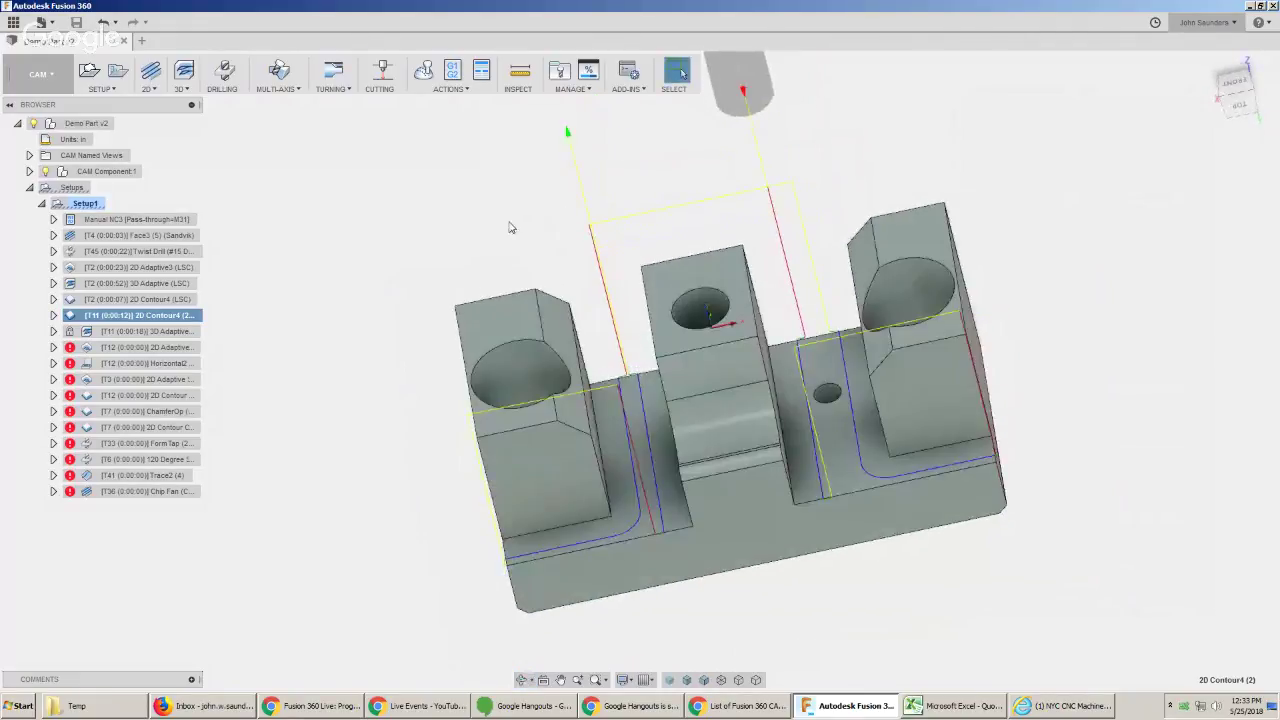
pyautogui.click(148, 89)
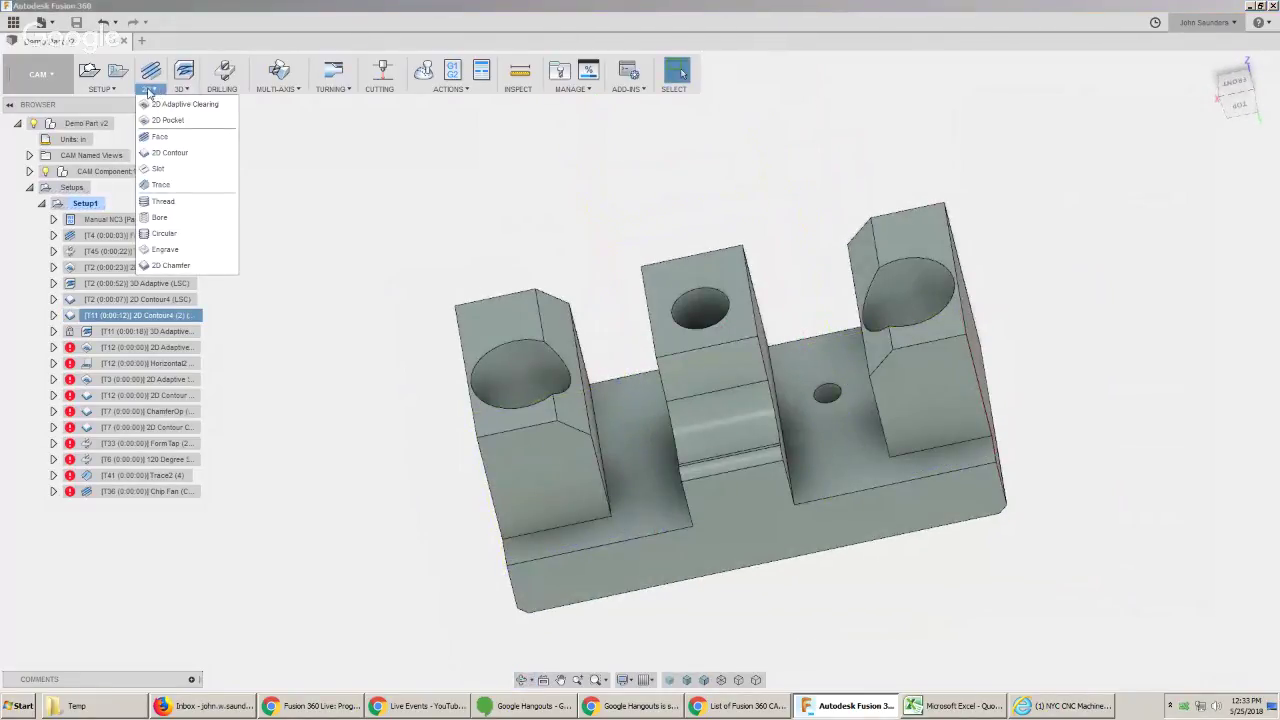
pyautogui.click(168, 152)
pyautogui.click(1058, 161)
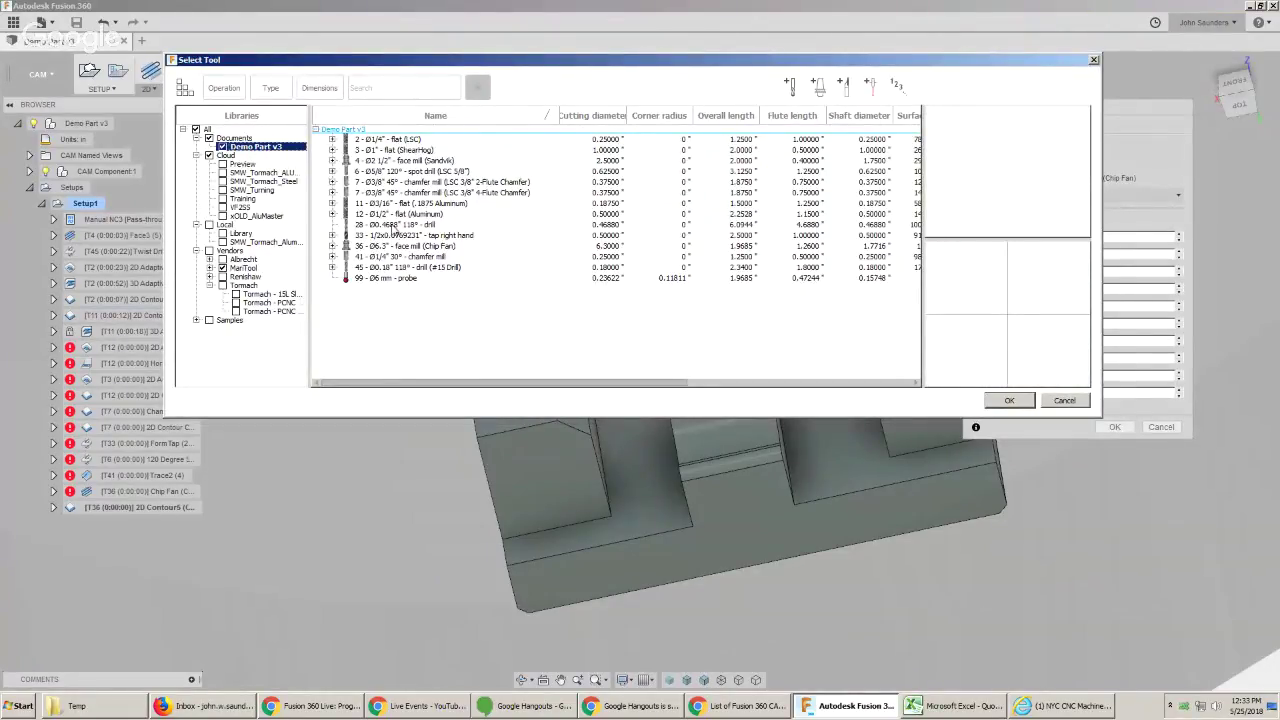
pyautogui.click(389, 258)
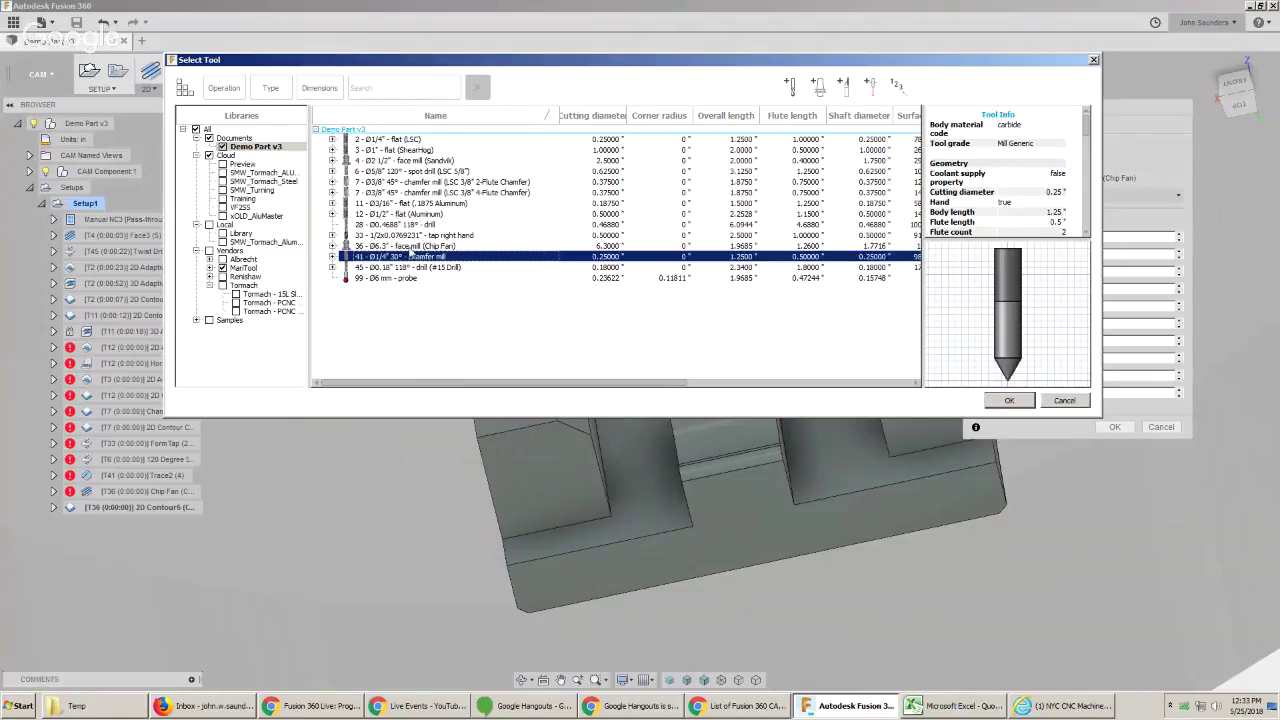
pyautogui.click(418, 183)
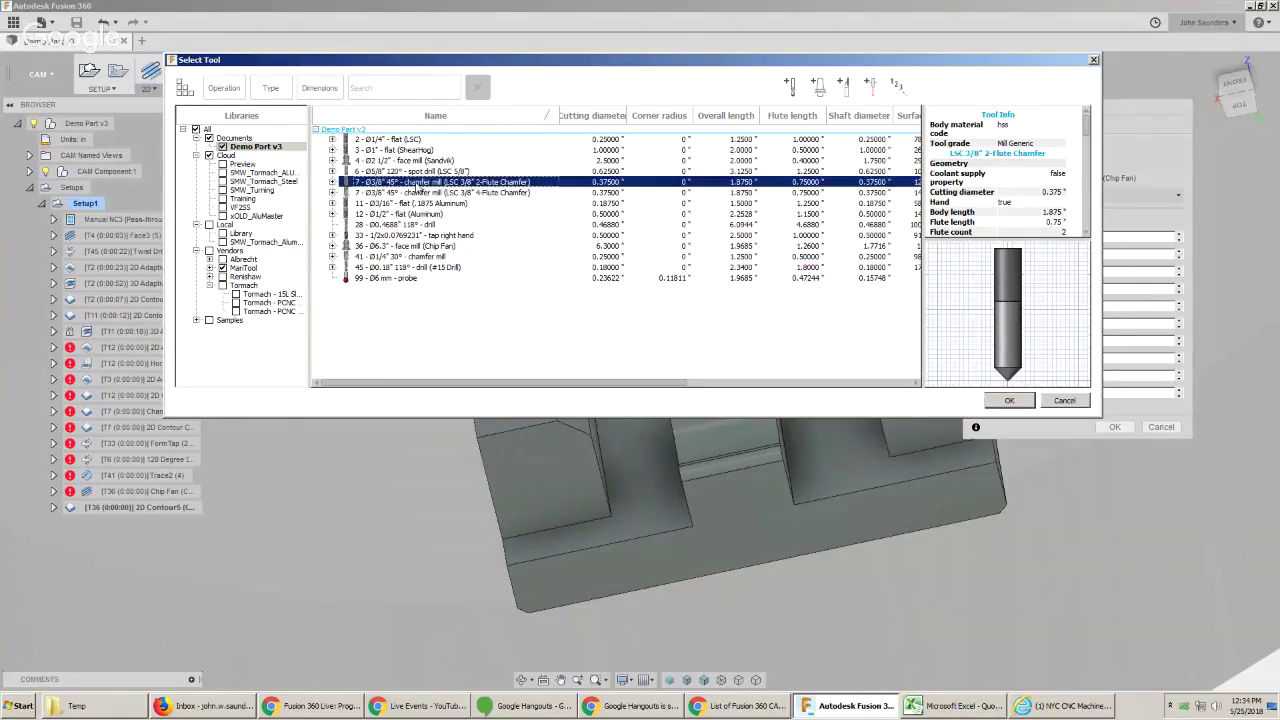
pyautogui.click(1017, 399)
# Select the lower edges of the inner chamfers on the two outer blocks as the contour chains.
pyautogui.click(990, 125)
pyautogui.click(576, 340)
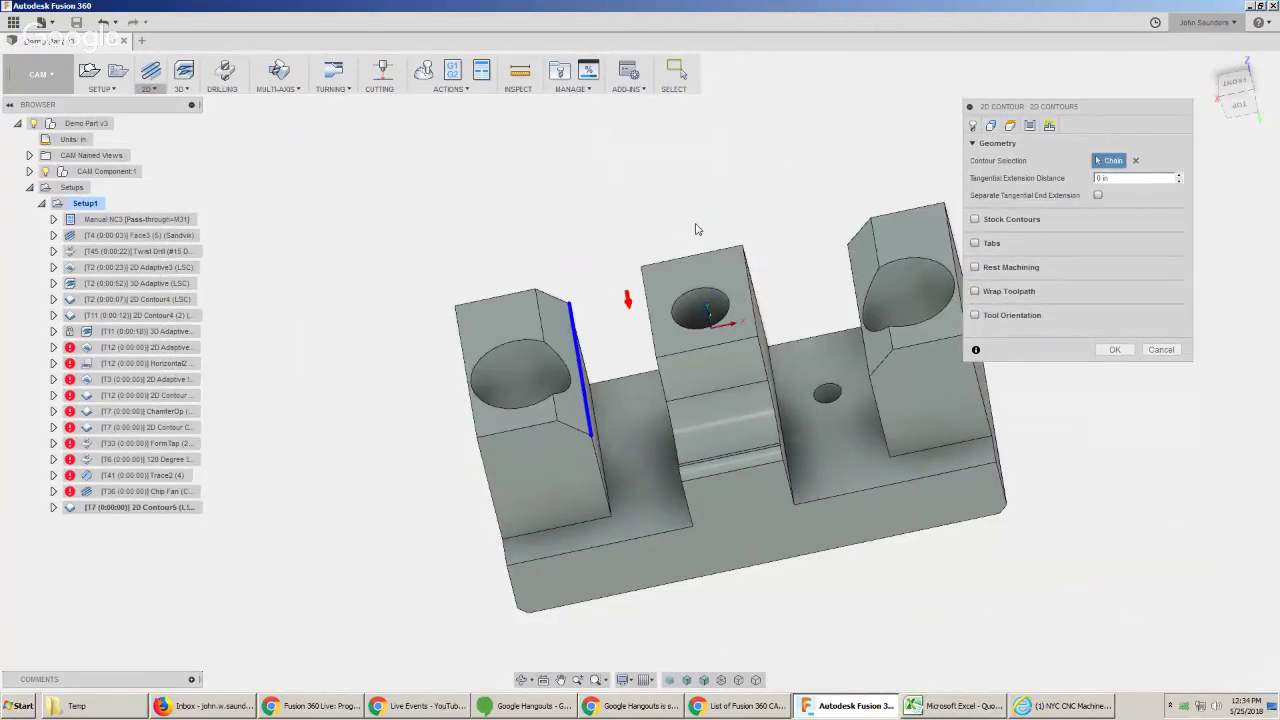
pyautogui.keyDown('shift'); pyautogui.moveTo(699, 229); pyautogui.dragTo(814, 262, button='middle'); pyautogui.keyUp('shift')
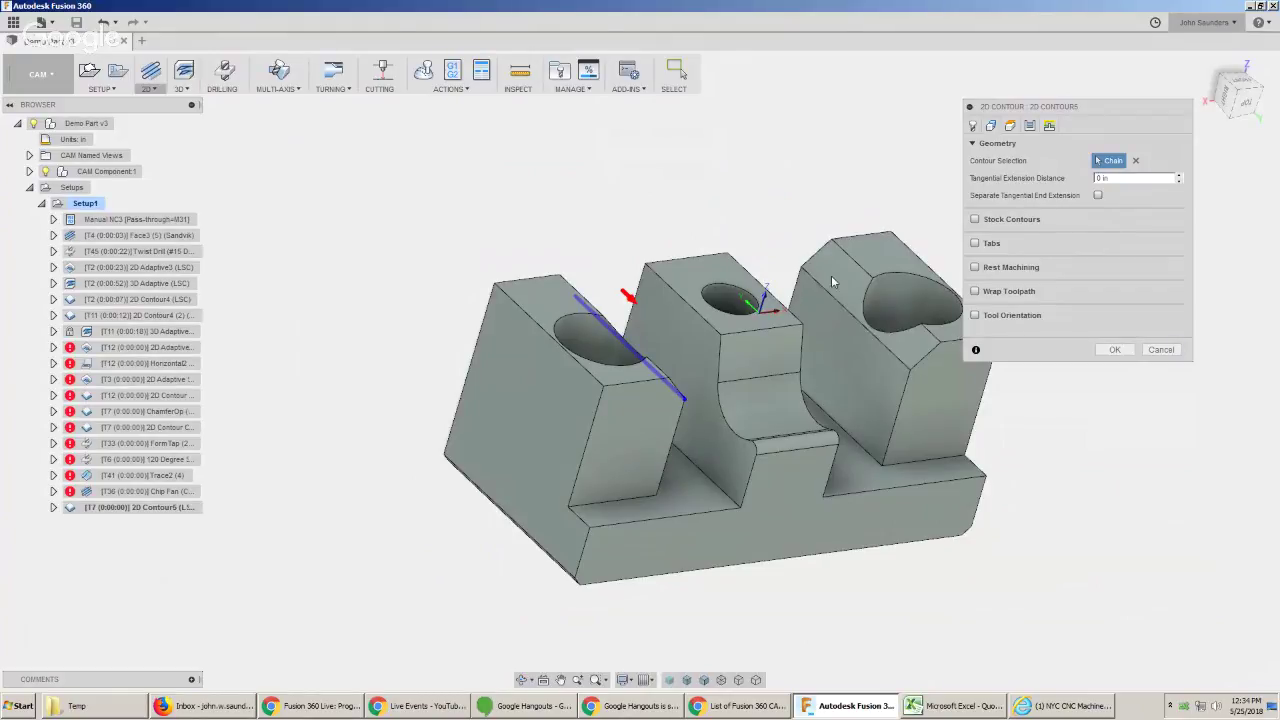
pyautogui.click(825, 288)
pyautogui.keyDown('shift'); pyautogui.moveTo(825, 288); pyautogui.dragTo(760, 300, button='middle'); pyautogui.keyUp('shift')
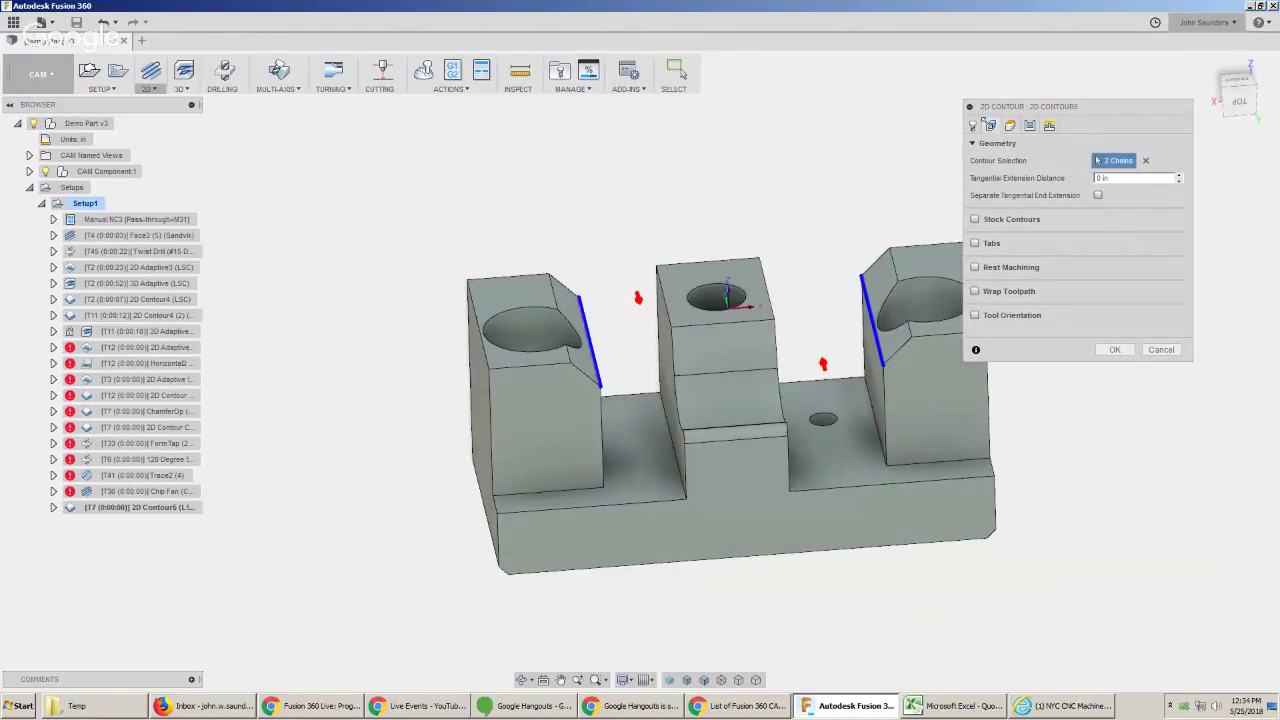
# Set the chamfer tip offset to 0.05 in, generate the contour, and move it directly after the T11 3D Adaptive operation.
pyautogui.click(1030, 125)
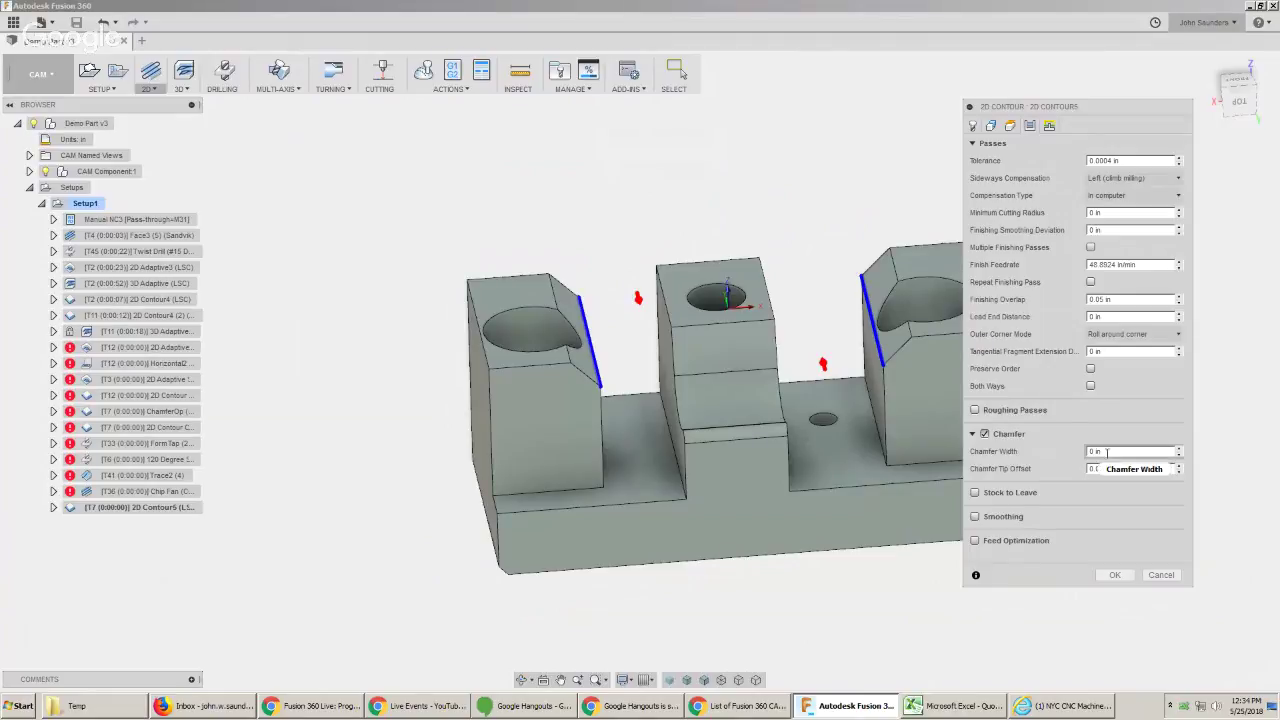
pyautogui.moveTo(1099, 468); pyautogui.dragTo(1133, 484)
pyautogui.press('BackSpace')
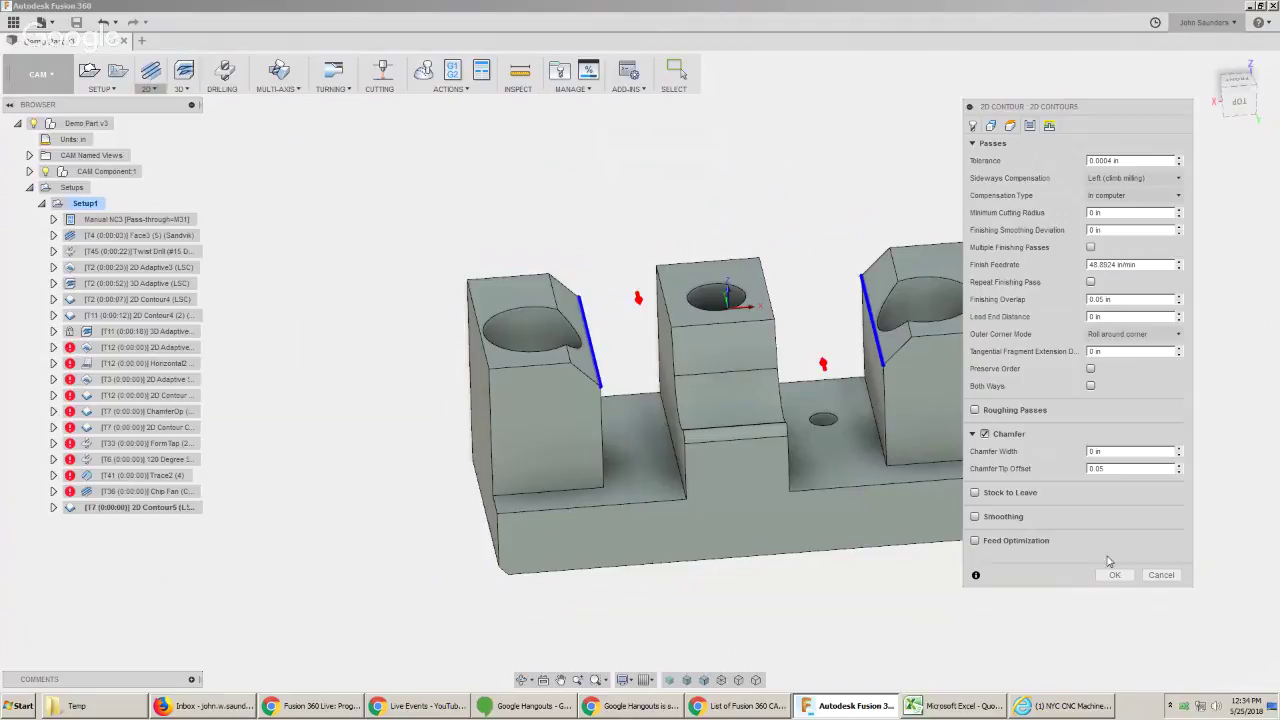
pyautogui.click(1110, 576)
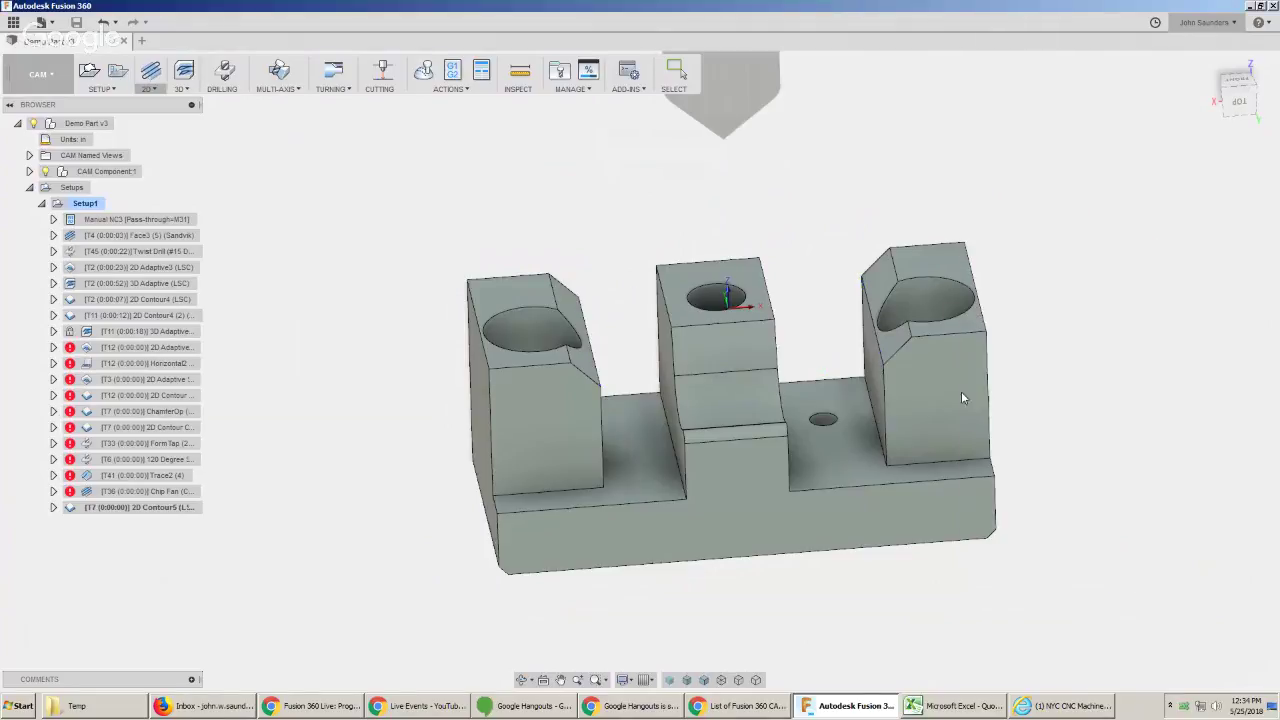
pyautogui.moveTo(130, 507); pyautogui.dragTo(138, 358)
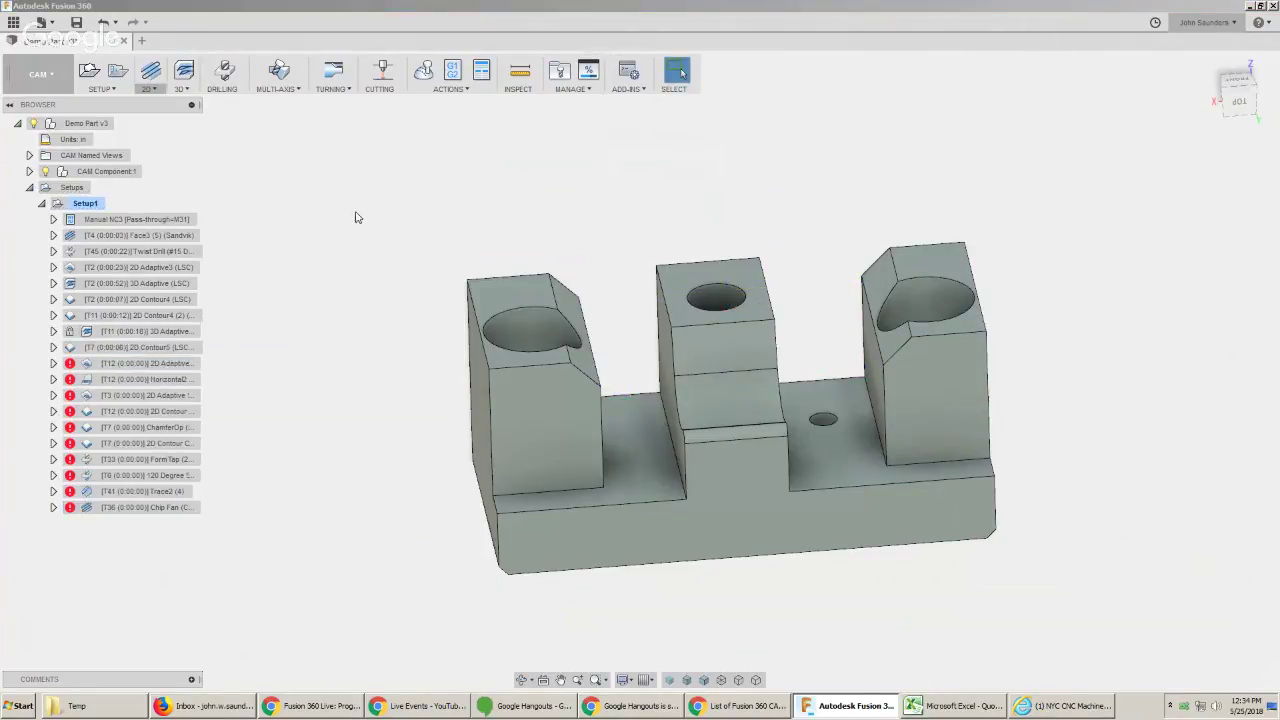
# Simulate the new chamfer contour with the toolpath display mode set to Toolpath for operation.
pyautogui.click(424, 70)
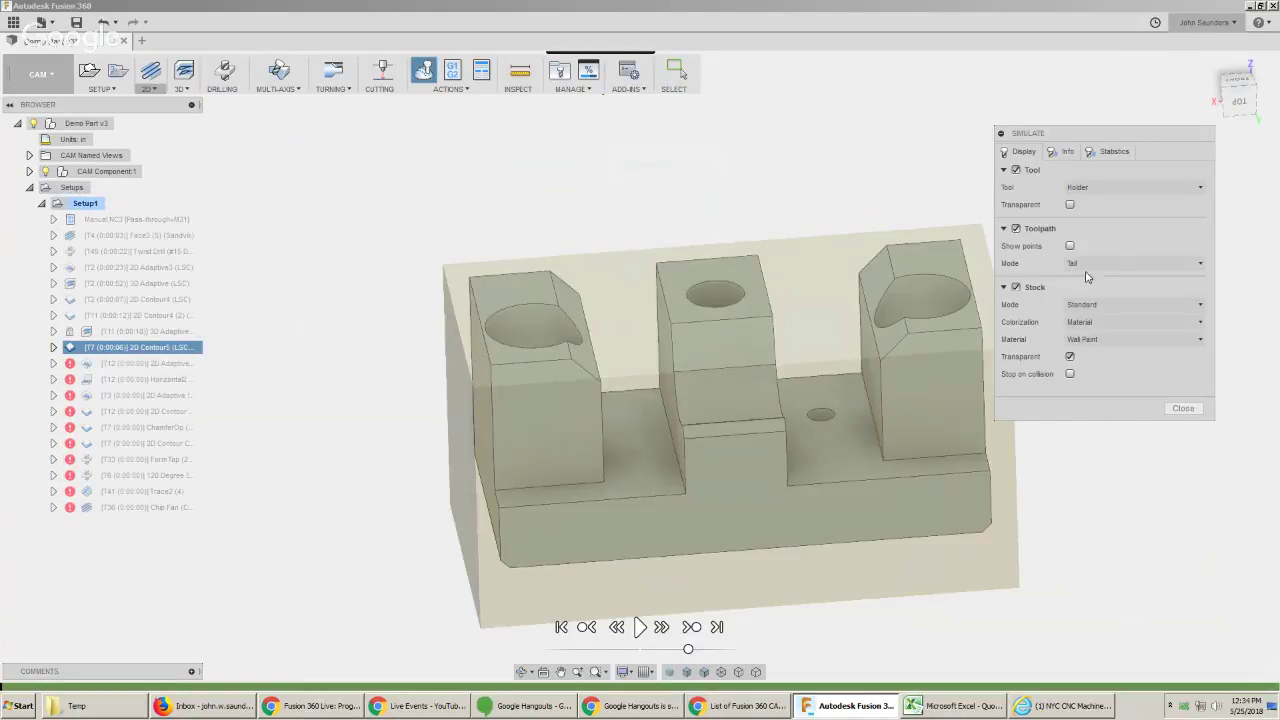
pyautogui.click(1088, 264)
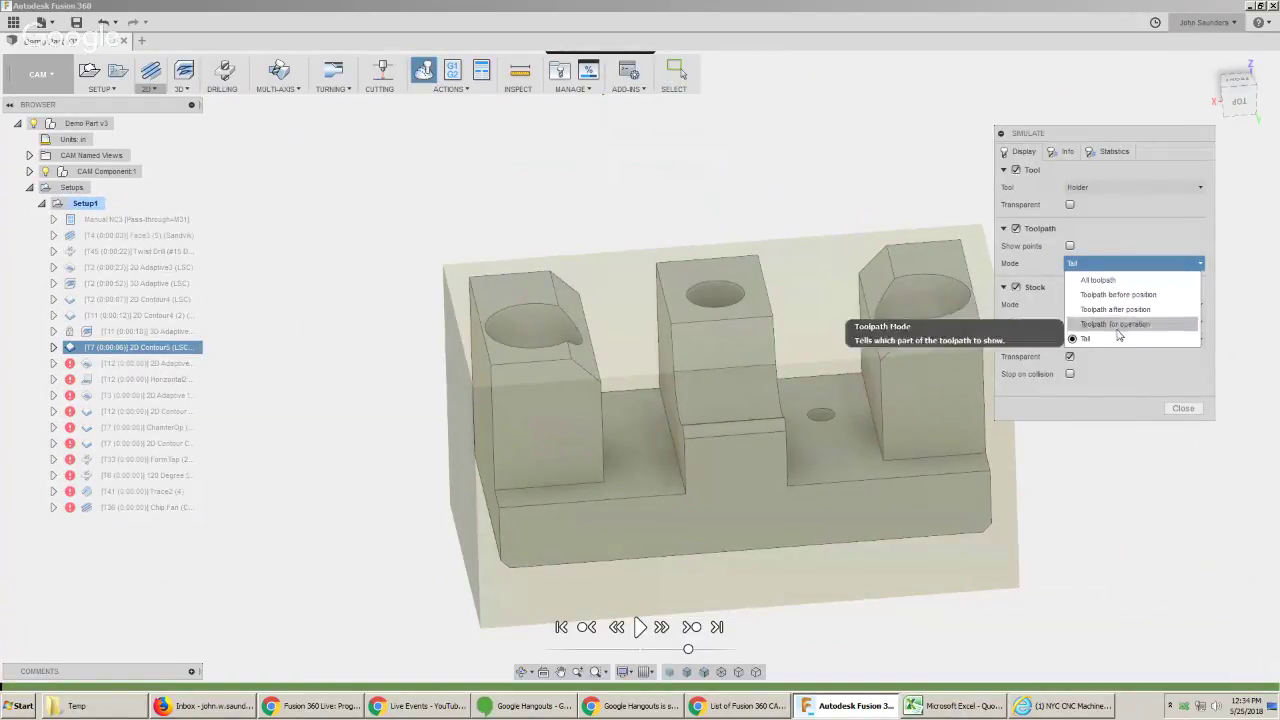
pyautogui.click(1115, 324)
pyautogui.click(617, 400)
pyautogui.scroll(-3, 617, 400)
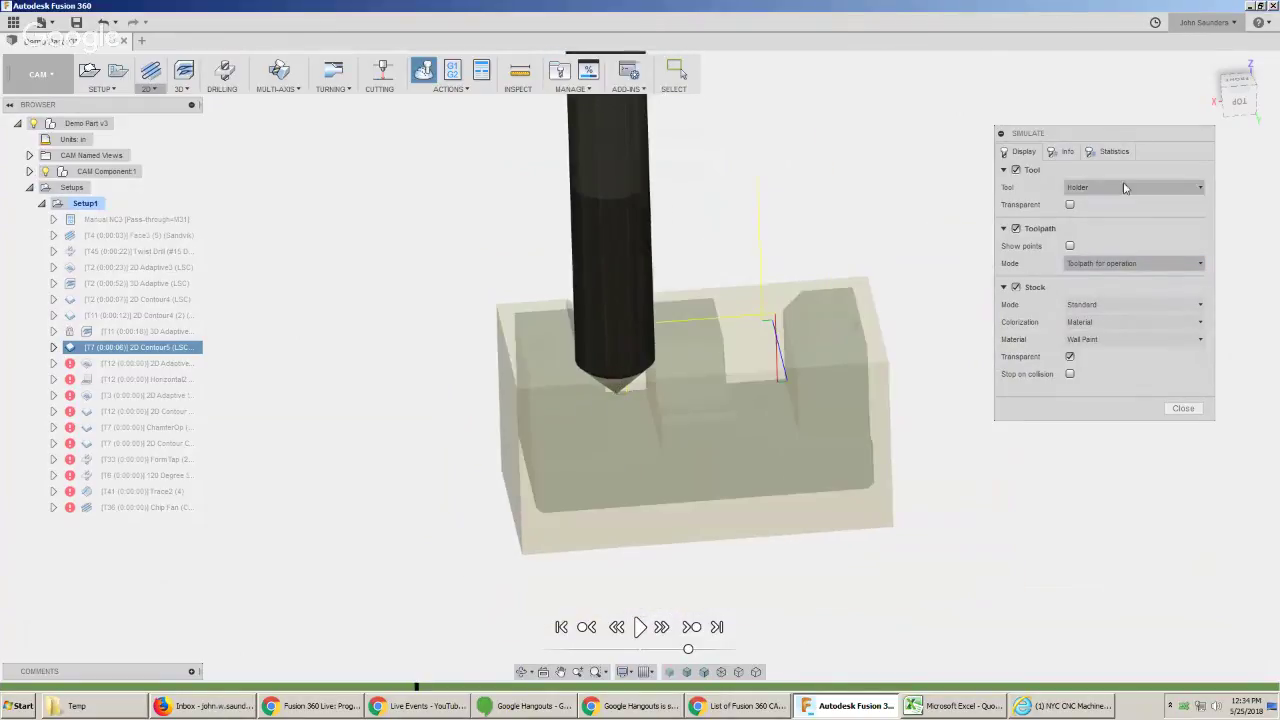
# Hide the stock and examine the chamfer mill face-on against the outer block's chamfer, then close the simulation.
pyautogui.click(1236, 103)
pyautogui.scroll(5, 497, 362)
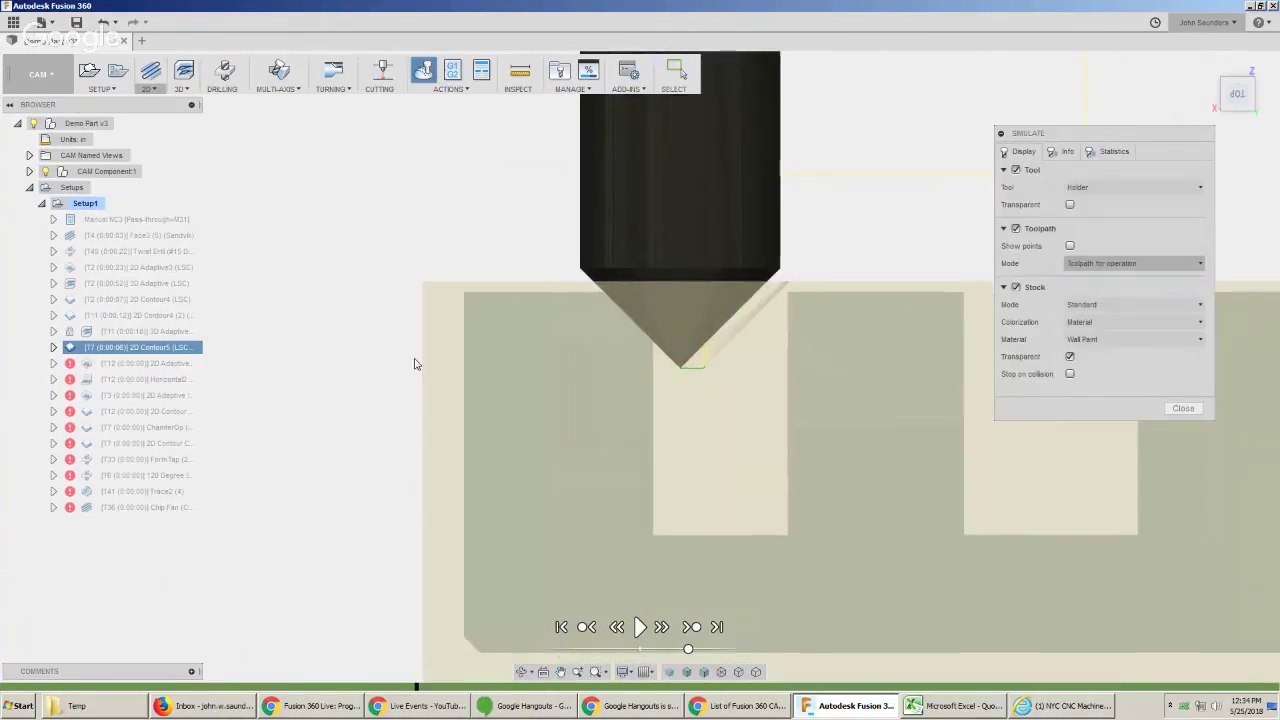
pyautogui.click(1016, 287)
pyautogui.scroll(3, 654, 350)
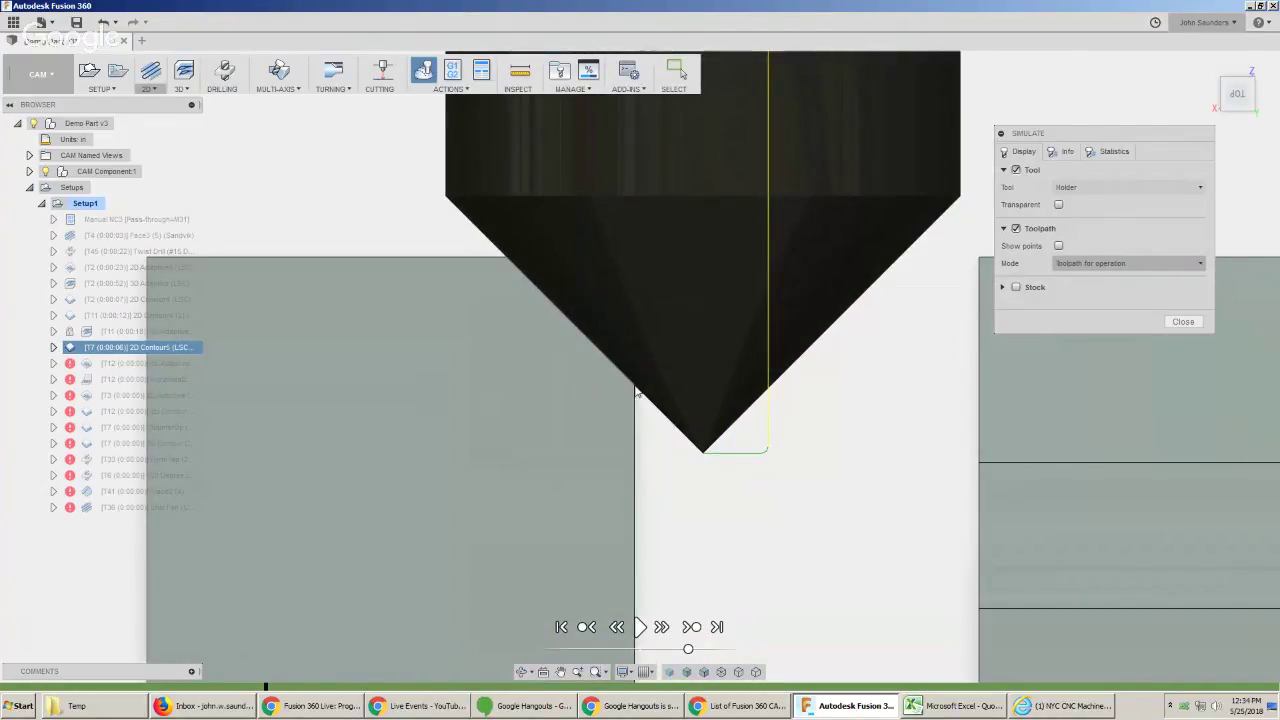
pyautogui.scroll(-3, 720, 440)
pyautogui.keyDown('shift'); pyautogui.moveTo(725, 428); pyautogui.dragTo(698, 459, button='middle'); pyautogui.keyUp('shift')
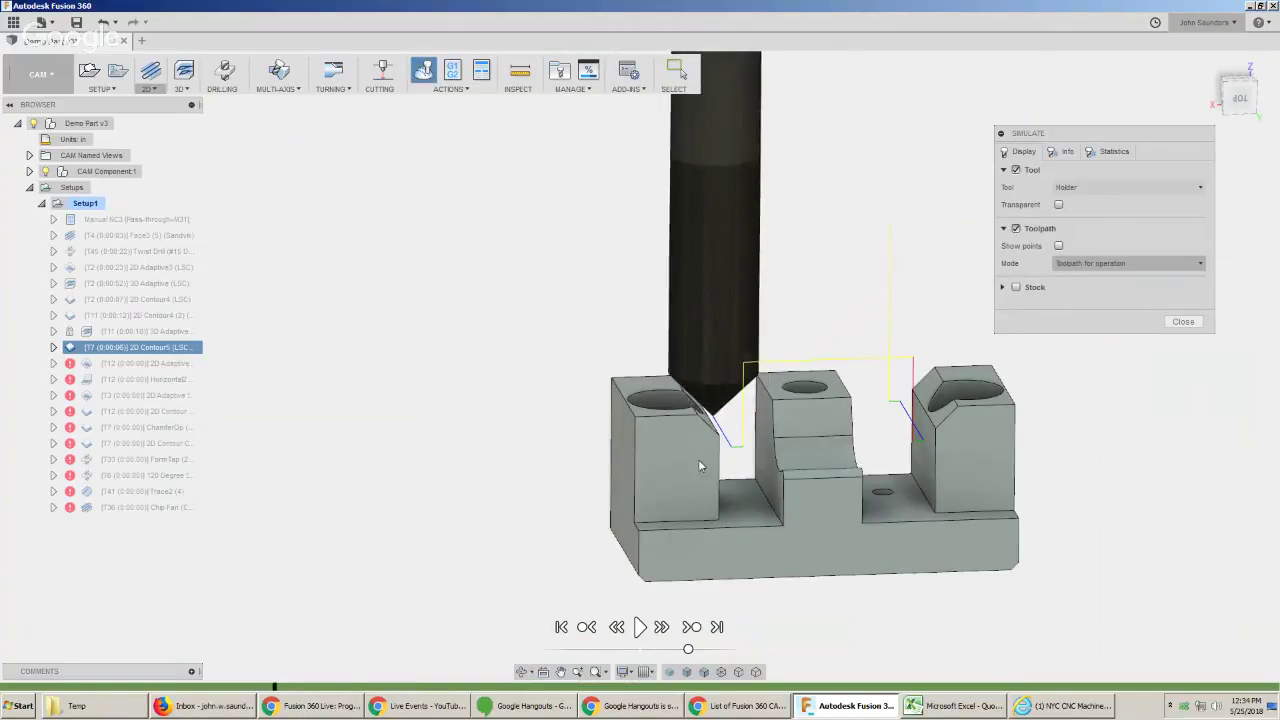
pyautogui.click(1183, 321)
pyautogui.click(279, 283)
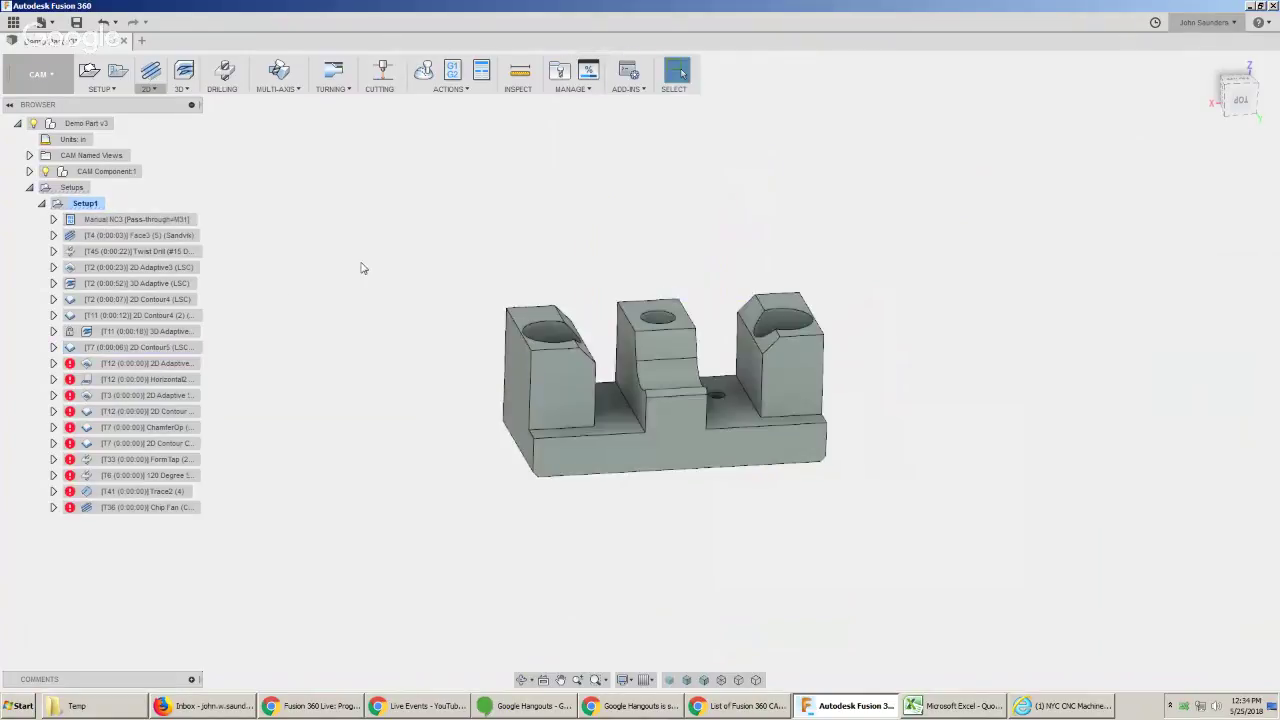
# Create a 2D Chamfer operation with tool 7, the 3/8" 45° LSC 4-flute chamfer mill.
pyautogui.keyDown('shift'); pyautogui.moveTo(363, 266); pyautogui.dragTo(403, 297, button='middle'); pyautogui.keyUp('shift')
pyautogui.scroll(2, 403, 297)
pyautogui.moveTo(527, 274)
pyautogui.mouseDown(button='middle')
pyautogui.moveTo(485, 247)
pyautogui.moveTo(514, 243)
pyautogui.moveTo(490, 243)
pyautogui.mouseUp(button='middle')
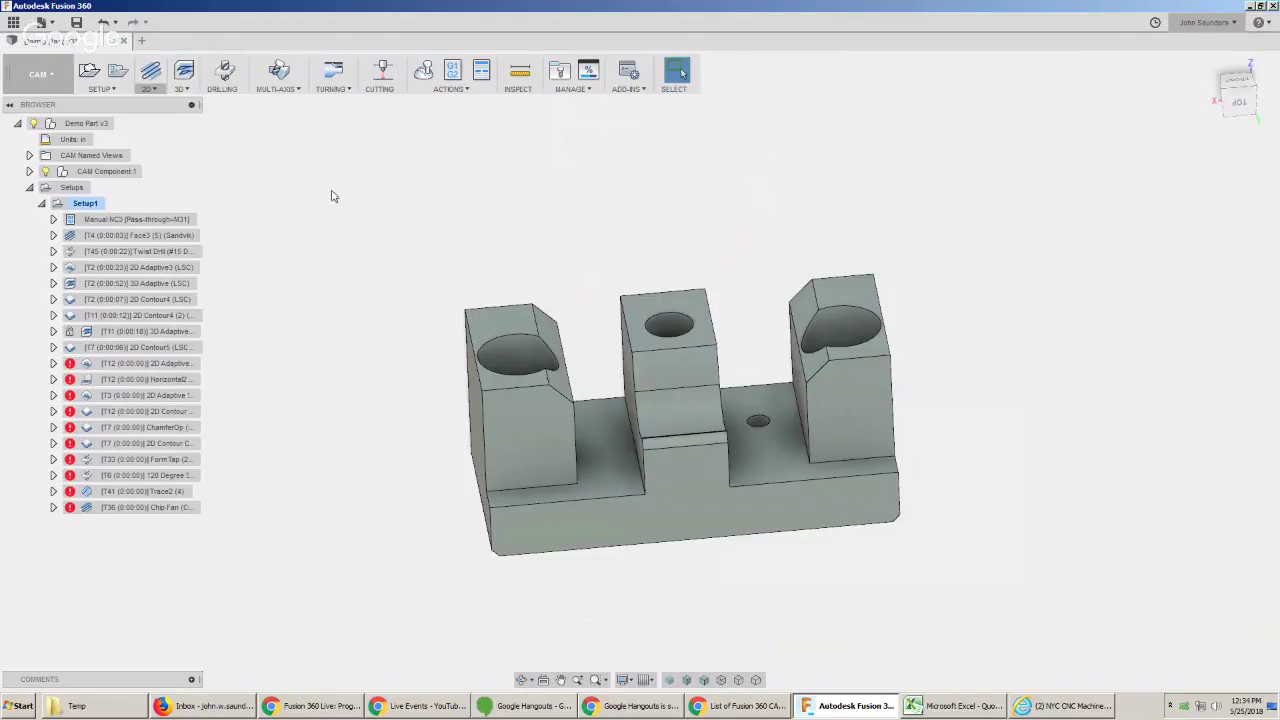
pyautogui.click(180, 347)
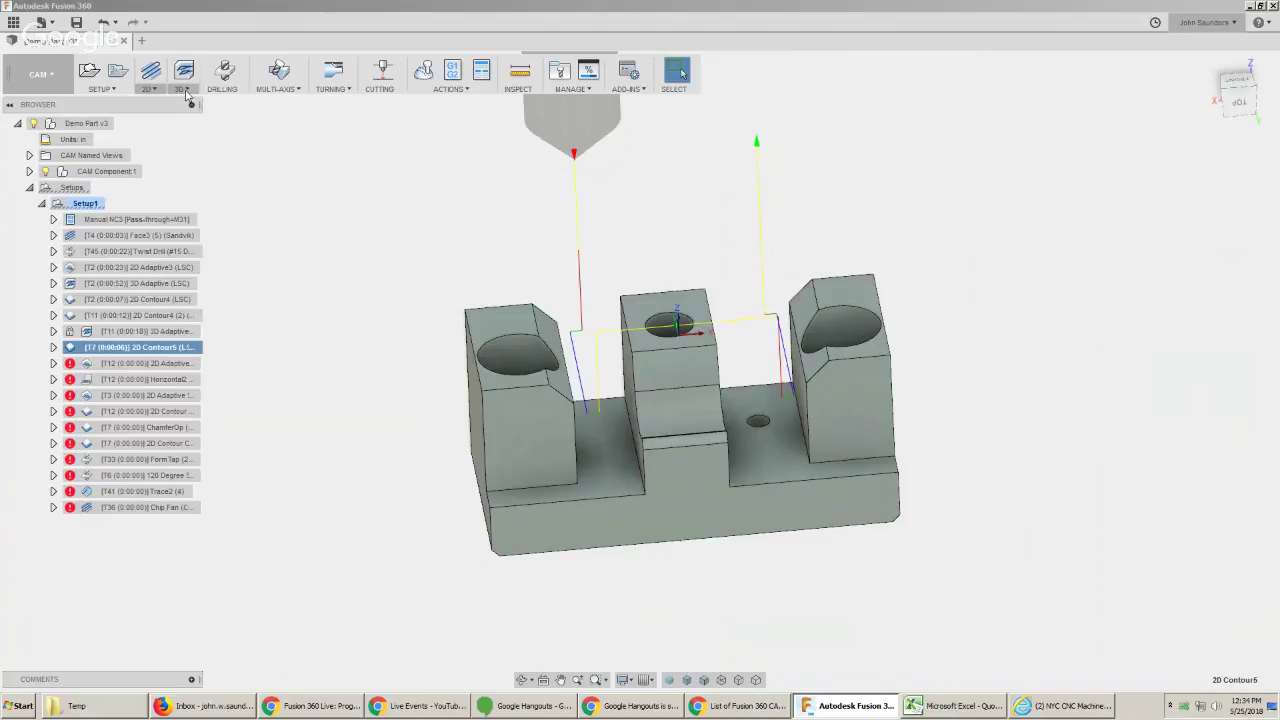
pyautogui.click(148, 89)
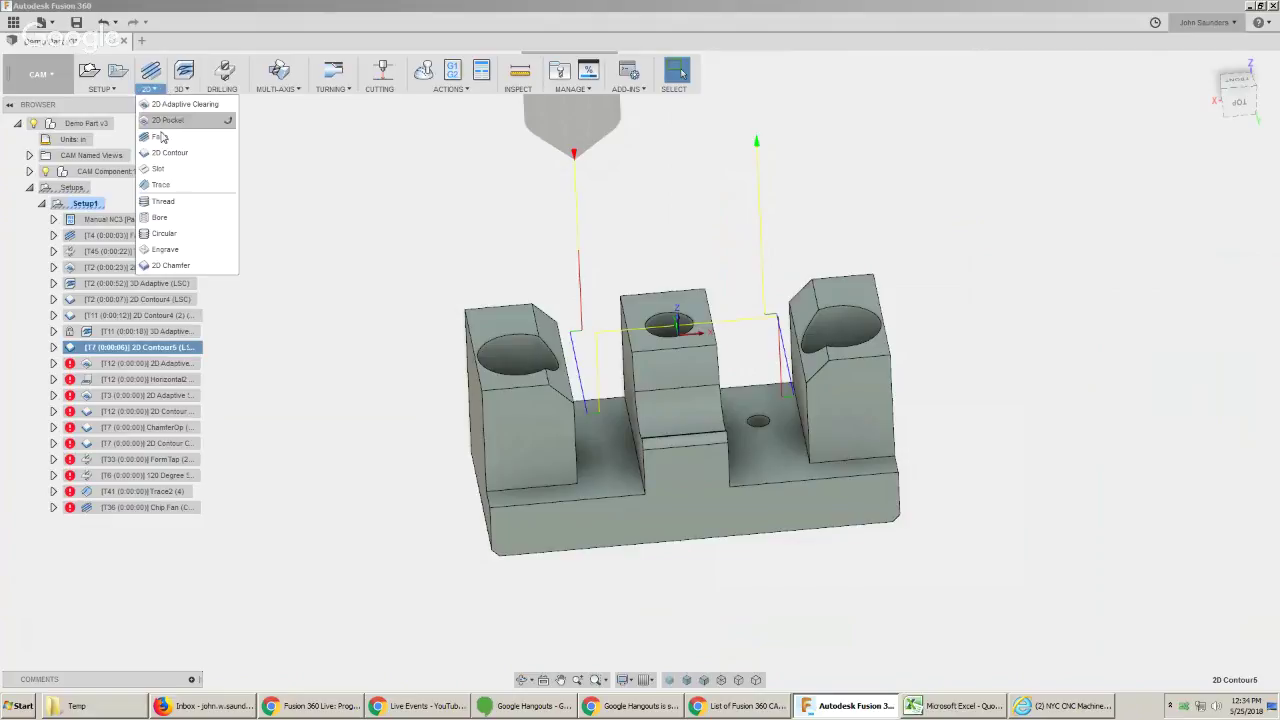
pyautogui.click(190, 266)
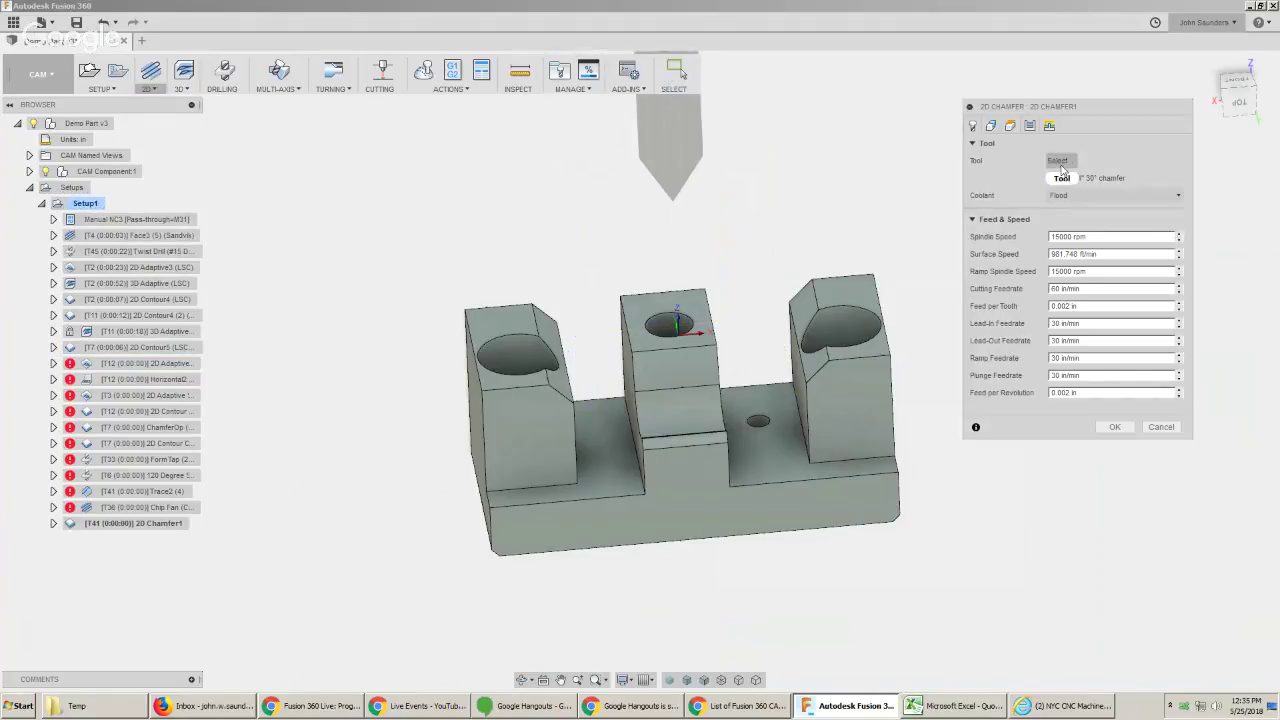
pyautogui.click(1060, 160)
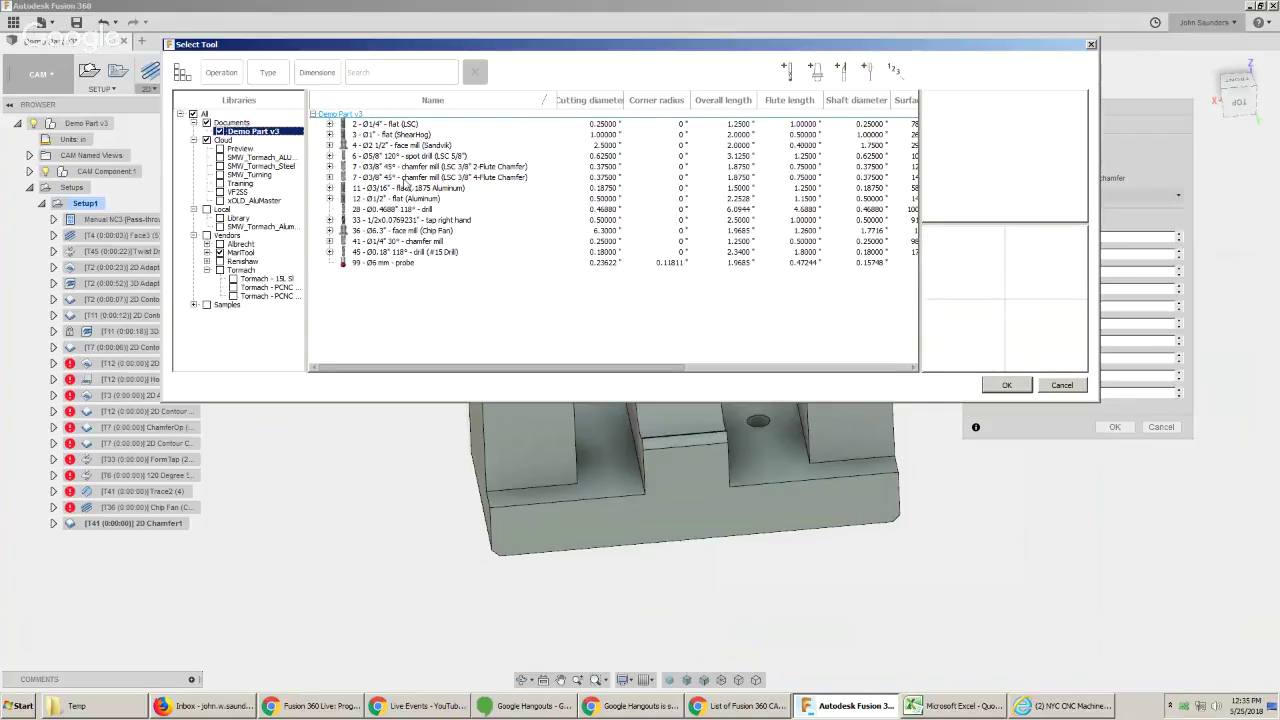
pyautogui.doubleClick(404, 178)
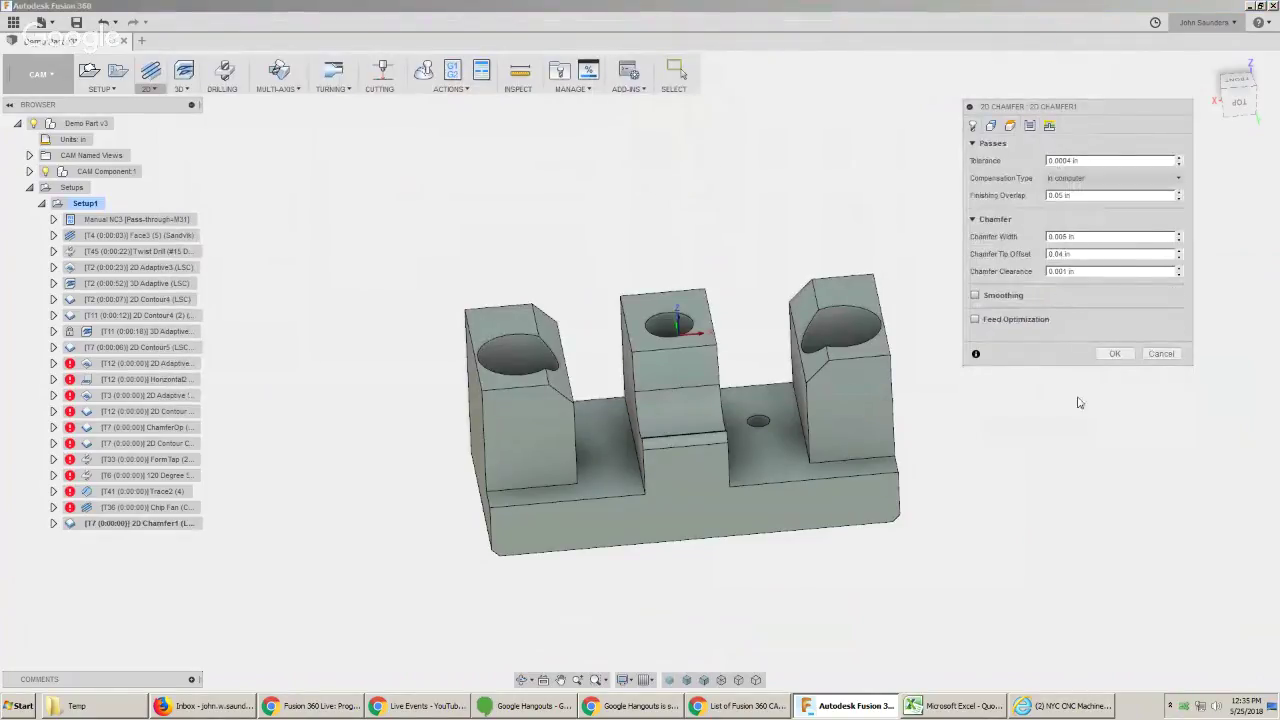
# Set the 2D Chamfer operation's chamfer tip offset to 0.1 in.
pyautogui.doubleClick(1094, 254)
pyautogui.write('.1')
pyautogui.press('Tab')
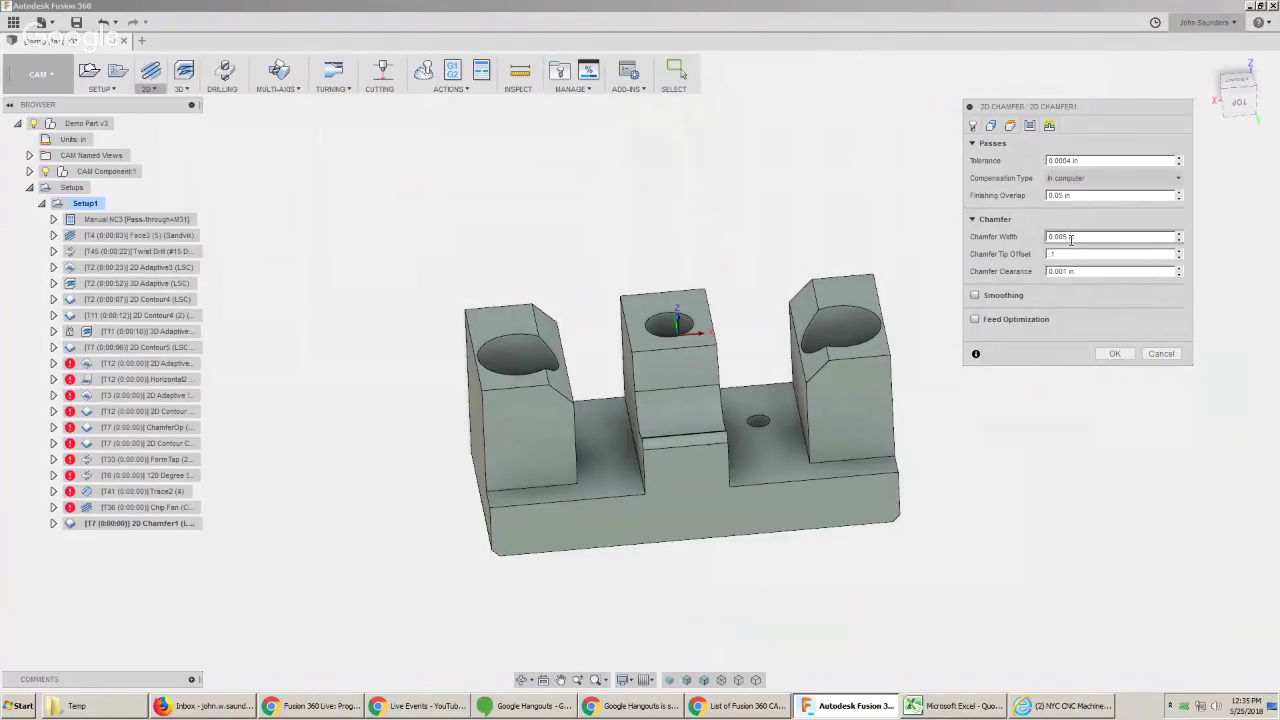
# Select the base block's exposed upper edges along the front, back and sides as the 2D Chamfer contours.
pyautogui.click(990, 125)
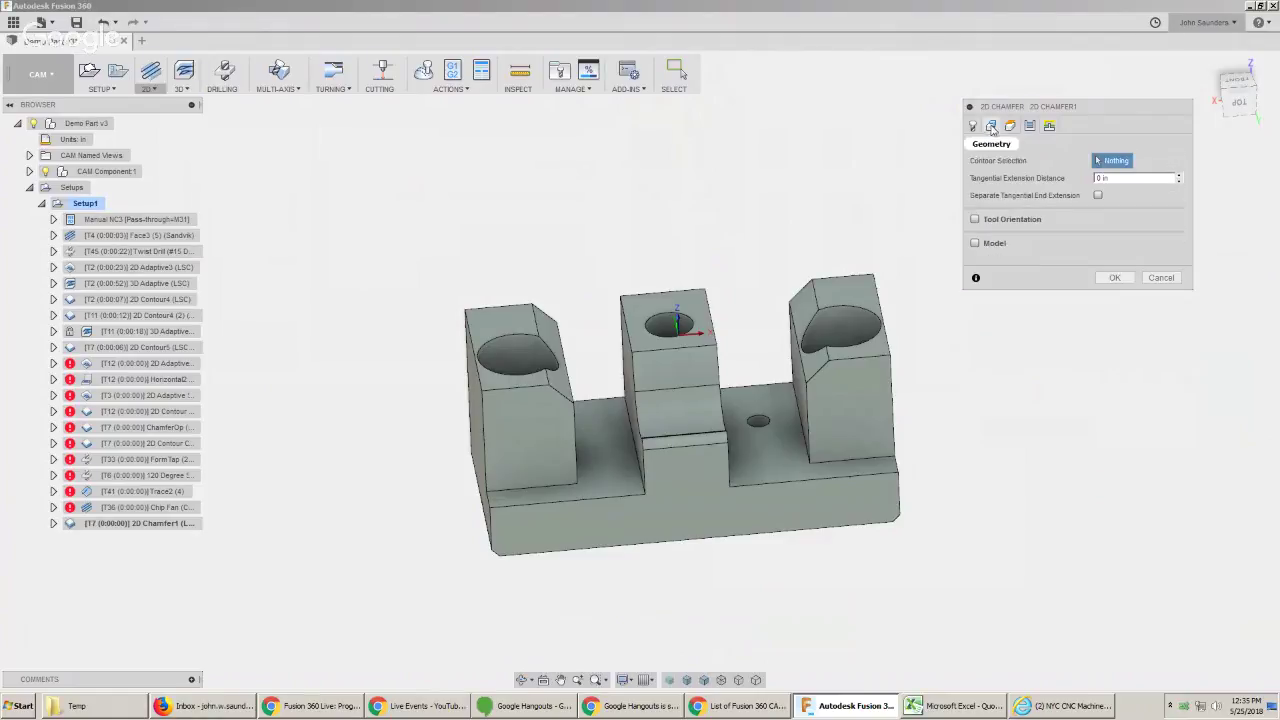
pyautogui.click(605, 504)
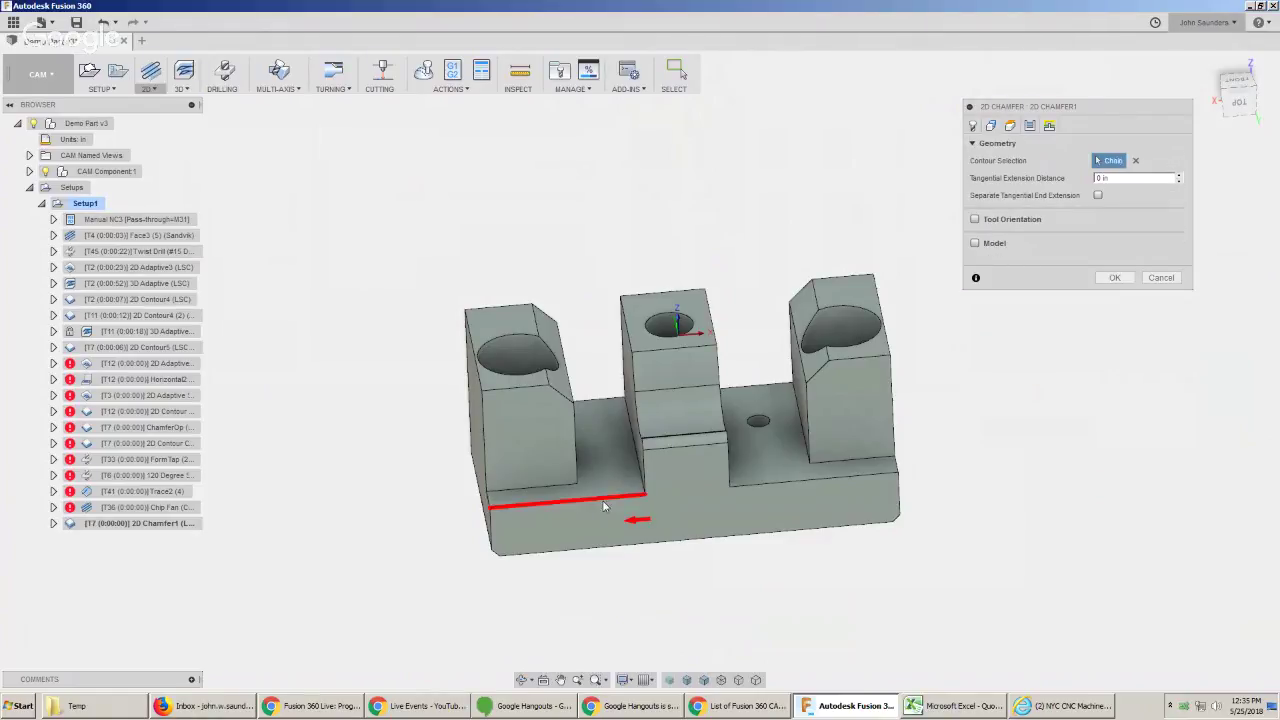
pyautogui.click(487, 499)
pyautogui.click(604, 397)
pyautogui.click(755, 387)
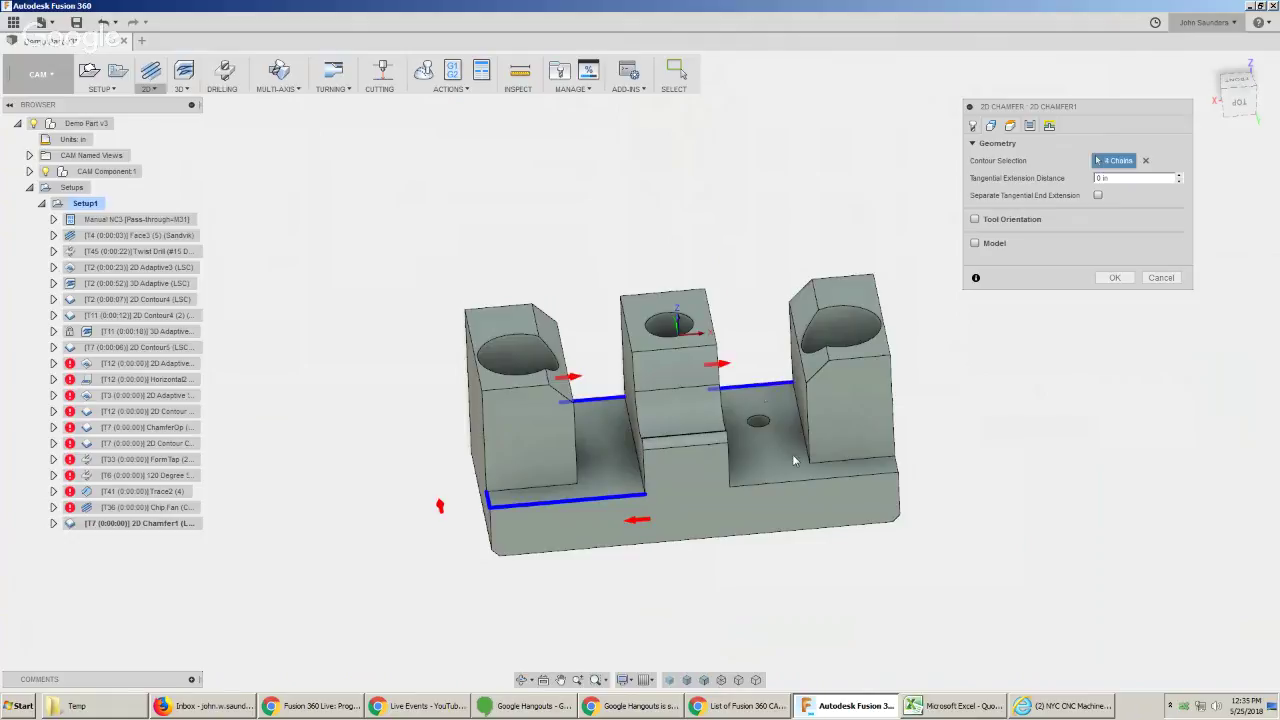
pyautogui.click(802, 482)
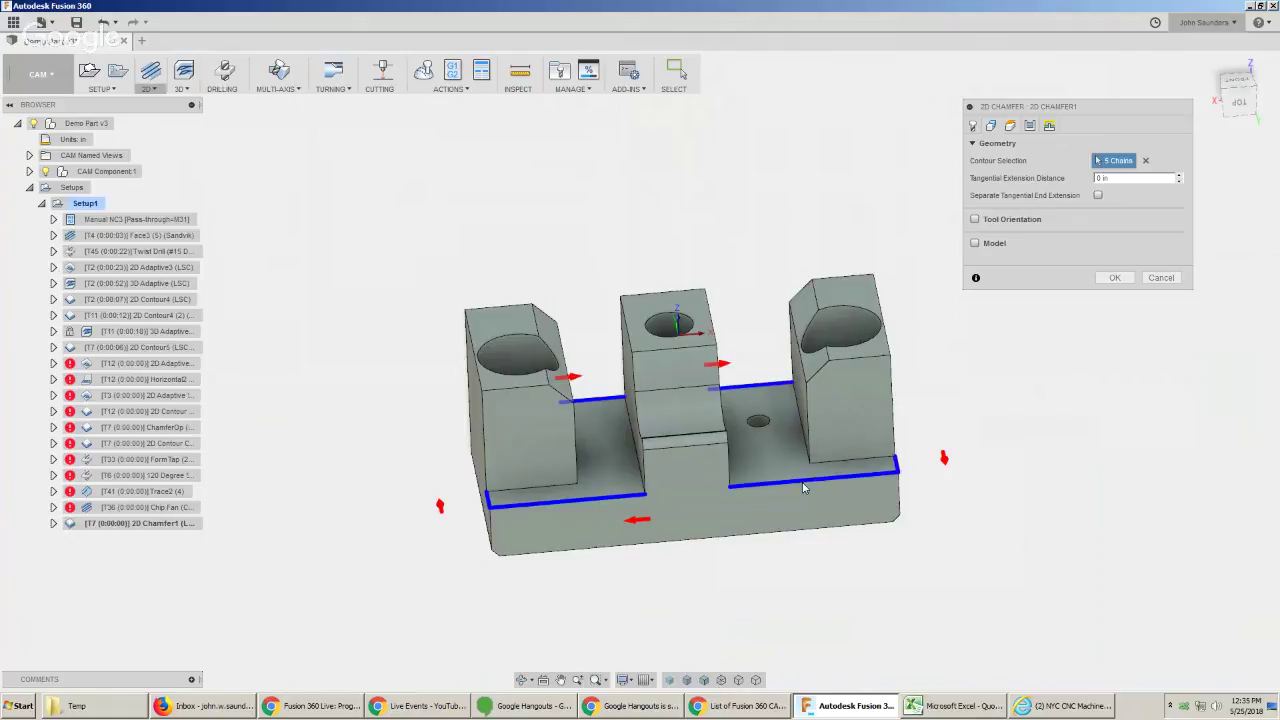
# Add the top outlines of all three posts to the chamfer contours and generate the toolpath.
pyautogui.click(877, 360)
pyautogui.click(521, 311)
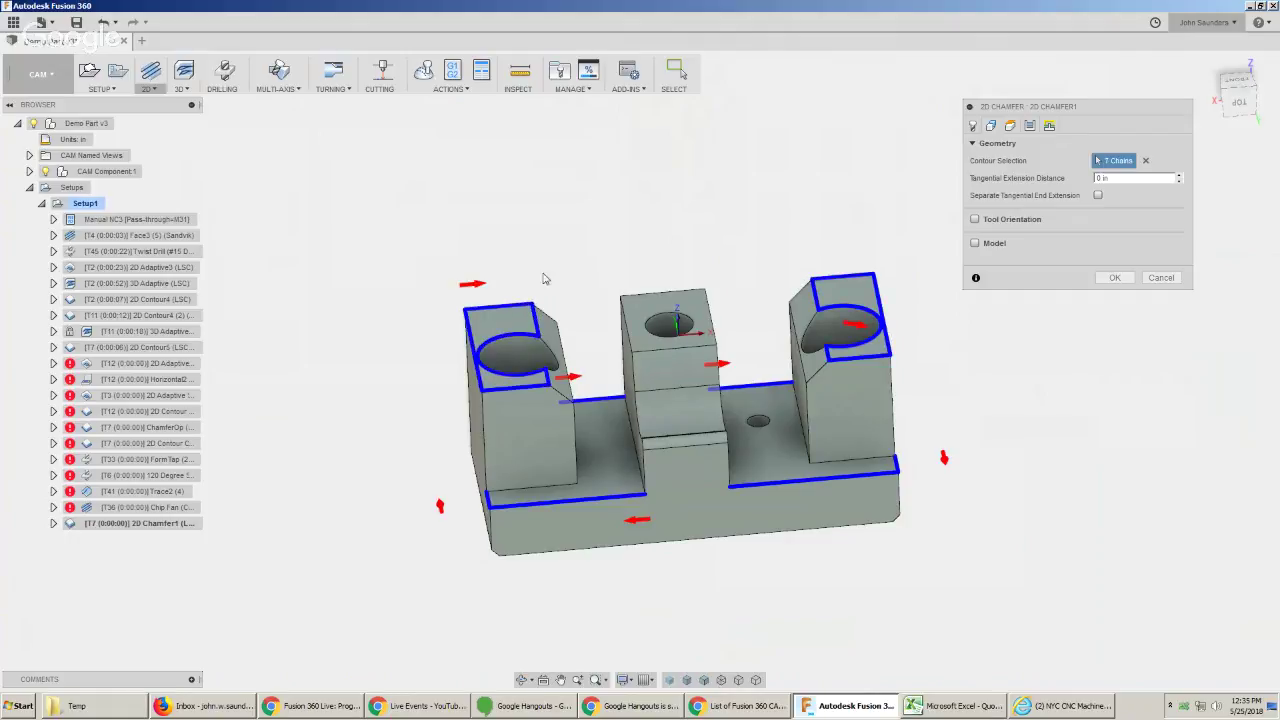
pyautogui.click(686, 320)
pyautogui.click(688, 320)
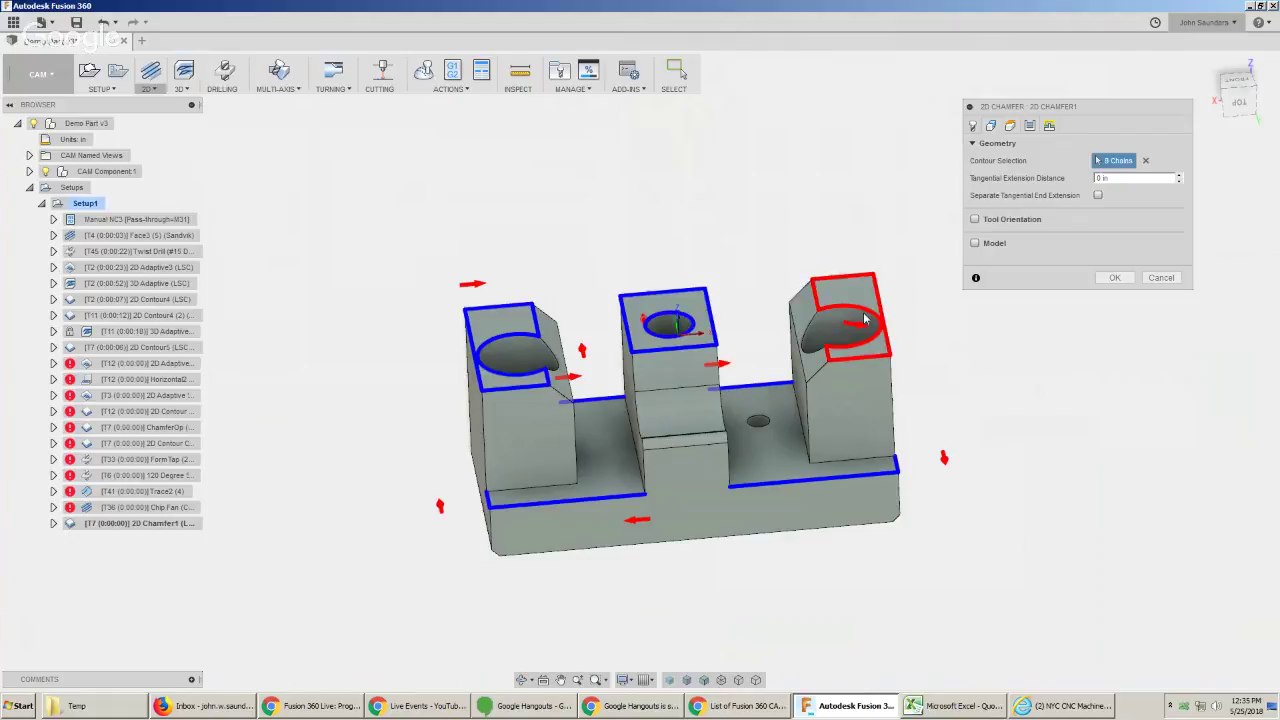
pyautogui.click(1112, 279)
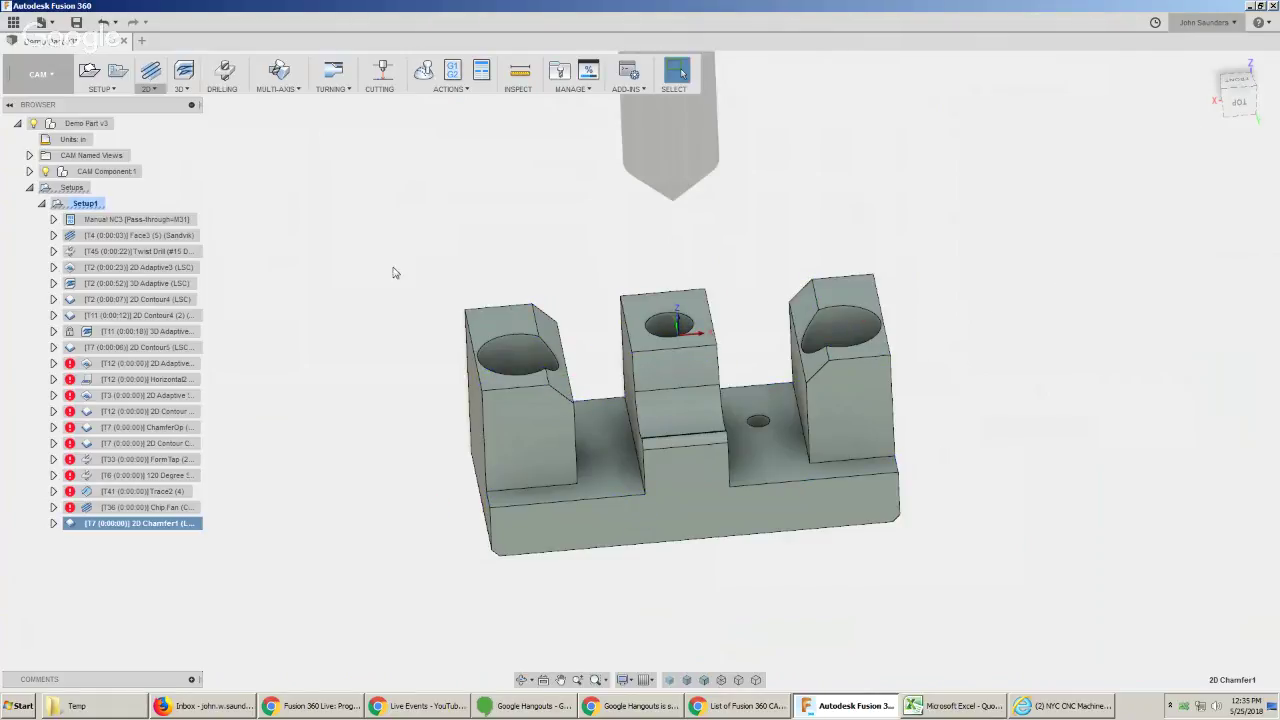
# Remove the two outer posts' top outlines from the 2D Chamfer contour selection and regenerate the toolpath.
pyautogui.moveTo(343, 444)
pyautogui.keyDown('shift'); pyautogui.mouseDown(button='middle')
pyautogui.moveTo(334, 477)
pyautogui.moveTo(346, 443)
pyautogui.mouseUp(button='middle'); pyautogui.keyUp('shift')
pyautogui.keyDown('shift'); pyautogui.moveTo(461, 405); pyautogui.dragTo(603, 344, button='middle'); pyautogui.keyUp('shift')
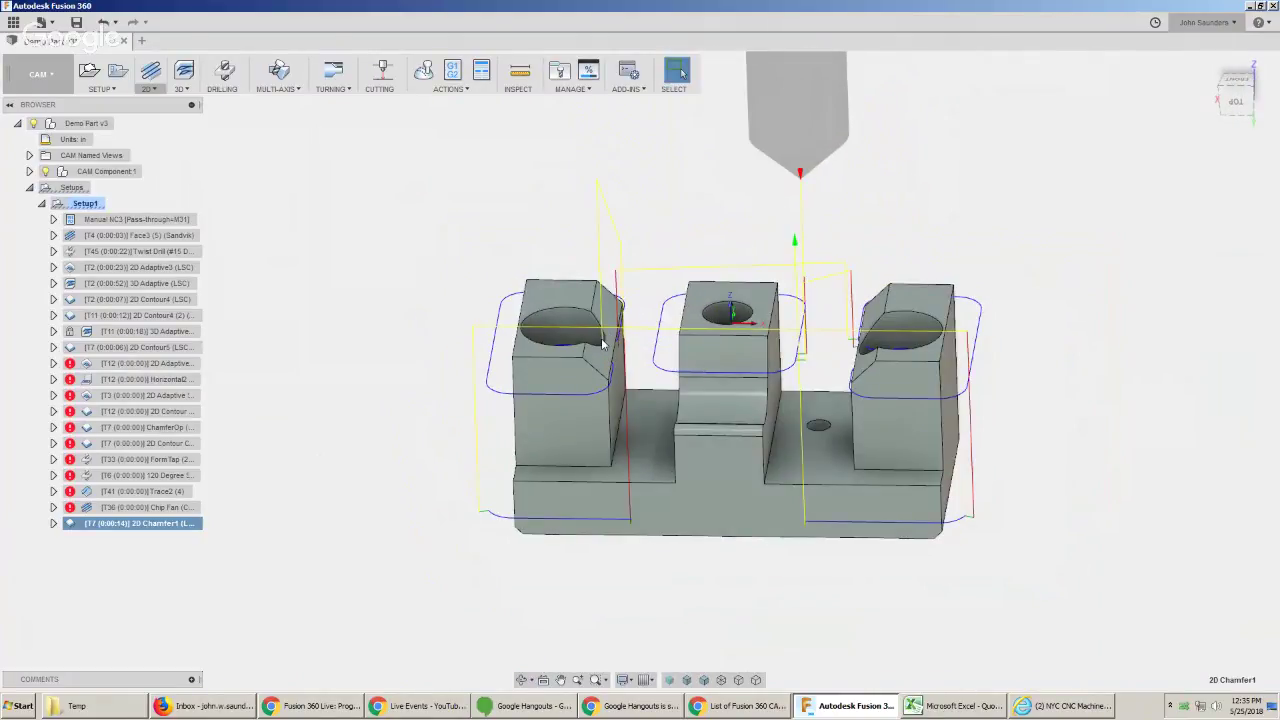
pyautogui.rightClick(130, 533)
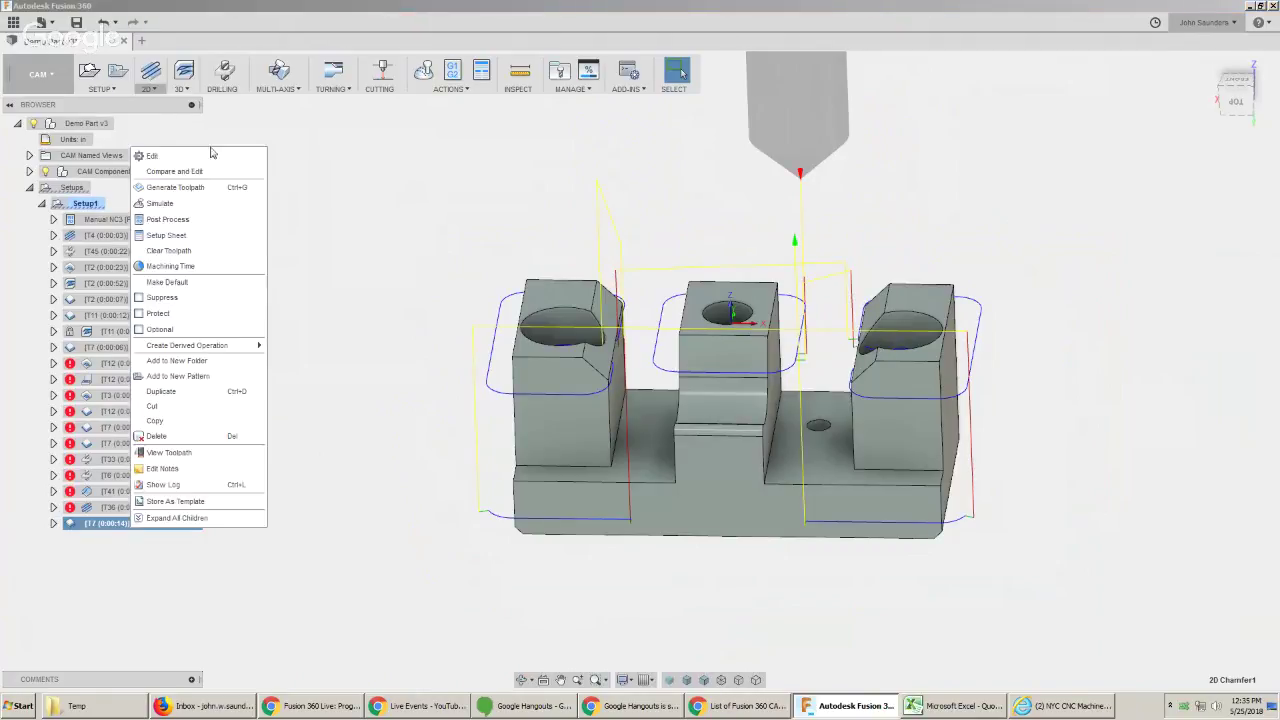
pyautogui.click(200, 160)
pyautogui.click(990, 127)
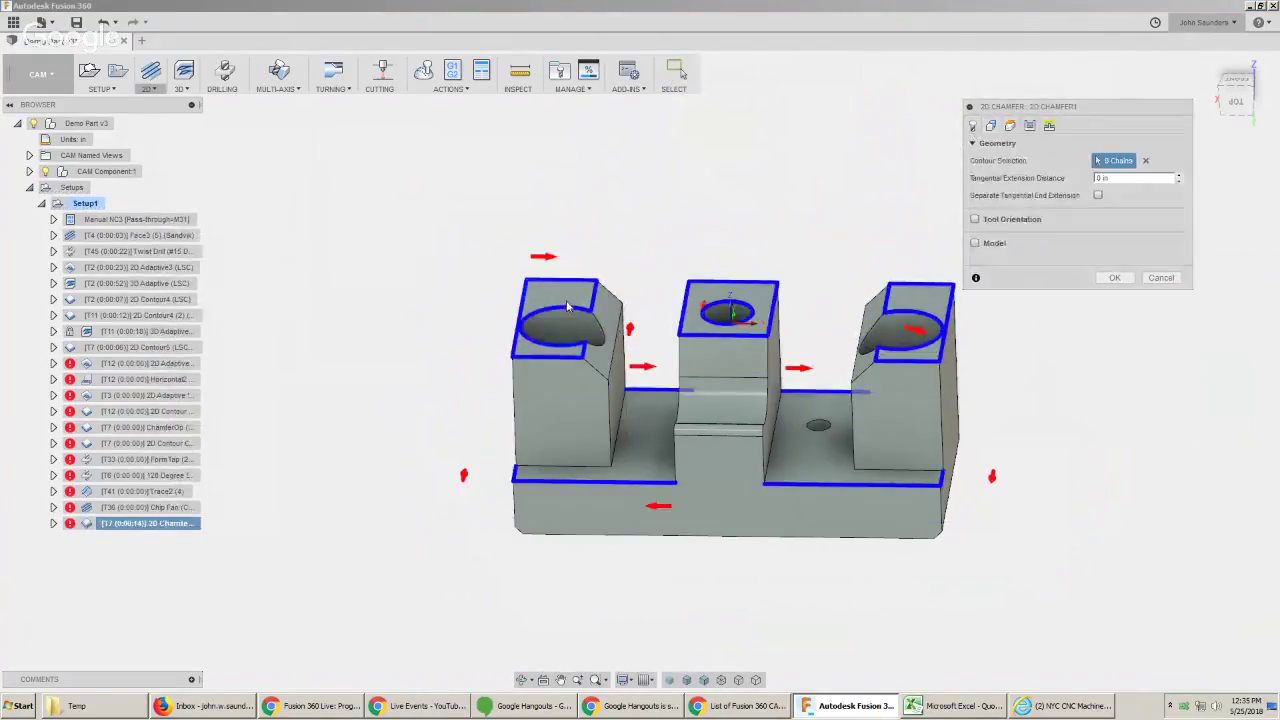
pyautogui.click(556, 313)
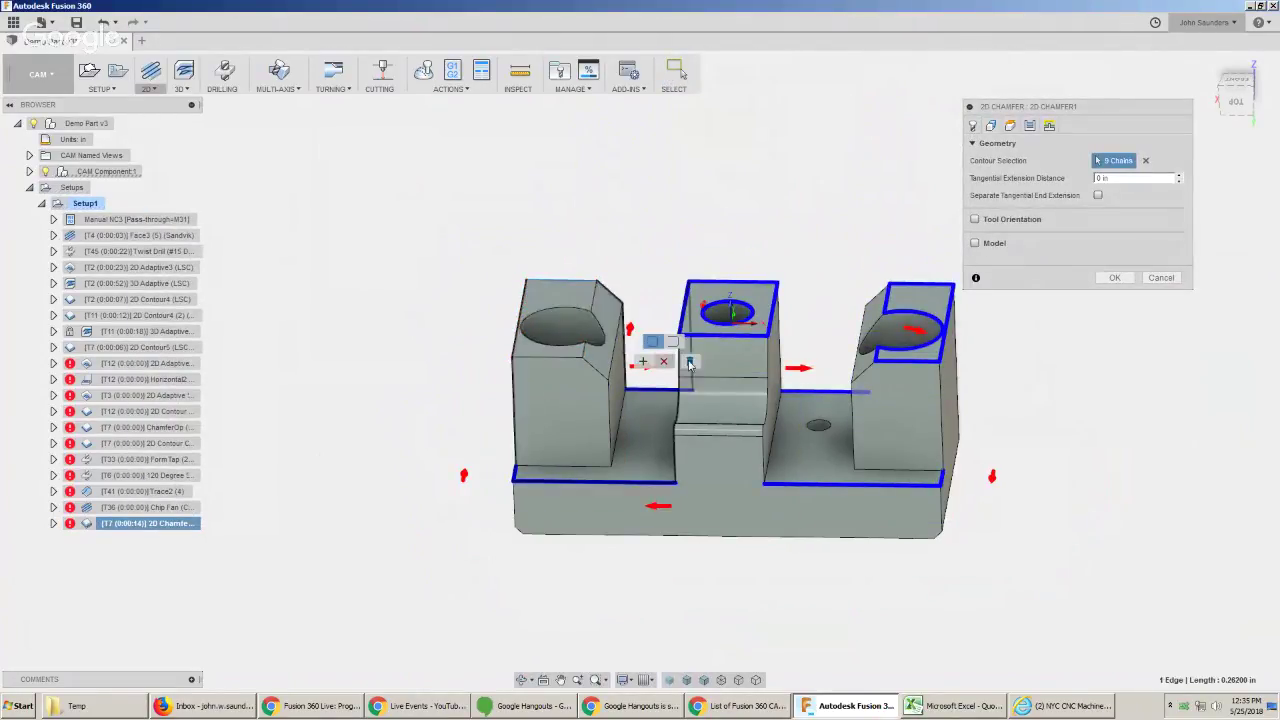
pyautogui.click(908, 318)
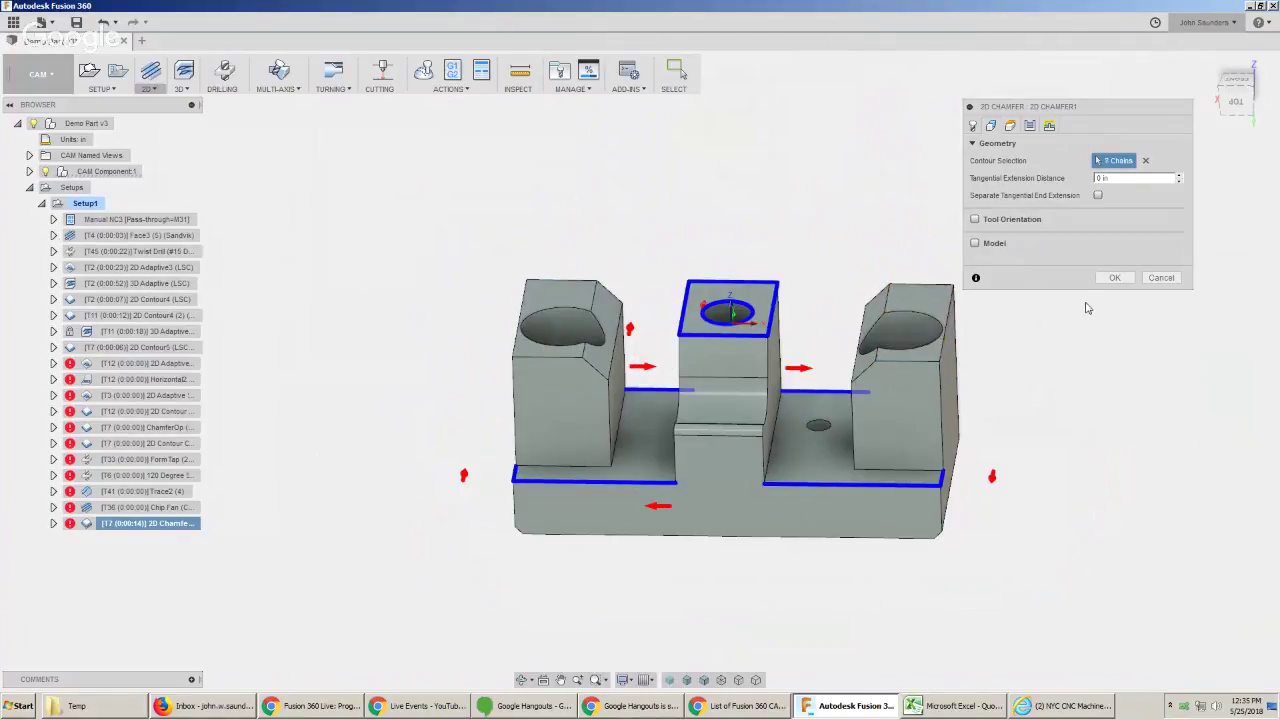
pyautogui.click(1114, 277)
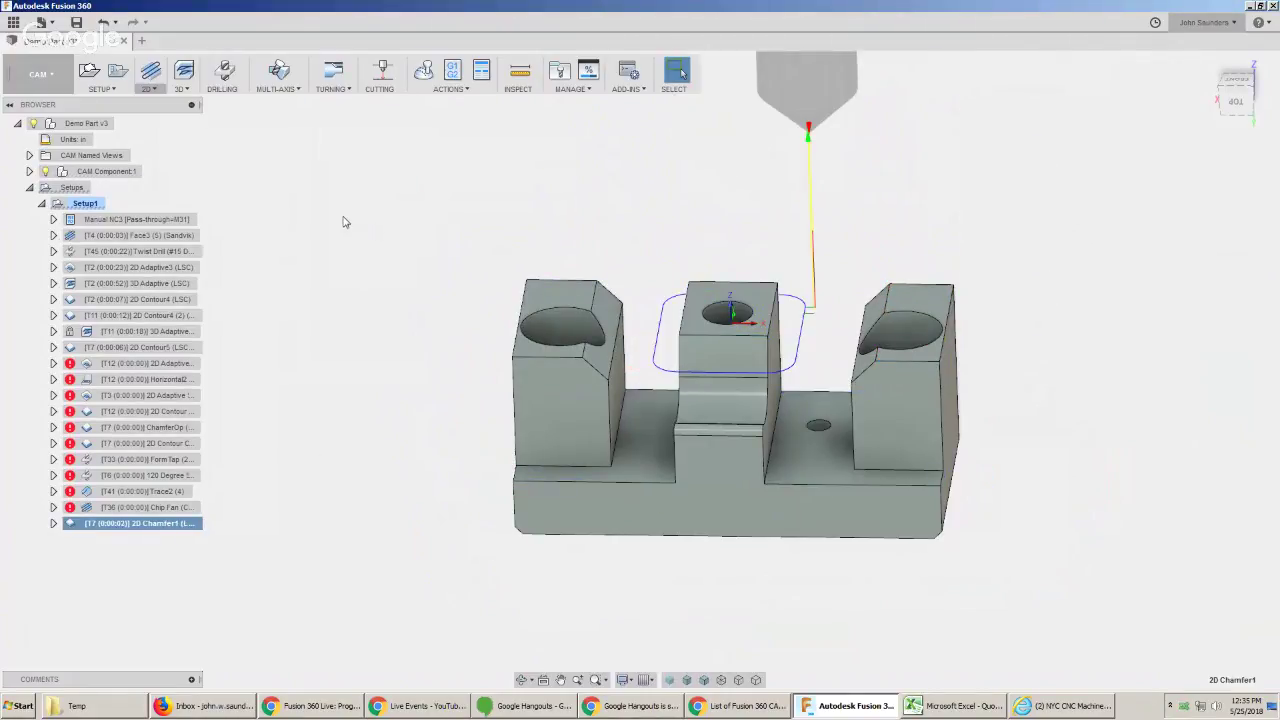
# Simulate the 2D Chamfer with toolpath points shown, and place the tool near the end of the base's front edge pass.
pyautogui.click(423, 73)
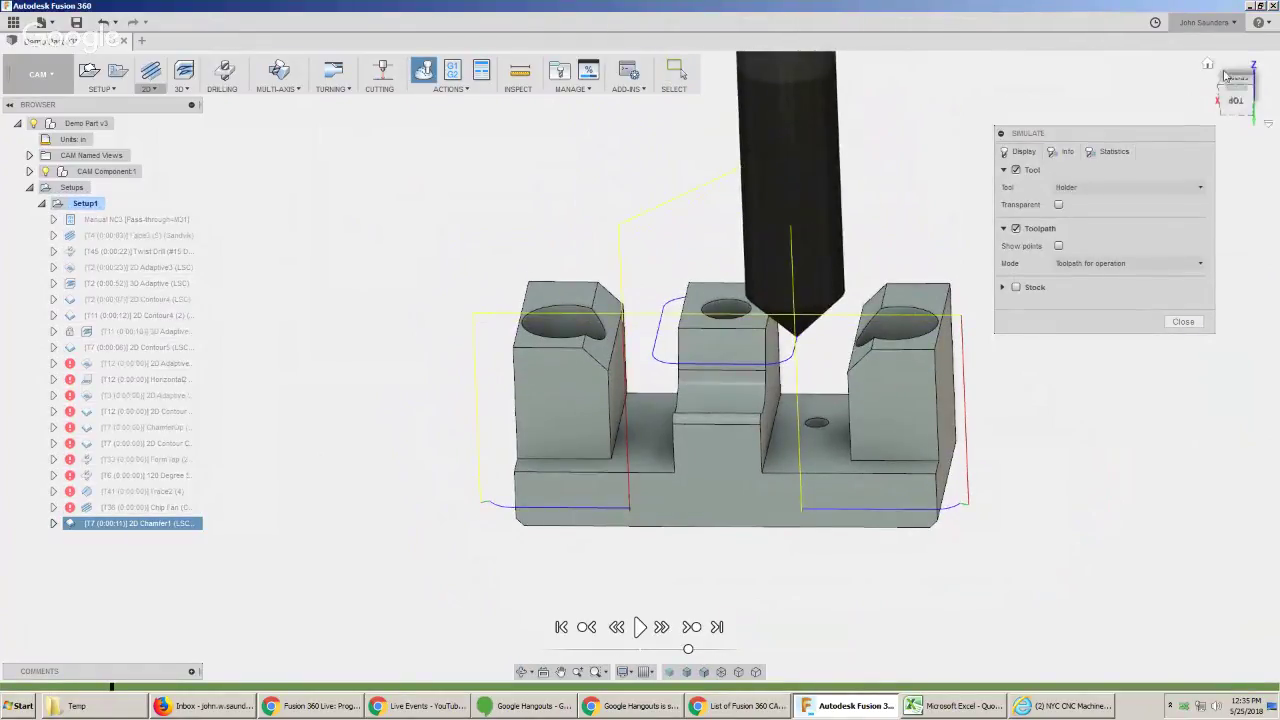
pyautogui.click(1236, 100)
pyautogui.keyDown('shift'); pyautogui.moveTo(795, 307); pyautogui.dragTo(689, 335, button='middle'); pyautogui.keyUp('shift')
pyautogui.scroll(3, 689, 335)
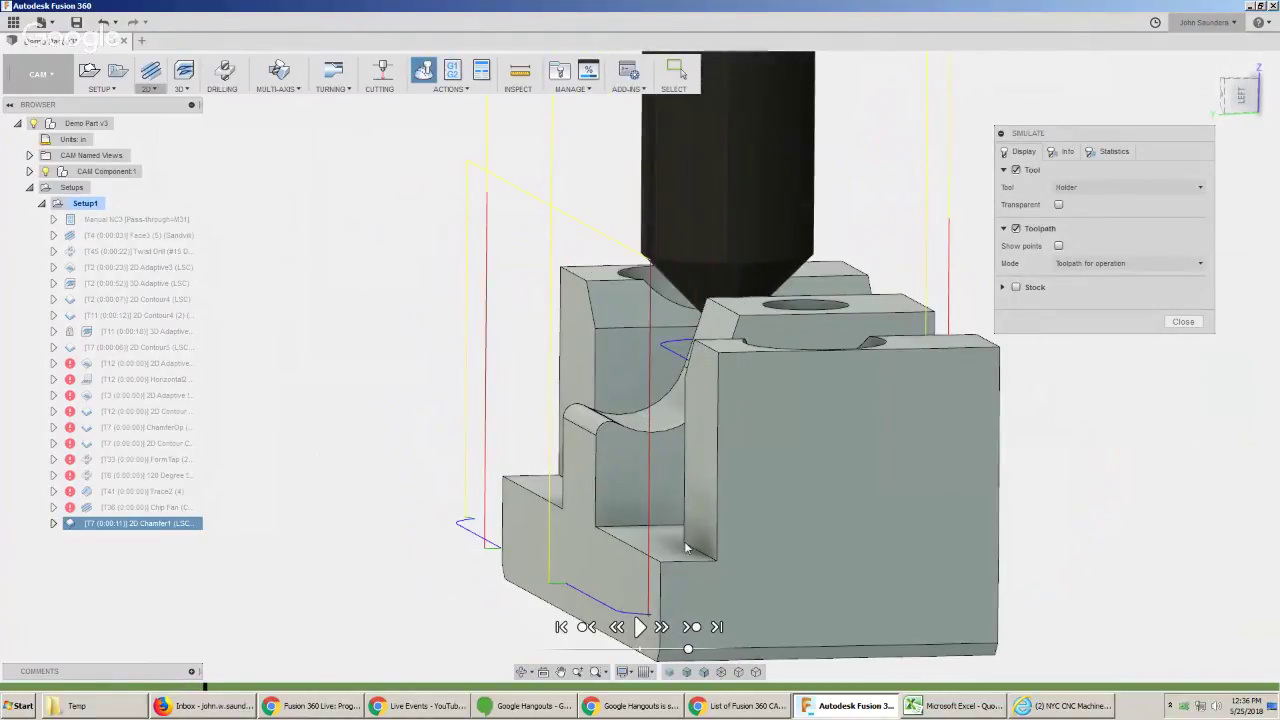
pyautogui.click(1058, 245)
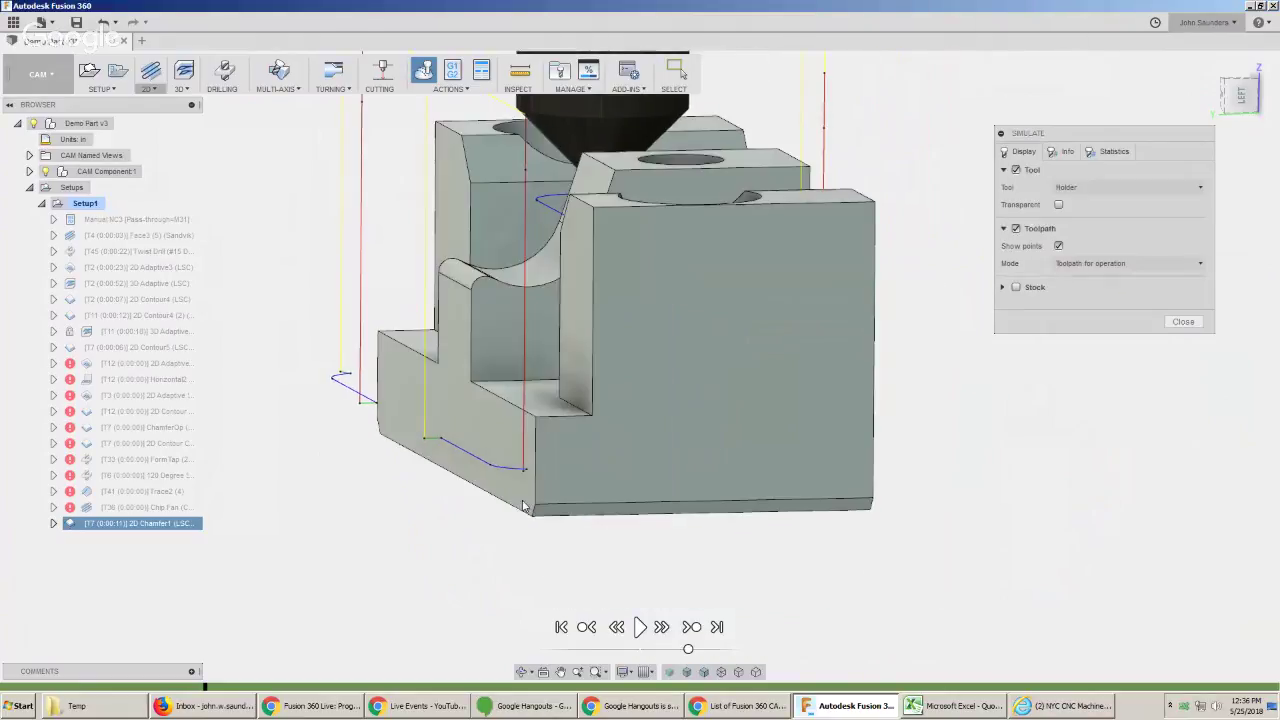
pyautogui.click(526, 473)
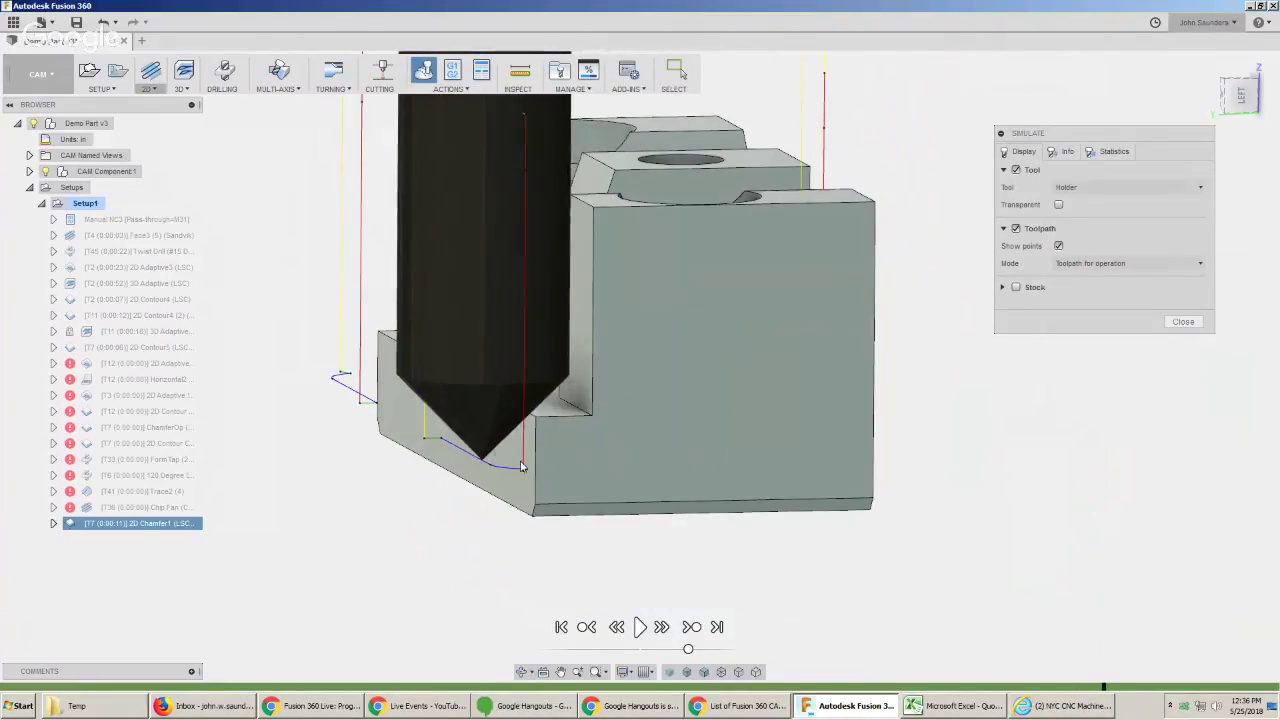
# Examine the chamfer mill from the side against the base's edges and neighbouring posts, then close the simulation.
pyautogui.keyDown('shift'); pyautogui.moveTo(580, 456); pyautogui.dragTo(503, 448, button='middle'); pyautogui.keyUp('shift')
pyautogui.scroll(3, 503, 448)
pyautogui.scroll(-2, 450, 420)
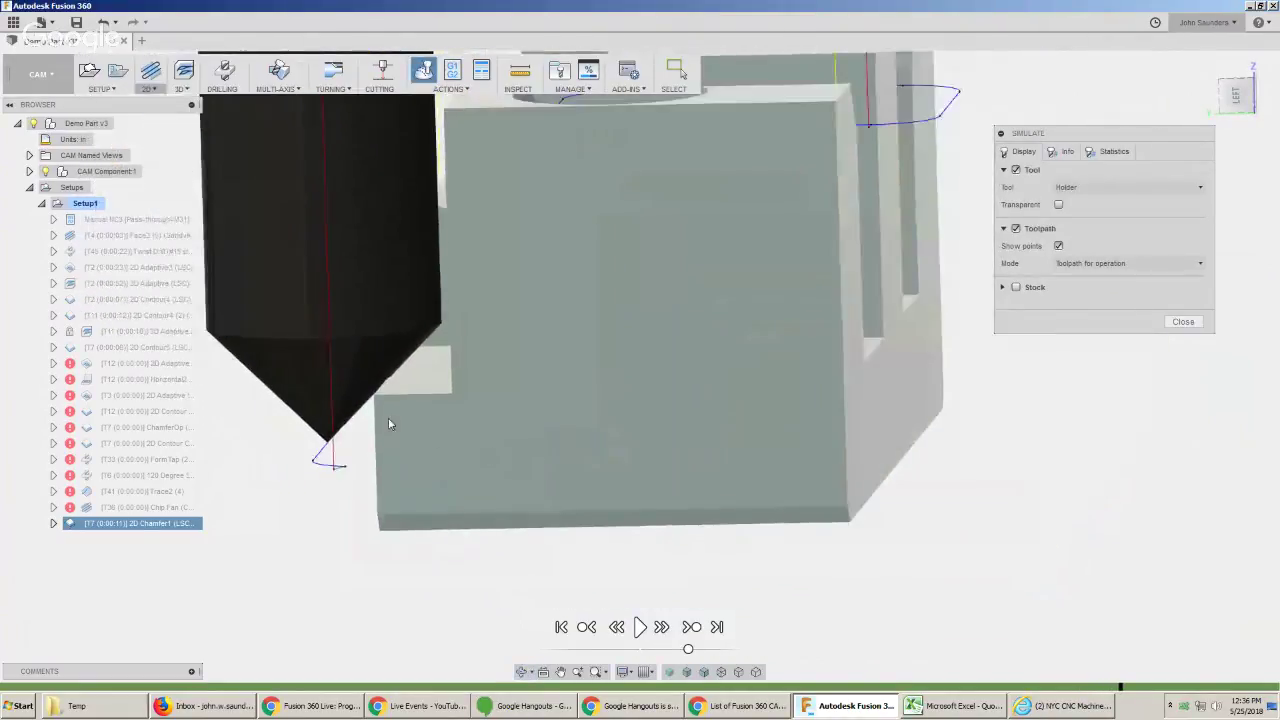
pyautogui.keyDown('shift'); pyautogui.moveTo(391, 423); pyautogui.dragTo(704, 432, button='middle'); pyautogui.keyUp('shift')
pyautogui.scroll(-2, 585, 410)
pyautogui.moveTo(652, 462); pyautogui.dragTo(727, 474)
pyautogui.scroll(-1, 706, 464)
pyautogui.keyDown('shift'); pyautogui.moveTo(688, 458); pyautogui.dragTo(738, 340, button='middle'); pyautogui.keyUp('shift')
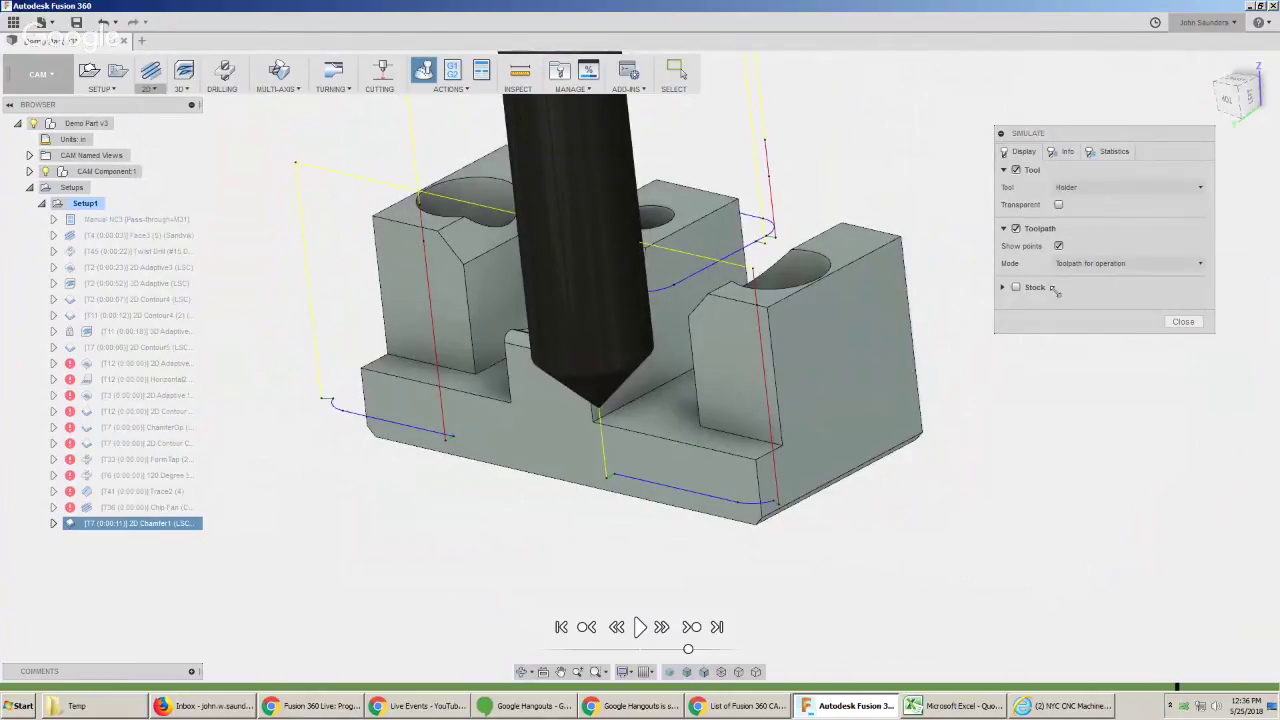
pyautogui.click(1183, 321)
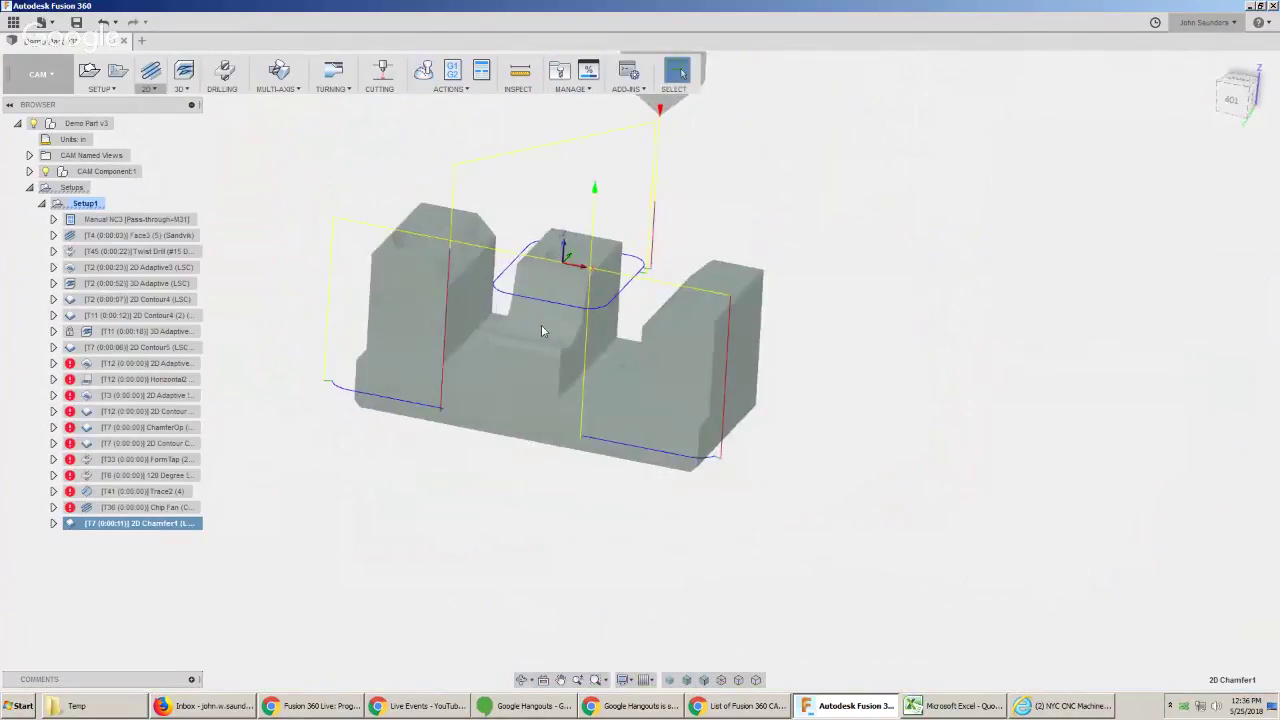
# Create a 3D Parallel finishing operation for the middle post's curved surface.
pyautogui.keyDown('shift'); pyautogui.moveTo(541, 330); pyautogui.dragTo(575, 242, button='middle'); pyautogui.keyUp('shift')
pyautogui.moveTo(497, 174); pyautogui.dragTo(632, 338, button='middle')
pyautogui.click(536, 190)
pyautogui.scroll(3, 583, 301)
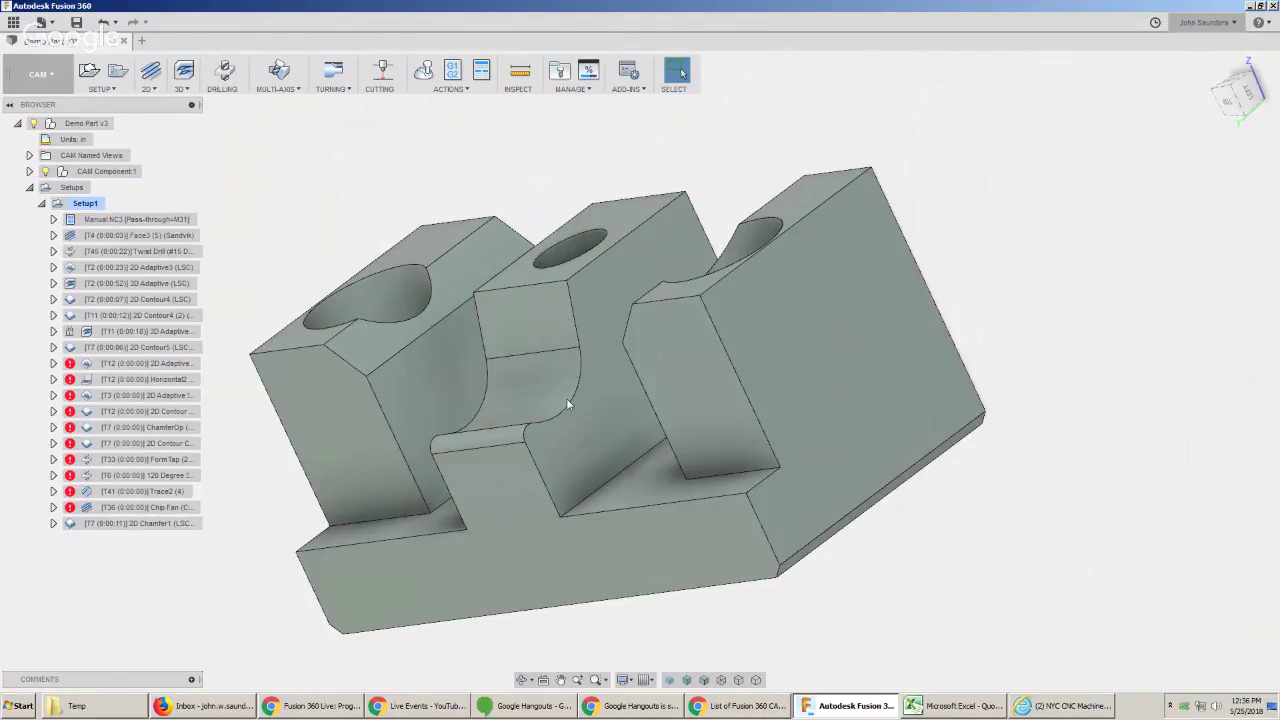
pyautogui.click(181, 86)
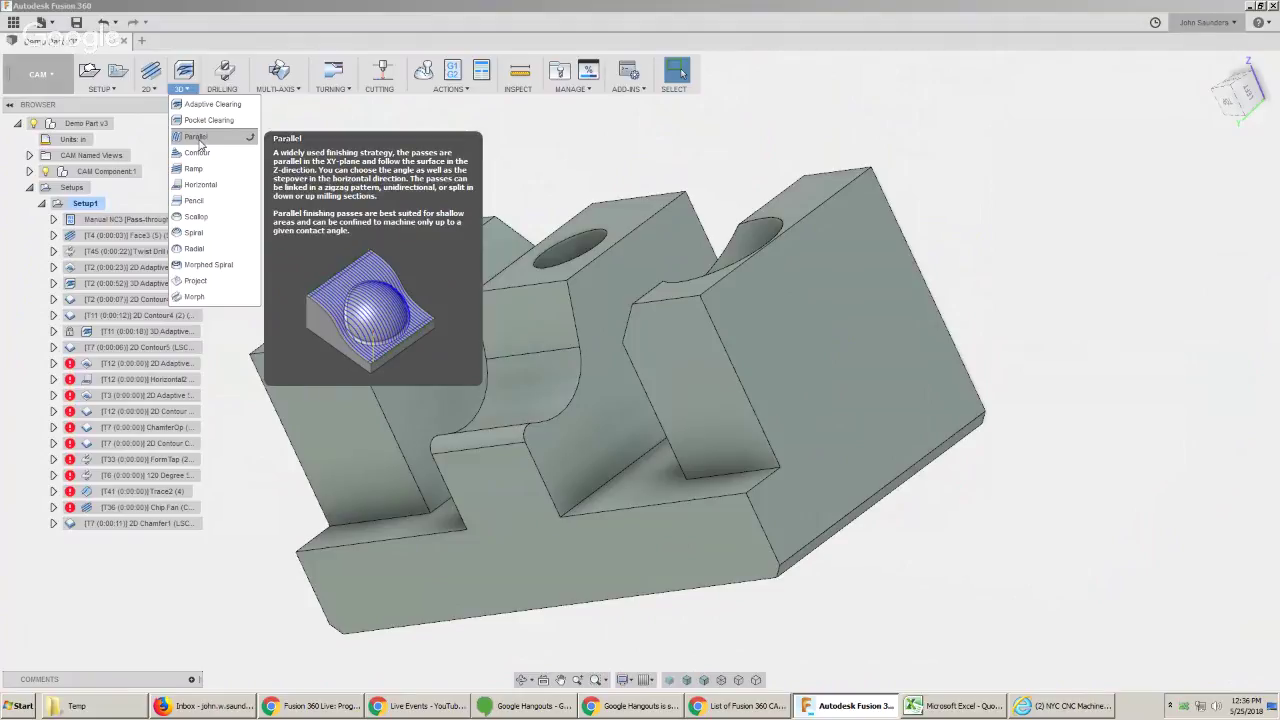
pyautogui.click(200, 140)
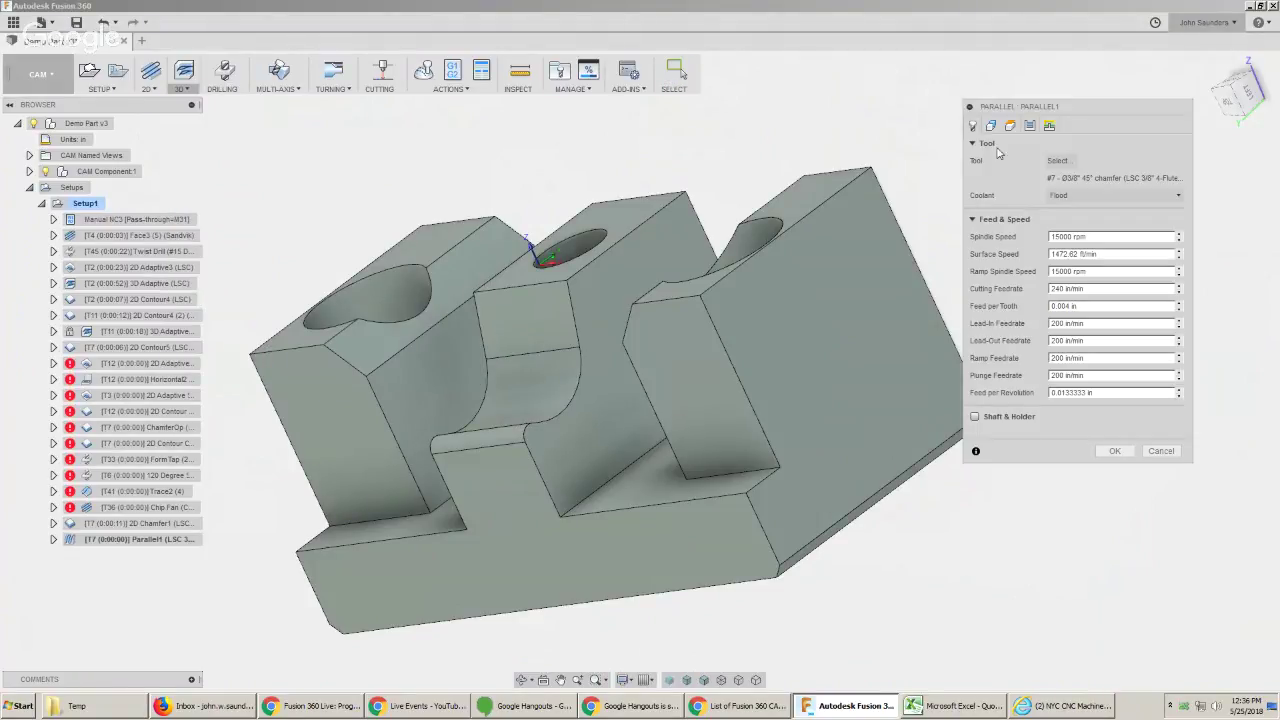
# Filter the tool selection to ball and bull nose end mills and choose the VF2SS cloud library.
pyautogui.click(1046, 158)
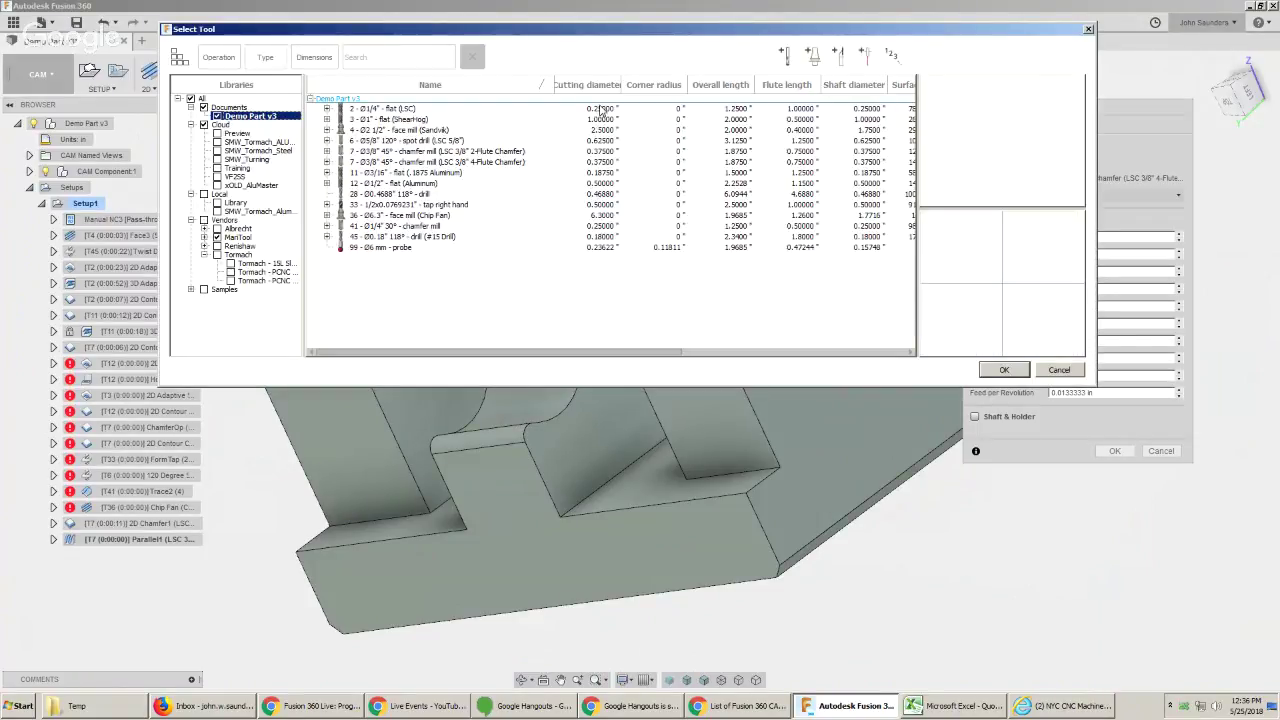
pyautogui.click(345, 57)
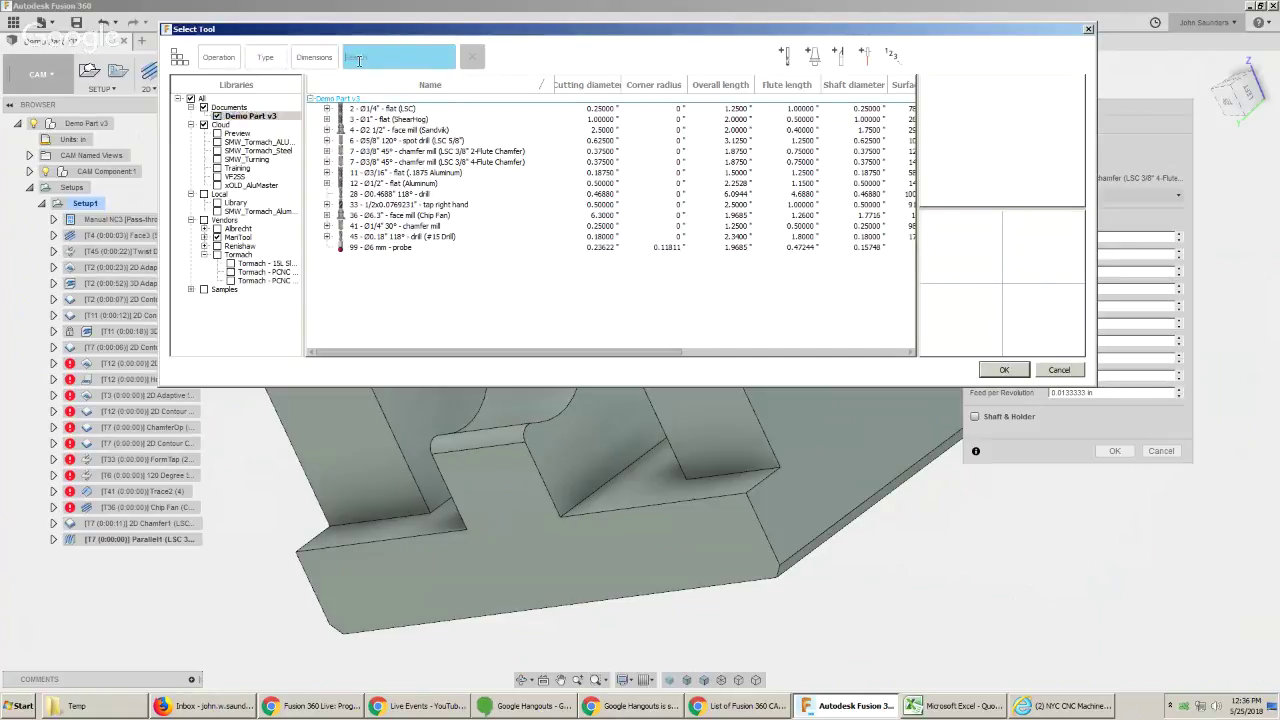
pyautogui.click(267, 60)
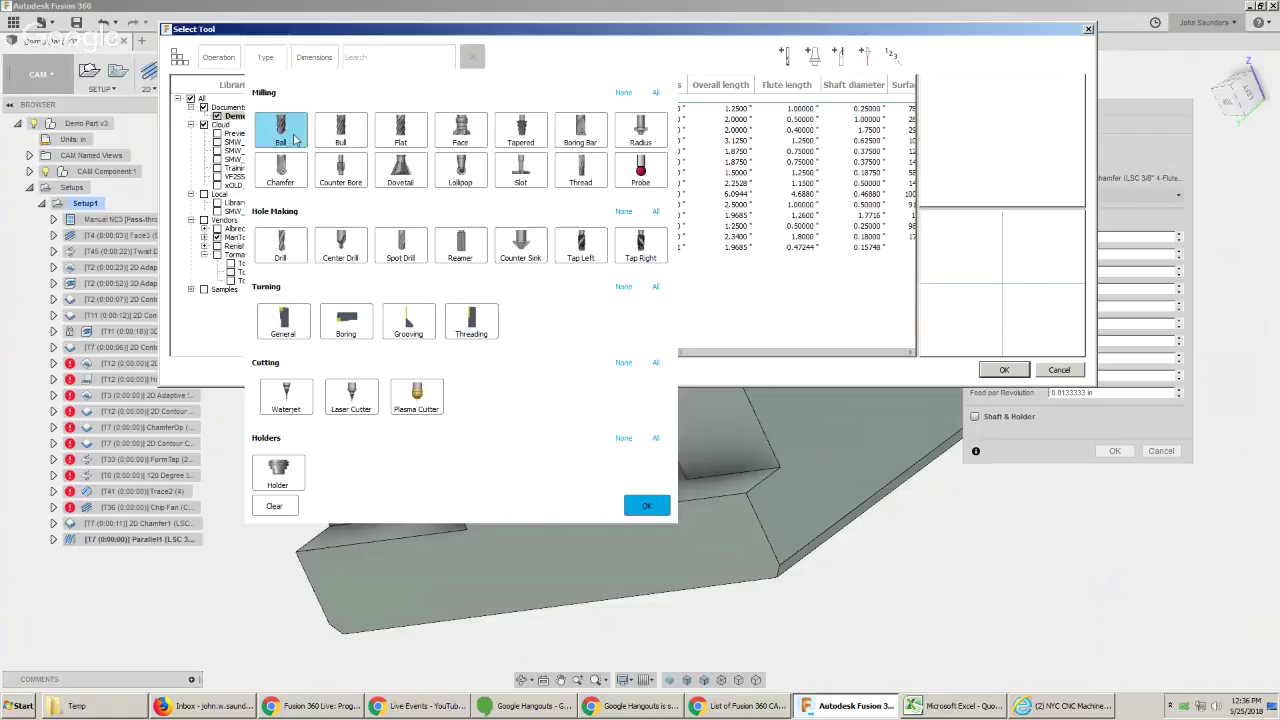
pyautogui.click(340, 130)
pyautogui.click(646, 506)
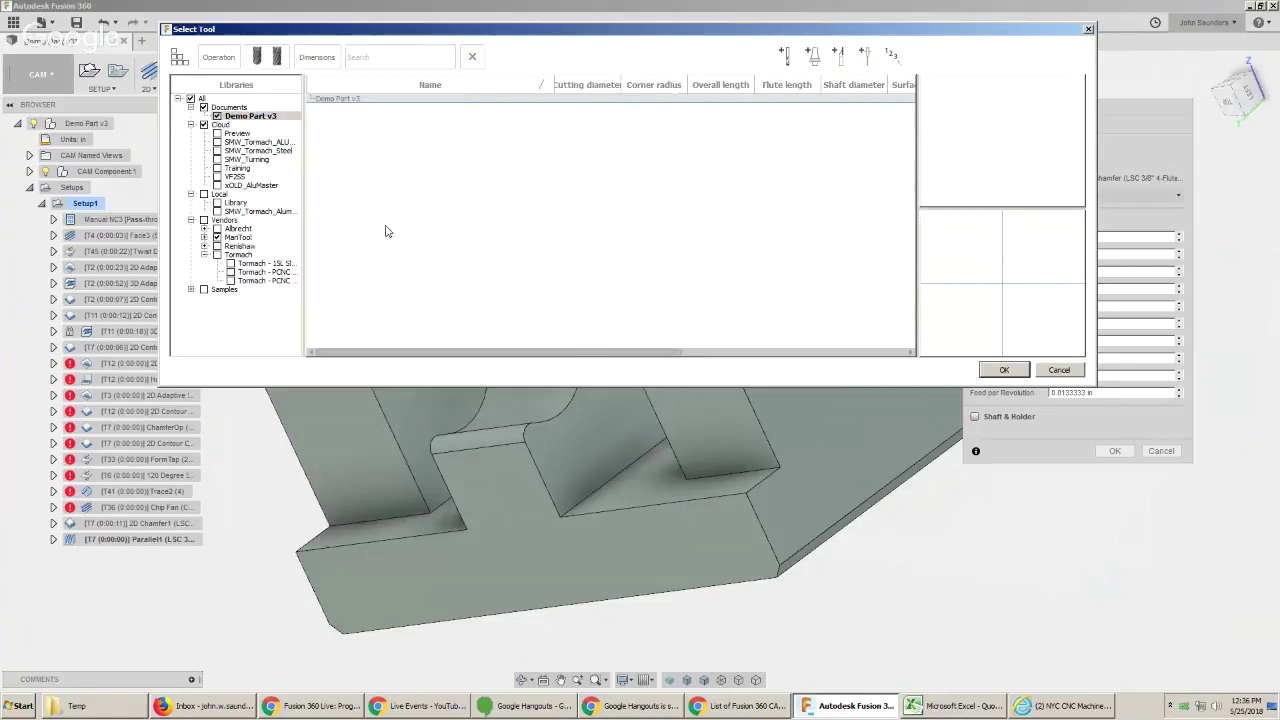
pyautogui.click(262, 177)
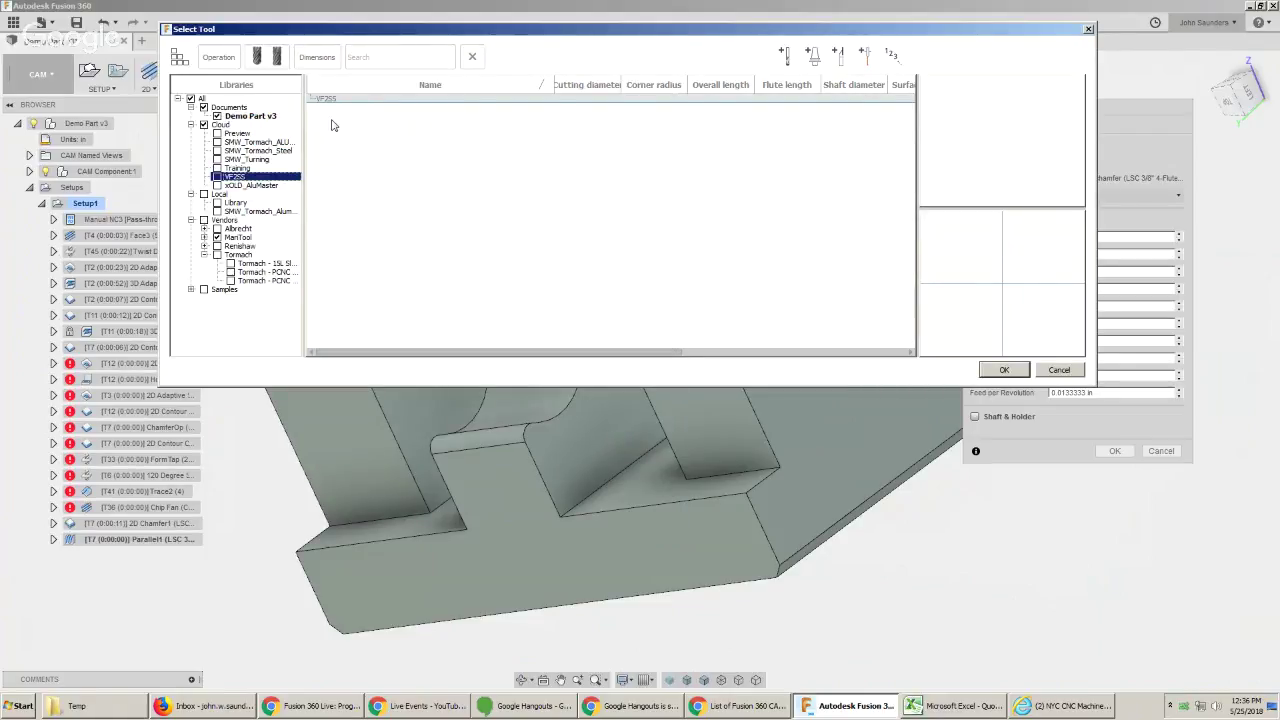
# Start a new bull nose end mill in the VF2SS library and set its diameter to 0.25 in.
pyautogui.click(785, 56)
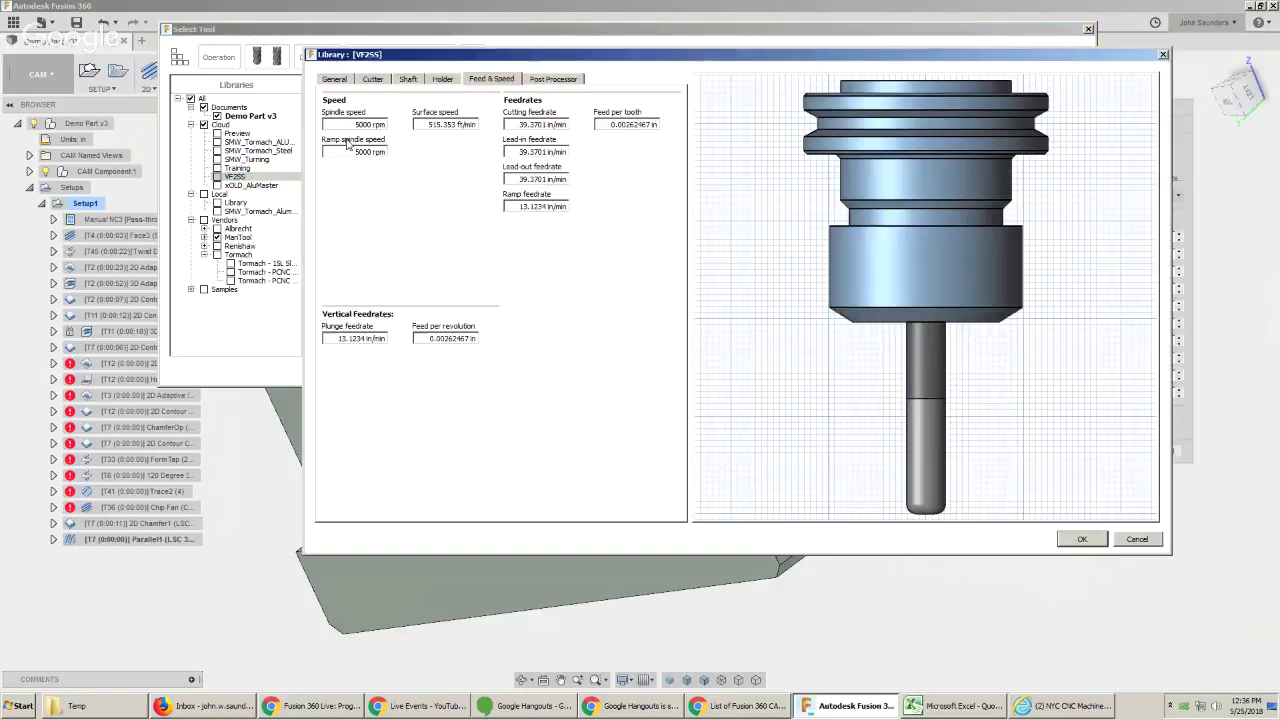
pyautogui.click(341, 79)
pyautogui.click(373, 80)
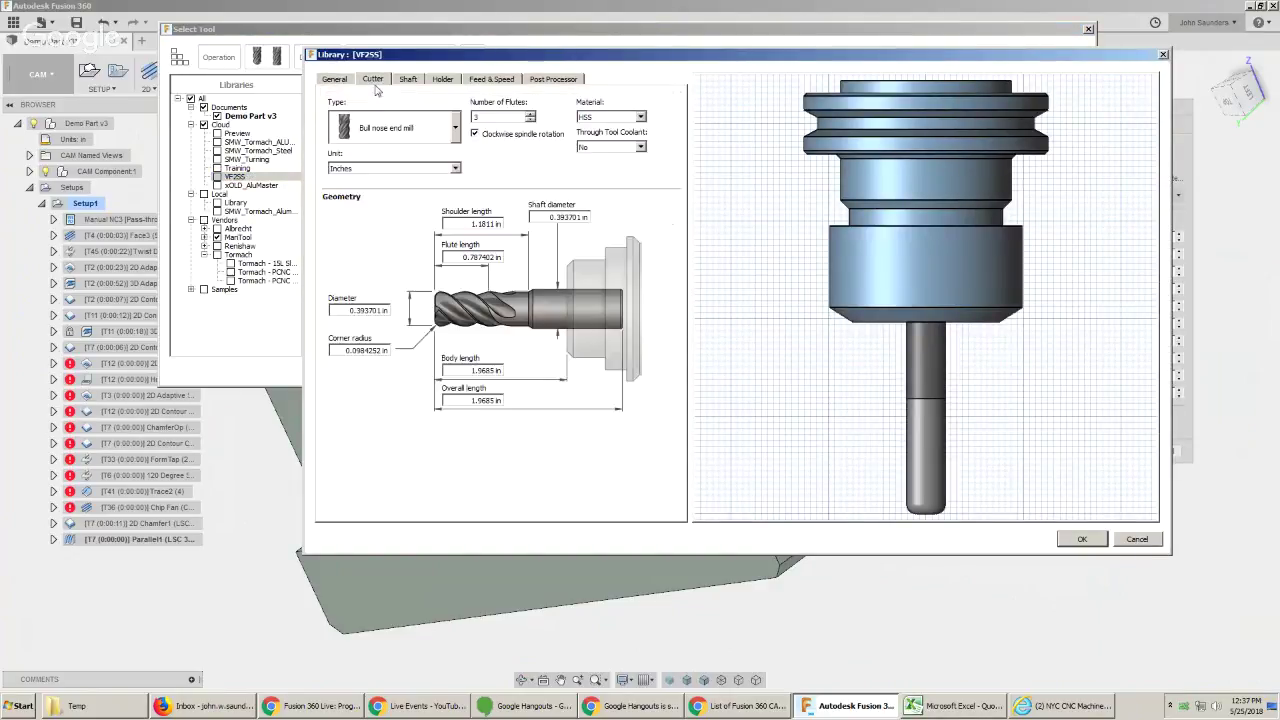
pyautogui.click(370, 128)
pyautogui.click(375, 198)
pyautogui.click(356, 310)
pyautogui.write('0.25')
pyautogui.press('Tab')
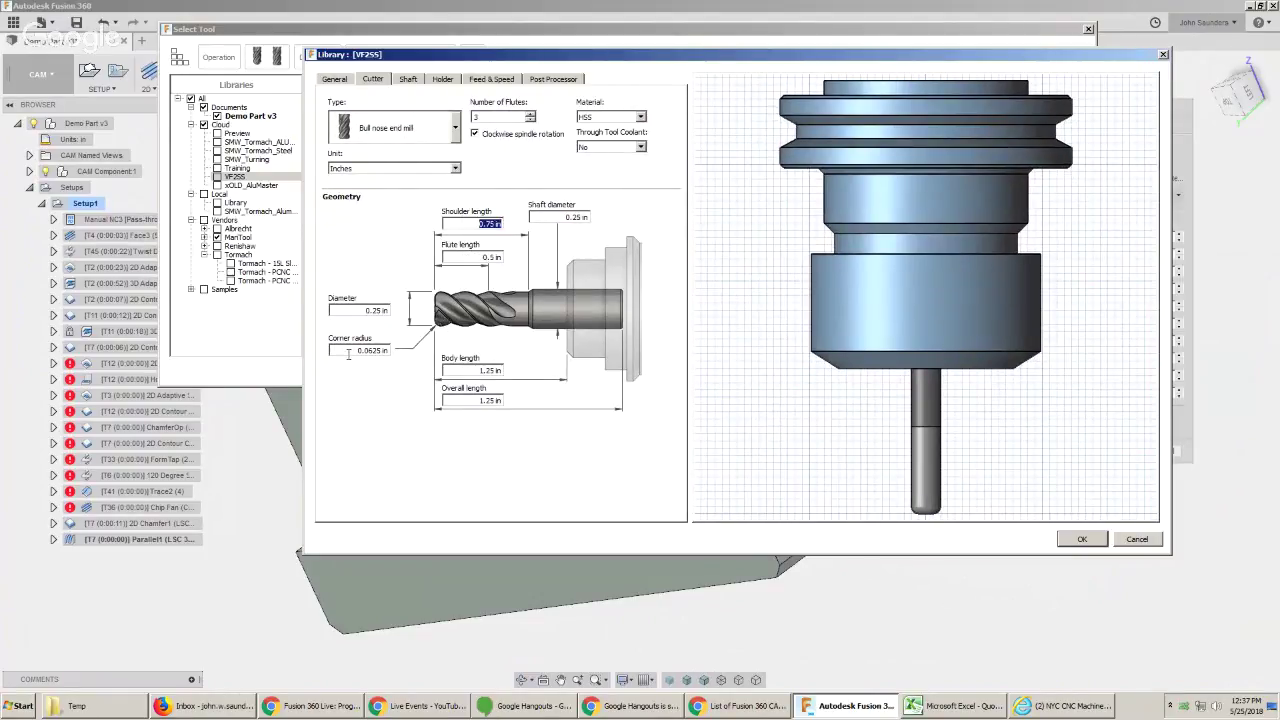
# Try a corner radius of 0.125 in on the new bull nose end mill.
pyautogui.moveTo(361, 351); pyautogui.dragTo(446, 369)
pyautogui.write('0.125')
pyautogui.press('Tab')
pyautogui.hotkey('shift', 'Tab')
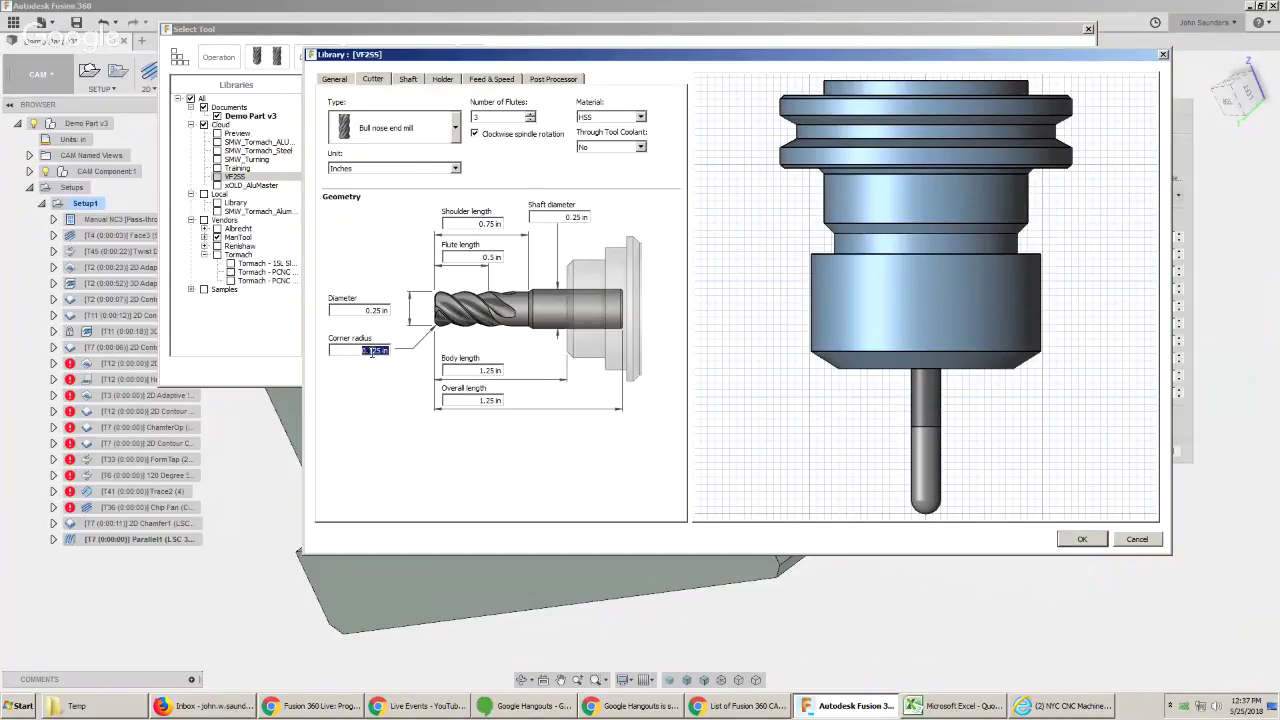
# Set the bull nose end mill's corner radius to 0.0625 in and open its feed and speed settings.
pyautogui.write('0.0625')
pyautogui.press('Tab')
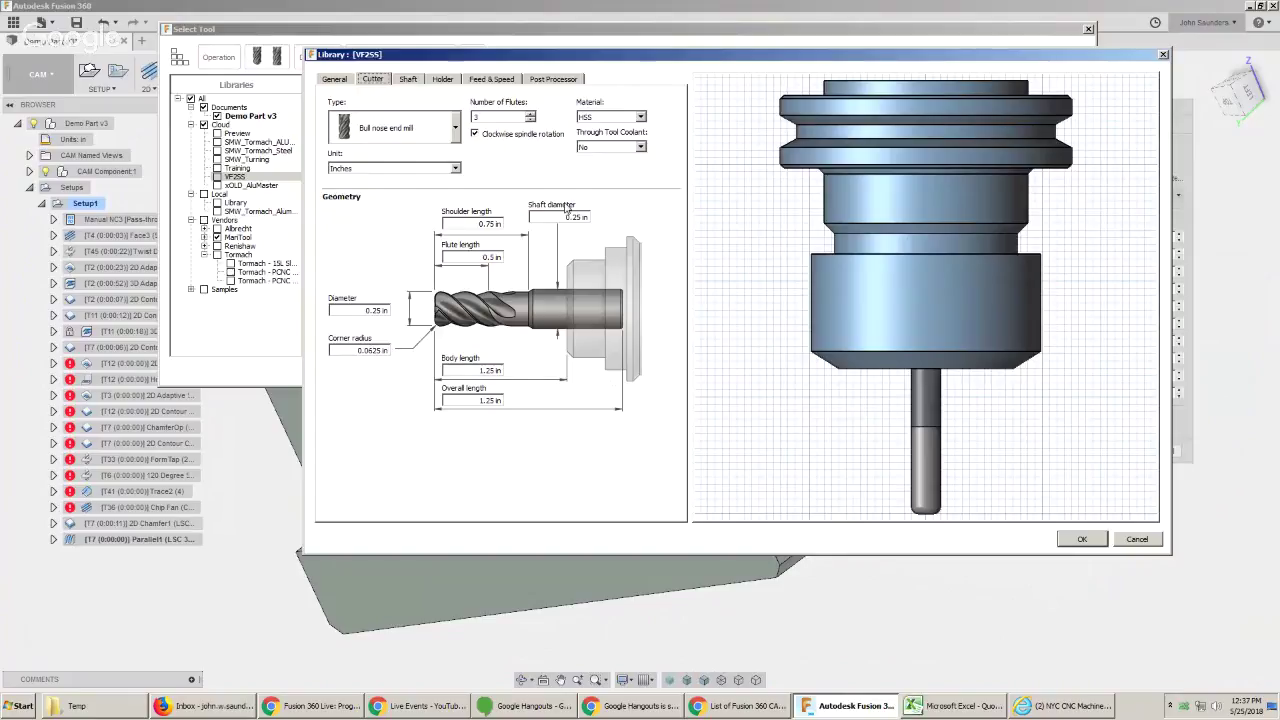
pyautogui.click(511, 80)
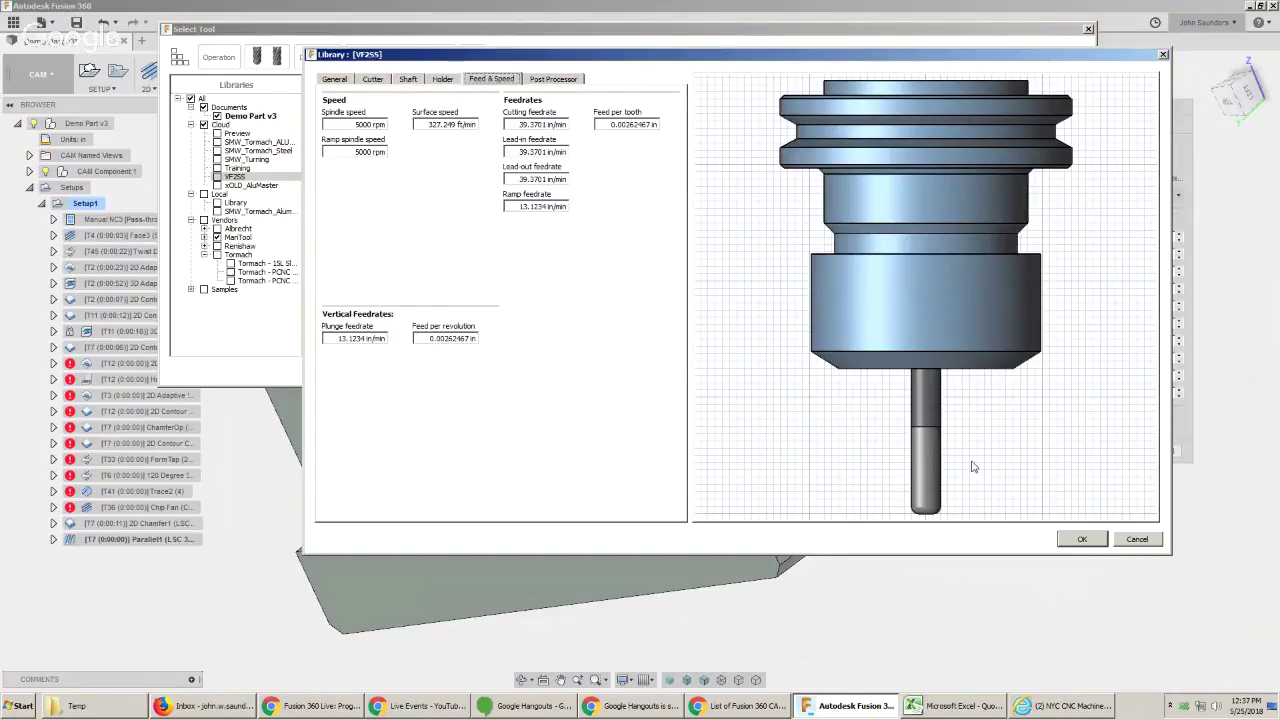
# Save the new 1/4 in bull nose end mill, assign it to the Parallel operation and generate the toolpath with the silhouette boundary.
pyautogui.click(1078, 539)
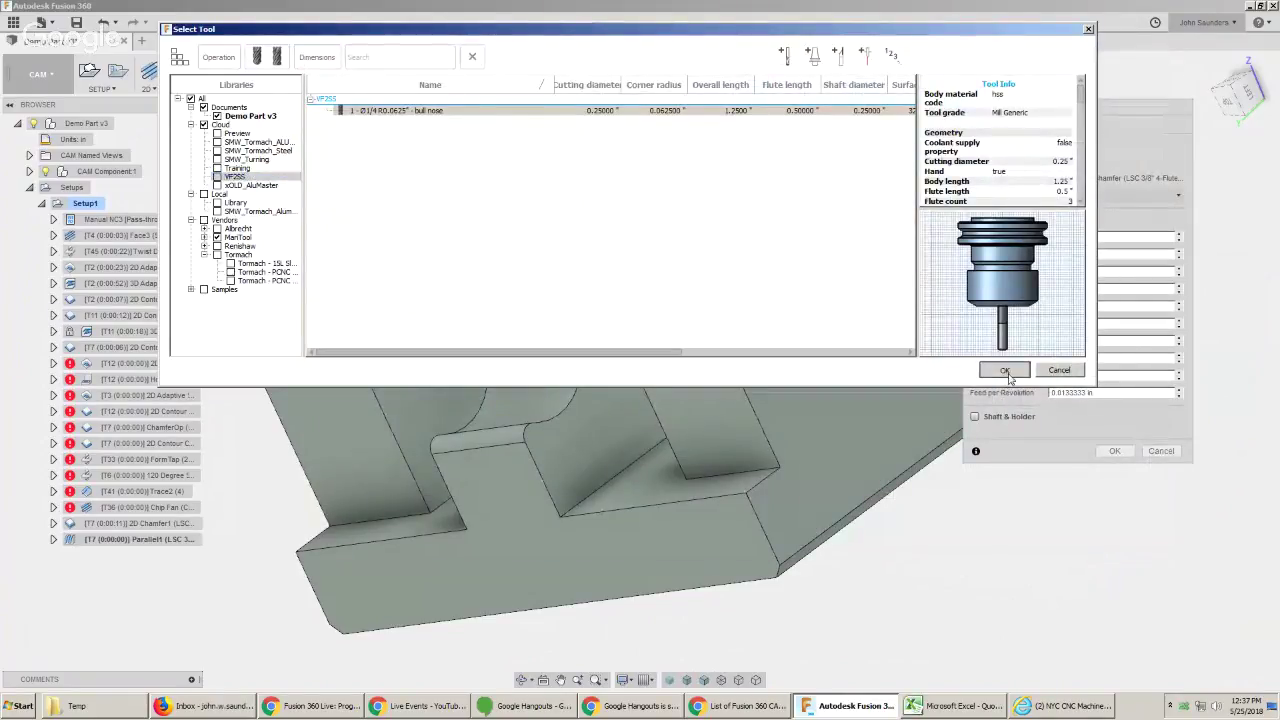
pyautogui.click(1005, 371)
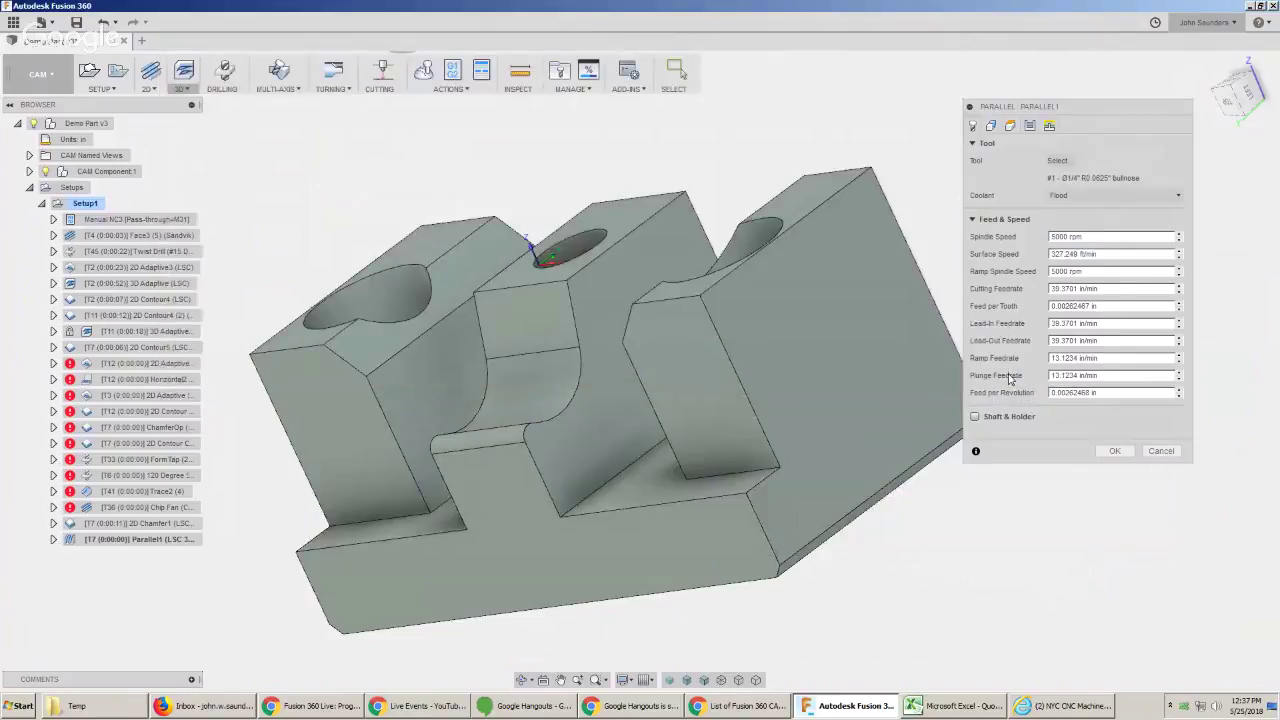
pyautogui.click(991, 127)
pyautogui.keyDown('shift'); pyautogui.moveTo(809, 140); pyautogui.dragTo(863, 134, button='middle'); pyautogui.keyUp('shift')
pyautogui.scroll(-2, 860, 135)
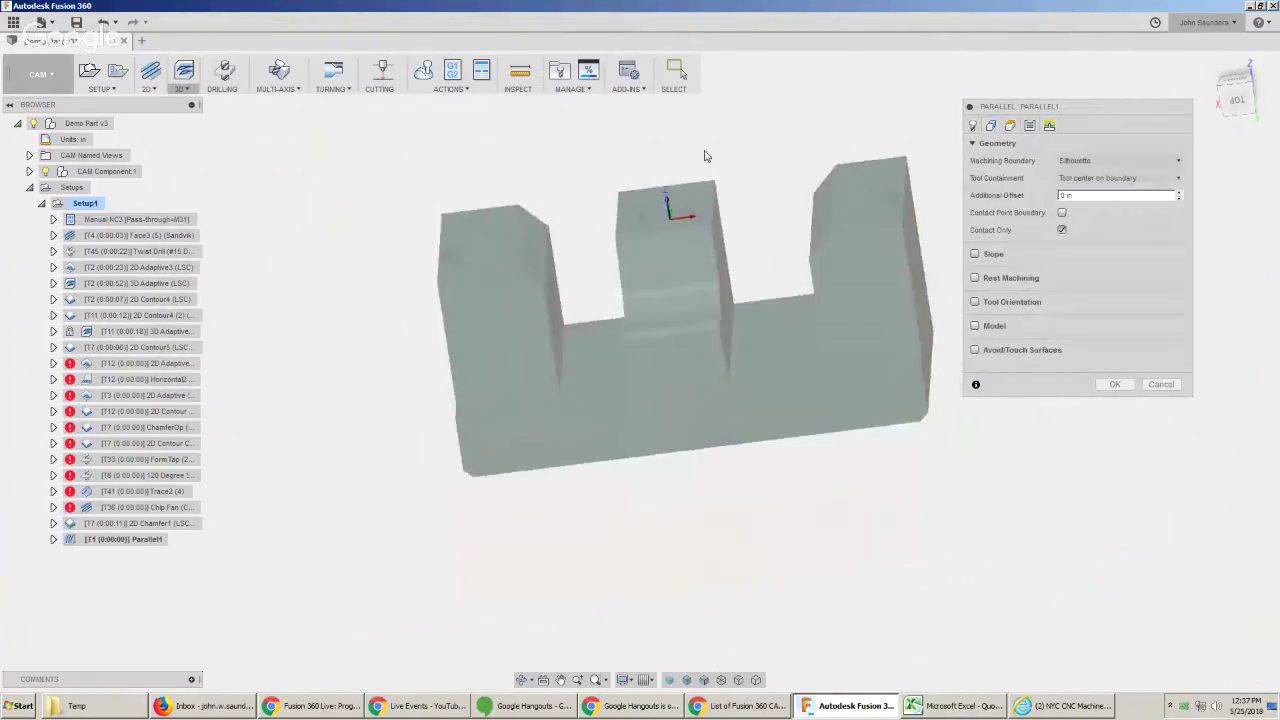
pyautogui.keyDown('shift'); pyautogui.moveTo(704, 156); pyautogui.dragTo(549, 186, button='middle'); pyautogui.keyUp('shift')
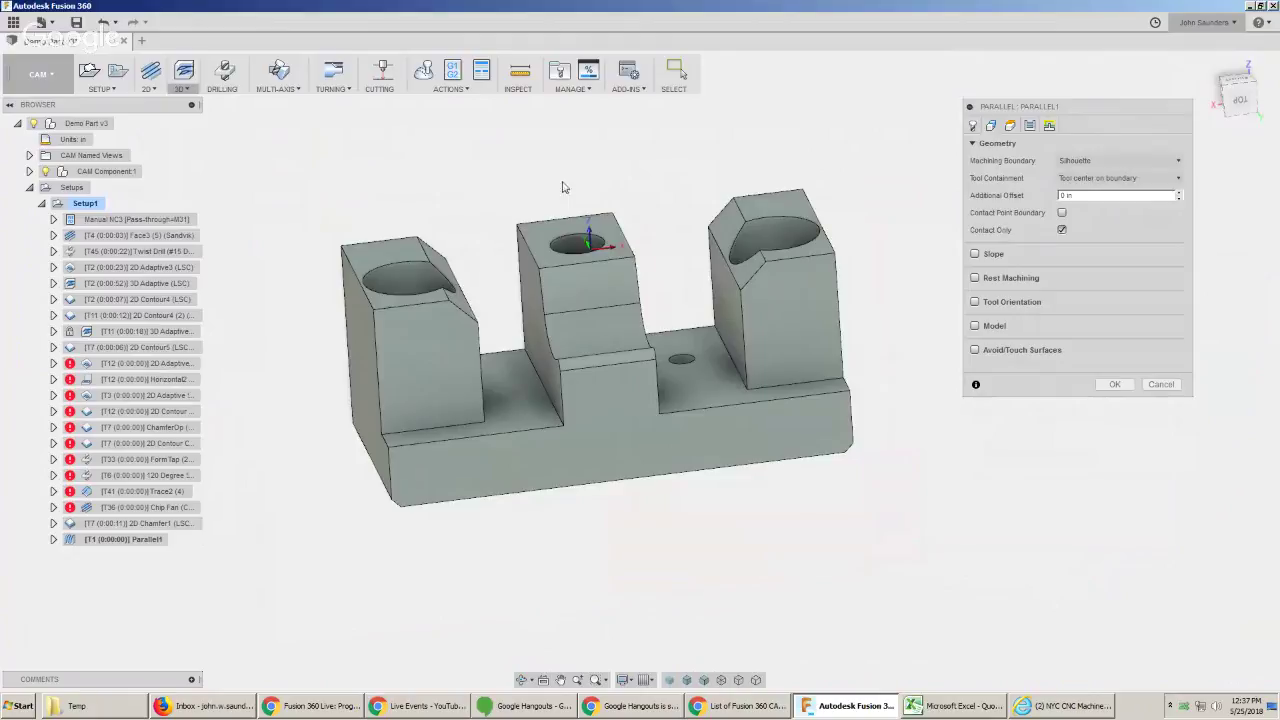
pyautogui.scroll(2, 598, 191)
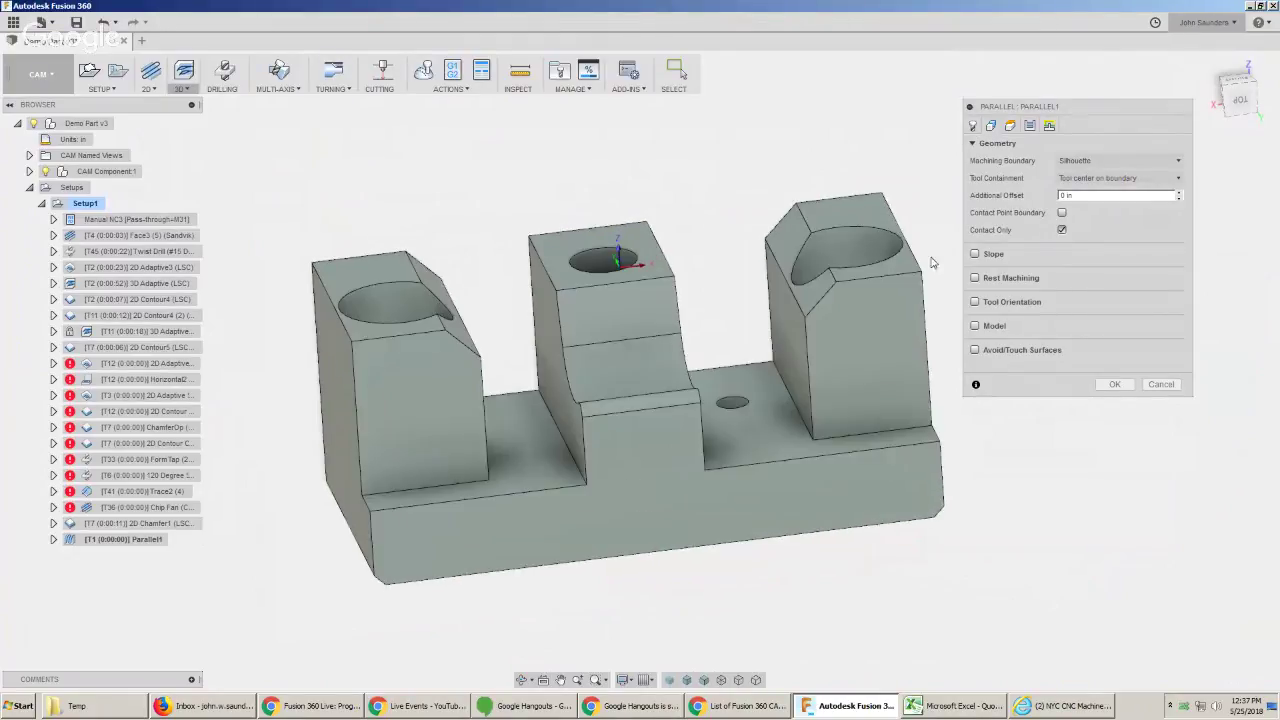
pyautogui.click(1108, 386)
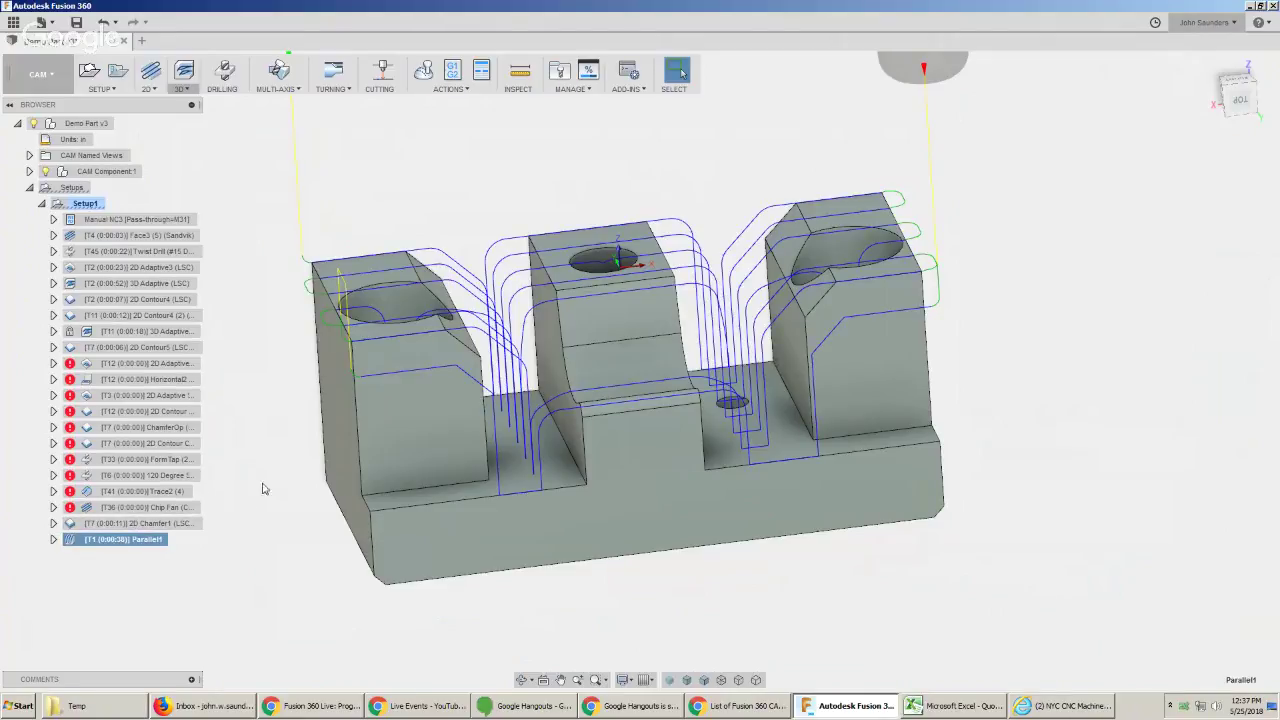
# Delete the ten operations with errors, from the T12 2D Adaptive through the Chip Fan operation.
pyautogui.click(163, 509)
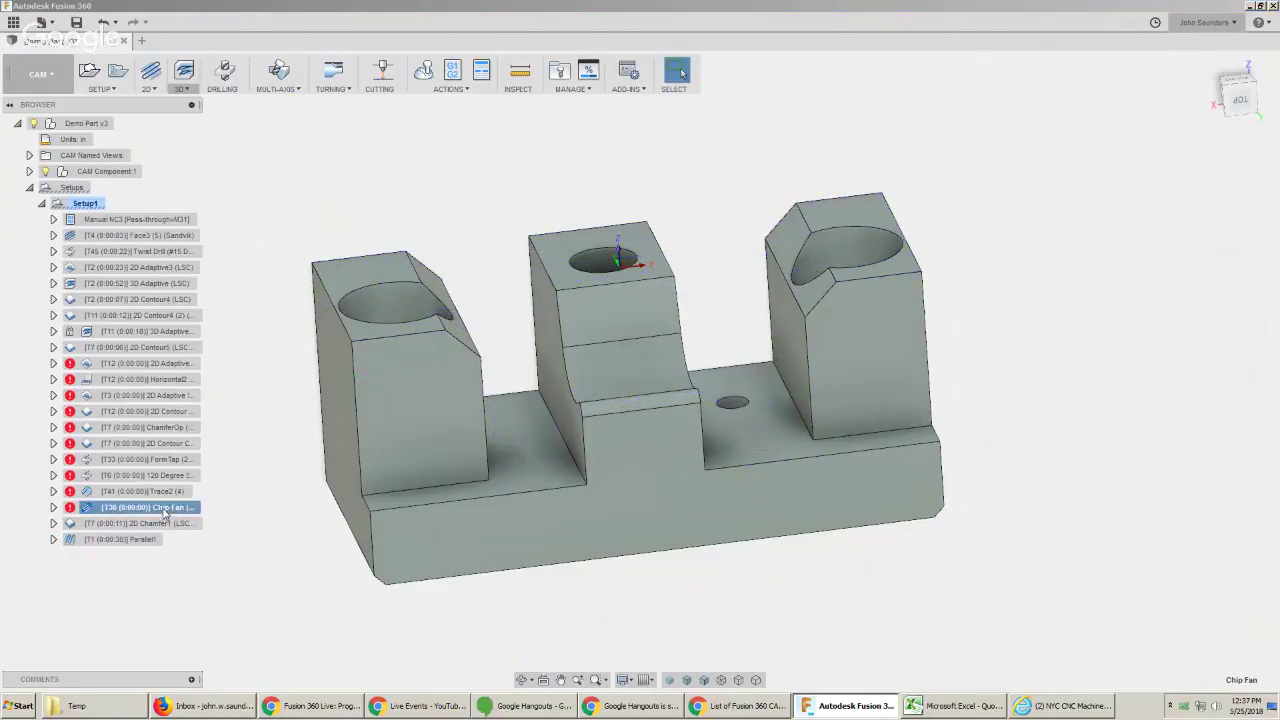
pyautogui.keyDown('shift'); pyautogui.click(151, 366); pyautogui.keyUp('shift')
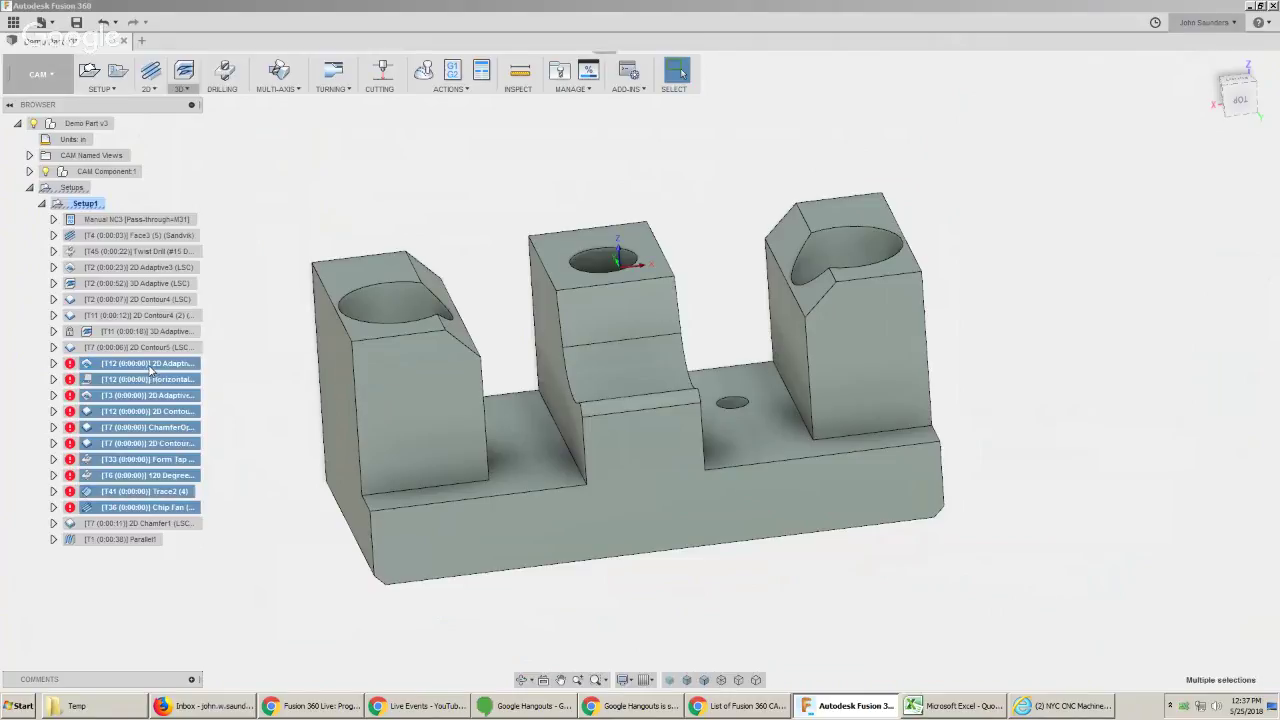
pyautogui.press('Delete')
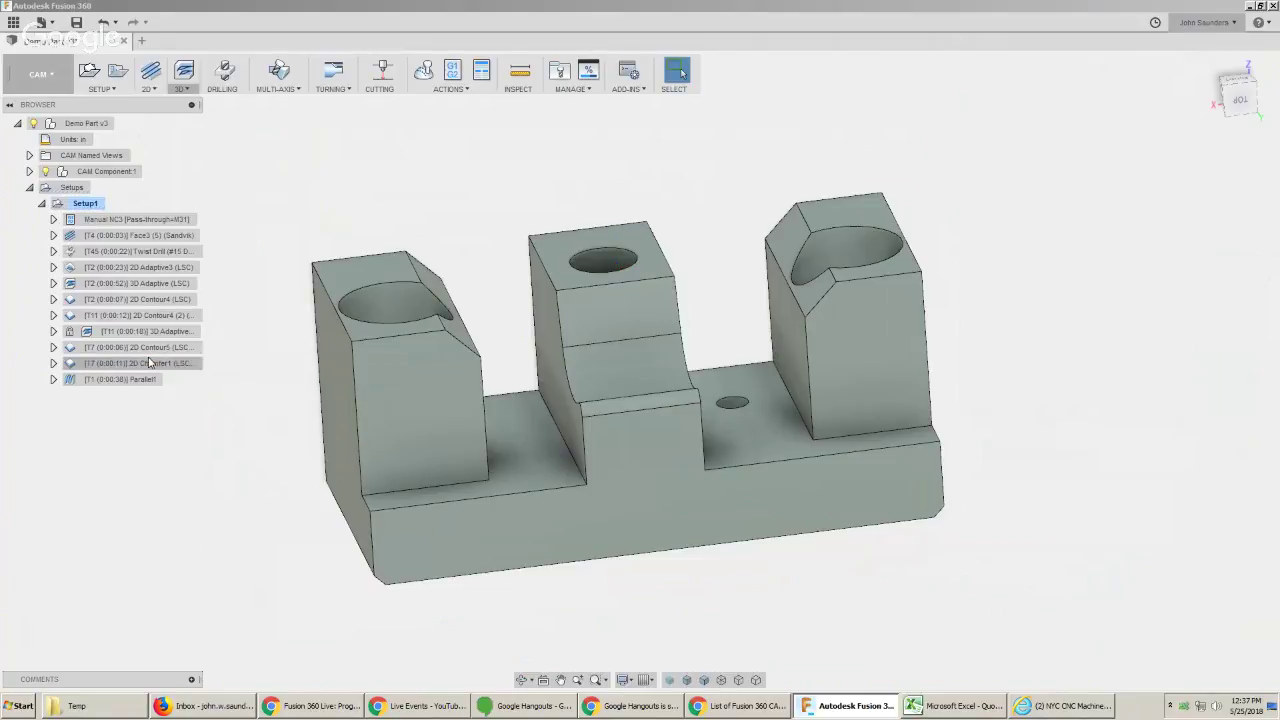
# Edit the Parallel operation to use a selected machining boundary, a closed chain around the middle post's curved front surface.
pyautogui.click(148, 363)
pyautogui.click(137, 387)
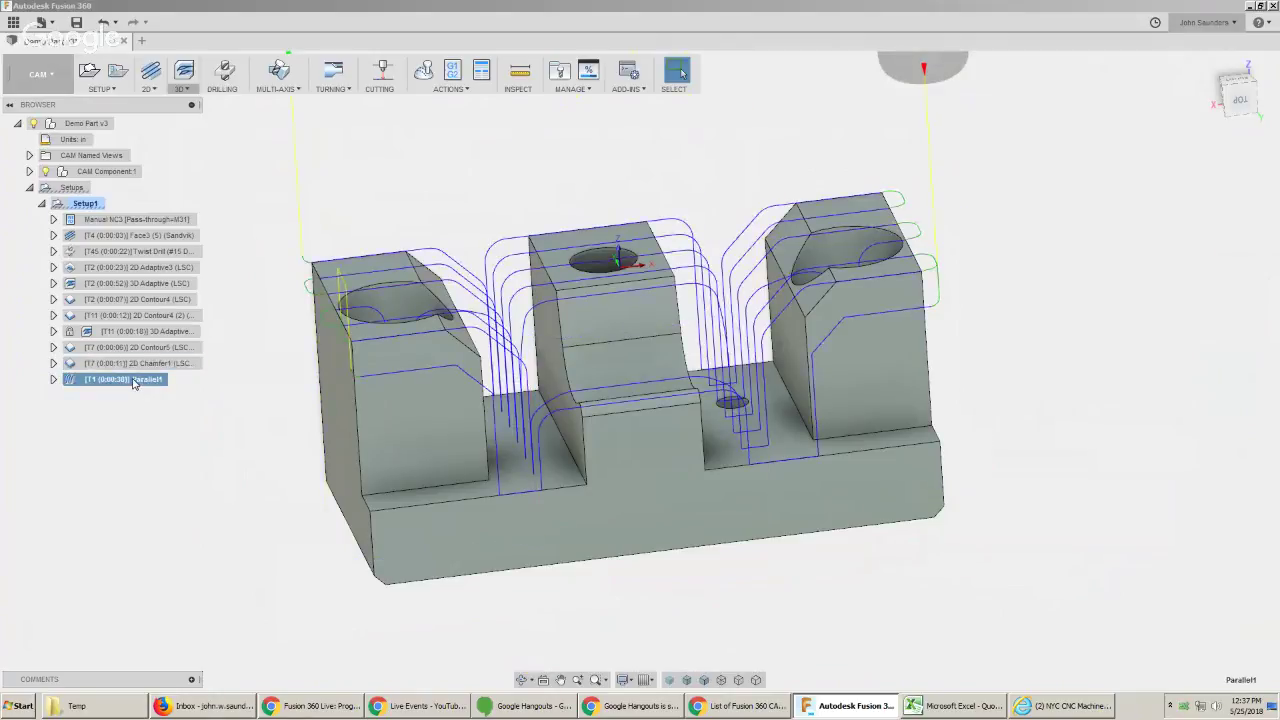
pyautogui.rightClick(134, 384)
pyautogui.click(152, 10)
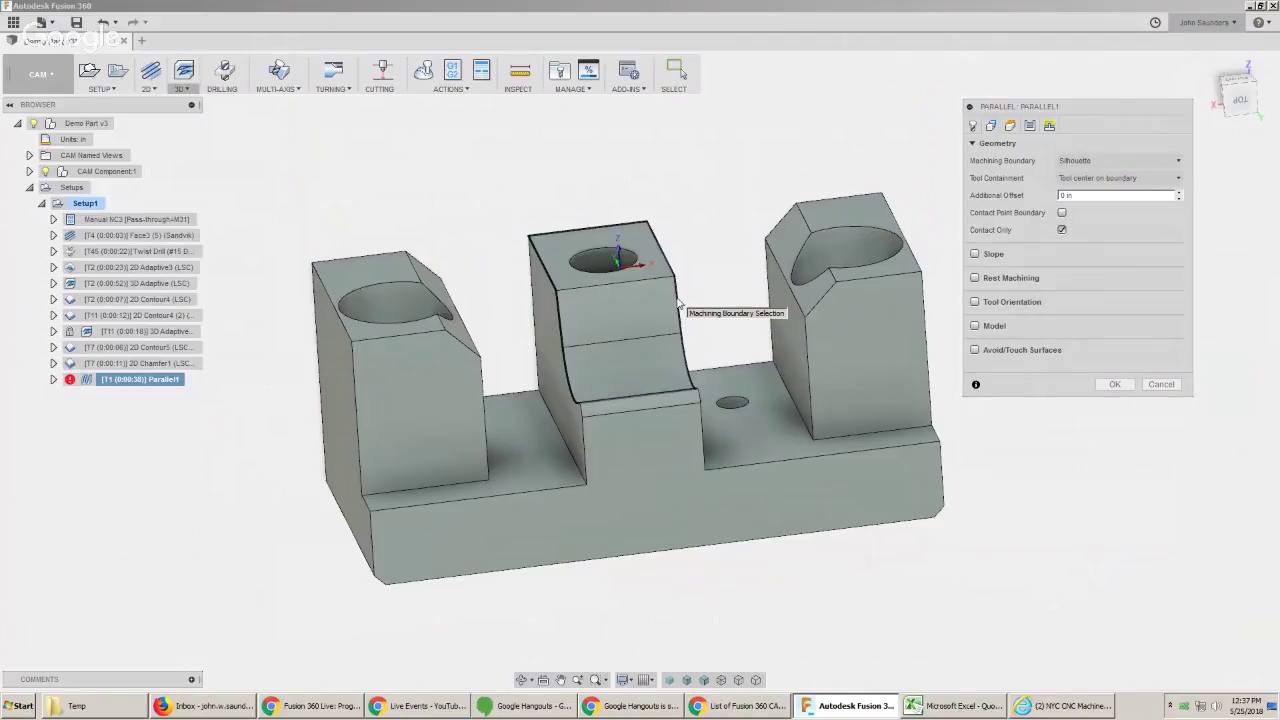
pyautogui.click(662, 410)
pyautogui.scroll(3, 662, 408)
pyautogui.keyDown('shift'); pyautogui.moveTo(650, 412); pyautogui.dragTo(651, 439, button='middle'); pyautogui.keyUp('shift')
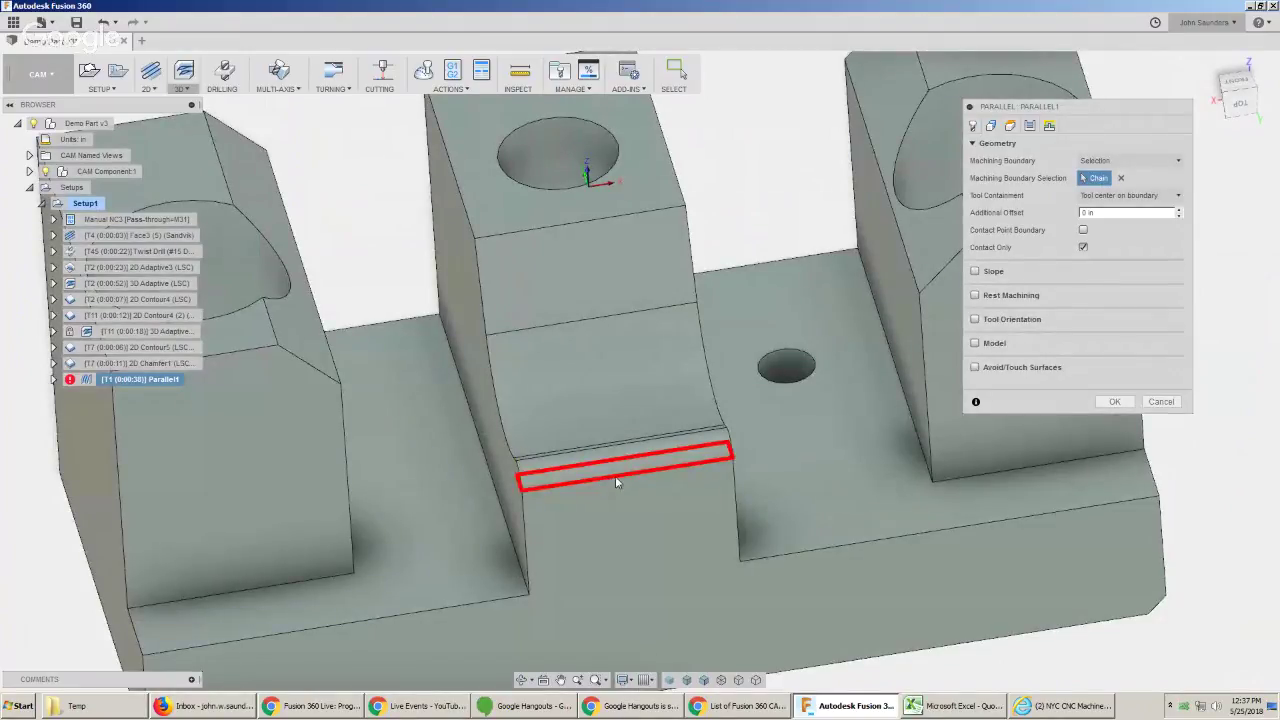
pyautogui.click(615, 477)
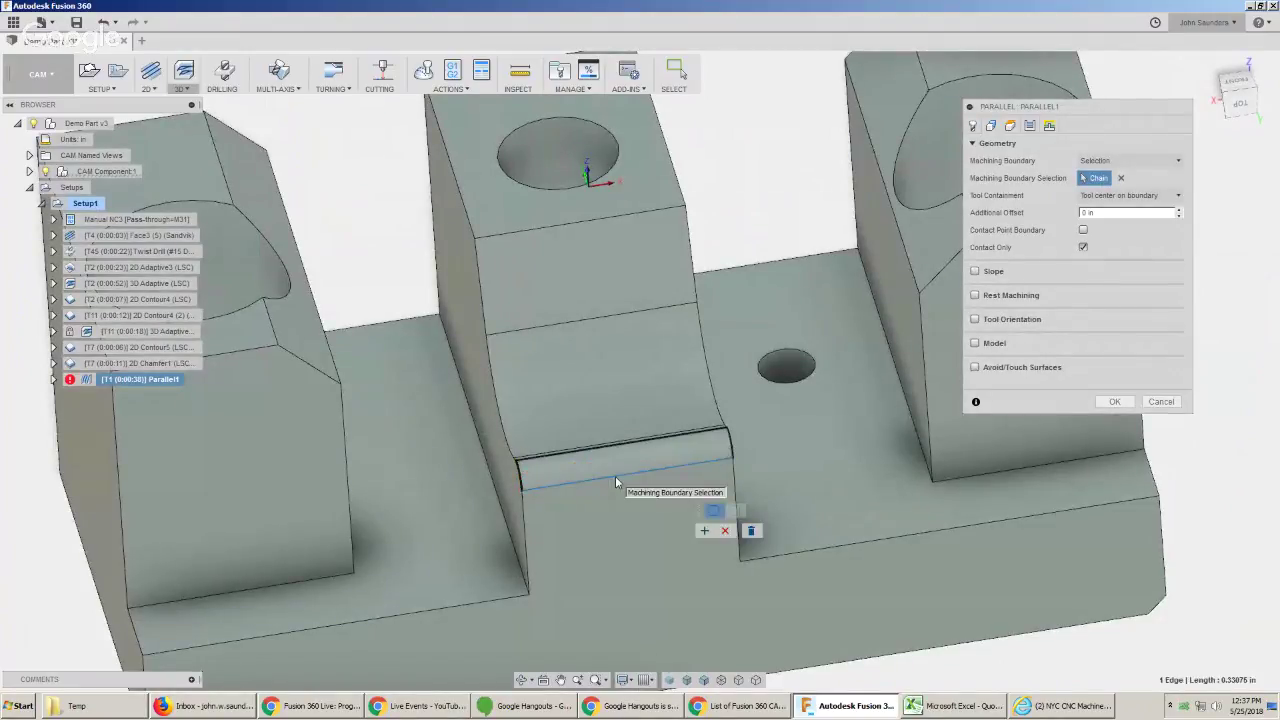
pyautogui.click(659, 213)
pyautogui.scroll(-3, 700, 225)
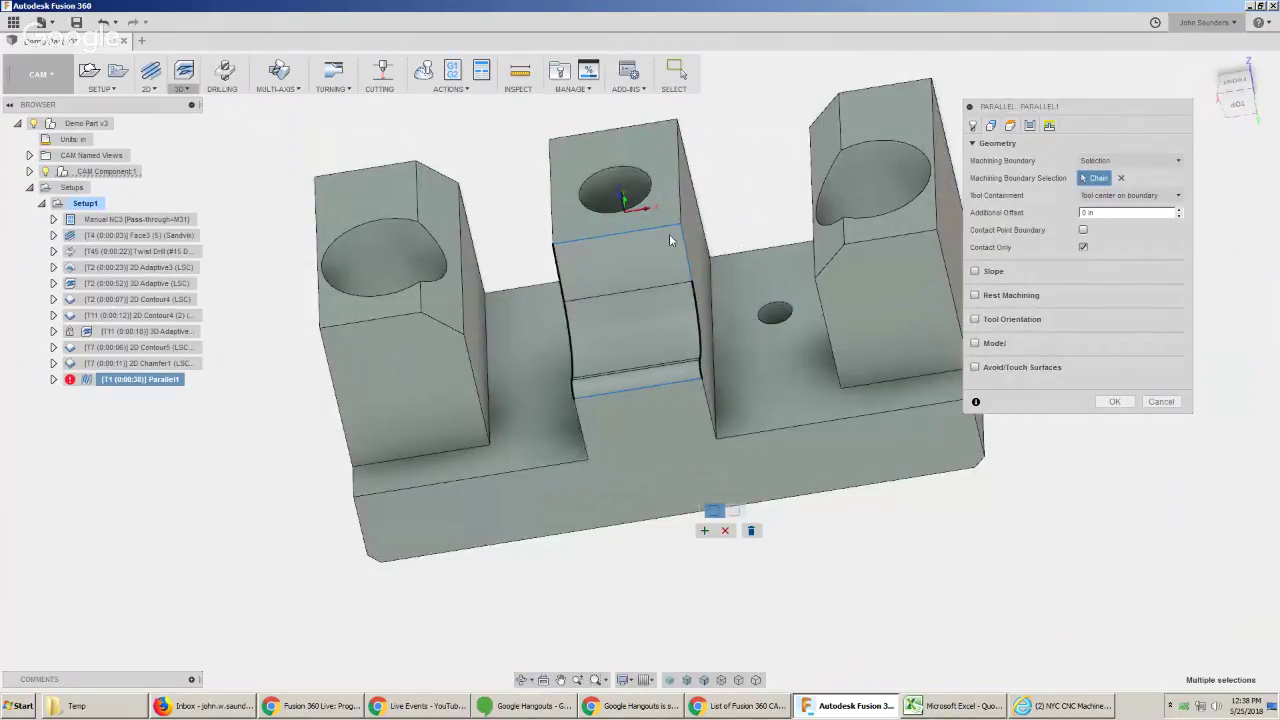
pyautogui.keyDown('shift'); pyautogui.moveTo(676, 413); pyautogui.dragTo(665, 275, button='middle'); pyautogui.keyUp('shift')
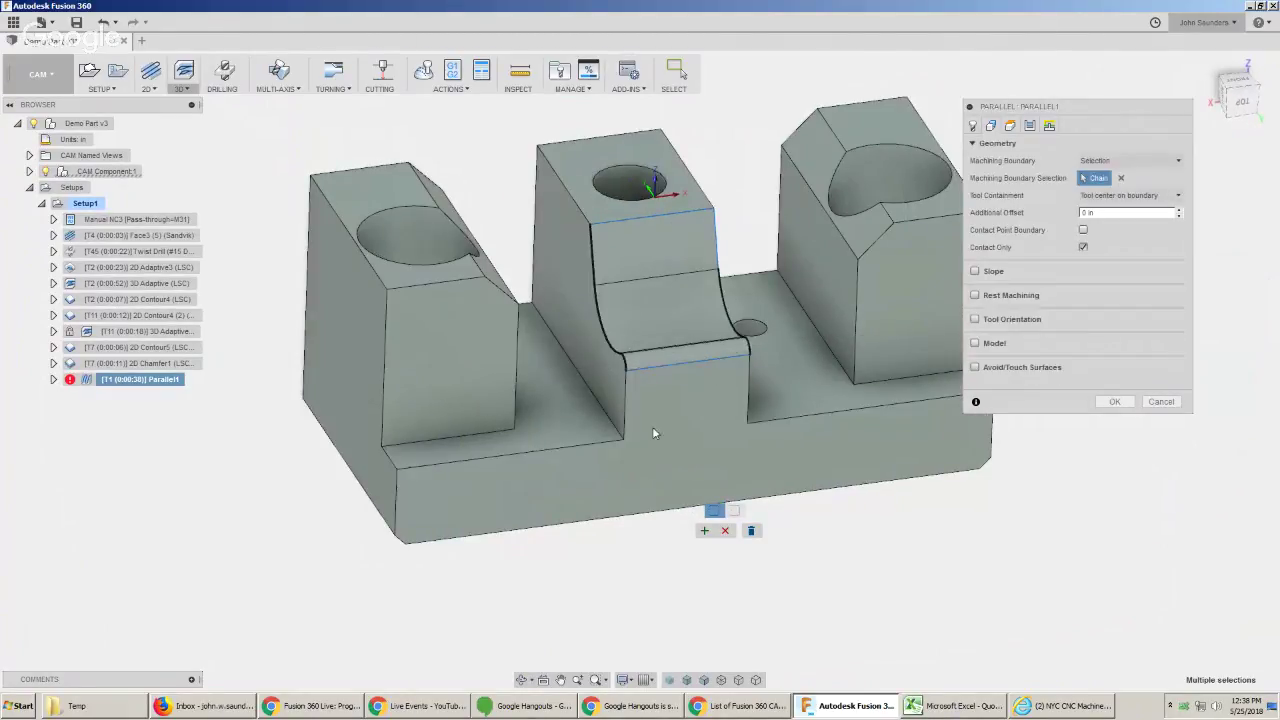
pyautogui.click(705, 531)
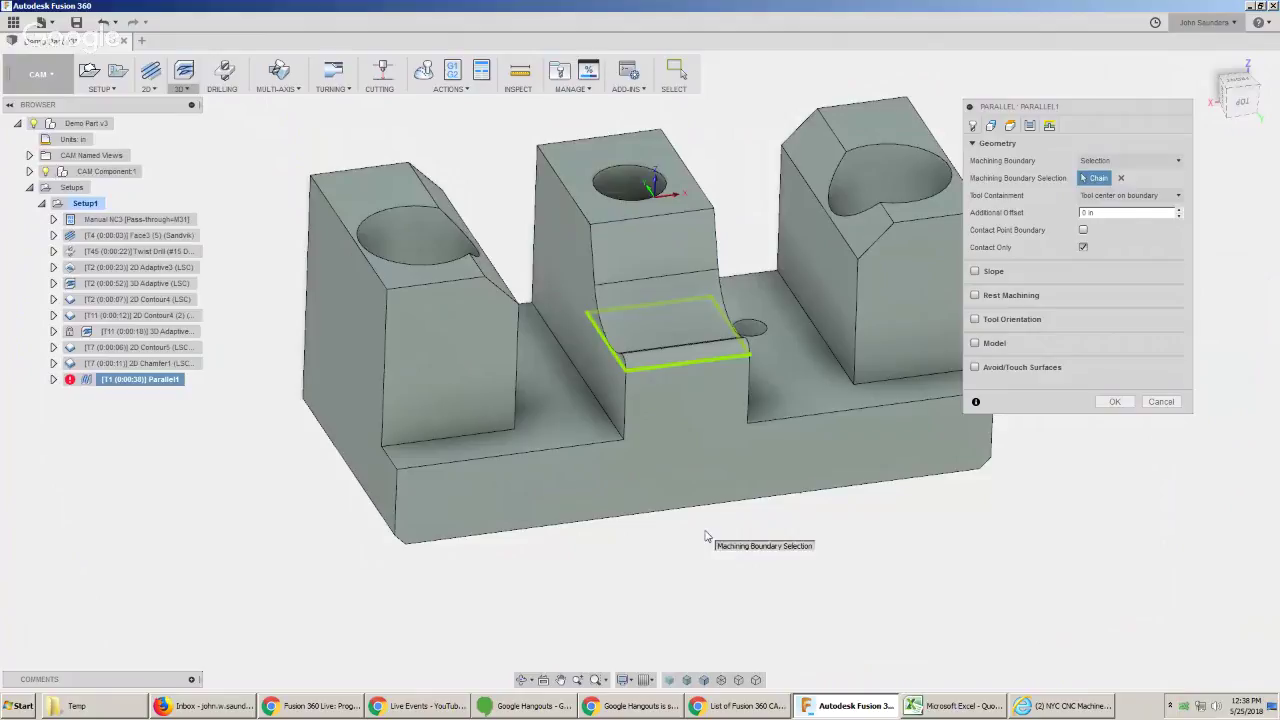
# Enable Contact Point Boundary for the Parallel operation, regenerate it and inspect the passes on the middle post.
pyautogui.click(1084, 231)
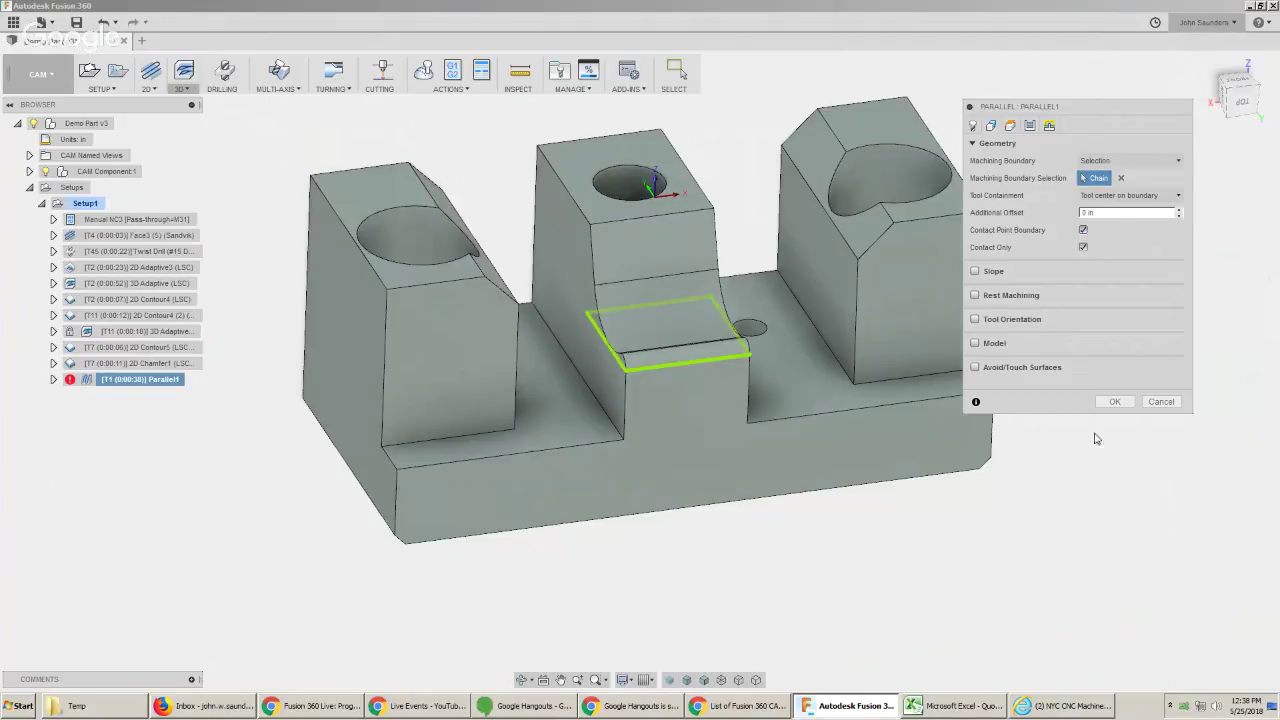
pyautogui.click(1116, 403)
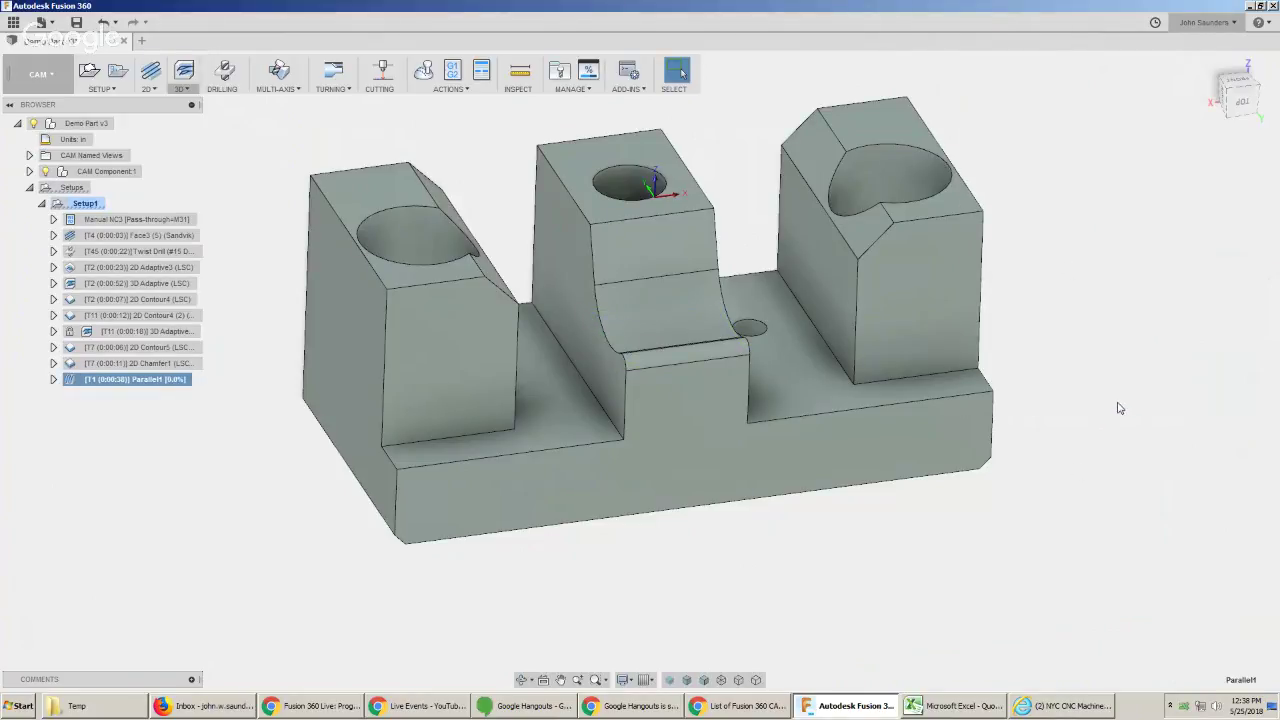
pyautogui.keyDown('shift'); pyautogui.moveTo(1036, 427); pyautogui.dragTo(1019, 416, button='middle'); pyautogui.keyUp('shift')
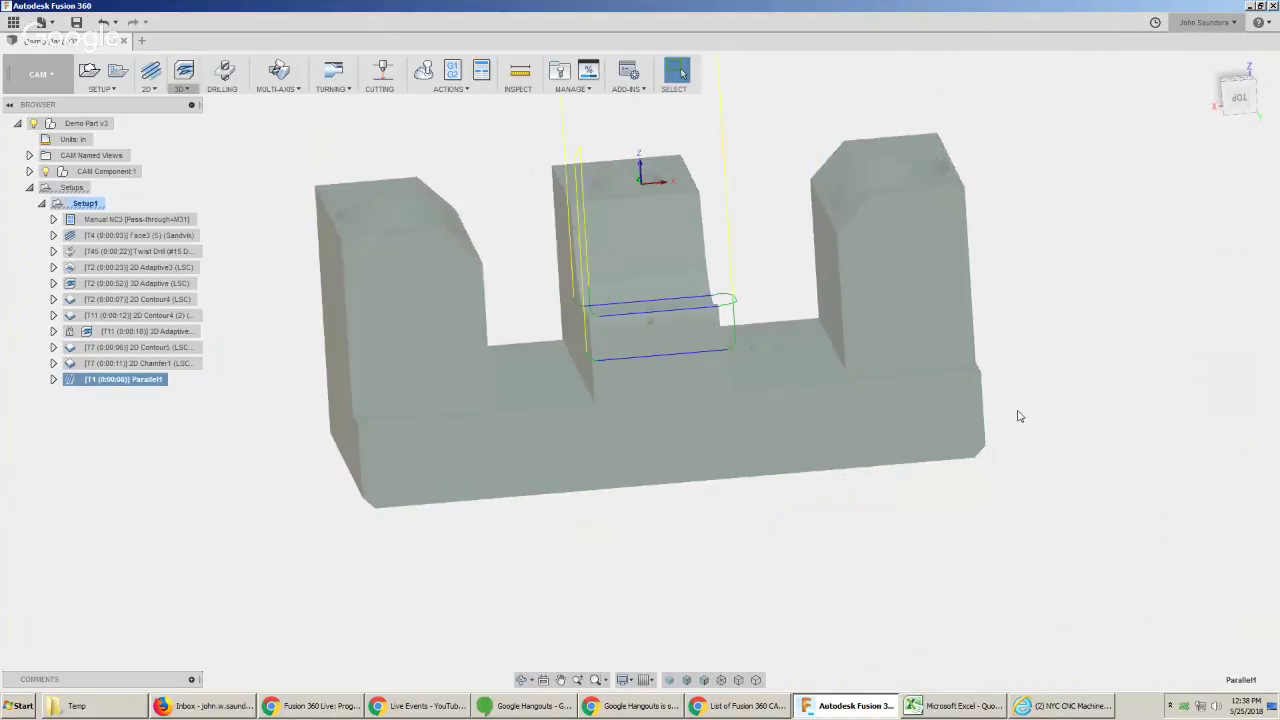
pyautogui.scroll(-3, 851, 455)
pyautogui.keyDown('shift'); pyautogui.moveTo(367, 389); pyautogui.dragTo(420, 400, button='middle'); pyautogui.keyUp('shift')
pyautogui.scroll(4, 540, 410)
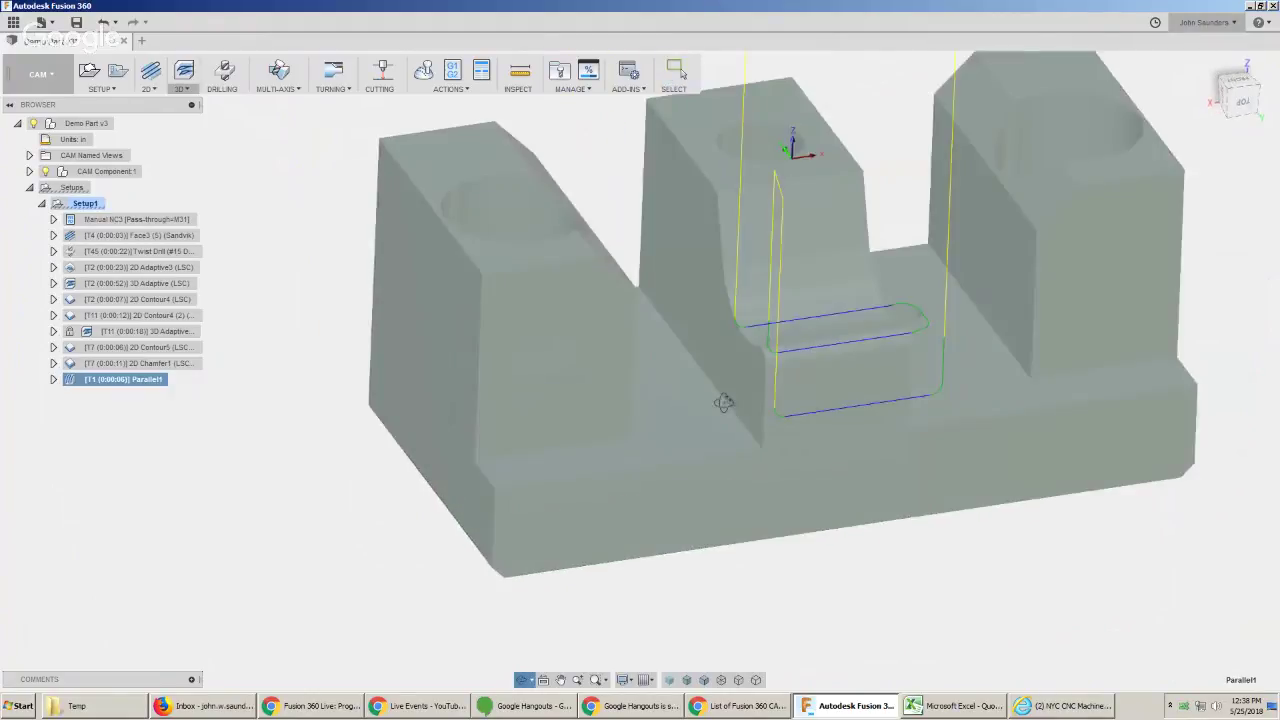
pyautogui.keyDown('shift'); pyautogui.moveTo(723, 403); pyautogui.dragTo(700, 400, button='middle'); pyautogui.keyUp('shift')
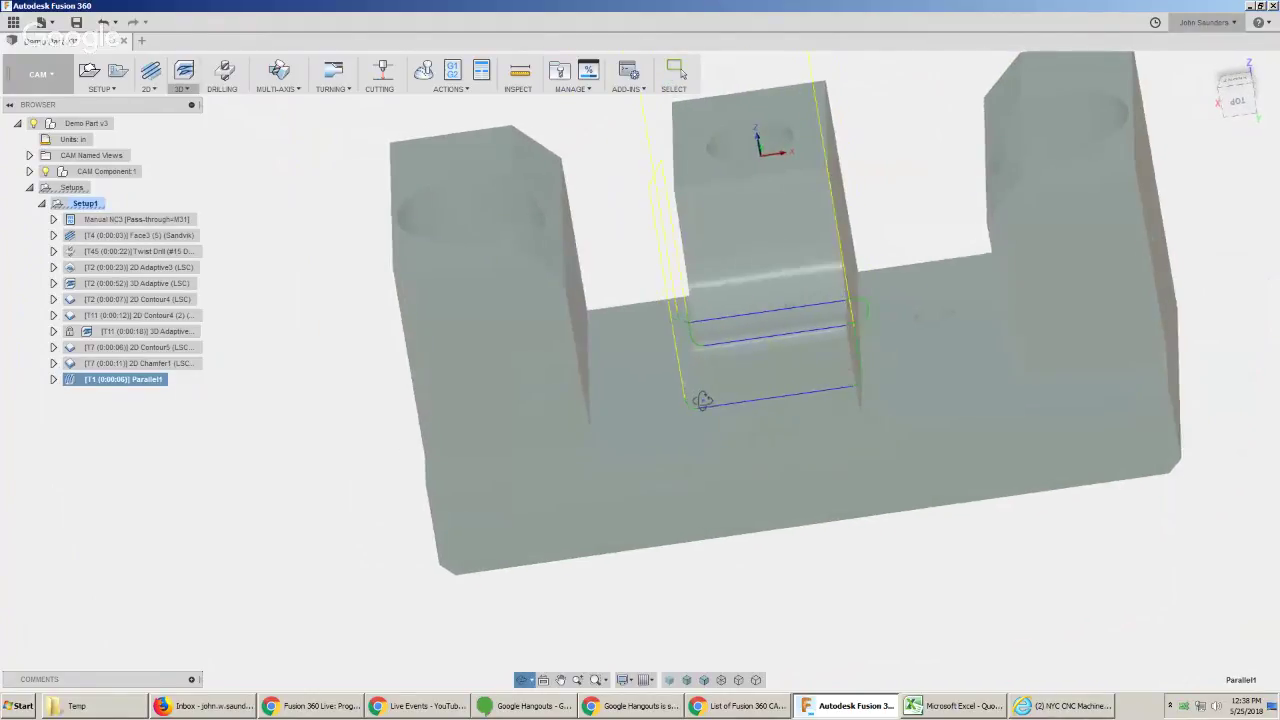
# Set the Parallel operation's stepover to 0.01 in, regenerate it and inspect the toolpath over the middle post's curved surface.
pyautogui.rightClick(140, 379)
pyautogui.click(160, 10)
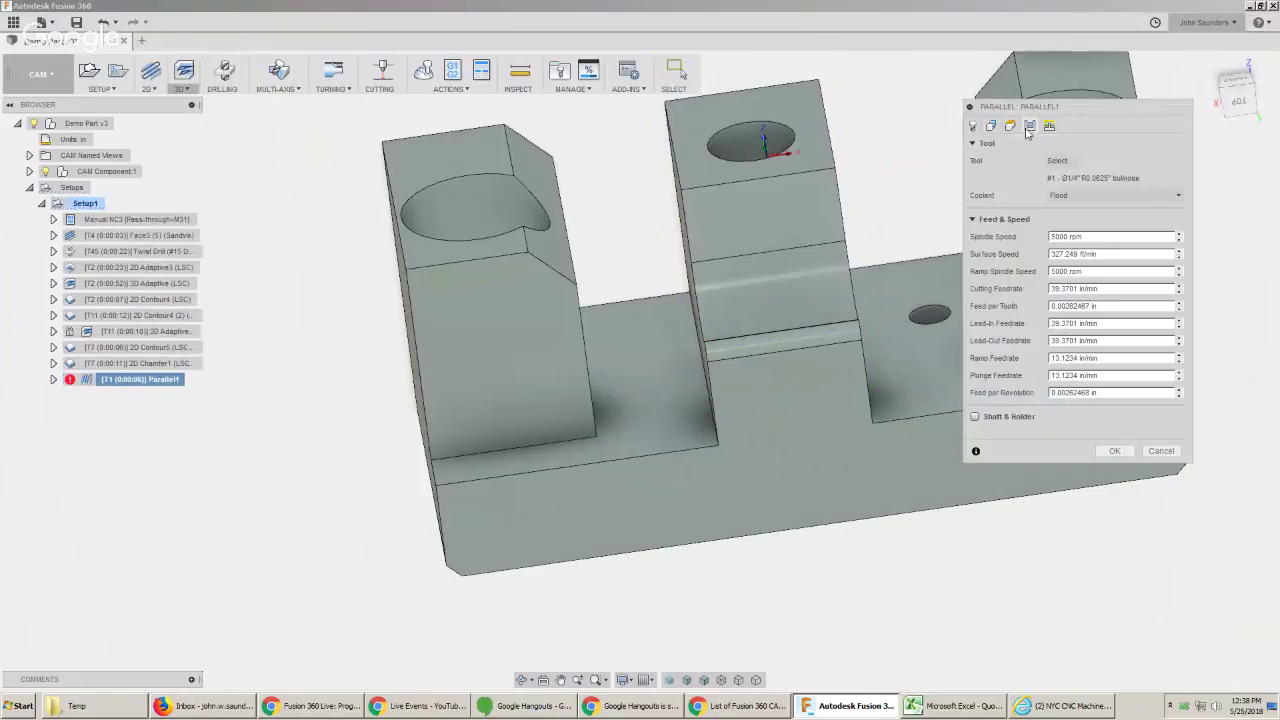
pyautogui.click(994, 126)
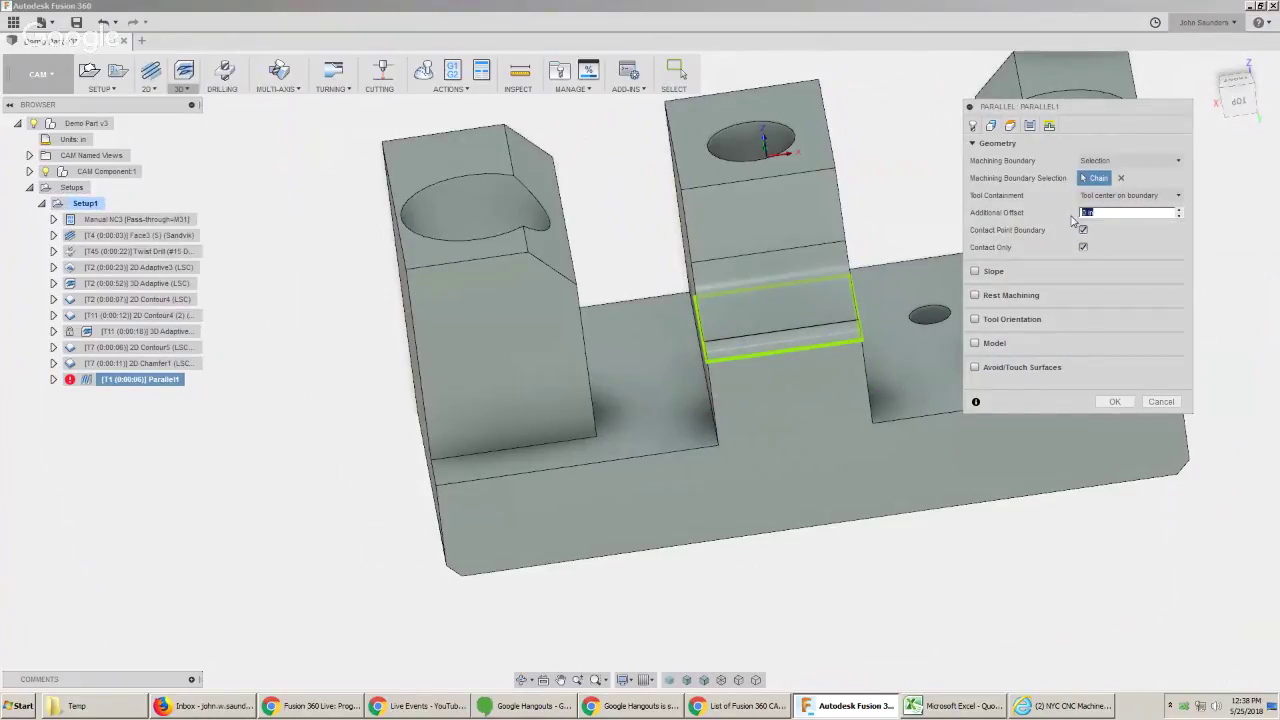
pyautogui.click(1029, 126)
pyautogui.moveTo(1078, 264); pyautogui.dragTo(1113, 266)
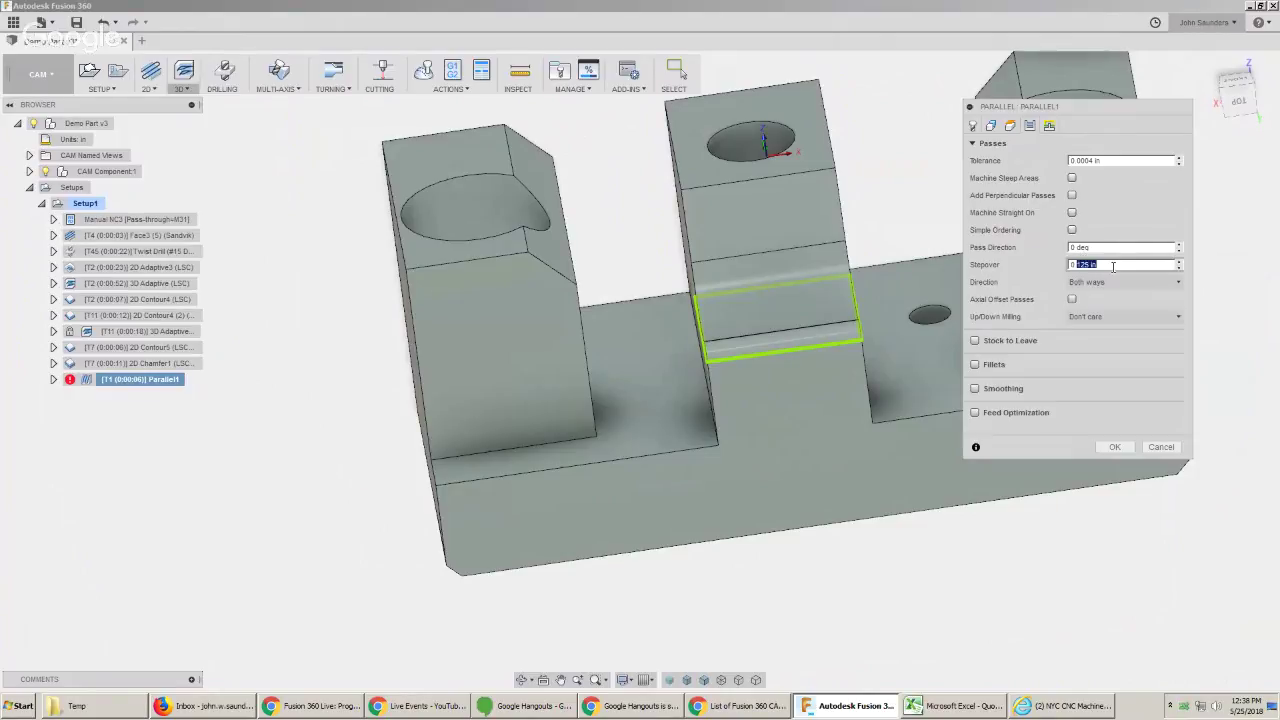
pyautogui.write('0.01')
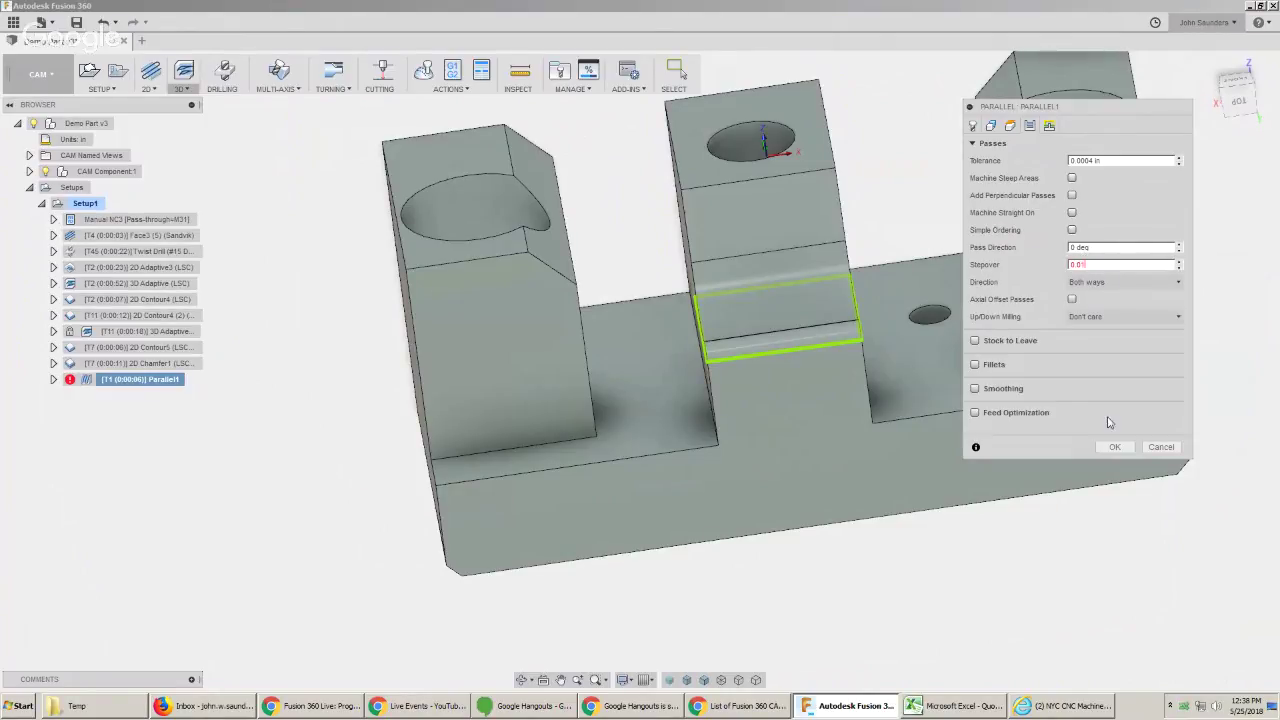
pyautogui.click(1114, 447)
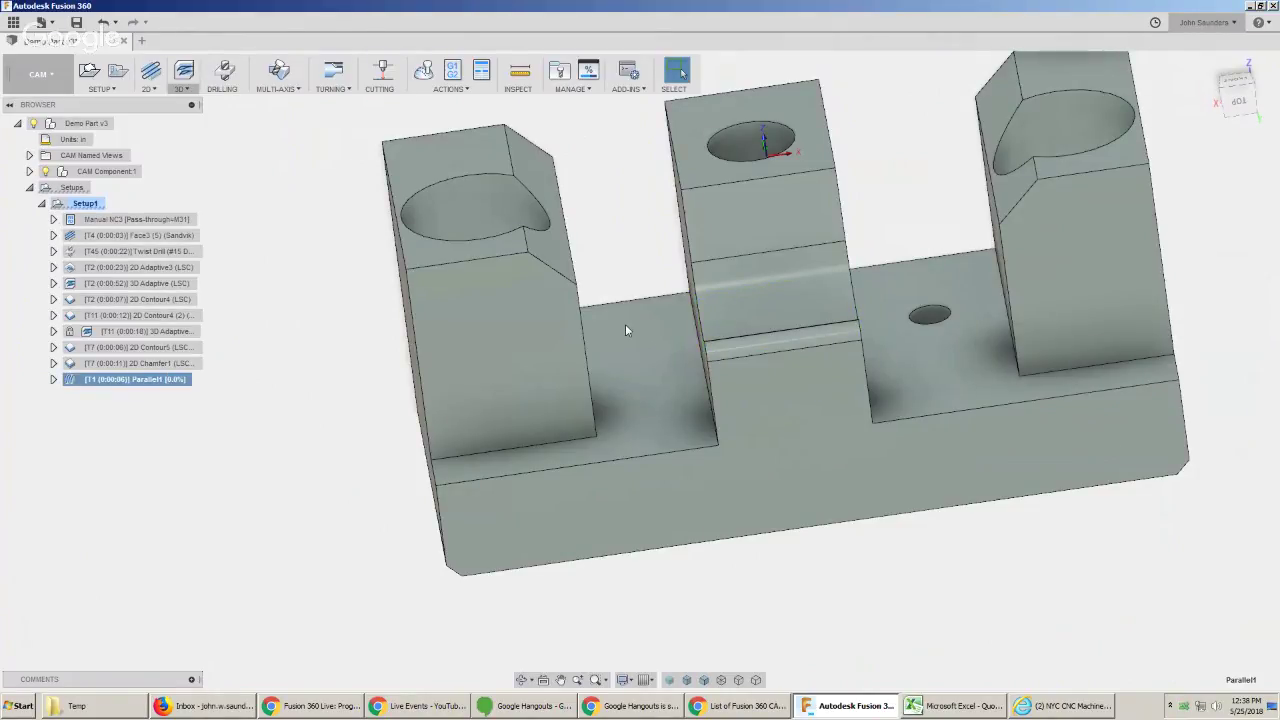
pyautogui.keyDown('shift'); pyautogui.moveTo(751, 291); pyautogui.dragTo(694, 334, button='middle'); pyautogui.keyUp('shift')
pyautogui.scroll(-2, 695, 348)
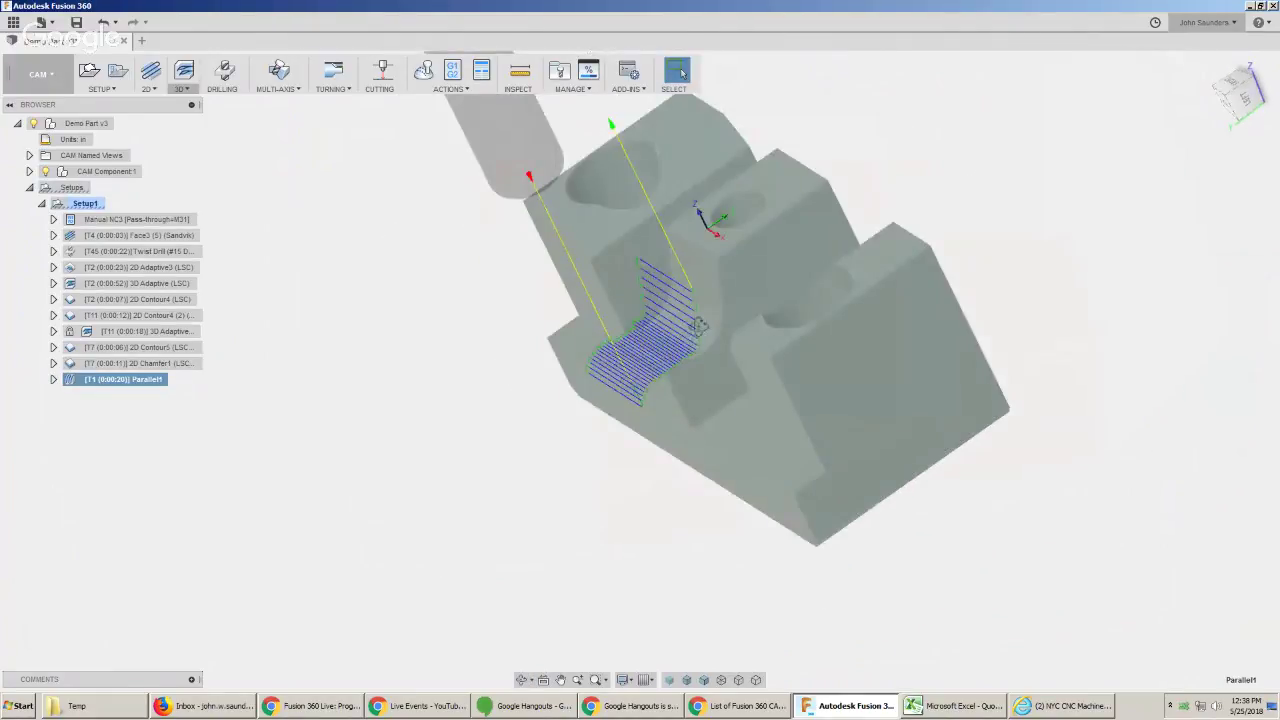
pyautogui.scroll(5, 697, 326)
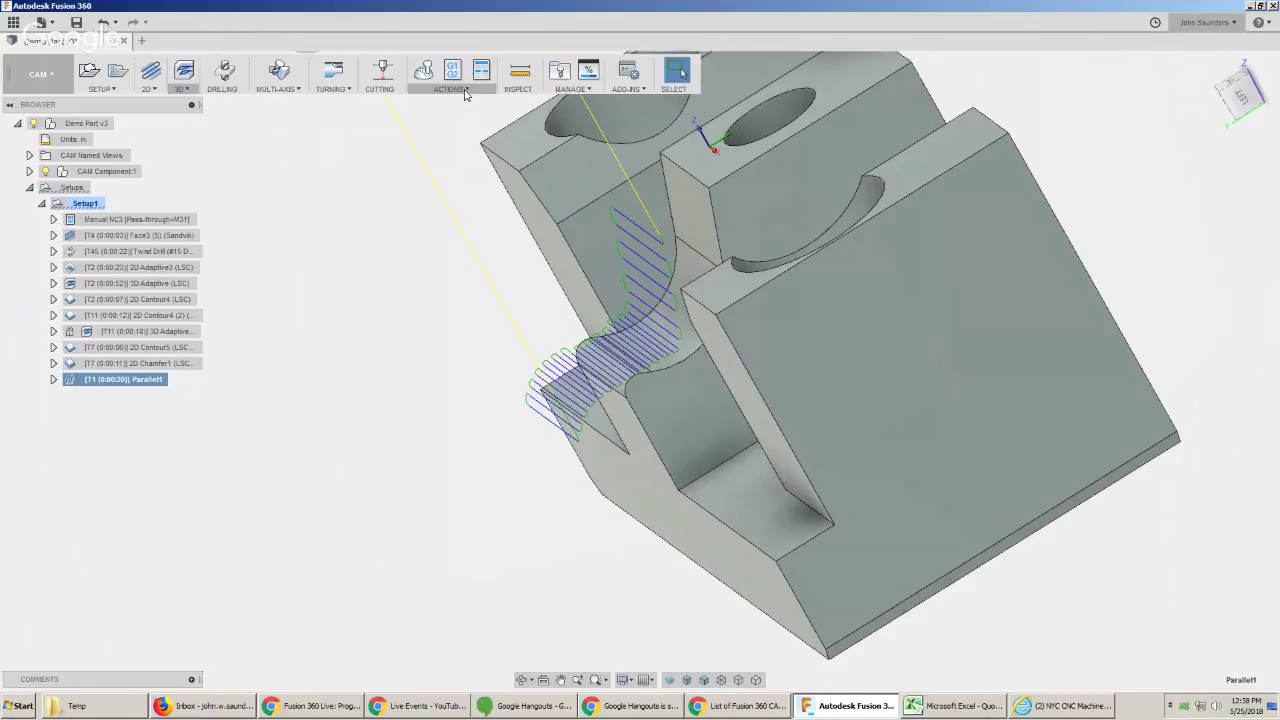
# Change the Parallel operation's 1/4 in bull nose tool to a ball end mill, overriding the operation's feeds and speeds, and regenerate the toolpath.
pyautogui.rightClick(156, 380)
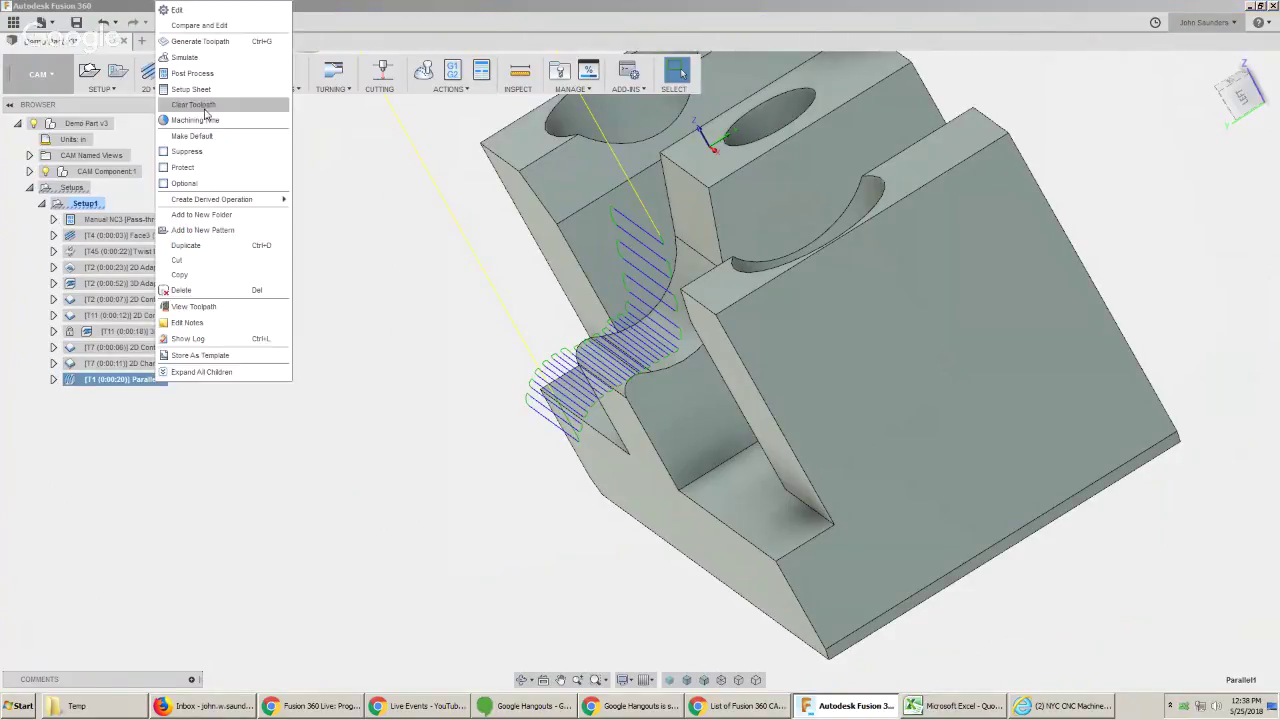
pyautogui.click(209, 12)
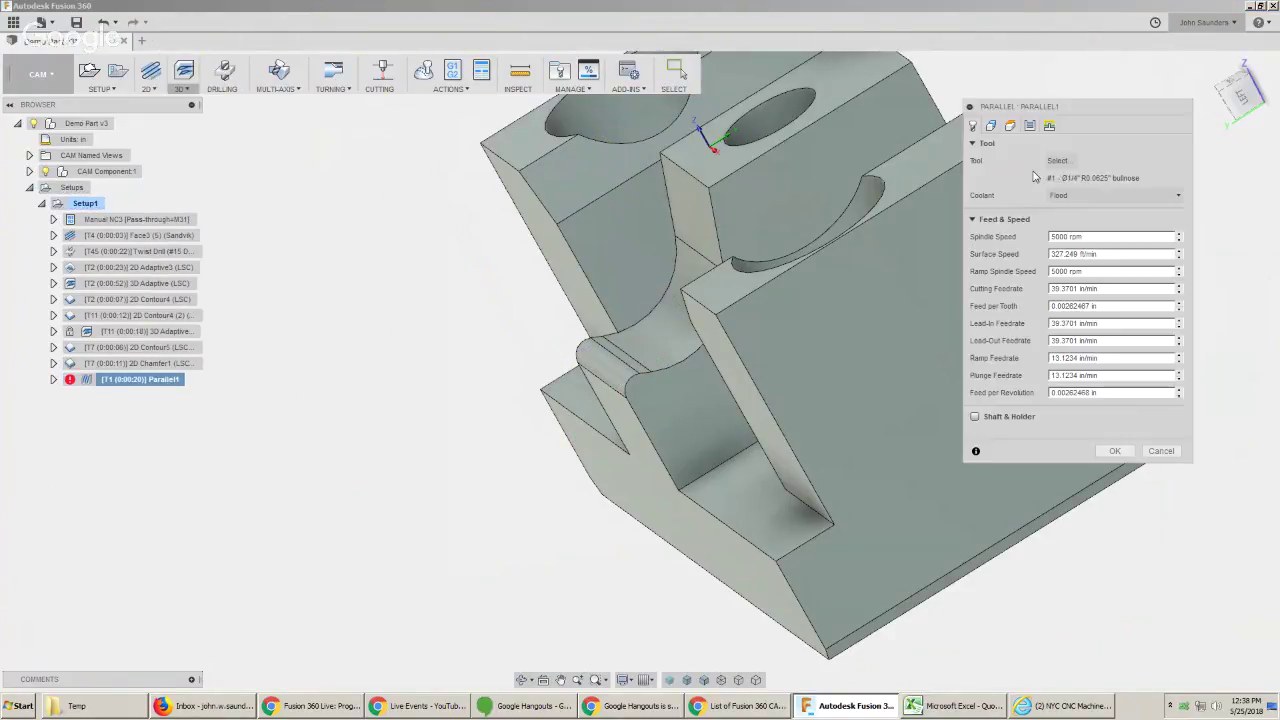
pyautogui.click(1058, 161)
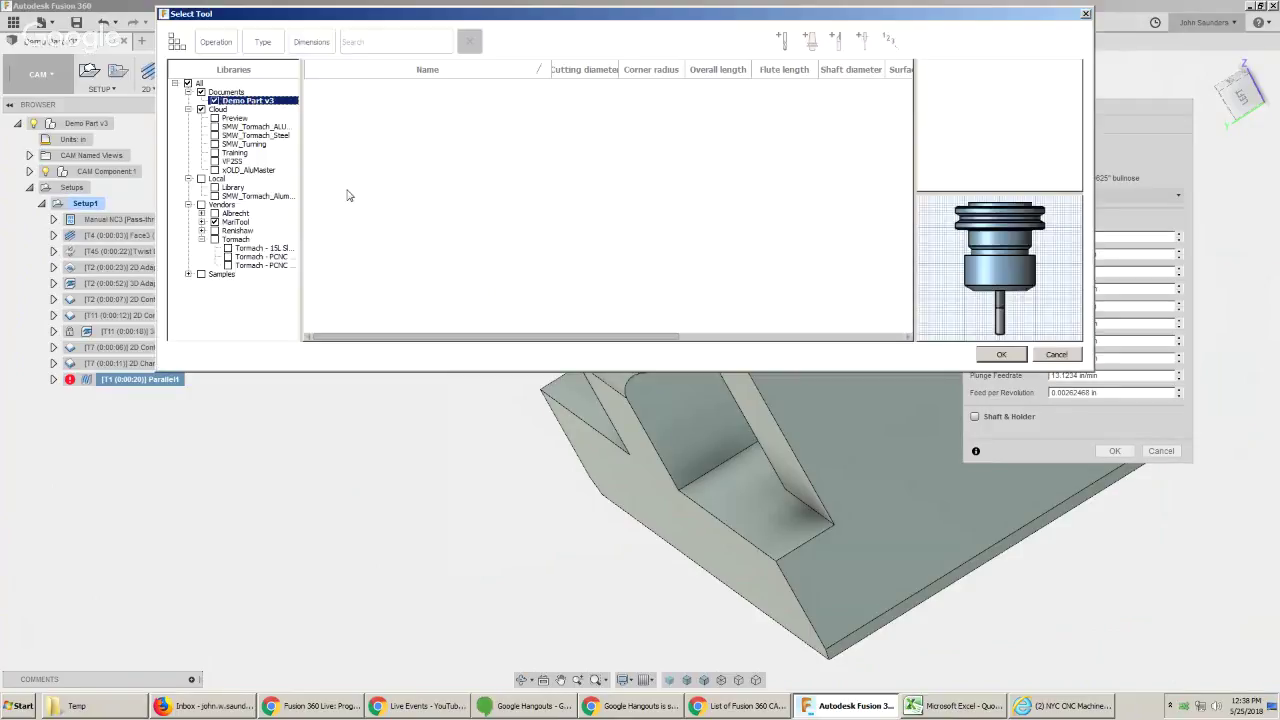
pyautogui.doubleClick(378, 94)
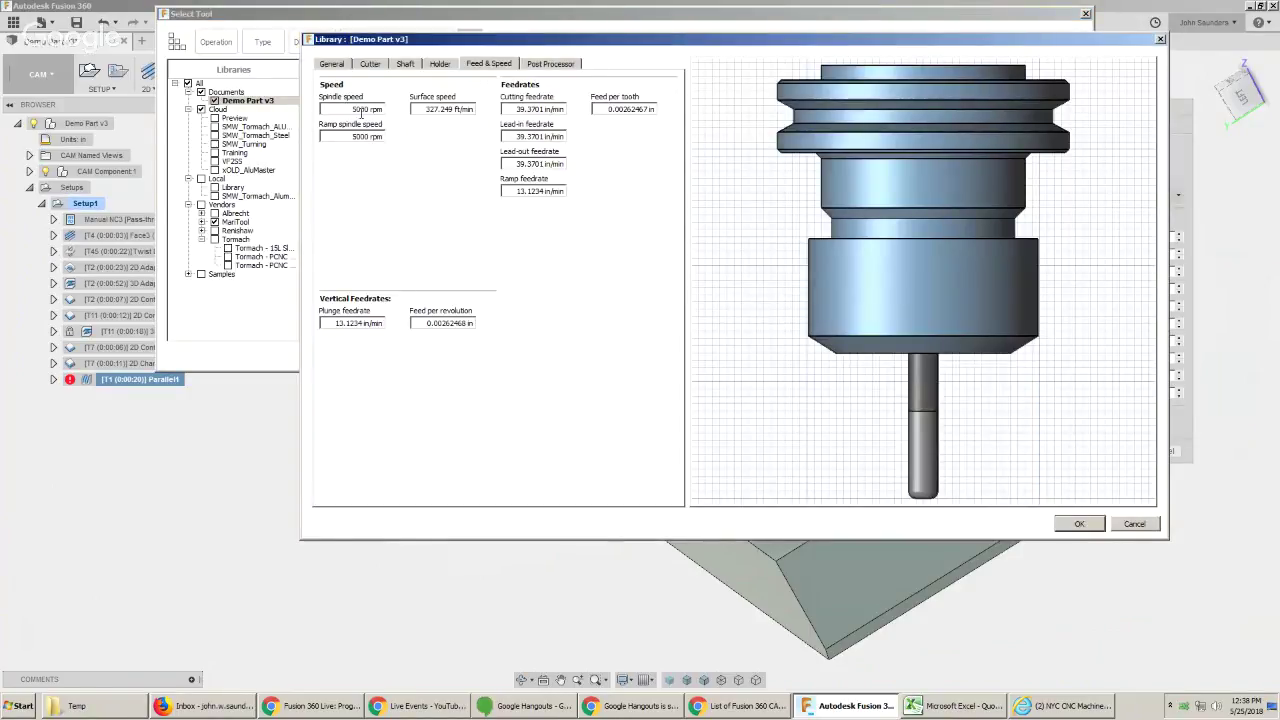
pyautogui.click(331, 63)
pyautogui.click(369, 63)
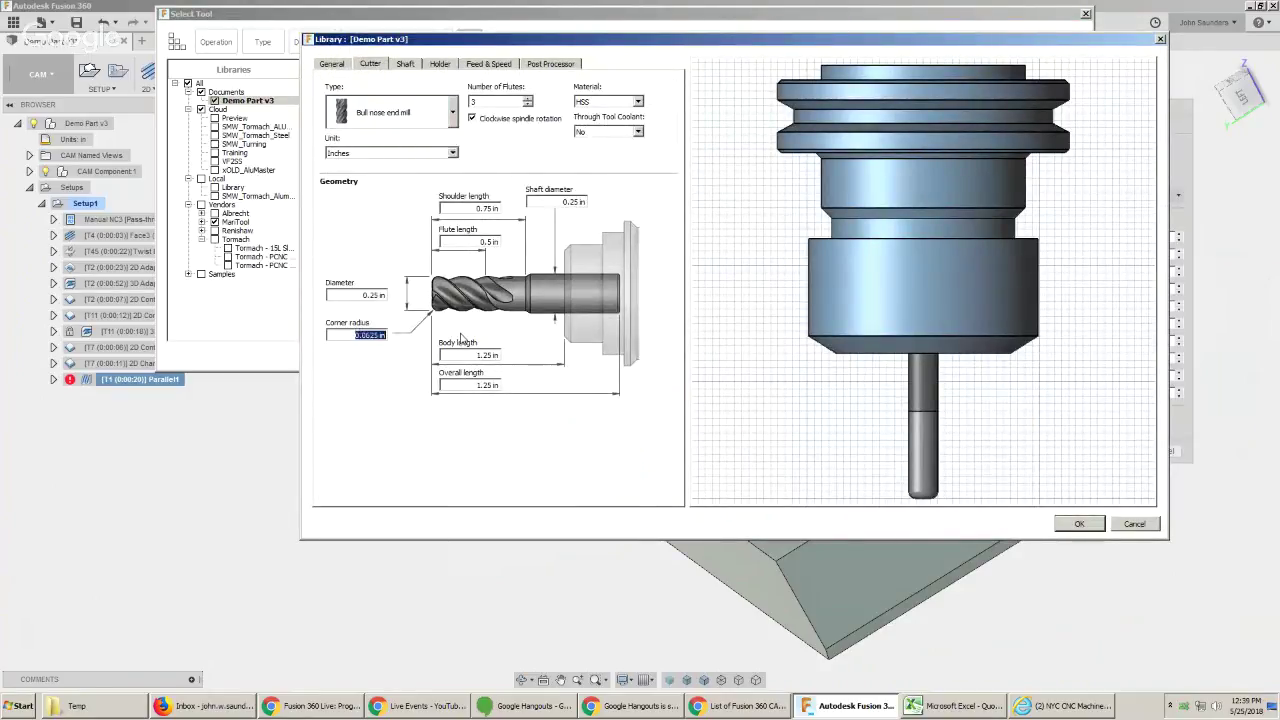
pyautogui.click(410, 112)
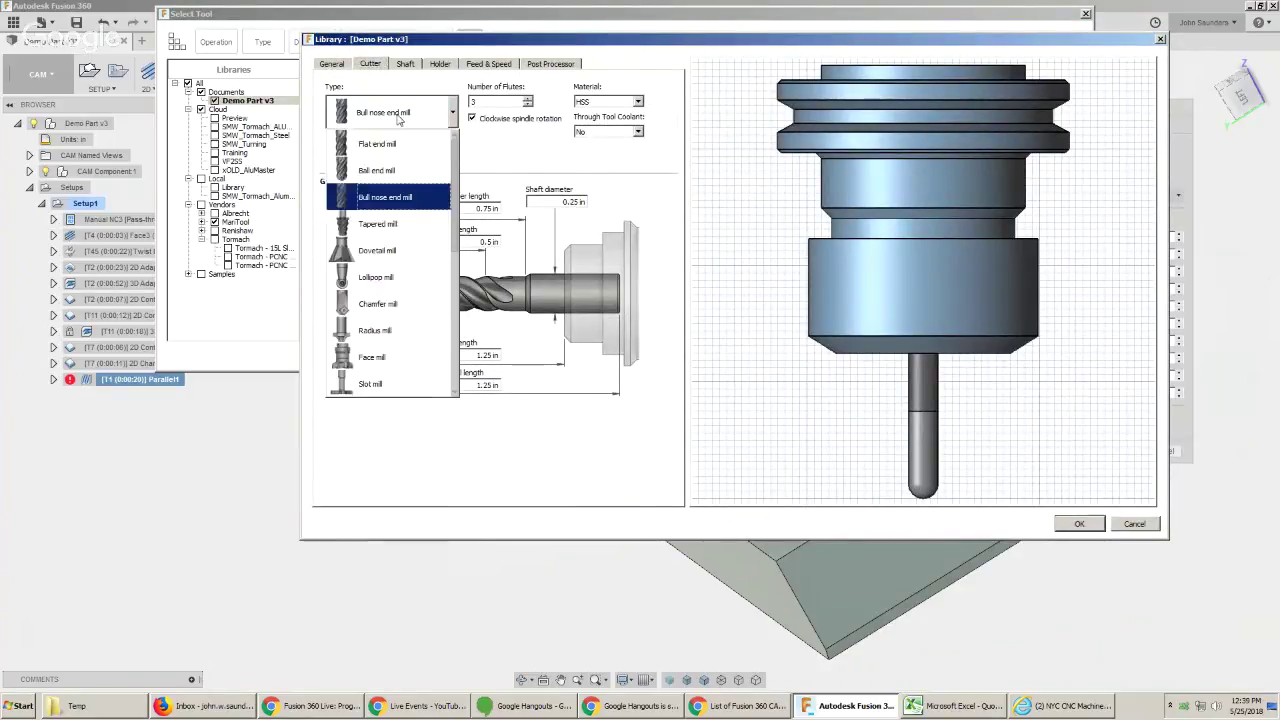
pyautogui.click(392, 173)
pyautogui.click(1079, 523)
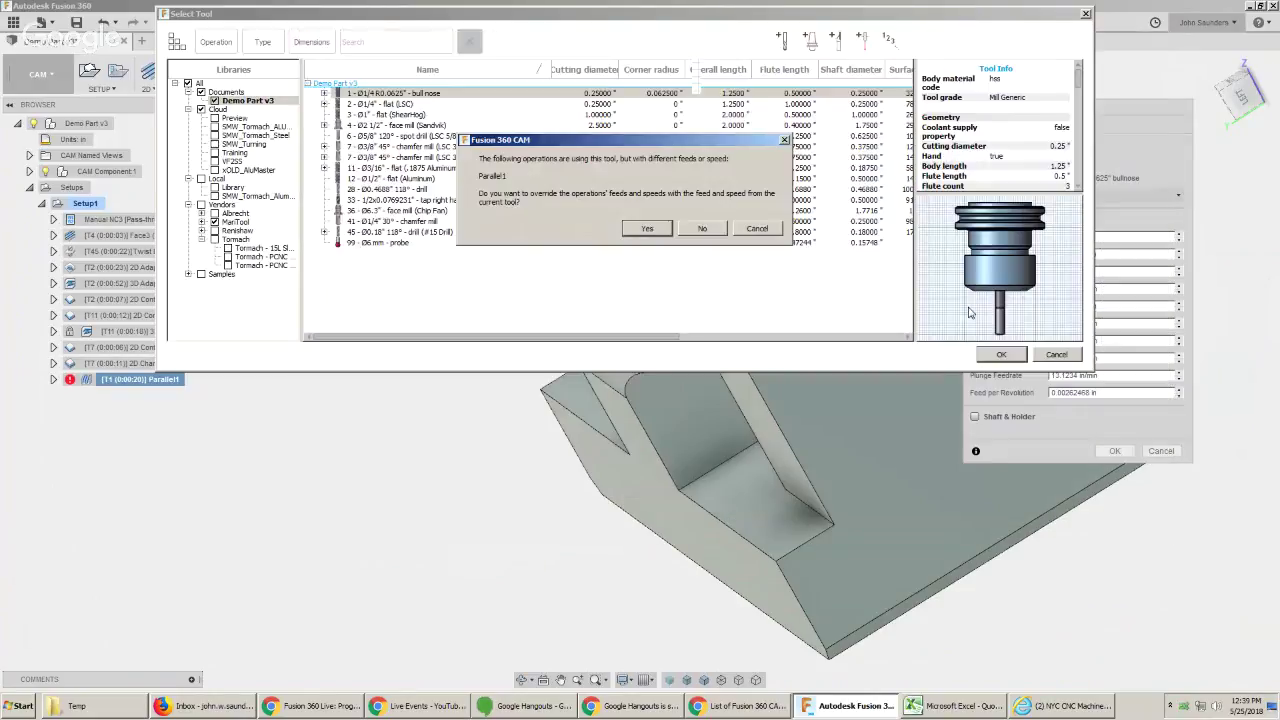
pyautogui.click(653, 233)
pyautogui.click(1003, 356)
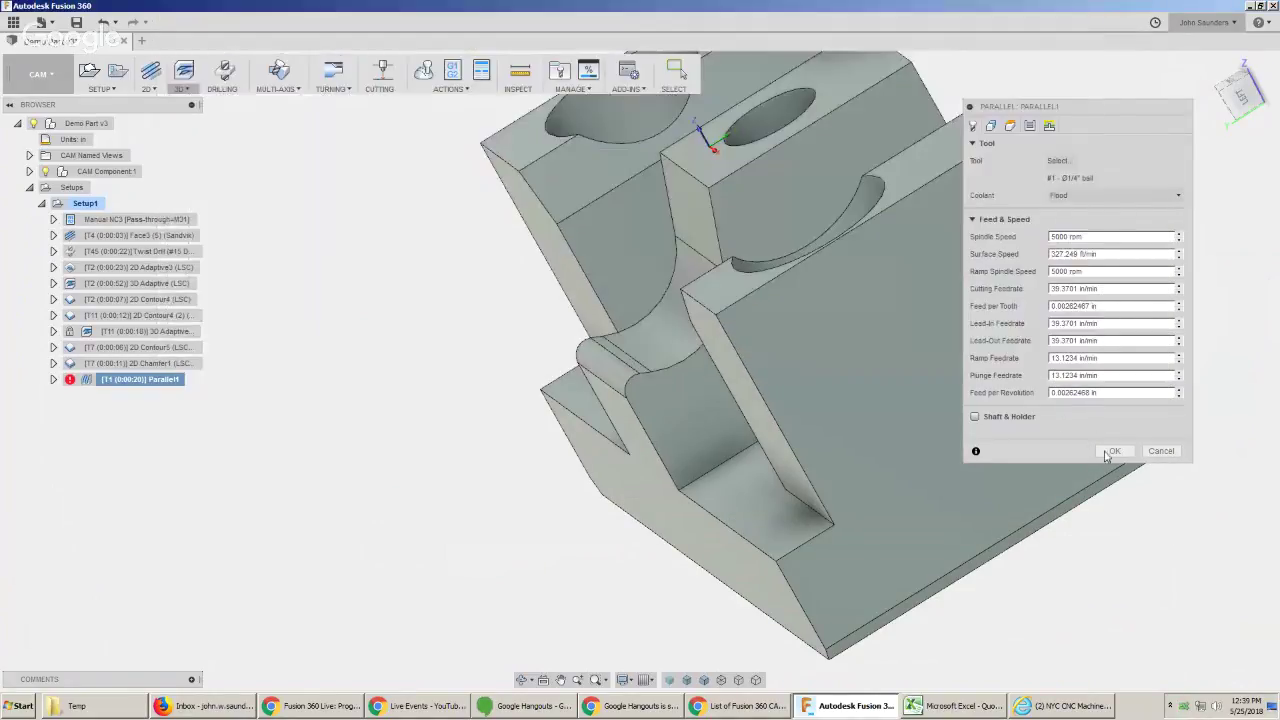
pyautogui.click(1116, 451)
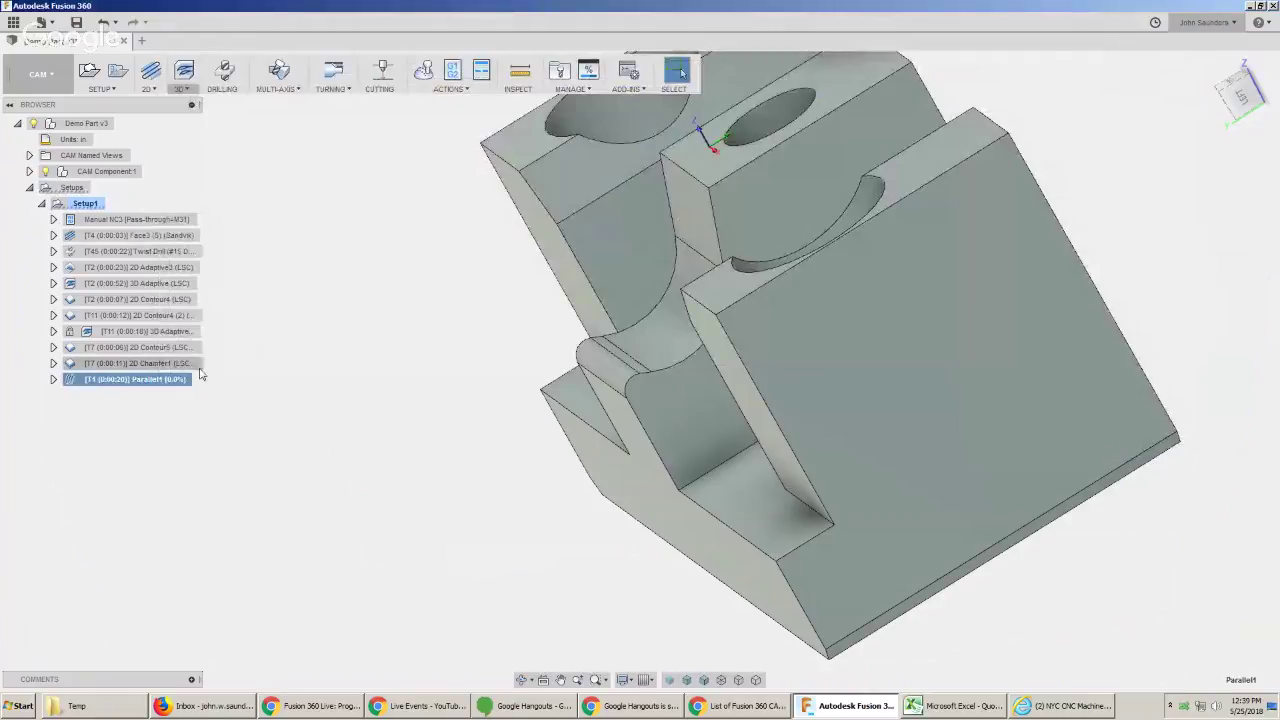
# Simulate the Parallel operation and inspect the ball end mill's passes over the middle post's curved surface from several sides.
pyautogui.keyDown('shift'); pyautogui.moveTo(475, 297); pyautogui.dragTo(552, 285, button='middle'); pyautogui.keyUp('shift')
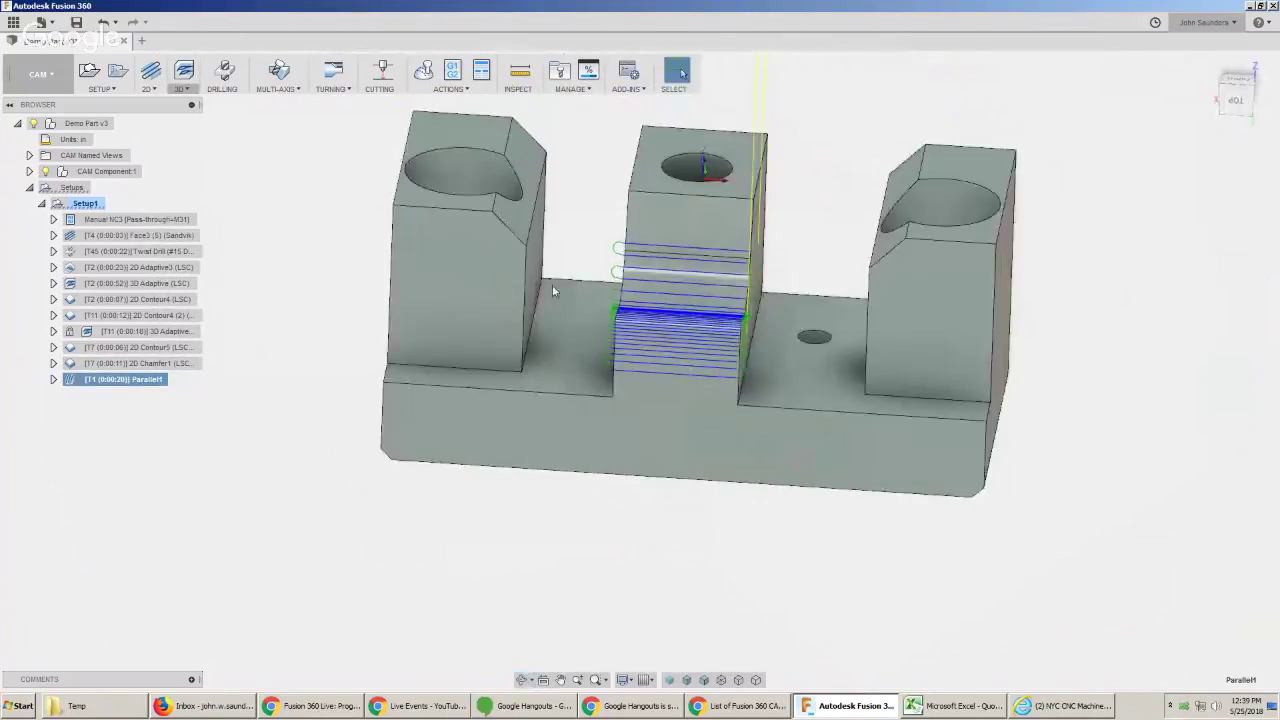
pyautogui.scroll(-2, 552, 285)
pyautogui.keyDown('shift'); pyautogui.moveTo(448, 236); pyautogui.dragTo(414, 250, button='middle'); pyautogui.keyUp('shift')
pyautogui.scroll(3, 502, 225)
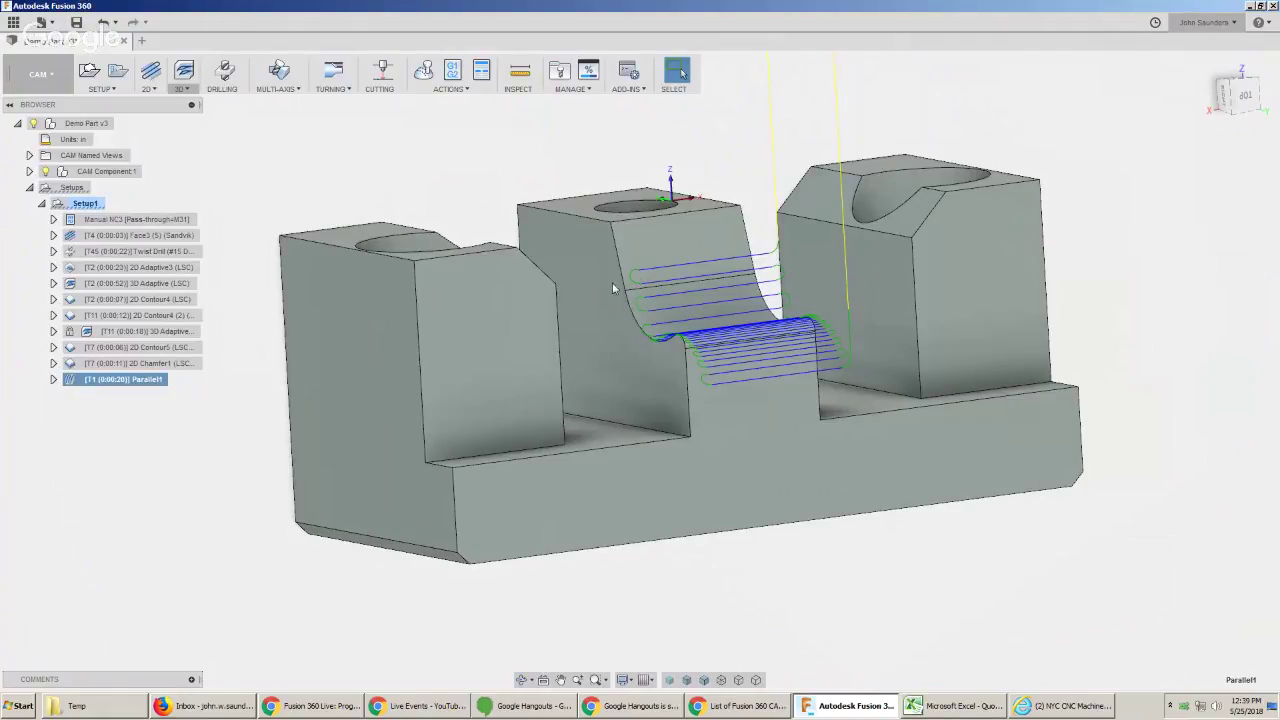
pyautogui.keyDown('shift'); pyautogui.moveTo(600, 229); pyautogui.dragTo(740, 229, button='middle'); pyautogui.keyUp('shift')
pyautogui.click(430, 79)
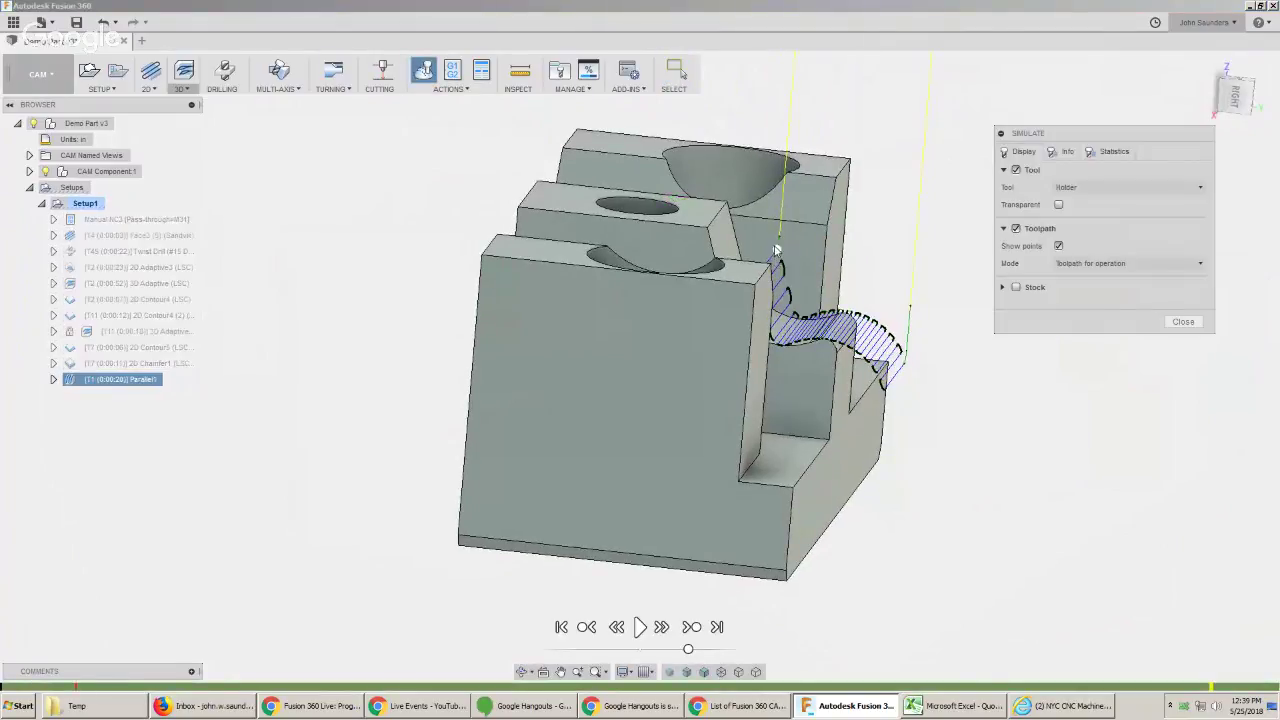
pyautogui.keyDown('shift'); pyautogui.moveTo(776, 255); pyautogui.dragTo(745, 335, button='middle'); pyautogui.keyUp('shift')
pyautogui.moveTo(652, 329)
pyautogui.keyDown('shift'); pyautogui.mouseDown(button='middle')
pyautogui.moveTo(697, 344)
pyautogui.moveTo(666, 346)
pyautogui.moveTo(673, 333)
pyautogui.mouseUp(button='middle'); pyautogui.keyUp('shift')
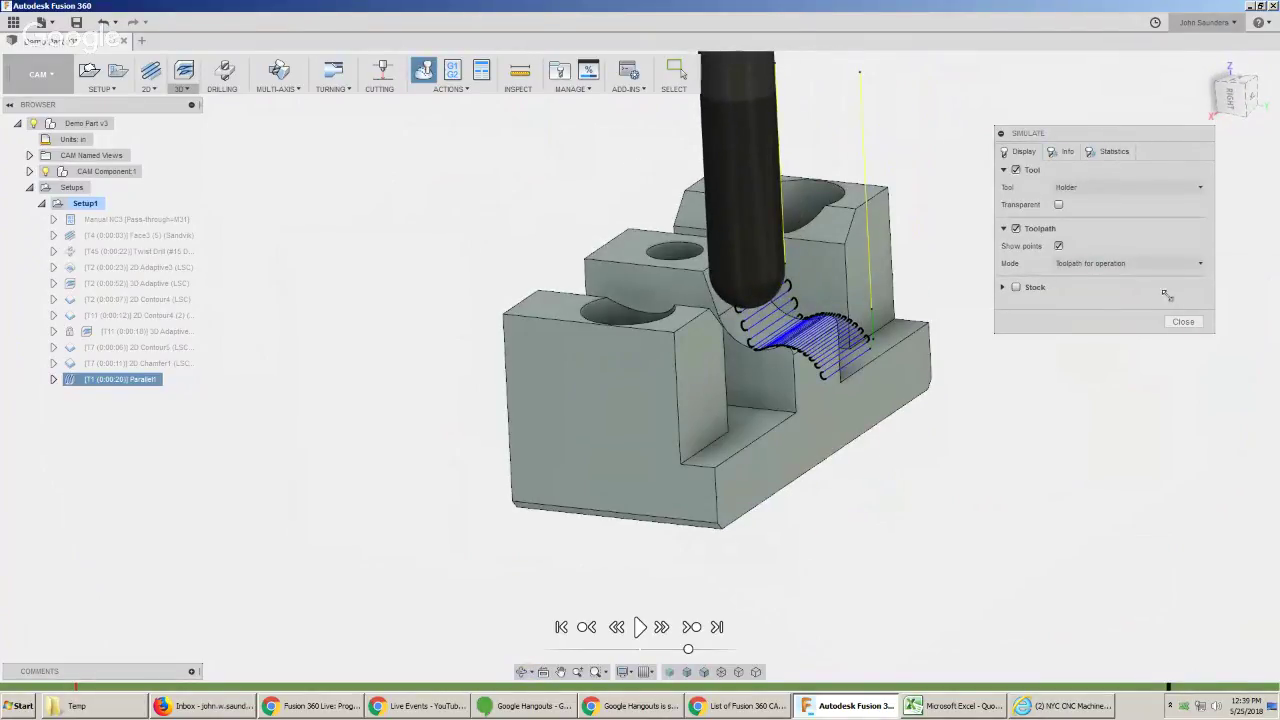
pyautogui.click(1229, 97)
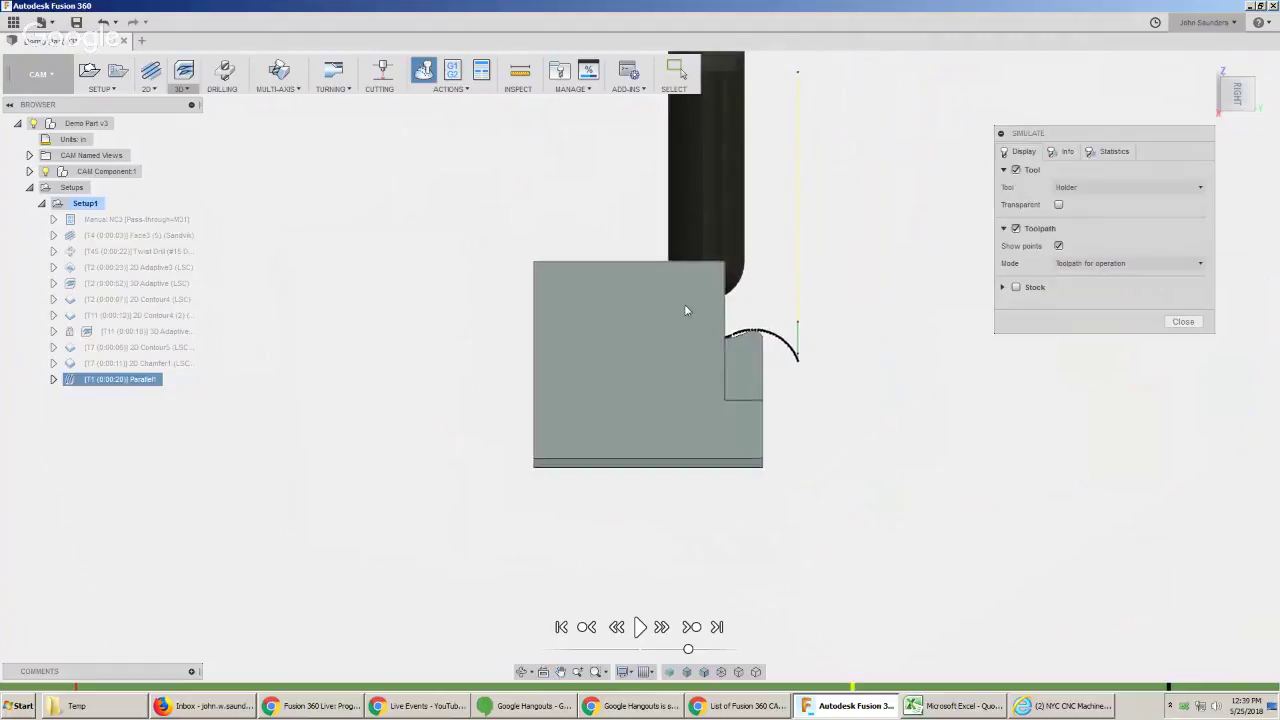
pyautogui.scroll(3, 686, 310)
pyautogui.scroll(-3, 636, 350)
pyautogui.keyDown('shift'); pyautogui.moveTo(703, 374); pyautogui.dragTo(628, 418, button='middle'); pyautogui.keyUp('shift')
pyautogui.scroll(3, 628, 416)
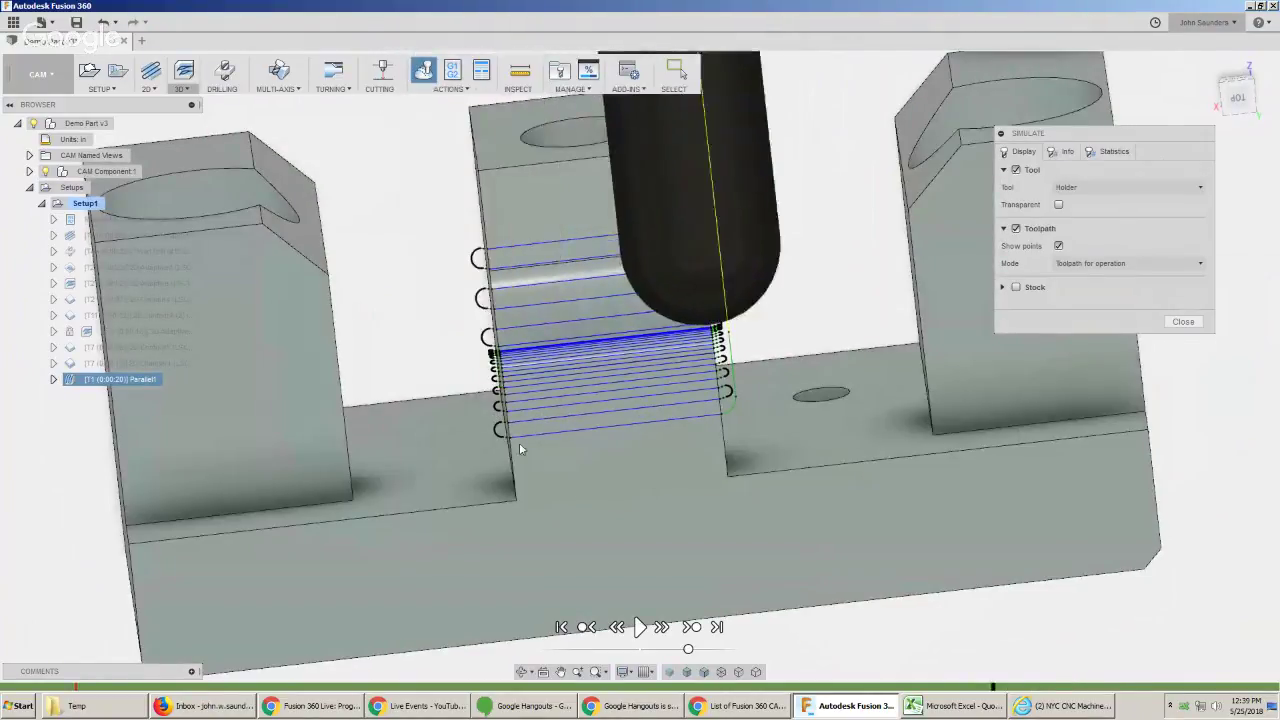
pyautogui.keyDown('shift'); pyautogui.moveTo(697, 521); pyautogui.dragTo(561, 513, button='middle'); pyautogui.keyUp('shift')
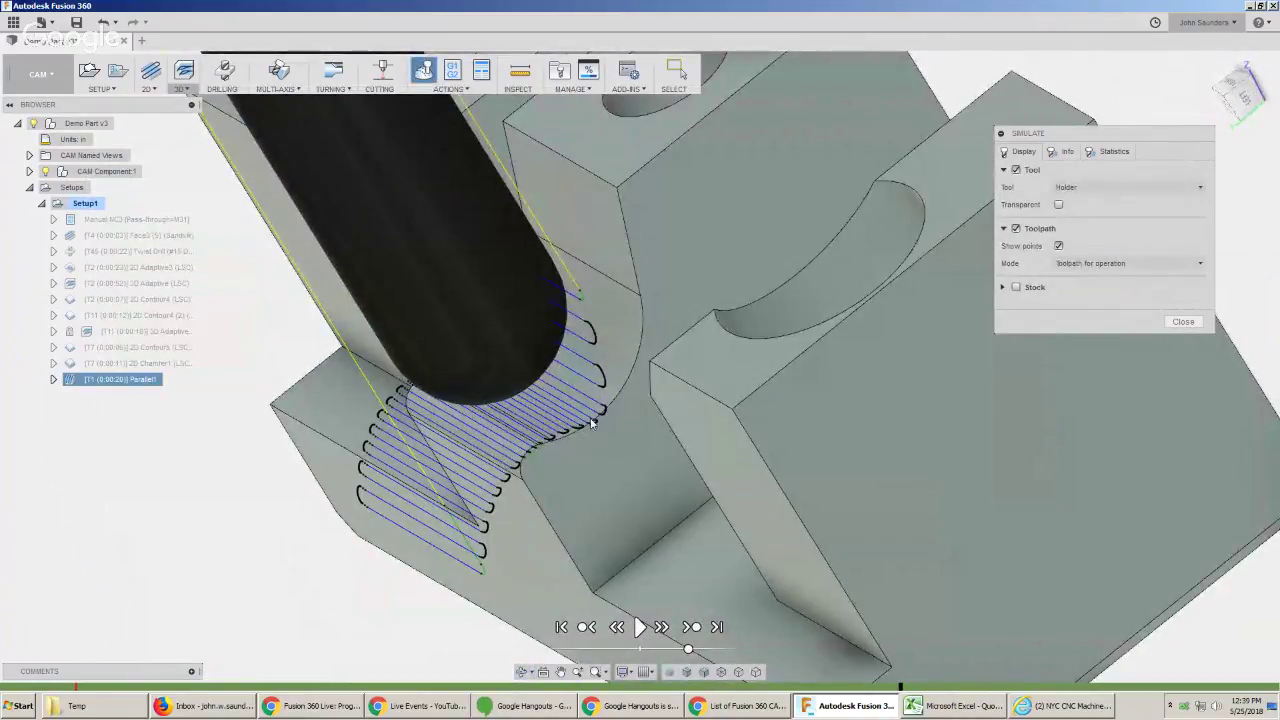
pyautogui.click(1183, 321)
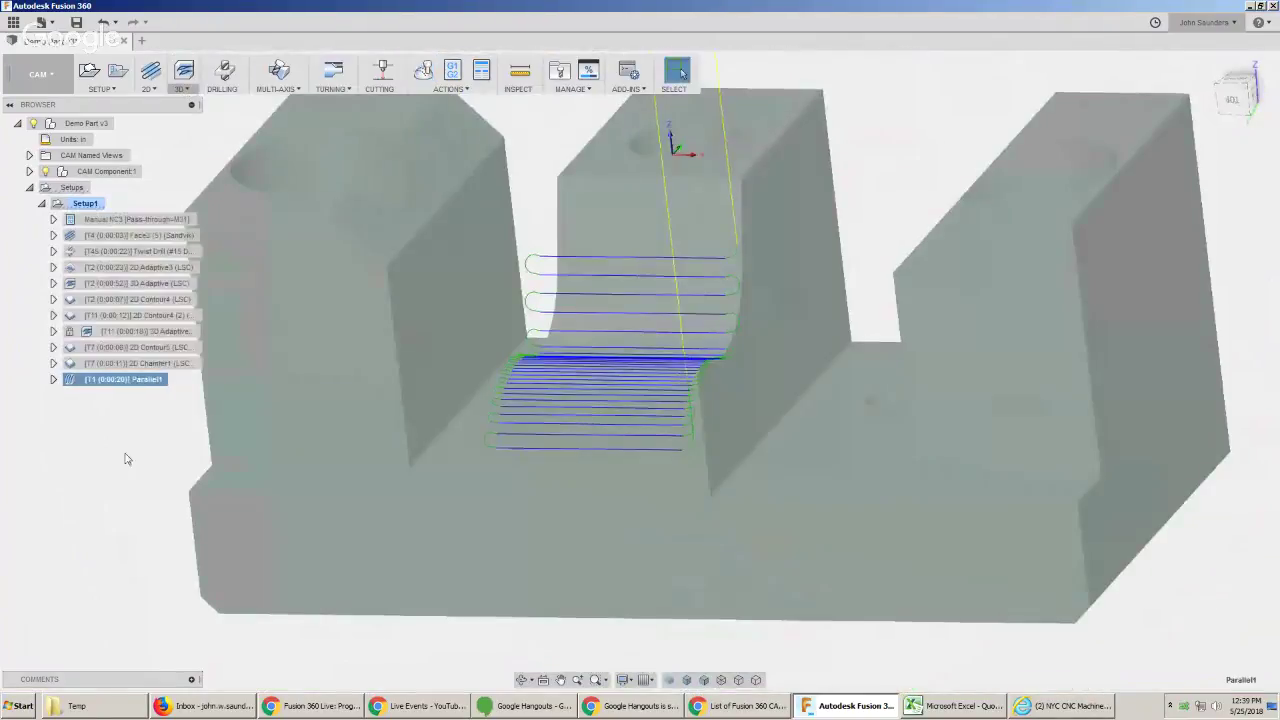
# Set the Parallel operation's top height offset to -0.21 in from the stock top and regenerate it.
pyautogui.rightClick(107, 383)
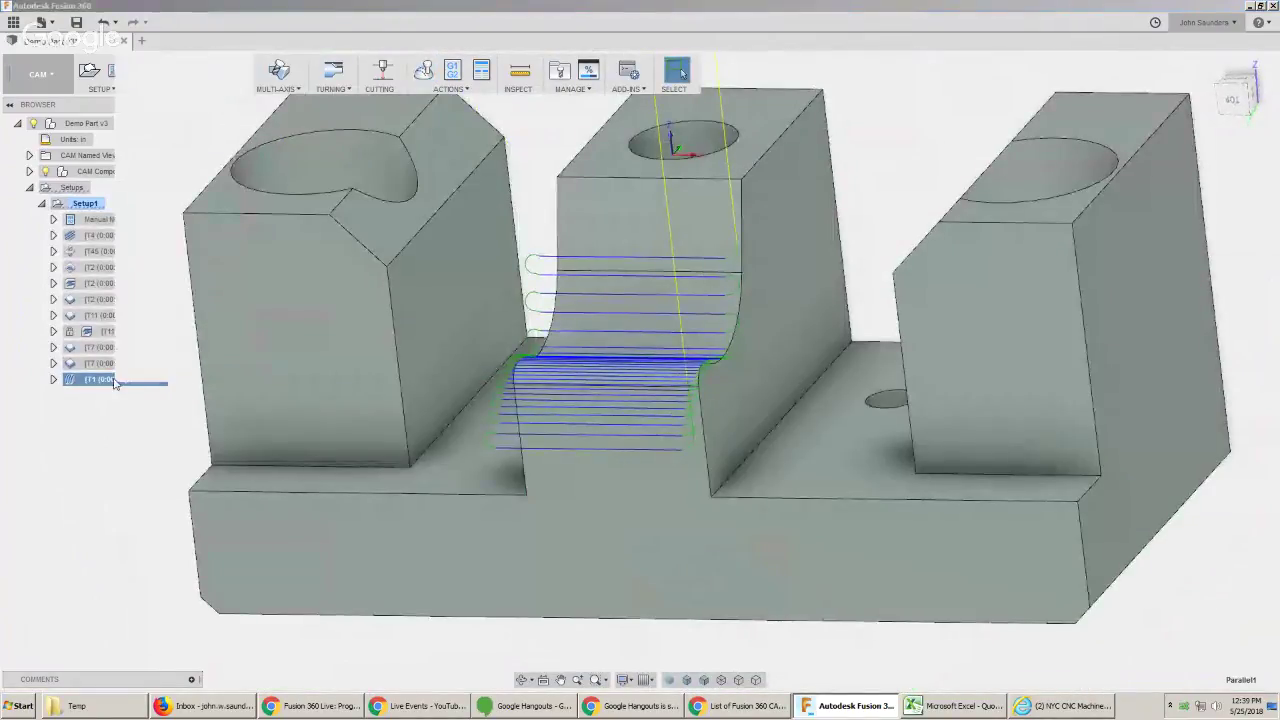
pyautogui.click(137, 10)
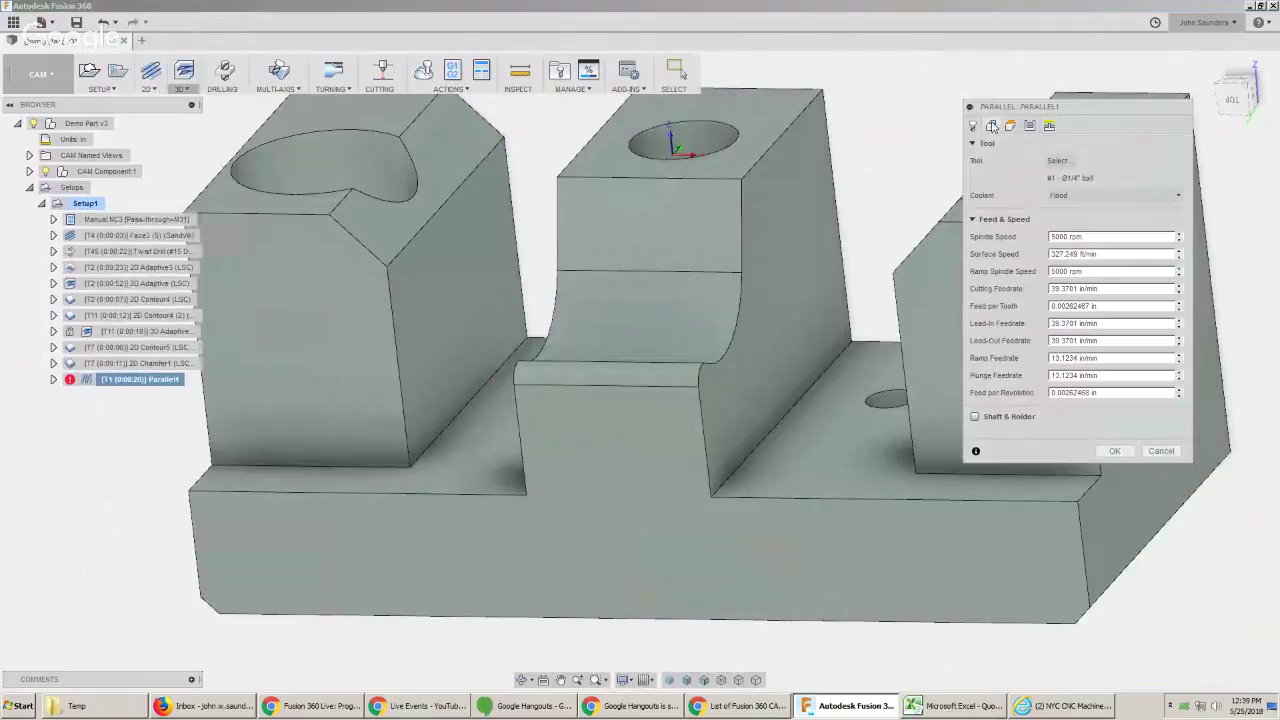
pyautogui.click(1010, 125)
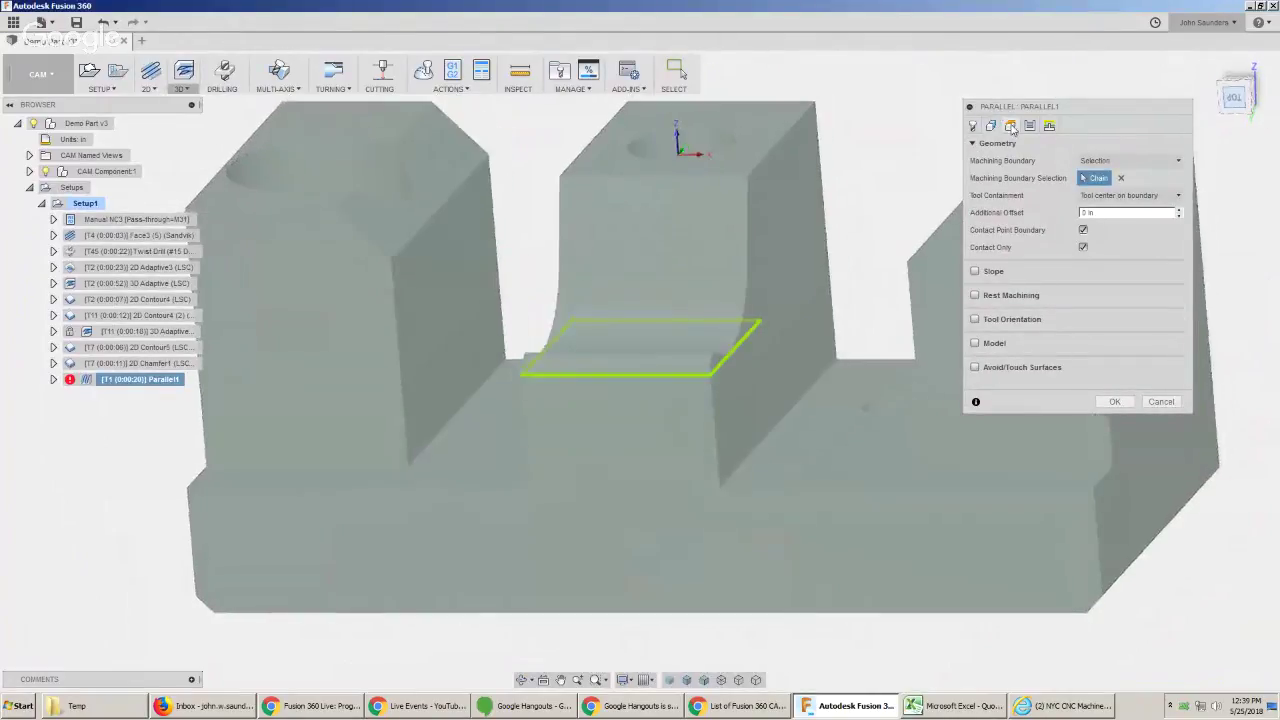
pyautogui.click(1010, 125)
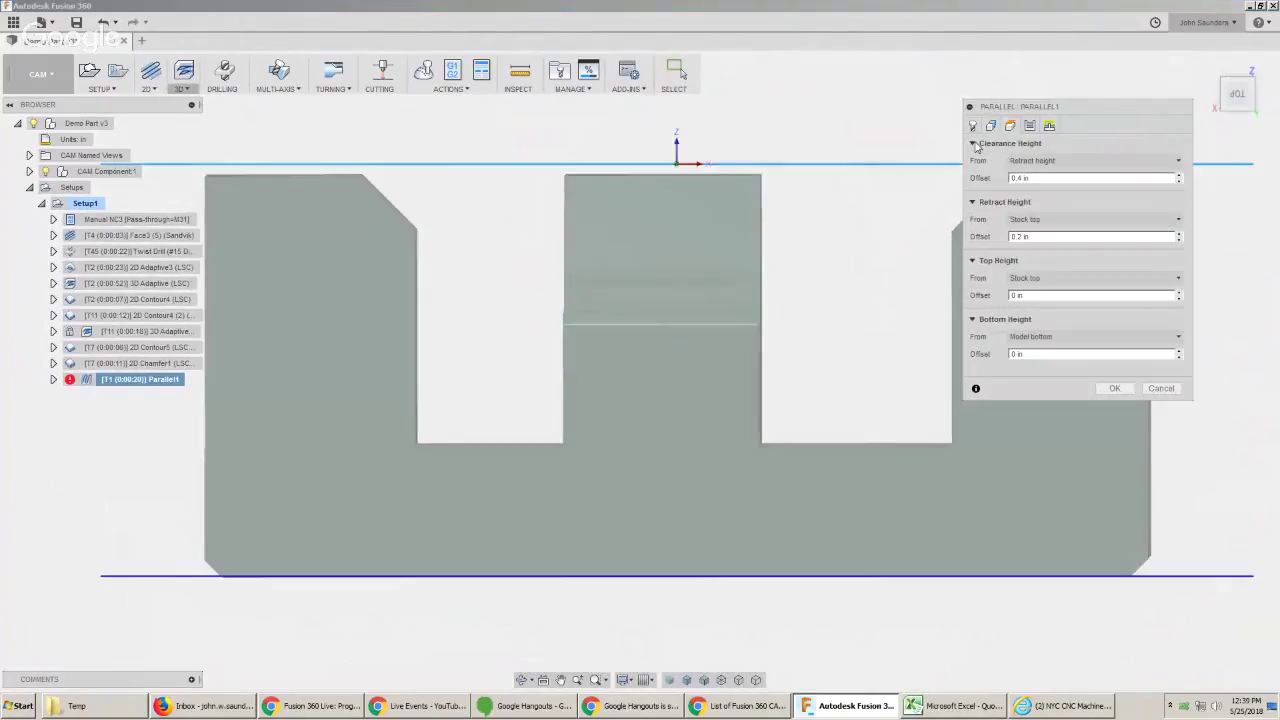
pyautogui.click(1035, 295)
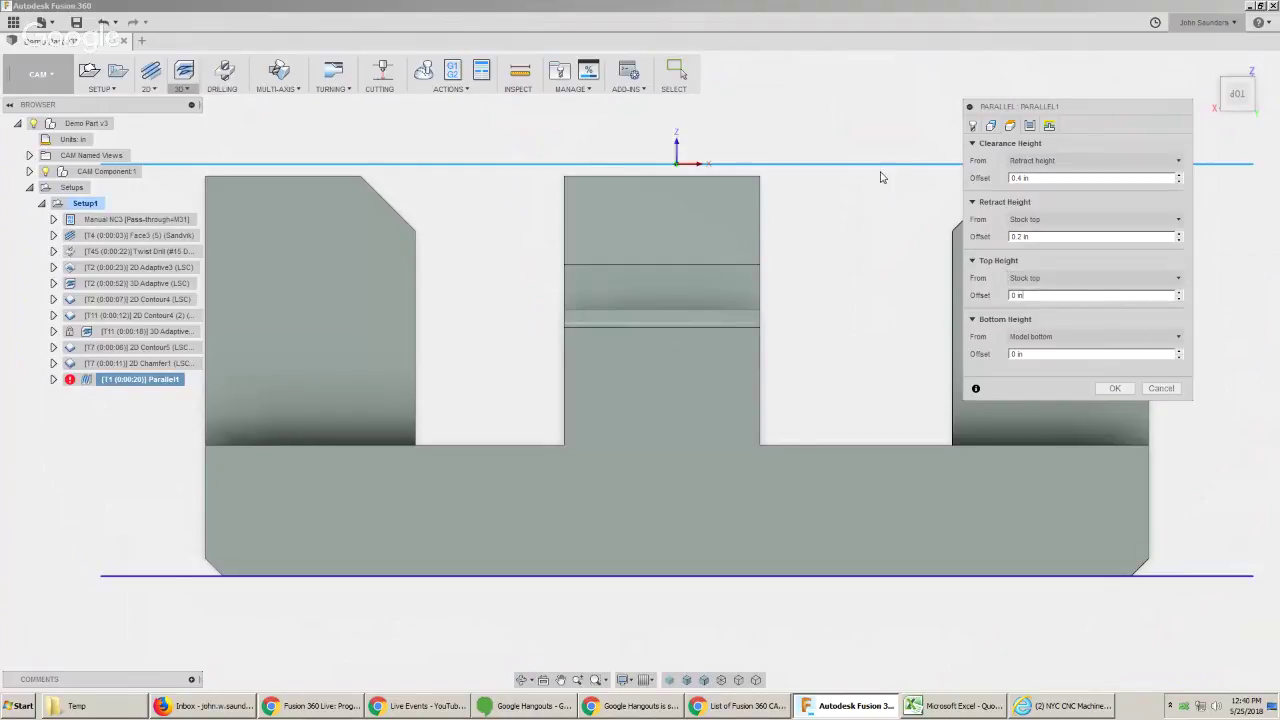
pyautogui.hotkey('ctrl', 'a')
pyautogui.moveTo(790, 222); pyautogui.dragTo(790, 322)
pyautogui.scroll(2, 786, 314)
pyautogui.keyDown('shift'); pyautogui.moveTo(784, 308); pyautogui.dragTo(1017, 329, button='middle'); pyautogui.keyUp('shift')
pyautogui.click(1060, 295)
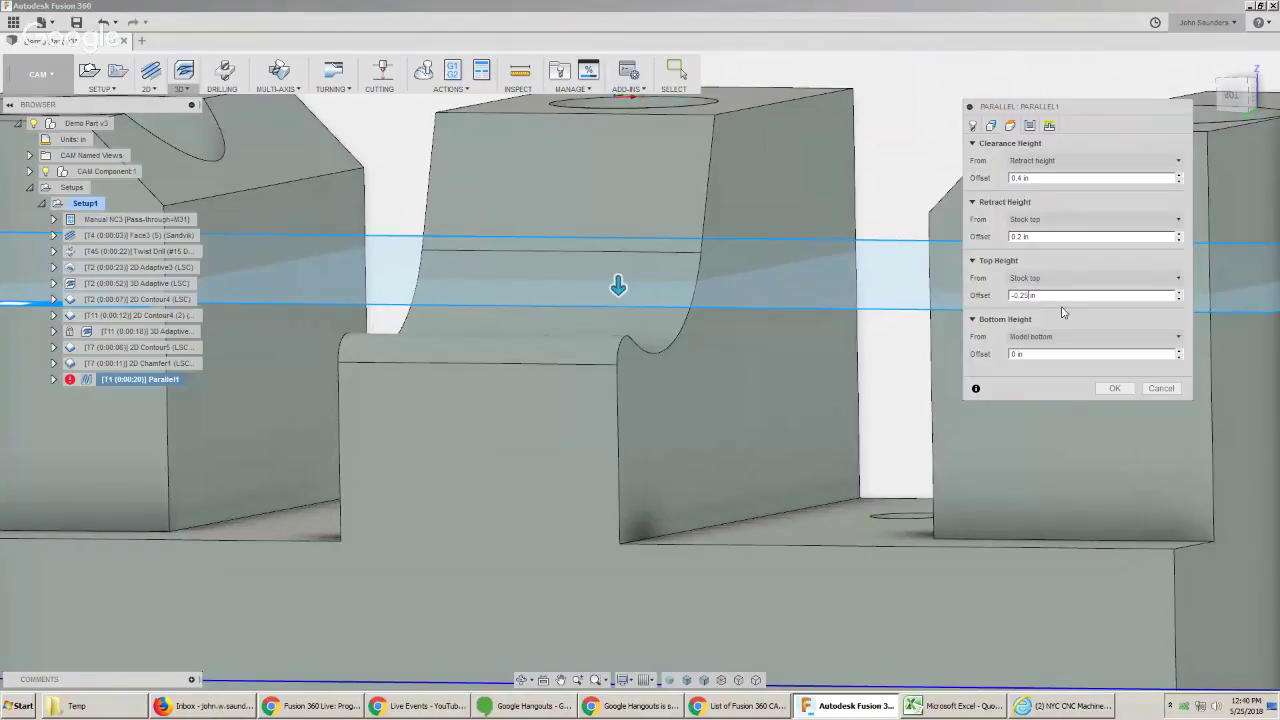
pyautogui.click(1233, 93)
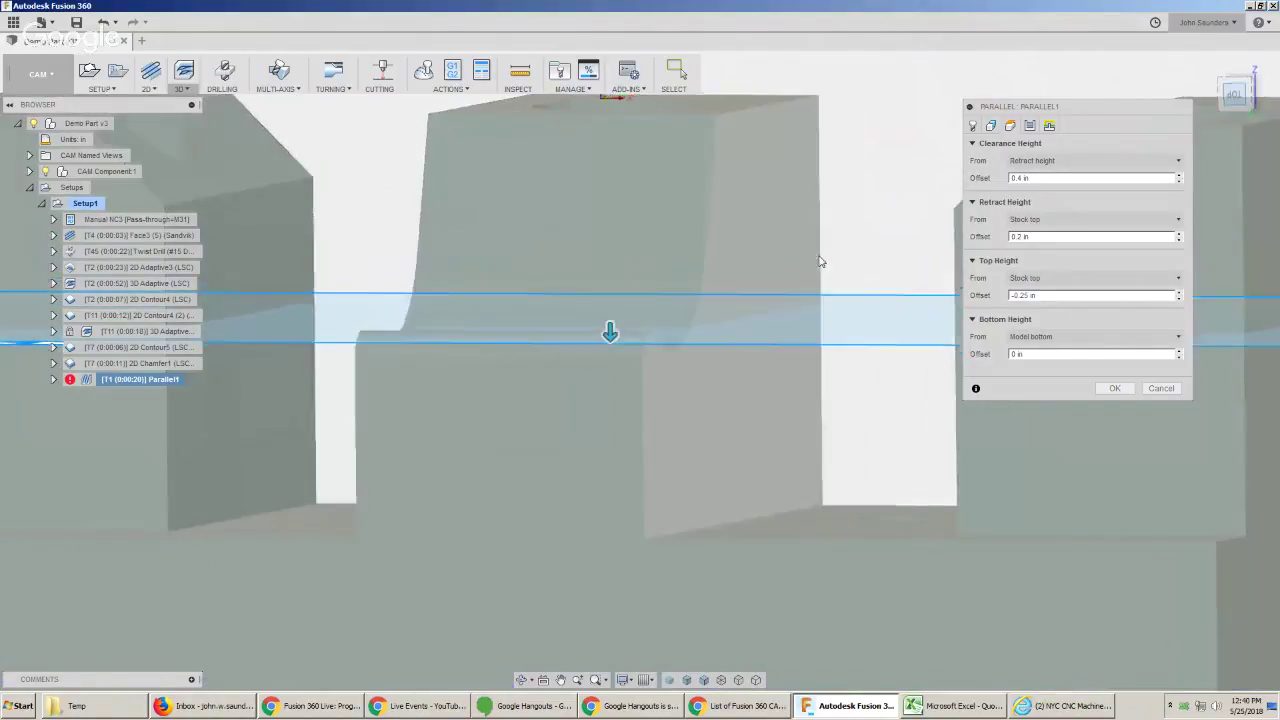
pyautogui.click(1043, 295)
pyautogui.write('-0.21')
pyautogui.click(1113, 389)
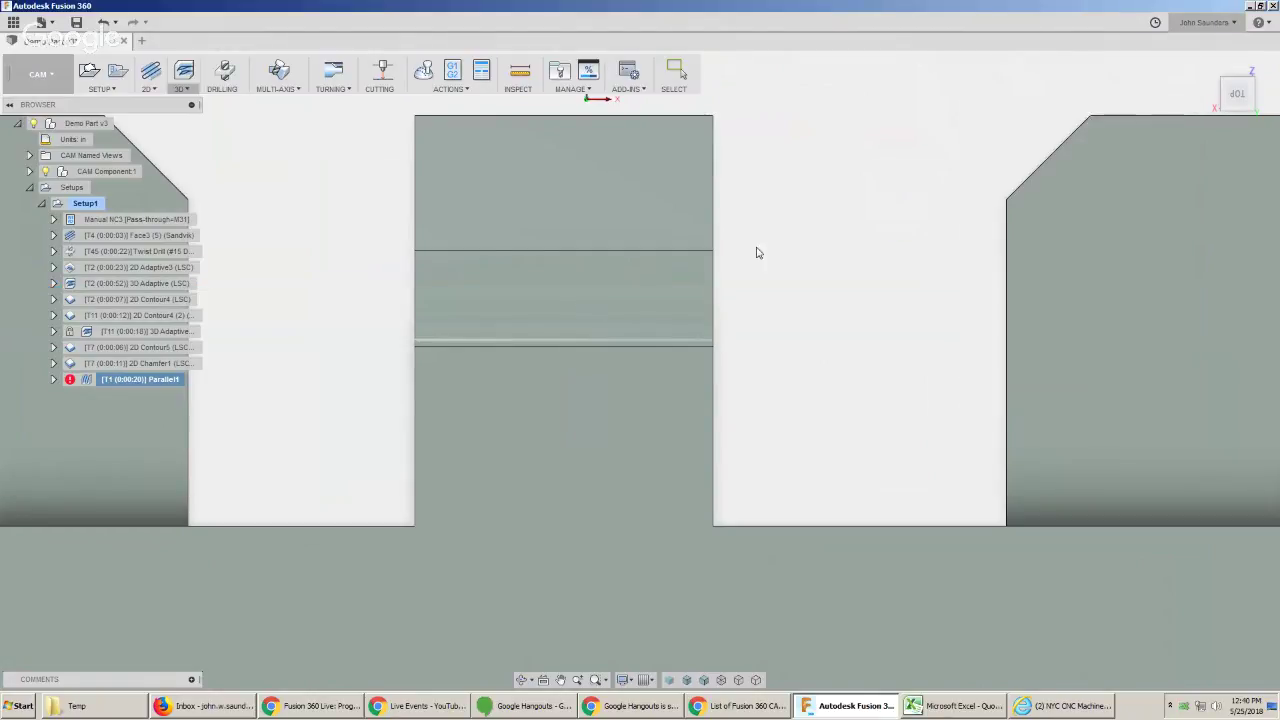
# Examine the Parallel toolpath against the curved profile in a wireframe side view and simulate the ball end mill along it.
pyautogui.scroll(-3, 688, 246)
pyautogui.click(722, 681)
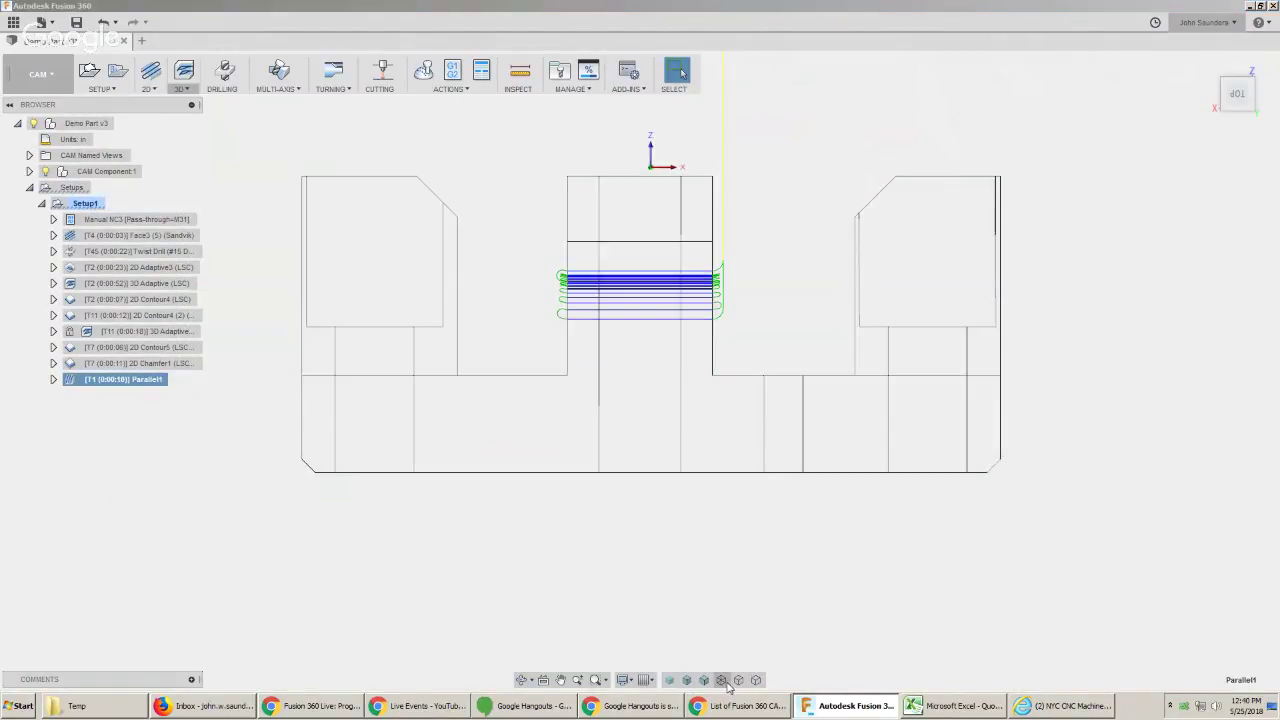
pyautogui.keyDown('shift'); pyautogui.moveTo(688, 485); pyautogui.dragTo(796, 476, button='middle'); pyautogui.keyUp('shift')
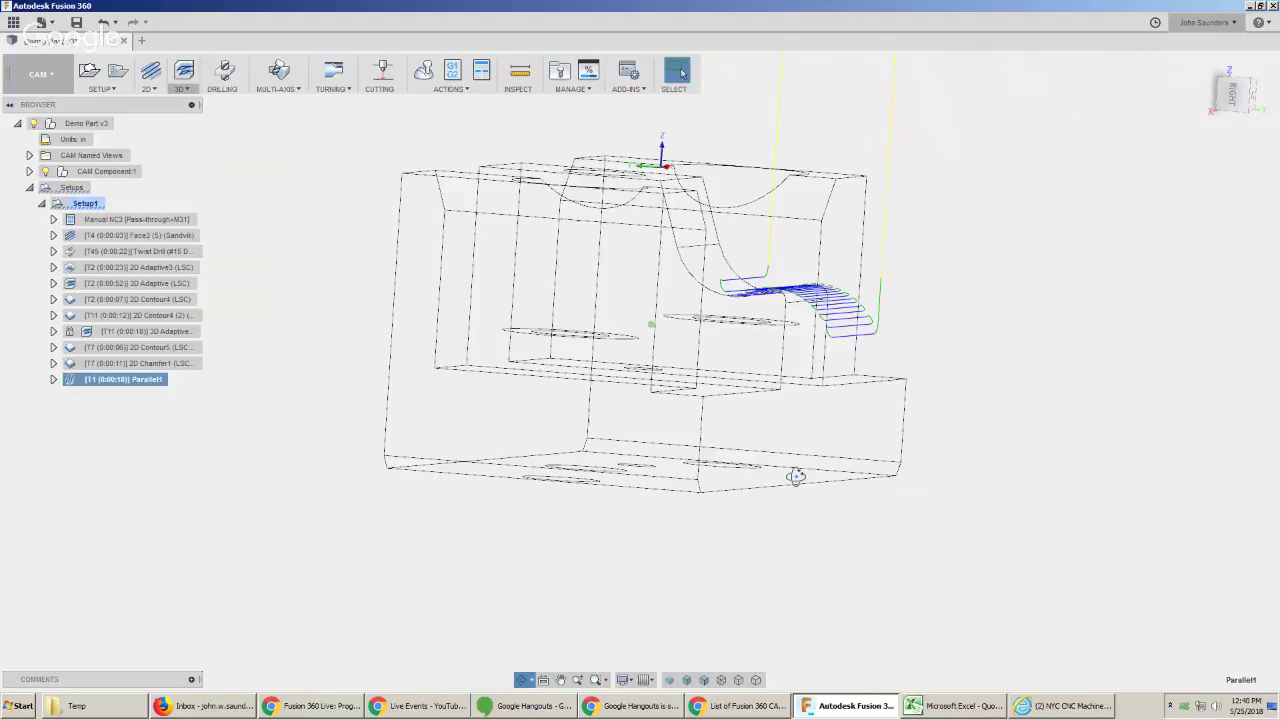
pyautogui.click(1236, 92)
pyautogui.moveTo(706, 239); pyautogui.dragTo(704, 250, button='middle')
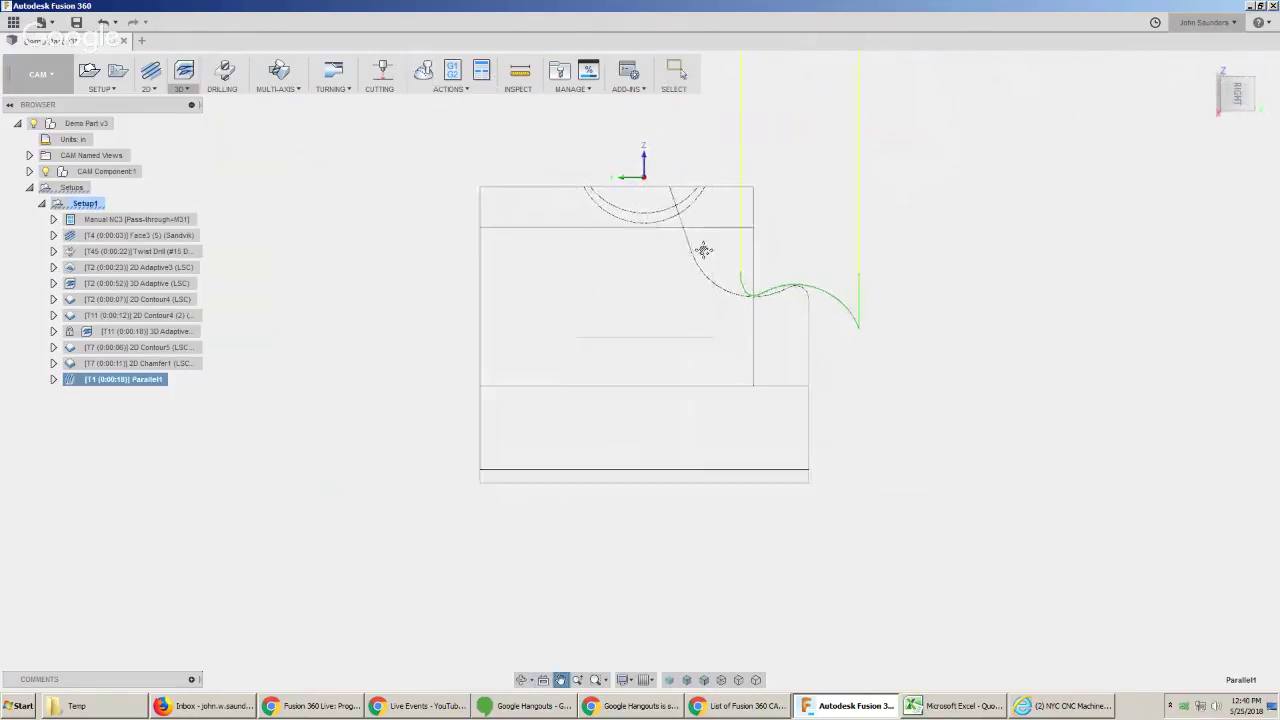
pyautogui.scroll(3, 701, 253)
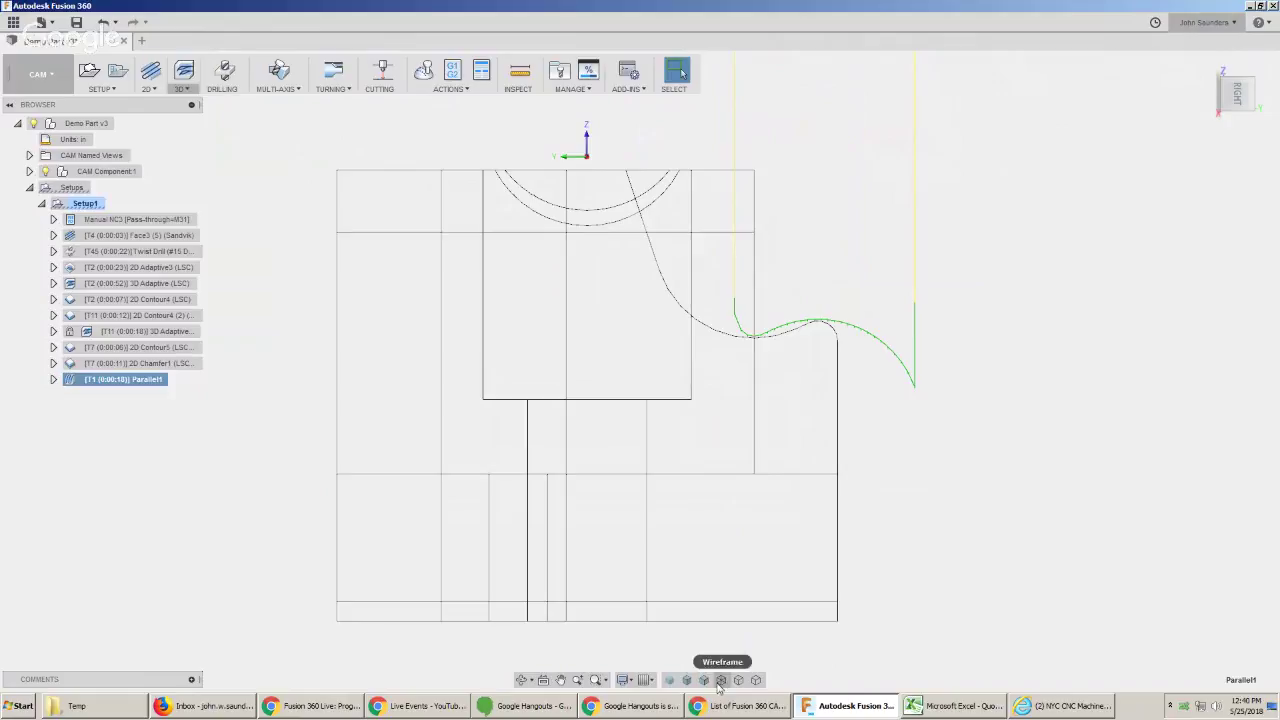
pyautogui.click(418, 74)
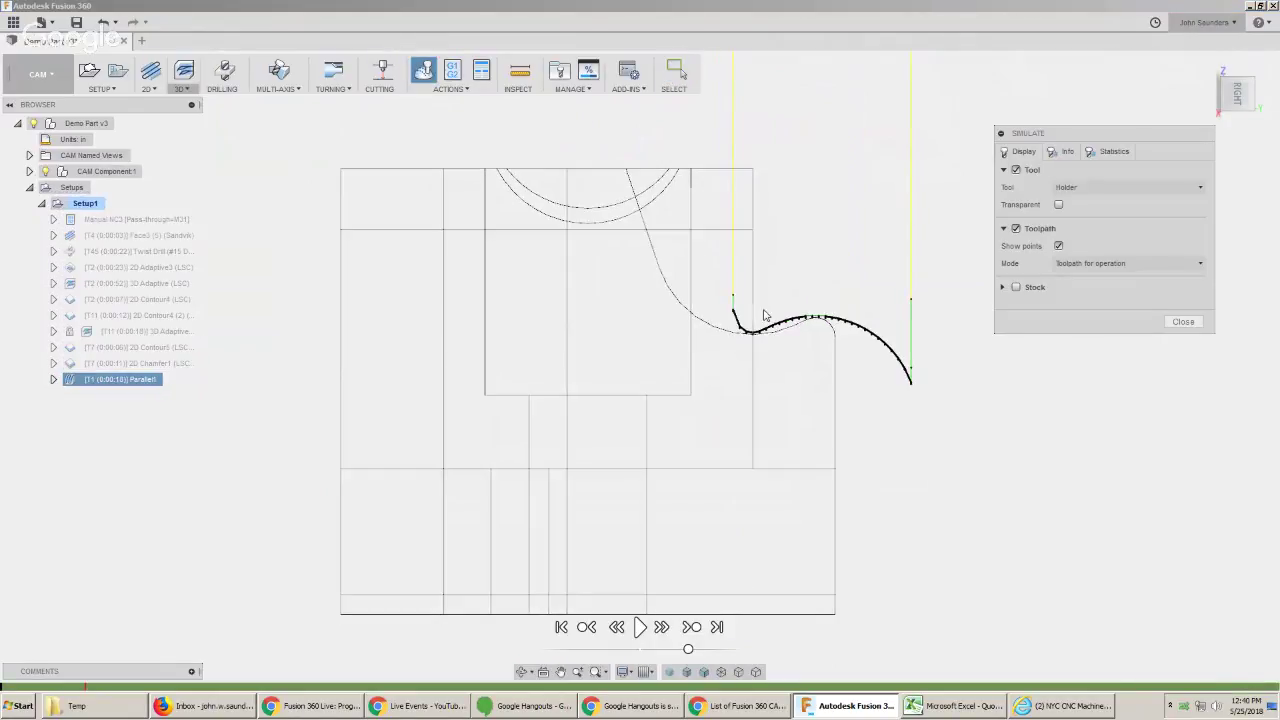
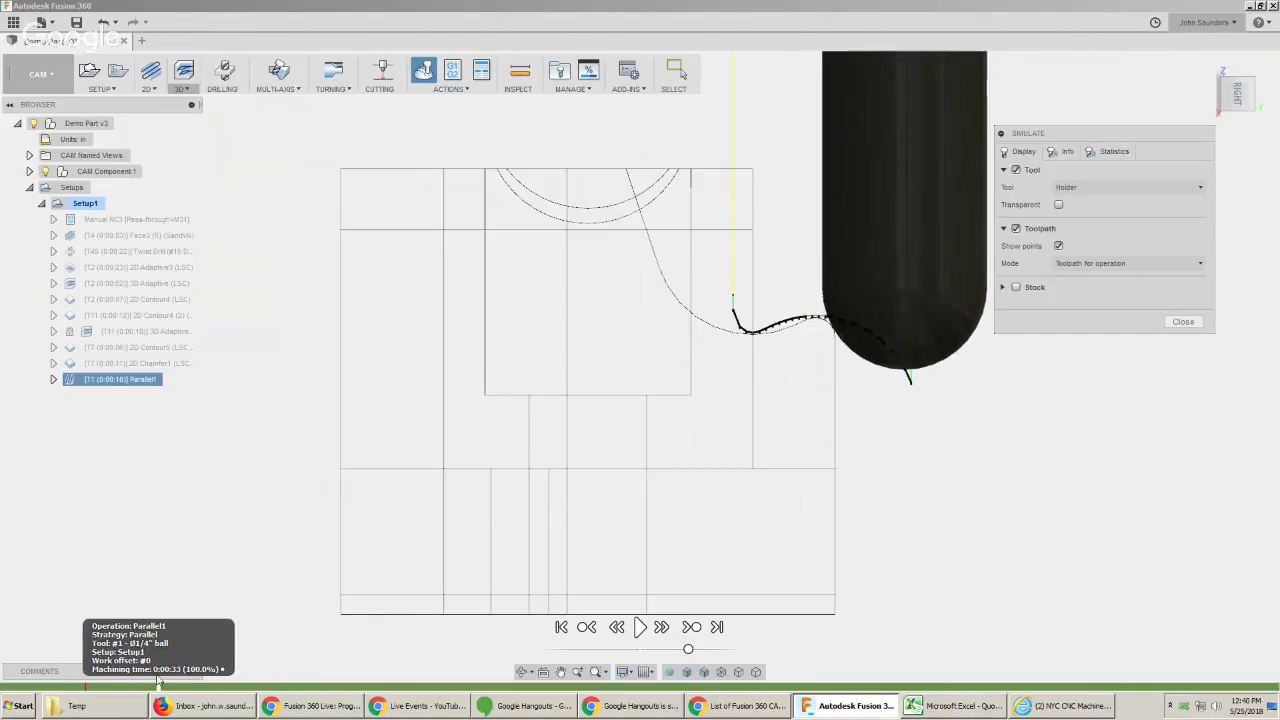
pyautogui.click(1184, 322)
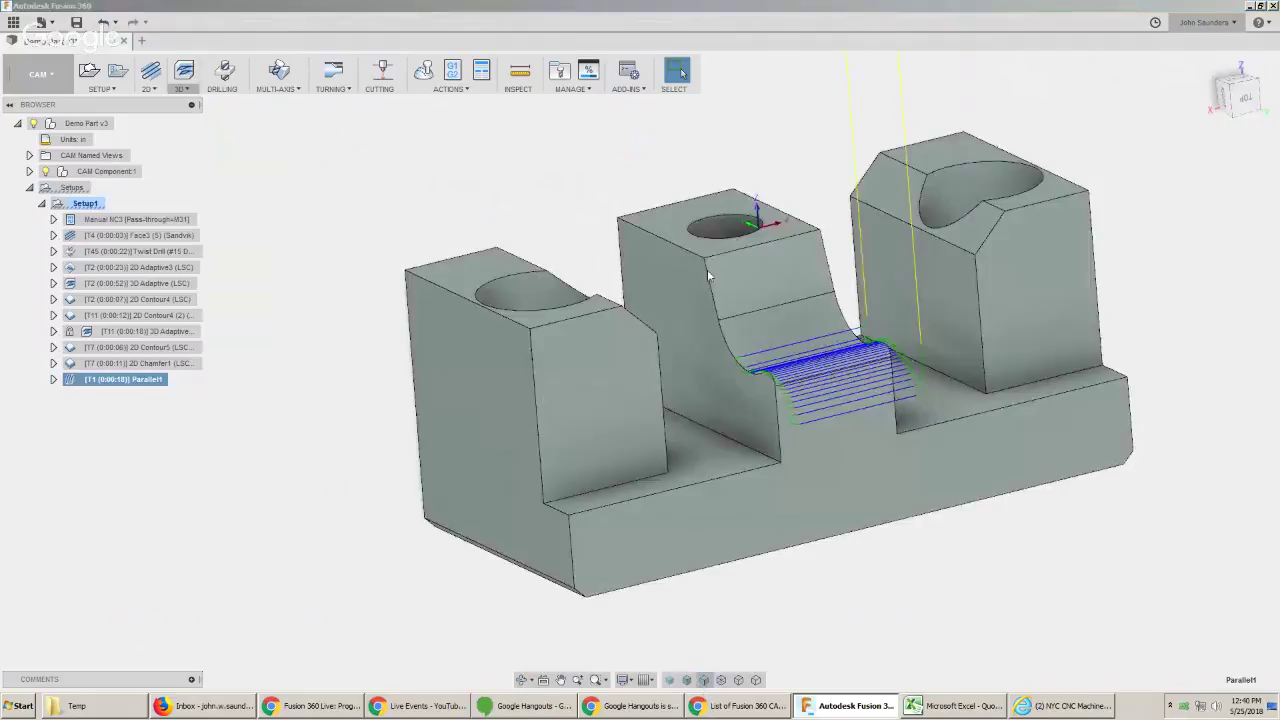
pyautogui.click(182, 80)
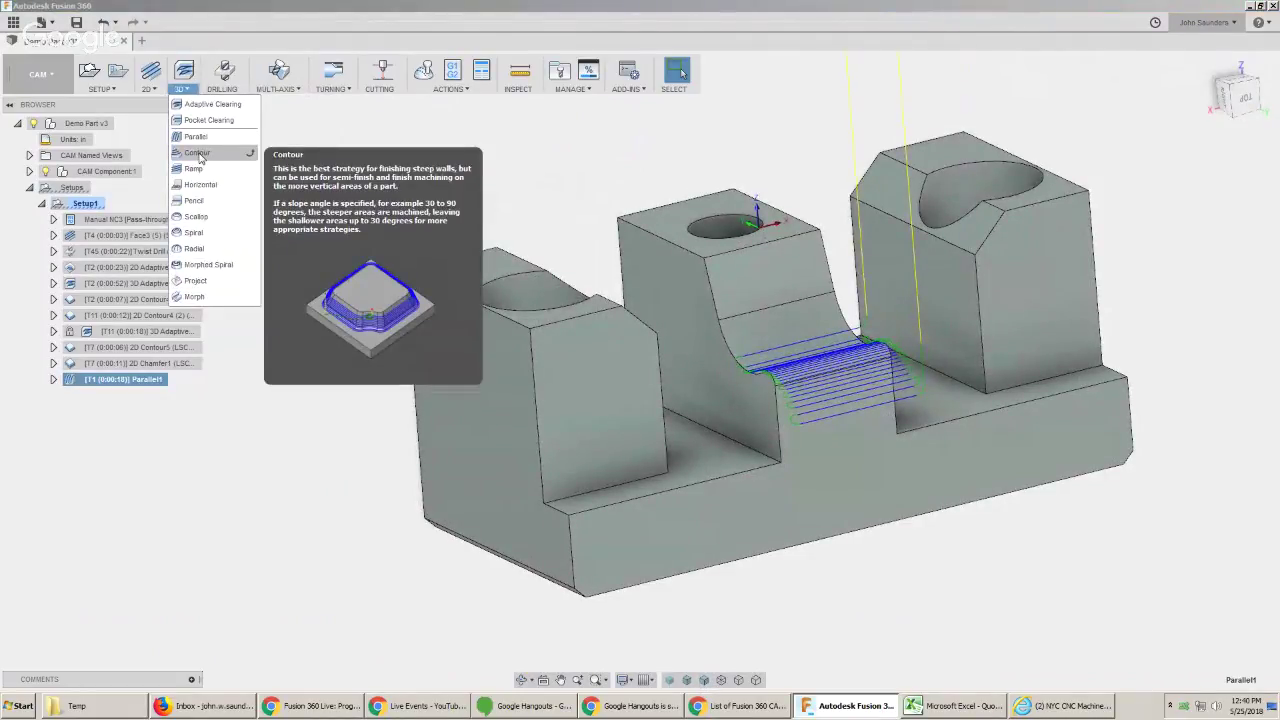
pyautogui.click(200, 154)
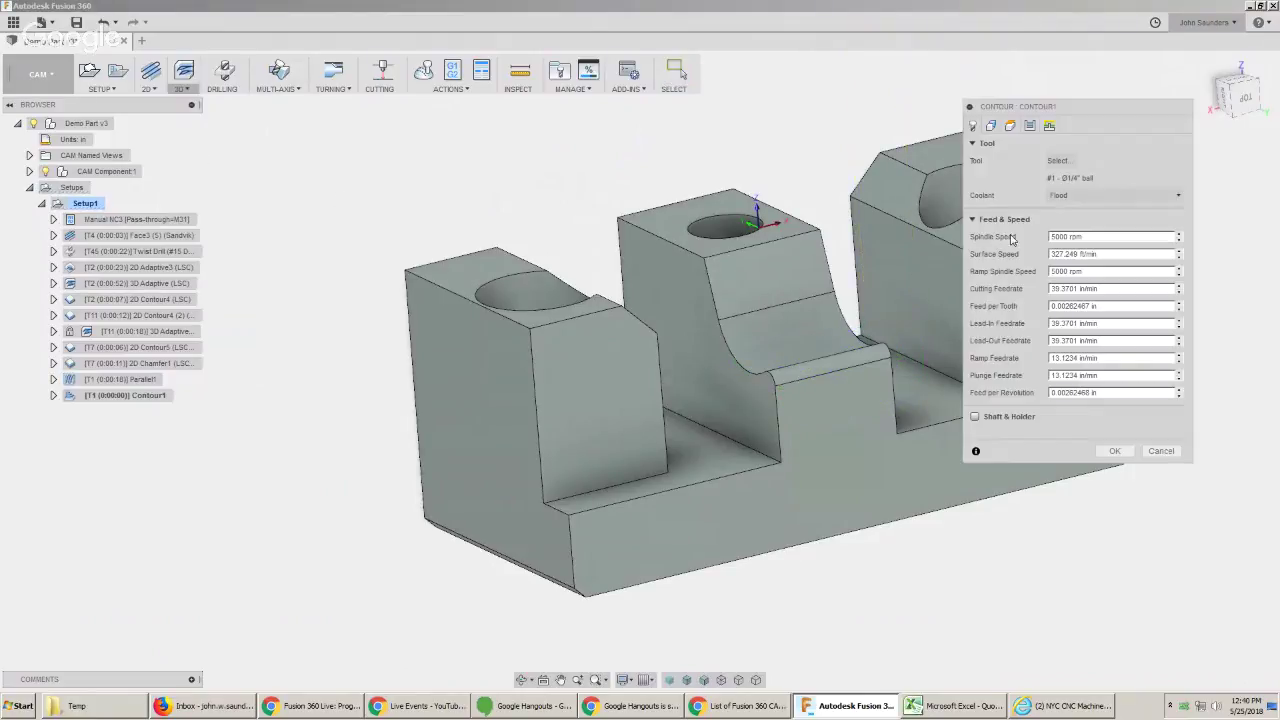
pyautogui.click(990, 125)
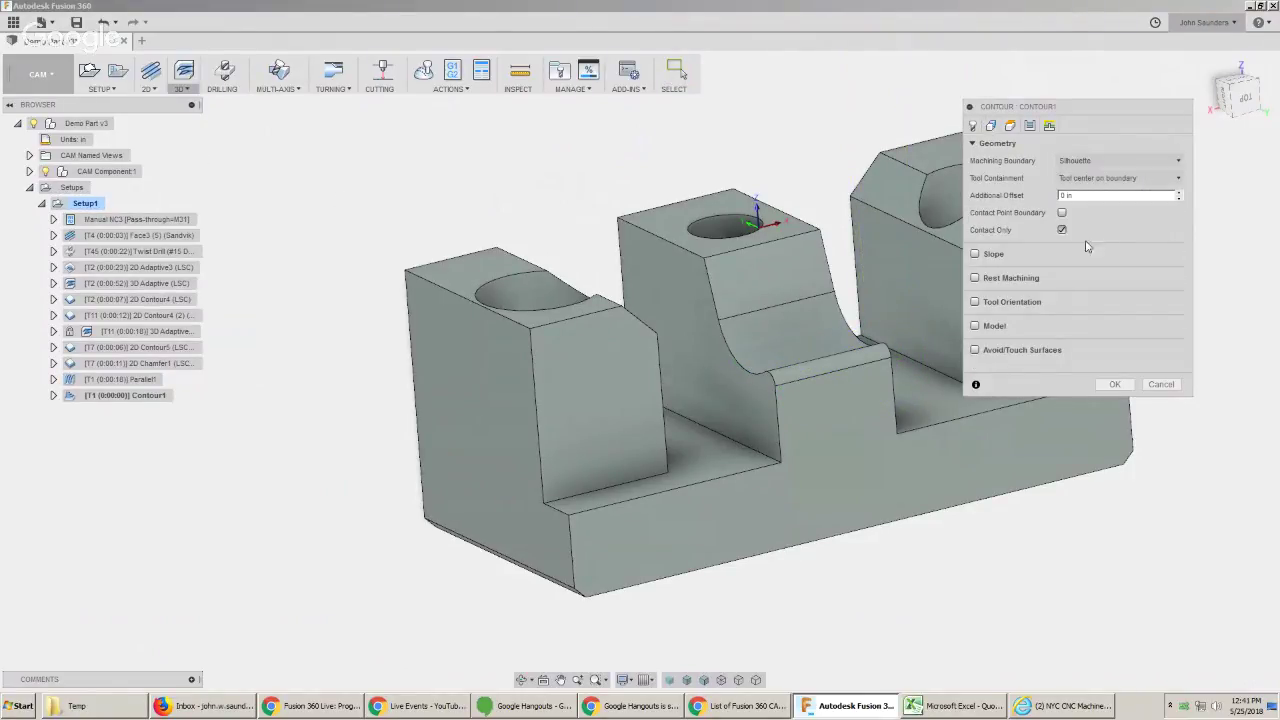
pyautogui.click(1160, 384)
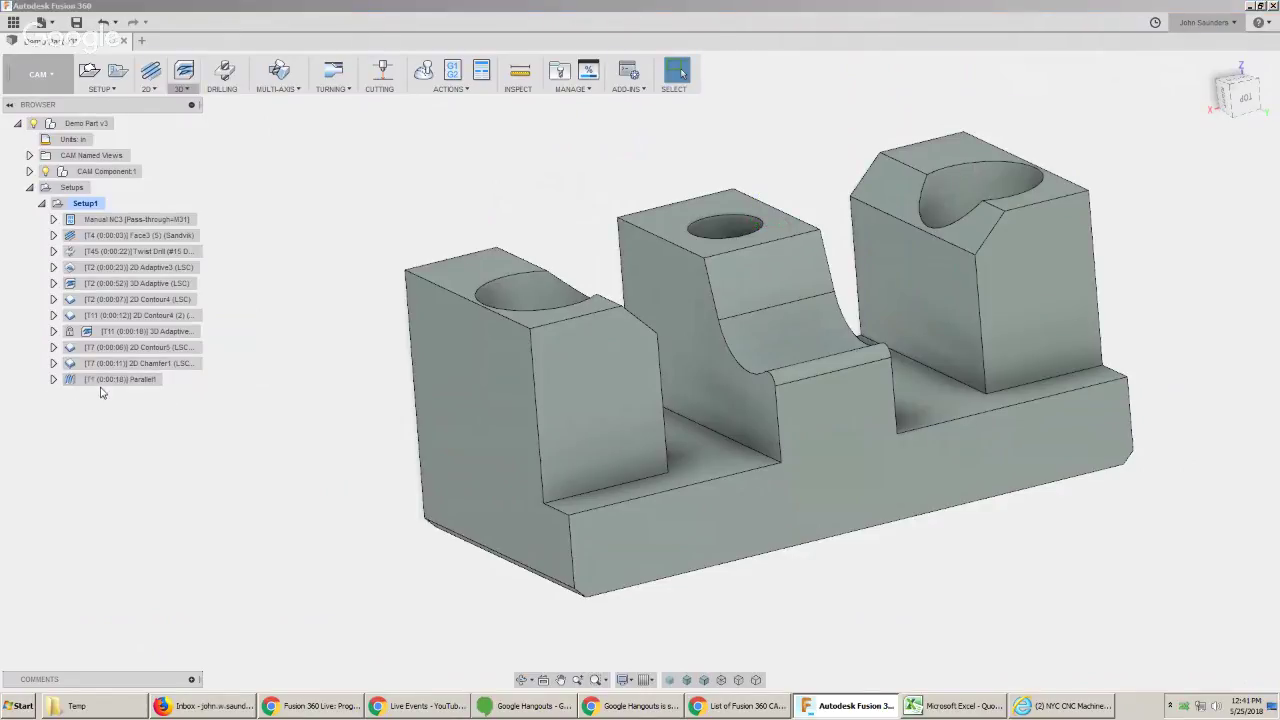
# Create a derived 3D Contour operation from the Parallel operation, keeping its 1/4 in ball end mill and selected machining boundary.
pyautogui.click(117, 381)
pyautogui.rightClick(117, 383)
pyautogui.moveTo(222, 200)
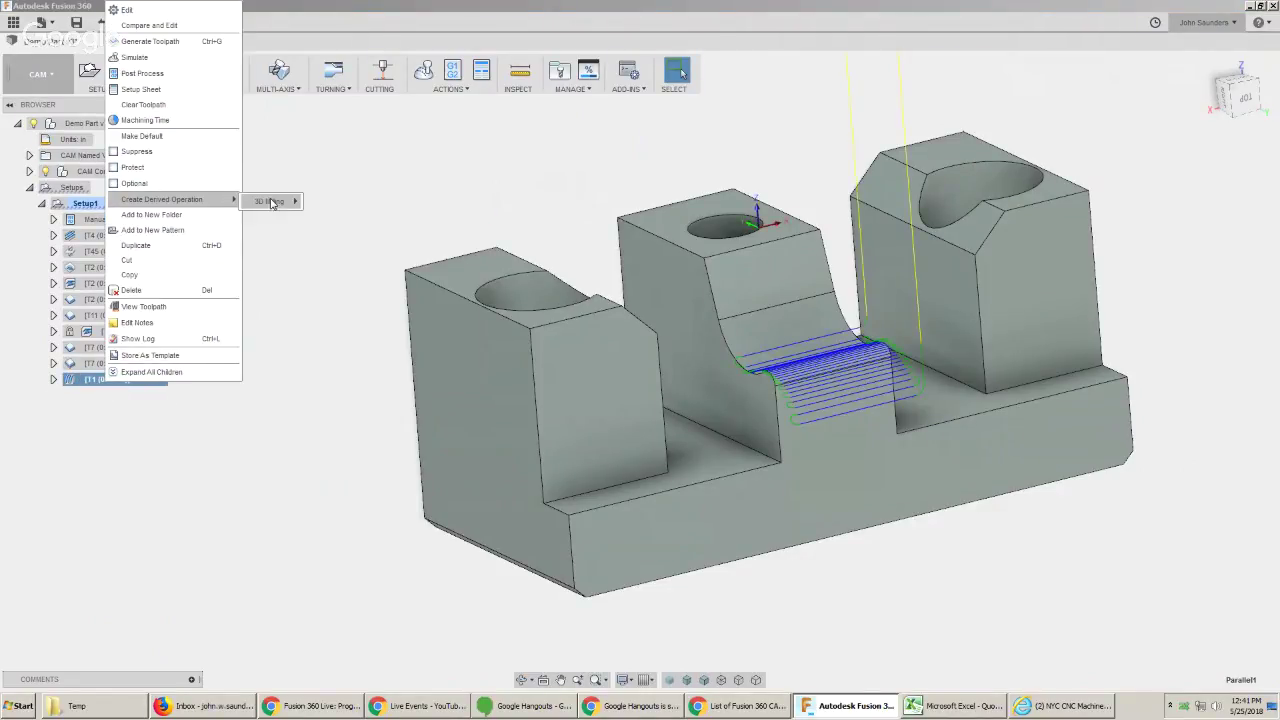
pyautogui.moveTo(275, 206)
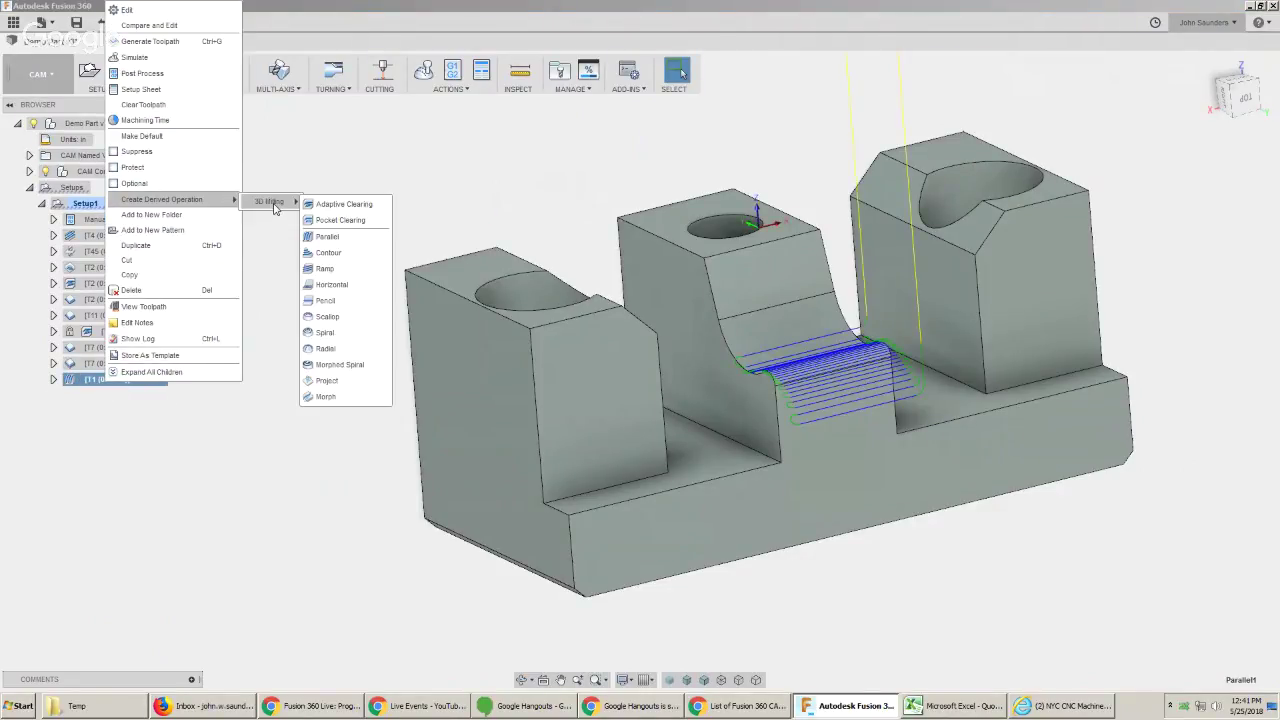
pyautogui.click(348, 257)
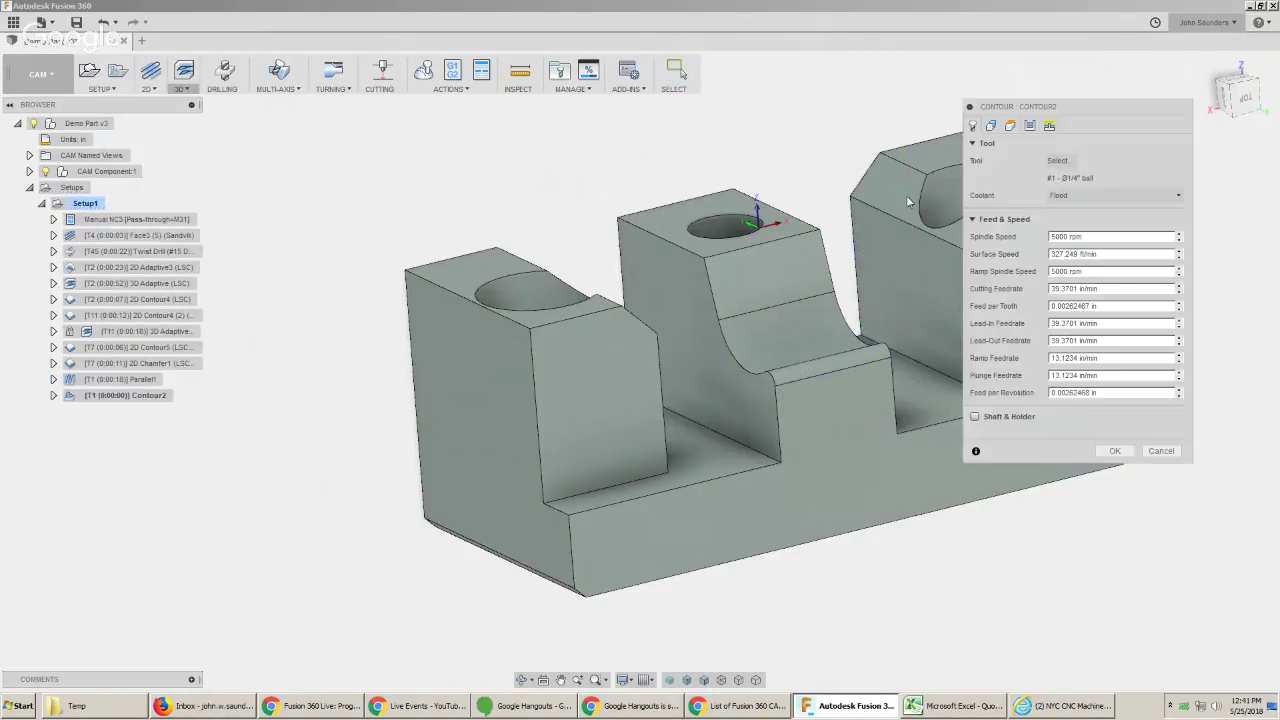
pyautogui.click(989, 126)
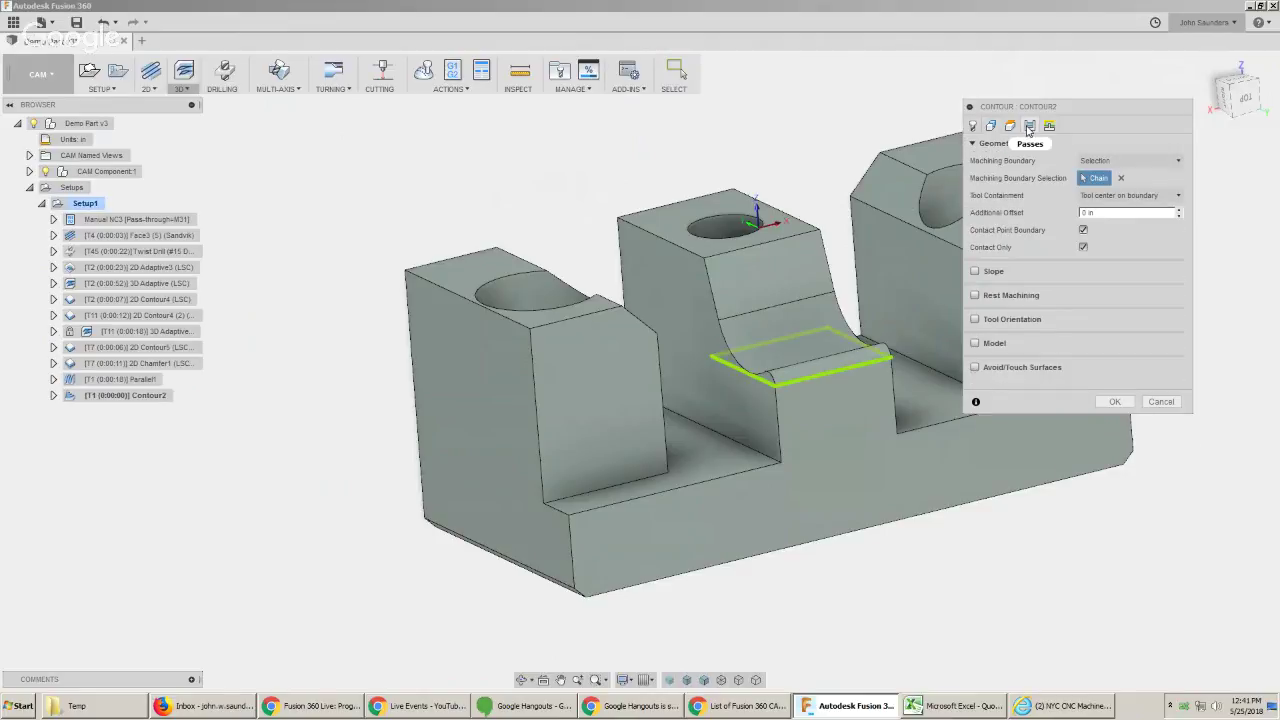
# Set the Contour's bottom height to -0.22 in from the stock top and its top height to the model top with 0 offset, then generate it.
pyautogui.click(1011, 127)
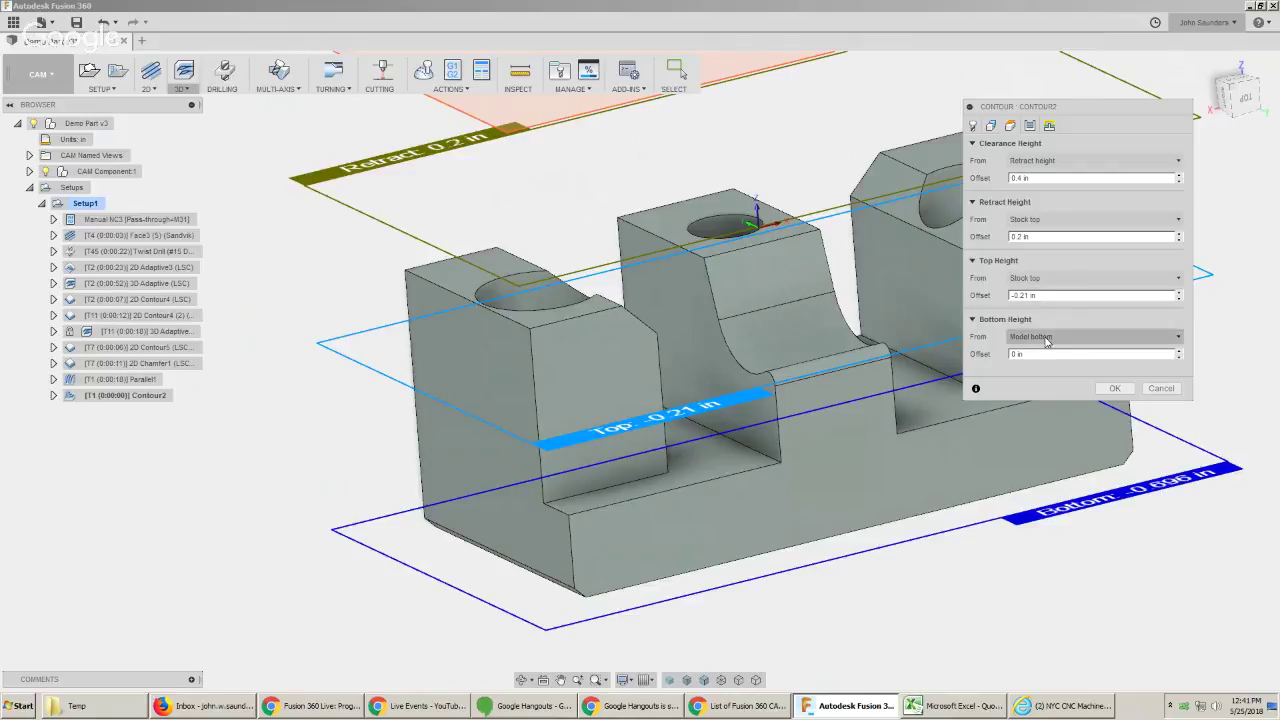
pyautogui.click(1046, 337)
pyautogui.click(1061, 427)
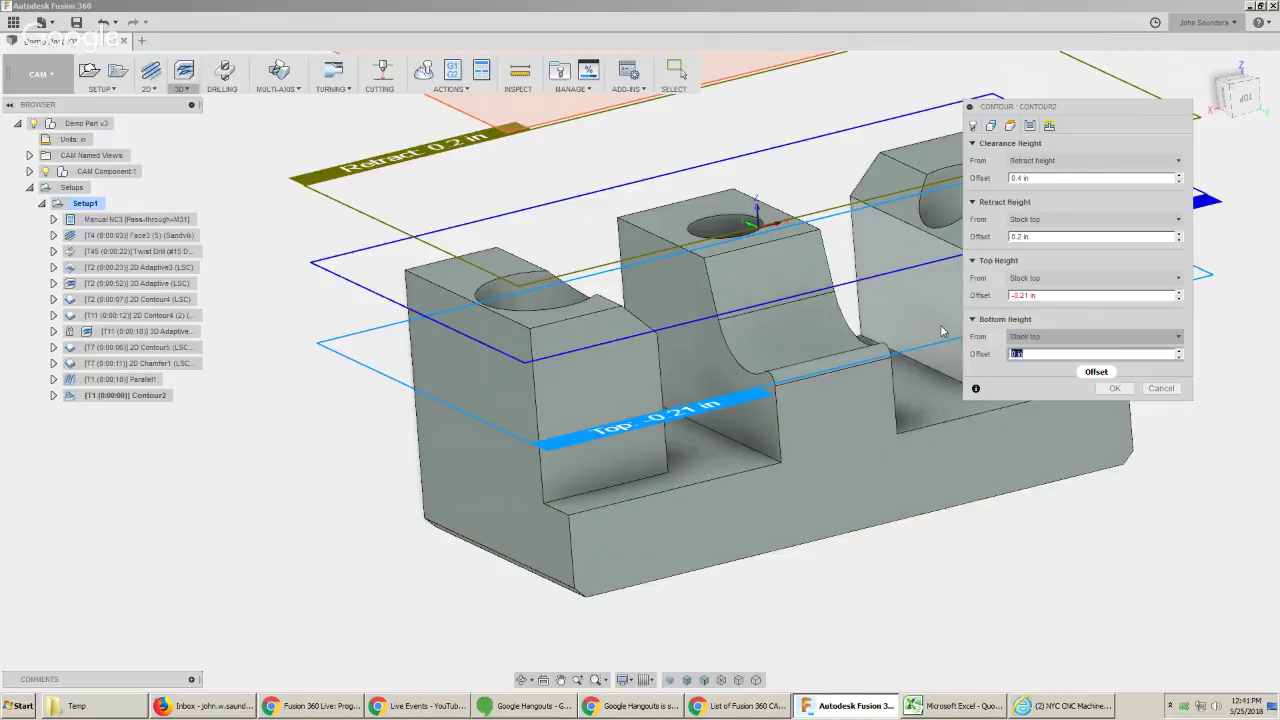
pyautogui.click(1058, 279)
pyautogui.click(1052, 313)
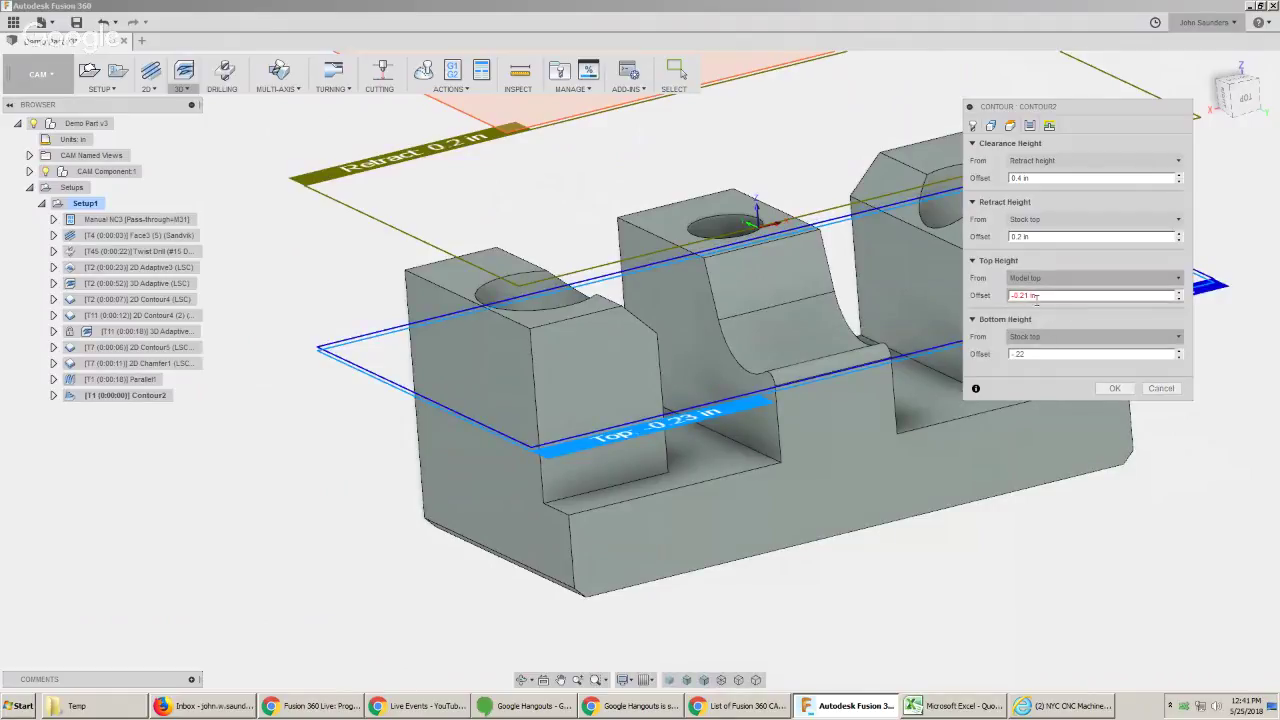
pyautogui.moveTo(1042, 295); pyautogui.dragTo(1002, 295)
pyautogui.write('0')
pyautogui.click(1122, 390)
pyautogui.click(1115, 389)
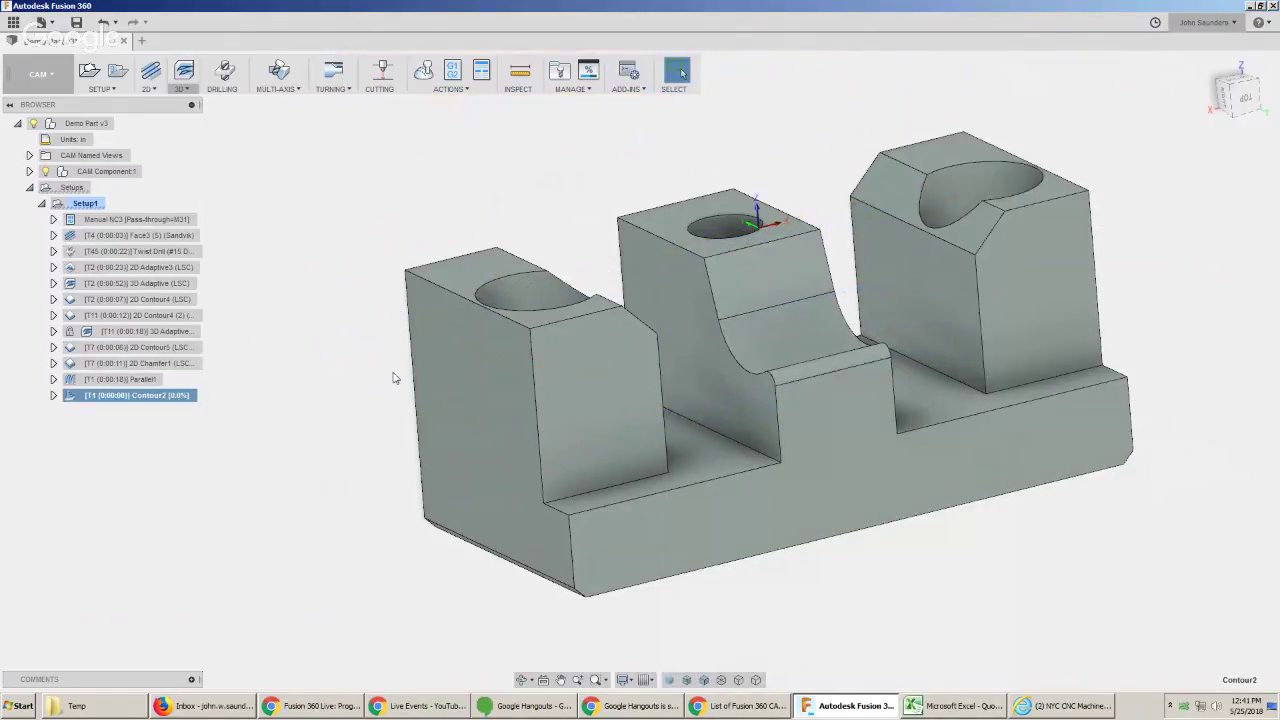
# Examine the Contour toolpath's passes and ramp moves on the middle post's curved surface from several angles.
pyautogui.keyDown('shift'); pyautogui.moveTo(456, 355); pyautogui.dragTo(406, 329, button='middle'); pyautogui.keyUp('shift')
pyautogui.click(1237, 94)
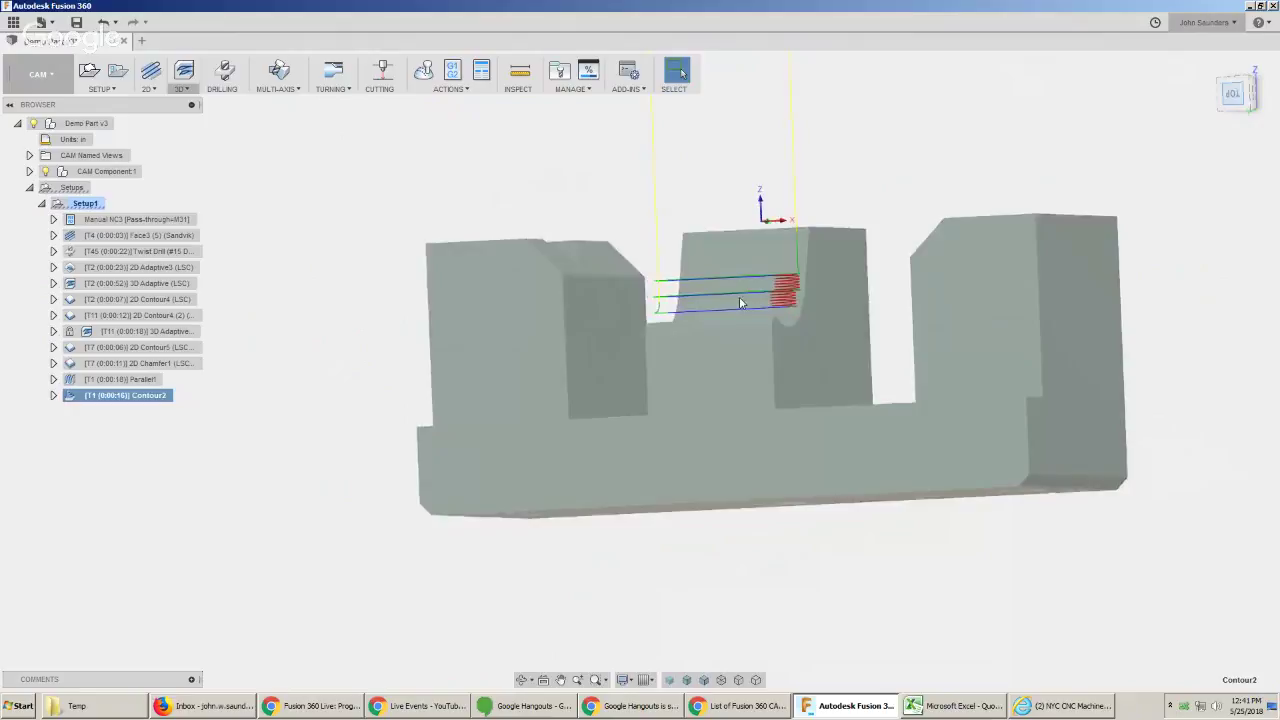
pyautogui.keyDown('shift'); pyautogui.moveTo(783, 304); pyautogui.dragTo(814, 343, button='middle'); pyautogui.keyUp('shift')
pyautogui.scroll(3, 814, 343)
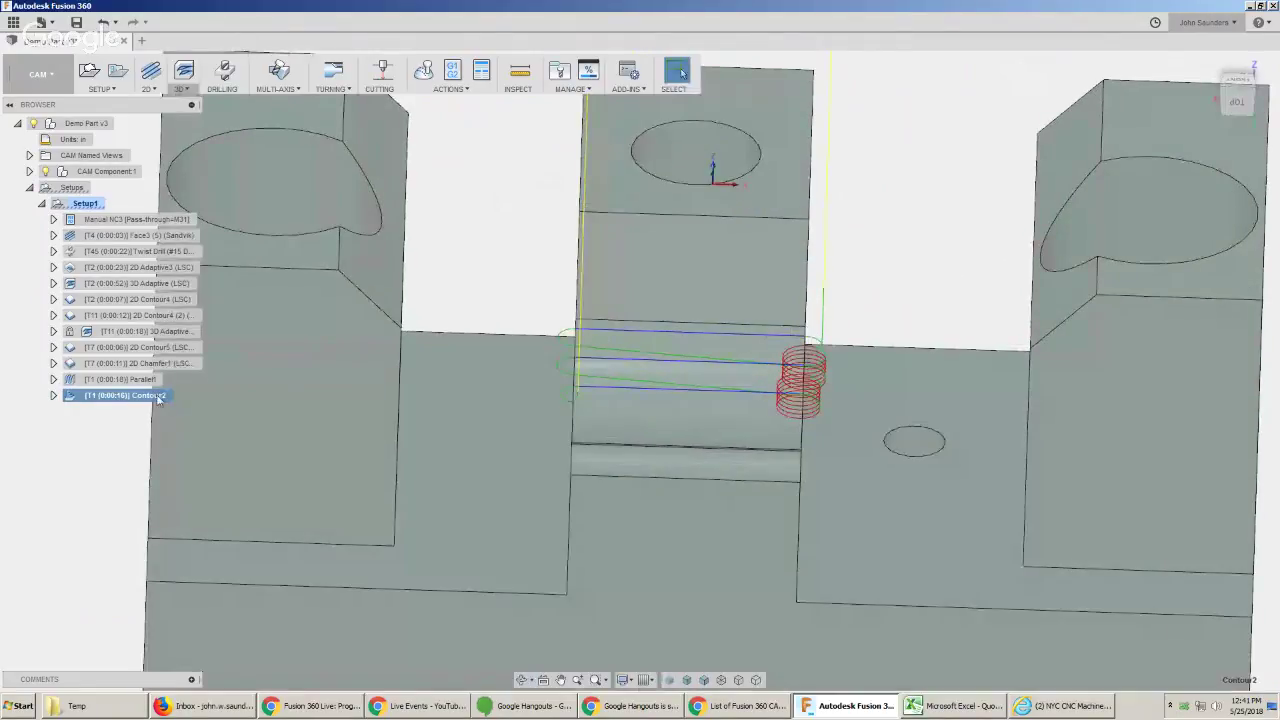
pyautogui.keyDown('shift'); pyautogui.moveTo(672, 402); pyautogui.dragTo(637, 386, button='middle'); pyautogui.keyUp('shift')
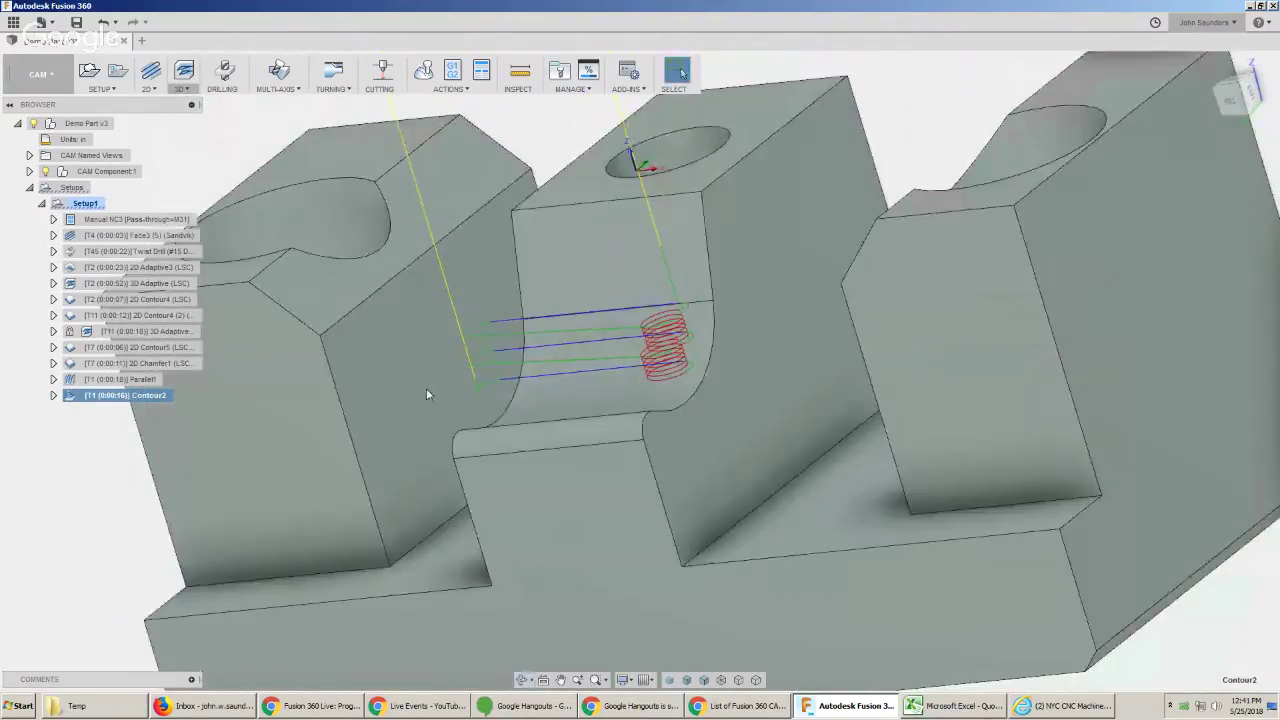
pyautogui.scroll(-2, 428, 390)
pyautogui.keyDown('shift'); pyautogui.moveTo(298, 394); pyautogui.dragTo(166, 391, button='middle'); pyautogui.keyUp('shift')
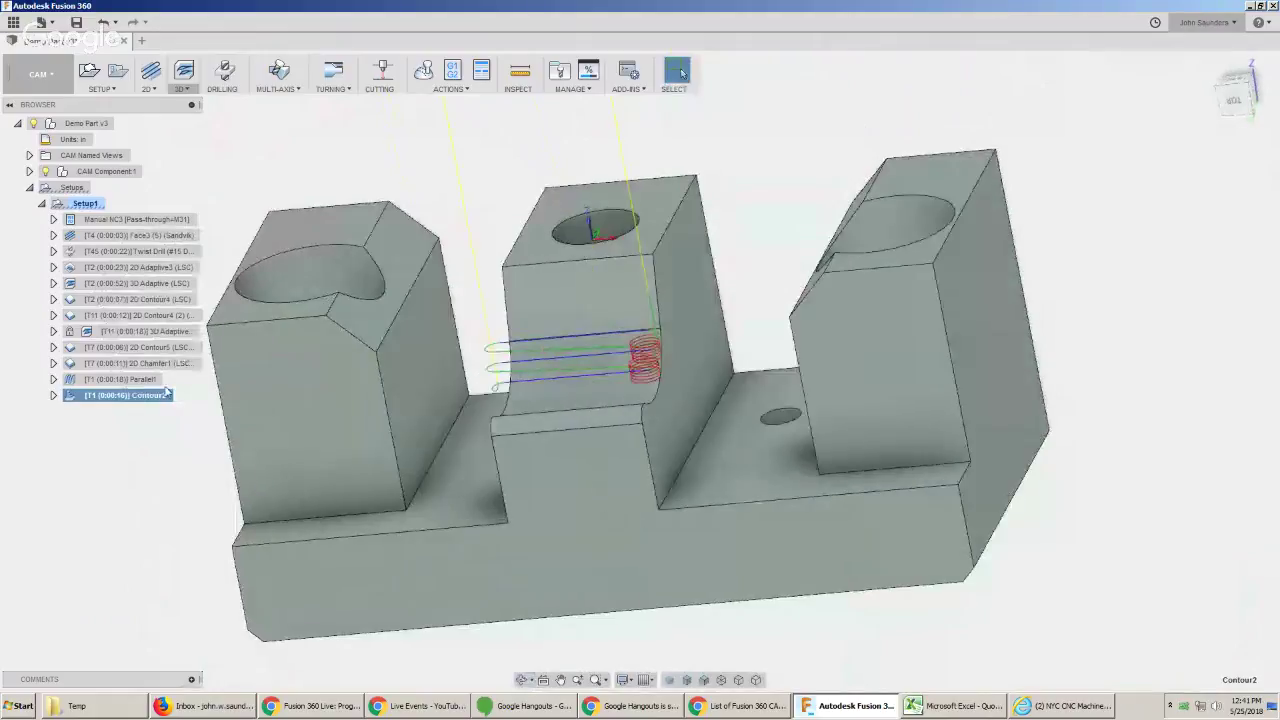
# Change the Contour operation's ramp type to Plunge and regenerate the toolpath.
pyautogui.rightClick(110, 396)
pyautogui.click(137, 20)
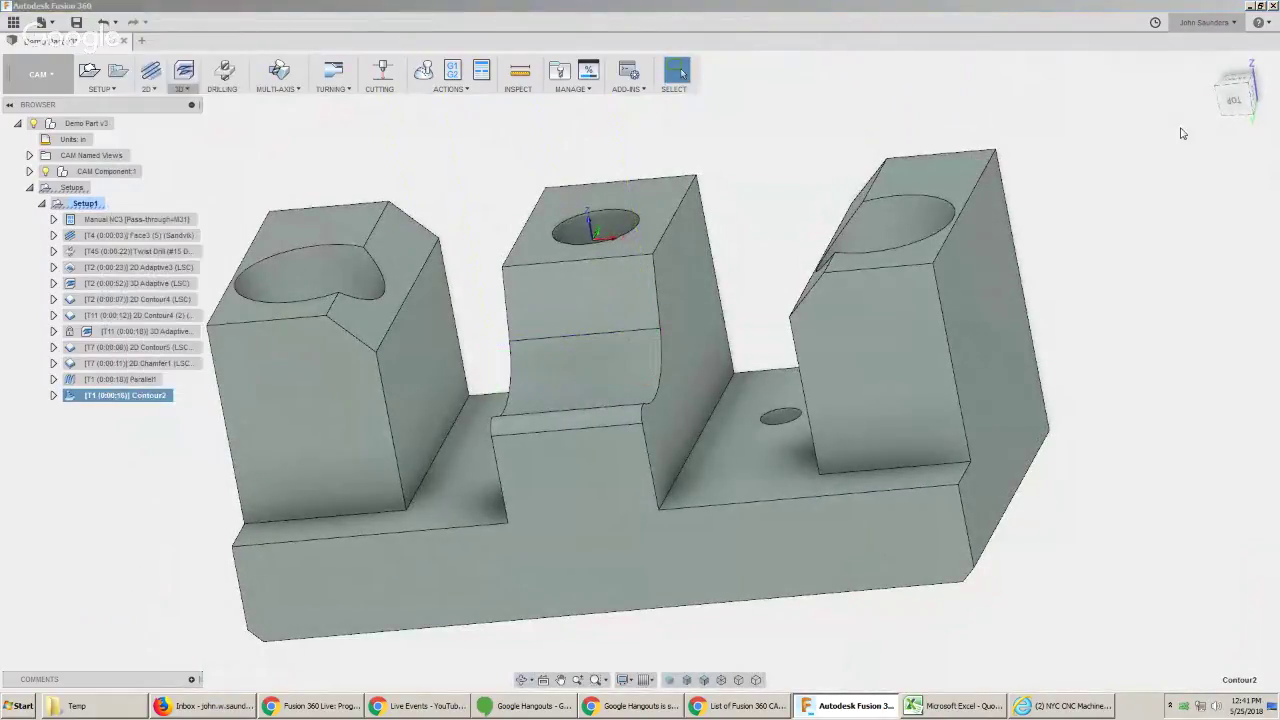
pyautogui.click(1049, 125)
pyautogui.click(1120, 416)
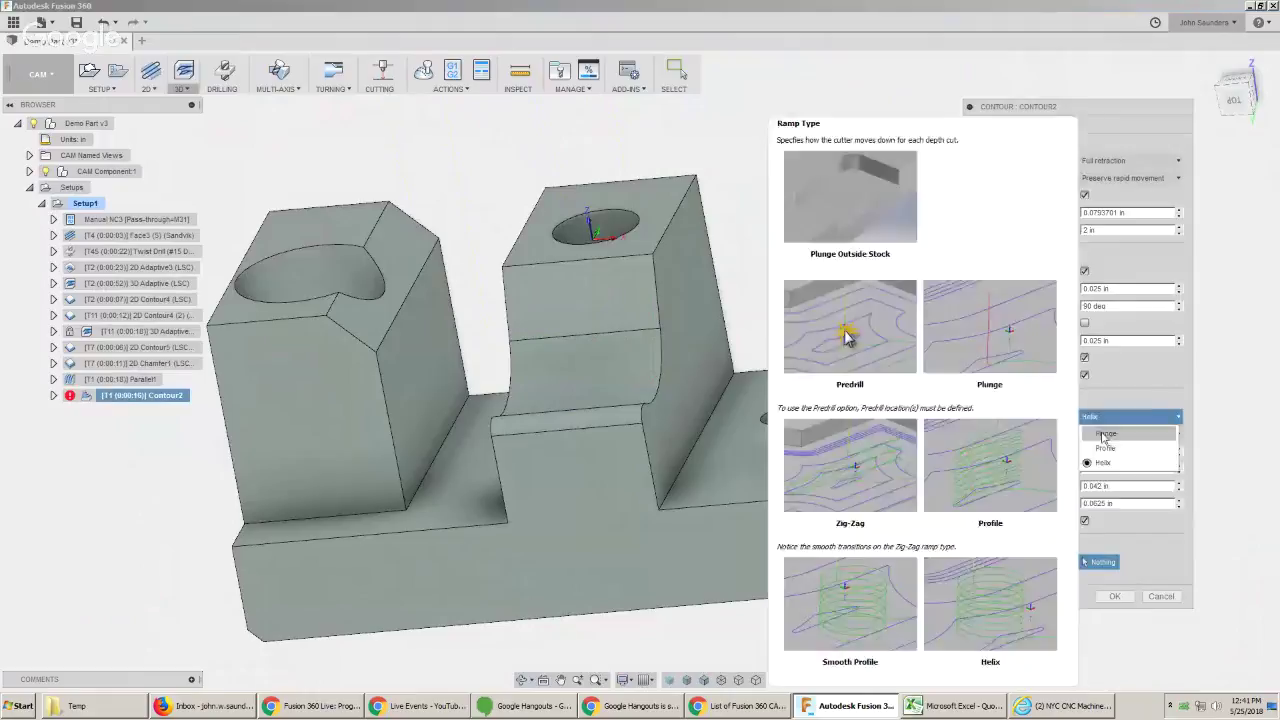
pyautogui.click(1098, 428)
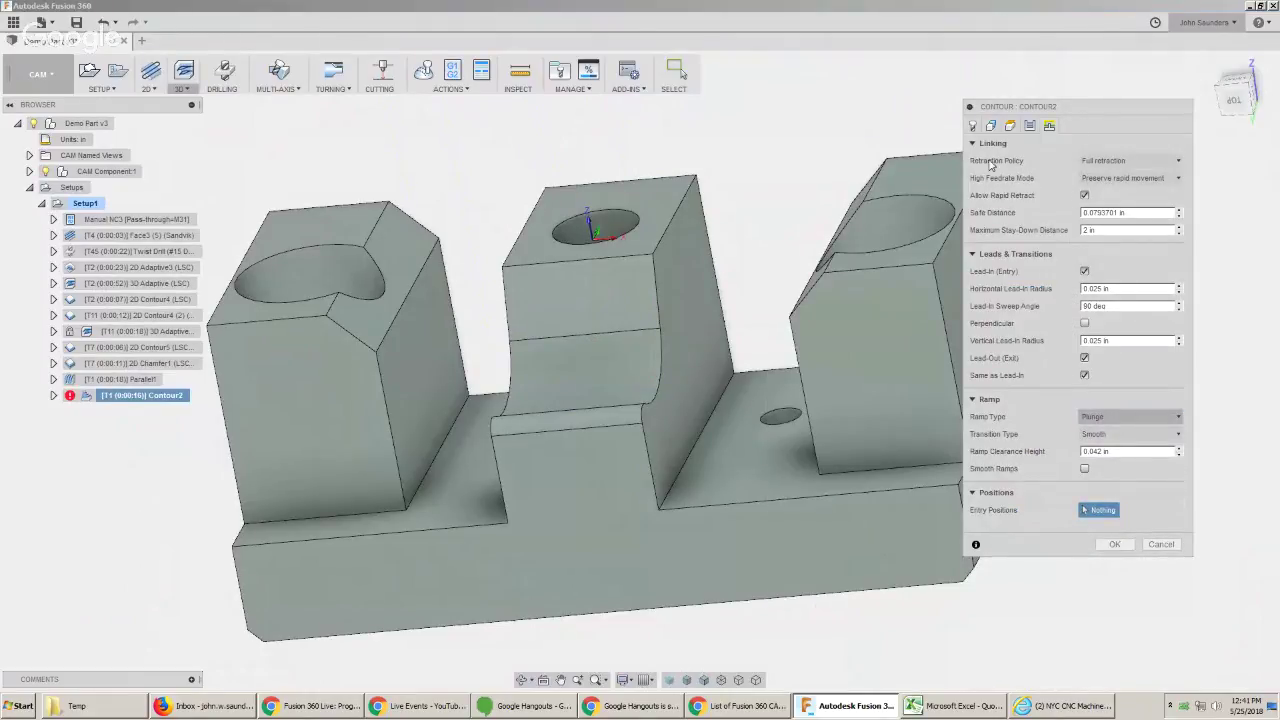
pyautogui.click(973, 125)
pyautogui.click(991, 126)
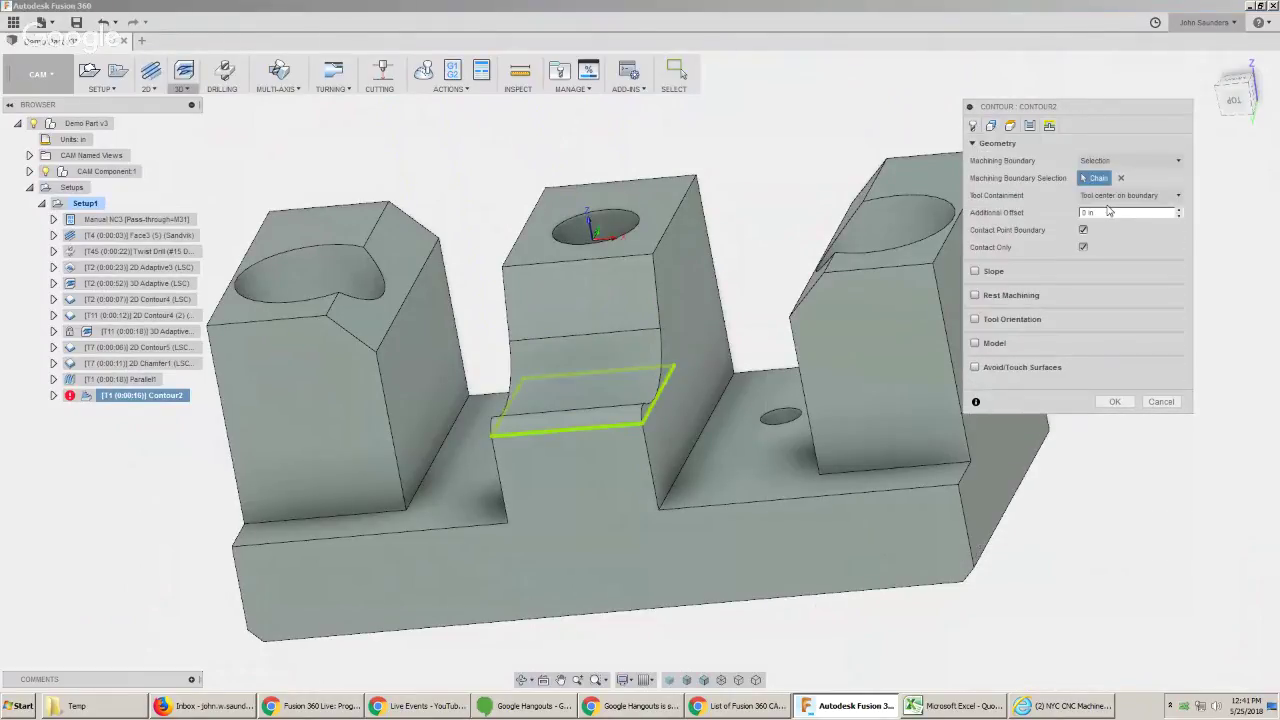
pyautogui.click(1113, 402)
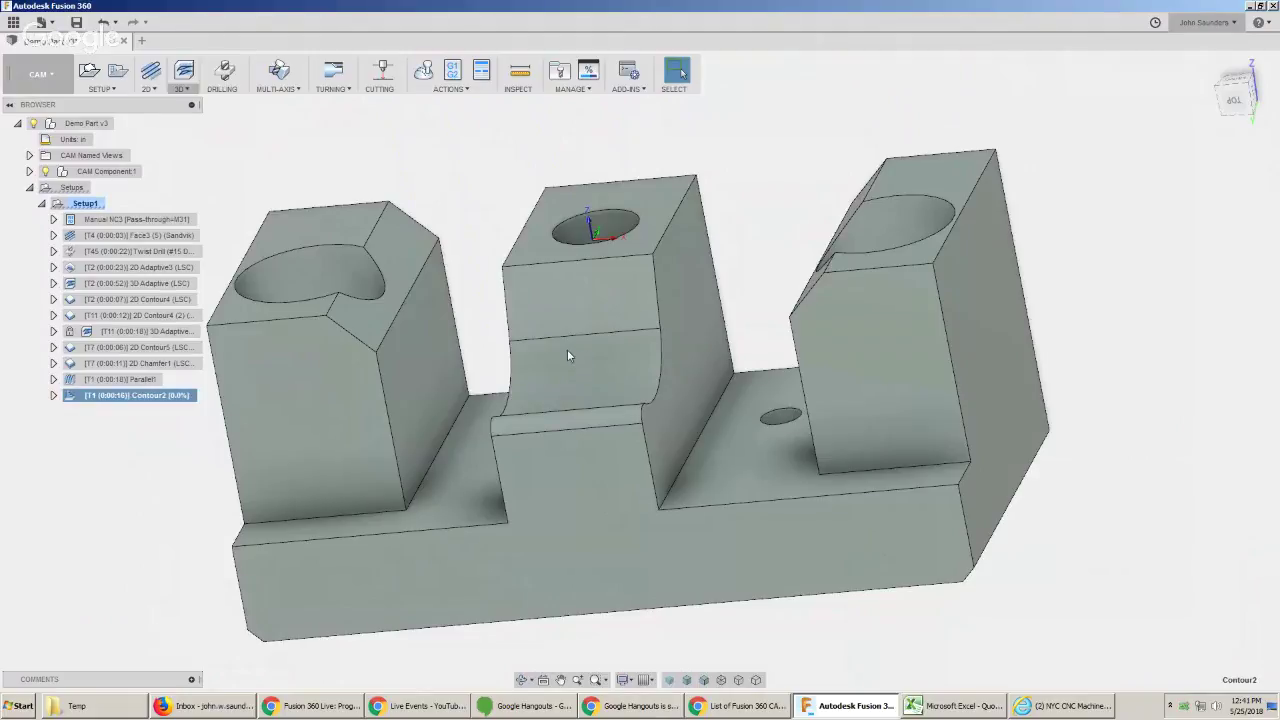
# Set the Contour operation's maximum stepdown to 0.005 in, regenerate it, and check the passes from another side.
pyautogui.keyDown('shift'); pyautogui.moveTo(565, 322); pyautogui.dragTo(645, 300, button='middle'); pyautogui.keyUp('shift')
pyautogui.rightClick(147, 395)
pyautogui.click(194, 38)
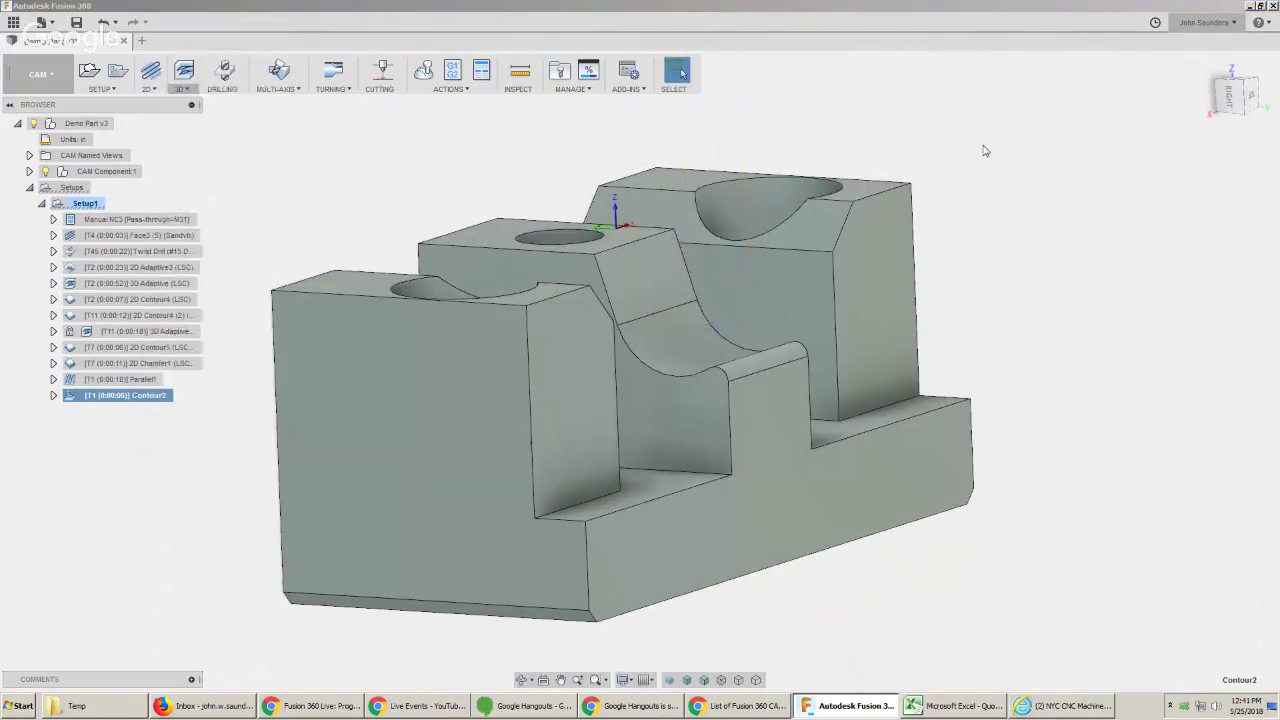
pyautogui.click(1077, 265)
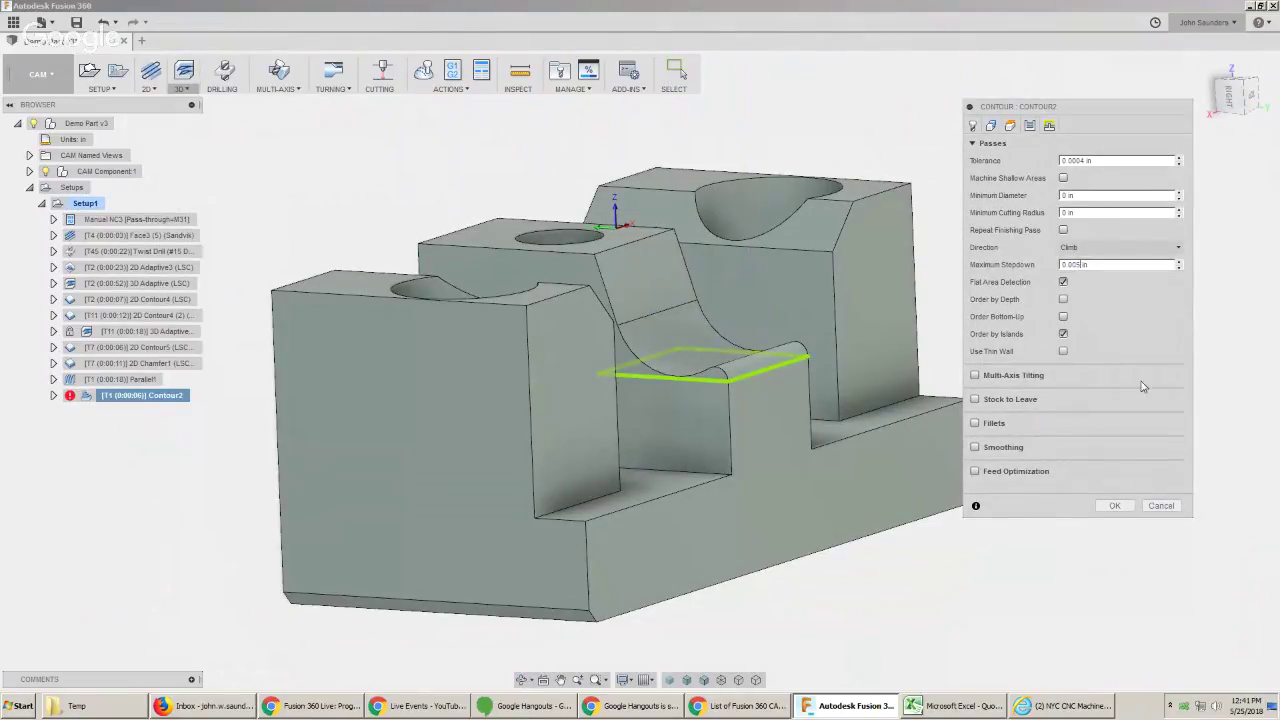
pyautogui.click(1114, 505)
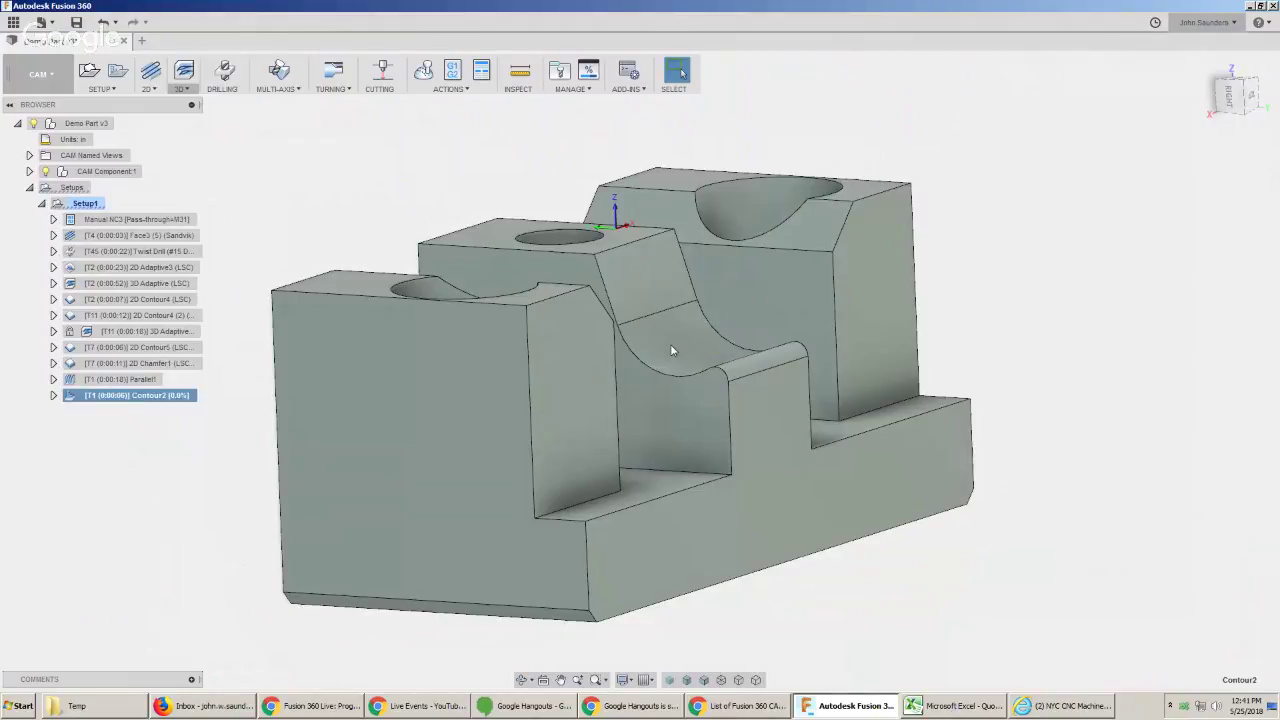
pyautogui.keyDown('shift'); pyautogui.moveTo(688, 332); pyautogui.dragTo(508, 303, button='middle'); pyautogui.keyUp('shift')
pyautogui.keyDown('shift'); pyautogui.moveTo(623, 395); pyautogui.dragTo(600, 277, button='middle'); pyautogui.keyUp('shift')
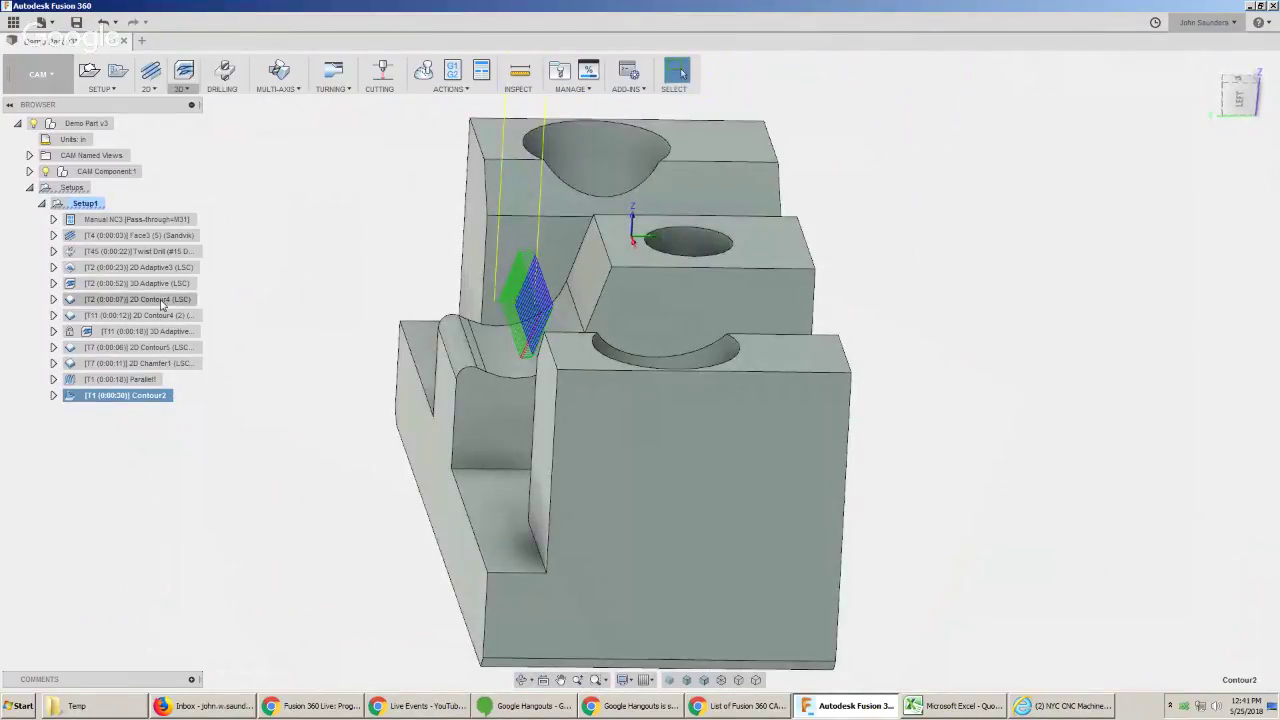
# Simulate all operations from the face milling through the Contour with Tail toolpath mode and opaque stock, running straight to the end.
pyautogui.click(118, 235)
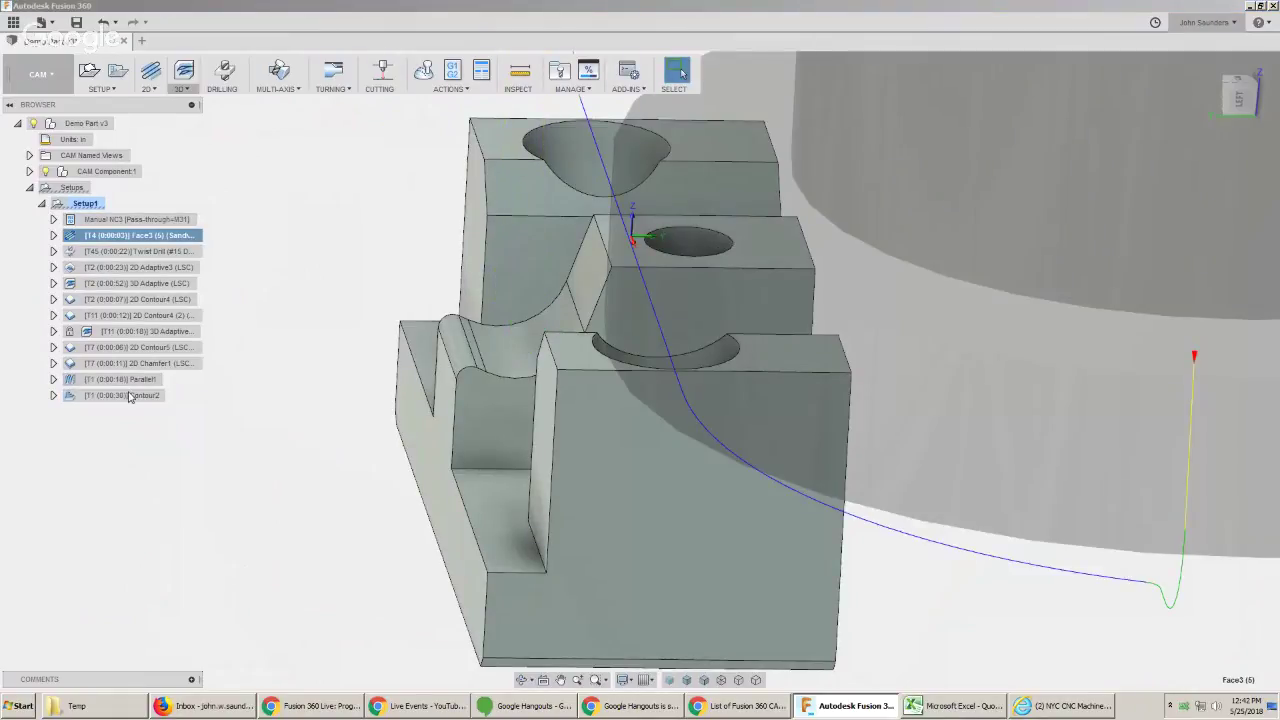
pyautogui.keyDown('shift'); pyautogui.click(129, 395); pyautogui.keyUp('shift')
pyautogui.click(423, 70)
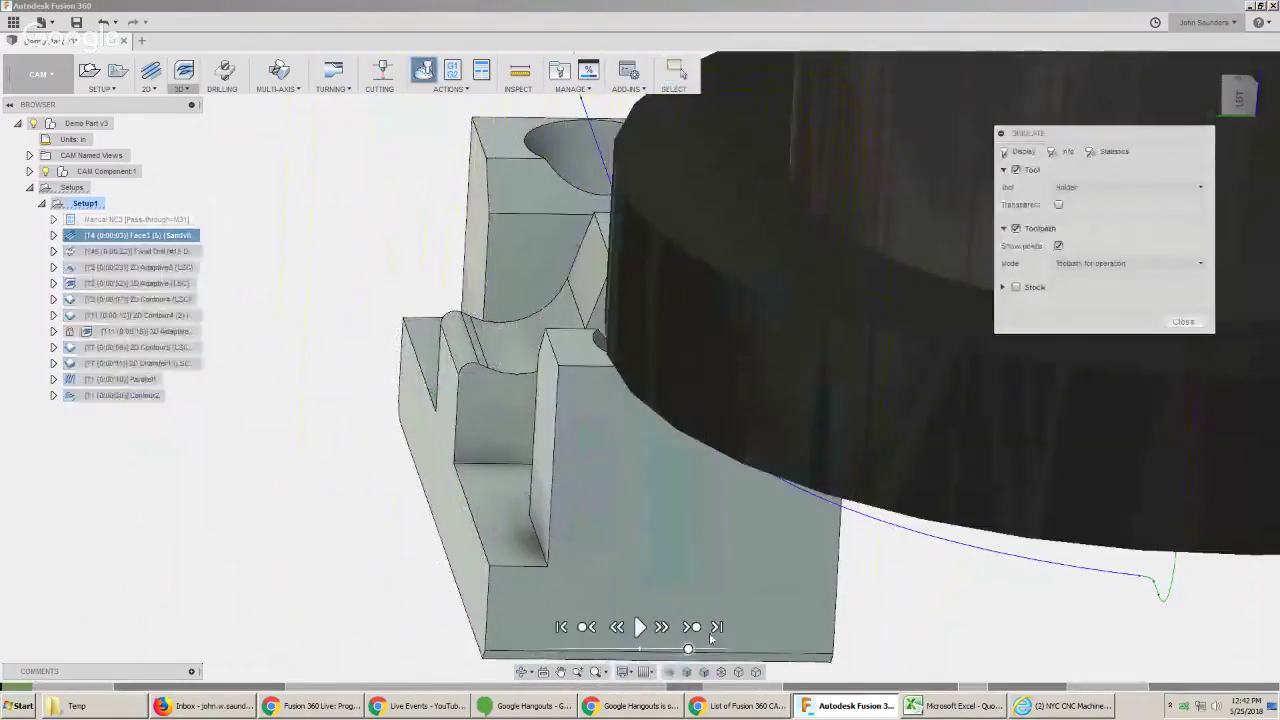
pyautogui.click(1076, 263)
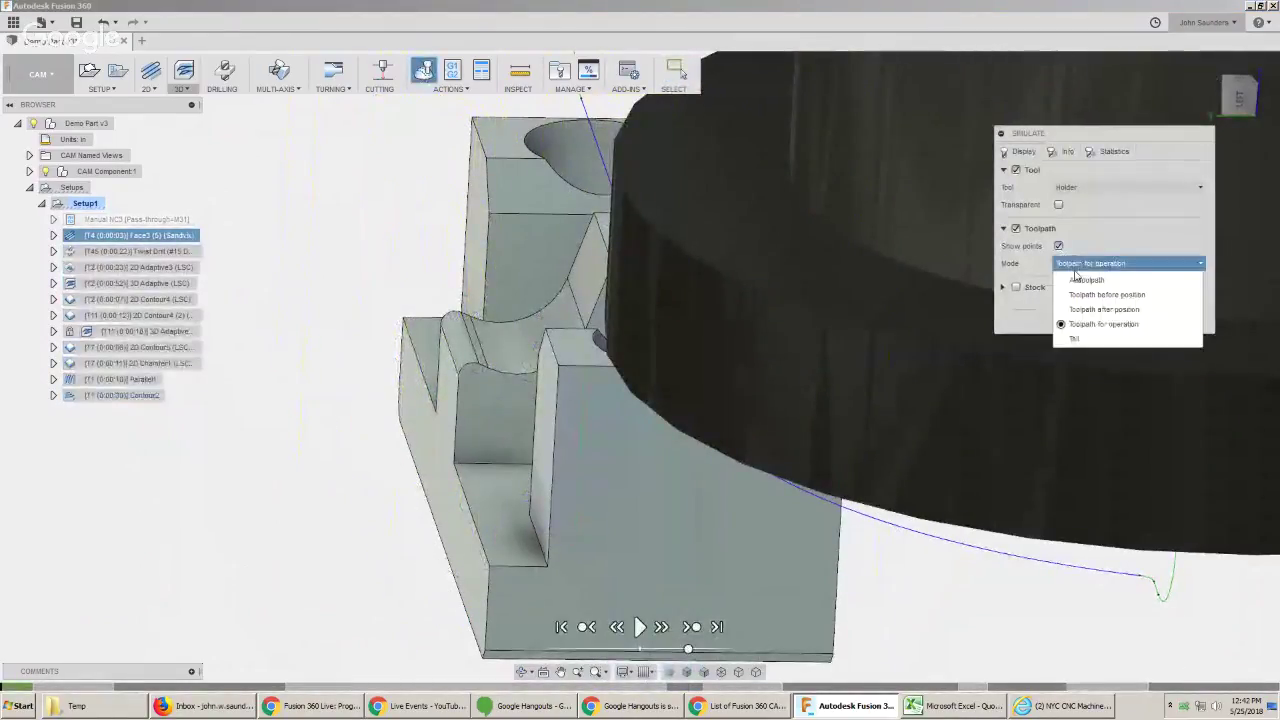
pyautogui.click(1074, 338)
pyautogui.click(1016, 287)
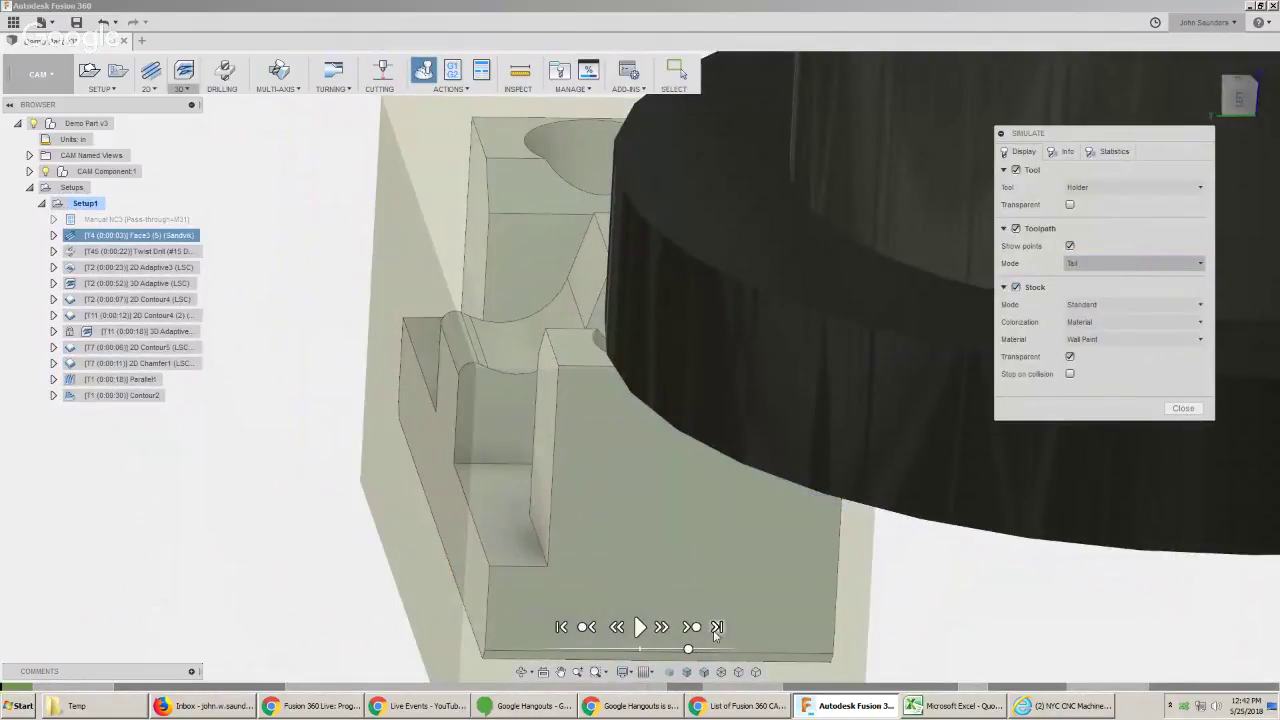
pyautogui.click(1070, 356)
pyautogui.click(716, 627)
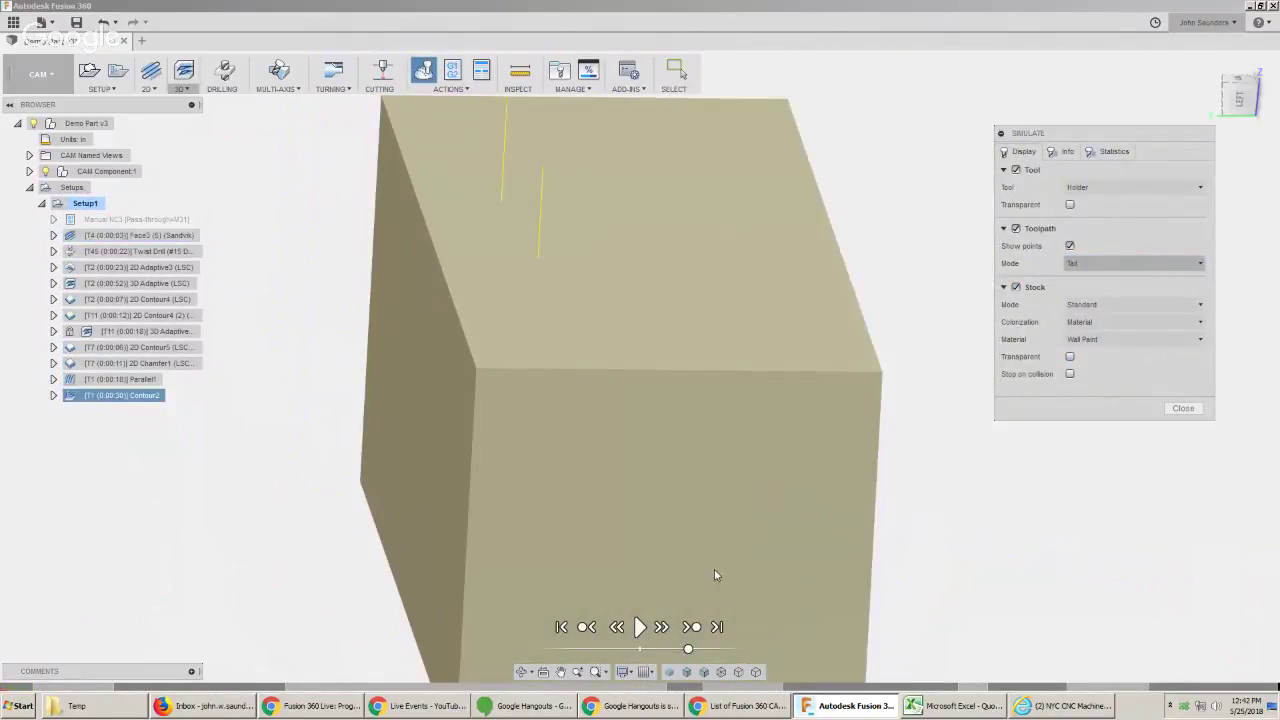
# Inspect the simulated stock and the Contour passes around the middle post's curved surface up close.
pyautogui.scroll(-3, 617, 398)
pyautogui.keyDown('shift'); pyautogui.moveTo(617, 362); pyautogui.dragTo(757, 378, button='middle'); pyautogui.keyUp('shift')
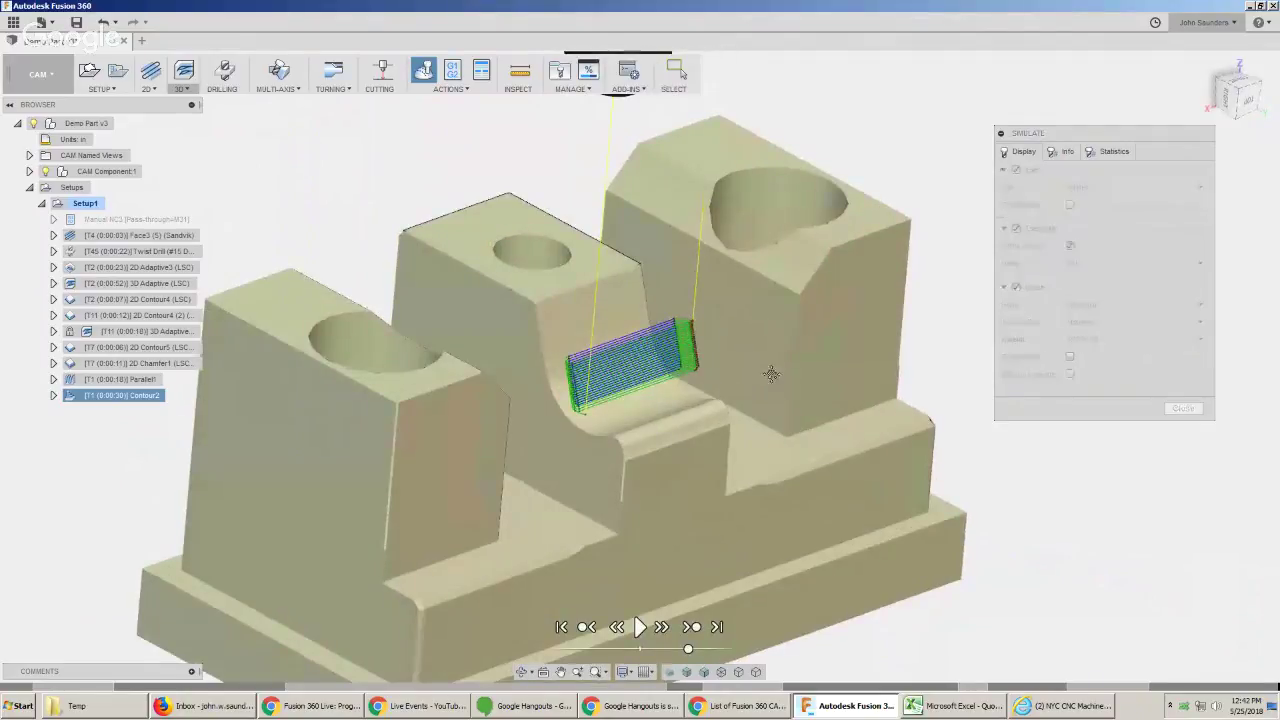
pyautogui.scroll(4, 690, 335)
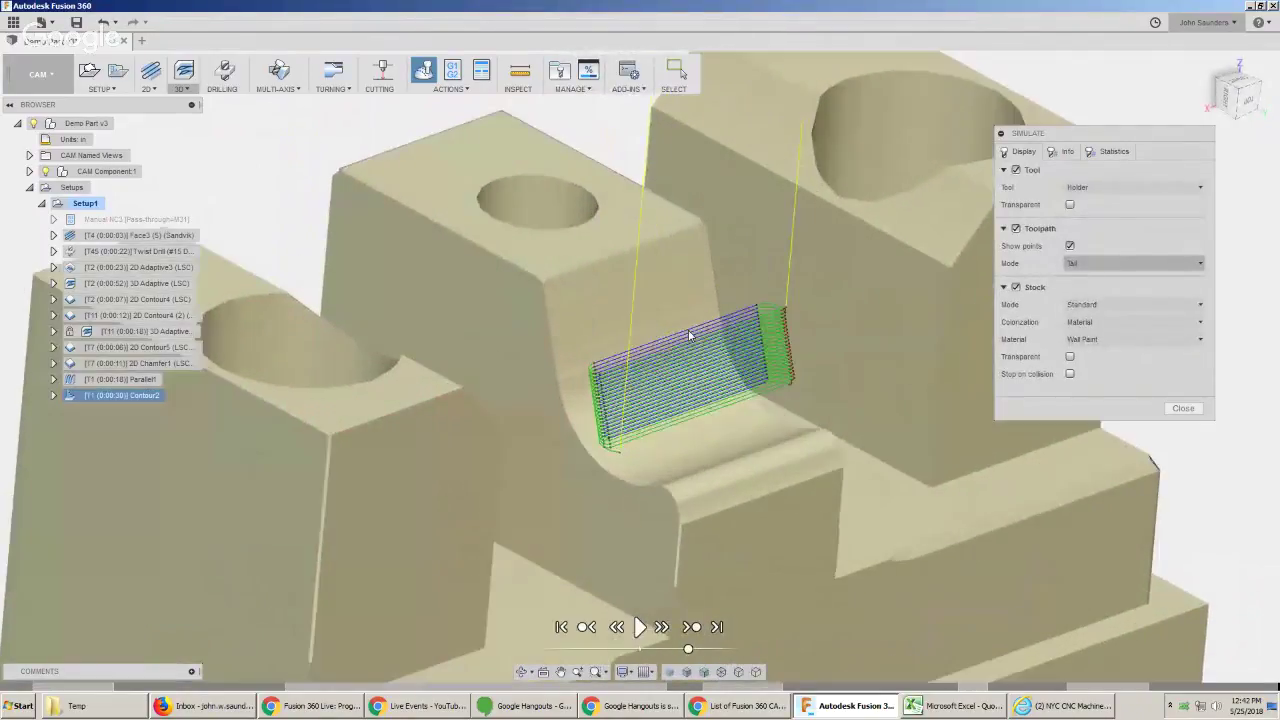
pyautogui.scroll(1, 700, 347)
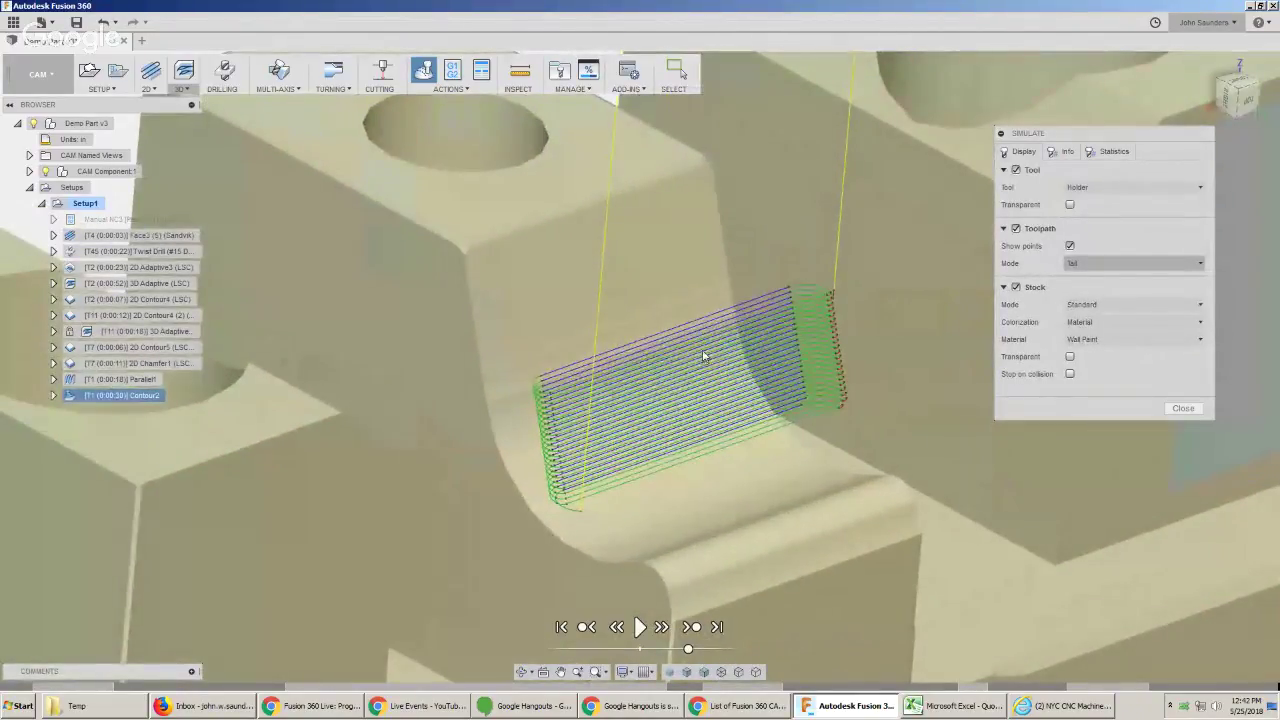
pyautogui.scroll(5, 706, 311)
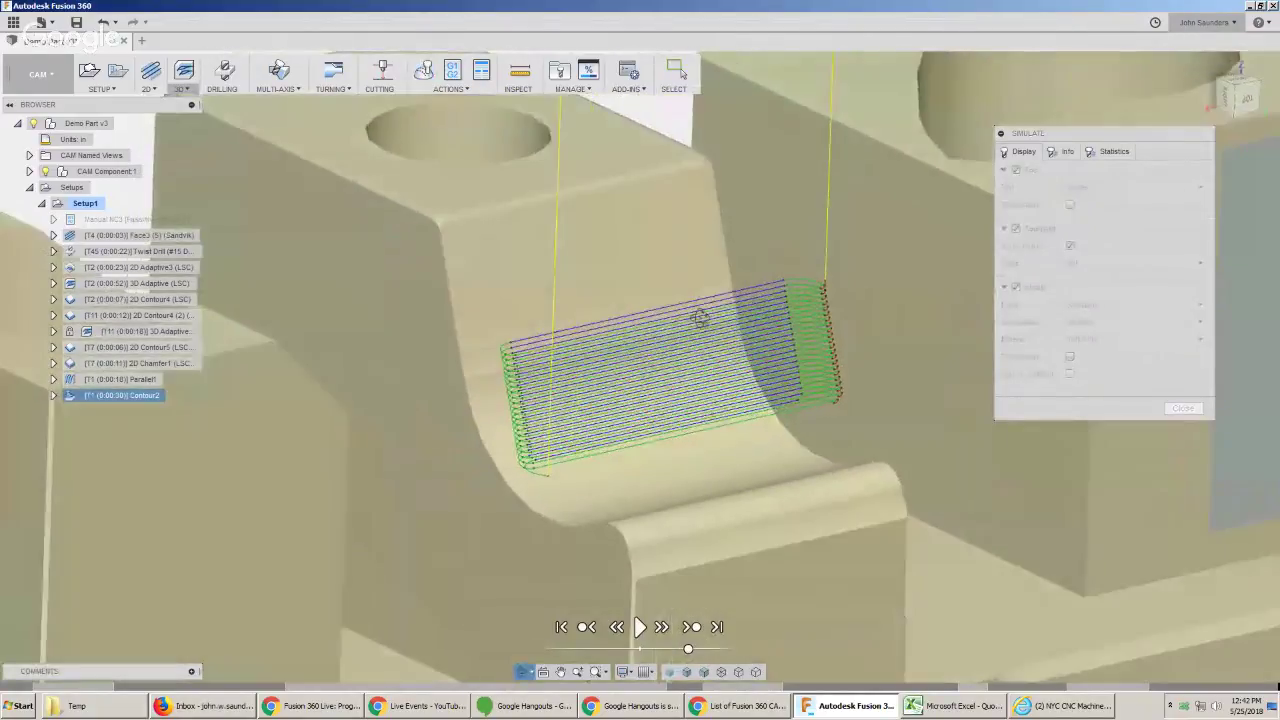
pyautogui.scroll(-8, 340, 300)
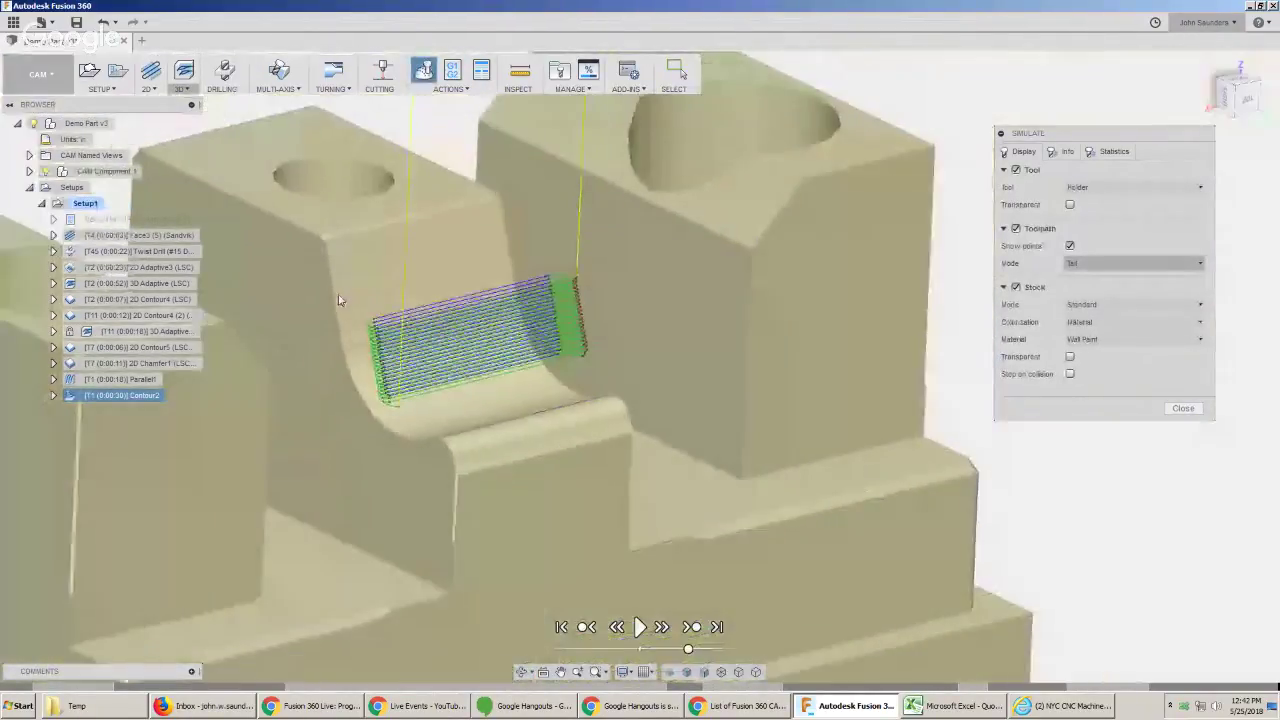
# Check the ball end mill and holder against the middle post's curved surface from several sides, and close the simulation.
pyautogui.moveTo(340, 300); pyautogui.dragTo(759, 346, button='middle')
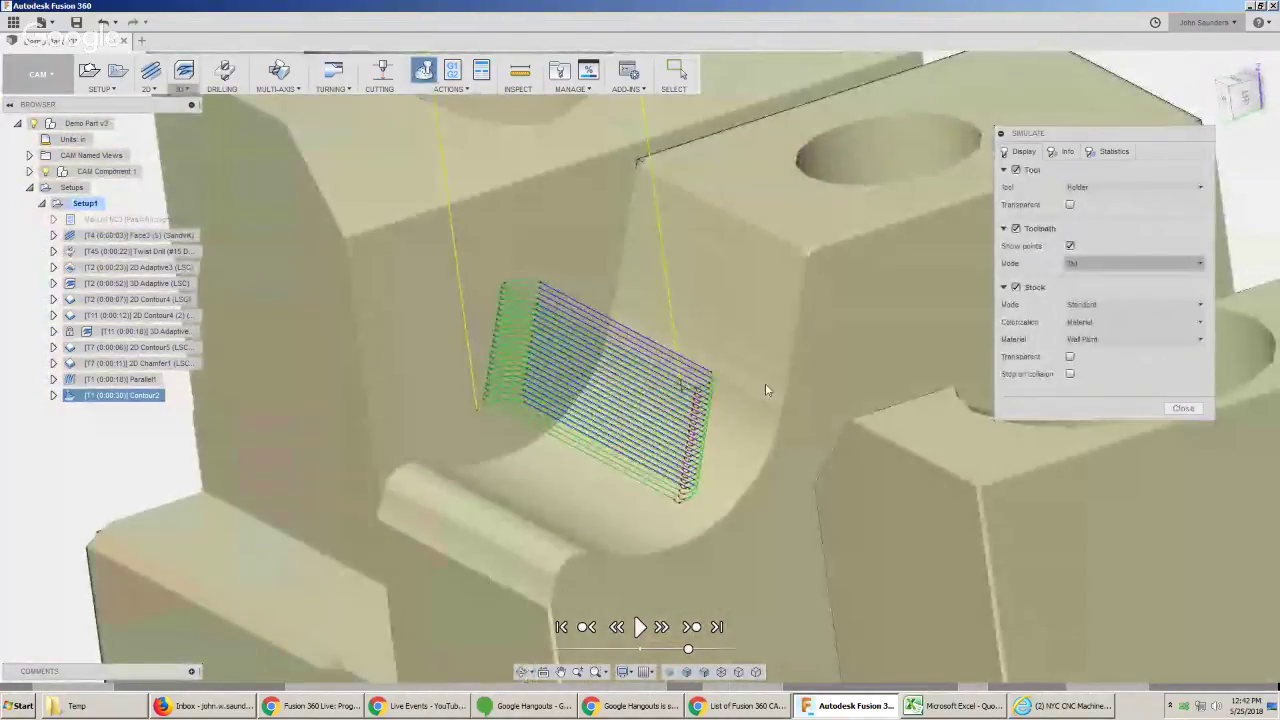
pyautogui.keyDown('shift'); pyautogui.moveTo(765, 390); pyautogui.dragTo(757, 380, button='middle'); pyautogui.keyUp('shift')
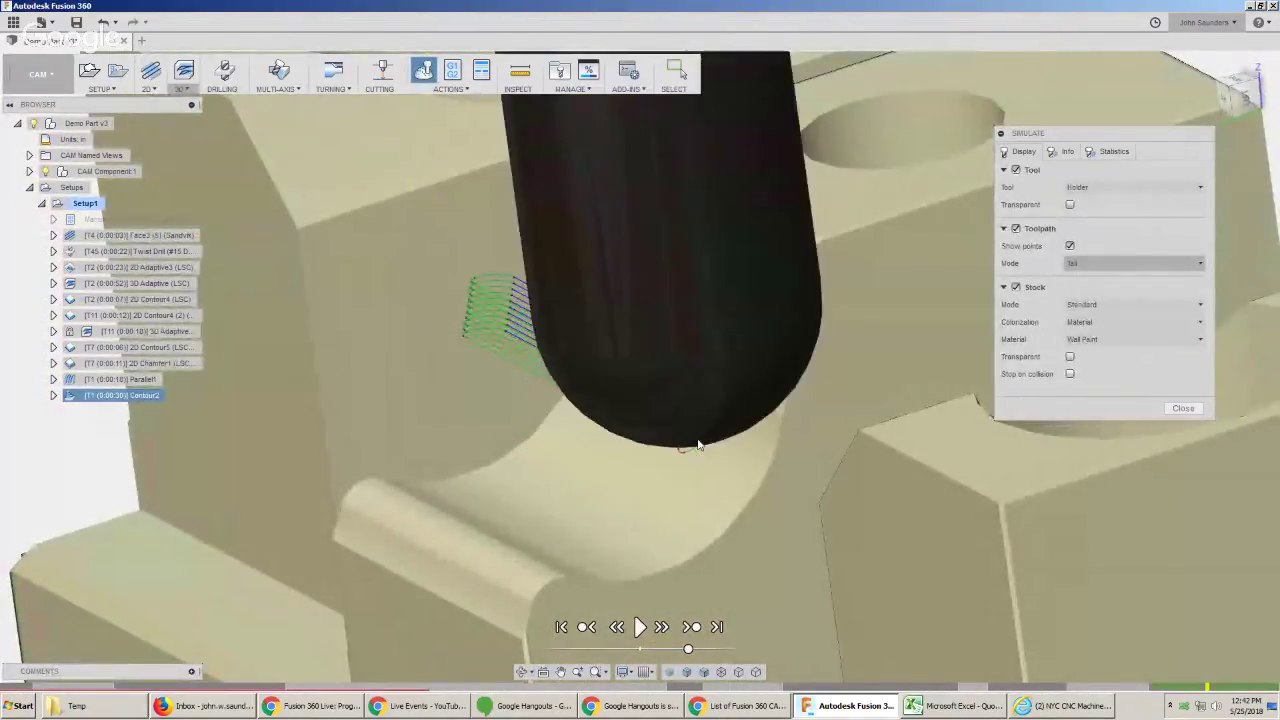
pyautogui.keyDown('shift'); pyautogui.moveTo(698, 444); pyautogui.dragTo(555, 503, button='middle'); pyautogui.keyUp('shift')
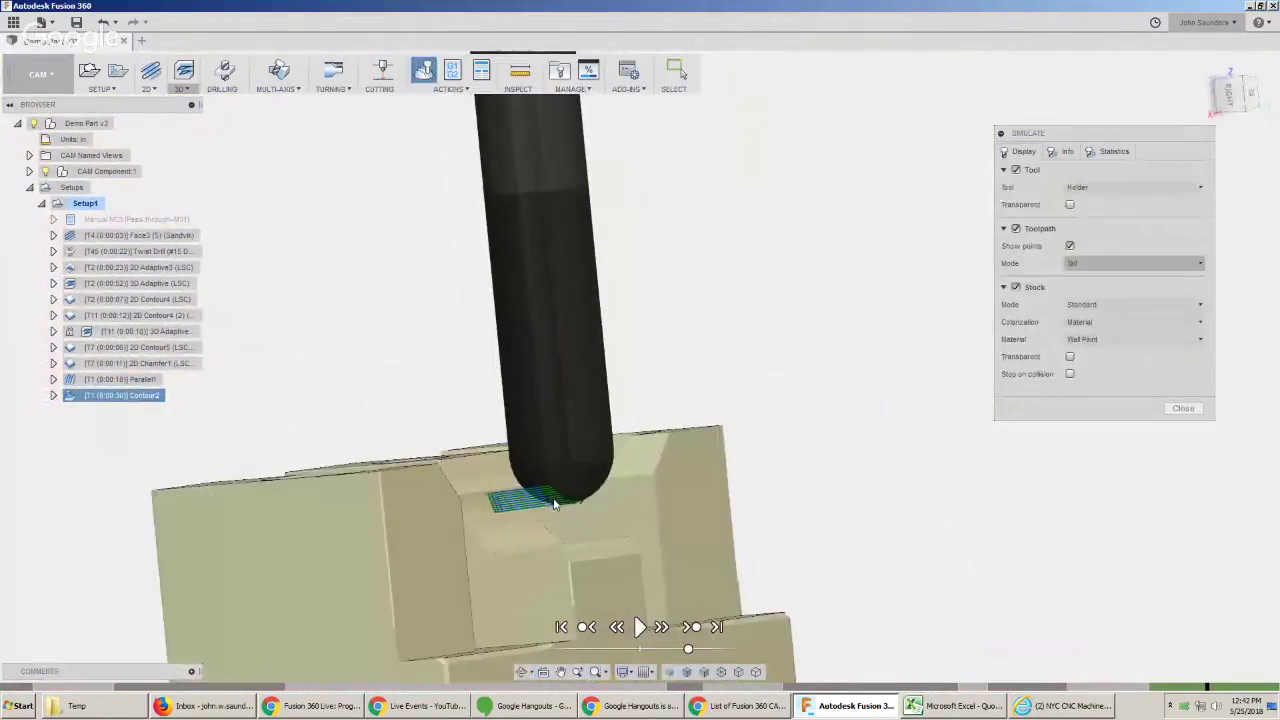
pyautogui.scroll(-3, 811, 337)
pyautogui.keyDown('shift'); pyautogui.moveTo(811, 337); pyautogui.dragTo(697, 370, button='middle'); pyautogui.keyUp('shift')
pyautogui.keyDown('shift'); pyautogui.moveTo(597, 540); pyautogui.dragTo(936, 568, button='middle'); pyautogui.keyUp('shift')
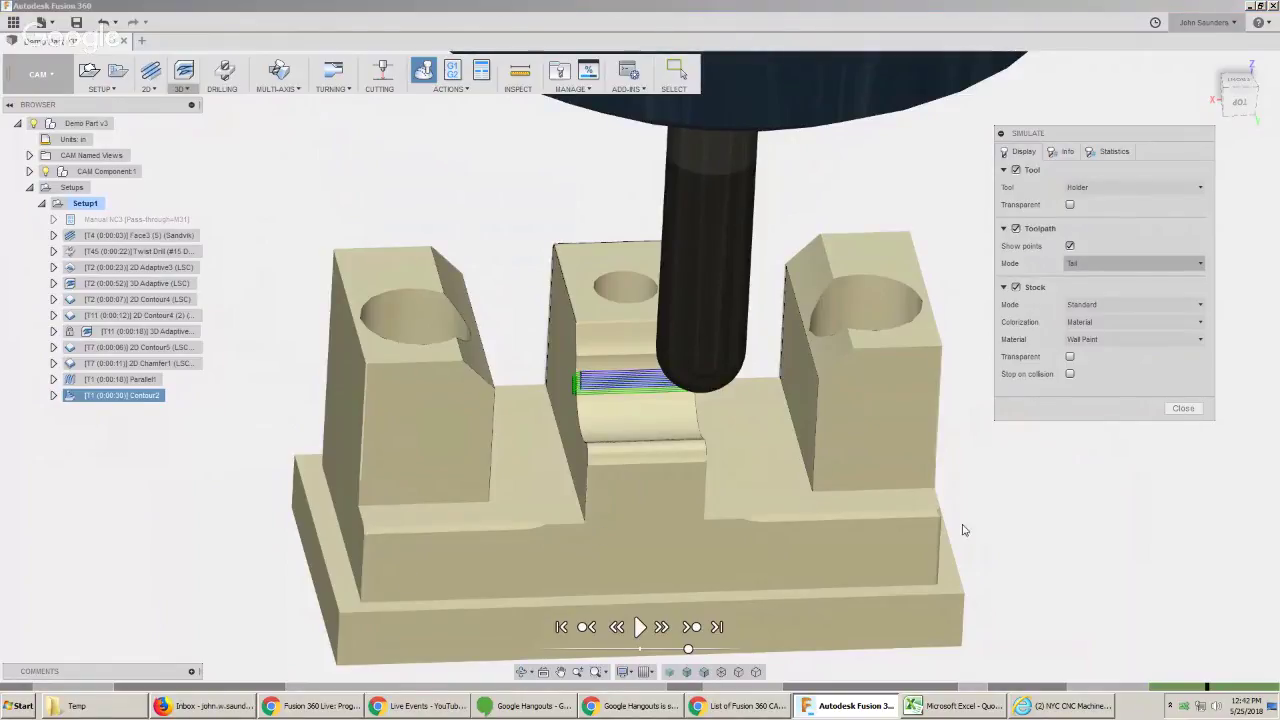
pyautogui.click(1183, 408)
pyautogui.click(268, 563)
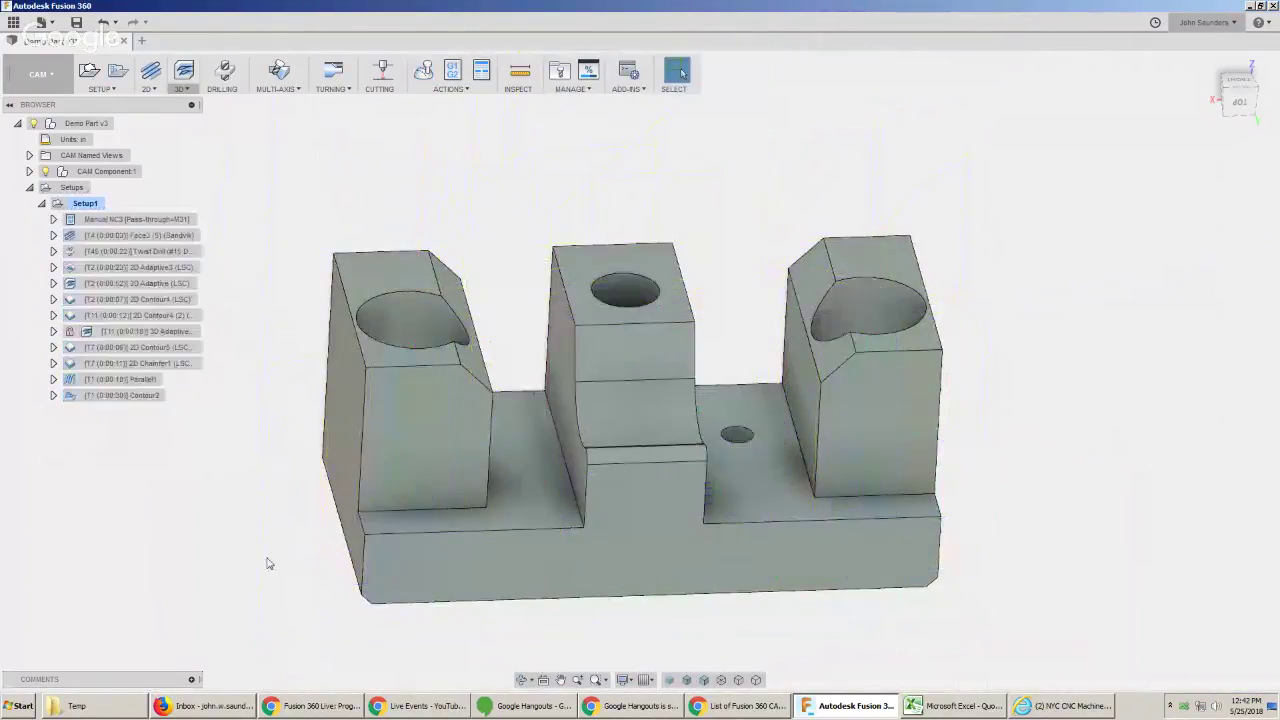
# Review the 2D Adaptive and 3D Adaptive toolpaths around the three posts and the base.
pyautogui.scroll(-2, 208, 543)
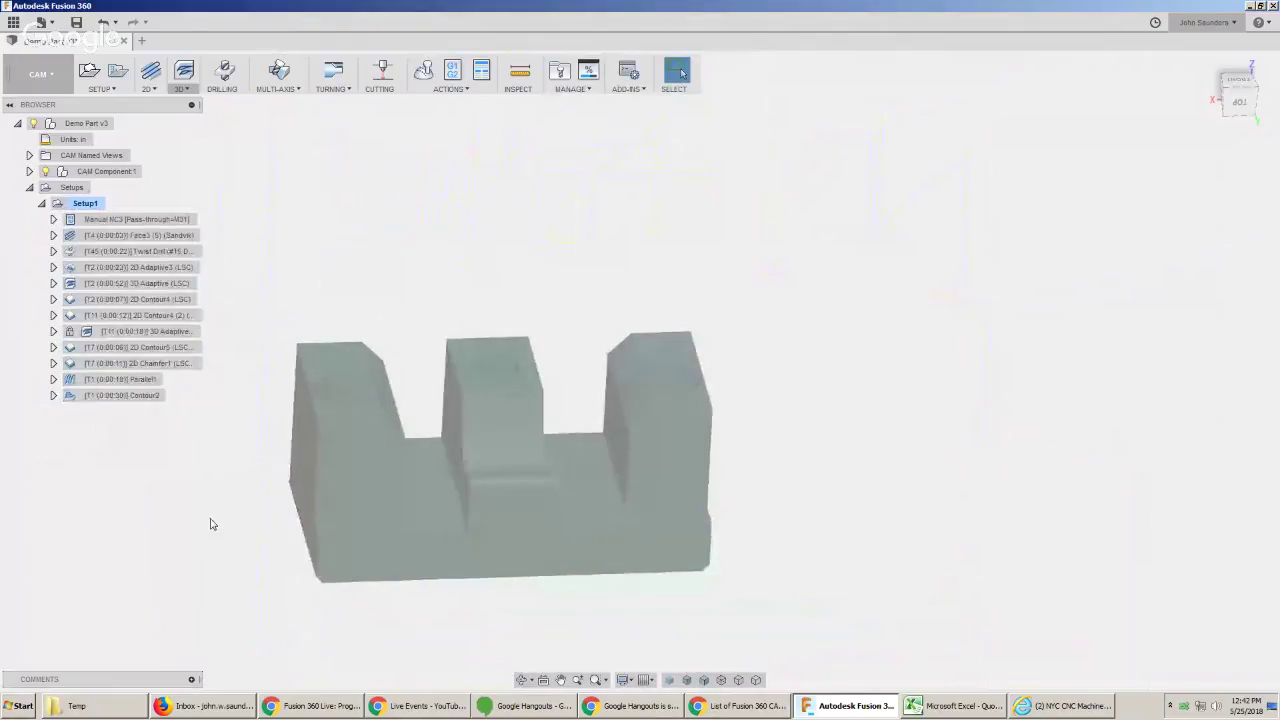
pyautogui.moveTo(209, 517); pyautogui.dragTo(246, 440, button='middle')
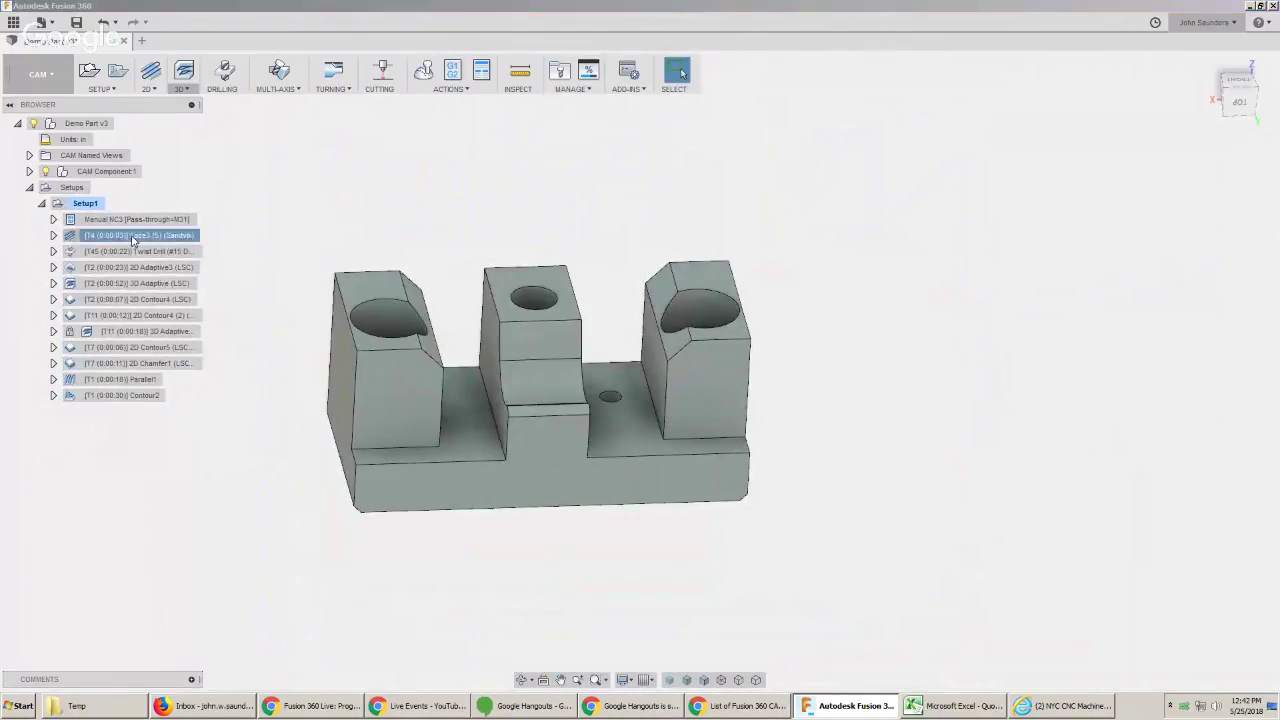
pyautogui.click(128, 268)
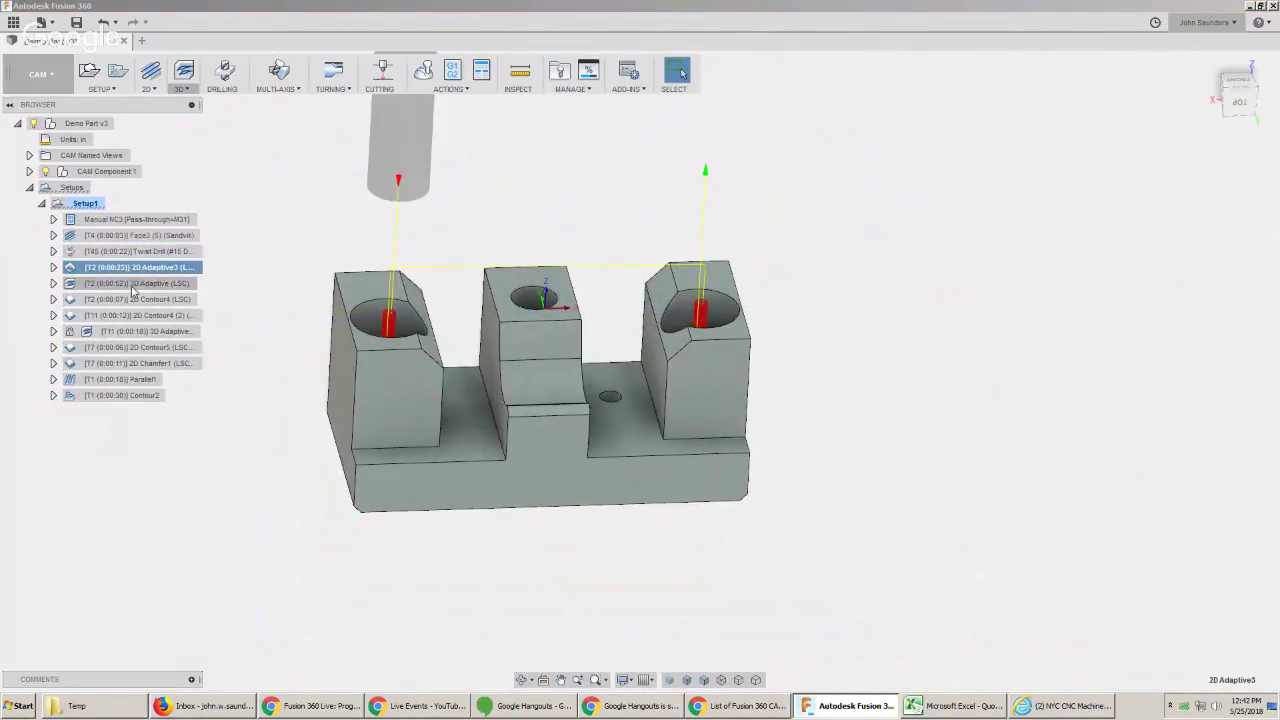
pyautogui.click(133, 284)
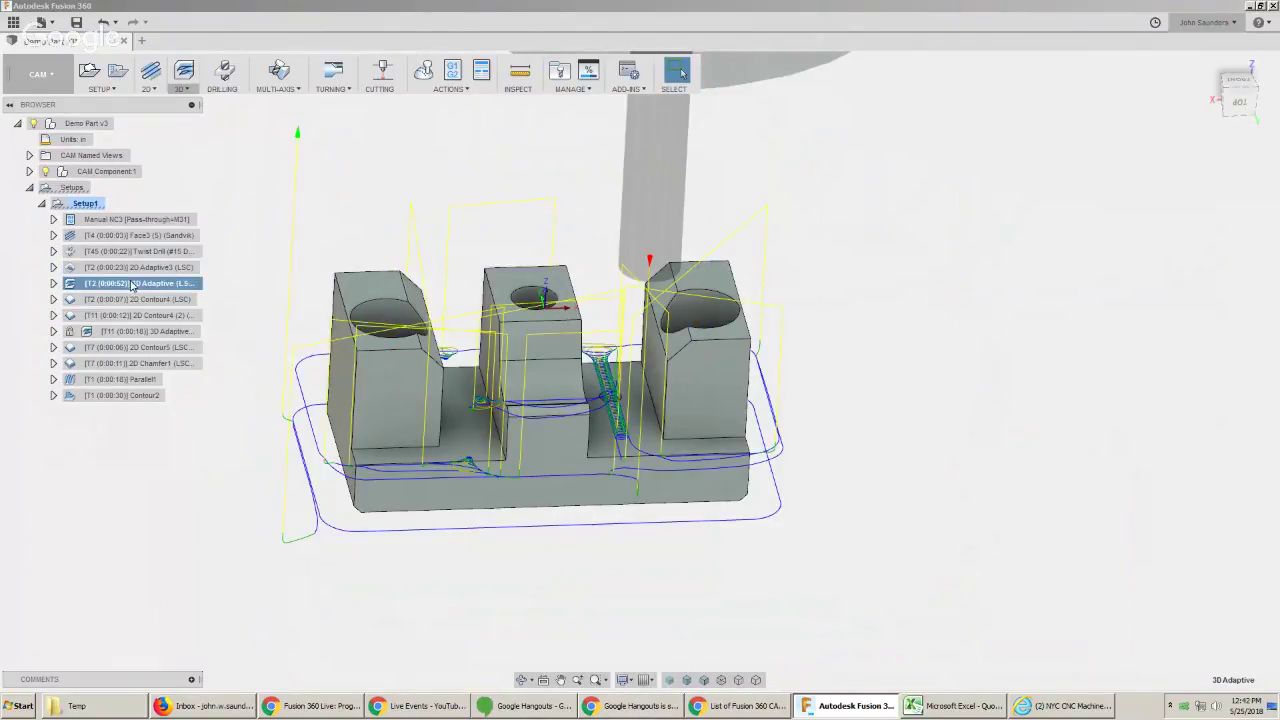
pyautogui.moveTo(430, 533)
pyautogui.keyDown('shift'); pyautogui.mouseDown(button='middle')
pyautogui.moveTo(417, 486)
pyautogui.moveTo(418, 512)
pyautogui.mouseUp(button='middle'); pyautogui.keyUp('shift')
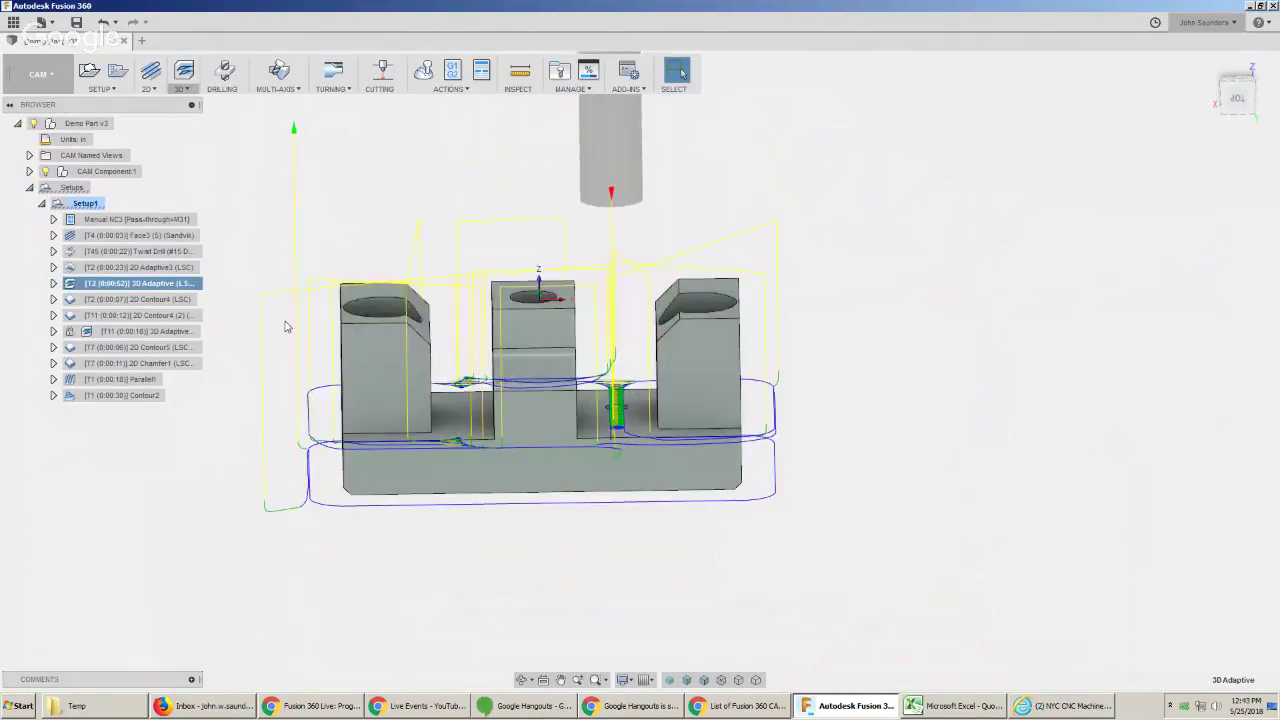
# Create a 2D Contour operation using the closed outer edge chain of the part's bottom face as its contour.
pyautogui.click(150, 89)
pyautogui.click(175, 153)
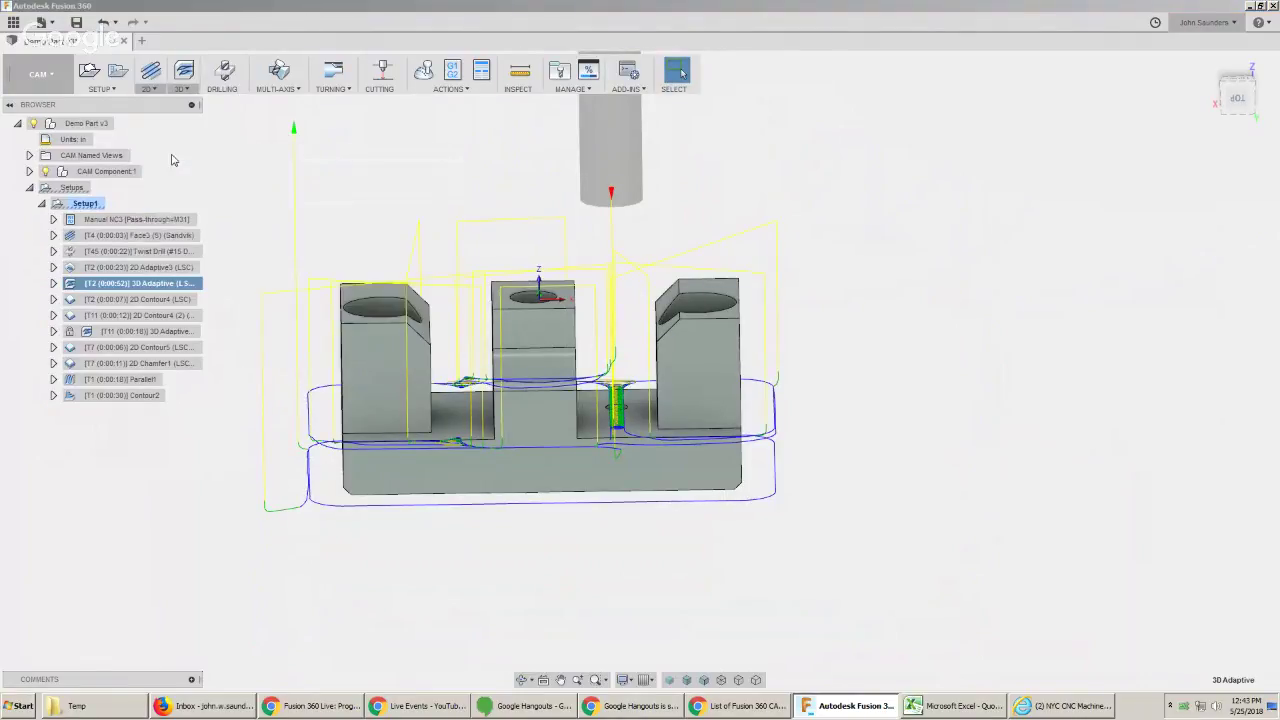
pyautogui.keyDown('shift'); pyautogui.moveTo(829, 376); pyautogui.dragTo(793, 342, button='middle'); pyautogui.keyUp('shift')
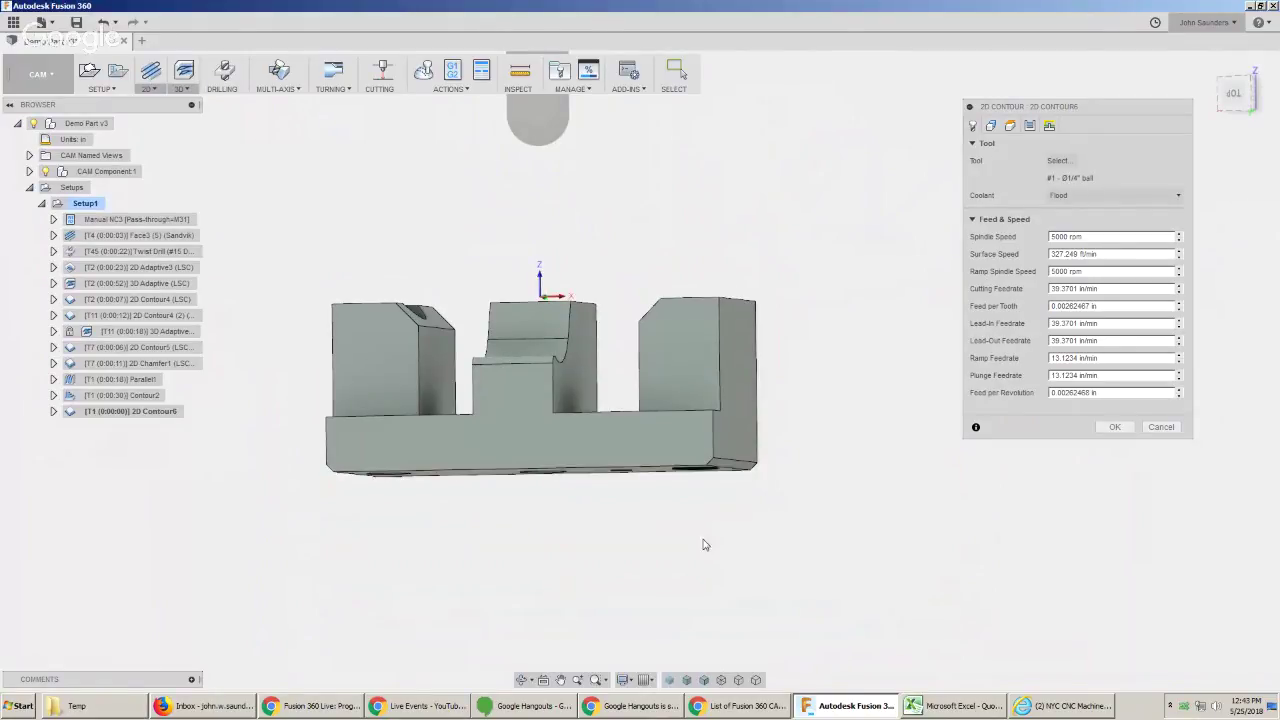
pyautogui.keyDown('shift'); pyautogui.moveTo(706, 543); pyautogui.dragTo(700, 400, button='middle'); pyautogui.keyUp('shift')
pyautogui.click(699, 396)
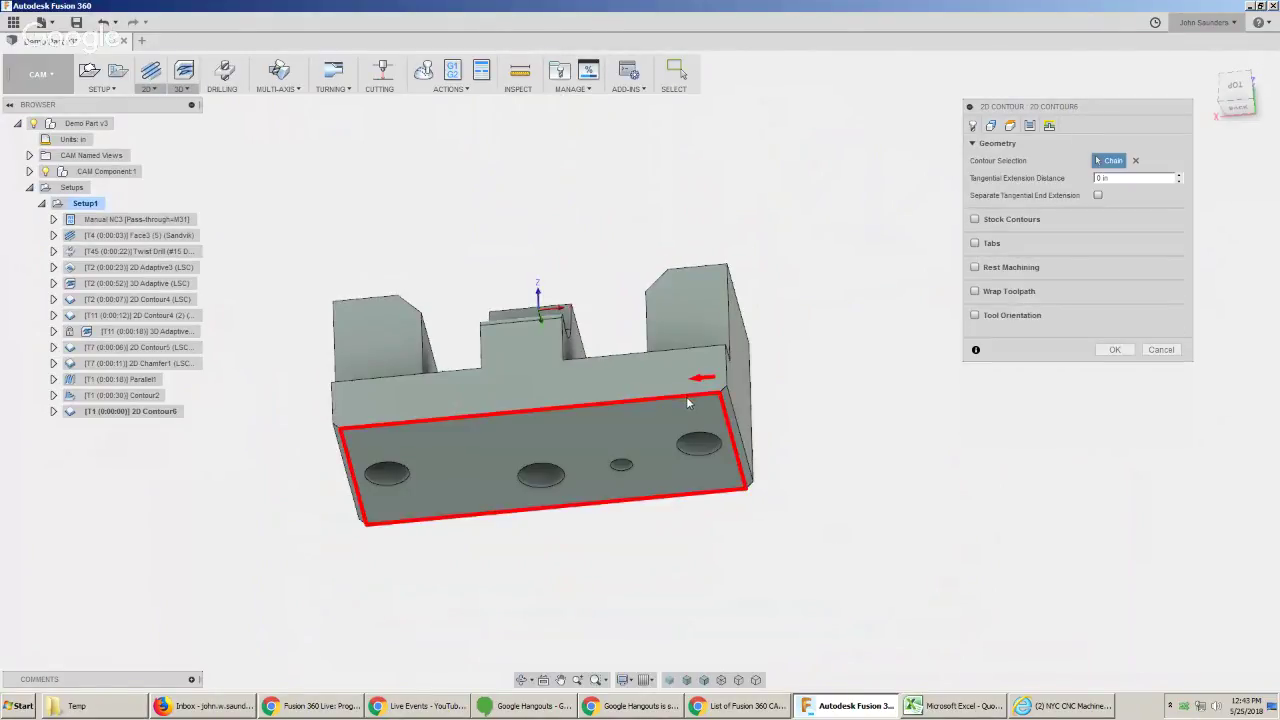
pyautogui.scroll(3, 700, 398)
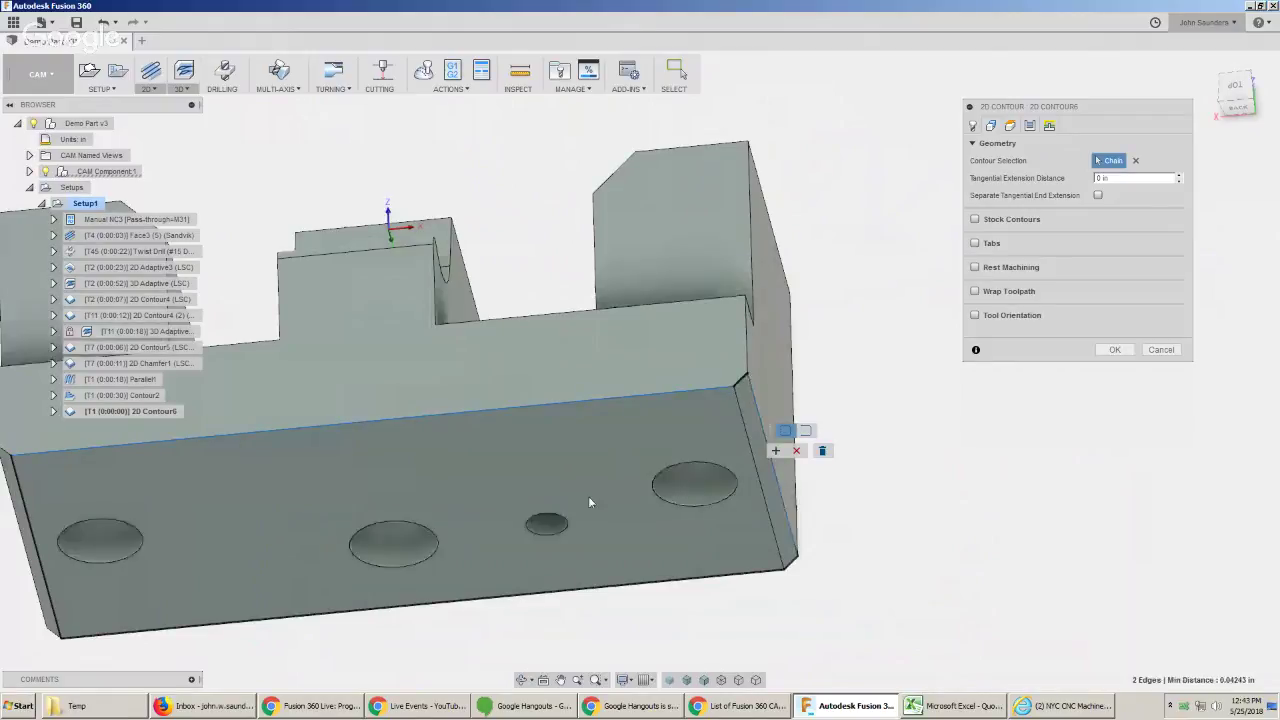
pyautogui.scroll(-3, 588, 496)
pyautogui.keyDown('shift'); pyautogui.moveTo(130, 540); pyautogui.dragTo(439, 484, button='middle'); pyautogui.keyUp('shift')
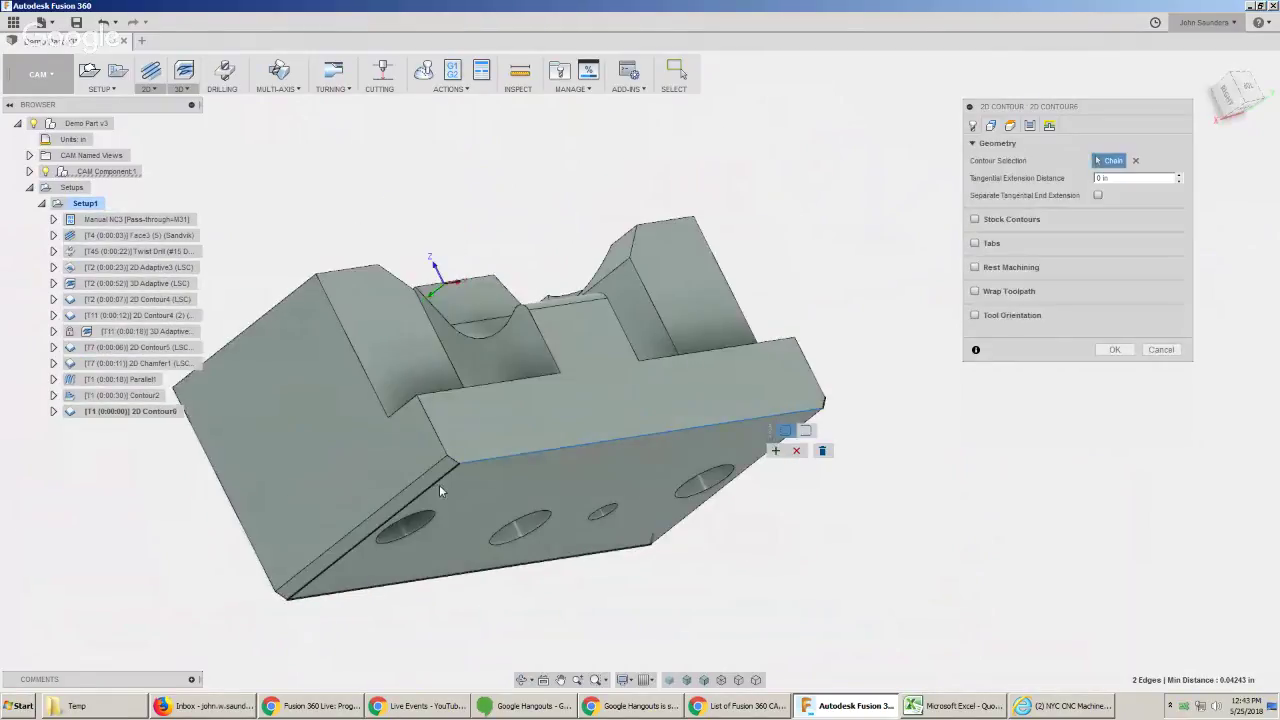
pyautogui.click(775, 450)
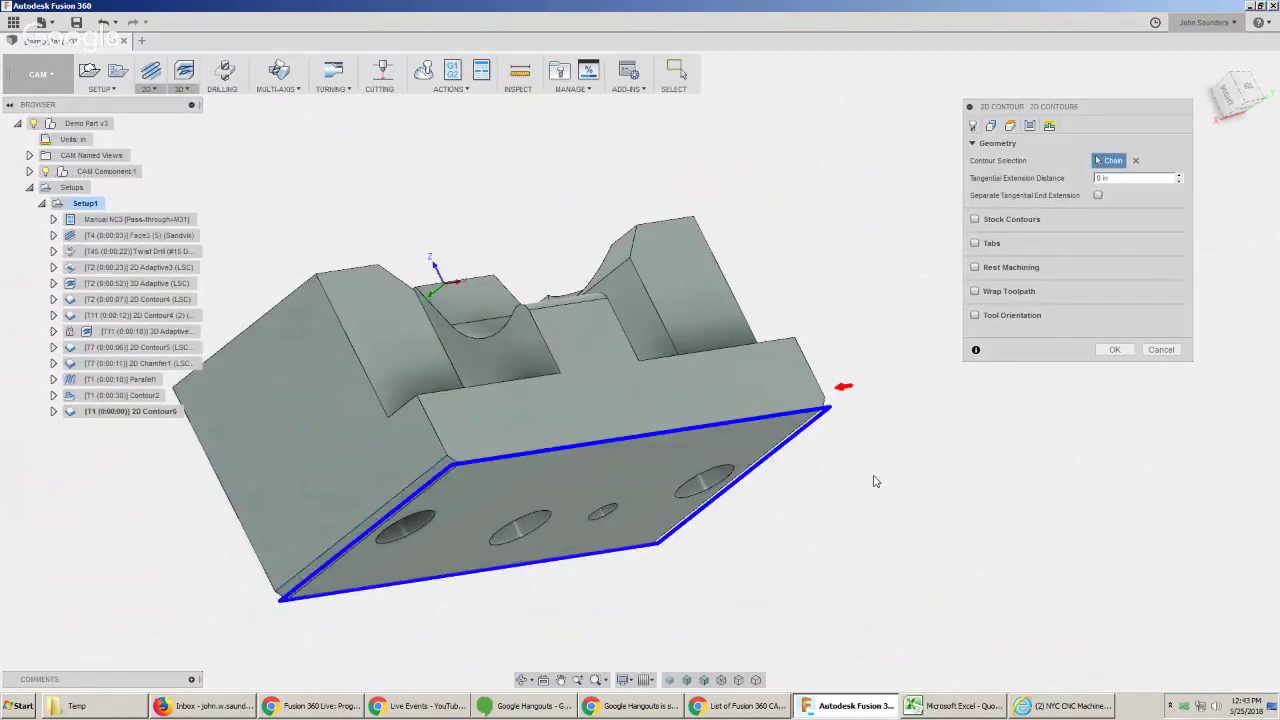
pyautogui.keyDown('shift'); pyautogui.moveTo(871, 480); pyautogui.dragTo(860, 565, button='middle'); pyautogui.keyUp('shift')
# Assign tool 2, the 1/4" flat end mill (LSC), to the new 2D Contour operation.
pyautogui.click(1232, 90)
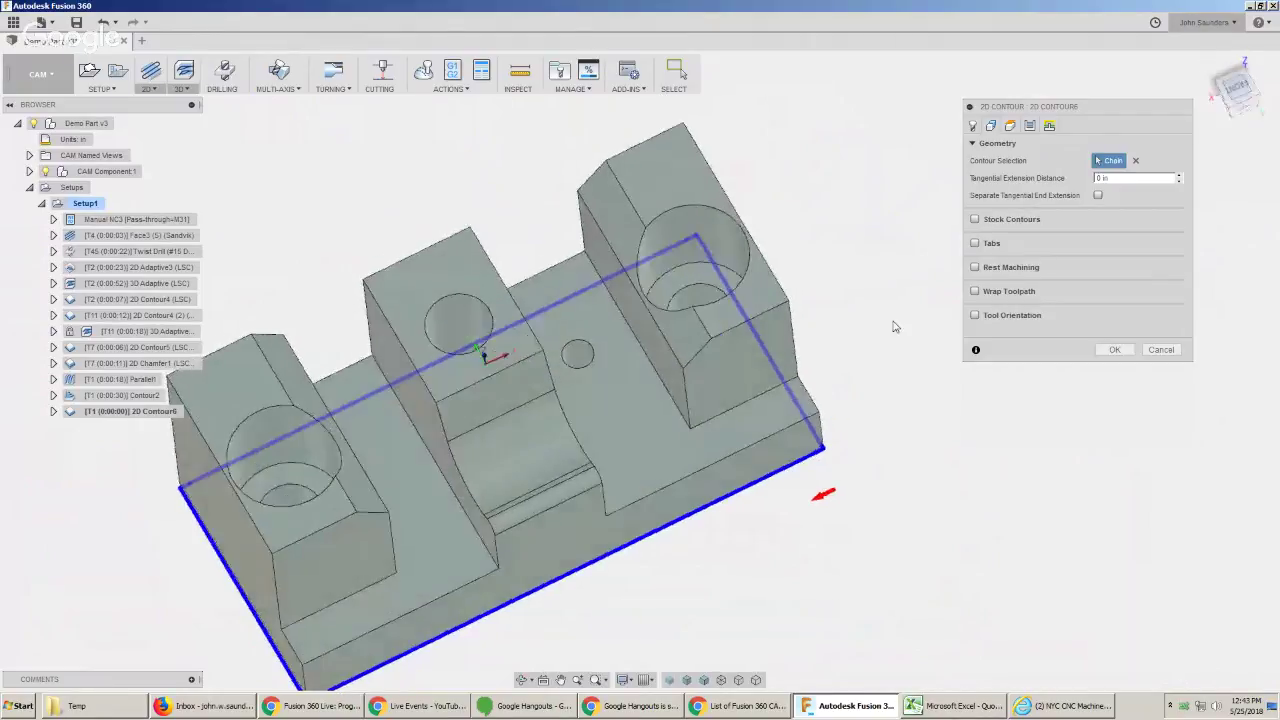
pyautogui.click(1029, 125)
pyautogui.click(984, 458)
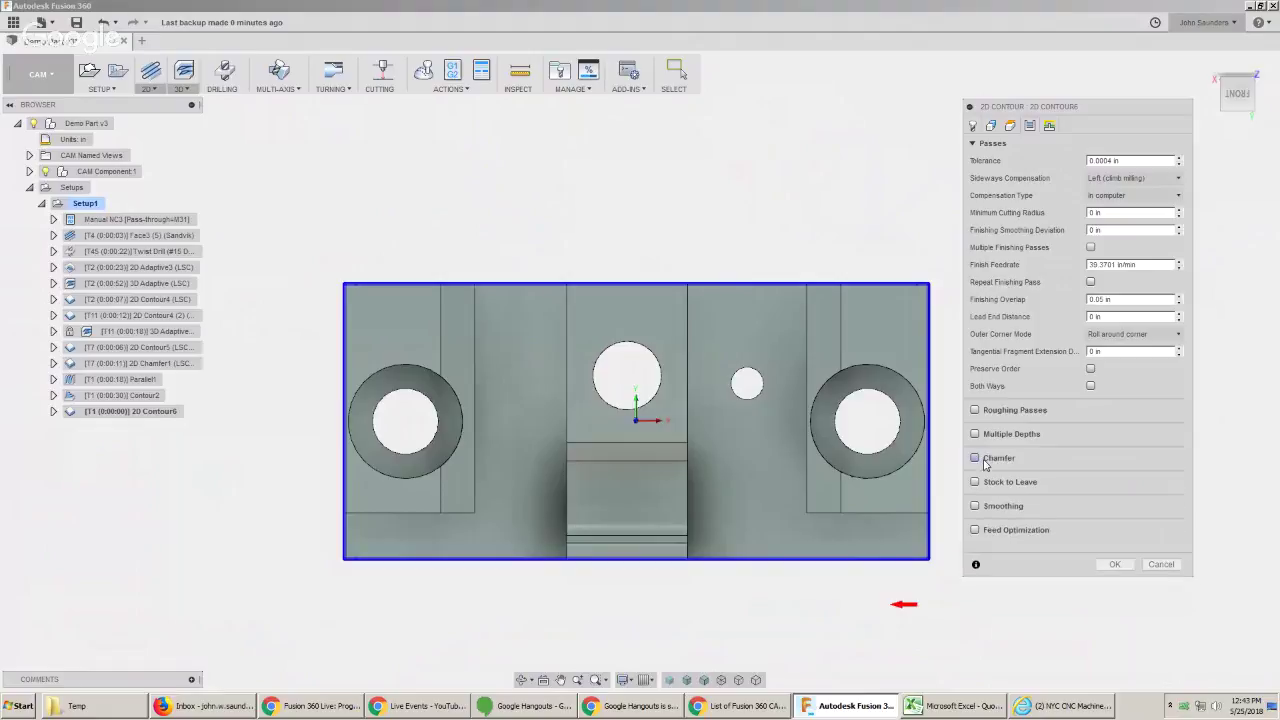
pyautogui.click(973, 125)
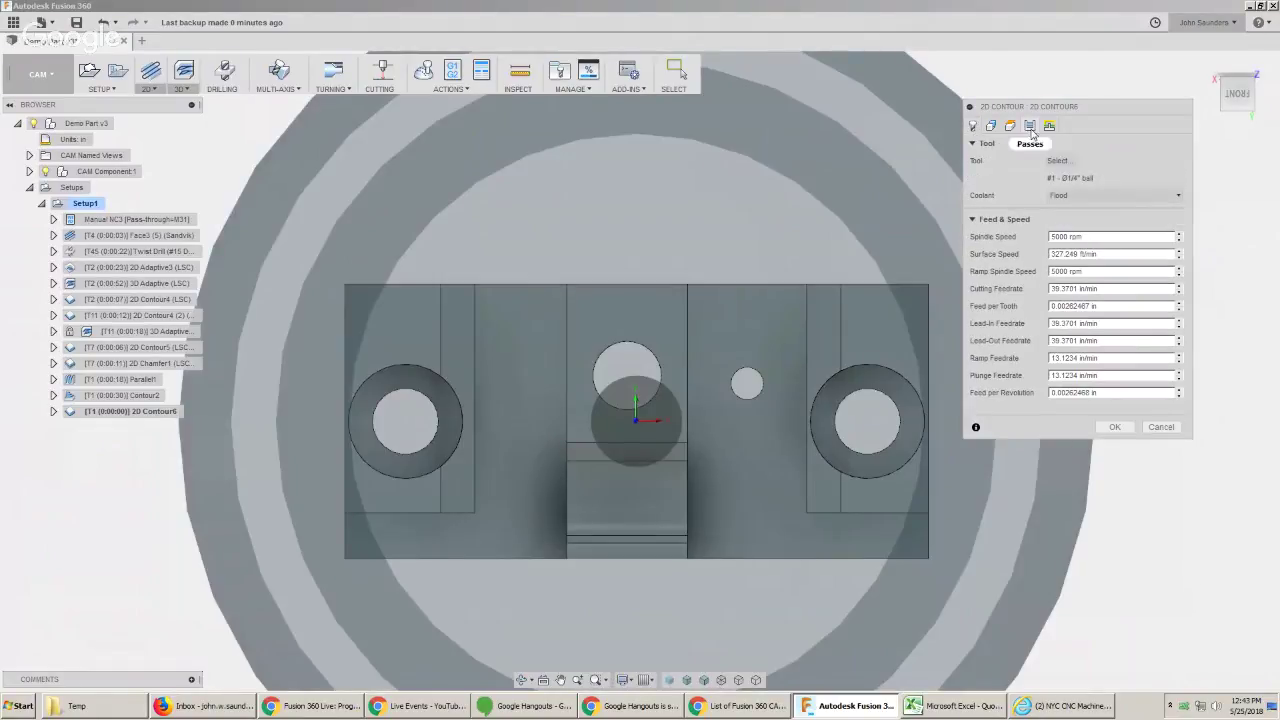
pyautogui.click(1062, 161)
pyautogui.click(366, 109)
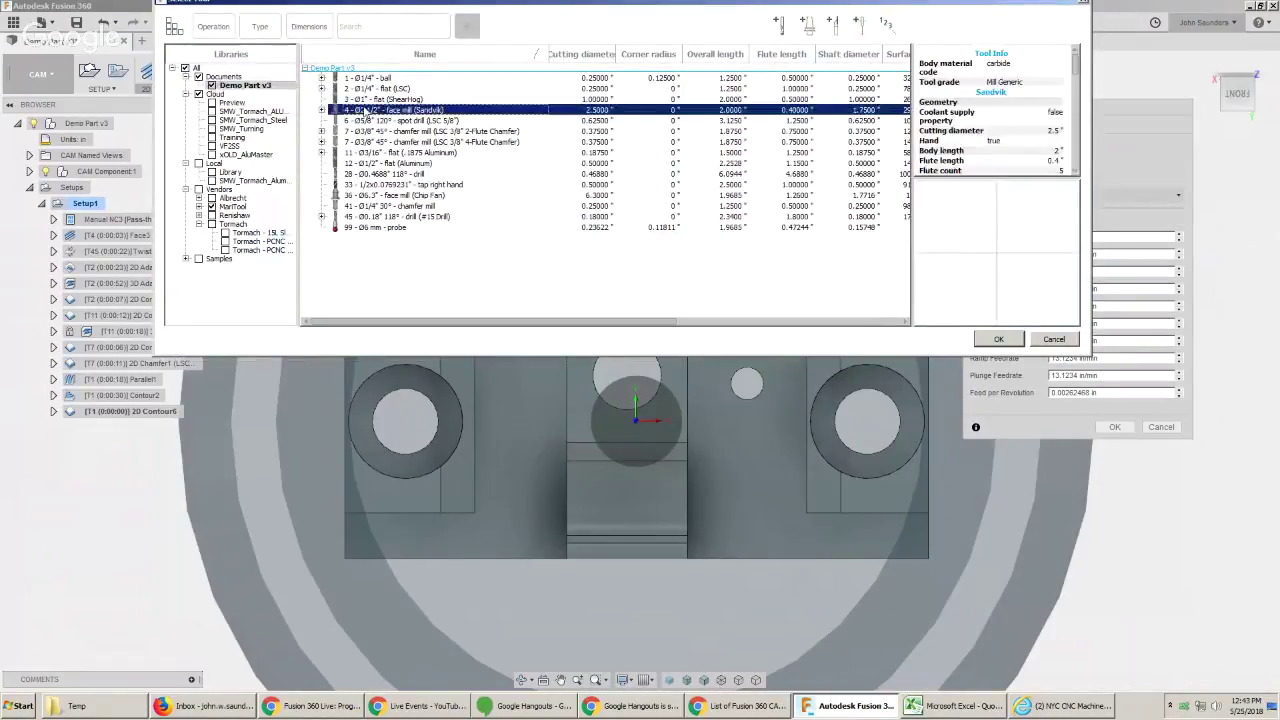
pyautogui.doubleClick(366, 107)
# Set the contour's stock to leave to 0 radial and -.002 in axial, and place the operation directly after the 3D Adaptive.
pyautogui.click(1029, 125)
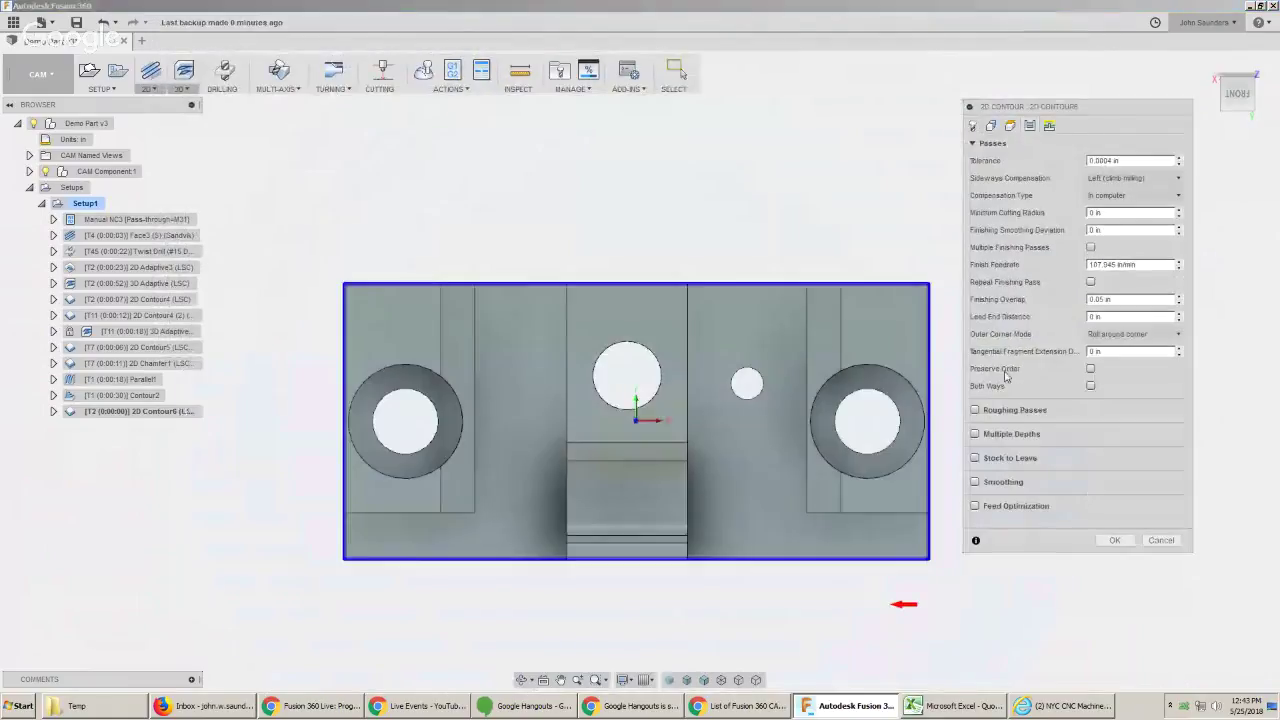
pyautogui.click(975, 458)
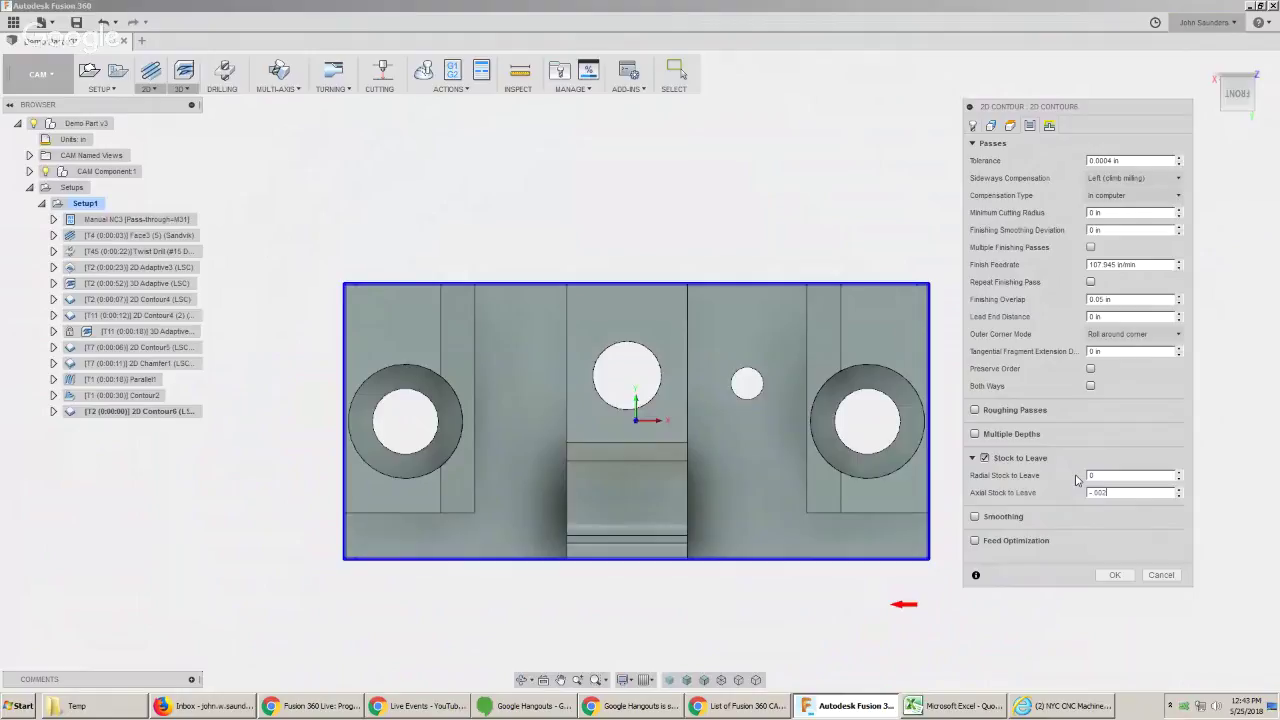
pyautogui.click(1114, 575)
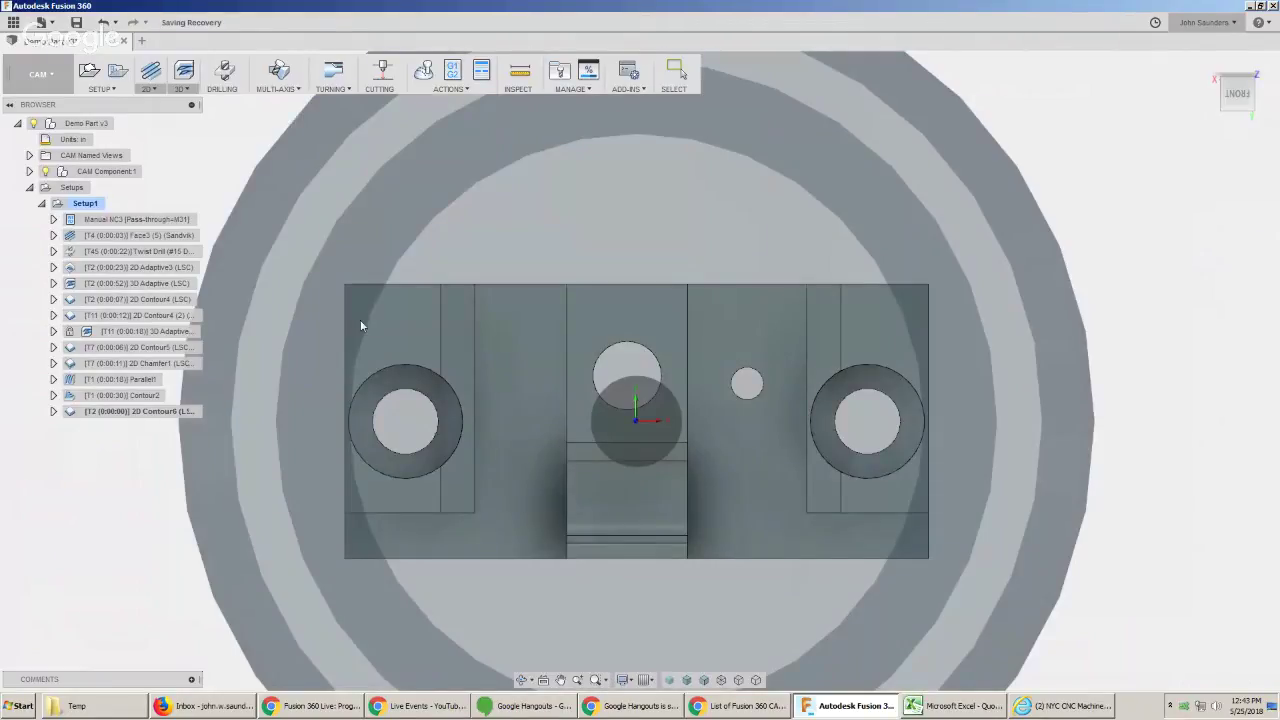
pyautogui.keyDown('shift'); pyautogui.moveTo(437, 334); pyautogui.dragTo(461, 381, button='middle'); pyautogui.keyUp('shift')
pyautogui.moveTo(190, 411); pyautogui.dragTo(122, 299)
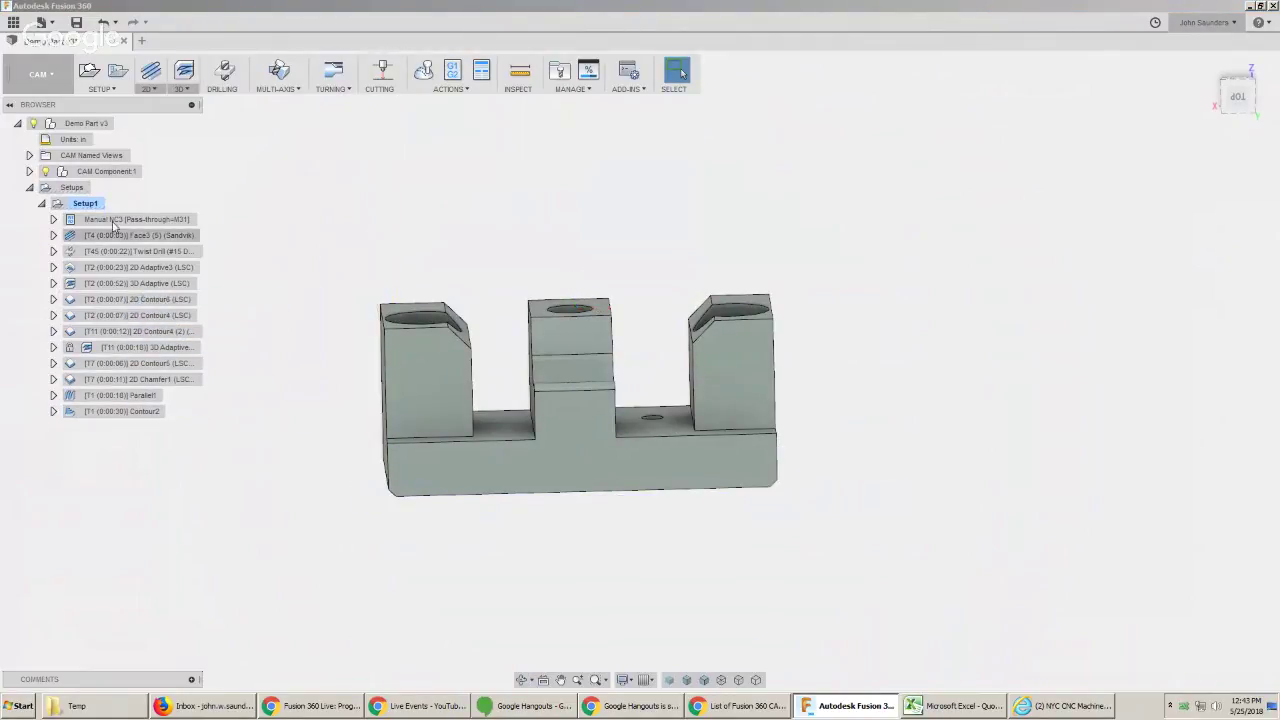
# Simulate all of Setup1 to the end and inspect the base perimeter cut by the new 2D Contour.
pyautogui.click(85, 203)
pyautogui.click(423, 70)
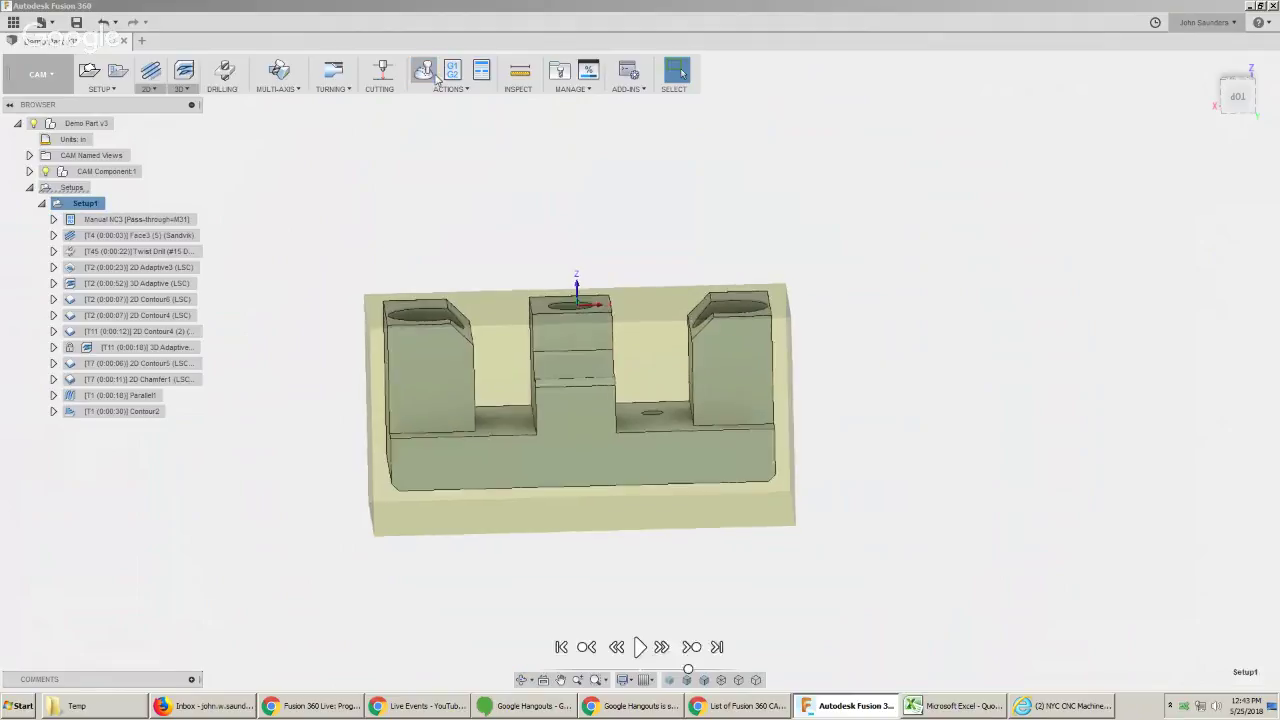
pyautogui.click(719, 627)
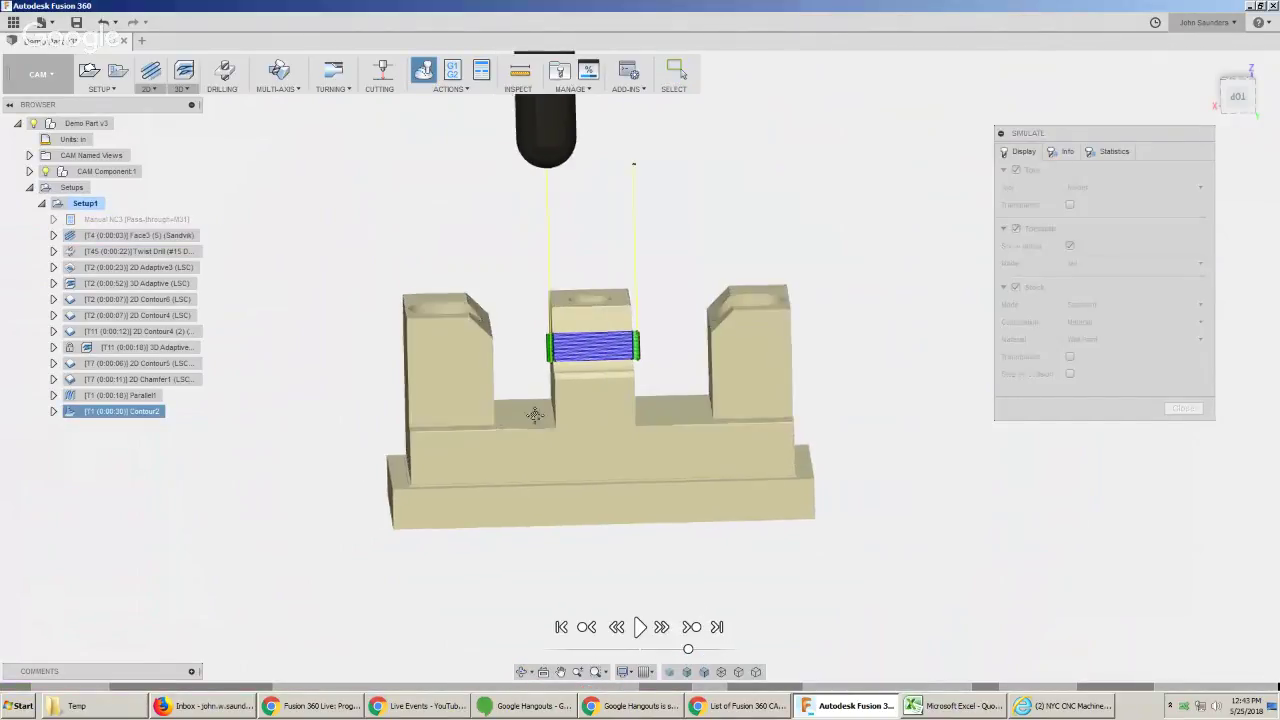
pyautogui.scroll(2, 622, 460)
pyautogui.keyDown('shift'); pyautogui.moveTo(537, 480); pyautogui.dragTo(514, 506, button='middle'); pyautogui.keyUp('shift')
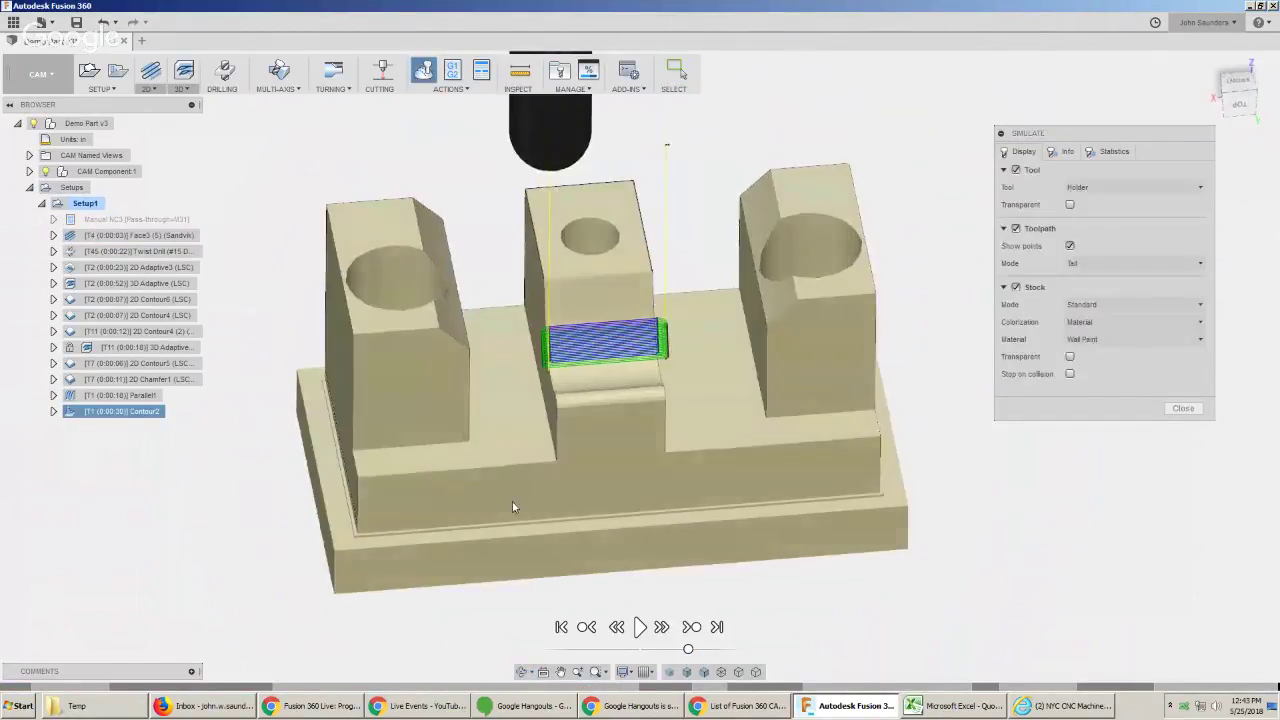
pyautogui.scroll(4, 517, 483)
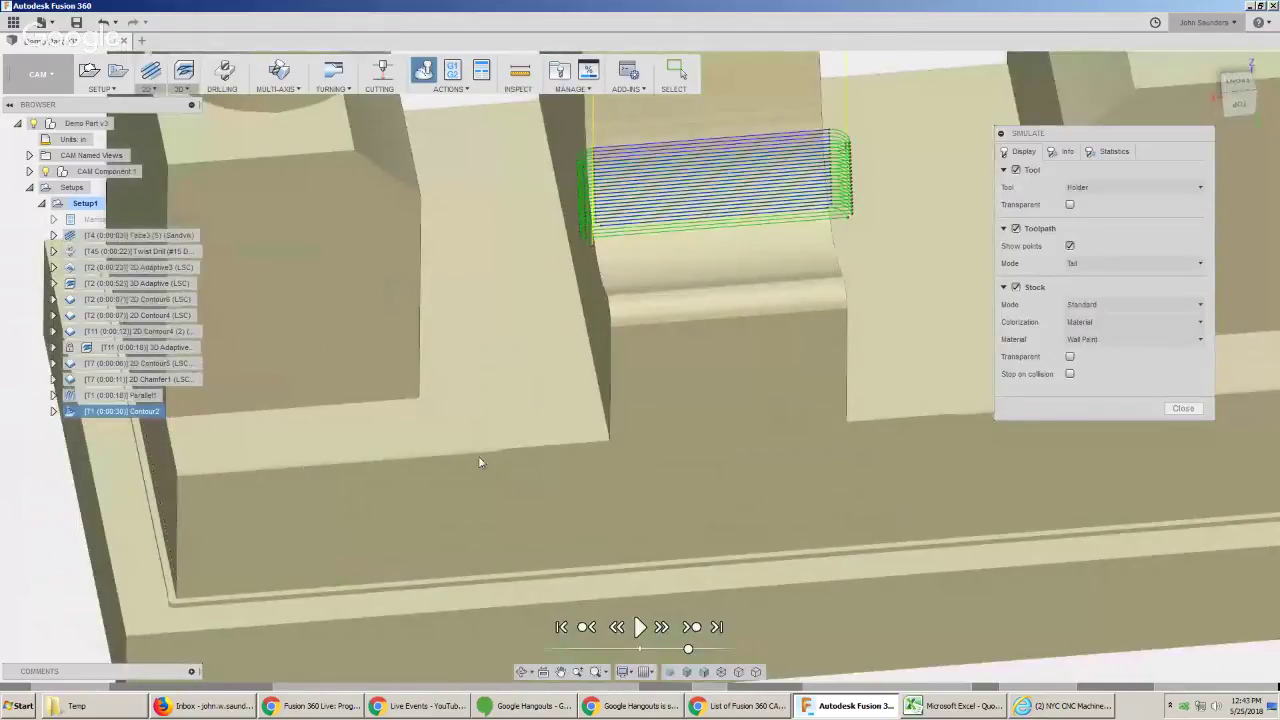
pyautogui.scroll(-6, 515, 455)
pyautogui.keyDown('shift'); pyautogui.moveTo(595, 406); pyautogui.dragTo(667, 410, button='middle'); pyautogui.keyUp('shift')
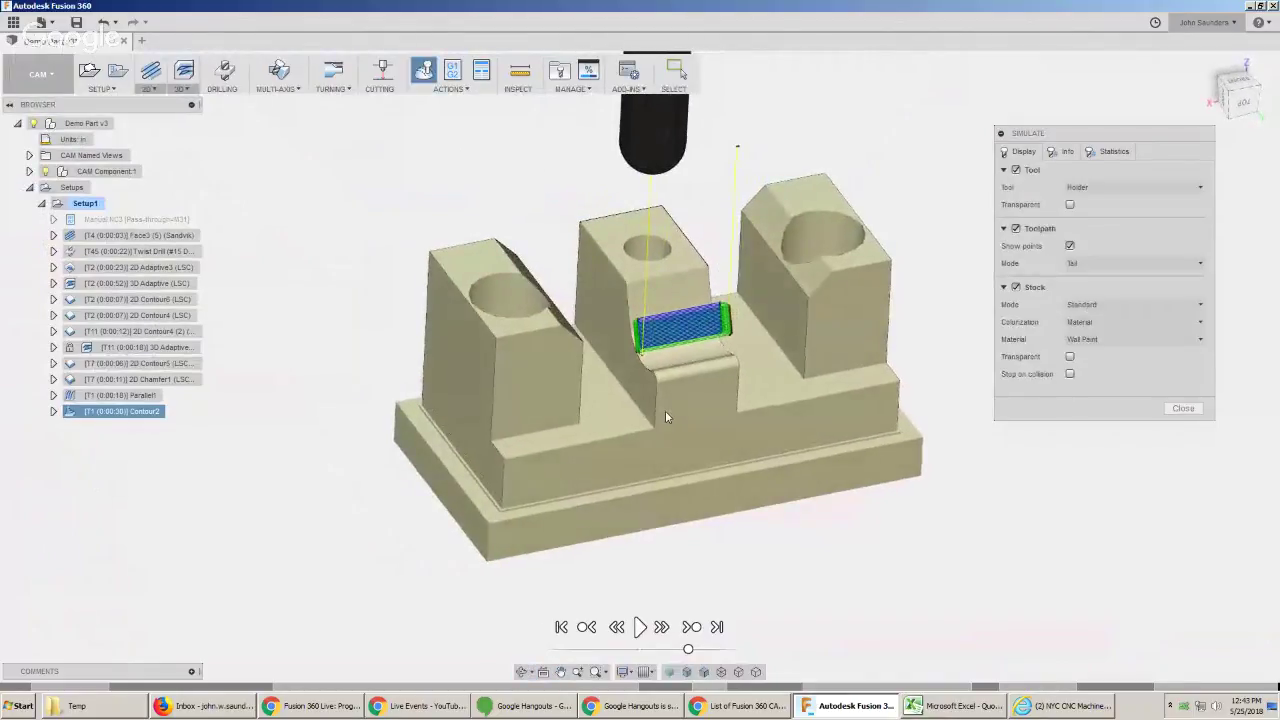
pyautogui.scroll(2, 665, 410)
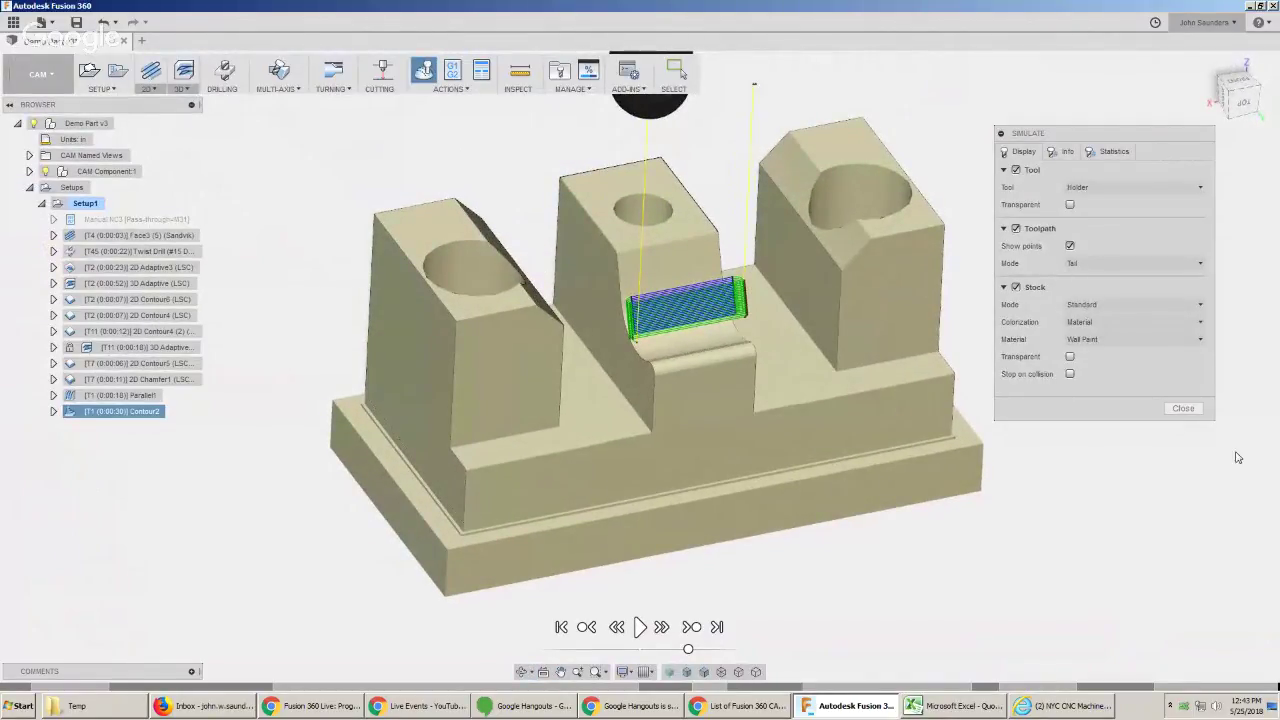
pyautogui.click(1184, 408)
# Simulate Setup1 once more and check the finished stock around the base from an angled side view.
pyautogui.keyDown('shift'); pyautogui.moveTo(763, 412); pyautogui.dragTo(680, 470, button='middle'); pyautogui.keyUp('shift')
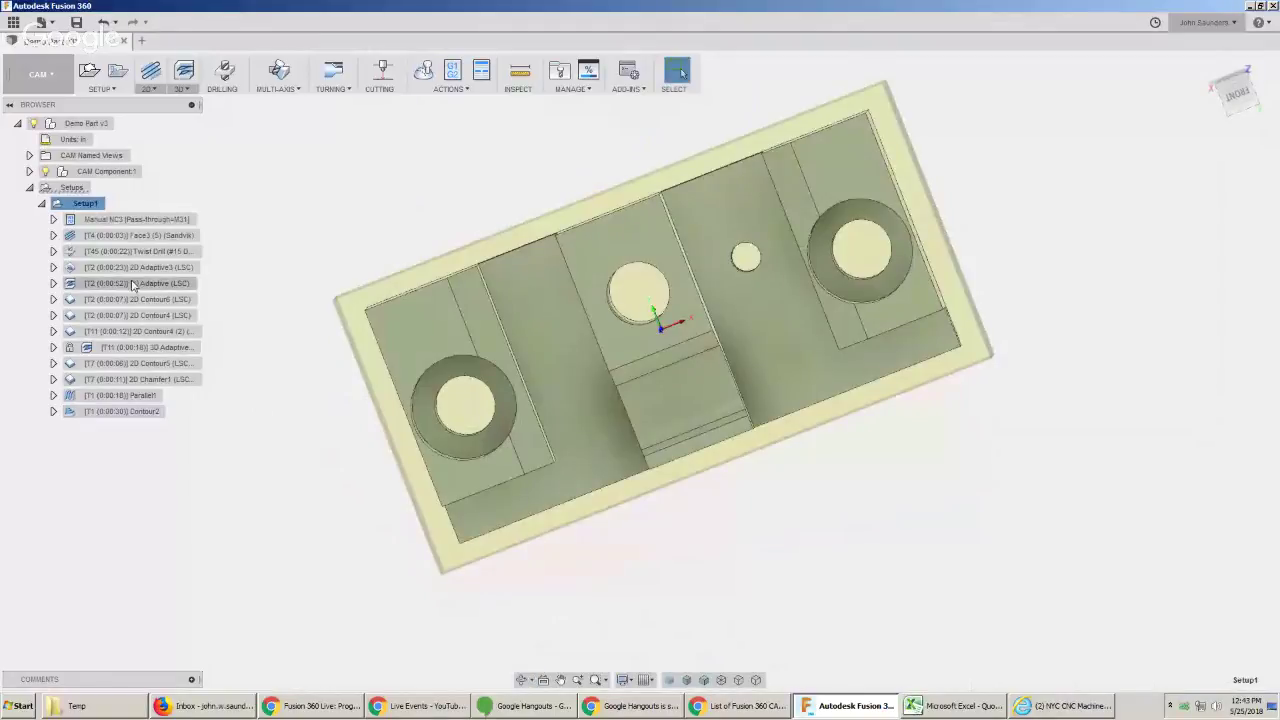
pyautogui.click(86, 203)
pyautogui.click(424, 70)
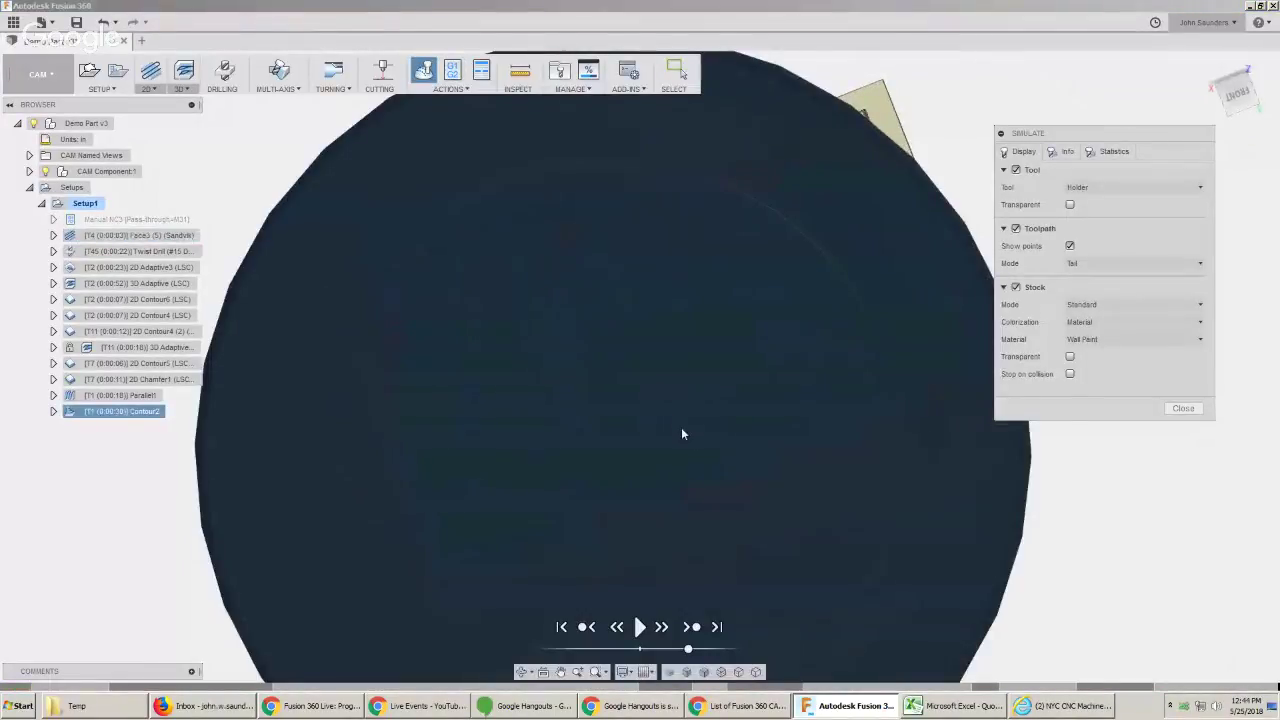
pyautogui.keyDown('shift'); pyautogui.moveTo(681, 427); pyautogui.dragTo(685, 318, button='middle'); pyautogui.keyUp('shift')
pyautogui.click(1182, 408)
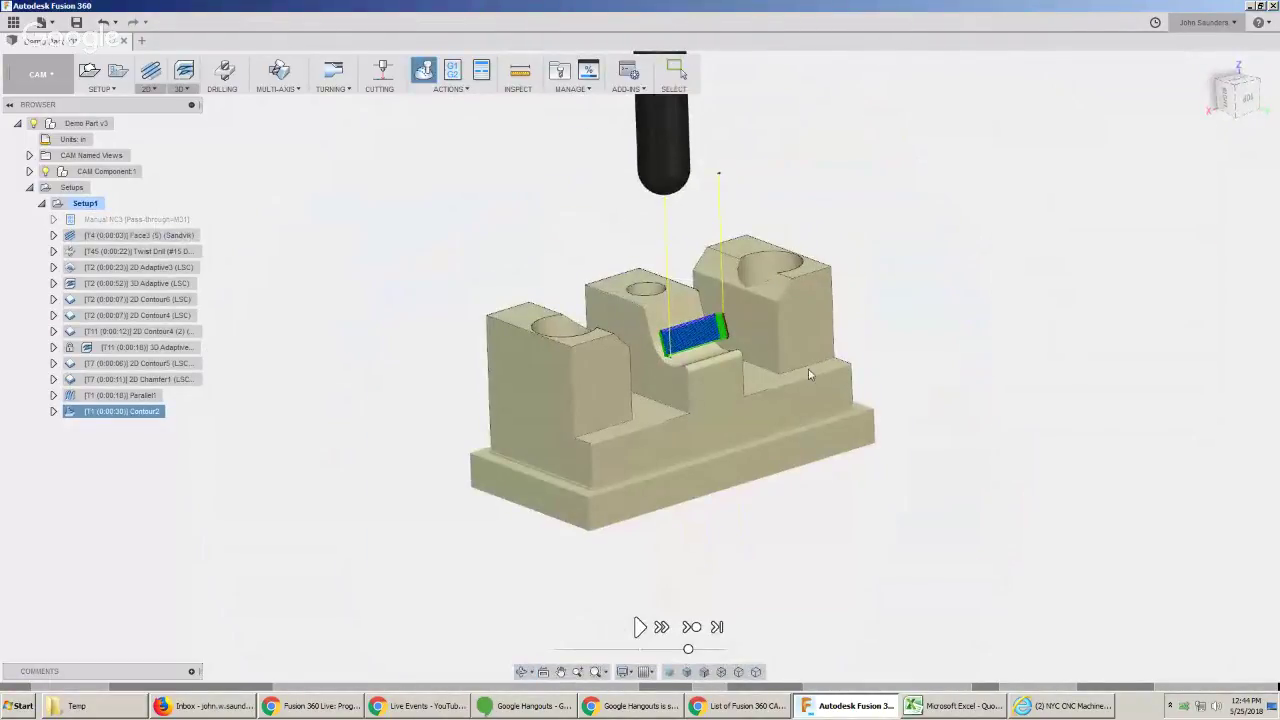
# Rename Setup1 as "Op1 - Vise with Talon Grips".
pyautogui.click(78, 205)
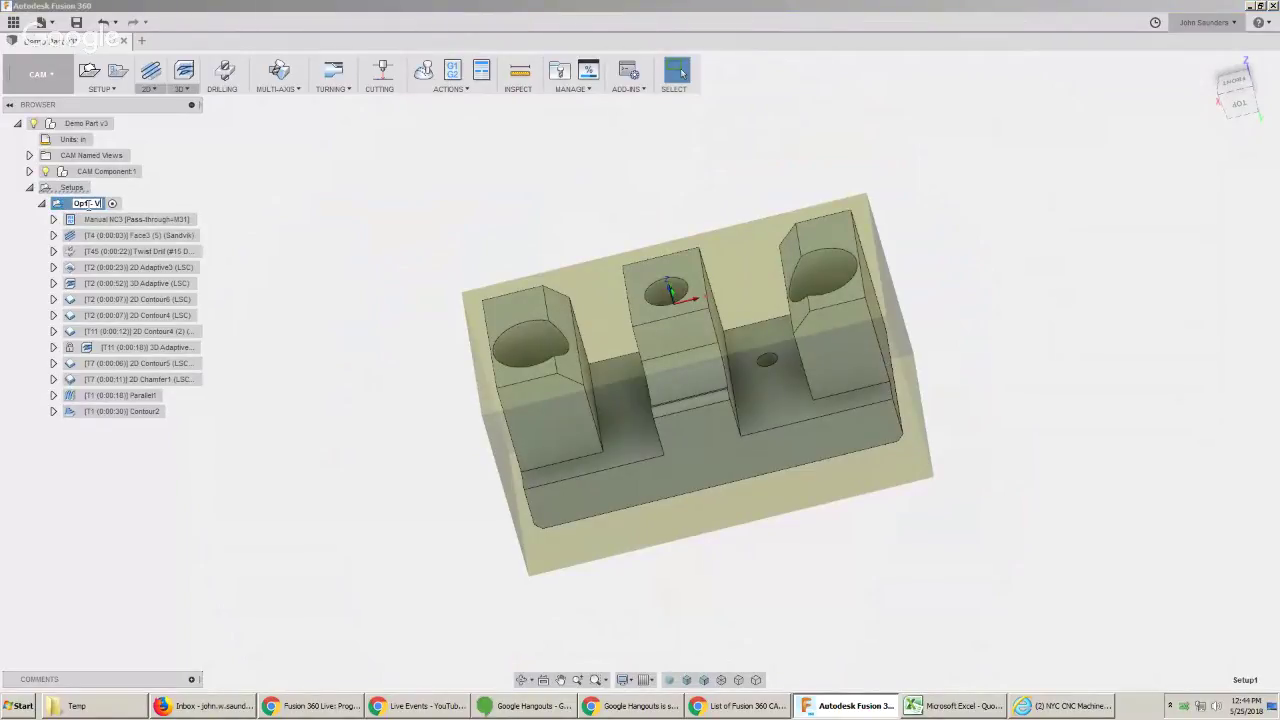
pyautogui.write('Op1- Vise with Talon Grips')
pyautogui.press('Return')
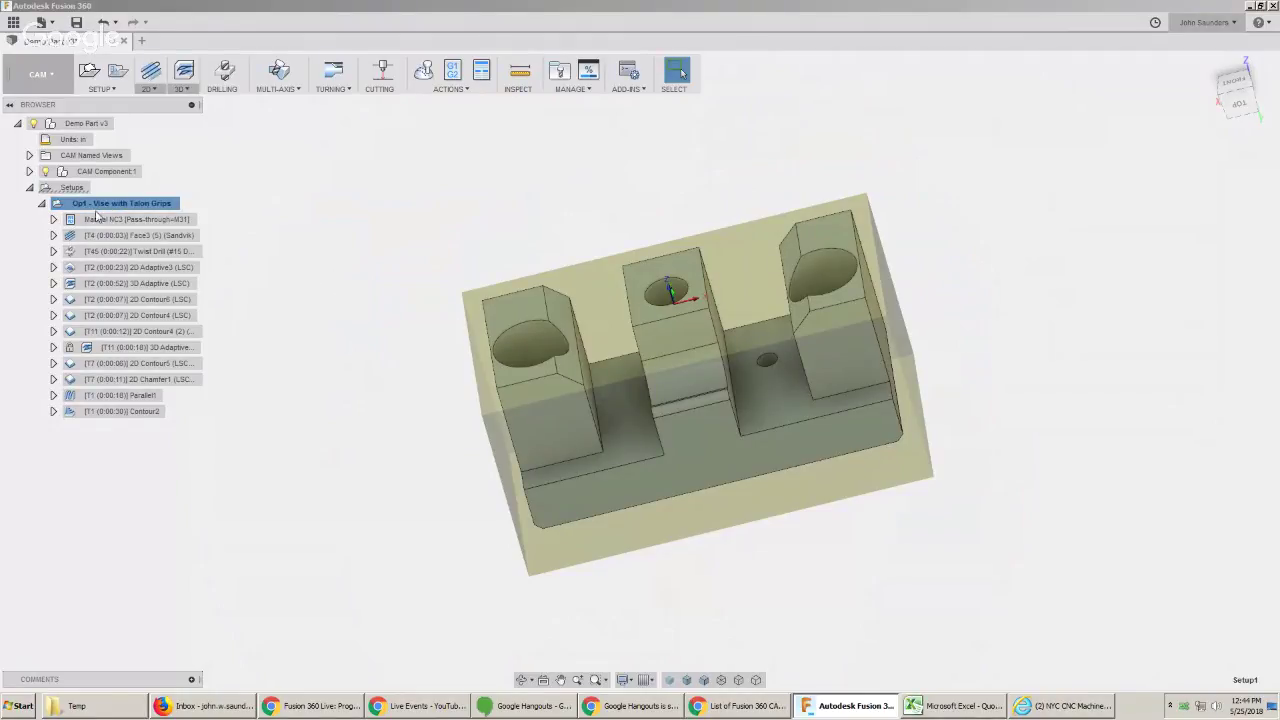
# Duplicate the "Op1 - Vise with Talon Grips" setup and rename the copy "Op2 - Against Vice Stop".
pyautogui.hotkey('ctrl', 'd')
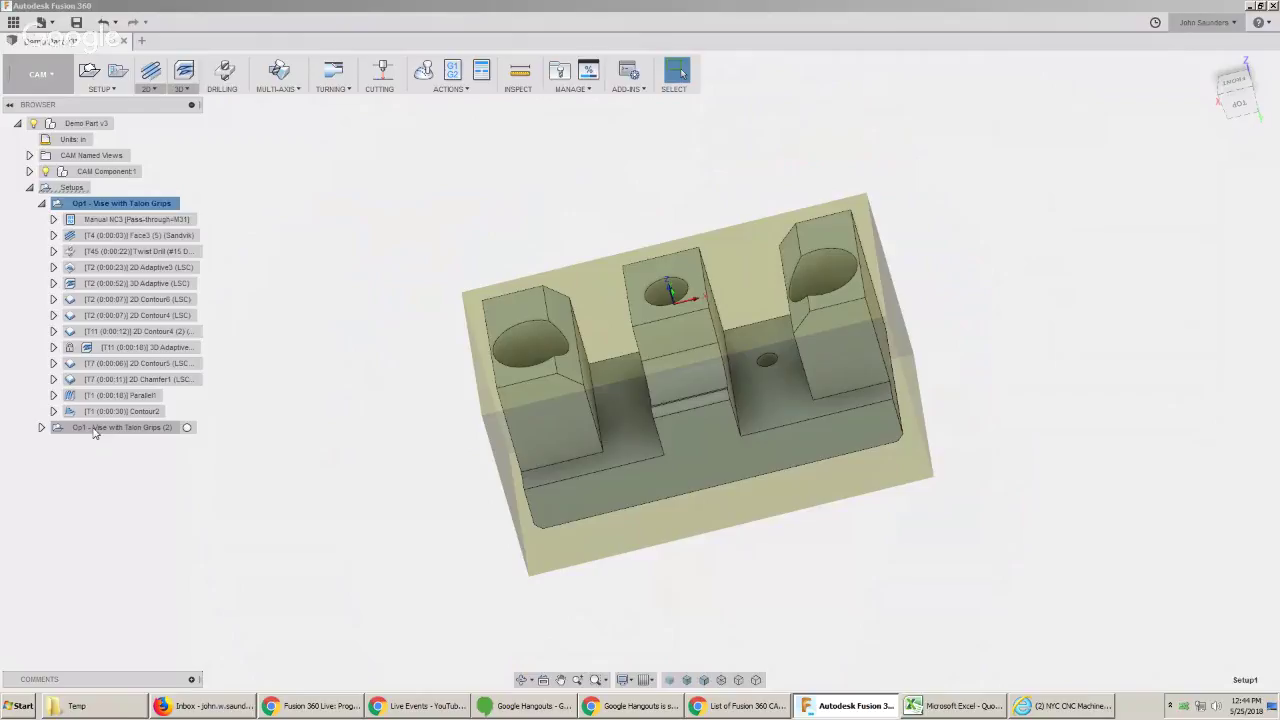
pyautogui.click(84, 429)
pyautogui.click(98, 429)
pyautogui.press('BackSpace')
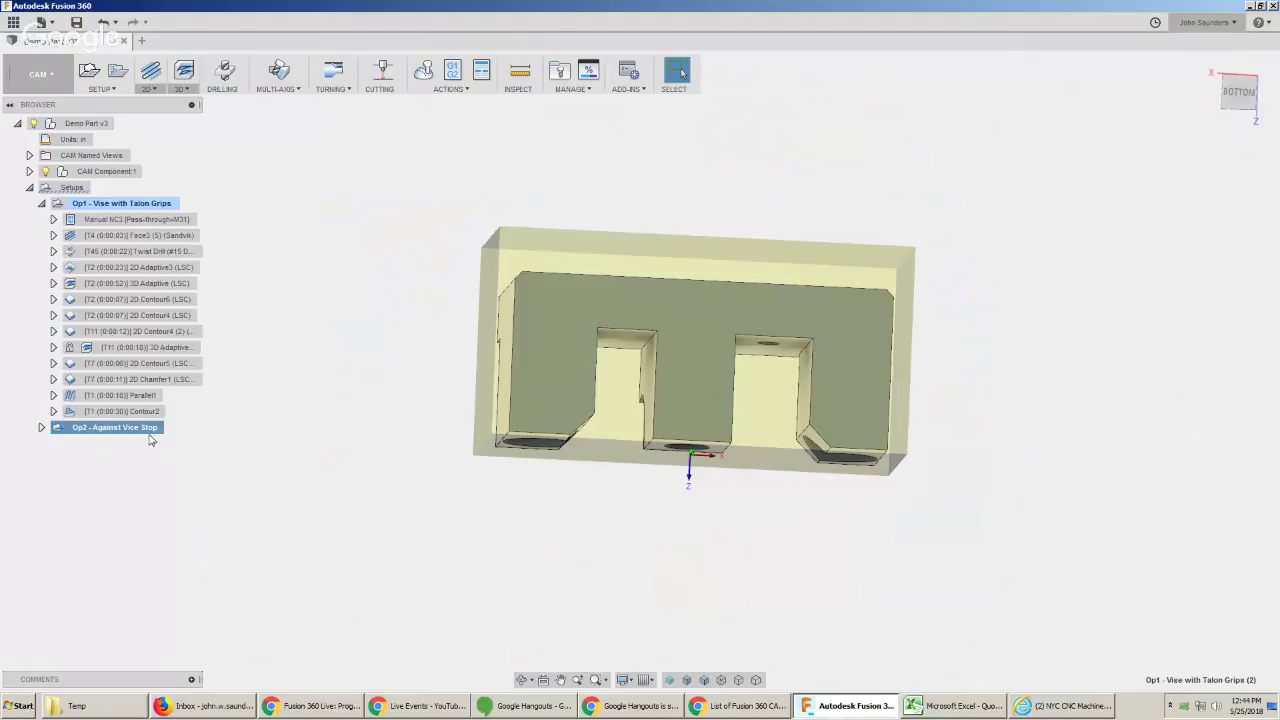
# Edit the Op2 setup so its fixed-size stock positions the model in Z by Offset from bottom (-Z).
pyautogui.rightClick(133, 437)
pyautogui.click(154, 133)
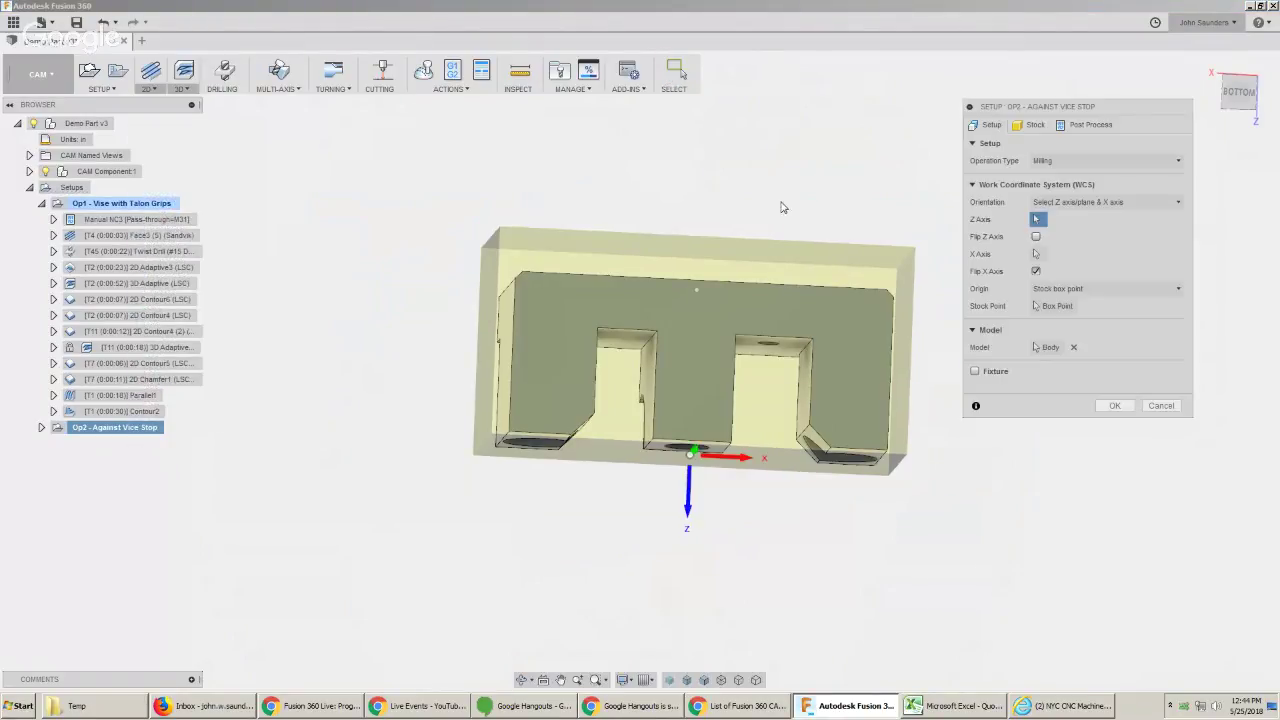
pyautogui.moveTo(735, 201)
pyautogui.keyDown('shift'); pyautogui.mouseDown(button='middle')
pyautogui.moveTo(760, 195)
pyautogui.moveTo(743, 200)
pyautogui.mouseUp(button='middle'); pyautogui.keyUp('shift')
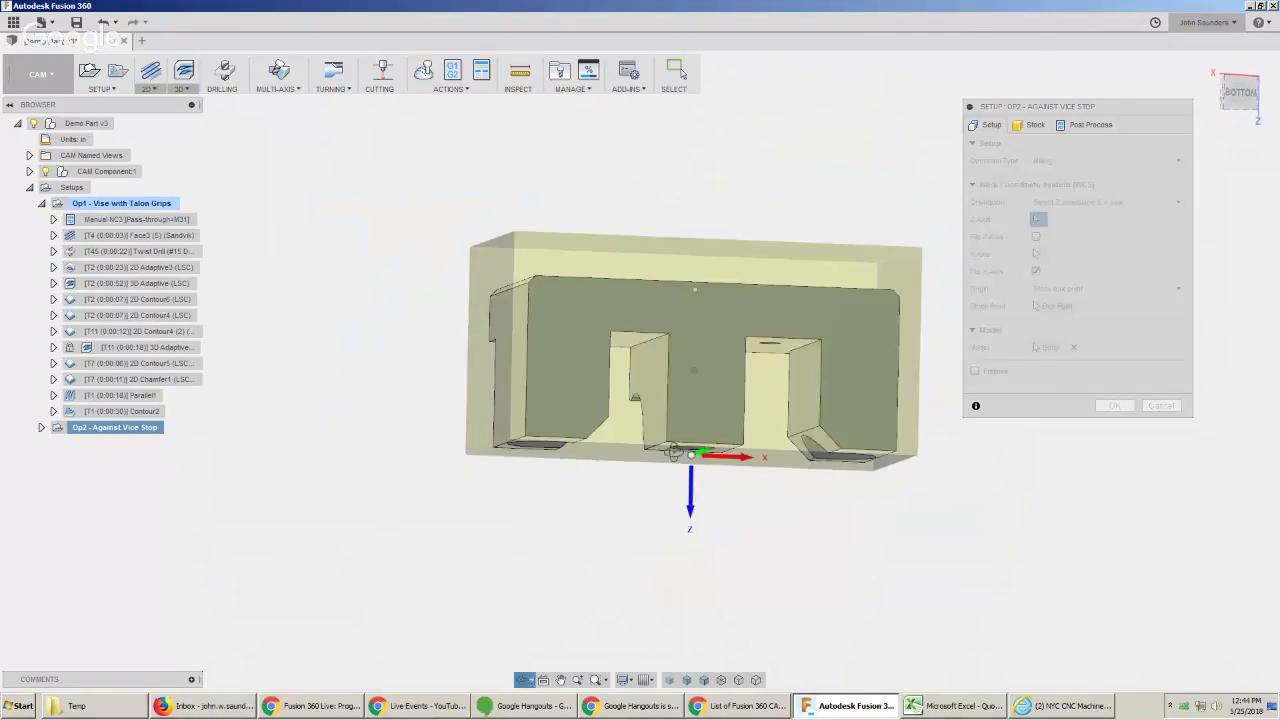
pyautogui.click(689, 500)
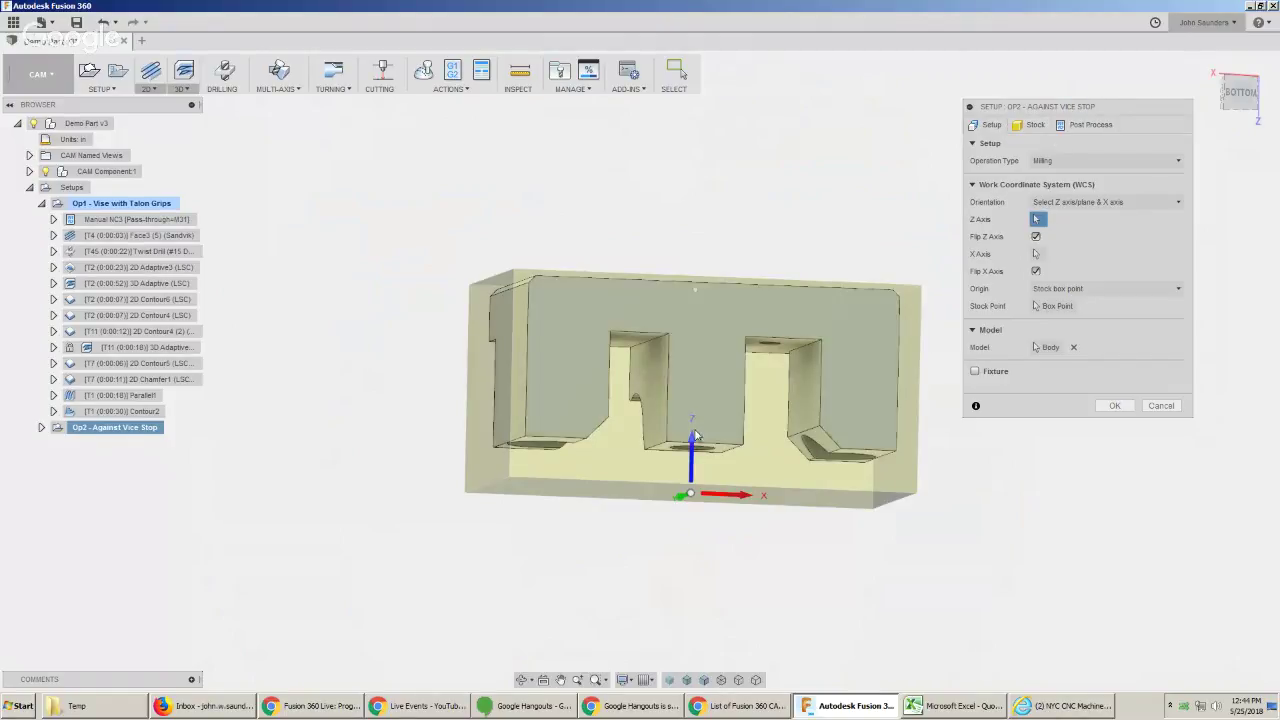
pyautogui.click(1035, 236)
pyautogui.click(1035, 126)
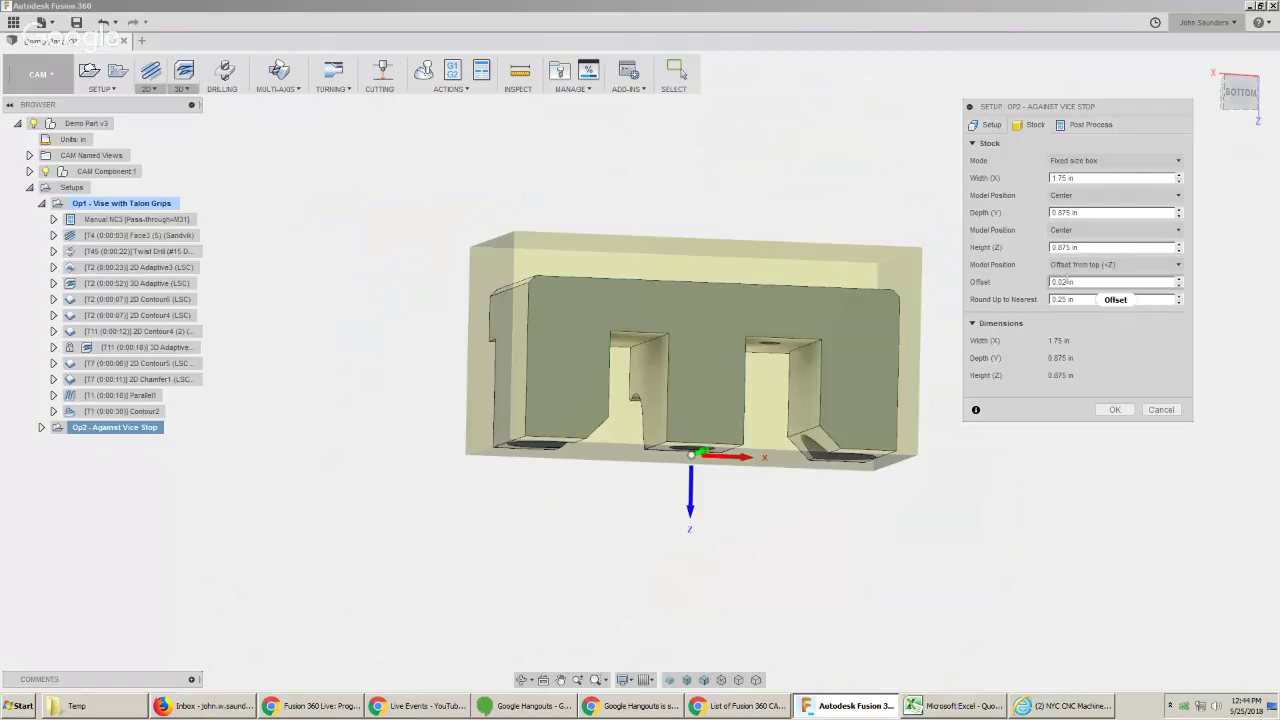
pyautogui.click(1074, 266)
pyautogui.click(1100, 310)
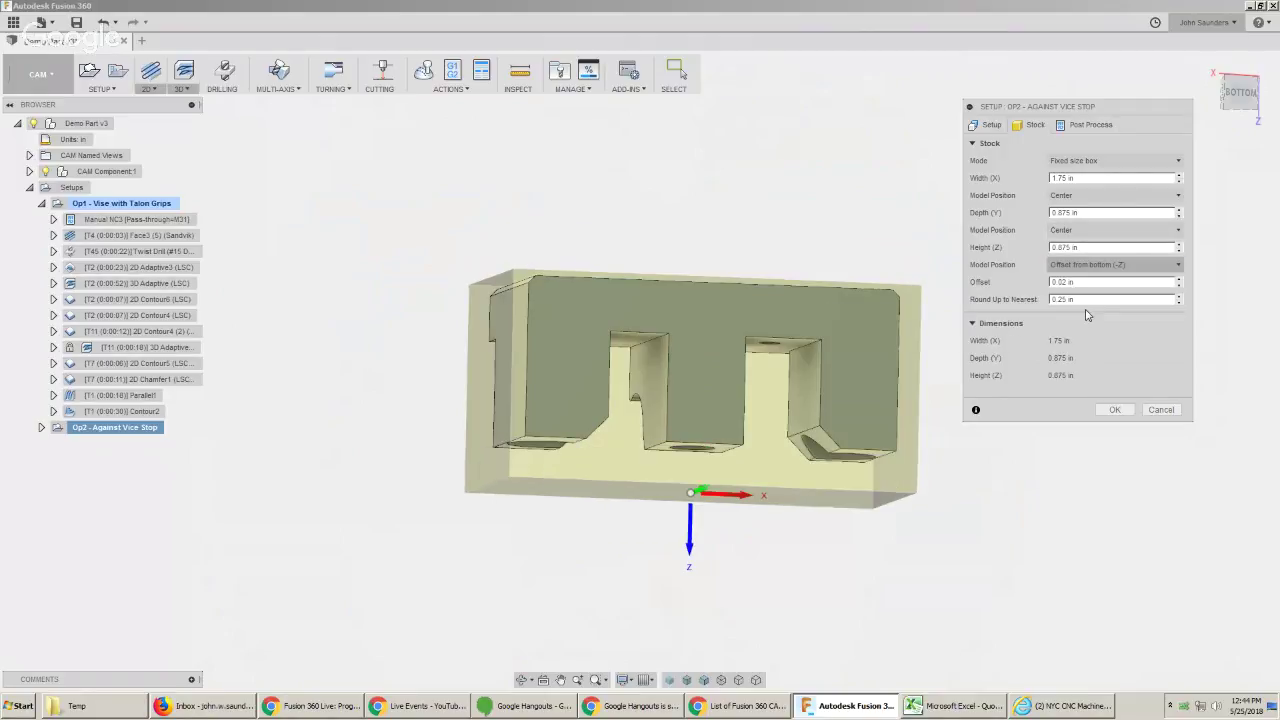
# Flip the Z axis of the Op2 work coordinate system so it points from the posts toward the base.
pyautogui.click(1239, 100)
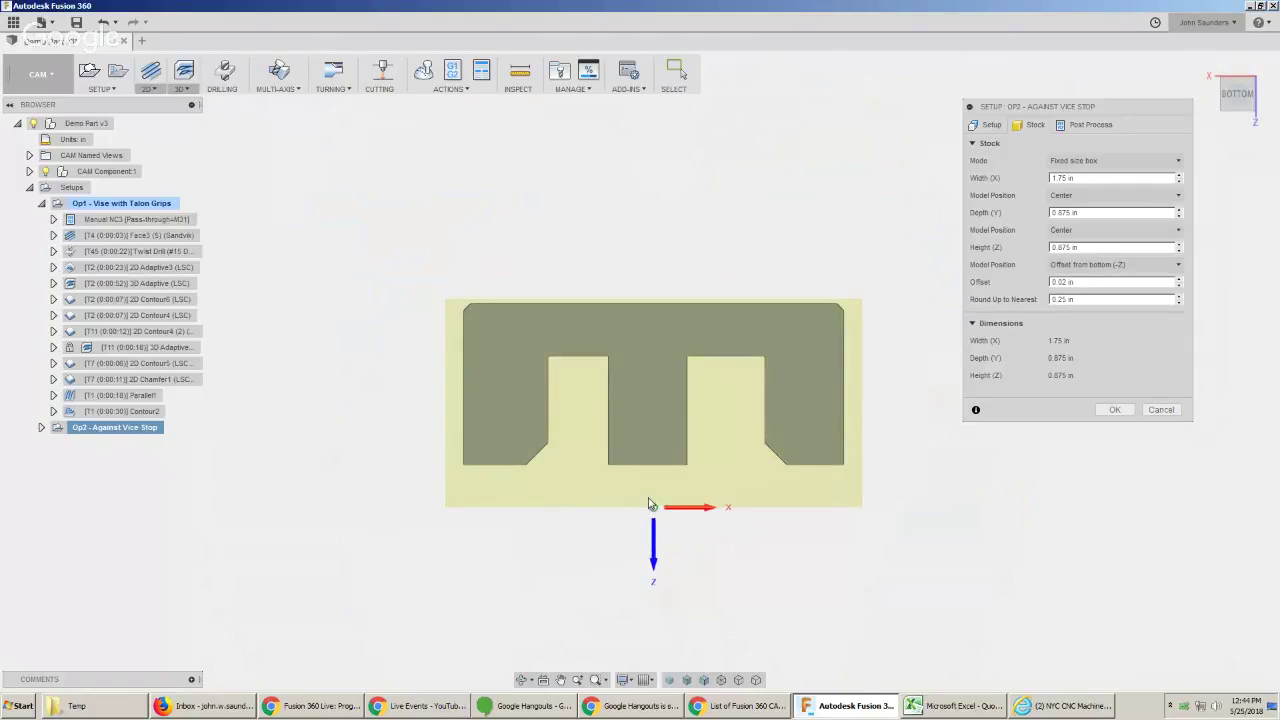
pyautogui.click(650, 550)
pyautogui.keyDown('shift'); pyautogui.moveTo(632, 481); pyautogui.dragTo(664, 481, button='middle'); pyautogui.keyUp('shift')
pyautogui.click(1238, 100)
pyautogui.scroll(3, 573, 460)
# Set the Op2 stock's bottom offset to 0 and its height to 0.855 in, and apply the setup.
pyautogui.moveTo(1086, 281); pyautogui.dragTo(982, 278)
pyautogui.write('0')
pyautogui.press('Tab')
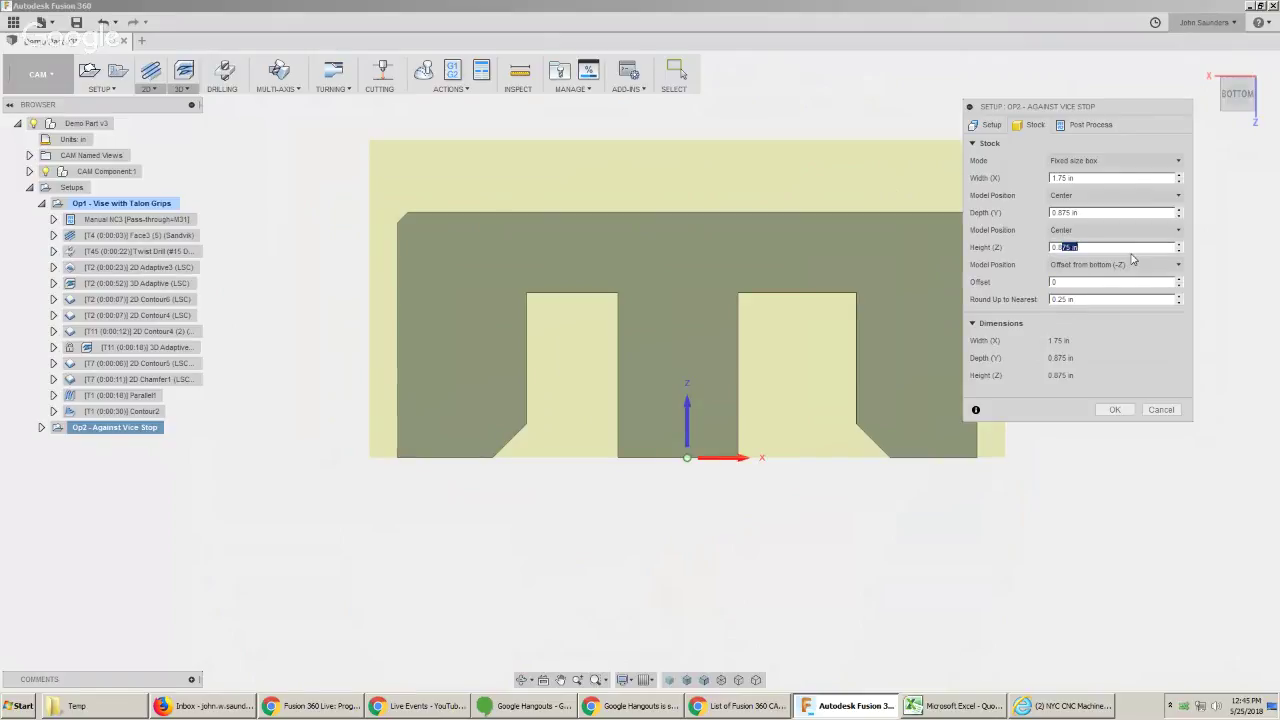
pyautogui.press('Tab')
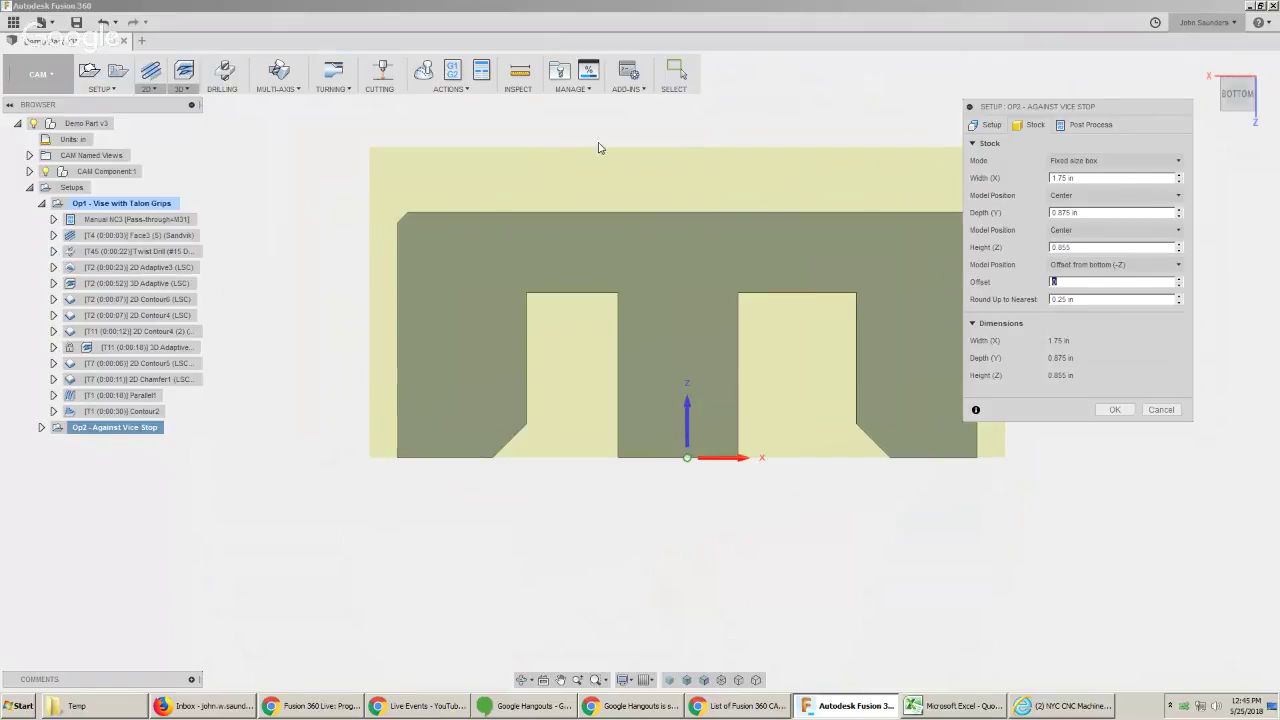
pyautogui.scroll(-2, 746, 334)
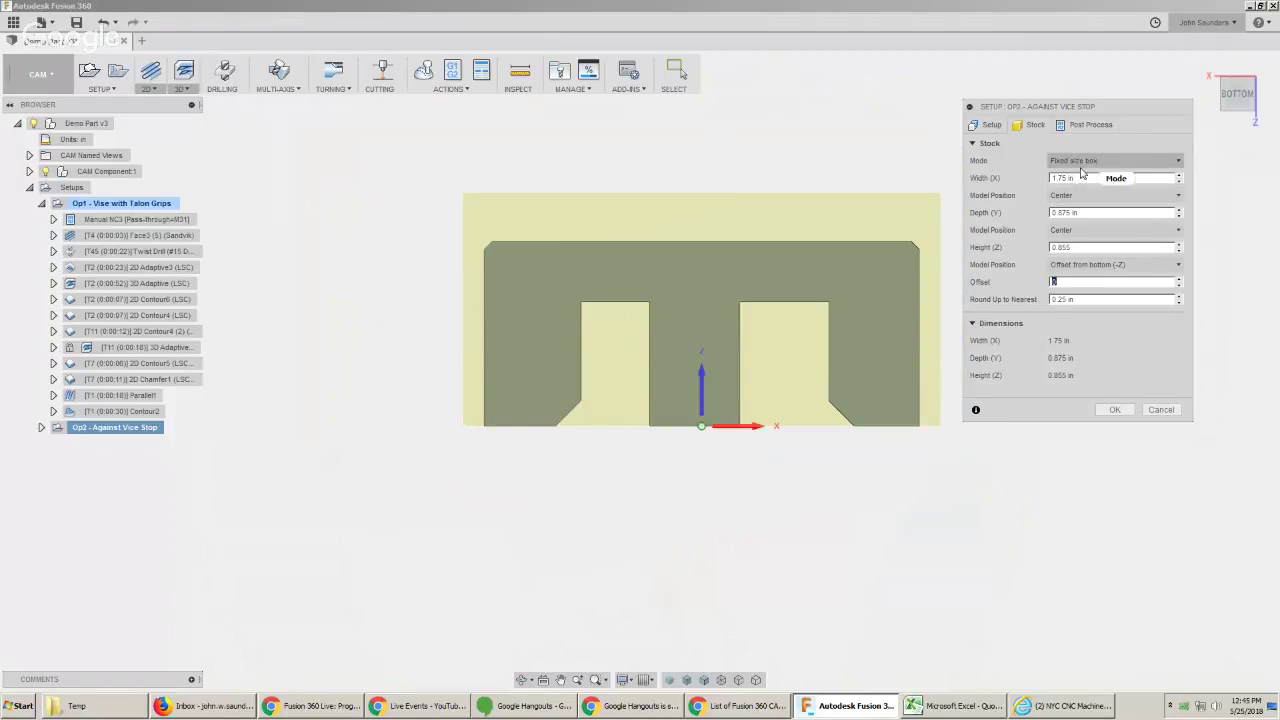
pyautogui.click(1114, 409)
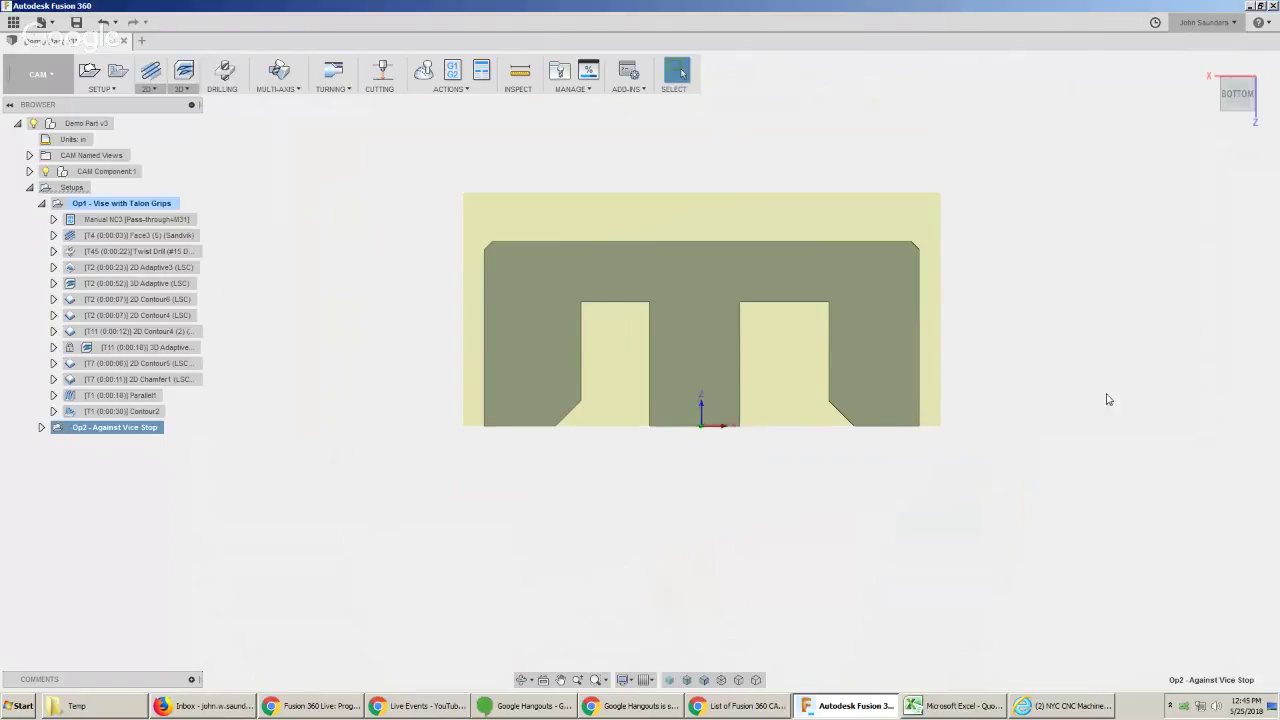
# Try to measure the part's overall length from one end to the other and copy the distance.
pyautogui.press('i')
pyautogui.click(492, 308)
pyautogui.scroll(-1, 997, 480)
pyautogui.keyDown('shift'); pyautogui.moveTo(997, 480); pyautogui.dragTo(874, 346, button='middle'); pyautogui.keyUp('shift')
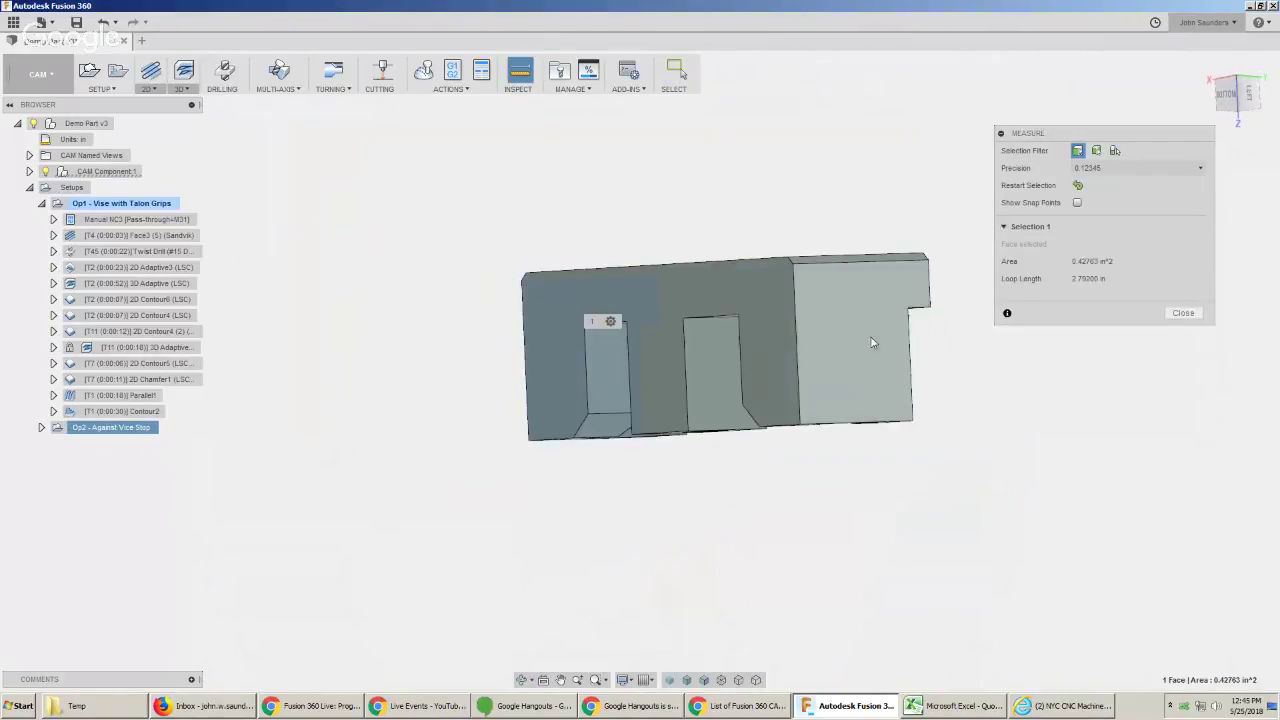
pyautogui.click(866, 340)
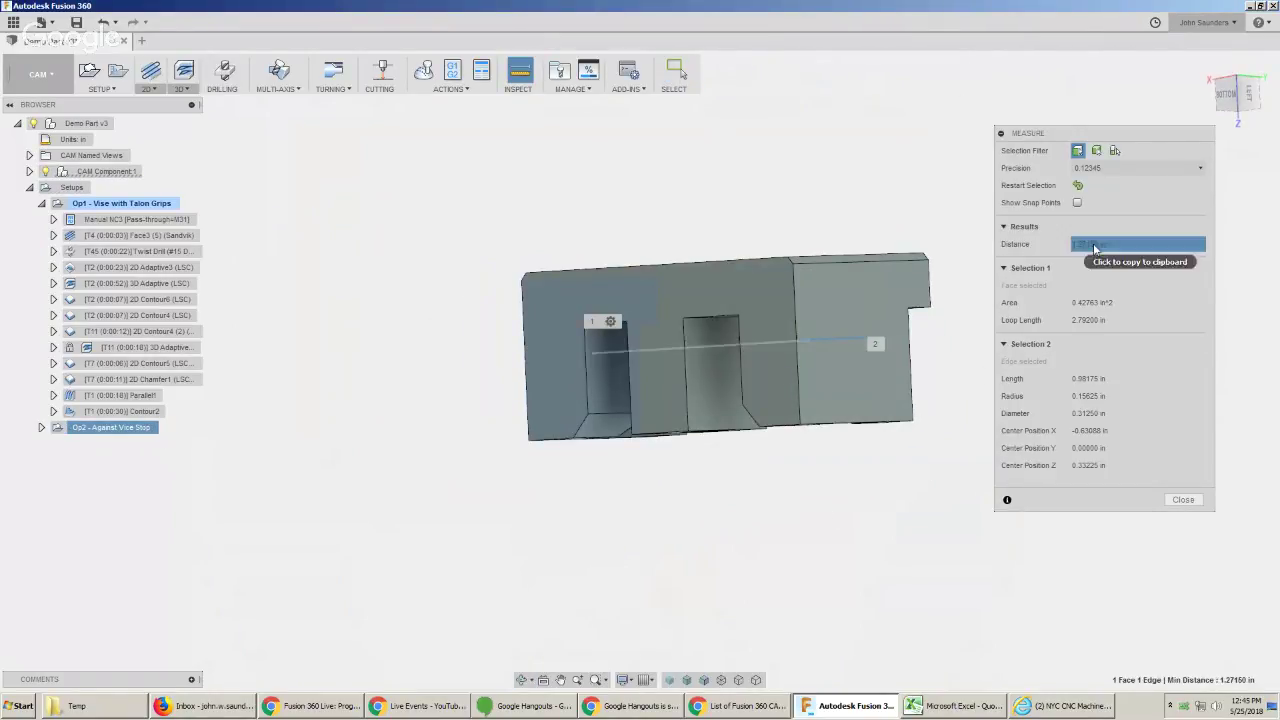
pyautogui.press('Escape')
# Set the Op2 stock's width (X) and depth (Y) to 1.2715 in and apply the setup.
pyautogui.rightClick(131, 436)
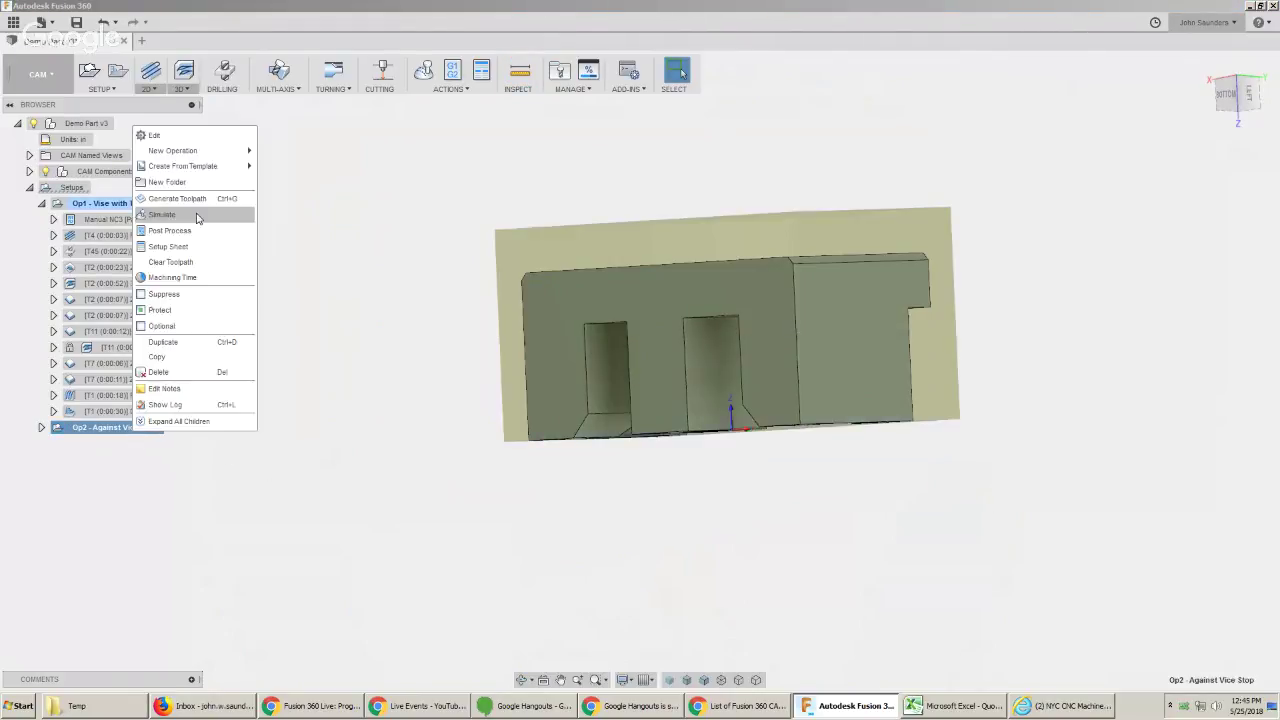
pyautogui.click(160, 137)
pyautogui.click(1030, 124)
pyautogui.write('1.2715')
pyautogui.press('Tab')
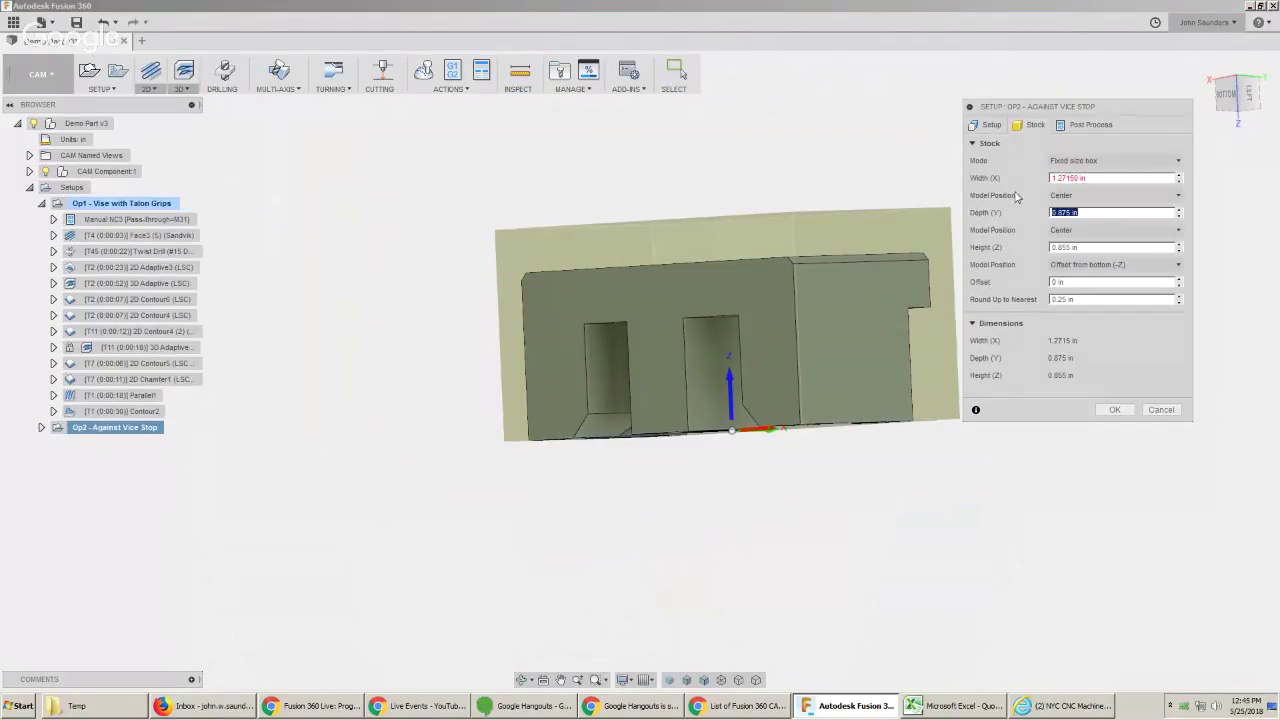
pyautogui.write('1.2715')
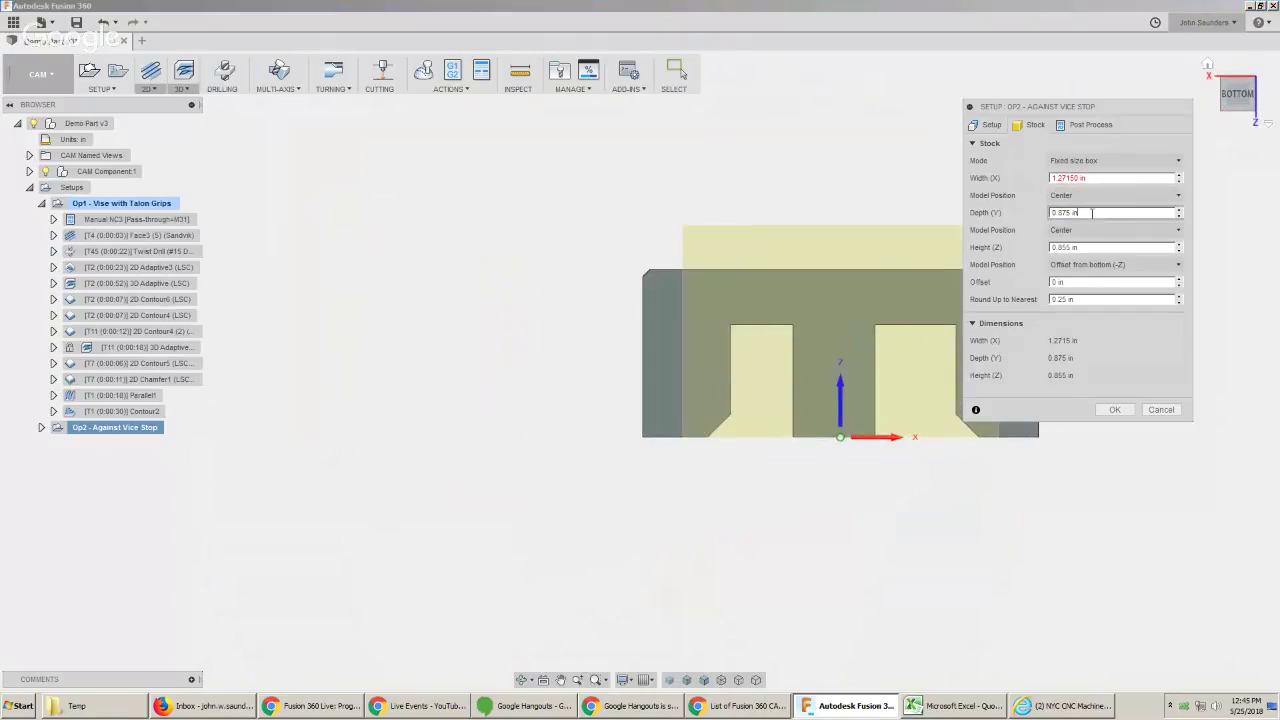
pyautogui.press('Tab')
pyautogui.click(1108, 180)
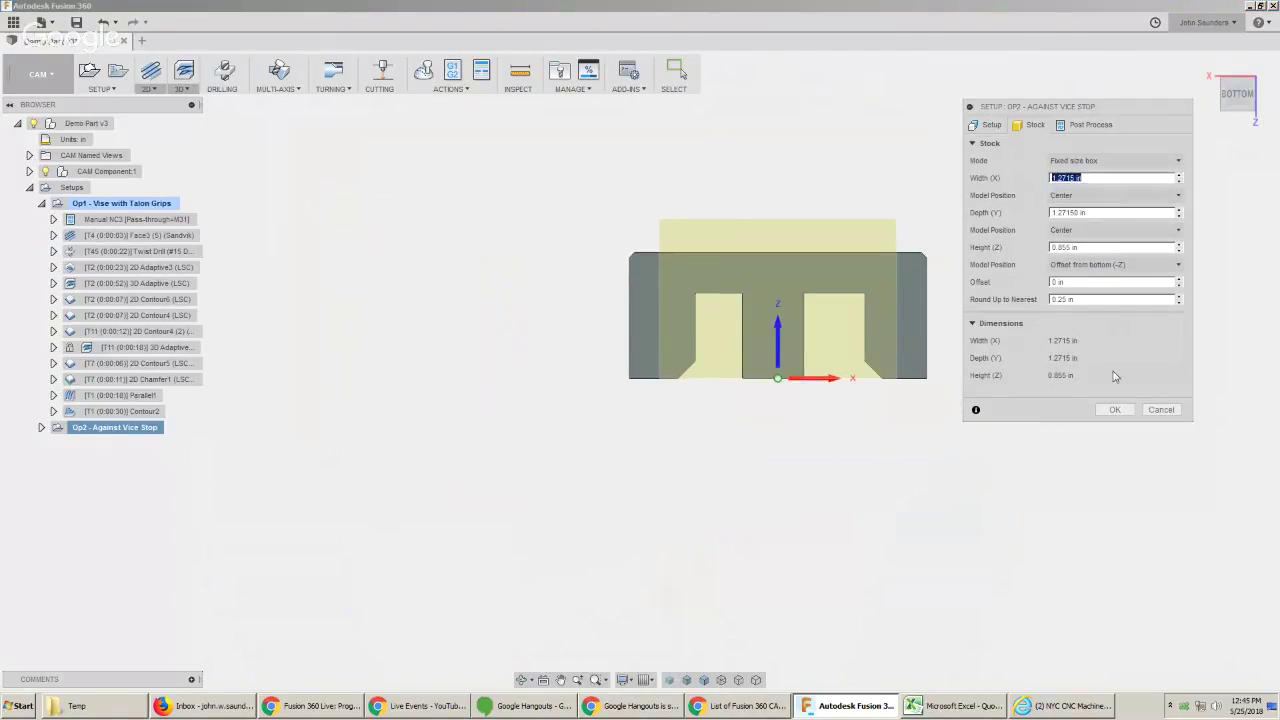
pyautogui.click(1114, 409)
# Measure the distance between the part's two flat outer end faces and copy the value.
pyautogui.click(698, 358)
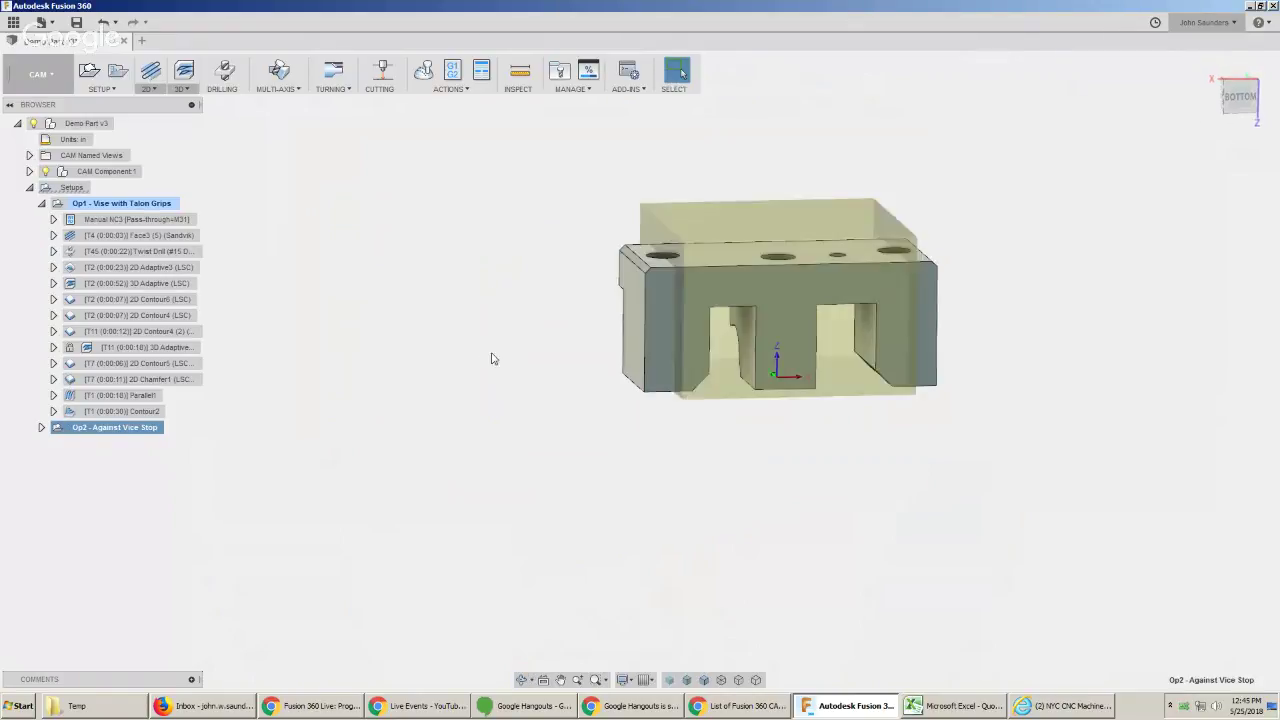
pyautogui.press('i')
pyautogui.click(638, 320)
pyautogui.keyDown('shift'); pyautogui.moveTo(909, 613); pyautogui.dragTo(800, 595, button='middle'); pyautogui.keyUp('shift')
pyautogui.click(918, 322)
pyautogui.click(1079, 243)
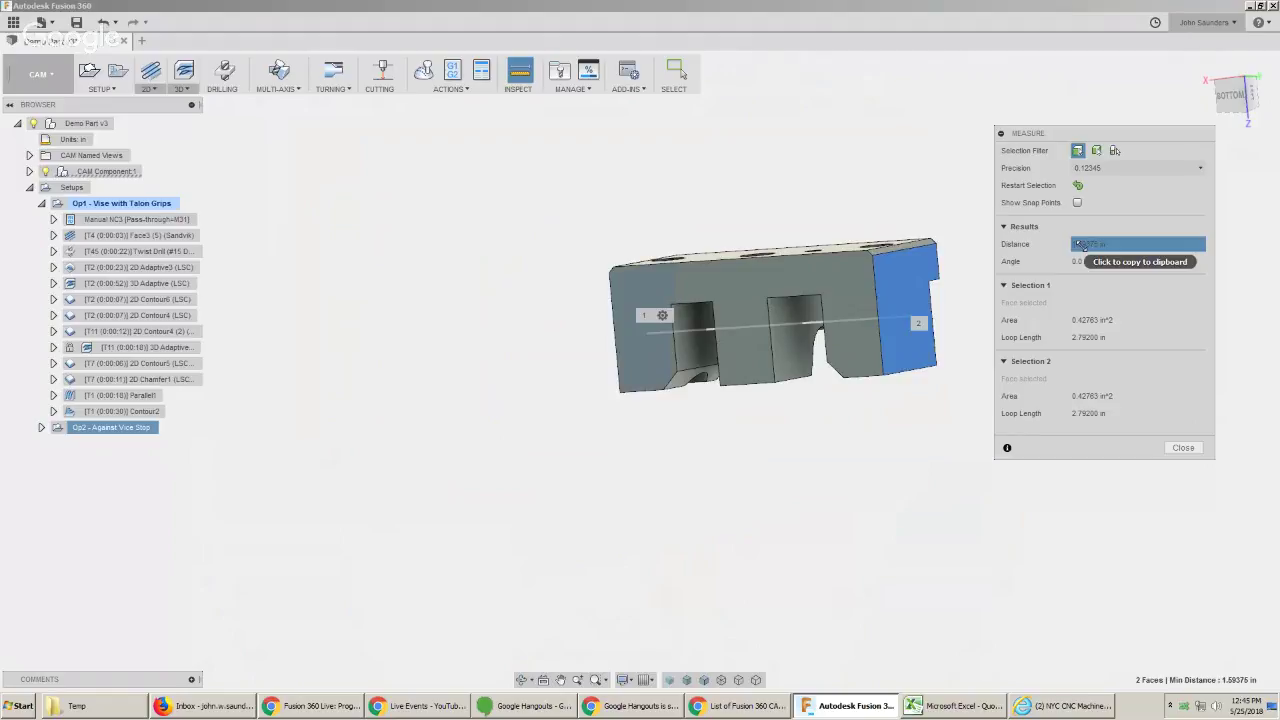
pyautogui.click(1183, 447)
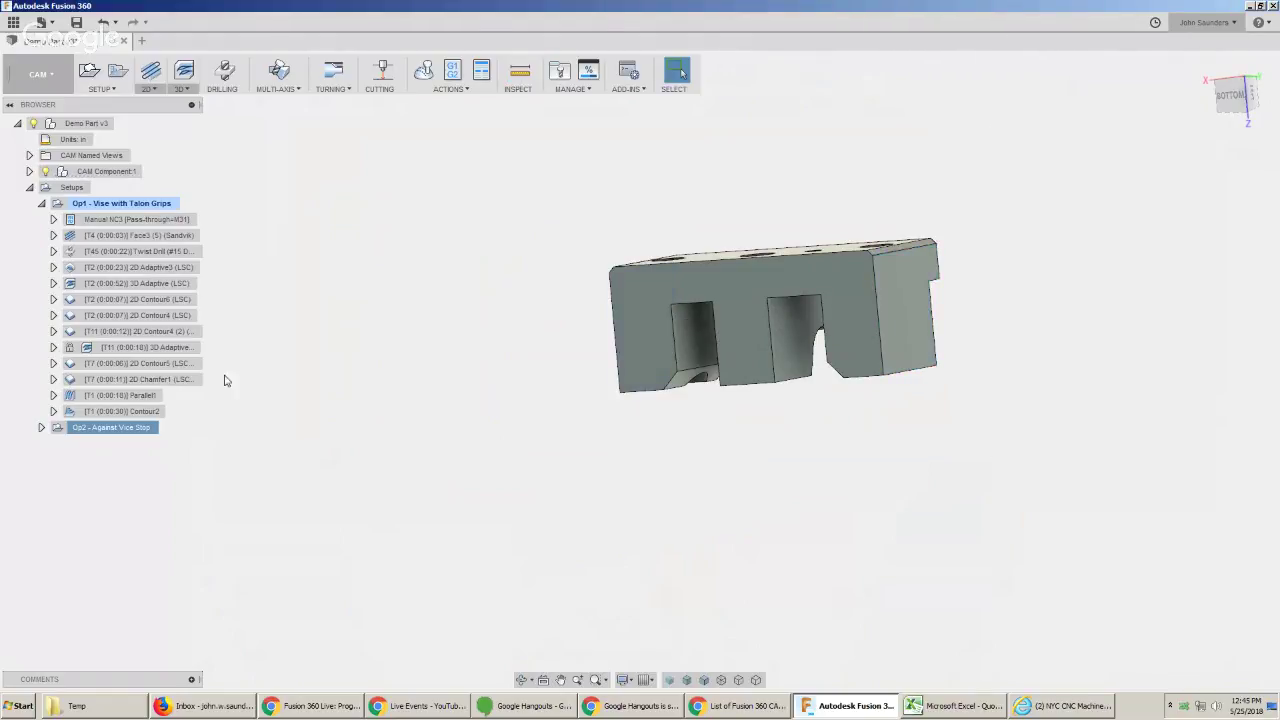
# Set the Op2 stock's width (X) to 1.59375 in and its depth (Y) to .75 in.
pyautogui.rightClick(147, 430)
pyautogui.click(180, 133)
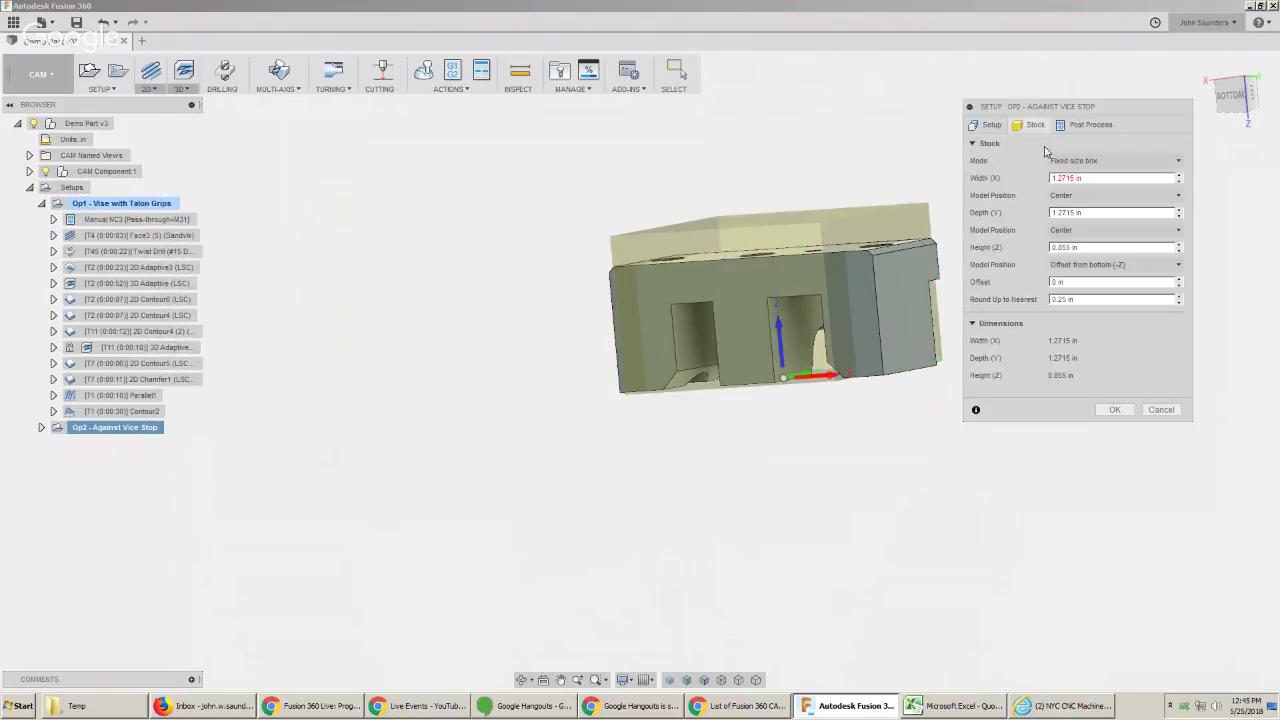
pyautogui.click(1090, 177)
pyautogui.write('1.59375')
pyautogui.press('Tab')
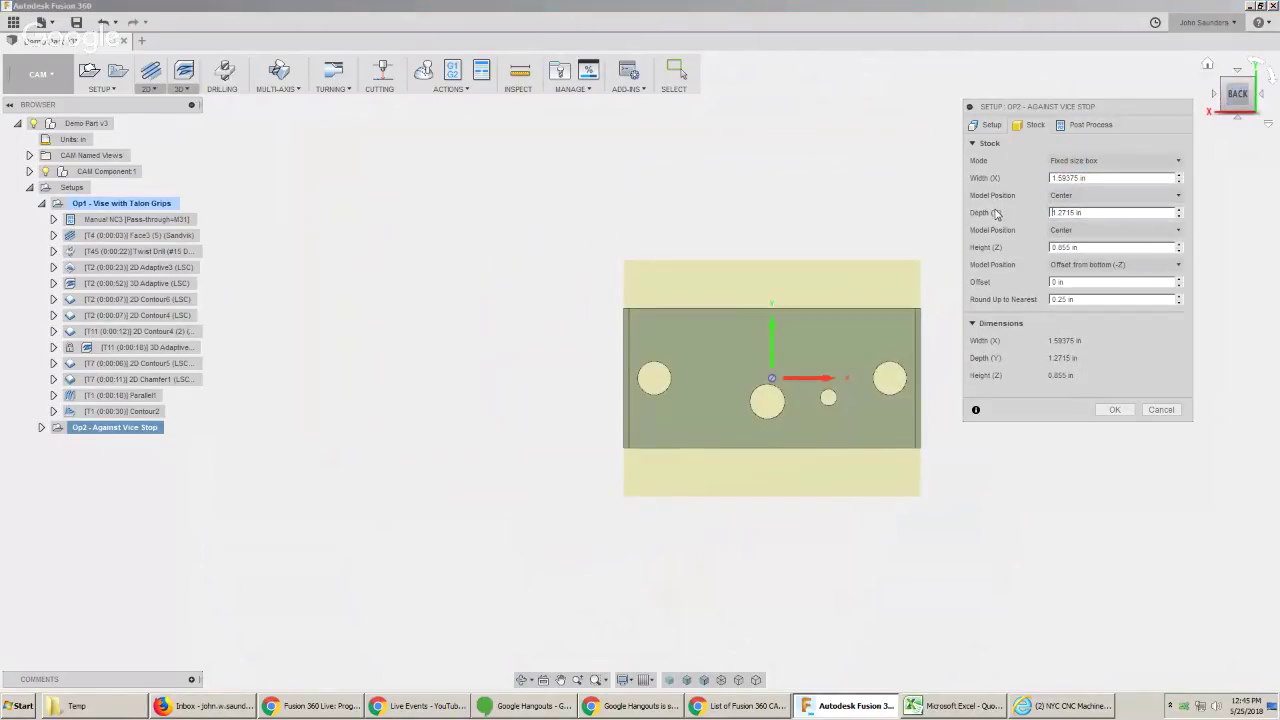
pyautogui.write('.7')
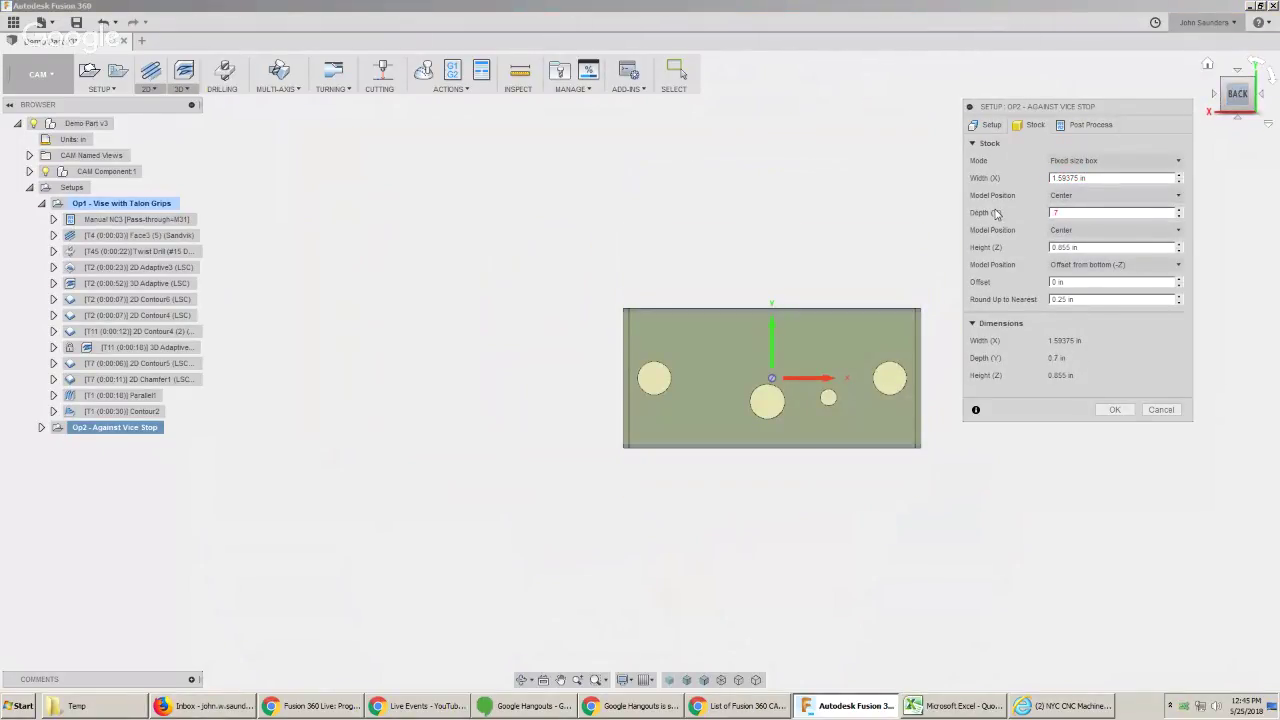
pyautogui.write('5')
pyautogui.click(1114, 409)
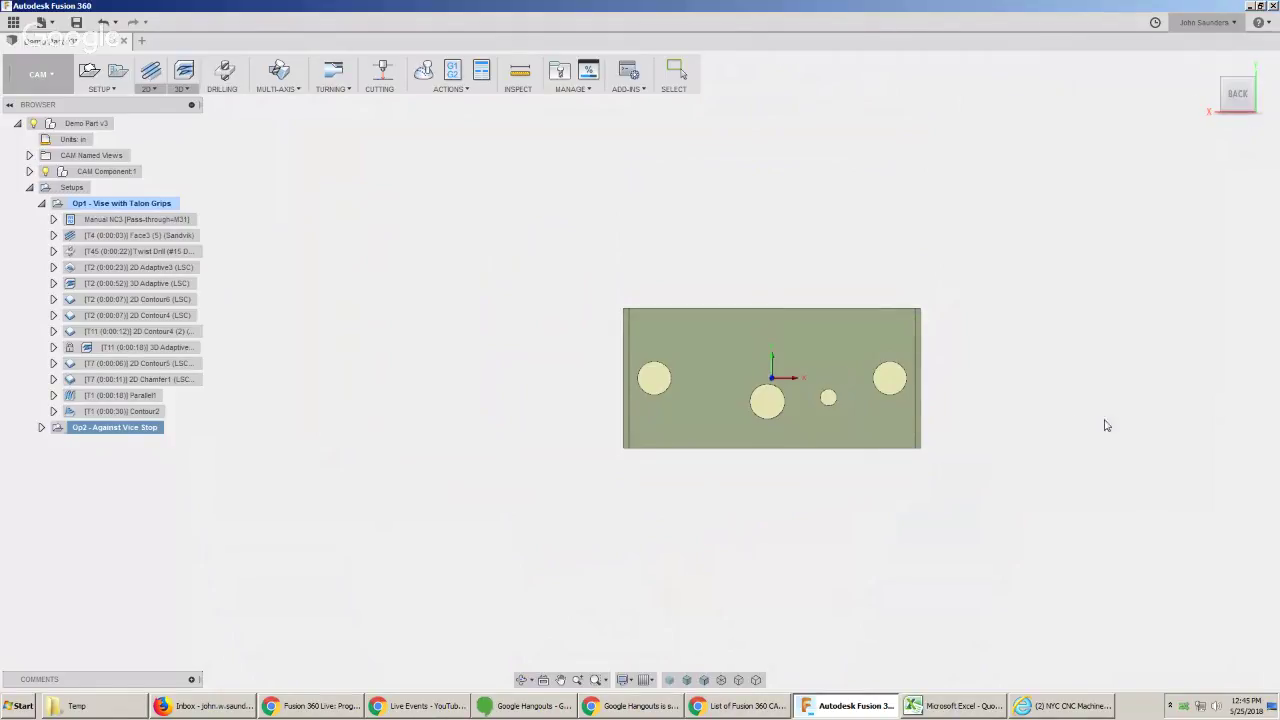
# Move the Op2 origin to the stock box point at the lower corner with minimum X, Y and Z.
pyautogui.keyDown('shift'); pyautogui.moveTo(1106, 423); pyautogui.dragTo(862, 285, button='middle'); pyautogui.keyUp('shift')
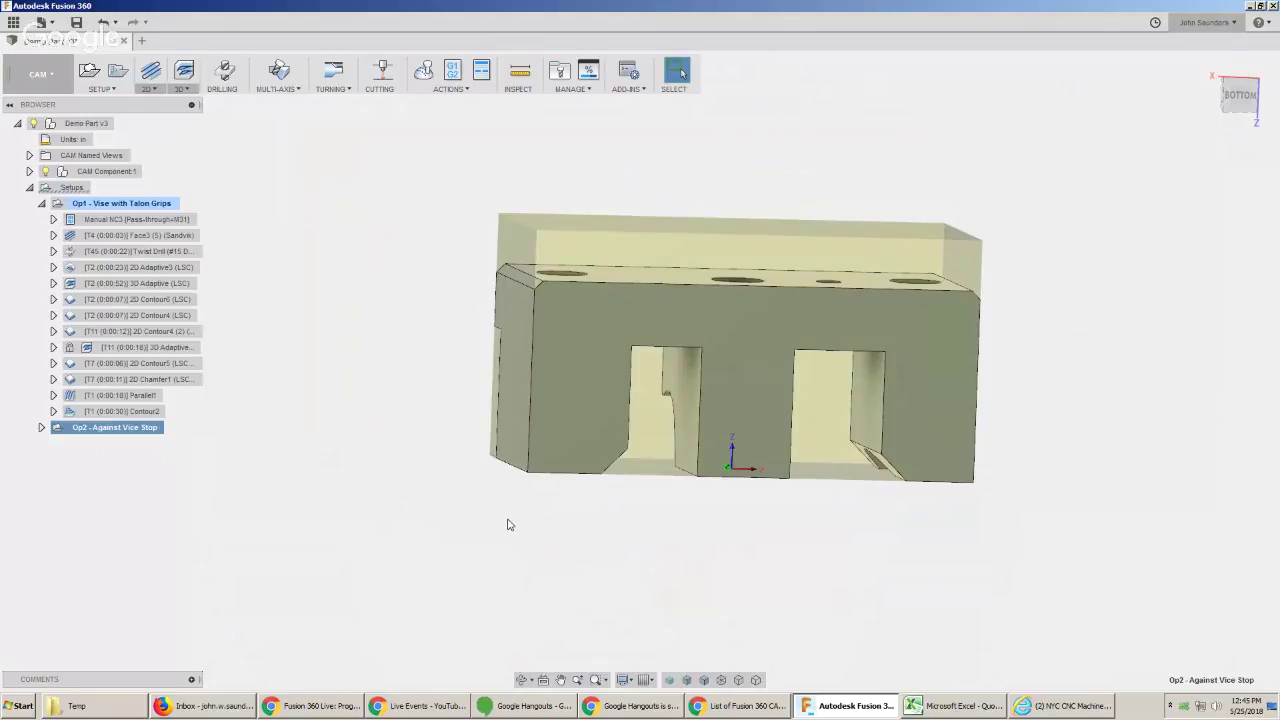
pyautogui.keyDown('shift'); pyautogui.moveTo(486, 513); pyautogui.dragTo(486, 520, button='middle'); pyautogui.keyUp('shift')
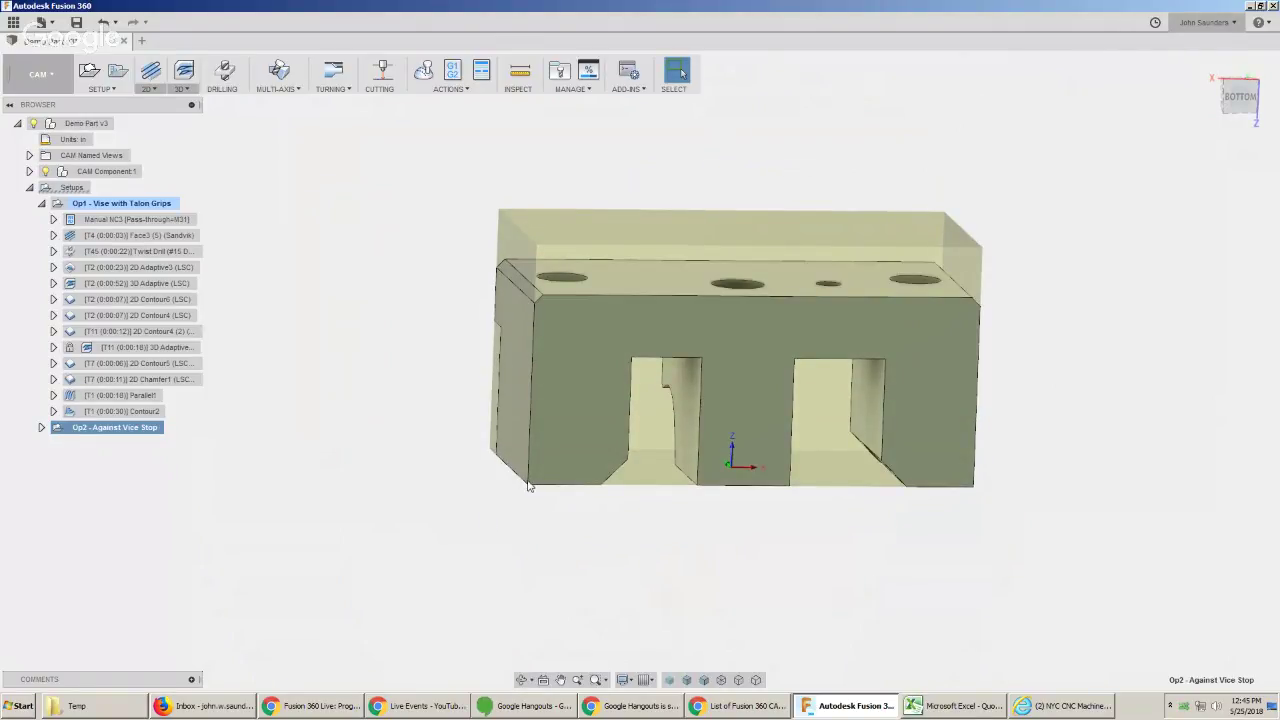
pyautogui.keyDown('shift'); pyautogui.moveTo(528, 481); pyautogui.dragTo(526, 487, button='middle'); pyautogui.keyUp('shift')
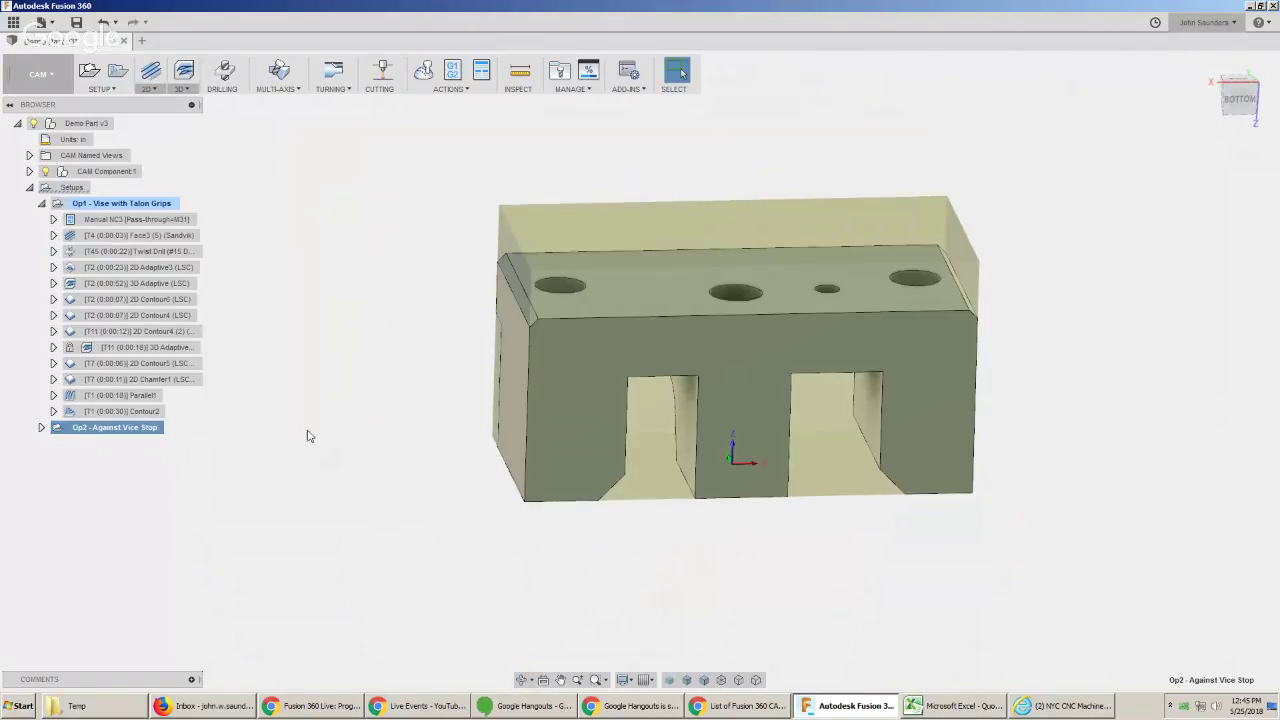
pyautogui.rightClick(121, 433)
pyautogui.click(161, 132)
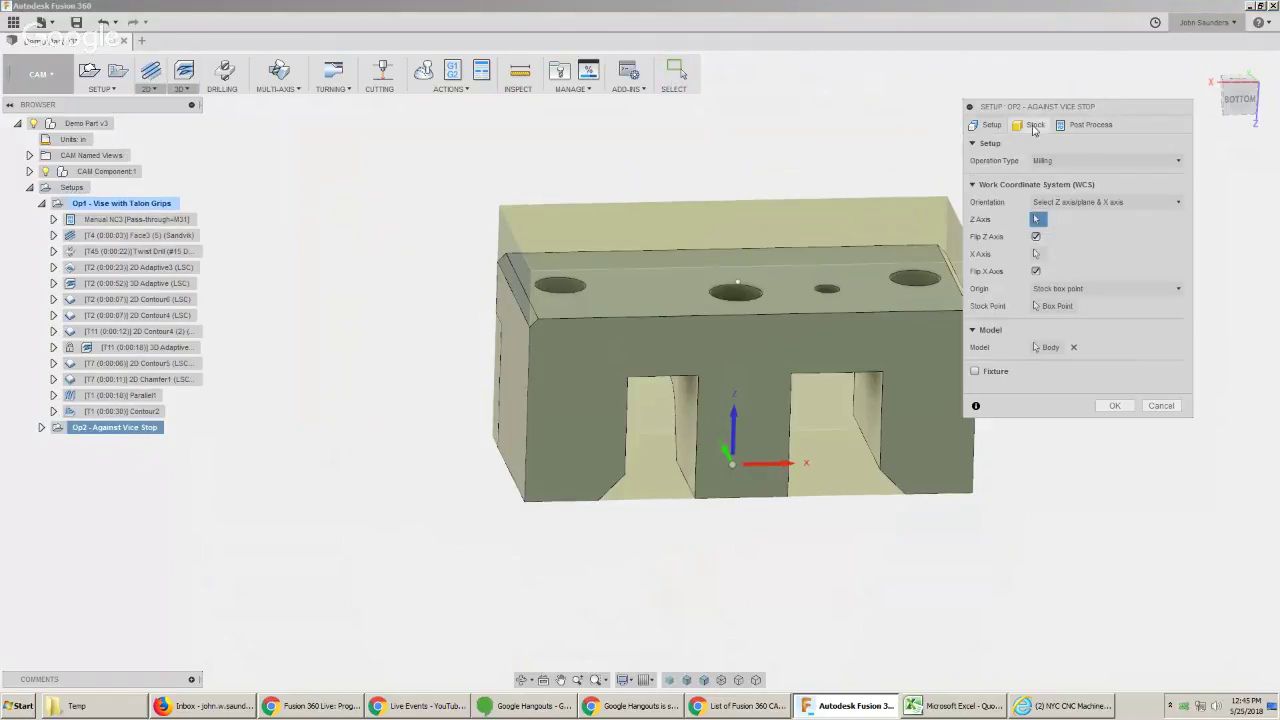
pyautogui.click(1035, 128)
pyautogui.click(990, 125)
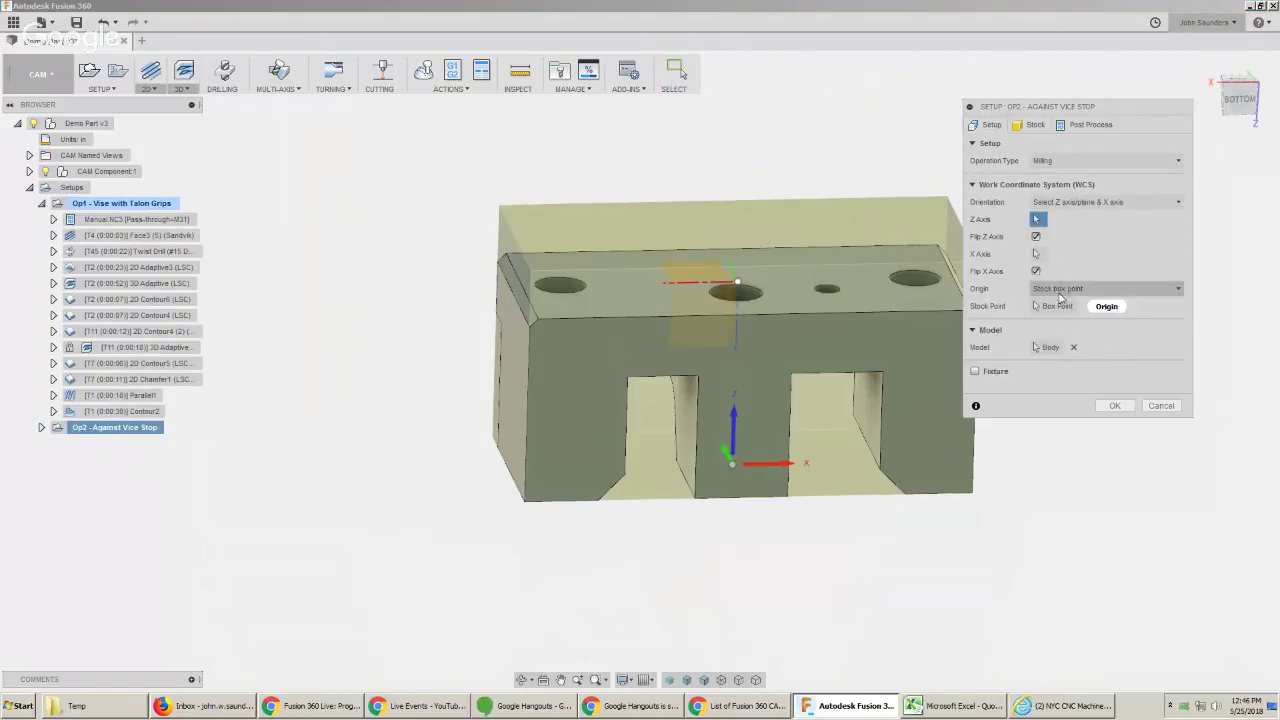
pyautogui.click(523, 500)
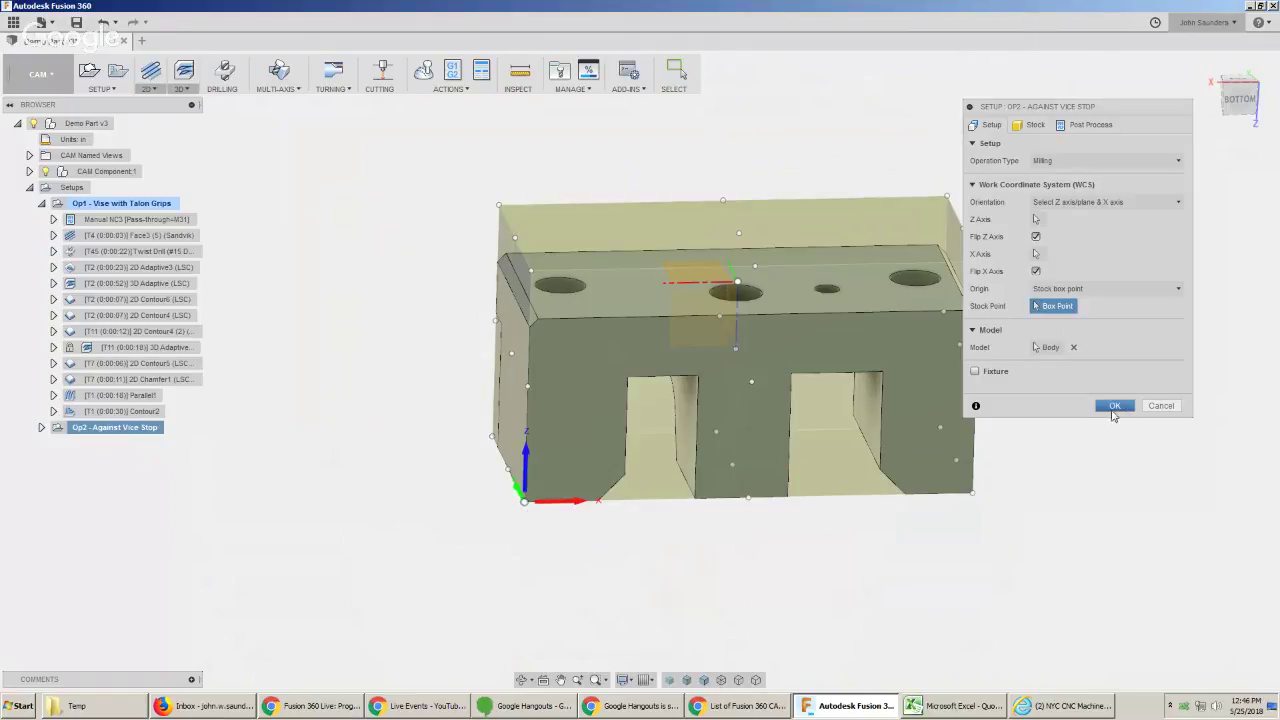
pyautogui.click(1113, 409)
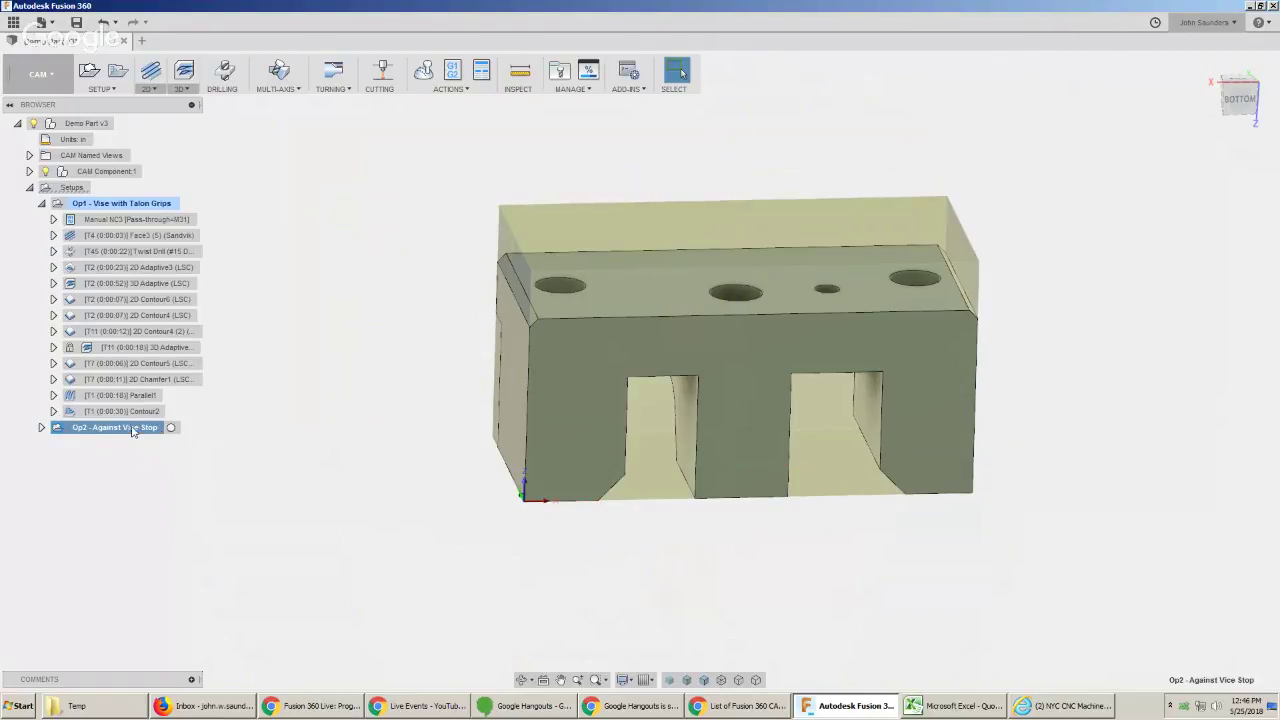
# Try to copy the Face3 operation from Op1 into the Op2 - Against Vice Stop setup.
pyautogui.rightClick(132, 430)
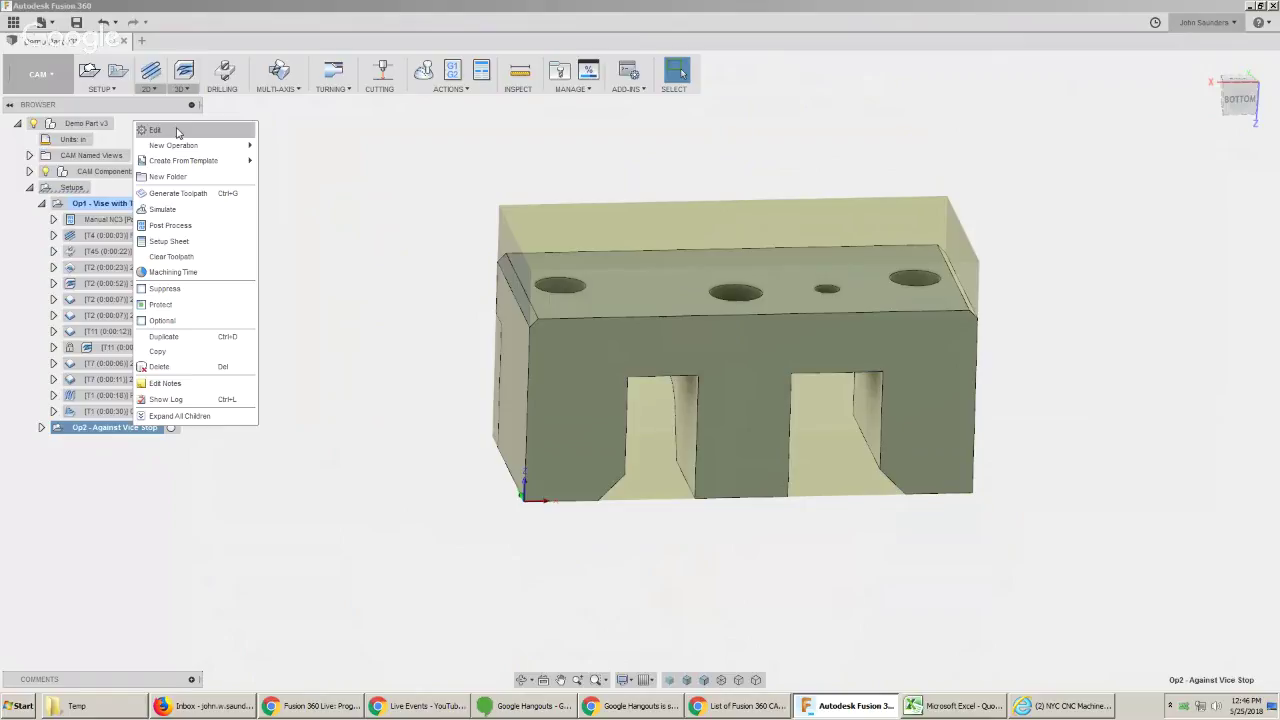
pyautogui.click(151, 88)
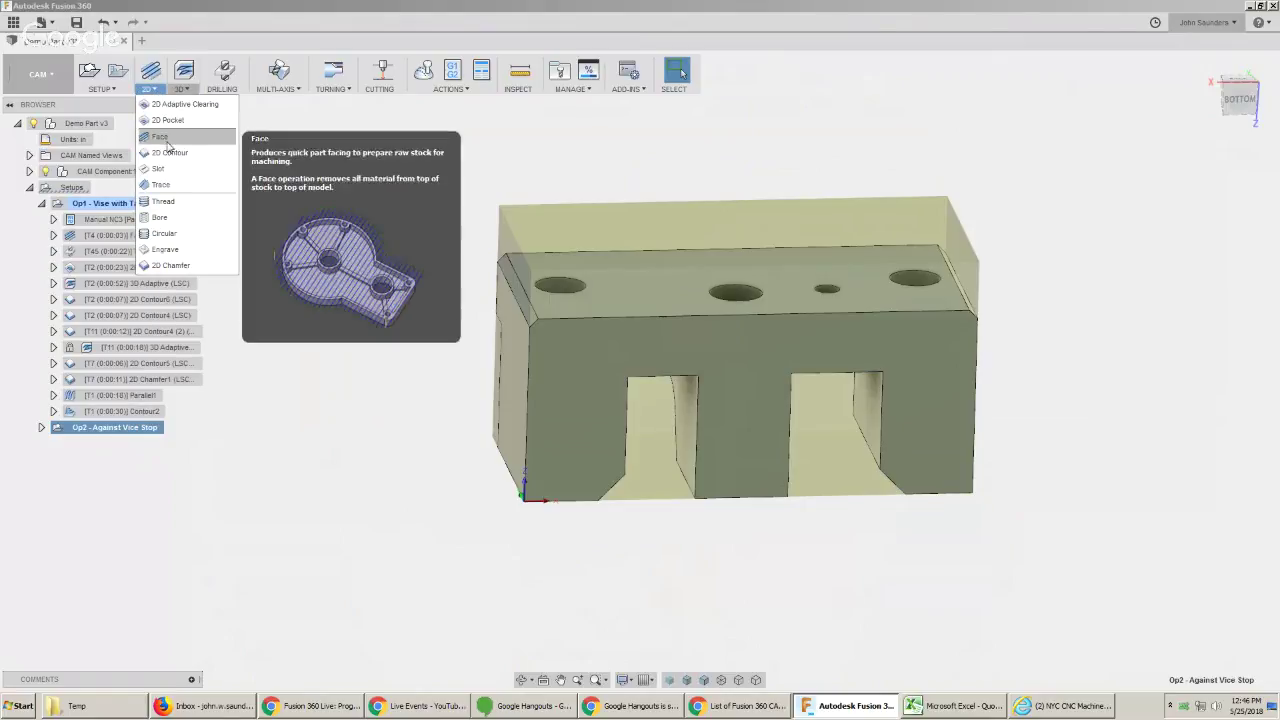
pyautogui.click(132, 235)
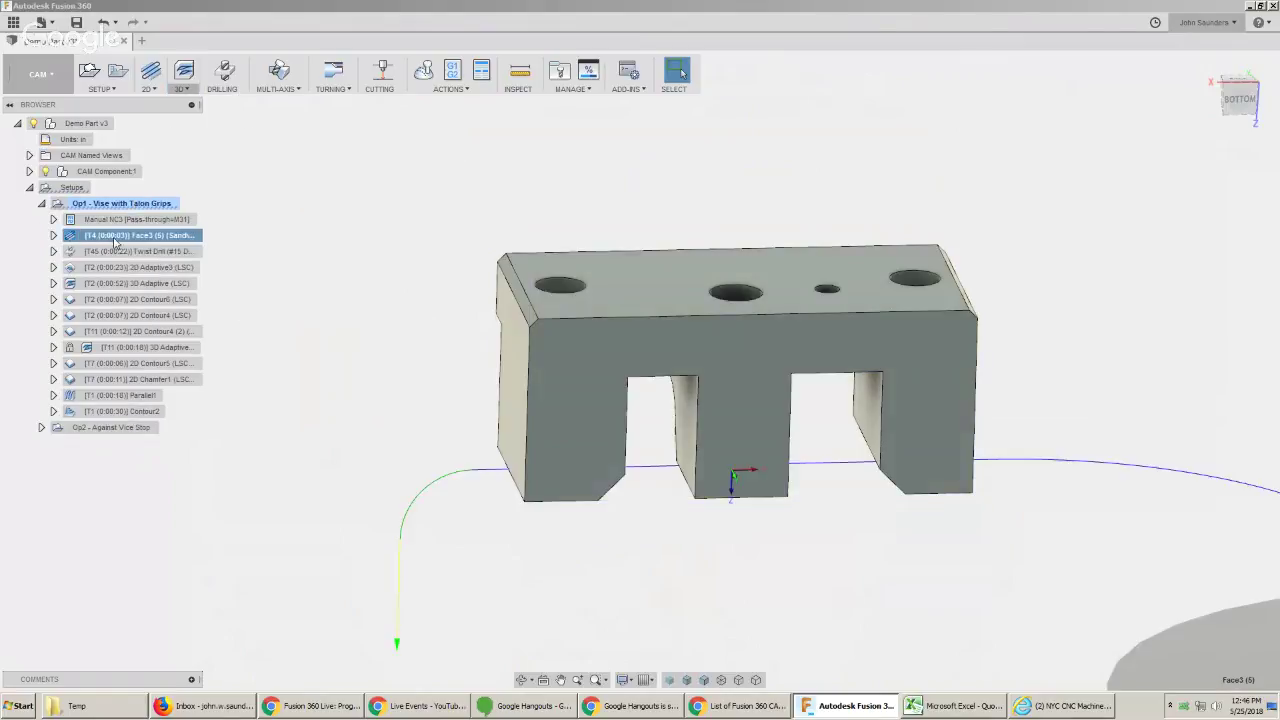
pyautogui.click(129, 429)
pyautogui.click(126, 449)
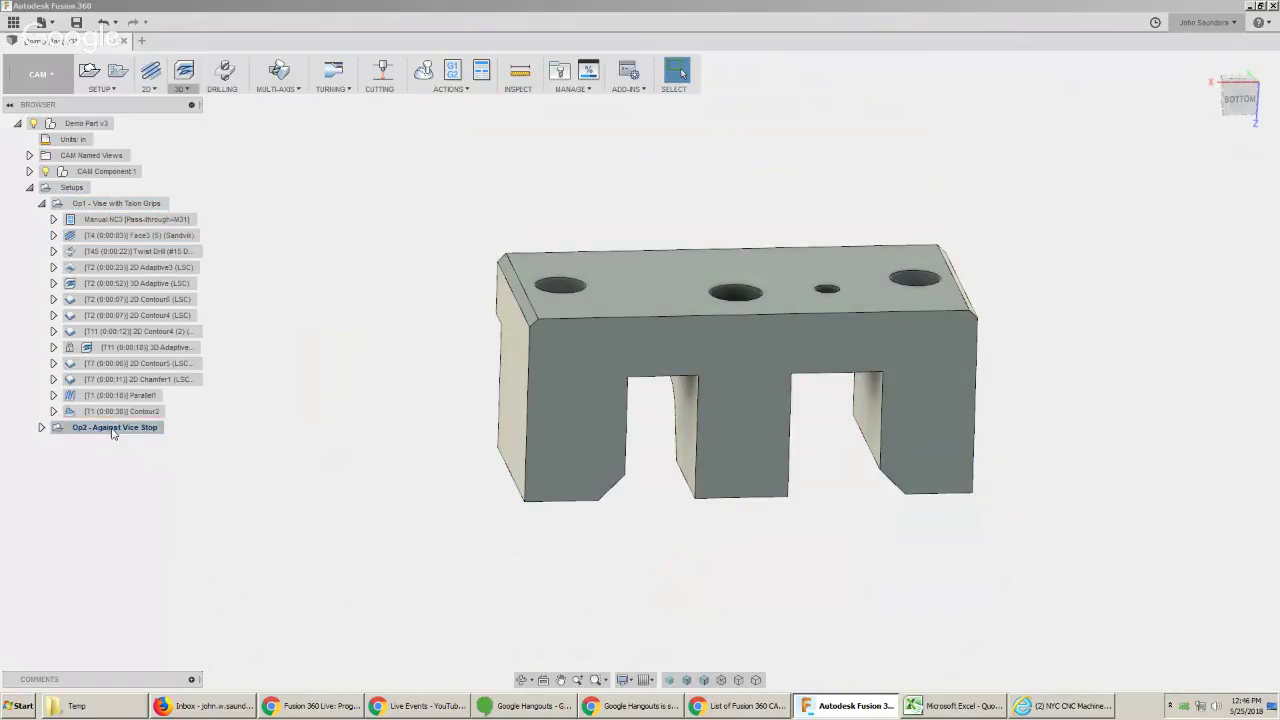
# Delete all the duplicated operations inside the Op2 - Against Vice Stop setup, from the manual NC entry through the last face operation.
pyautogui.click(41, 428)
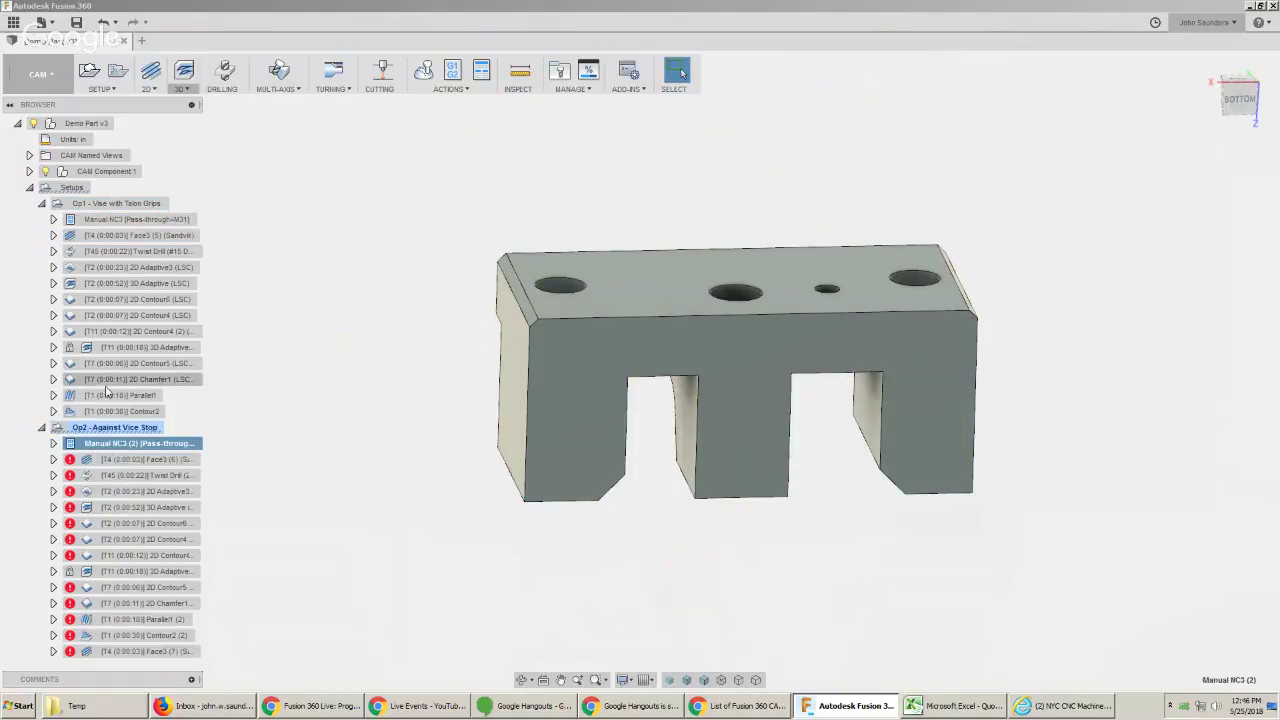
pyautogui.click(146, 447)
pyautogui.keyDown('shift'); pyautogui.click(116, 648); pyautogui.keyUp('shift')
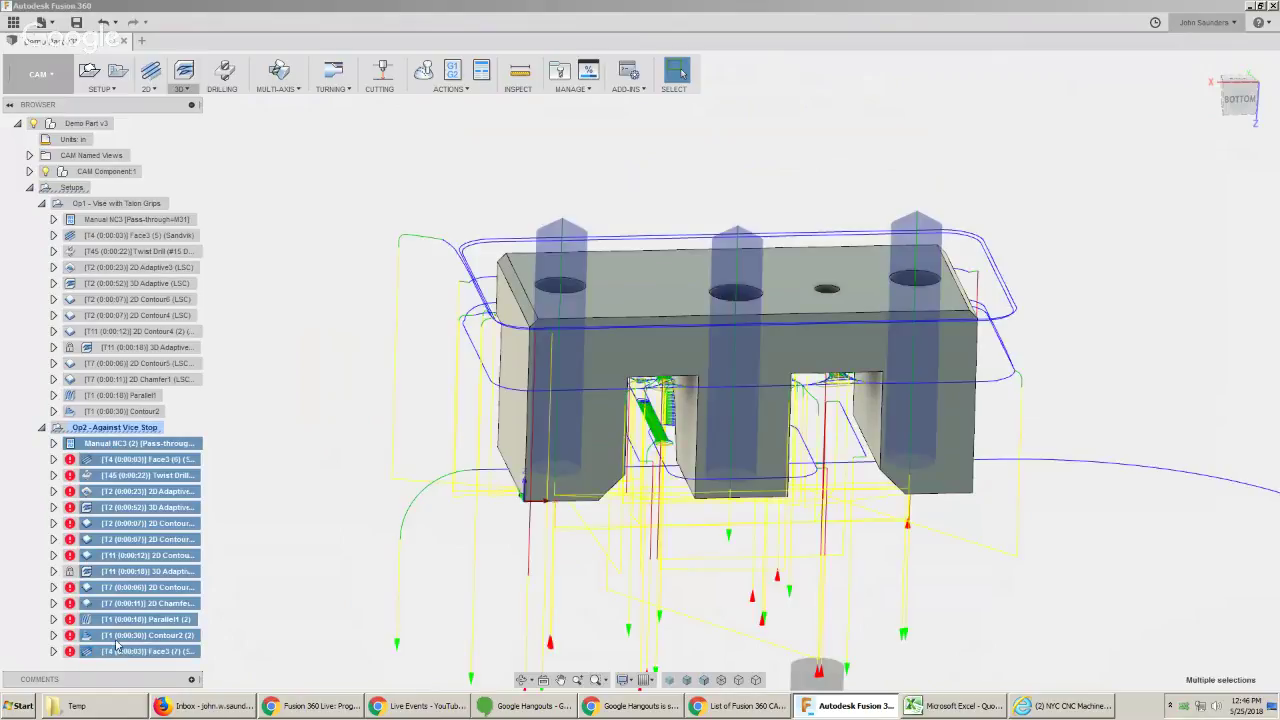
pyautogui.press('Delete')
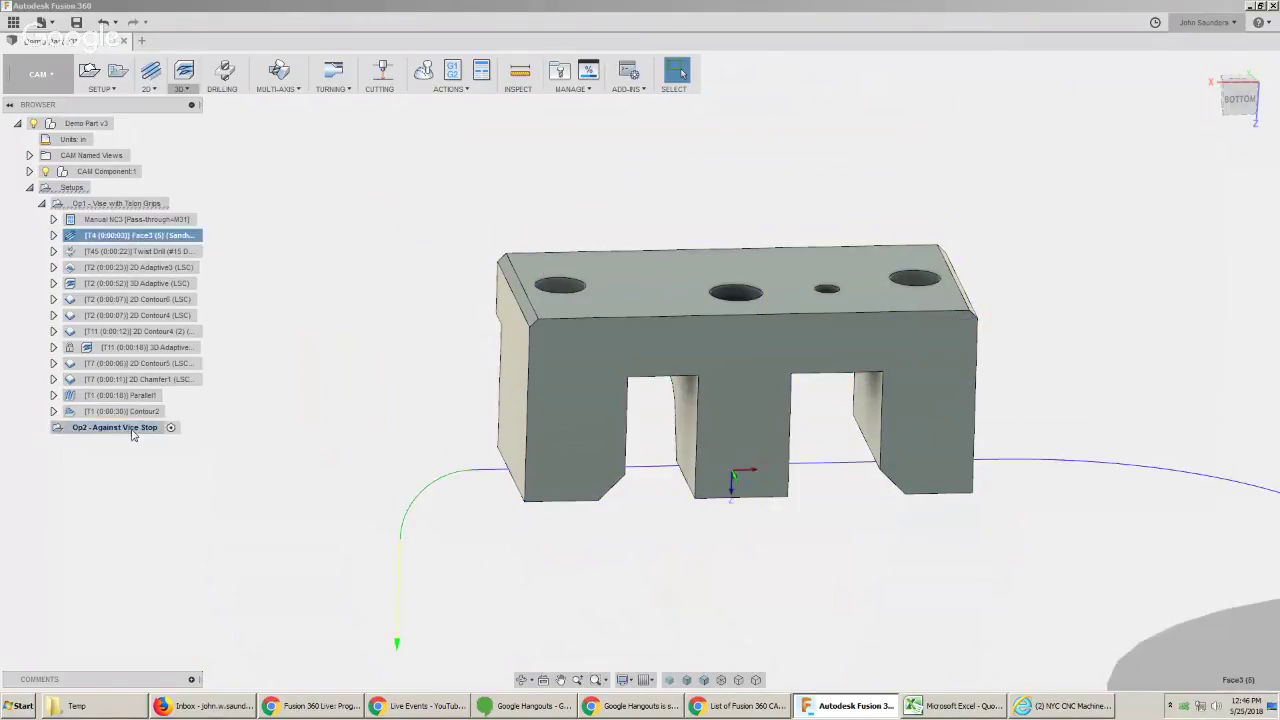
# Paste a copy of Op1's Face3 operation into the emptied Op2 setup and check its toolpath on the part.
pyautogui.hotkey('ctrl', 'v')
pyautogui.click(109, 449)
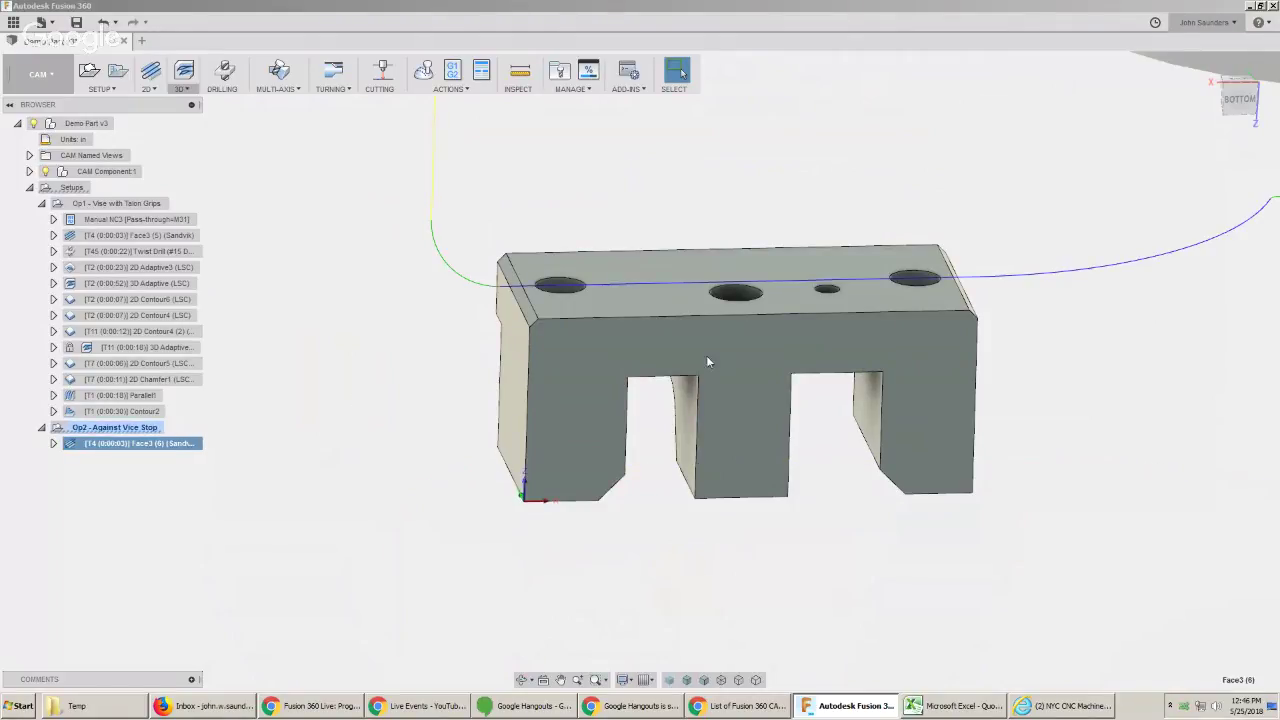
pyautogui.keyDown('shift'); pyautogui.moveTo(706, 362); pyautogui.dragTo(788, 435, button='middle'); pyautogui.keyUp('shift')
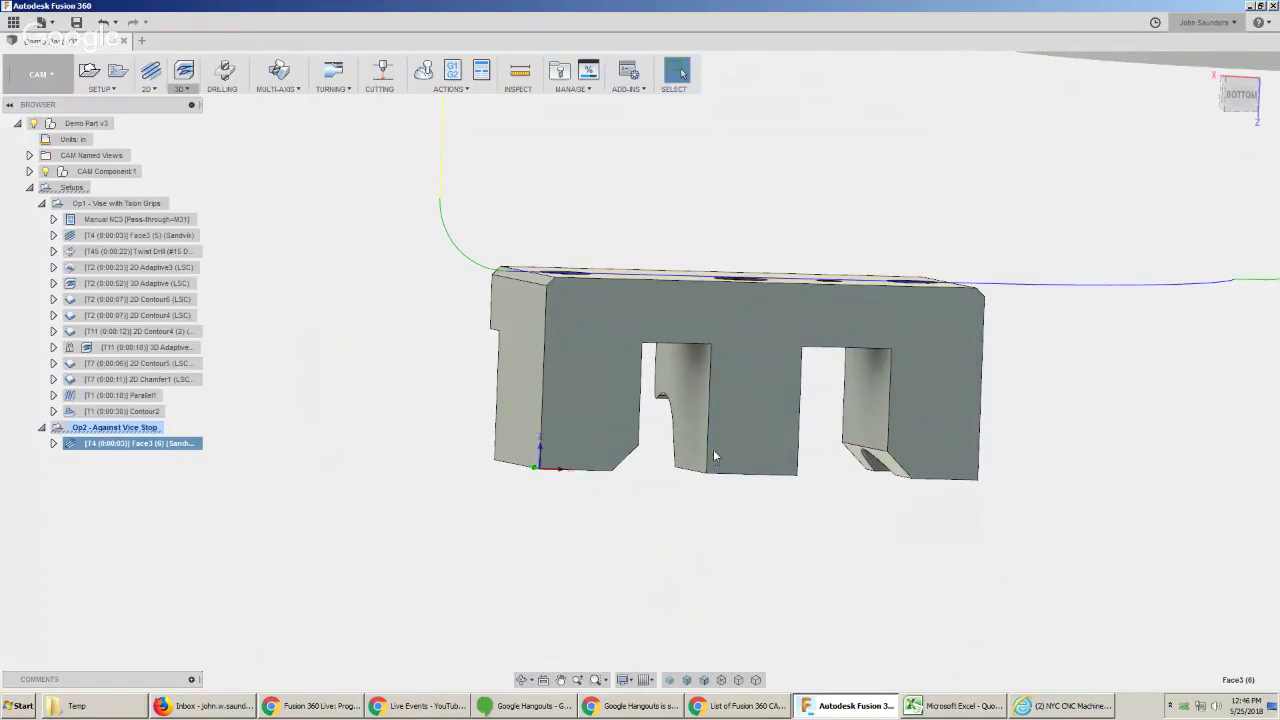
pyautogui.keyDown('shift'); pyautogui.moveTo(713, 457); pyautogui.dragTo(670, 440, button='middle'); pyautogui.keyUp('shift')
# Switch Op2's face operation to tool #2, the Ø1/4" flat (LSC), and set its stepover to .2 in.
pyautogui.rightClick(160, 445)
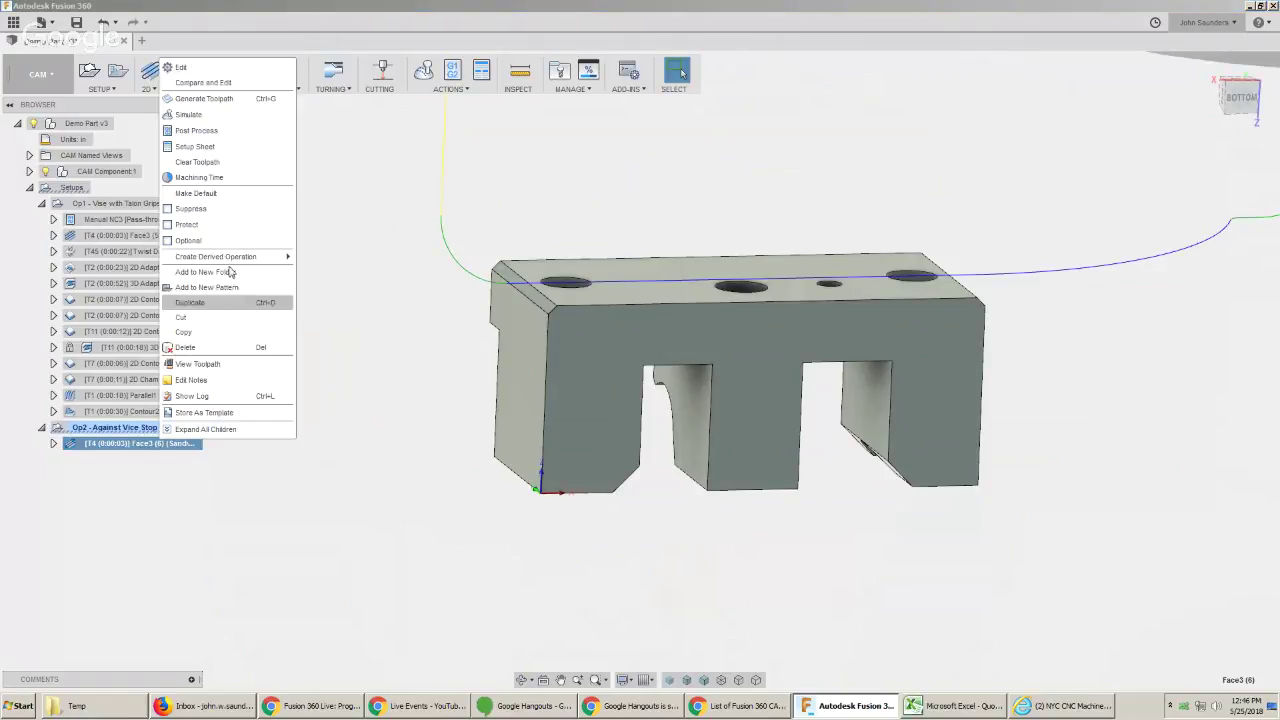
pyautogui.click(182, 67)
pyautogui.click(1058, 163)
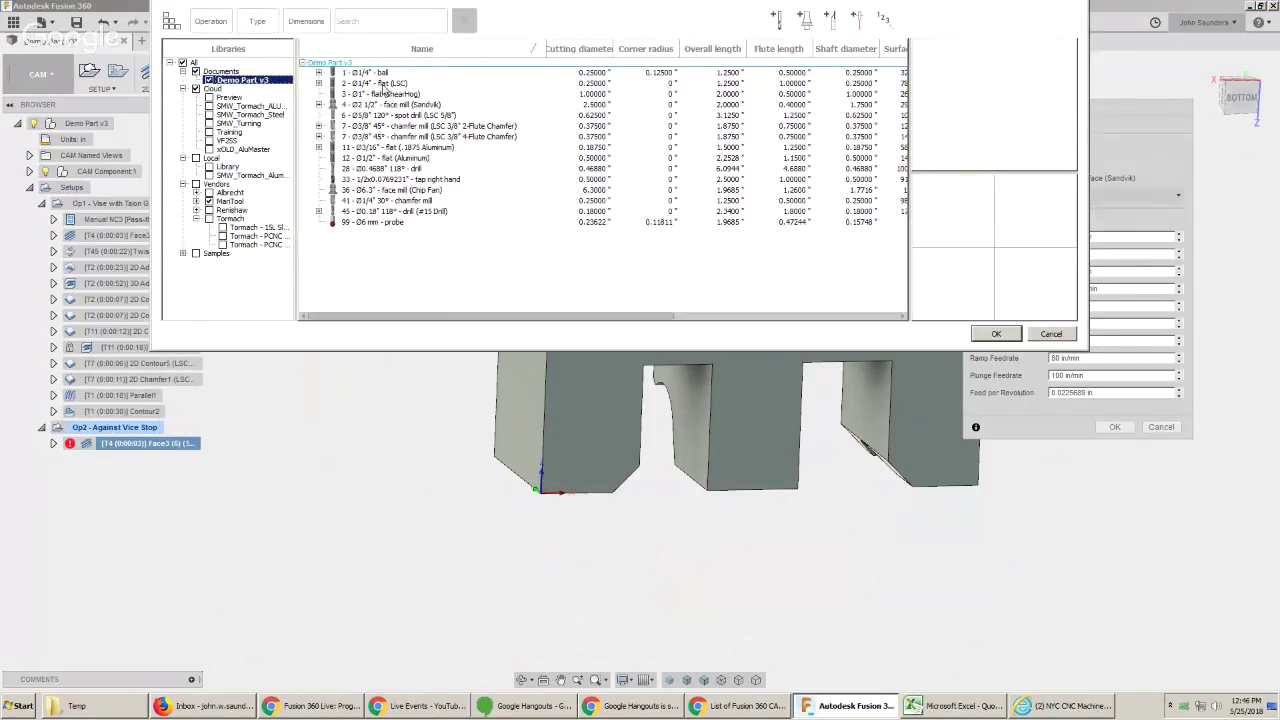
pyautogui.click(382, 84)
pyautogui.click(996, 333)
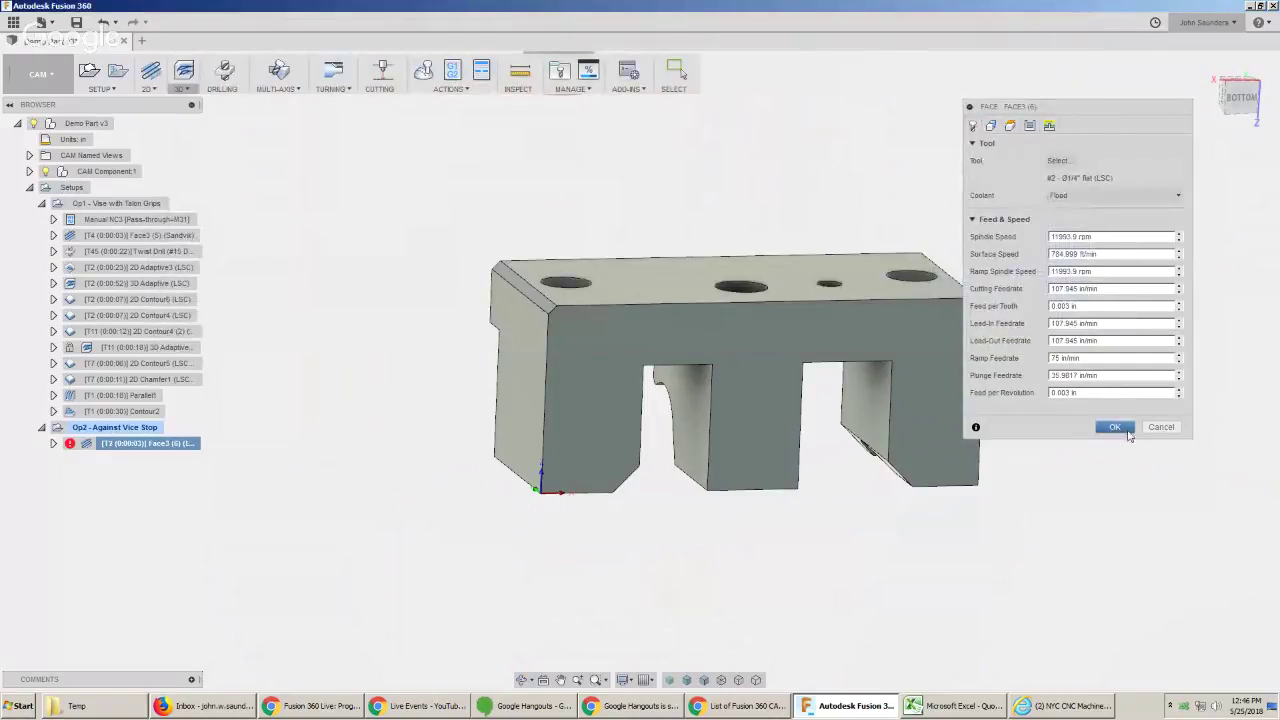
pyautogui.click(1029, 125)
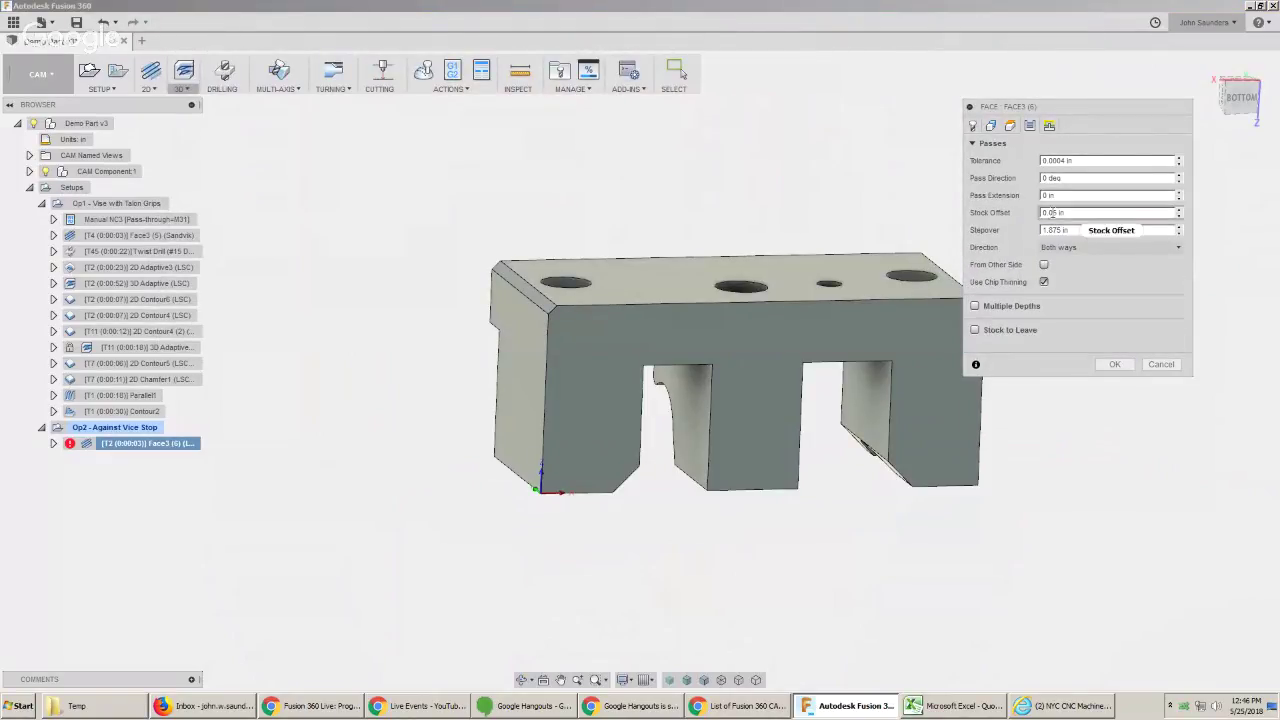
pyautogui.moveTo(1042, 230); pyautogui.dragTo(1095, 246)
pyautogui.write('.2')
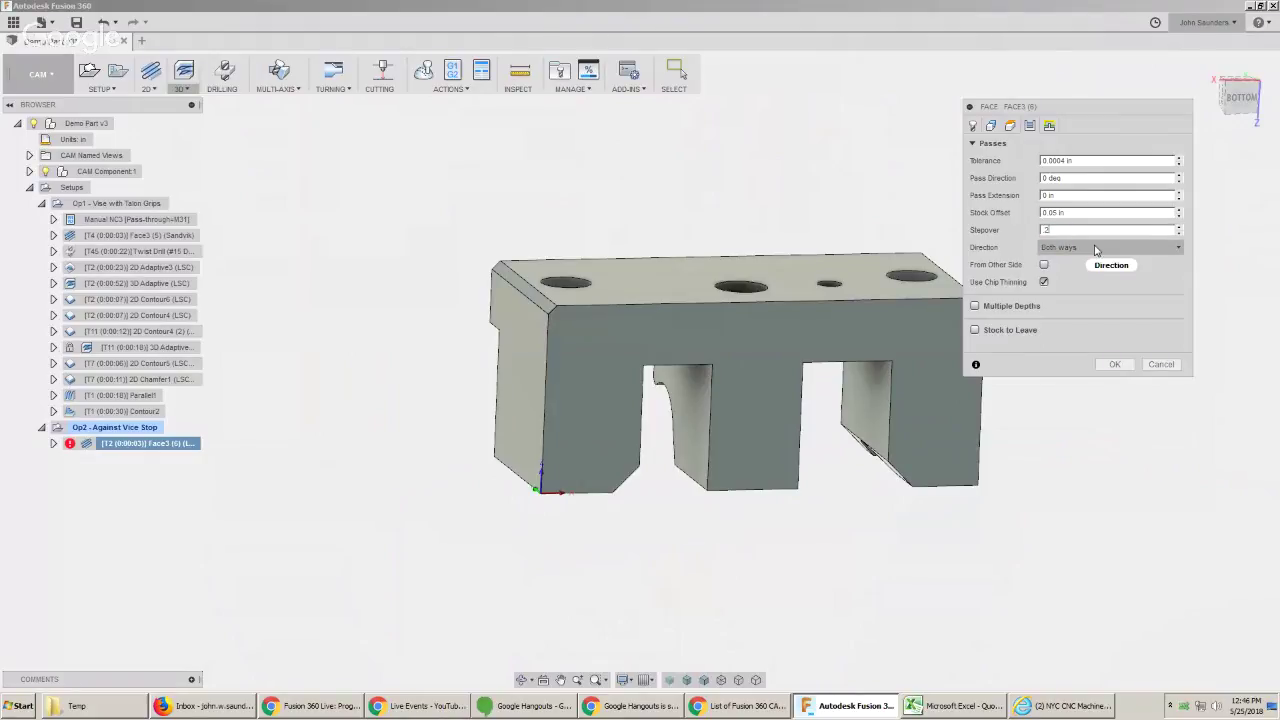
pyautogui.click(1114, 365)
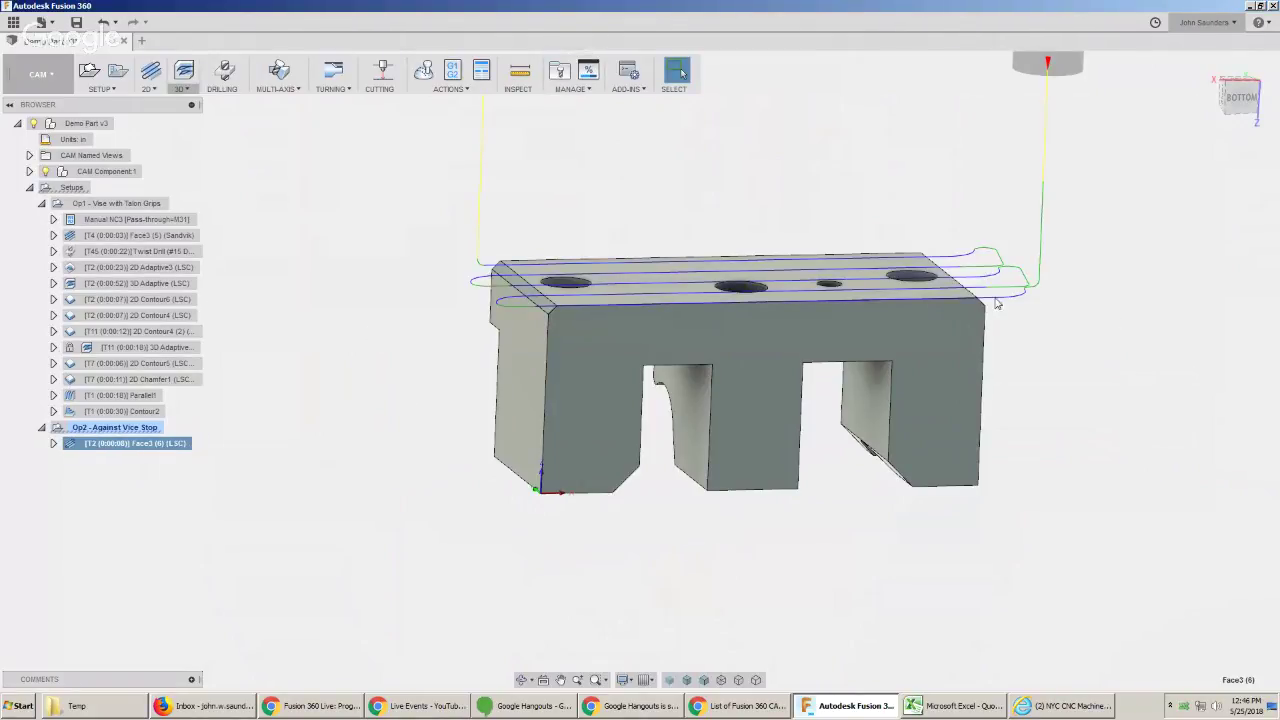
# Create a 2D Contour operation in Op2 along the outer lower chamfer edges at both ends of the part's upper face.
pyautogui.keyDown('shift'); pyautogui.moveTo(615, 318); pyautogui.dragTo(1108, 255, button='middle'); pyautogui.keyUp('shift')
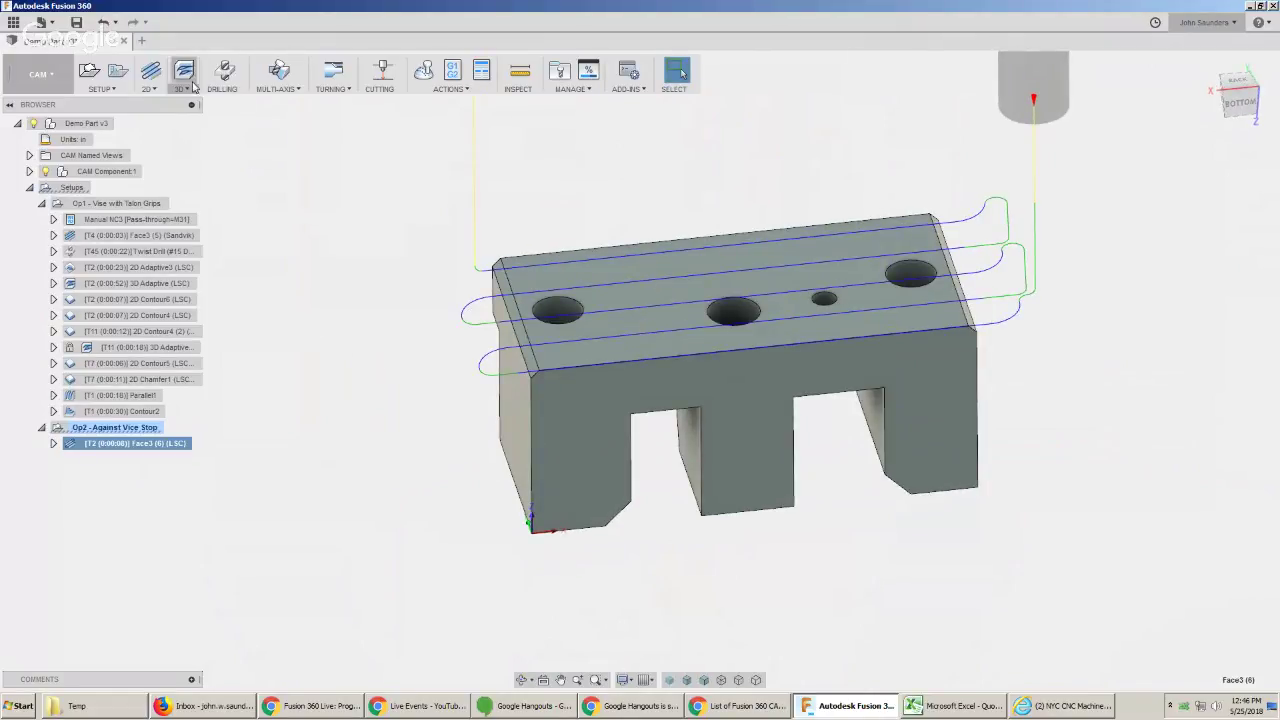
pyautogui.click(148, 82)
pyautogui.click(170, 152)
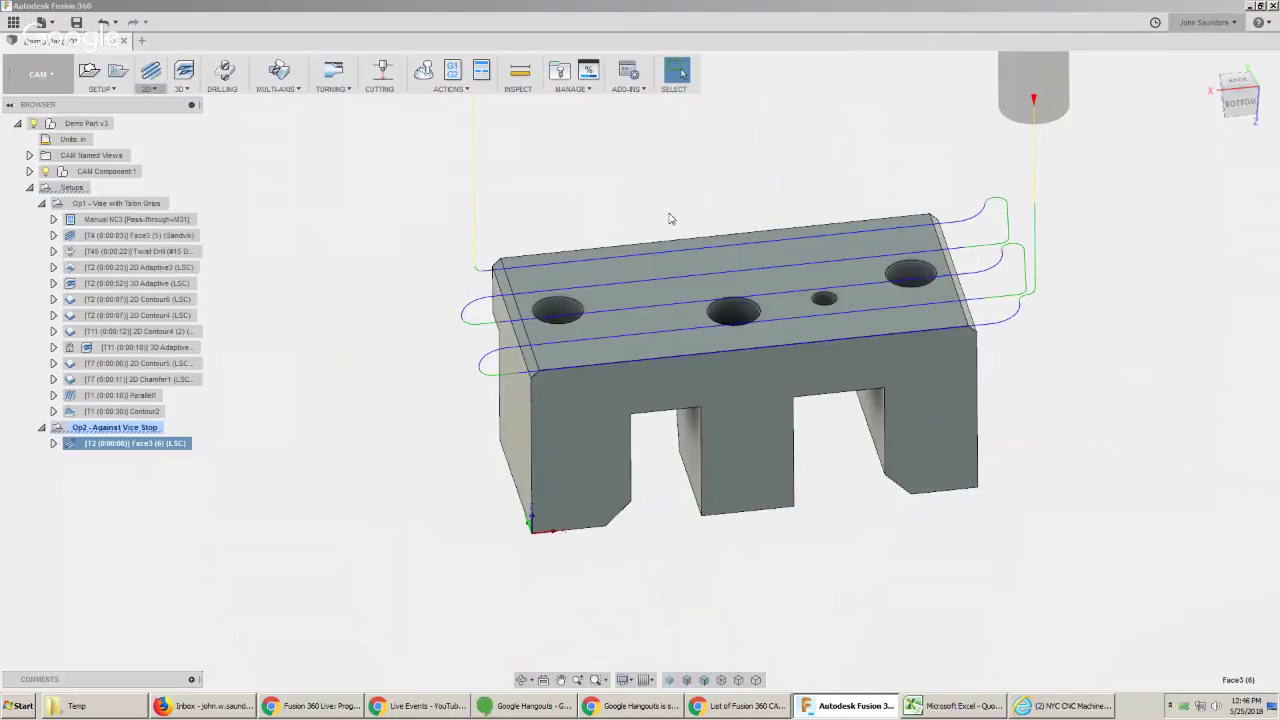
pyautogui.click(991, 125)
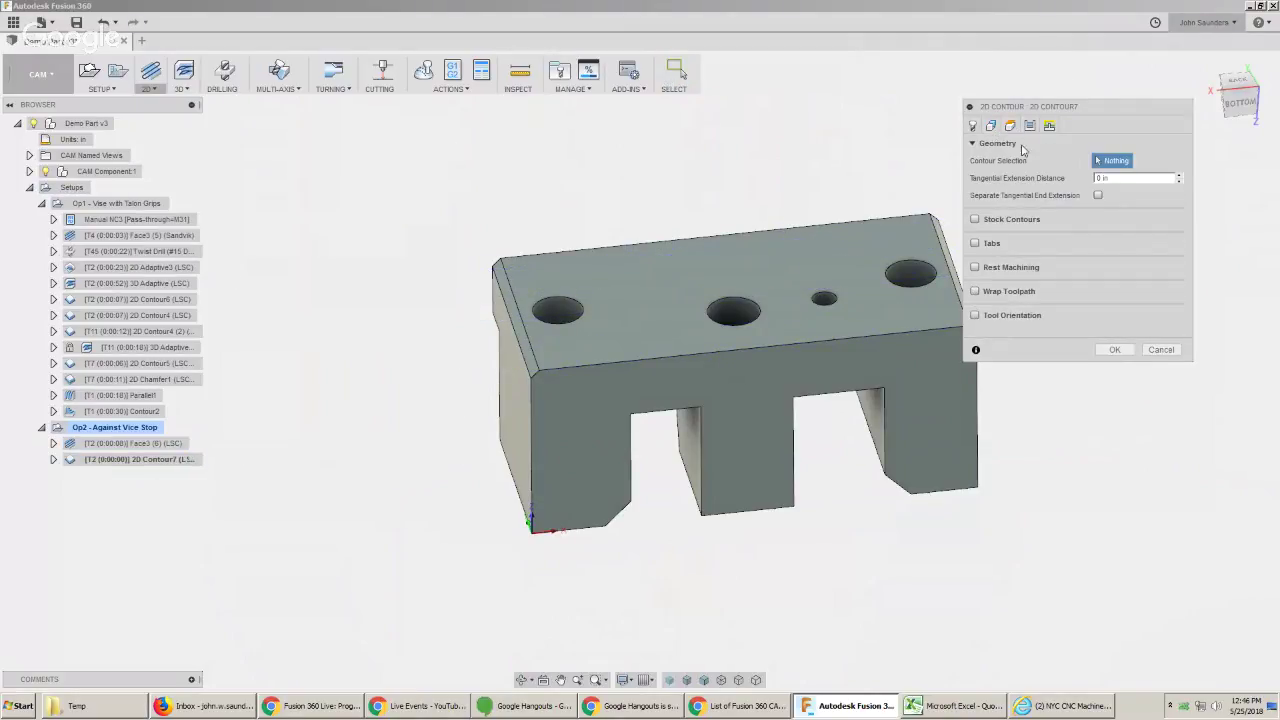
pyautogui.click(519, 347)
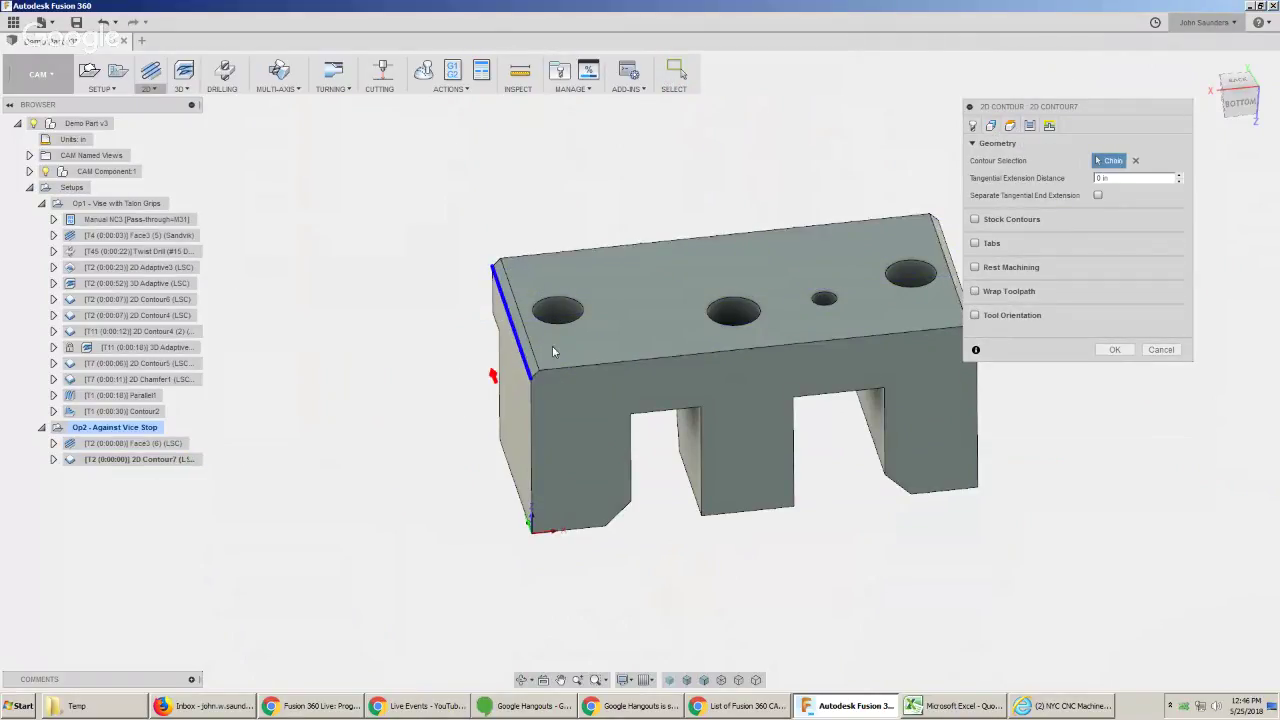
pyautogui.keyDown('shift'); pyautogui.moveTo(519, 347); pyautogui.dragTo(913, 300, button='middle'); pyautogui.keyUp('shift')
pyautogui.click(913, 300)
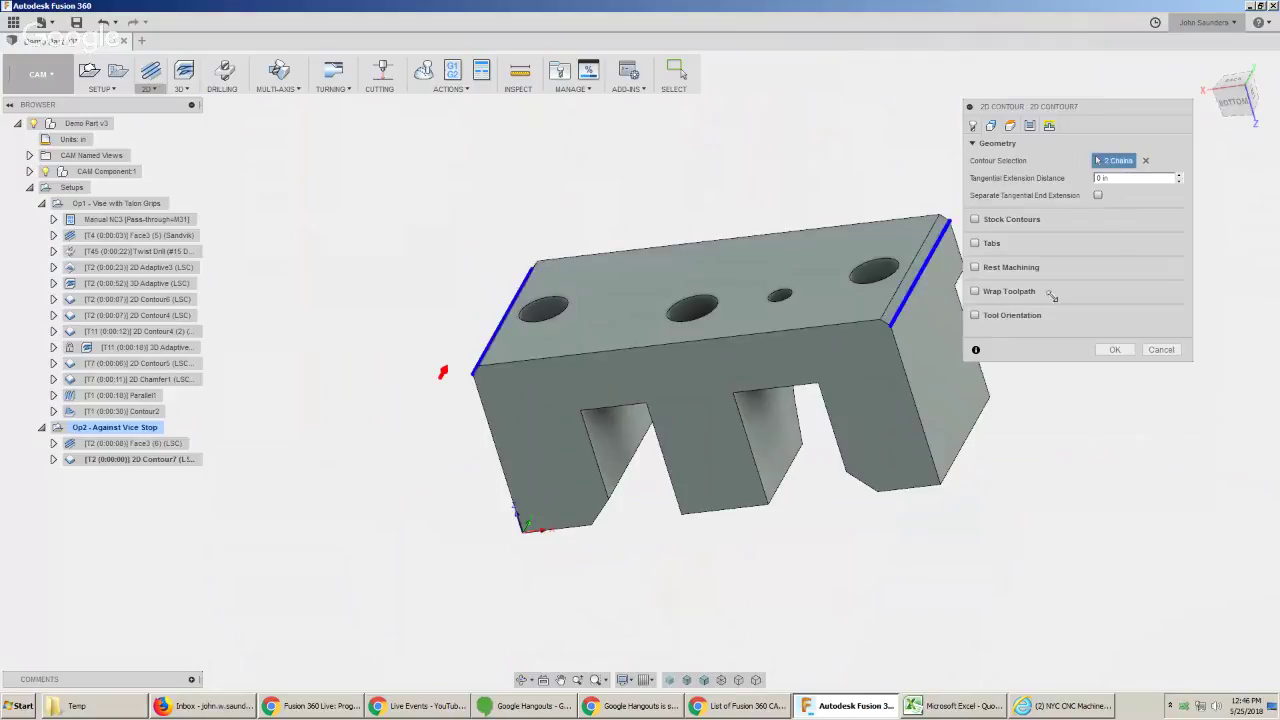
# Assign tool #7, the Ø3/8" 45° LSC chamfer mill, to the contour, set its chamfer tip offset to 0.05 in and generate it.
pyautogui.click(1030, 126)
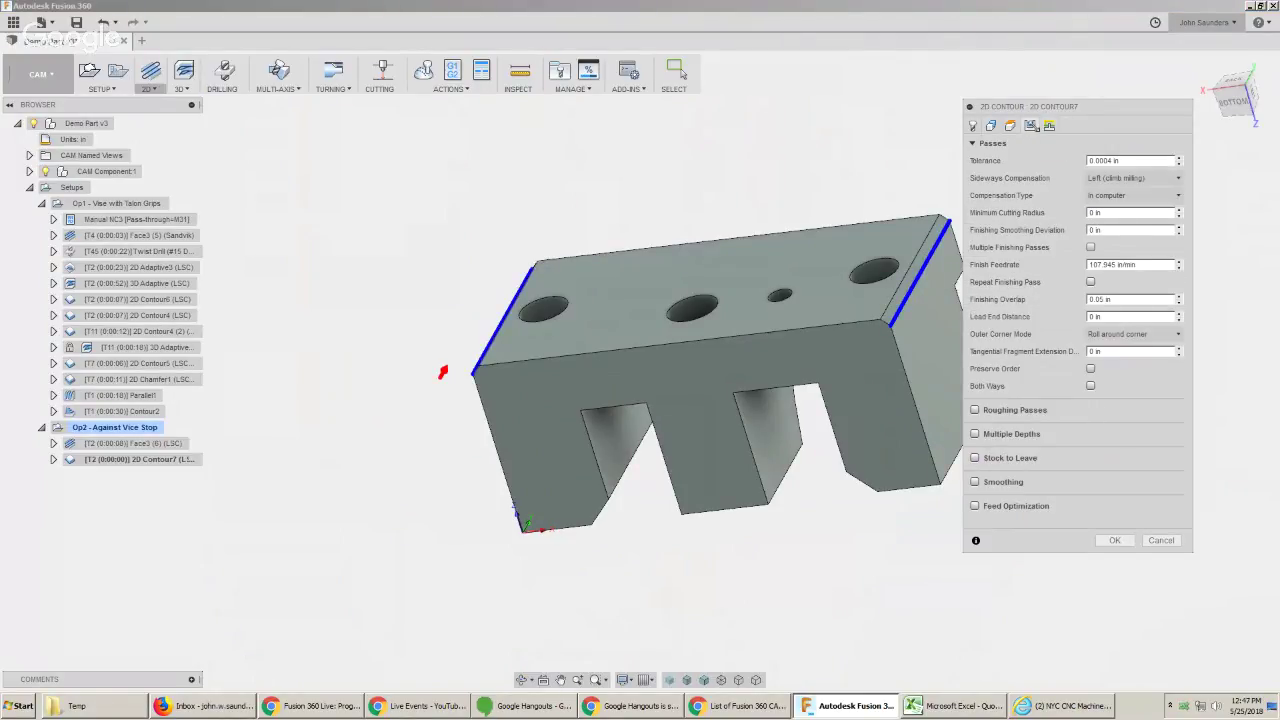
pyautogui.click(973, 126)
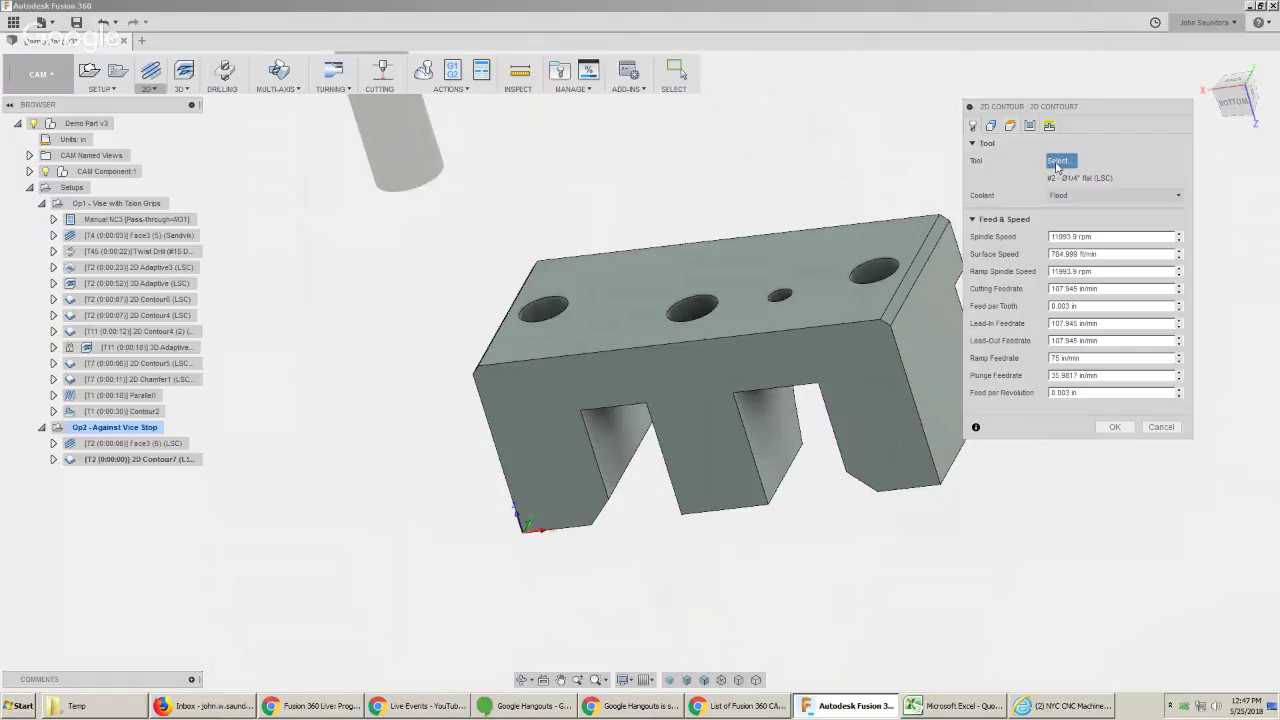
pyautogui.click(1058, 161)
pyautogui.doubleClick(340, 126)
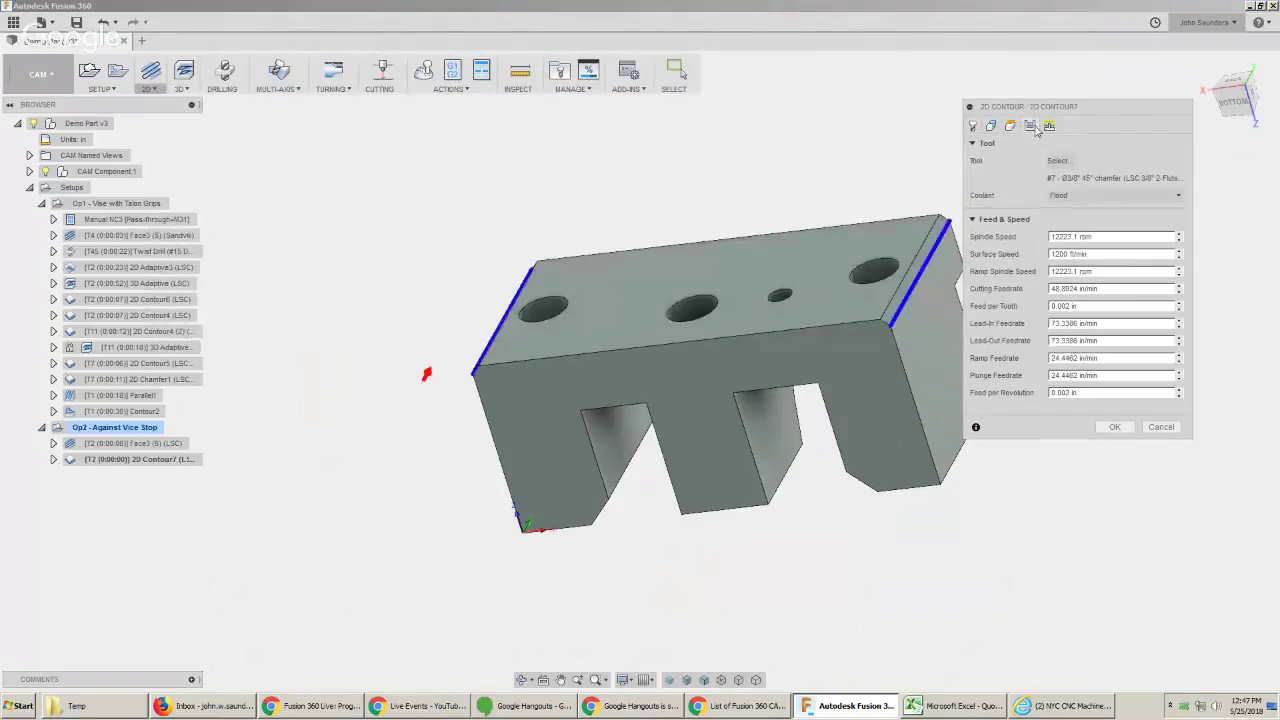
pyautogui.click(1029, 126)
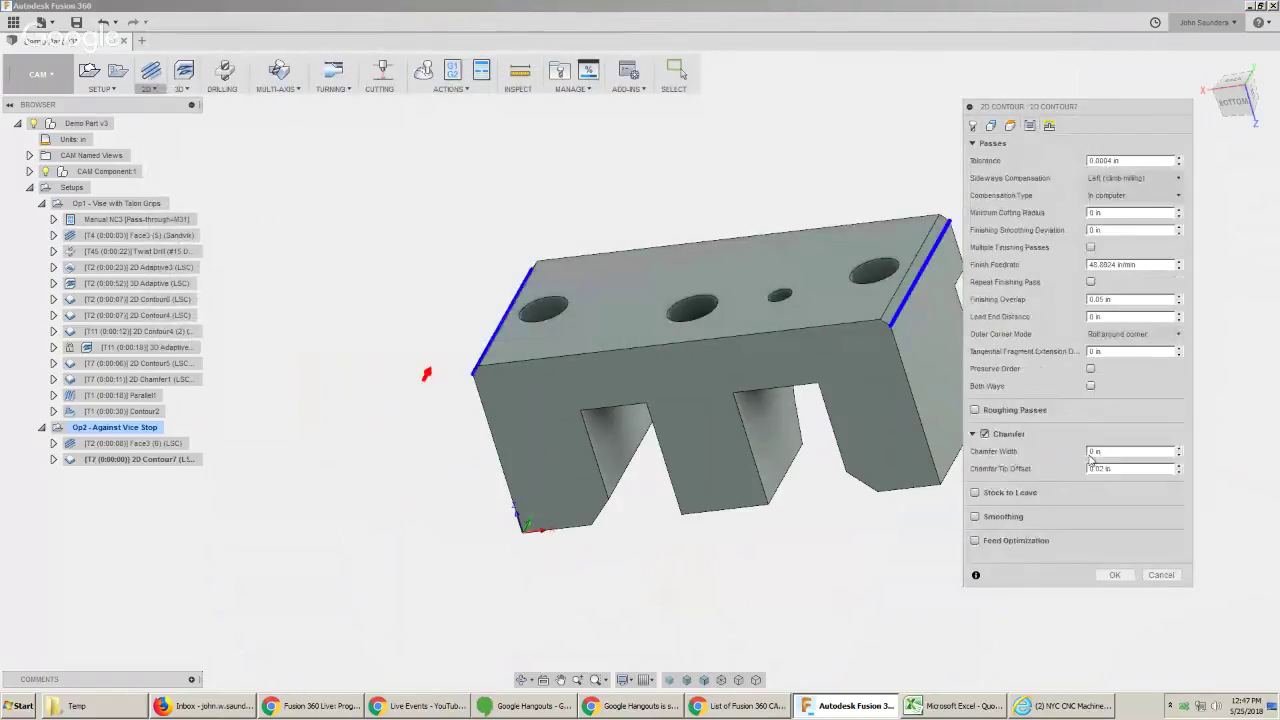
pyautogui.moveTo(1098, 468); pyautogui.dragTo(1113, 468)
pyautogui.write('05')
pyautogui.click(1117, 574)
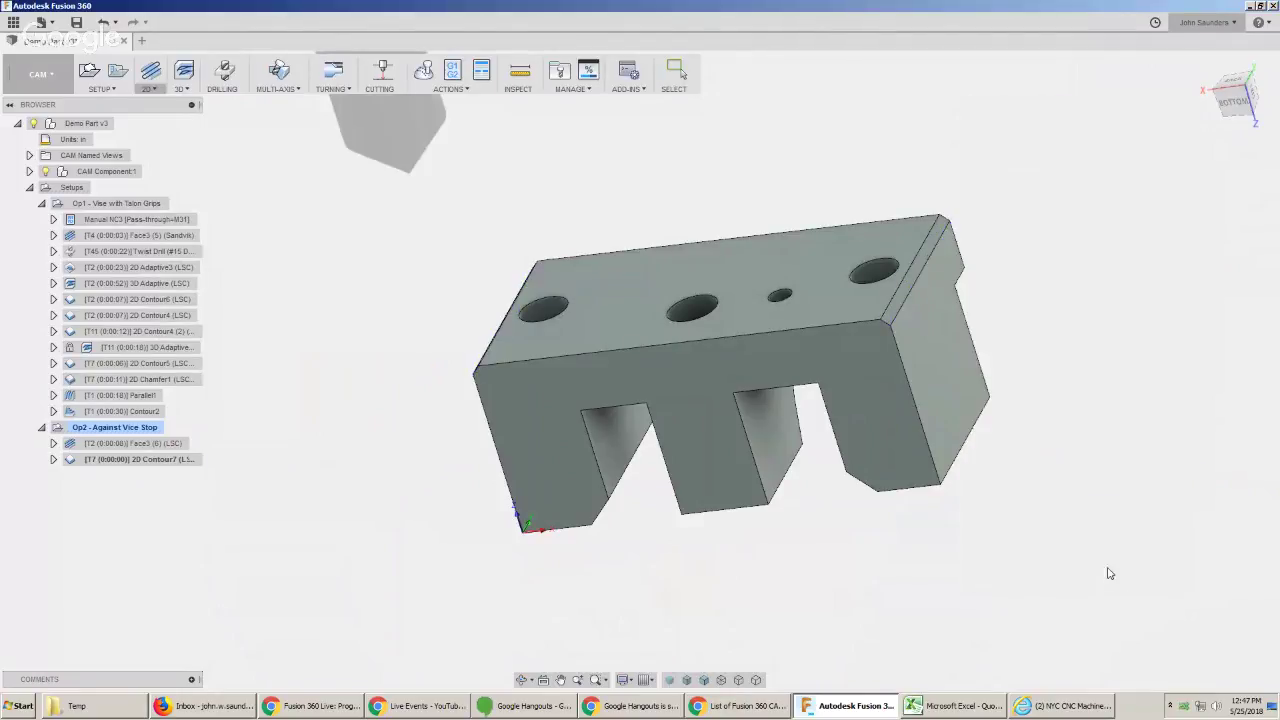
# Save the demo part as a new version.
pyautogui.keyDown('shift'); pyautogui.moveTo(560, 270); pyautogui.dragTo(410, 245, button='middle'); pyautogui.keyUp('shift')
pyautogui.hotkey('ctrl', 's')
pyautogui.click(640, 347)
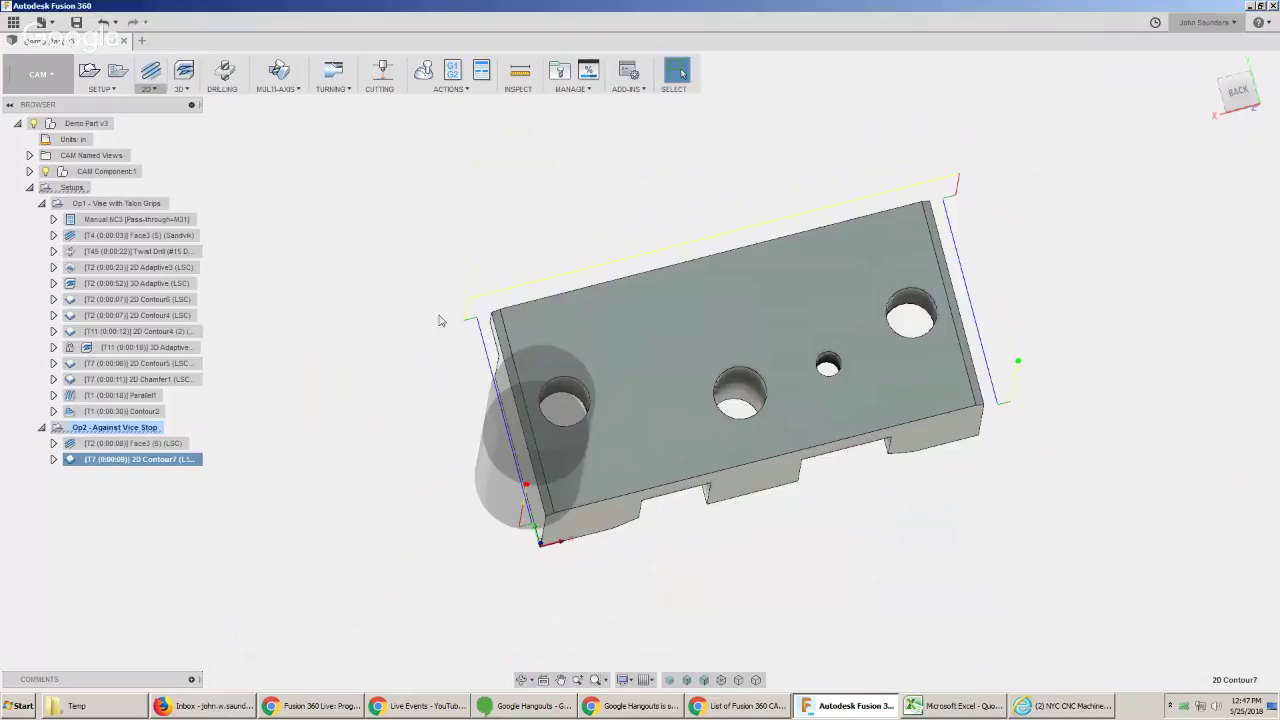
# Check the combined machining time of the Op1 and Op2 setups.
pyautogui.keyDown('shift'); pyautogui.moveTo(460, 358); pyautogui.dragTo(660, 370, button='middle'); pyautogui.keyUp('shift')
pyautogui.click(131, 205)
pyautogui.keyDown('shift'); pyautogui.moveTo(497, 313); pyautogui.dragTo(522, 467, button='middle'); pyautogui.keyUp('shift')
pyautogui.moveTo(548, 400); pyautogui.dragTo(500, 424, button='middle')
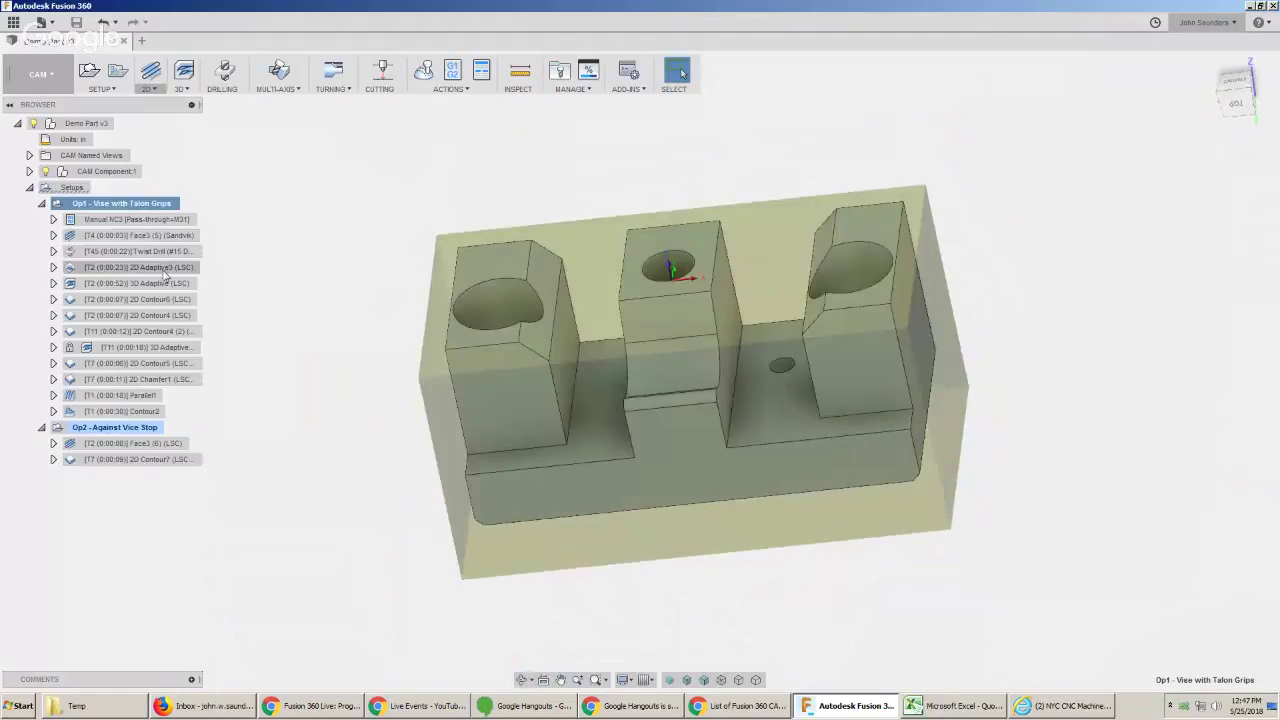
pyautogui.rightClick(139, 429)
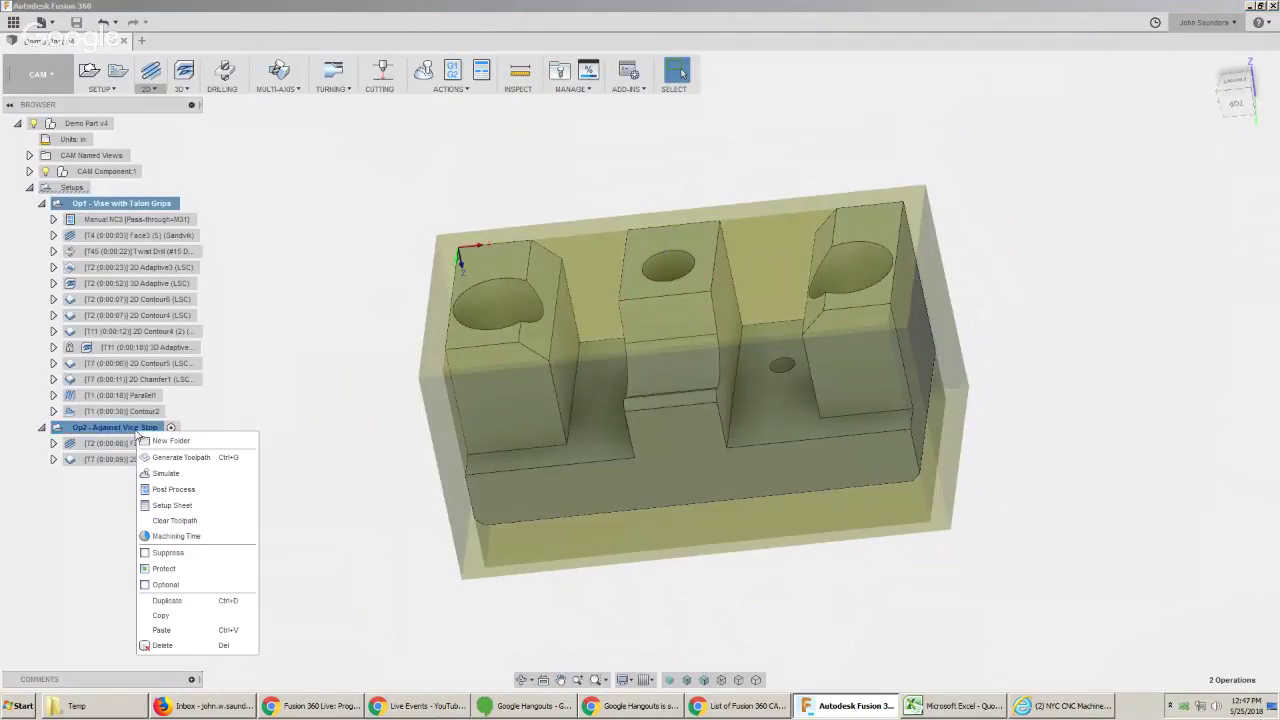
pyautogui.click(220, 537)
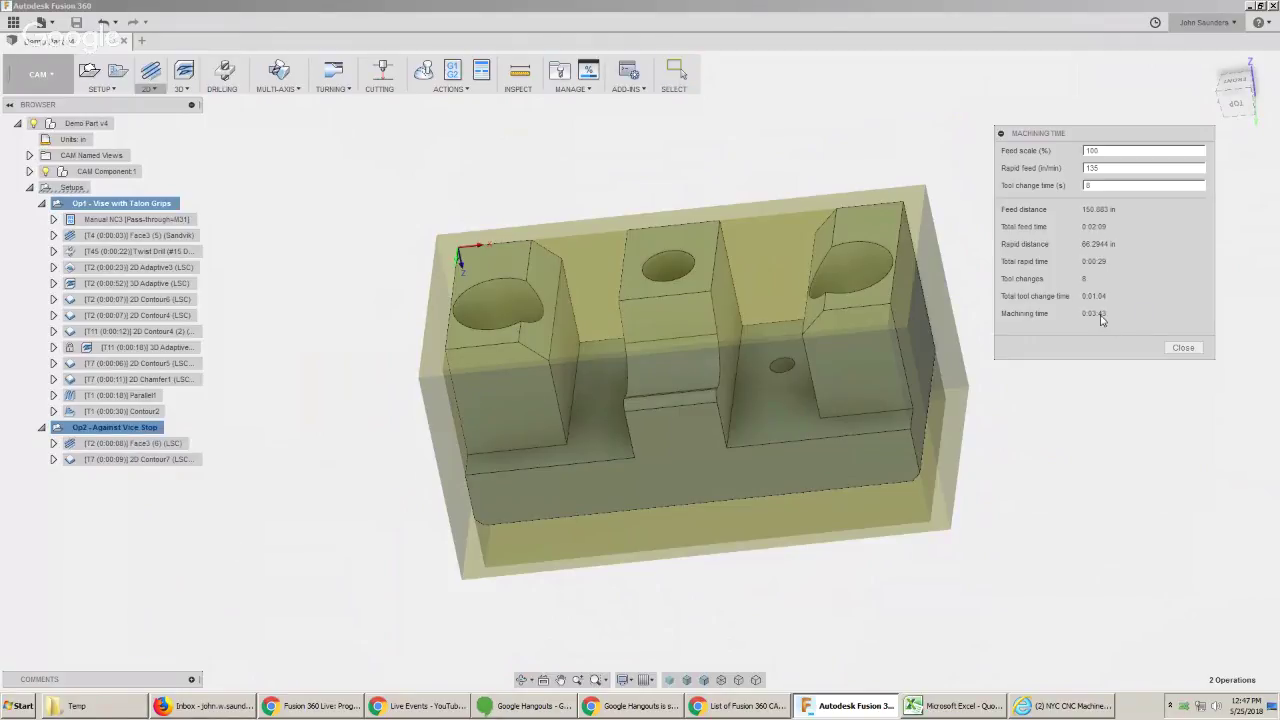
pyautogui.click(1183, 347)
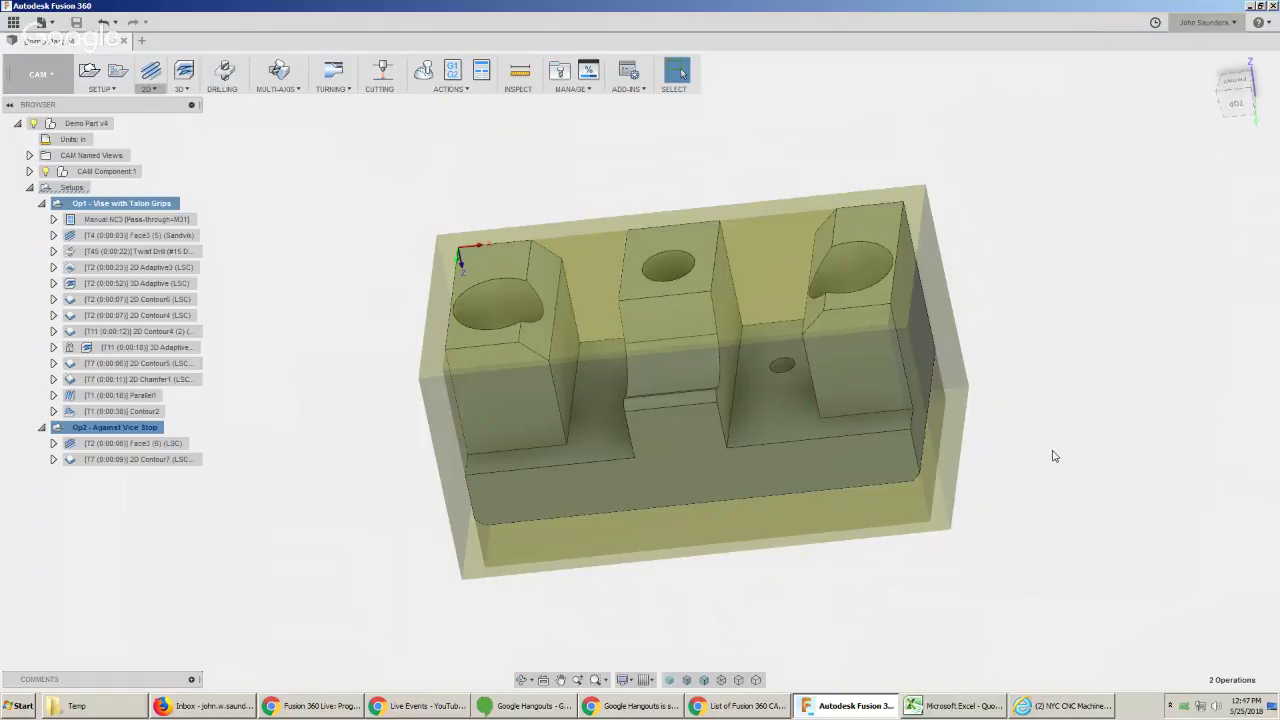
# Switch to Calculator for a quick calculation and close it.
pyautogui.press('super')
pyautogui.write('calc')
pyautogui.press('Return')
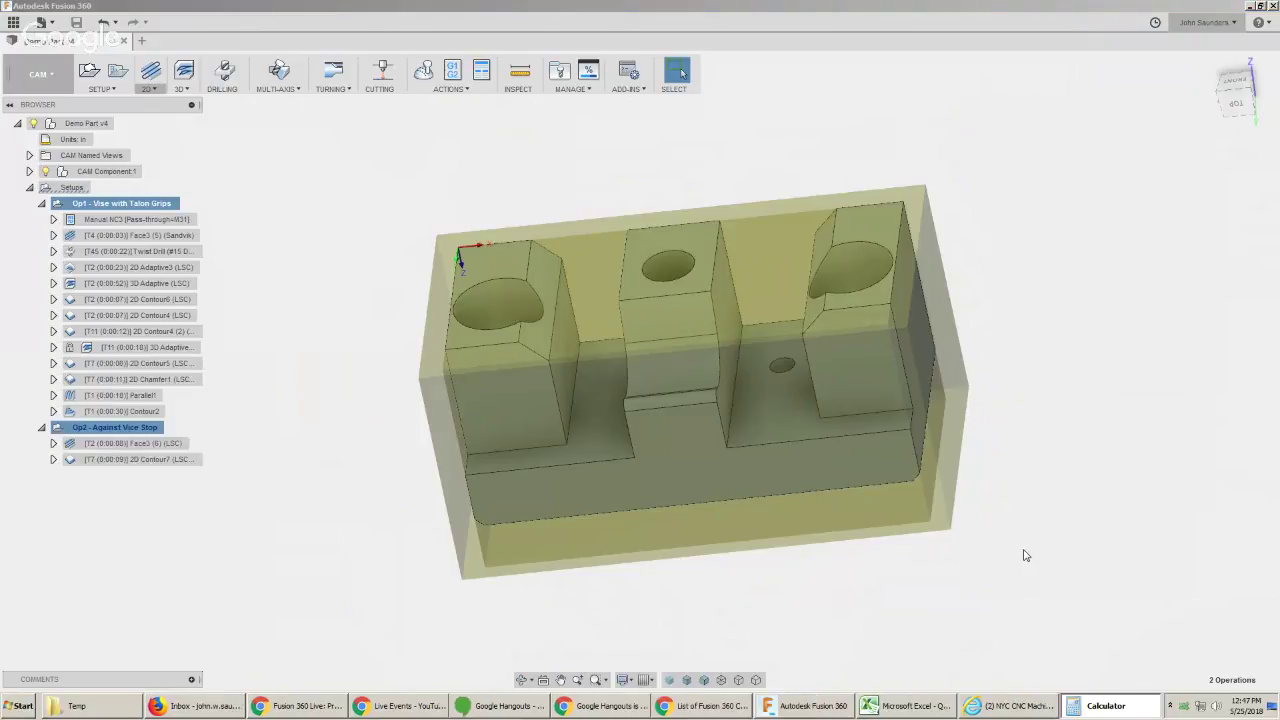
pyautogui.write('5')
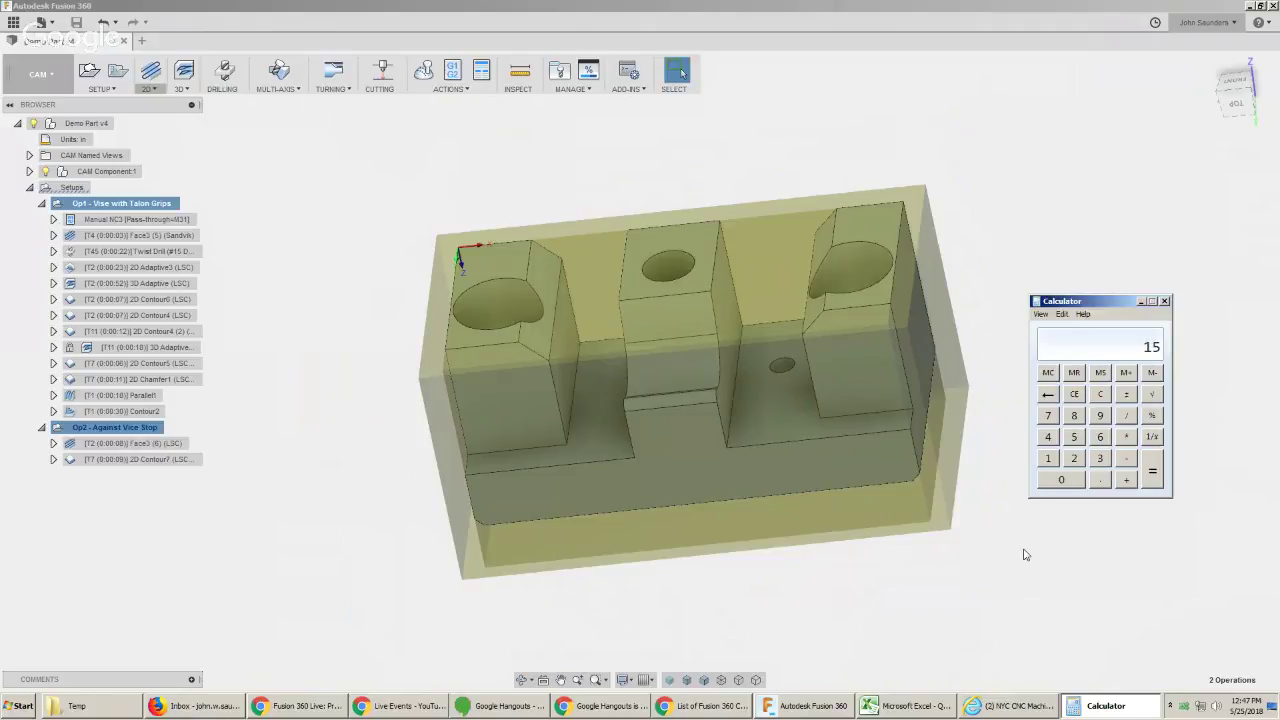
pyautogui.write('2352')
pyautogui.press('Escape')
pyautogui.click(1163, 301)
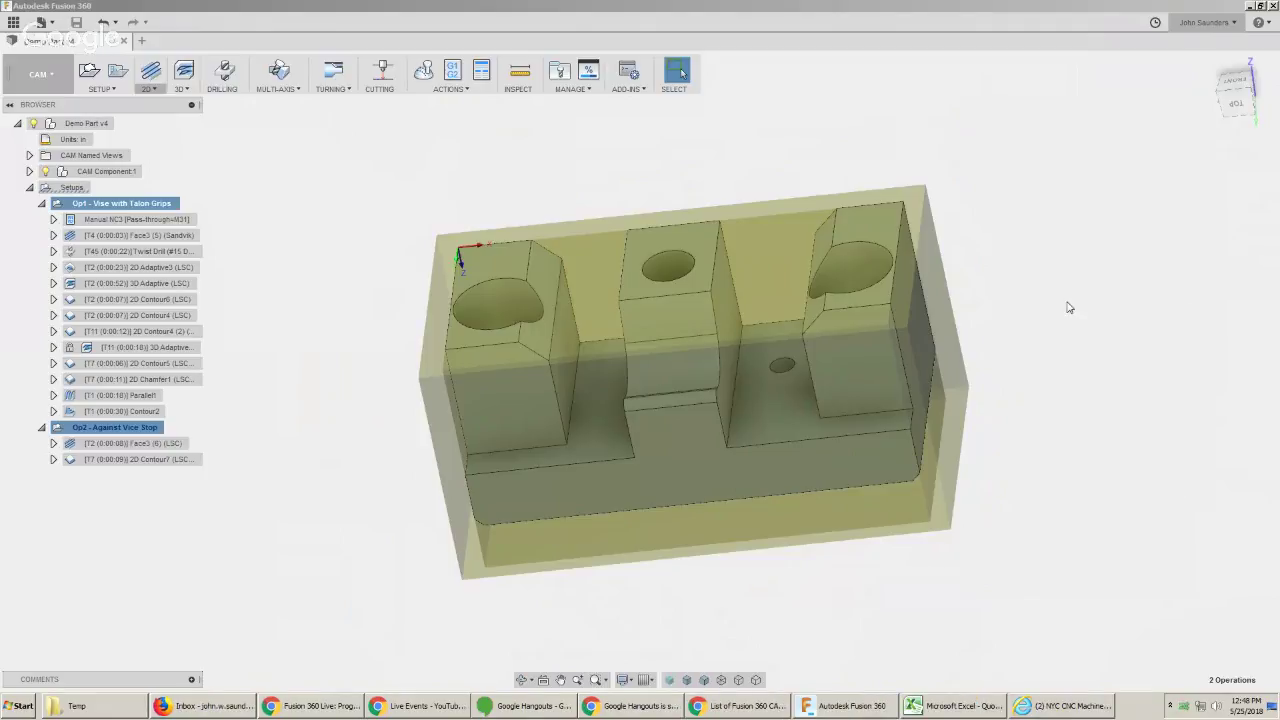
# Switch to the Quote Template NYC CNC workbook in Excel and review the price and minutes per piece of each operation.
pyautogui.hotkey('alt', 'Tab')
pyautogui.hotkey('alt', 'Tab')
pyautogui.hotkey('alt', 'Tab')
pyautogui.hotkey('alt', 'Tab')
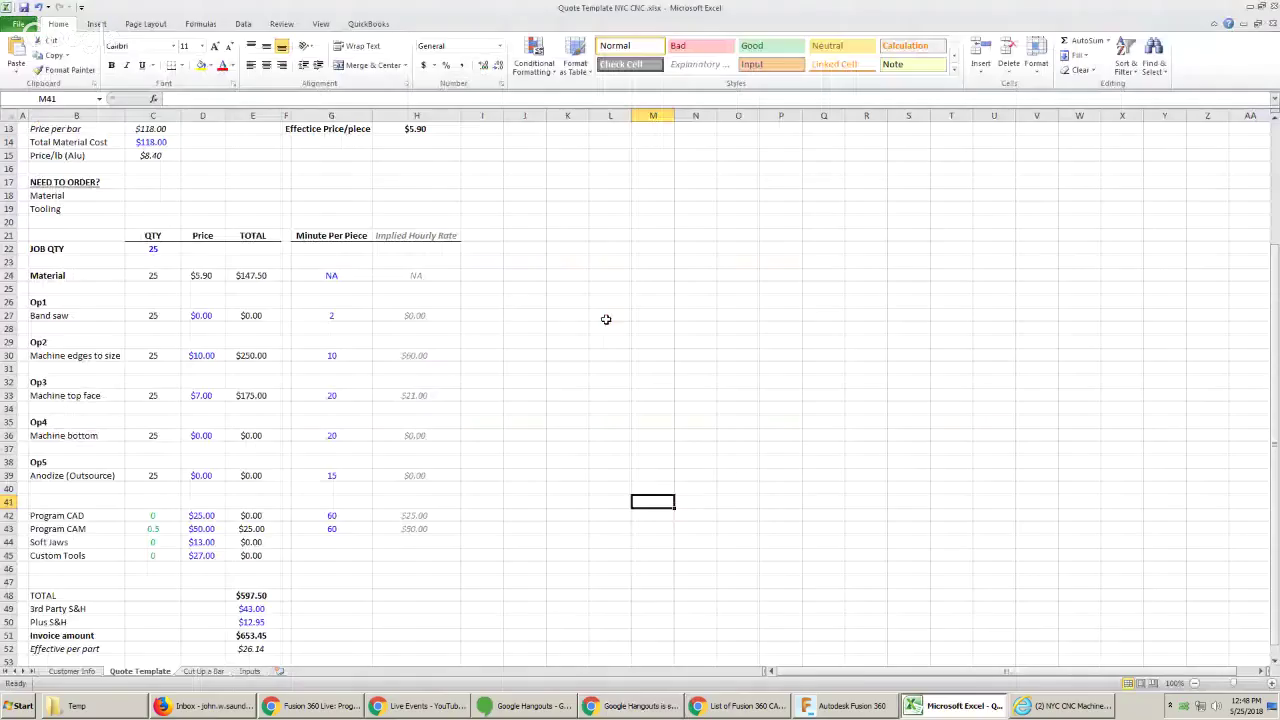
pyautogui.scroll(3, 228, 376)
pyautogui.scroll(-4, 203, 372)
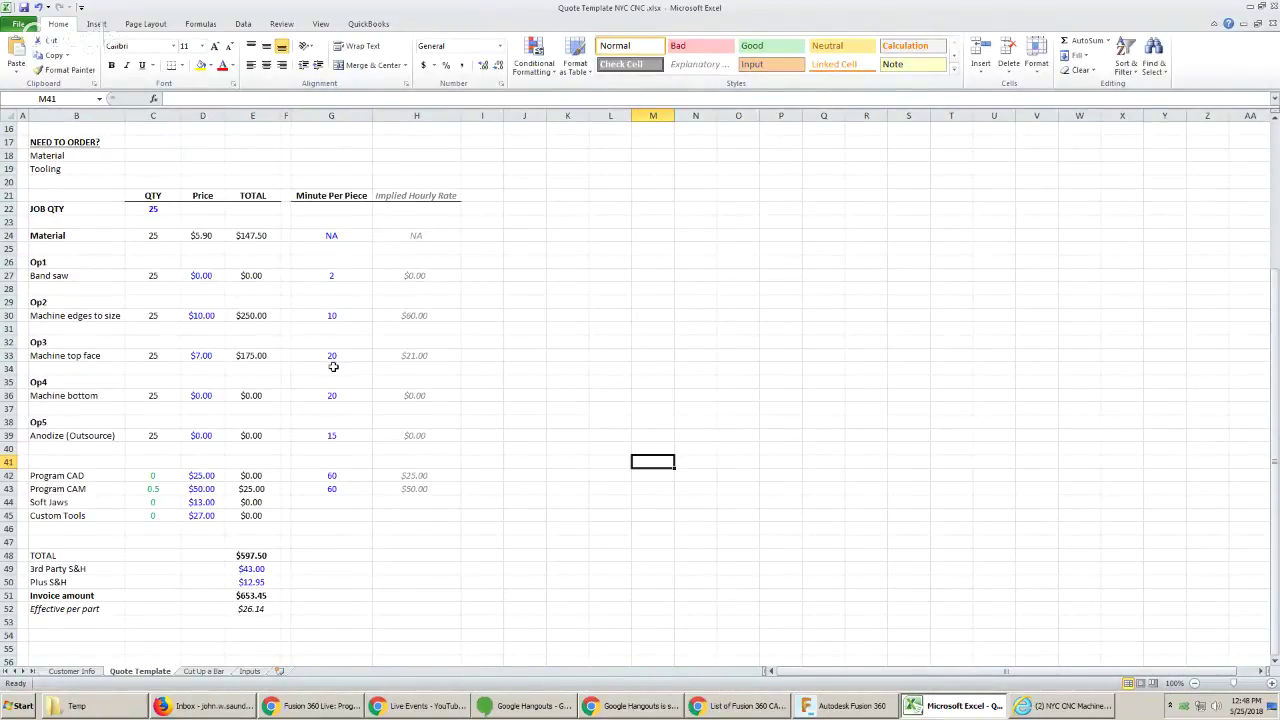
# Switch to Fusion 360, rotate the demo part, and open Calculator for a quick calculation before closing it.
pyautogui.click(198, 316)
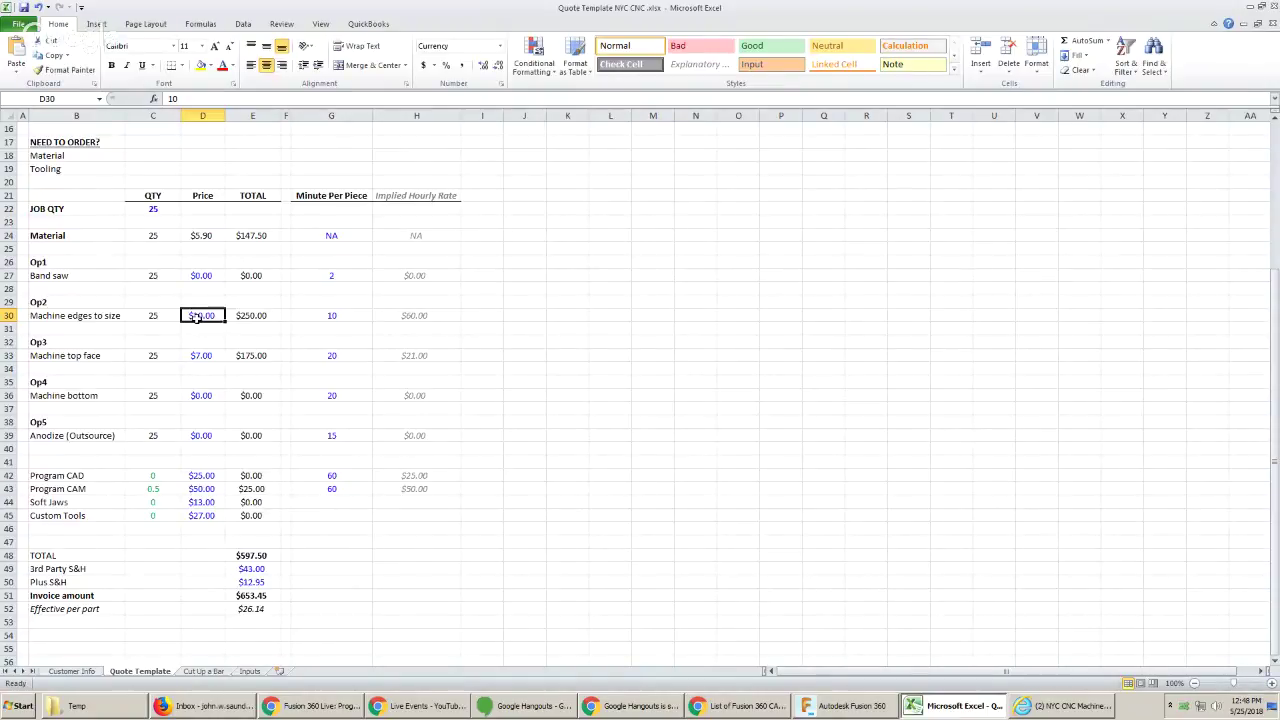
pyautogui.hotkey('alt', 'Tab')
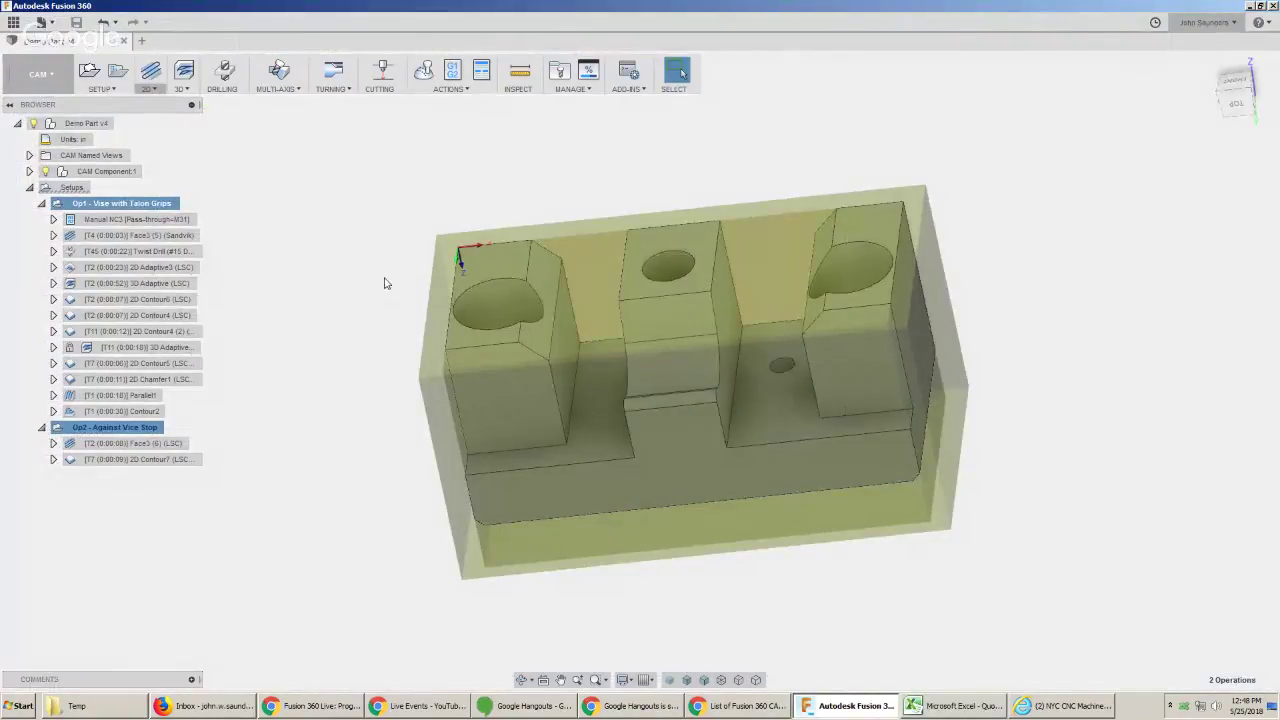
pyautogui.click(385, 280)
pyautogui.keyDown('shift'); pyautogui.moveTo(378, 314); pyautogui.dragTo(402, 295, button='middle'); pyautogui.keyUp('shift')
pyautogui.press('super')
pyautogui.write('calc')
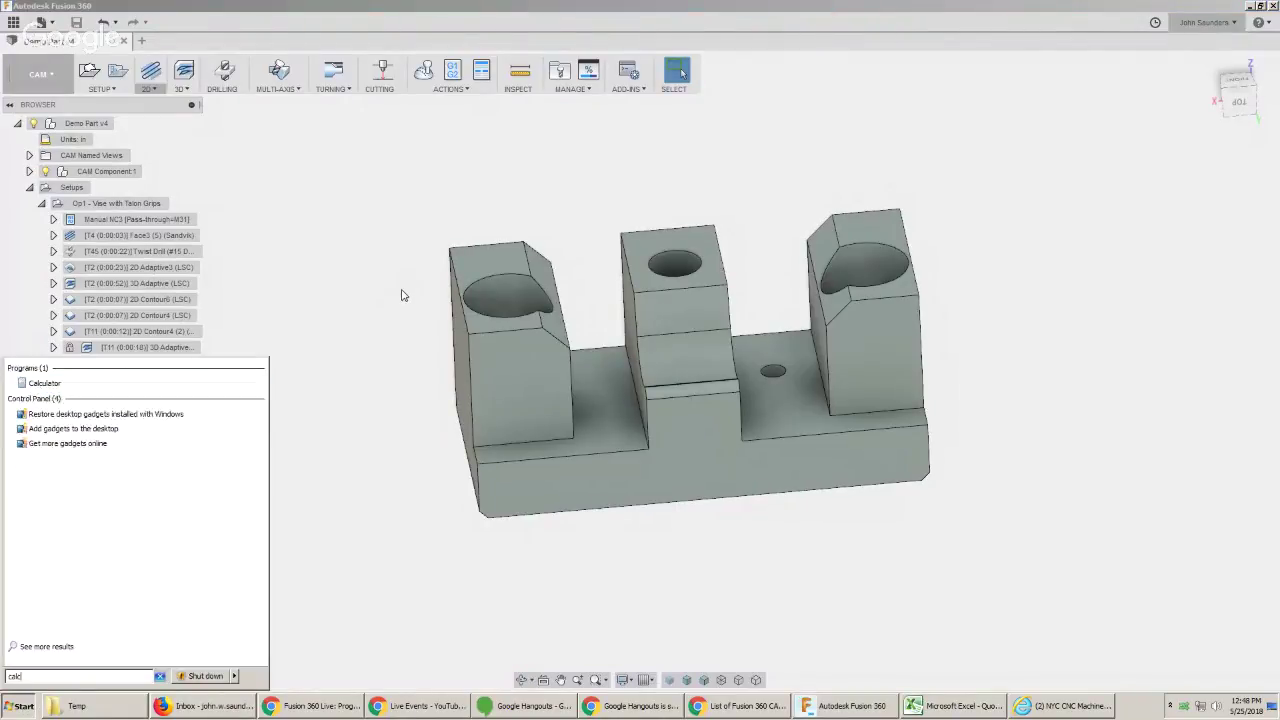
pyautogui.press('Return')
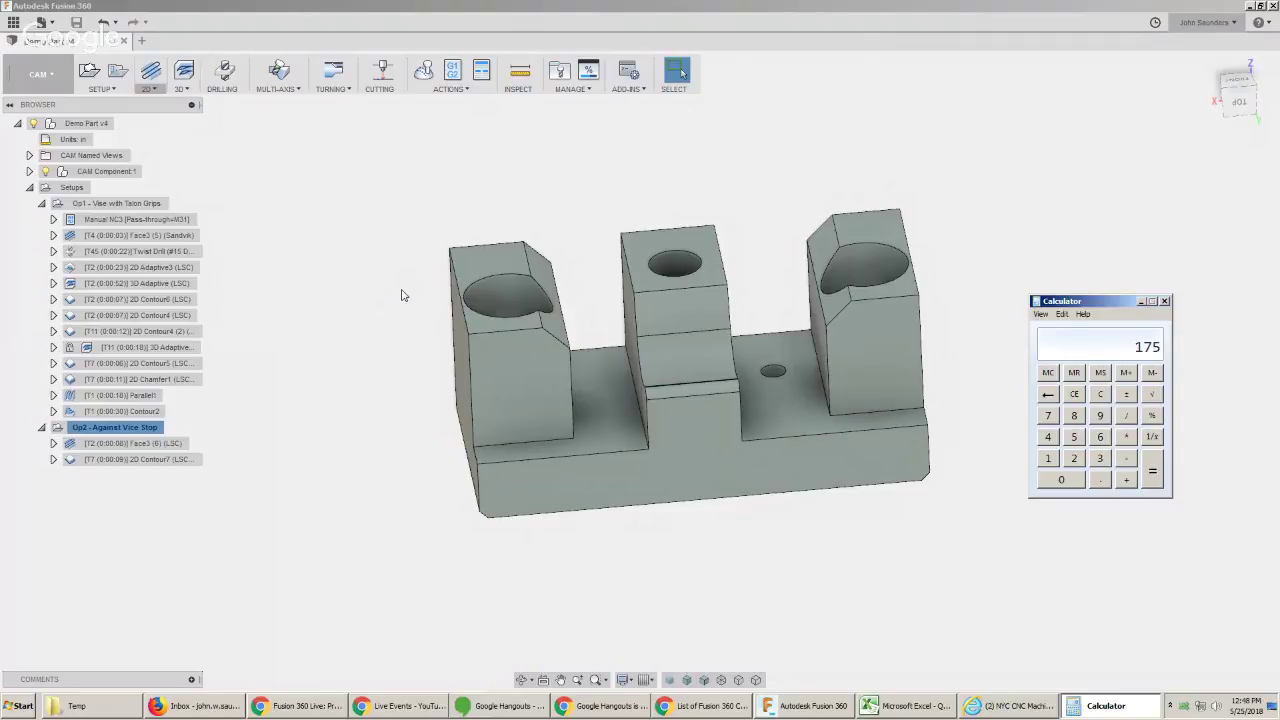
pyautogui.click(1164, 301)
# Return to the quote workbook in Excel and set the Material Markup to 115%.
pyautogui.hotkey('alt', 'Tab')
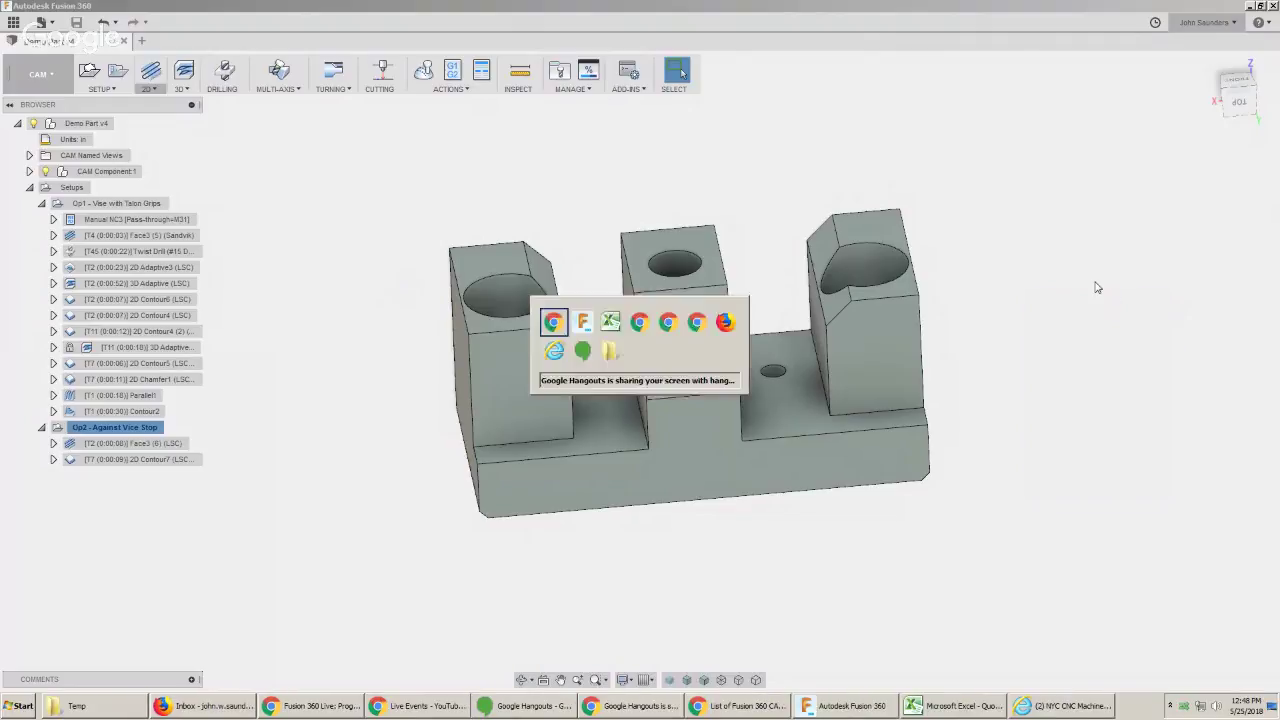
pyautogui.hotkey('alt', 'Tab')
pyautogui.hotkey('alt', 'Tab')
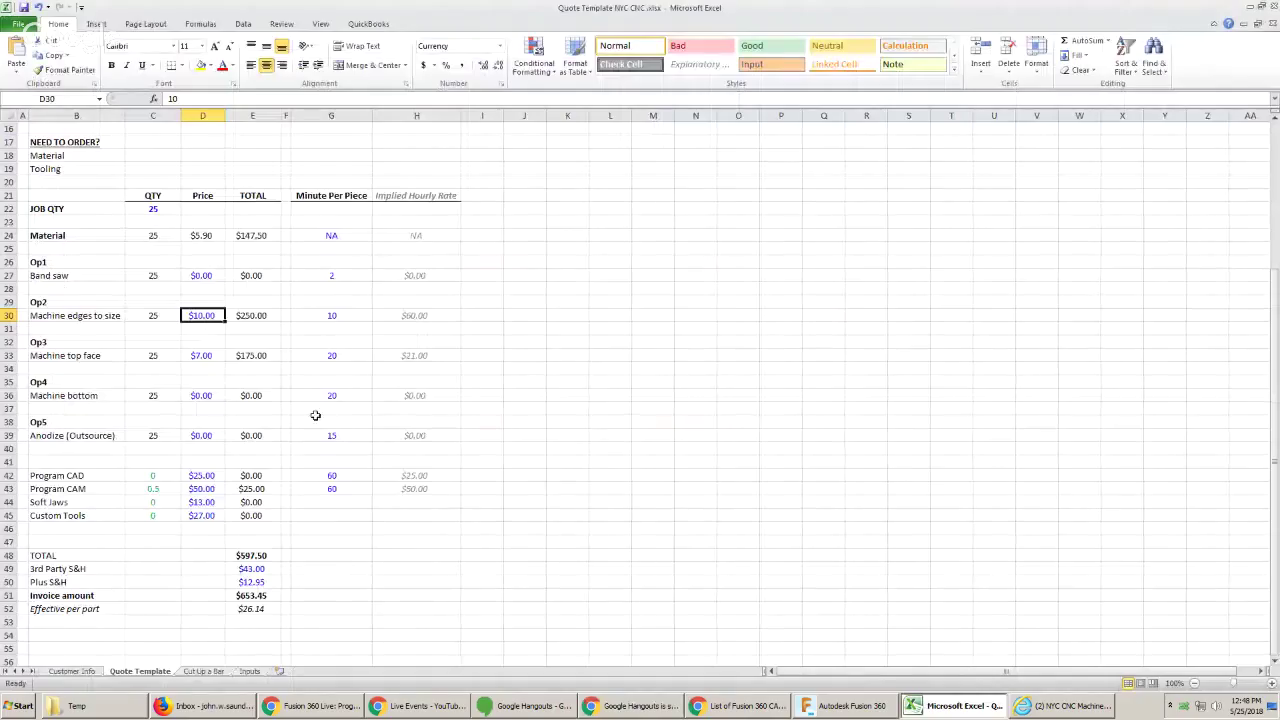
pyautogui.scroll(3, 312, 417)
pyautogui.click(210, 357)
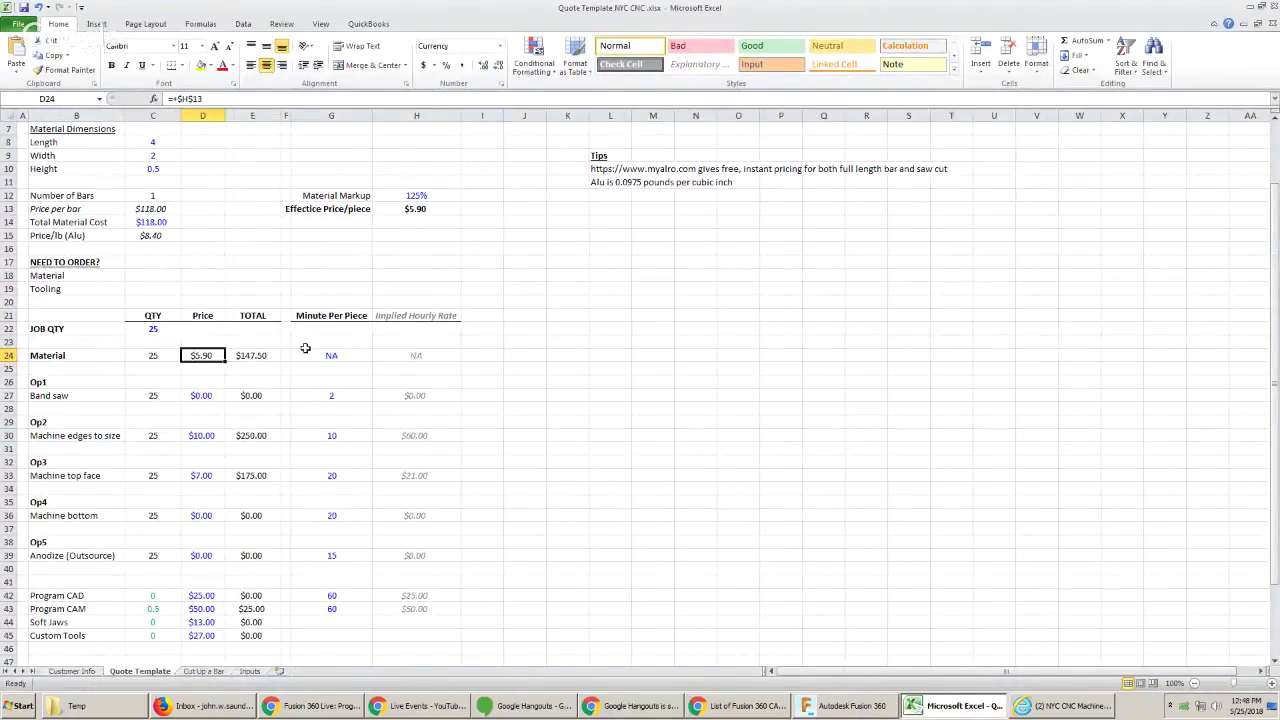
pyautogui.click(430, 196)
pyautogui.write('115')
pyautogui.press('Return')
# Check the Op1 and Op2 prices, switch to Fusion 360 and inspect the Twist Drill and 2D Chamfer1 toolpaths.
pyautogui.click(211, 397)
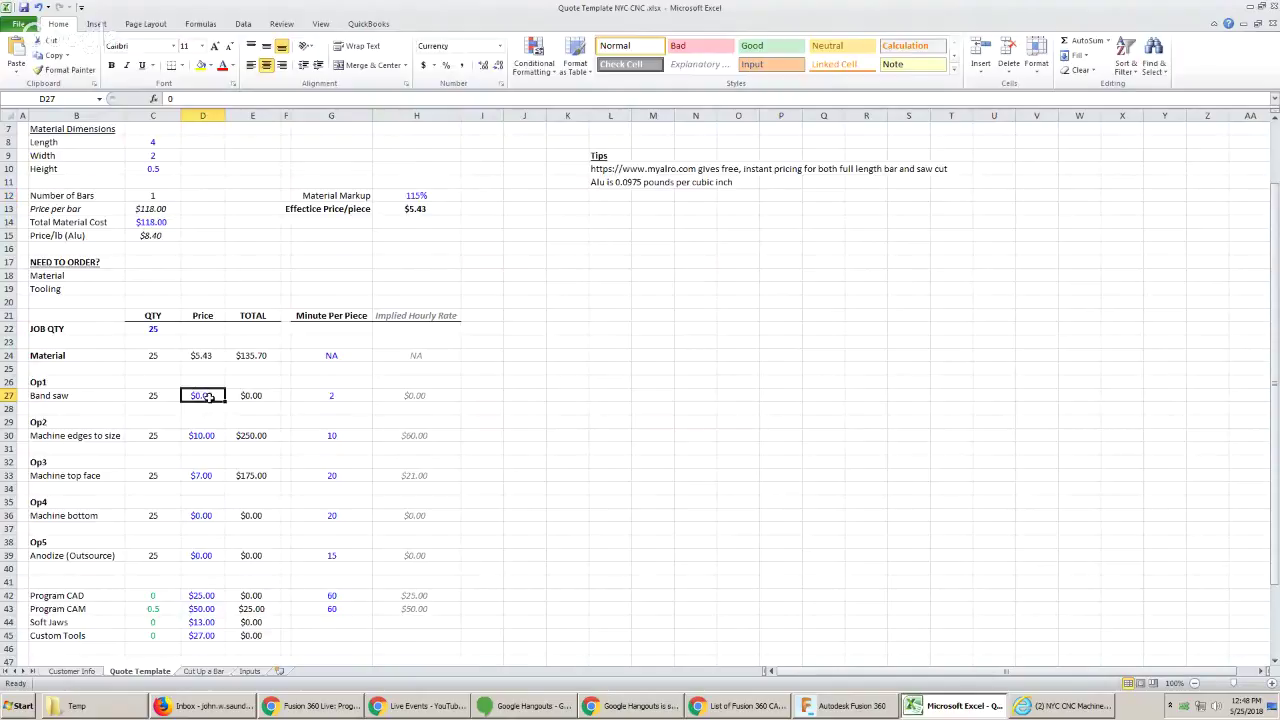
pyautogui.click(213, 434)
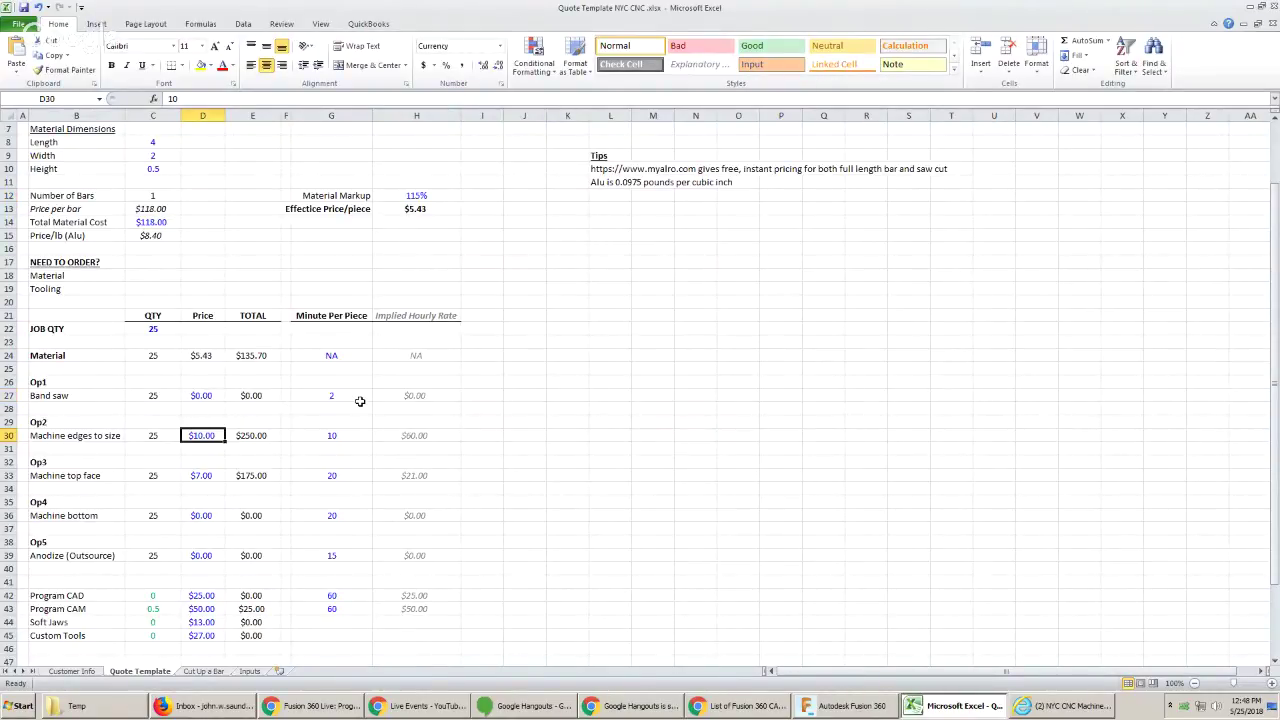
pyautogui.hotkey('alt', 'Tab')
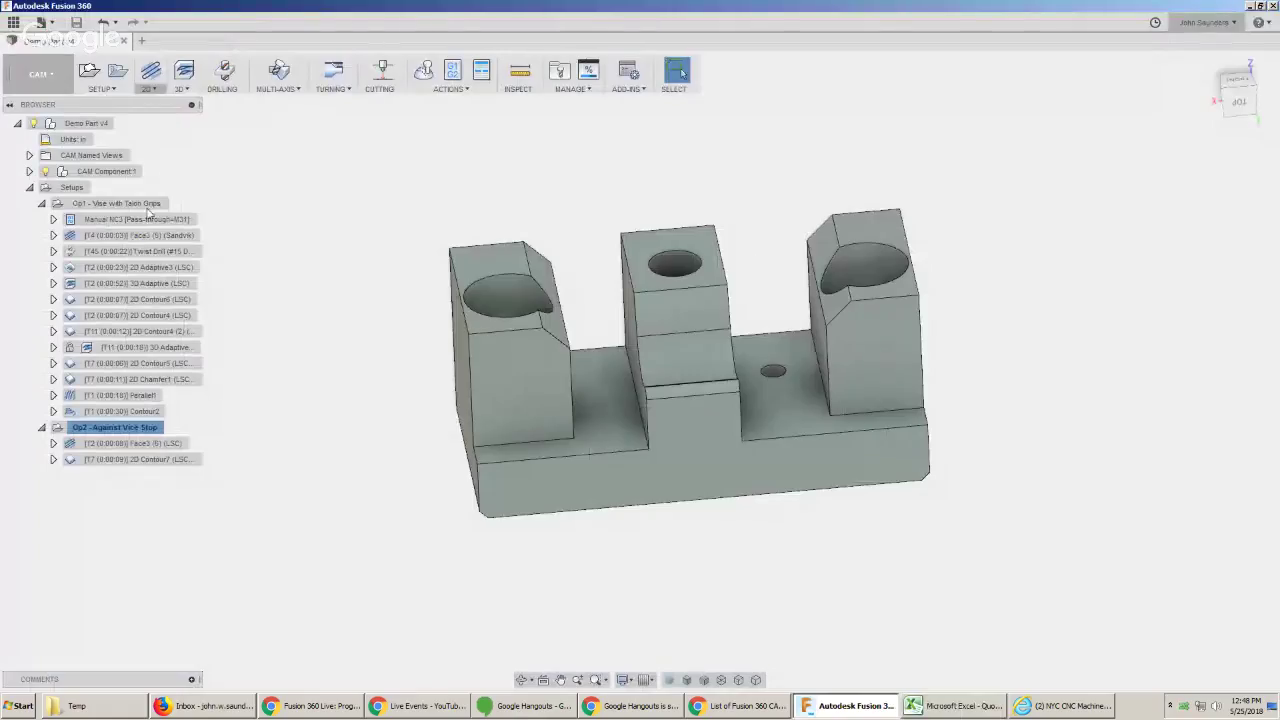
pyautogui.click(133, 251)
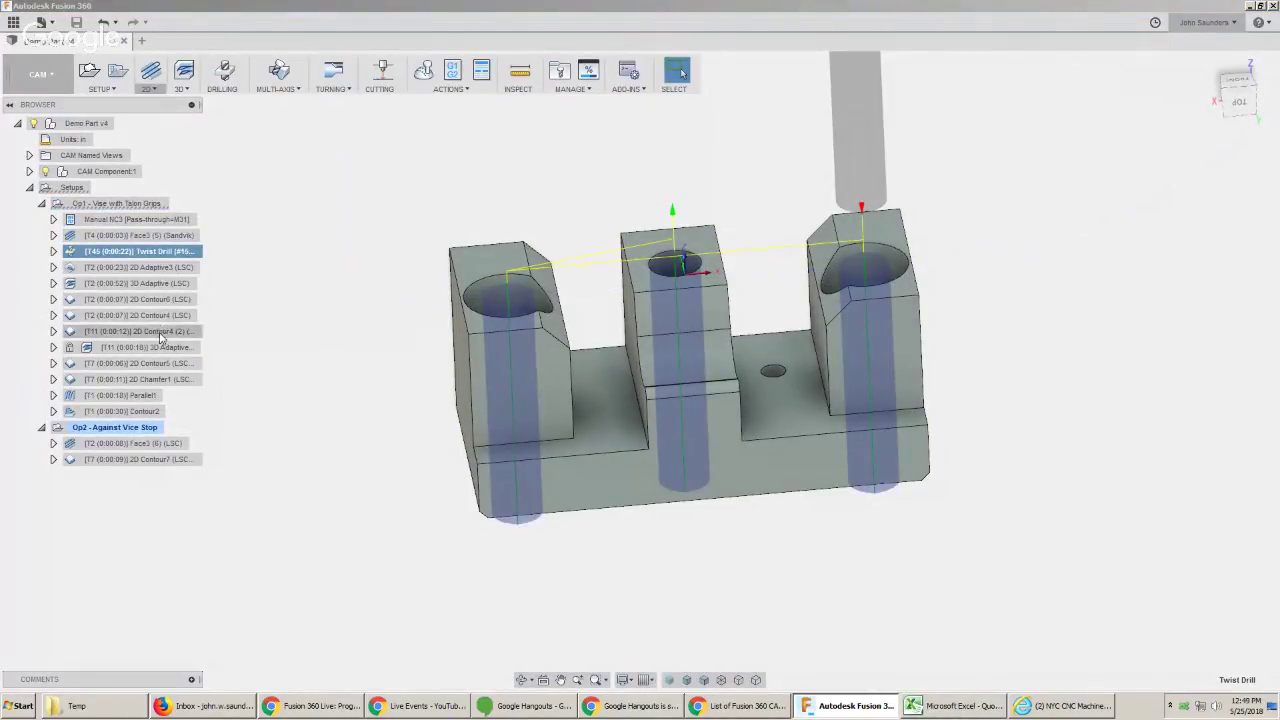
pyautogui.click(160, 379)
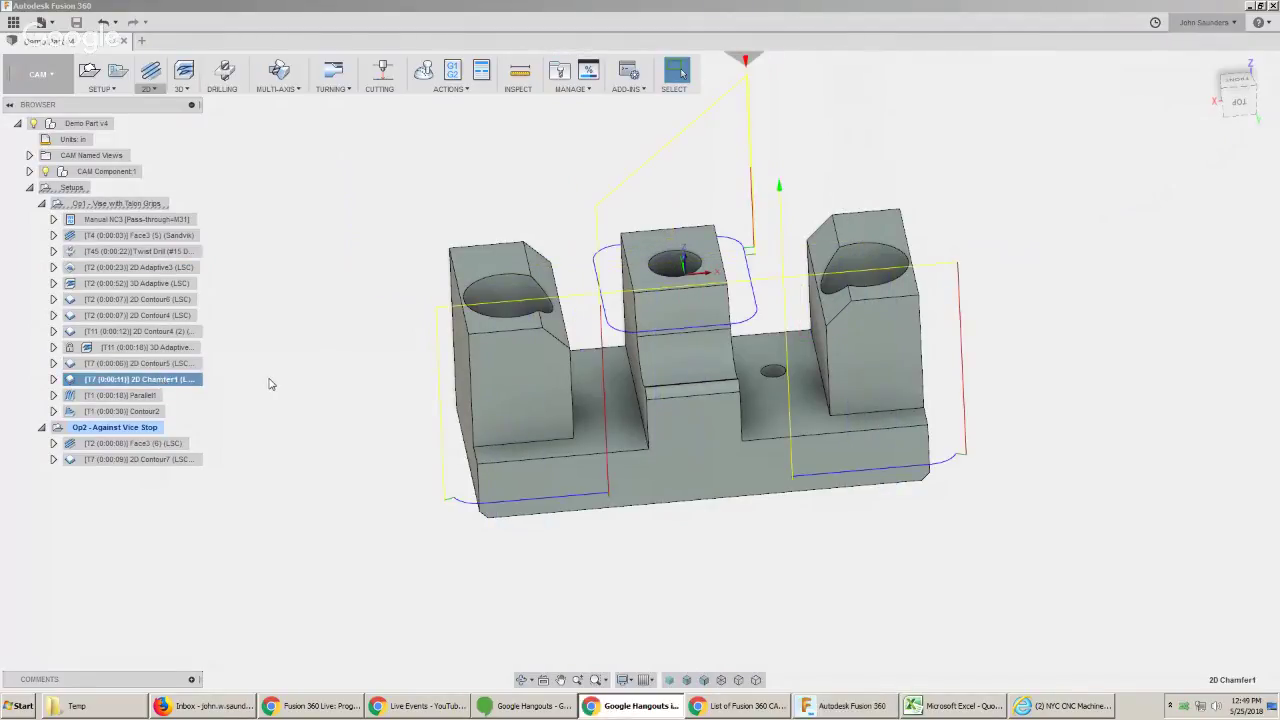
# Switch back to the Excel quote and set the Op3 Machine top face price to $3.00.
pyautogui.hotkey('alt', 'Tab')
pyautogui.hotkey('alt', 'Tab')
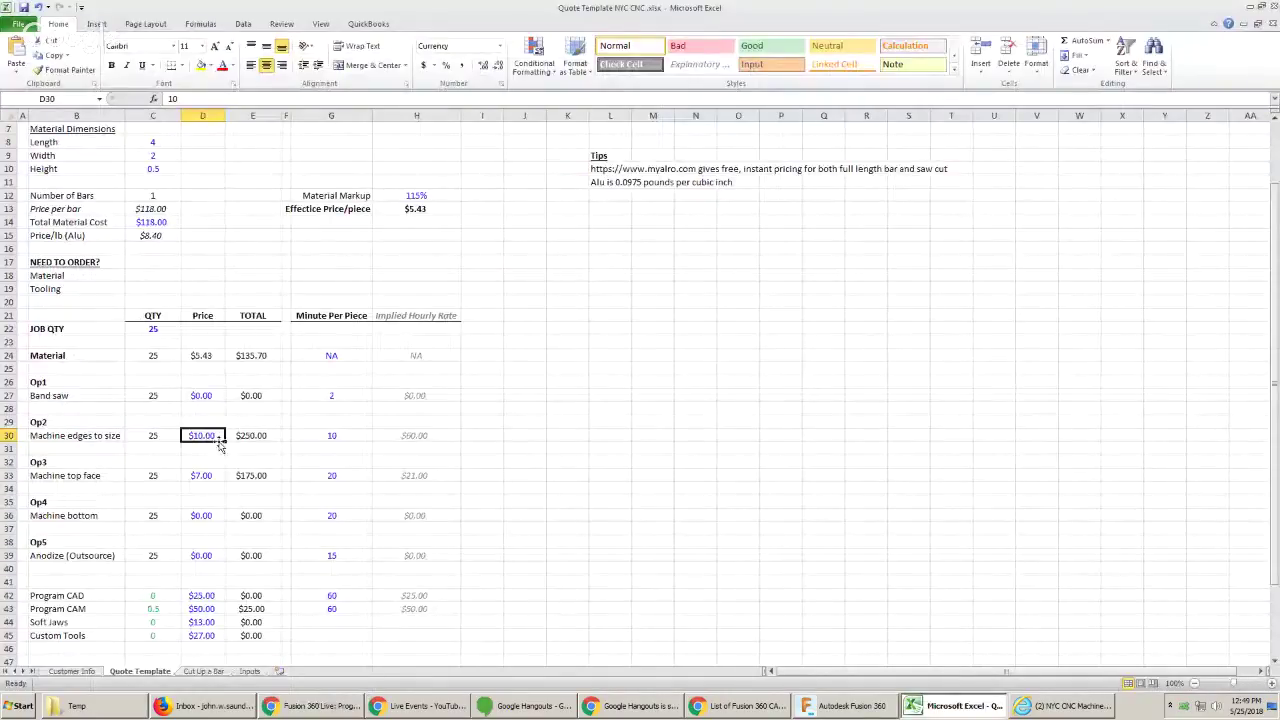
pyautogui.click(198, 472)
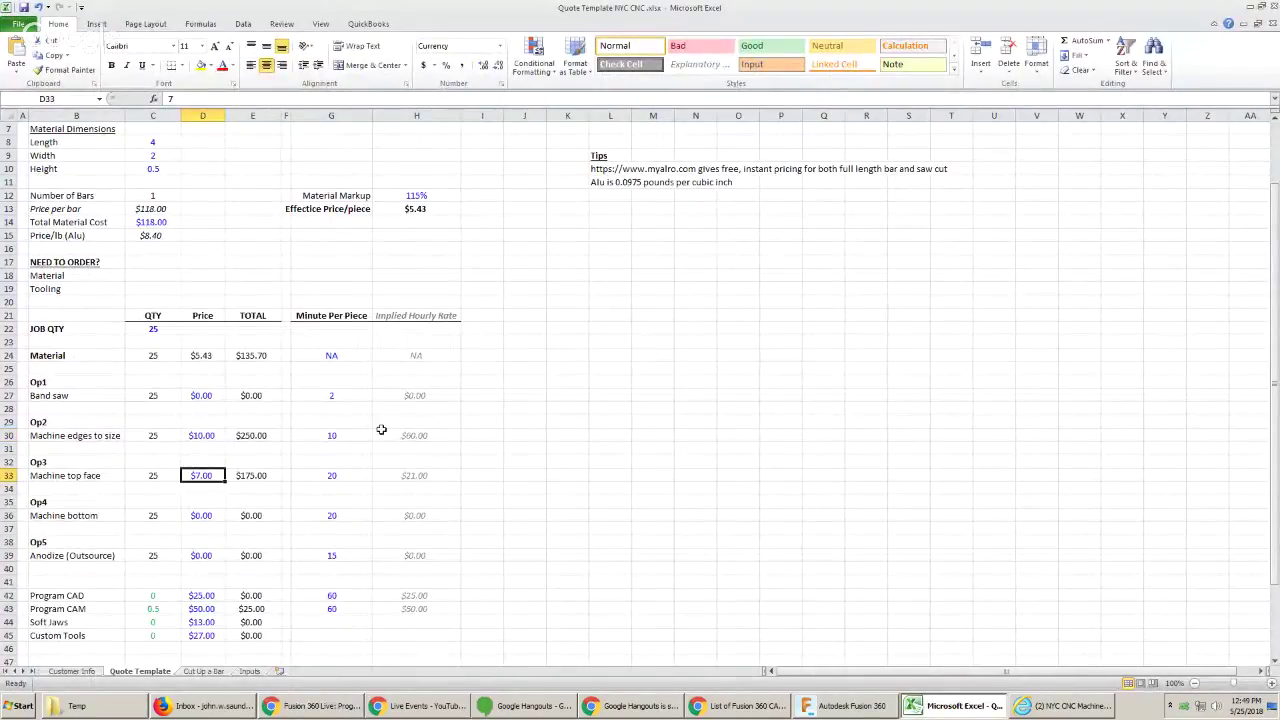
pyautogui.write('3')
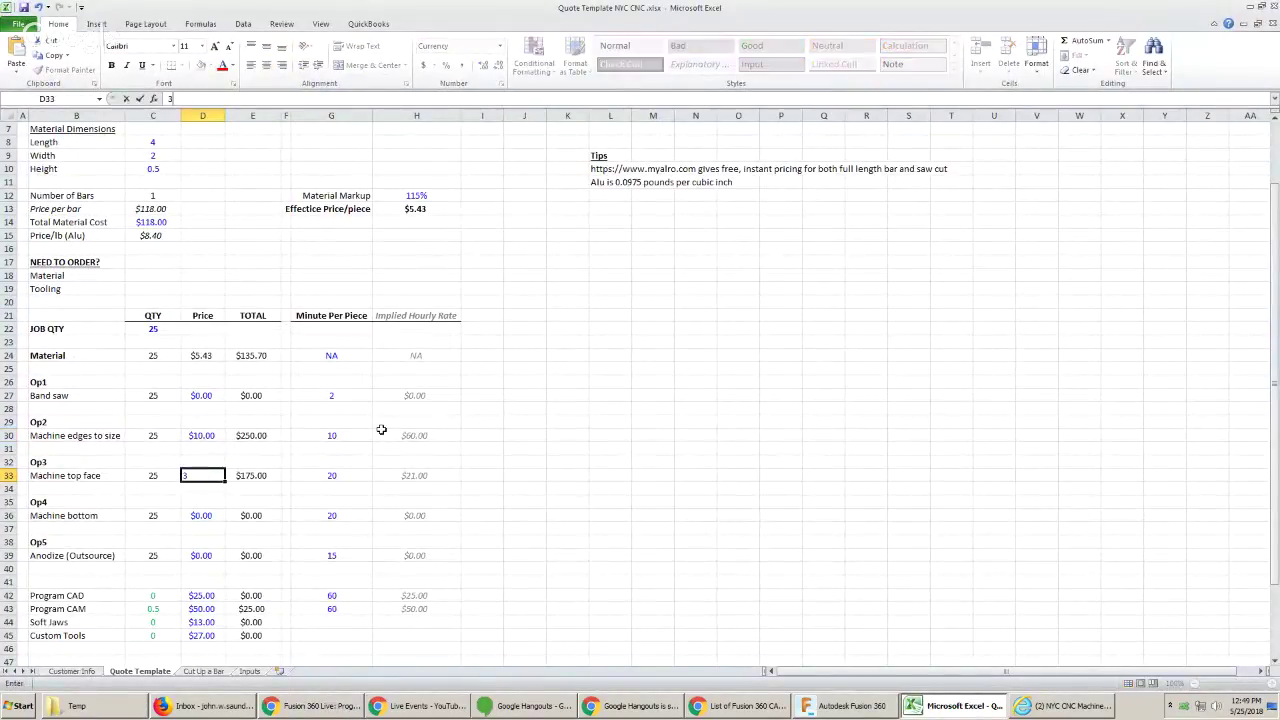
pyautogui.press('Return')
pyautogui.press('Return')
pyautogui.scroll(-3, 381, 429)
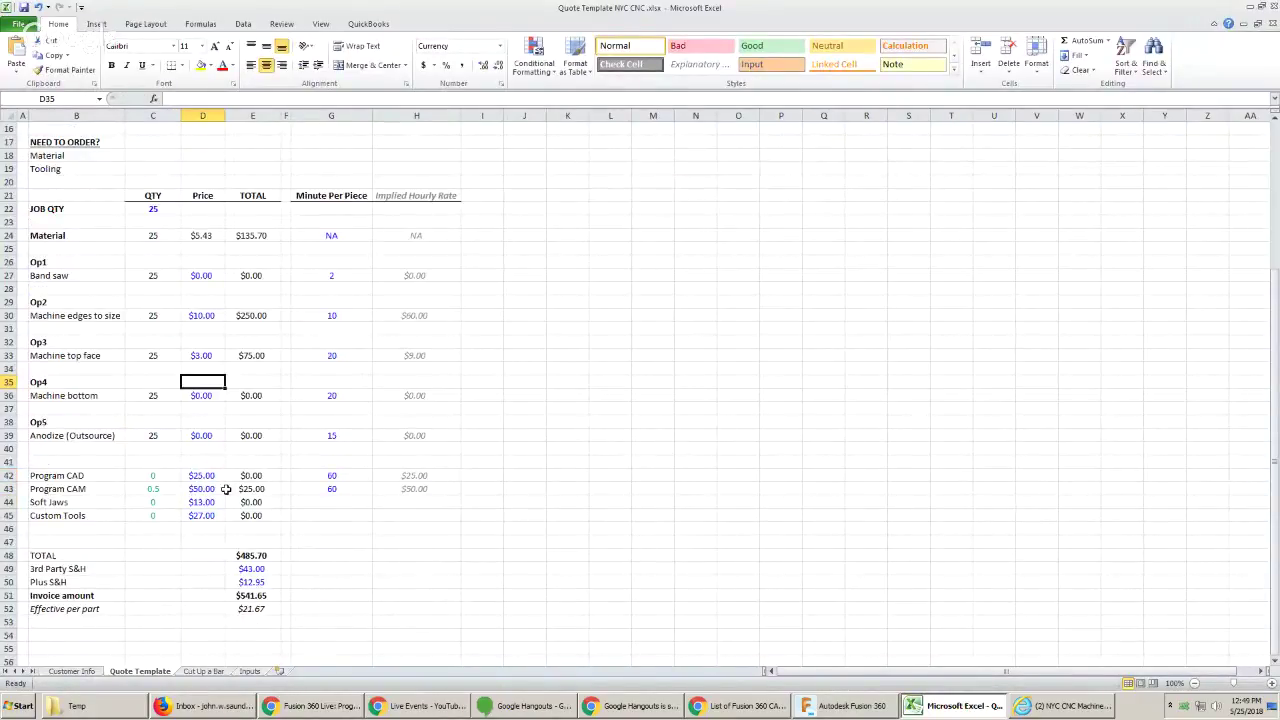
# Check the Program CAD and Program CAM figures and set the Program CAM quantity to 0.25.
pyautogui.click(207, 475)
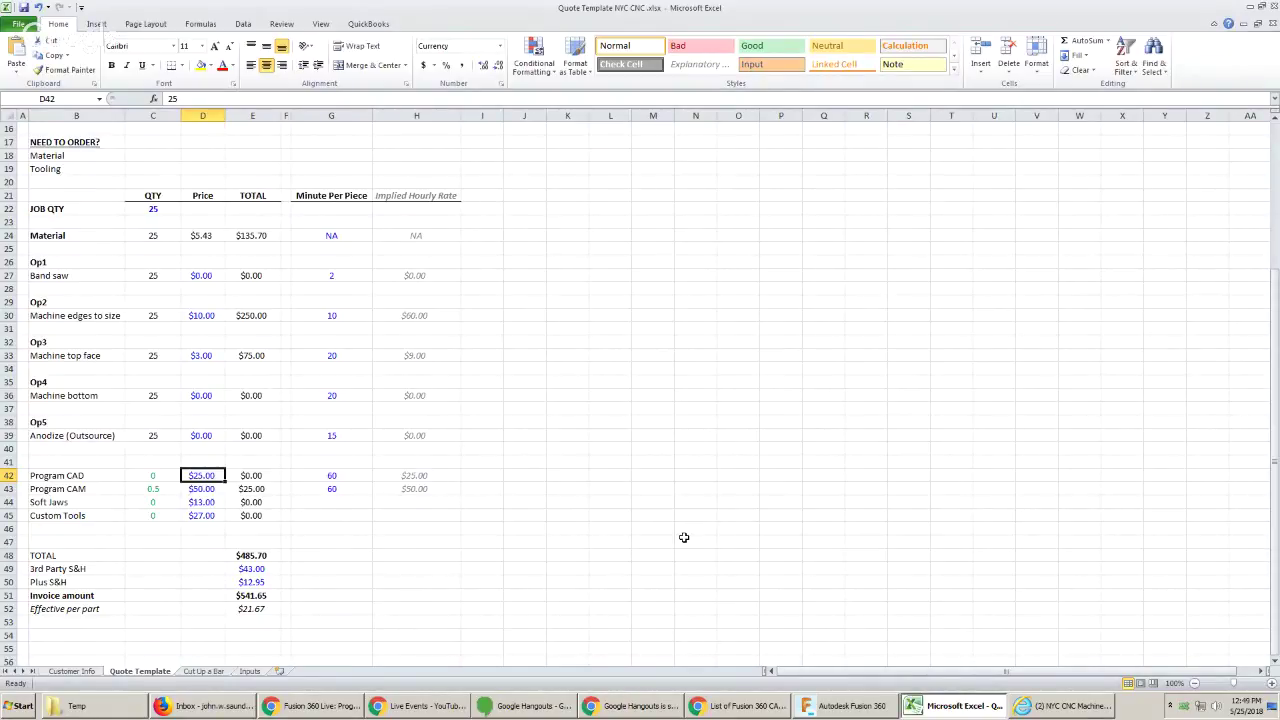
pyautogui.press('Left')
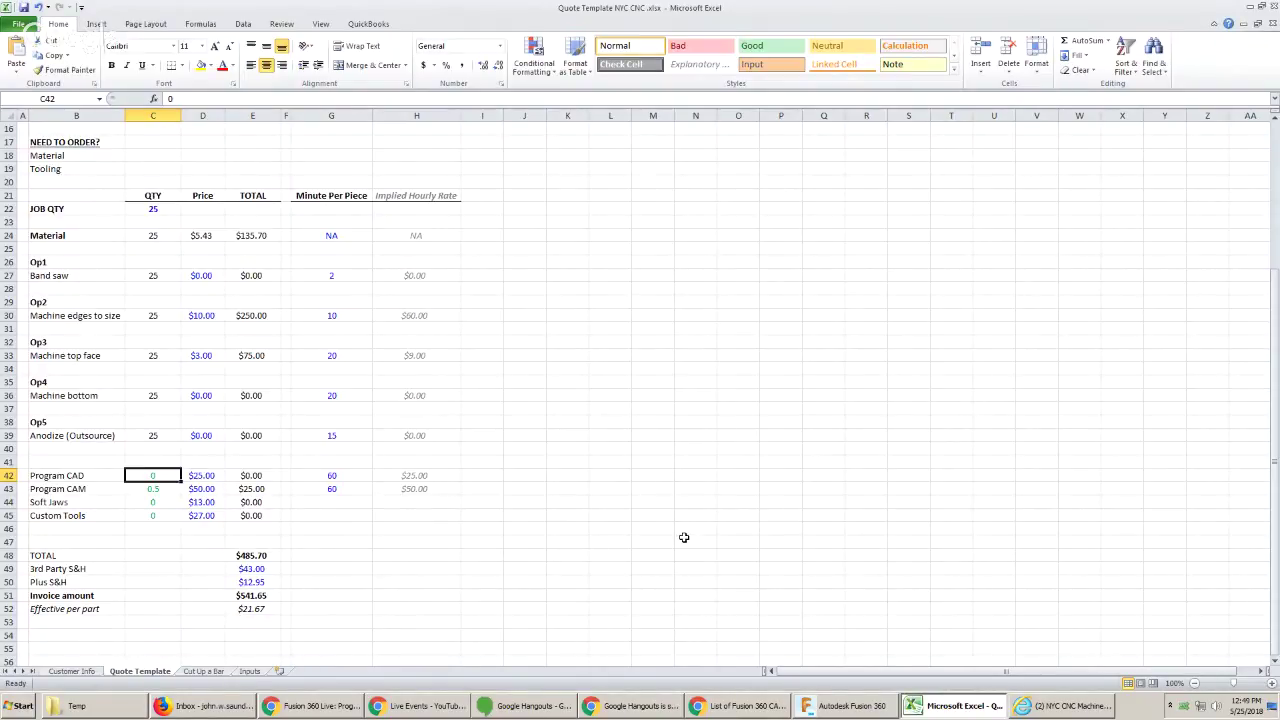
pyautogui.press('Down')
pyautogui.press('Right')
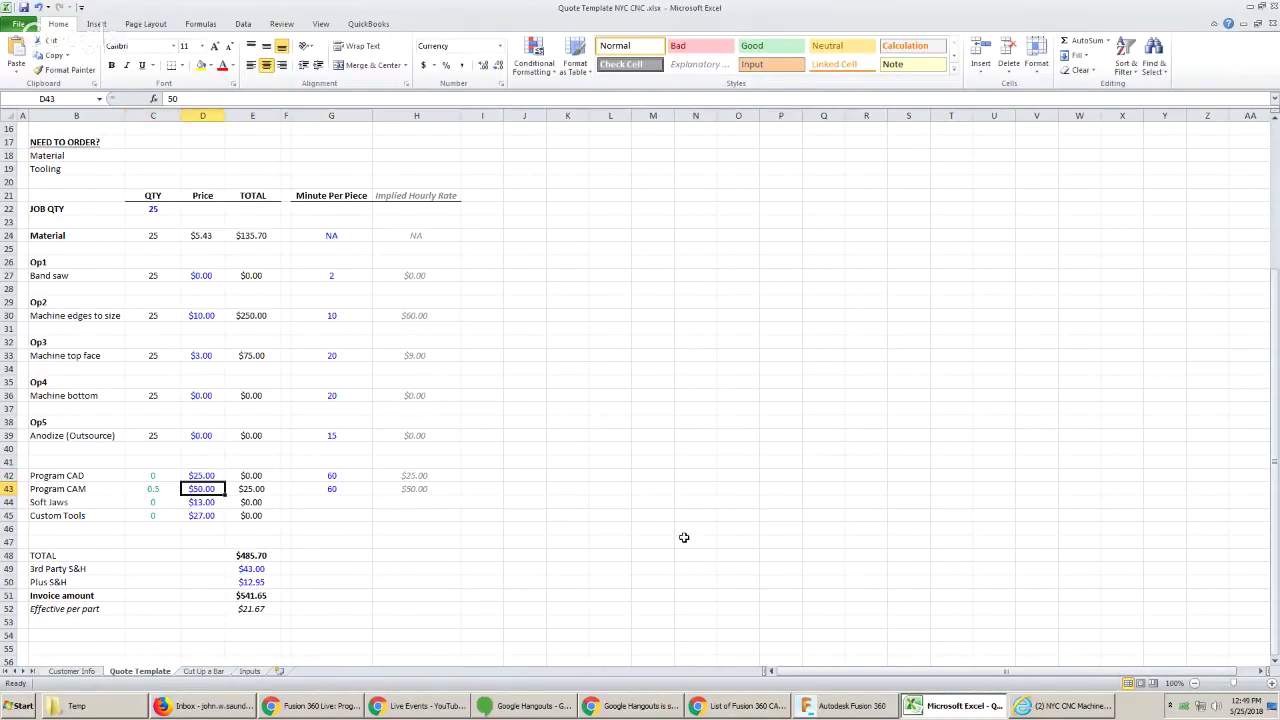
pyautogui.press('Right')
pyautogui.press('Left')
pyautogui.press('Left')
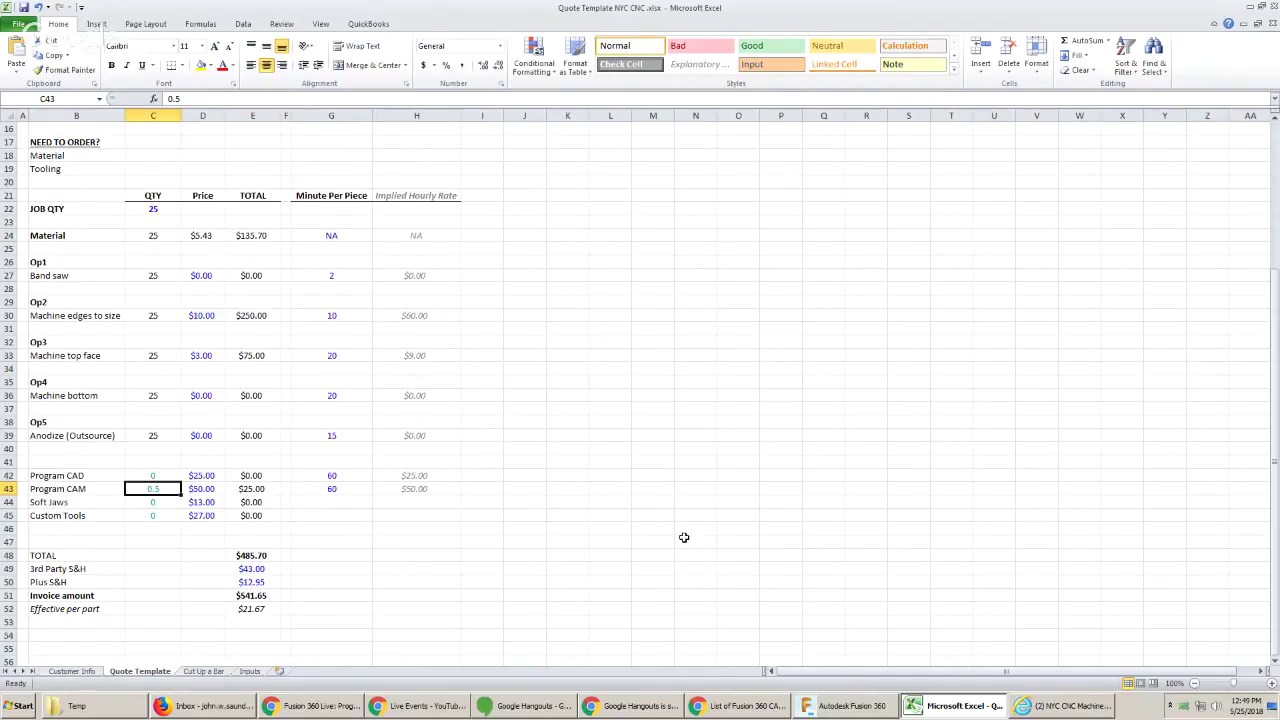
pyautogui.write('0.25')
pyautogui.hotkey('ctrl', 'Return')
# Review the totals for programming, soft jaws, custom tools, machining, material and the overall job.
pyautogui.press('Right')
pyautogui.press('Right')
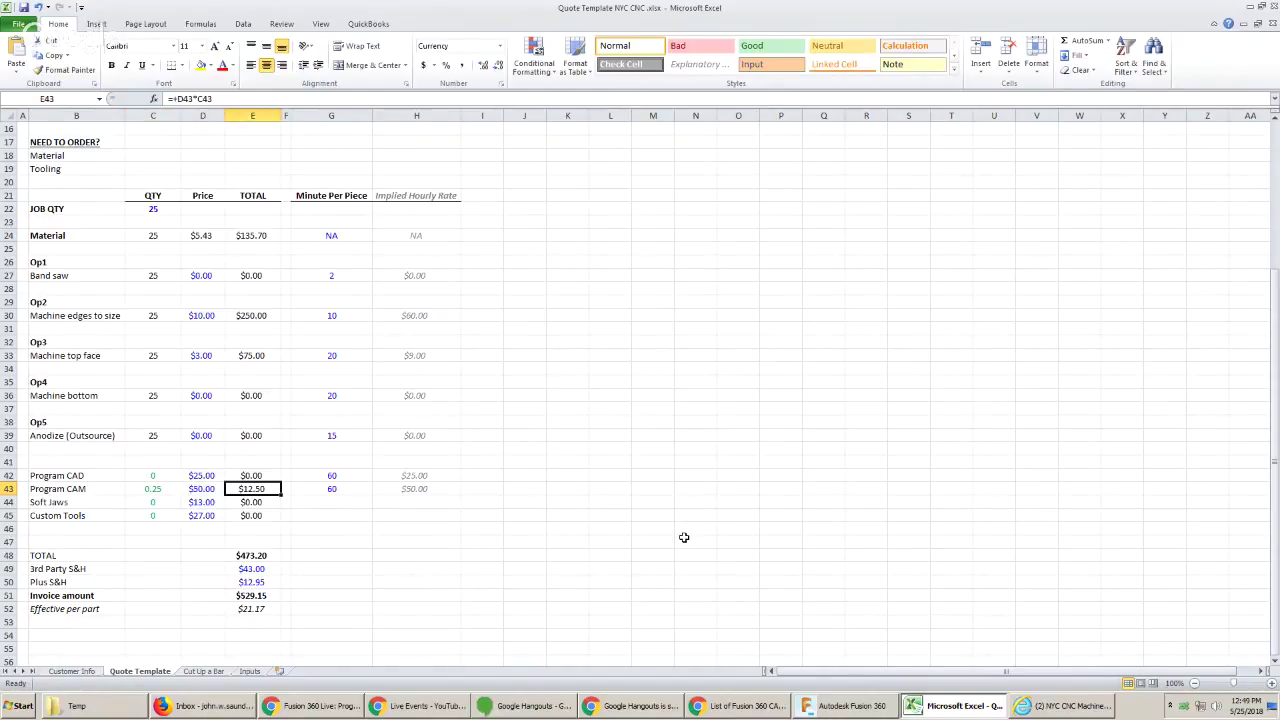
pyautogui.press('Down')
pyautogui.press('Down')
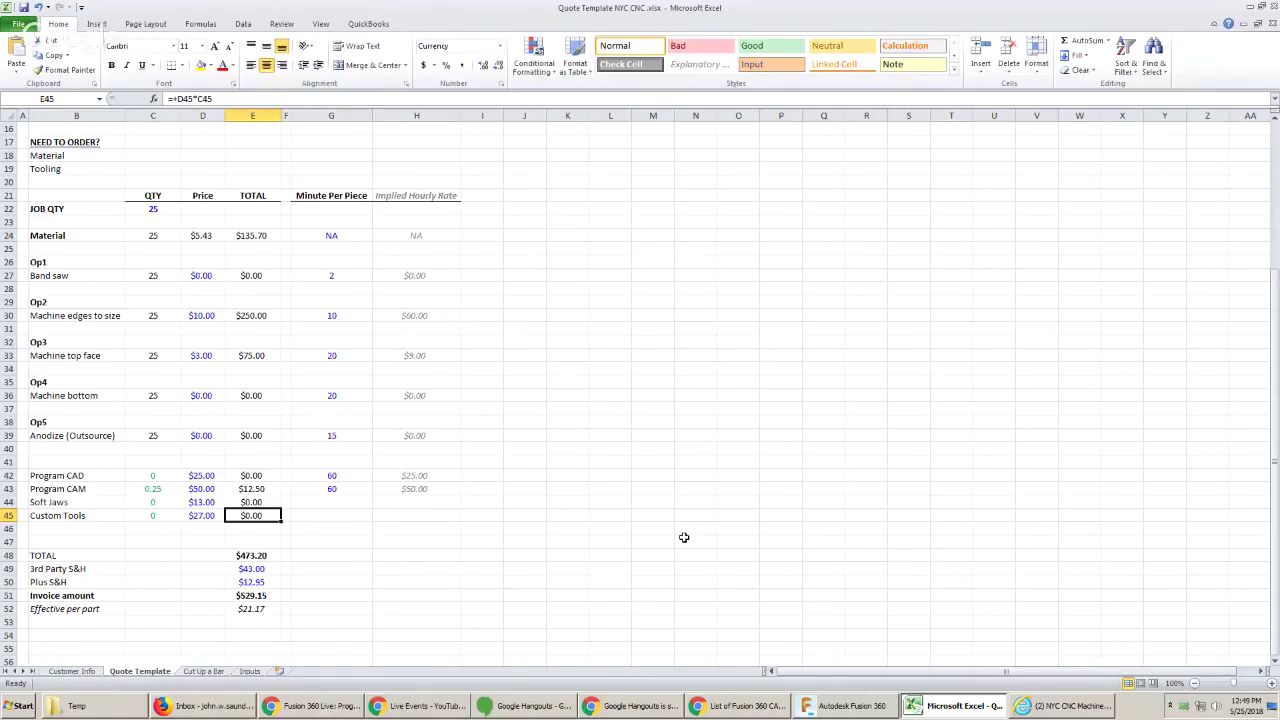
pyautogui.click(258, 487)
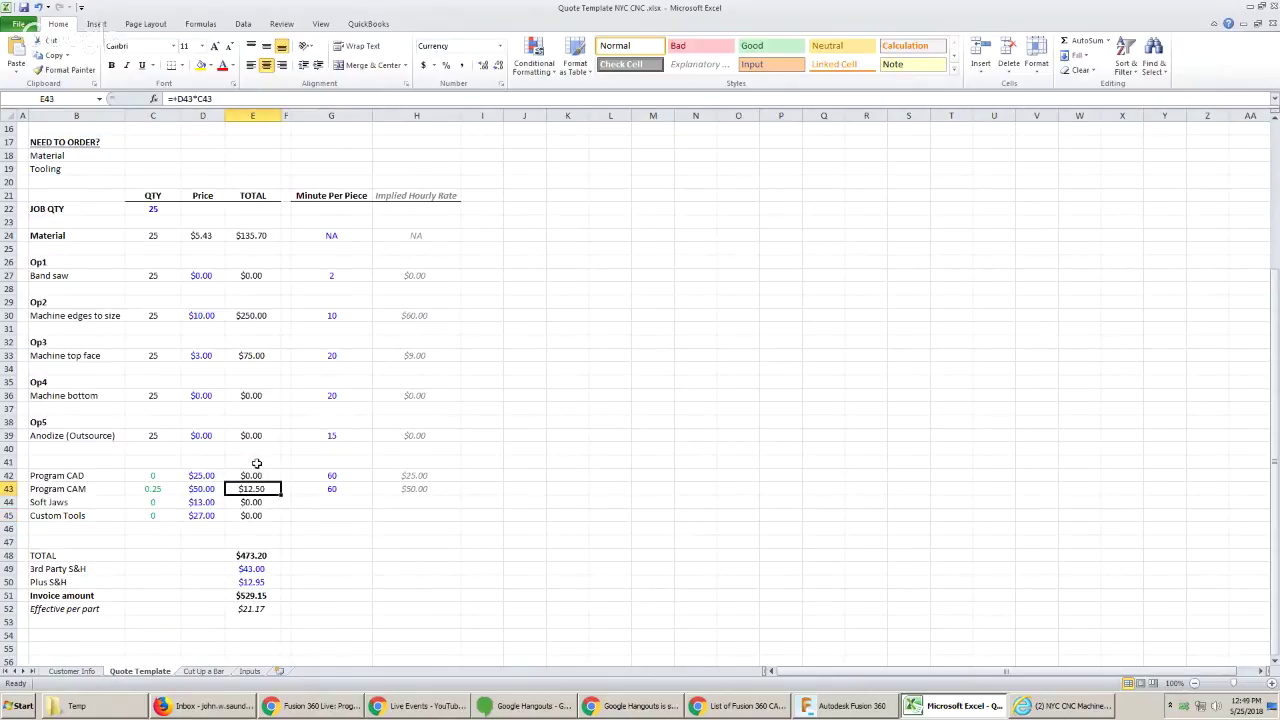
pyautogui.click(261, 357)
pyautogui.click(259, 316)
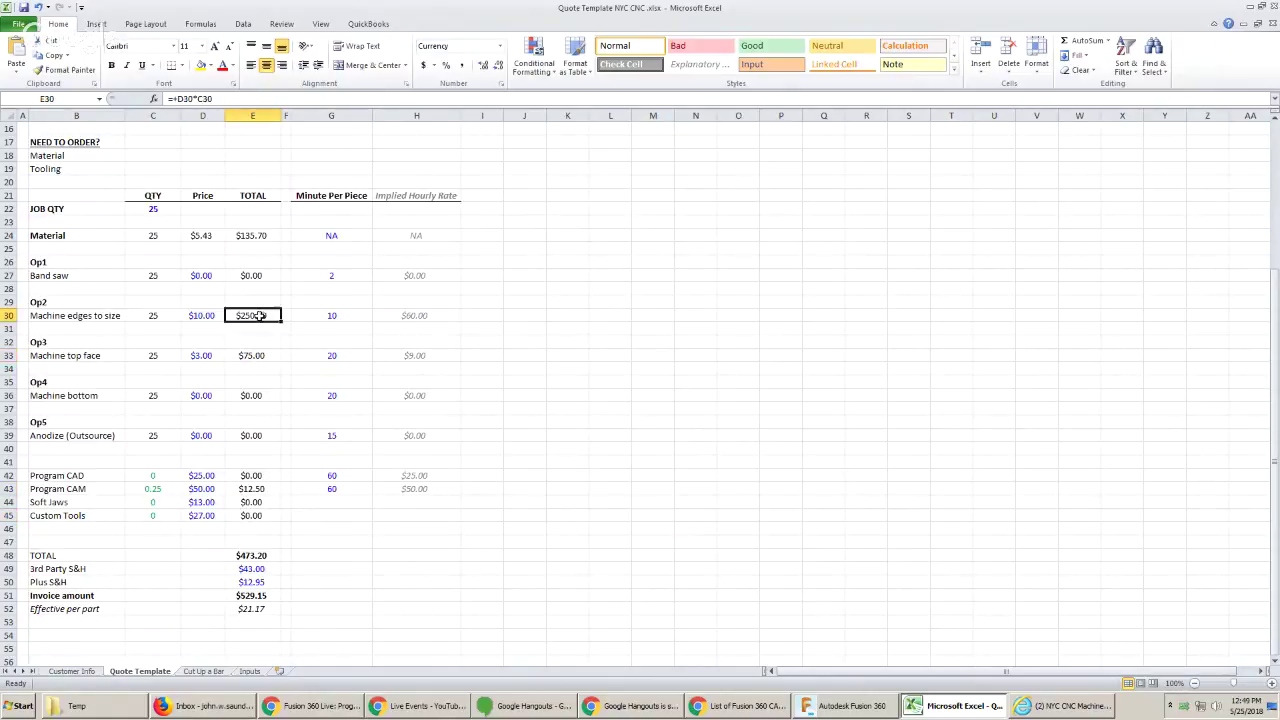
pyautogui.click(258, 235)
pyautogui.click(262, 556)
# Set the 3rd Party S&H charge to $0.00 and the Plus S&H charge to $9.00.
pyautogui.click(94, 569)
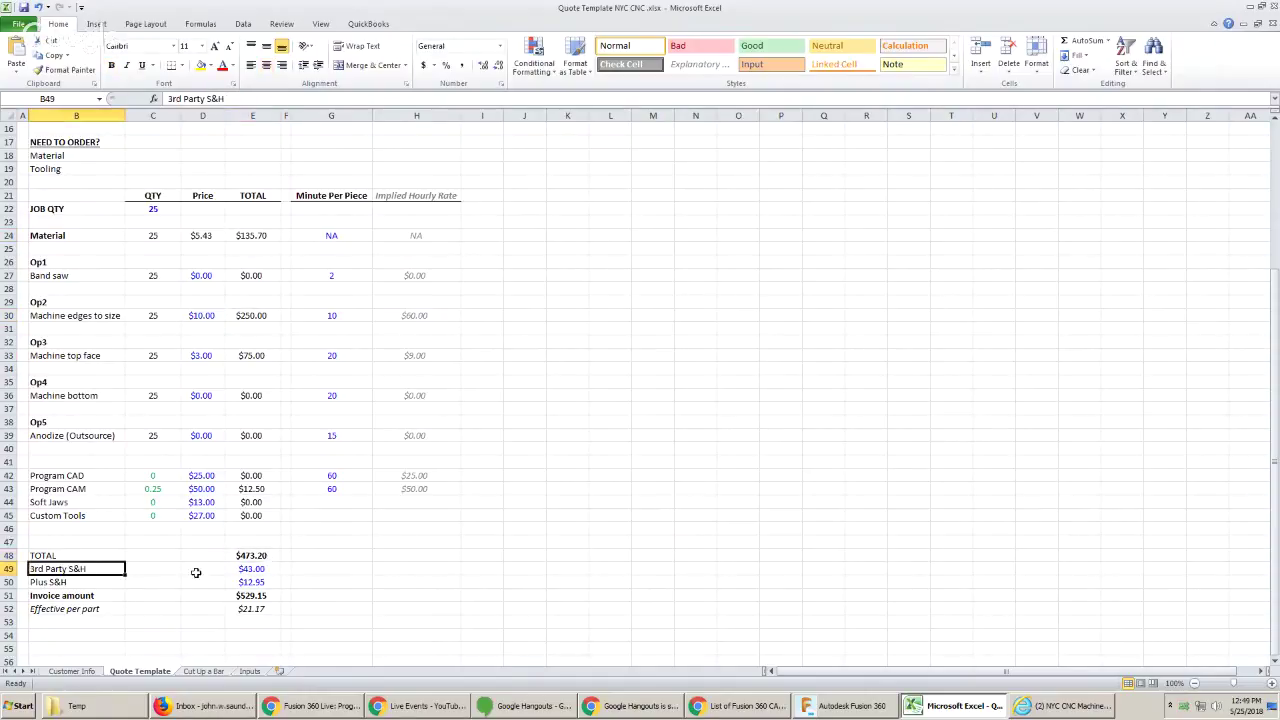
pyautogui.click(244, 576)
pyautogui.click(56, 569)
pyautogui.click(238, 575)
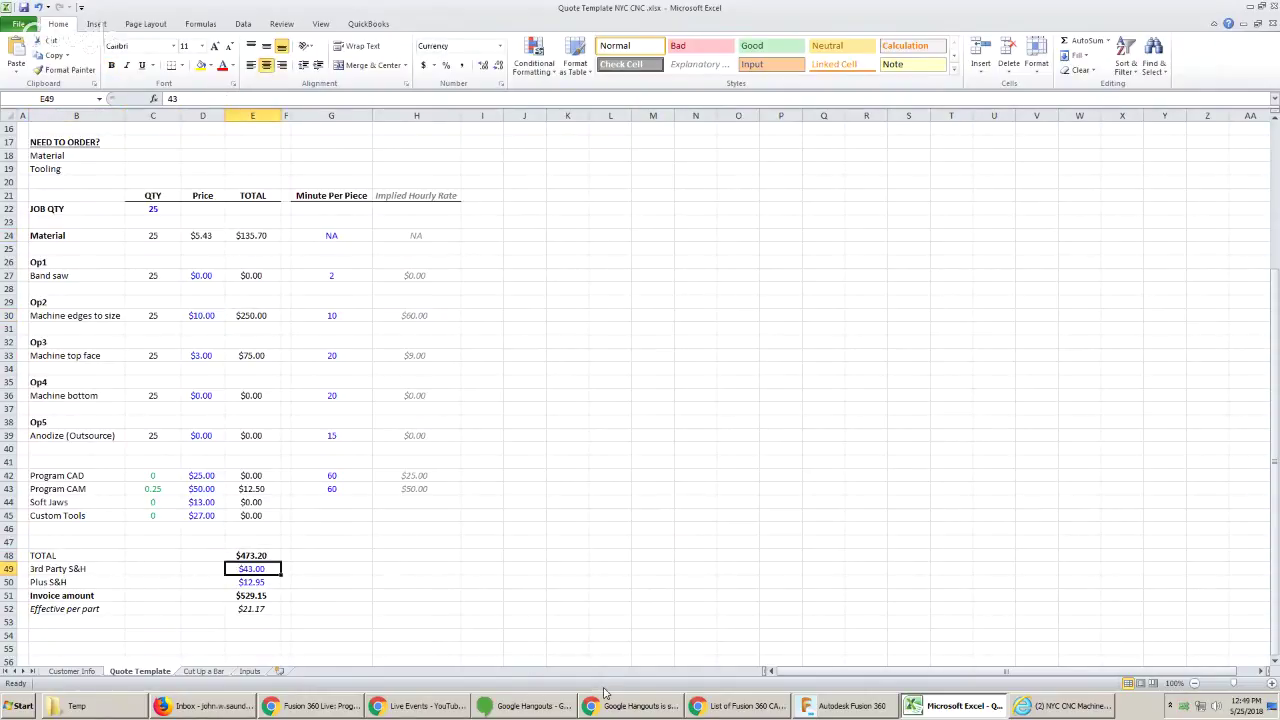
pyautogui.write('0')
pyautogui.press('Return')
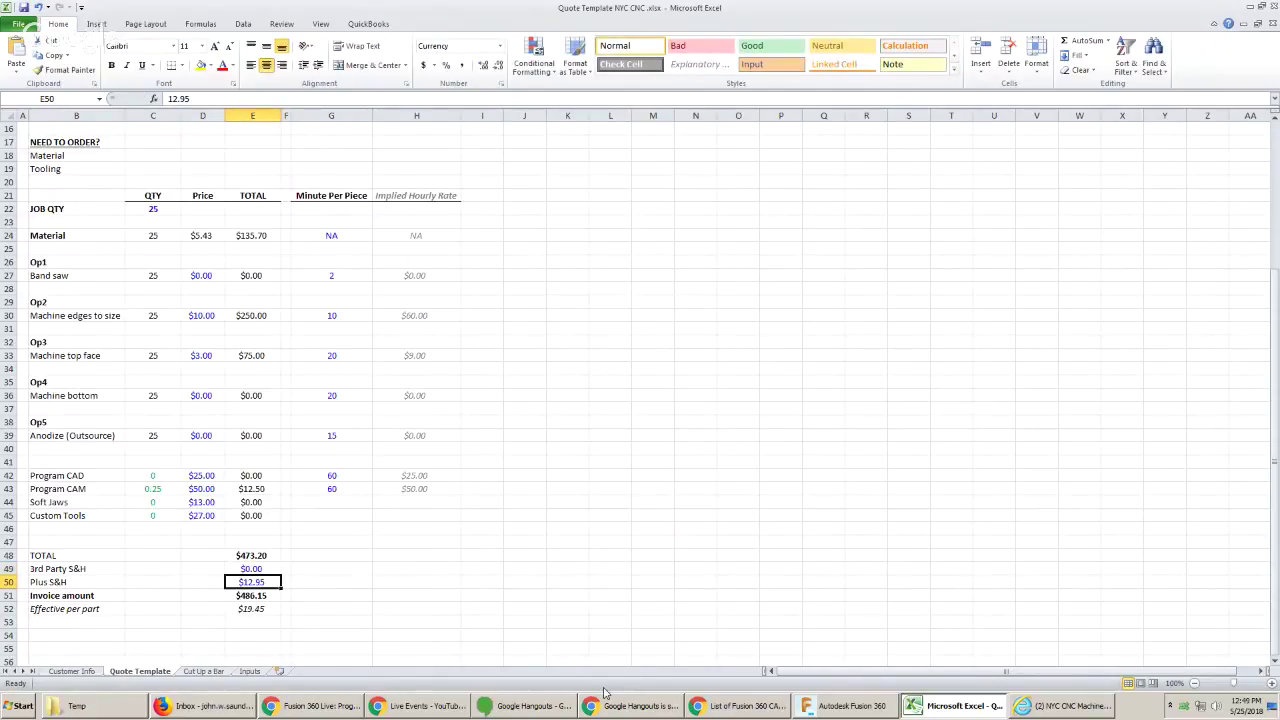
pyautogui.write('9')
pyautogui.press('Return')
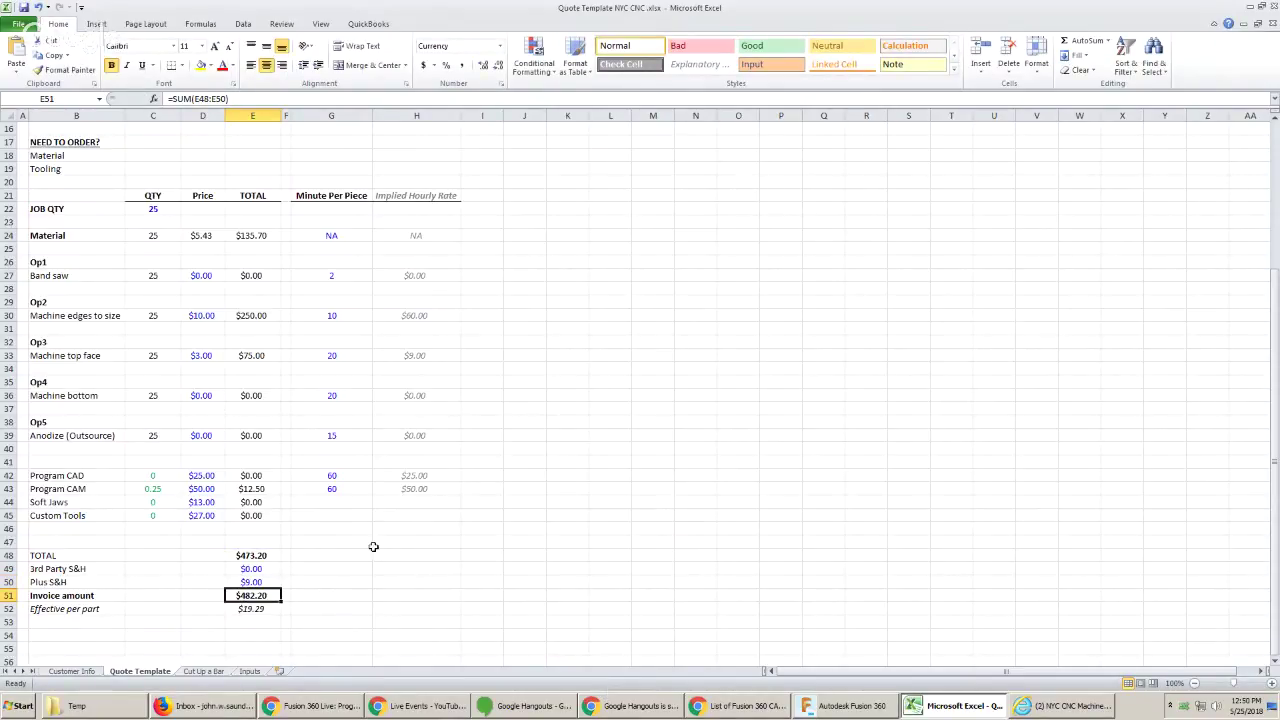
# In cell E54, calculate the job TOTAL in E48 minus the Material total in E24, and make the result bold.
pyautogui.click(255, 614)
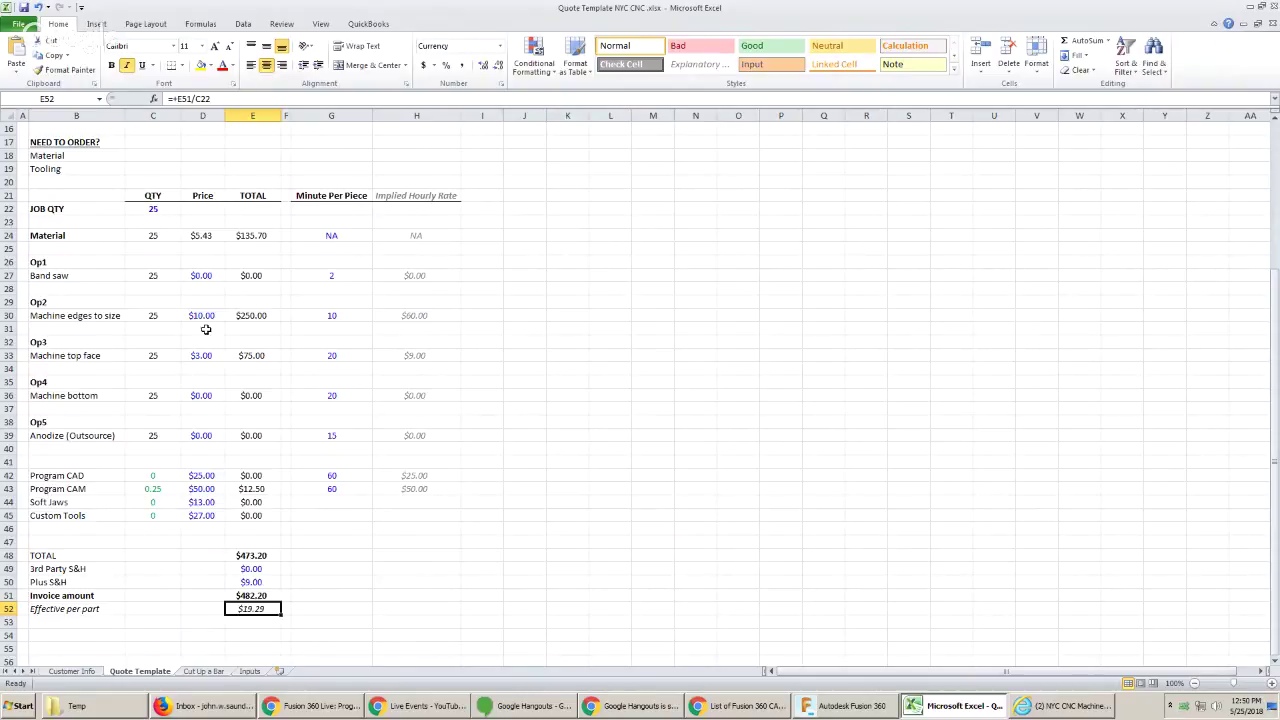
pyautogui.click(244, 634)
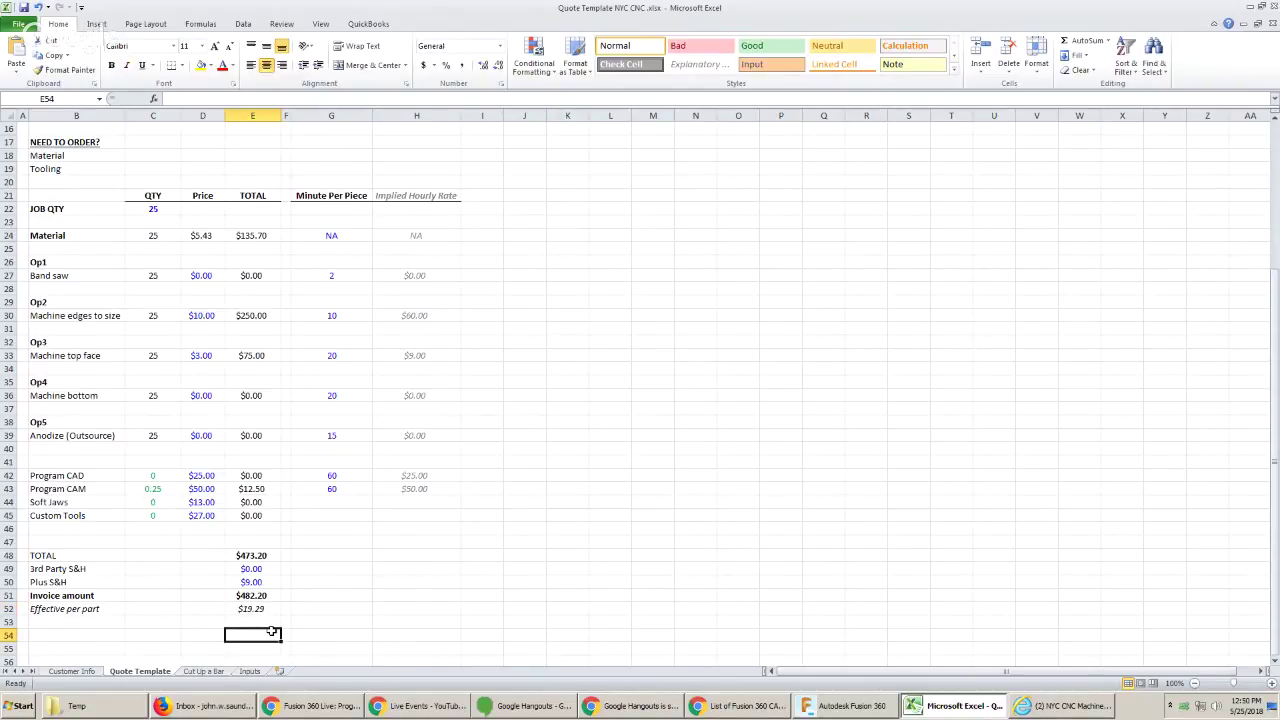
pyautogui.write('+')
pyautogui.press('Up')
pyautogui.press('Up')
pyautogui.press('Up')
pyautogui.press('Up')
pyautogui.press('Up')
pyautogui.press('Up')
pyautogui.write('-')
pyautogui.click(249, 234)
pyautogui.hotkey('ctrl', 'Return')
pyautogui.hotkey('ctrl', 'b')
# Review the machining and Program CAM prices and set the Op3 Machine top face price to $2.00.
pyautogui.click(237, 314)
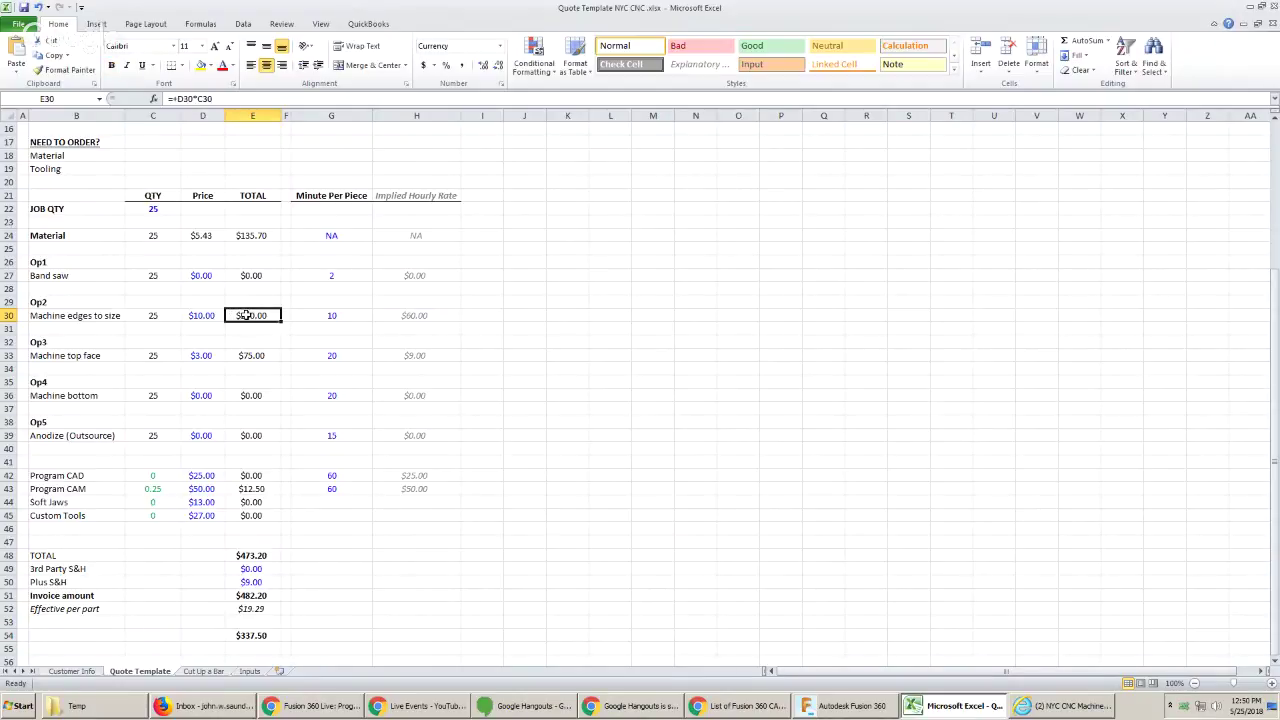
pyautogui.click(200, 368)
pyautogui.click(200, 357)
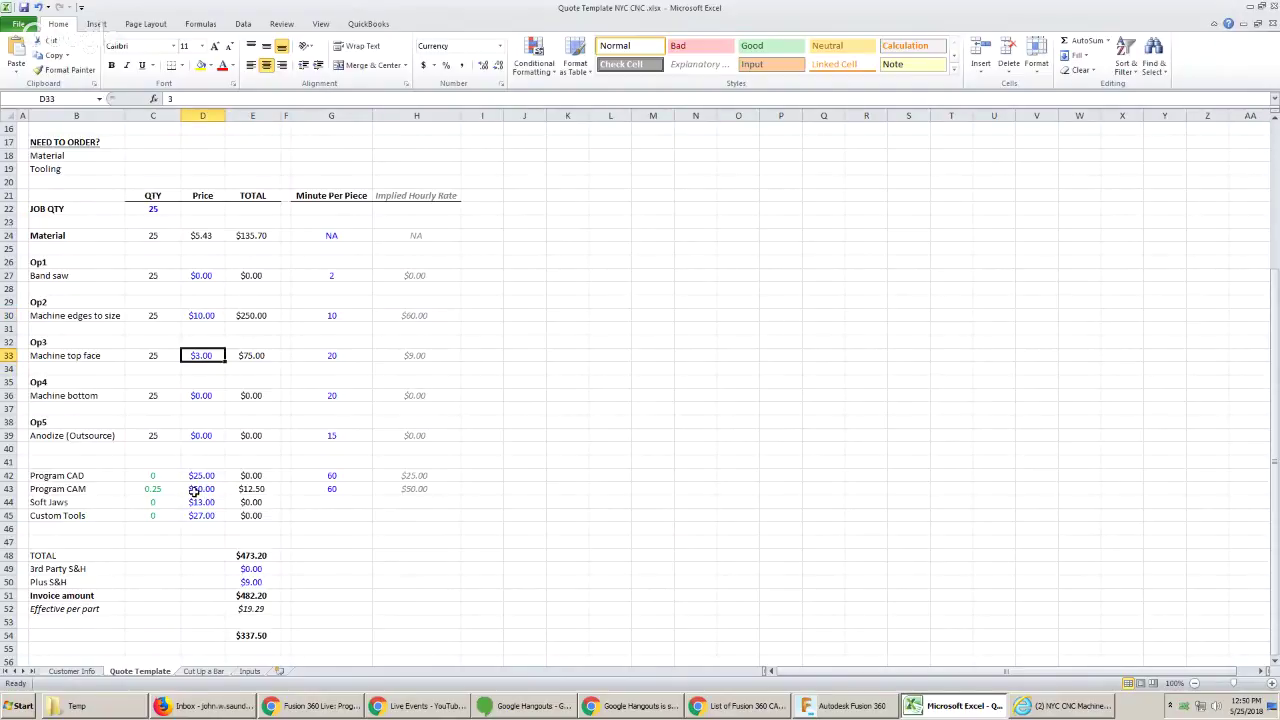
pyautogui.click(194, 490)
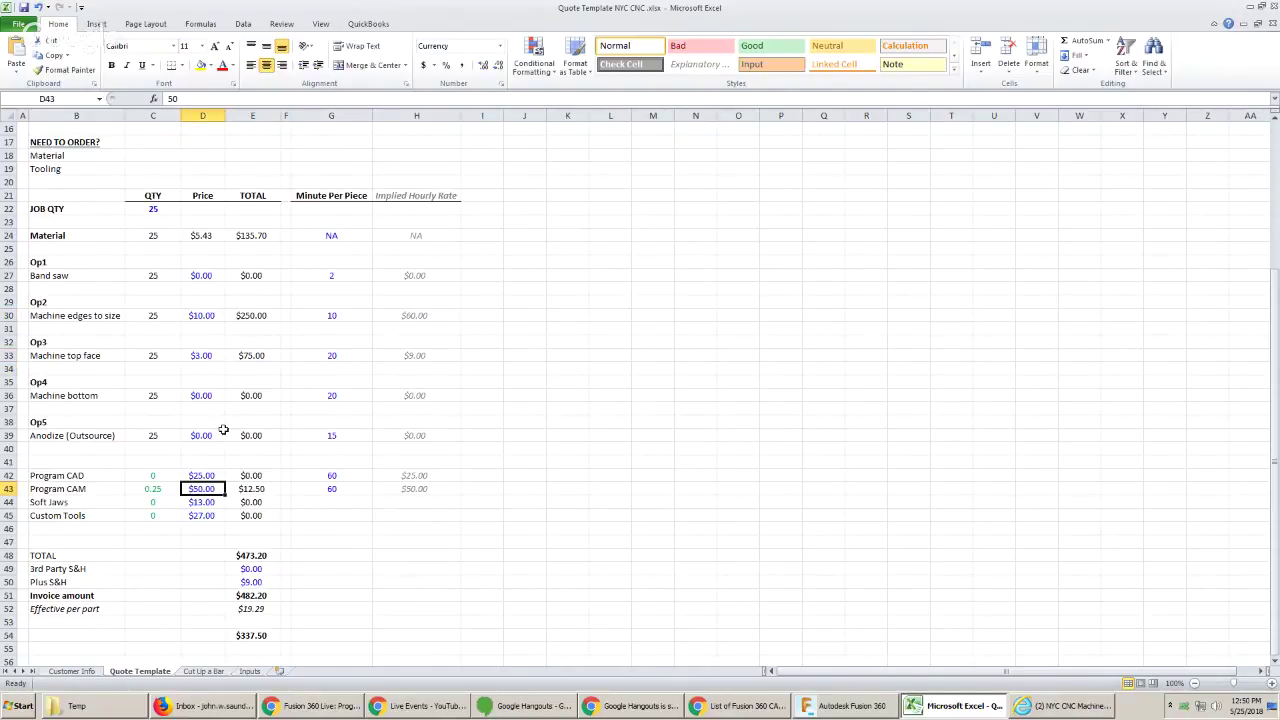
pyautogui.click(201, 316)
pyautogui.click(204, 357)
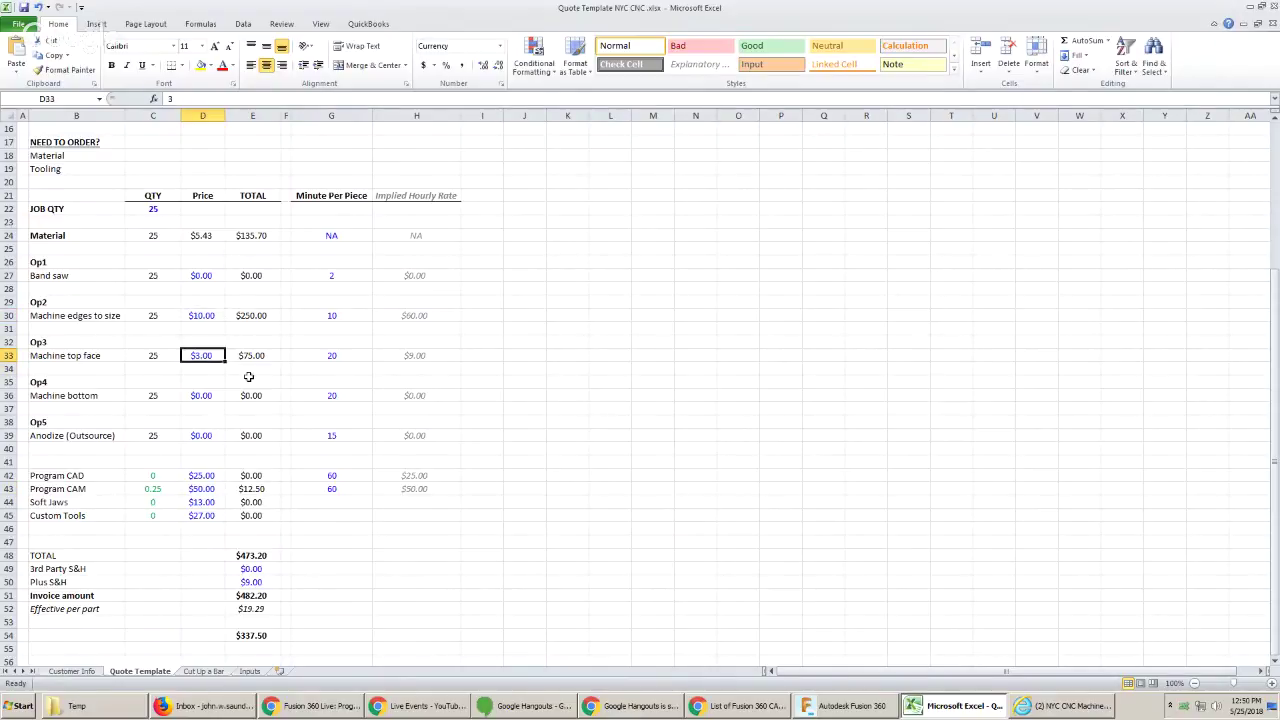
pyautogui.write('2')
pyautogui.hotkey('ctrl', 'Return')
# Set the Op2 Machine edges to size price to $9.00.
pyautogui.press('Up')
pyautogui.press('Up')
pyautogui.press('Up')
pyautogui.write('9')
pyautogui.hotkey('ctrl', 'Return')
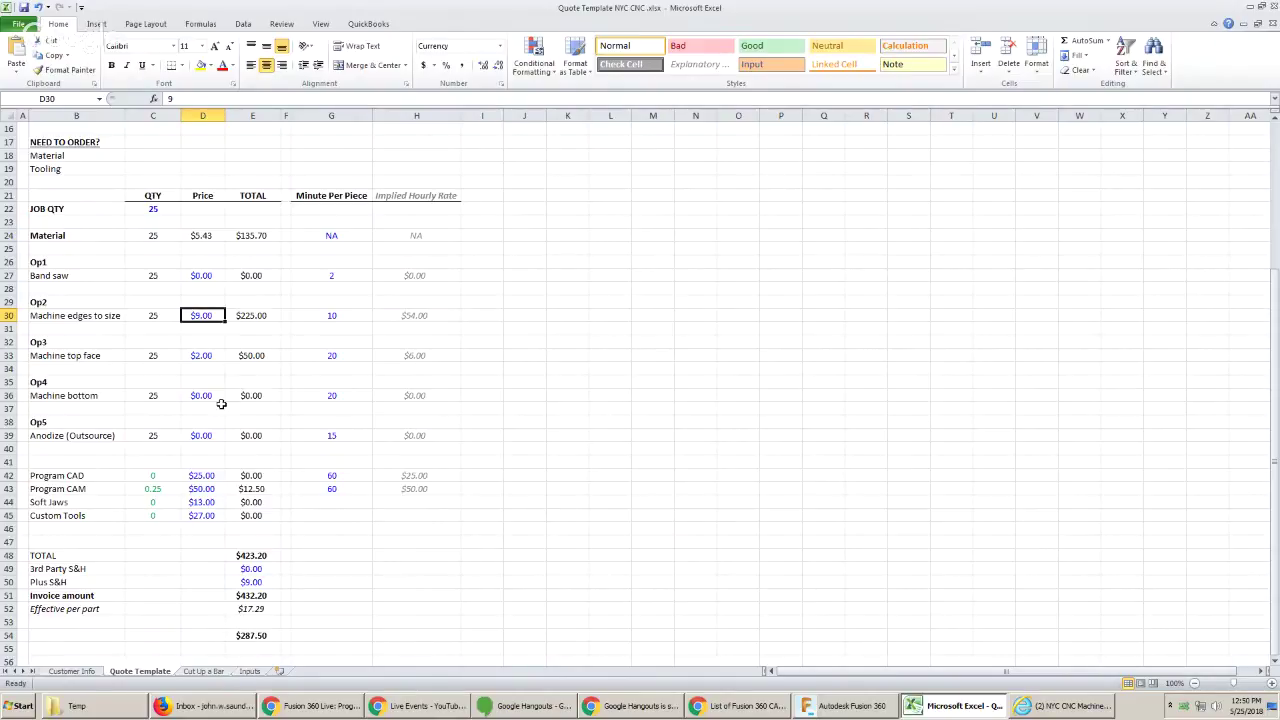
# Set the Op3 Machine top face price to $2.50.
pyautogui.click(219, 356)
pyautogui.write('2.5')
pyautogui.hotkey('ctrl', 'Return')
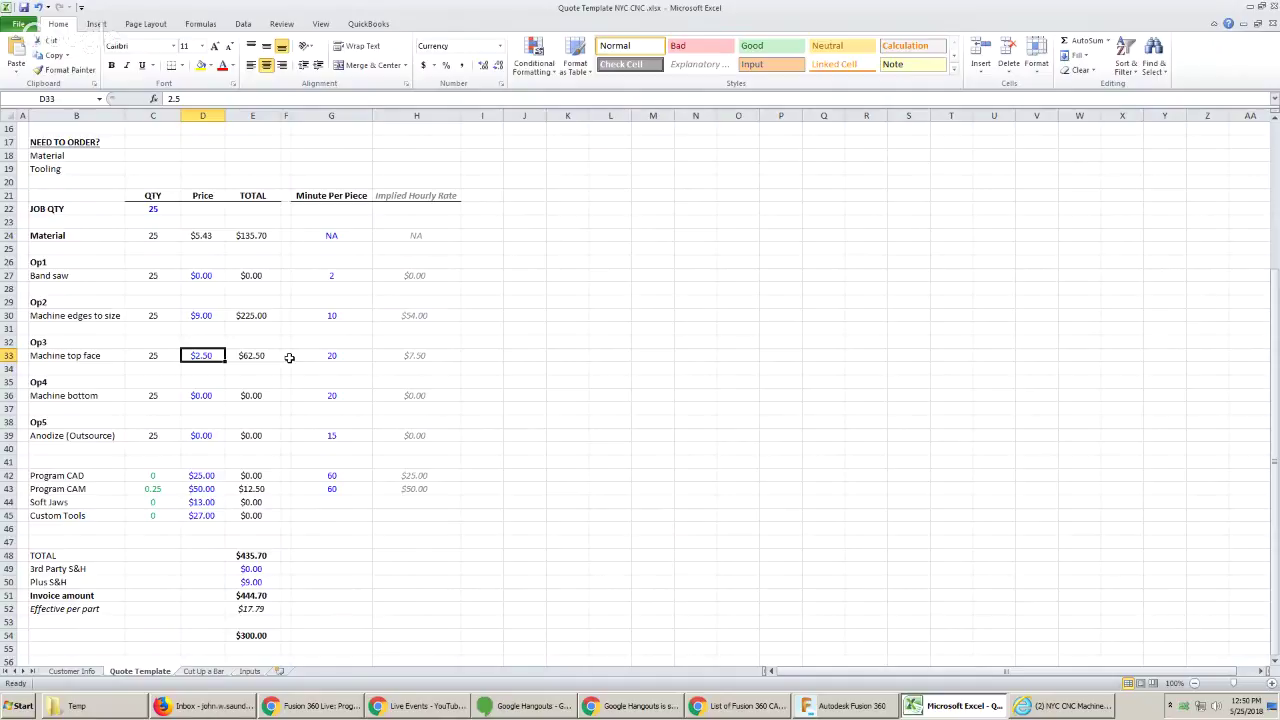
# Review the Machine top face line, the material cost section and the Invoice amount with its formula in the quote.
pyautogui.click(251, 301)
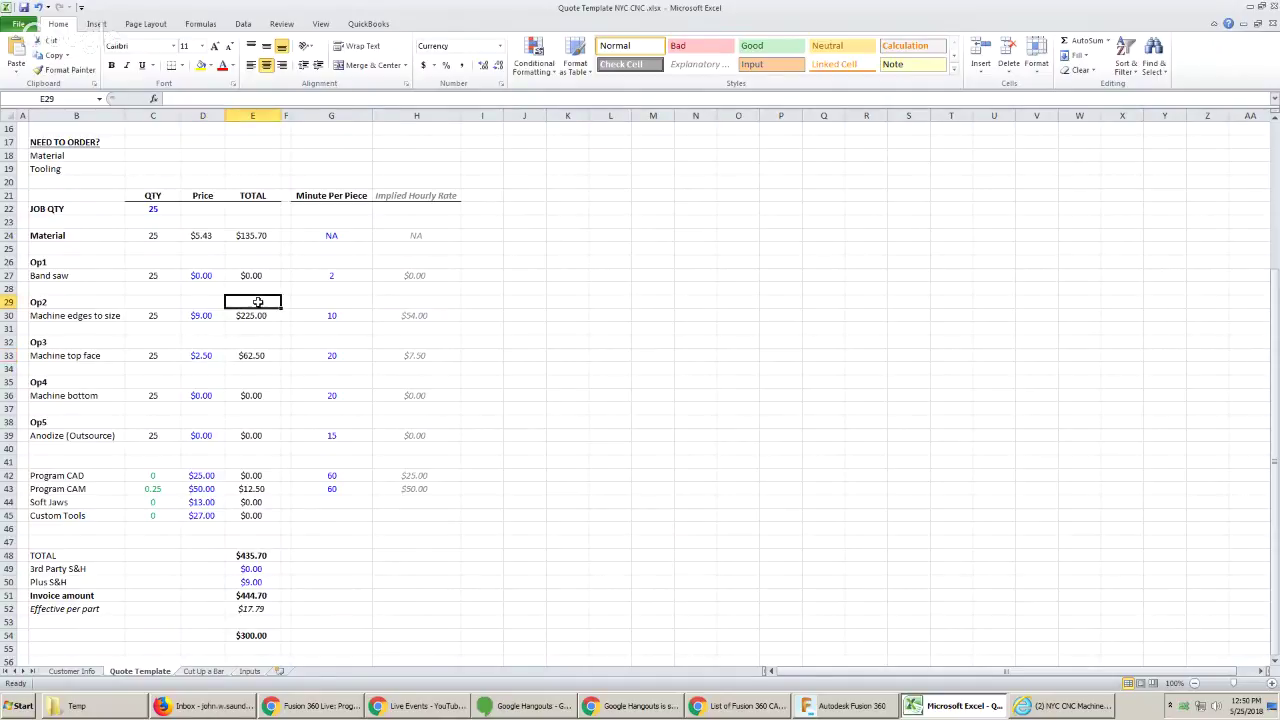
pyautogui.click(207, 357)
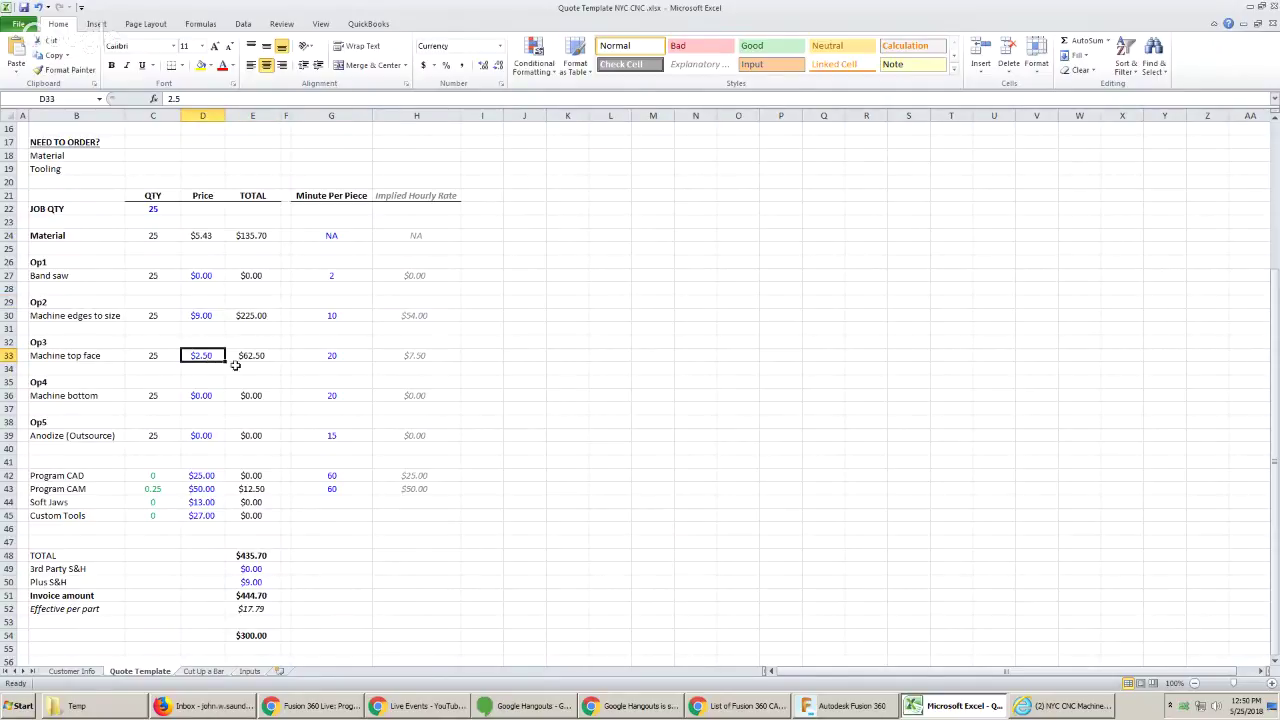
pyautogui.click(250, 356)
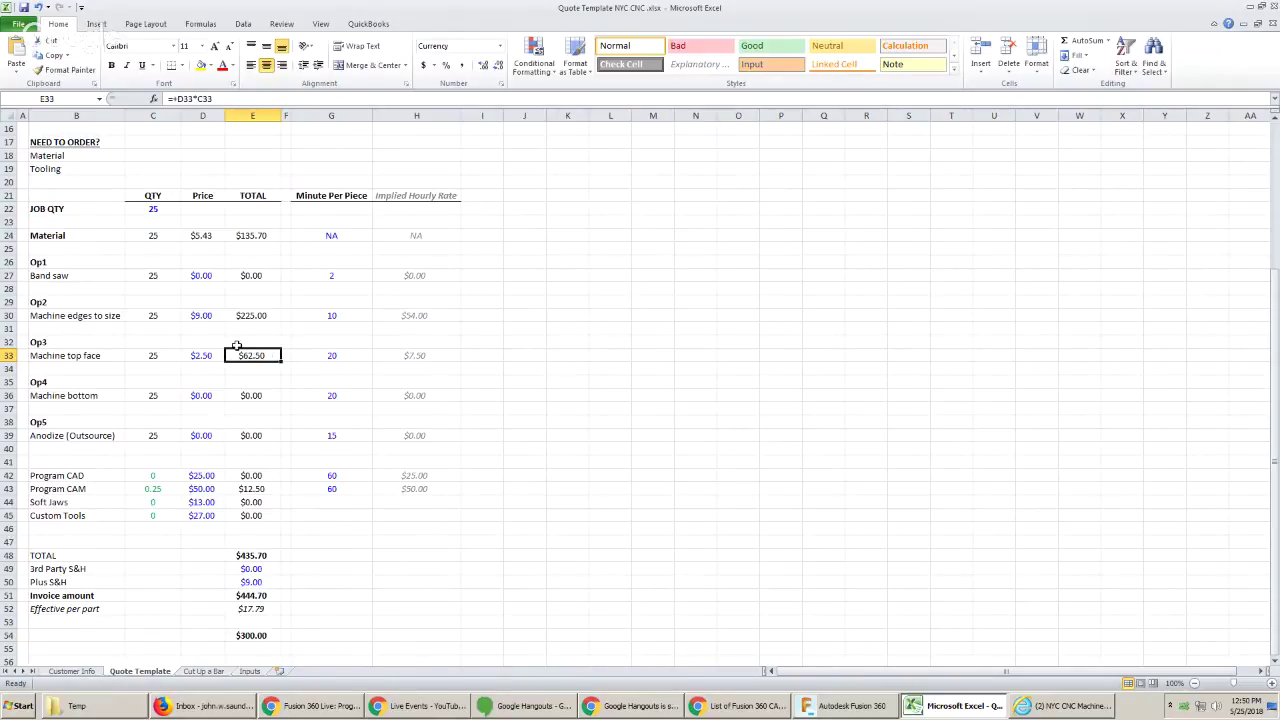
pyautogui.moveTo(94, 358); pyautogui.dragTo(247, 356)
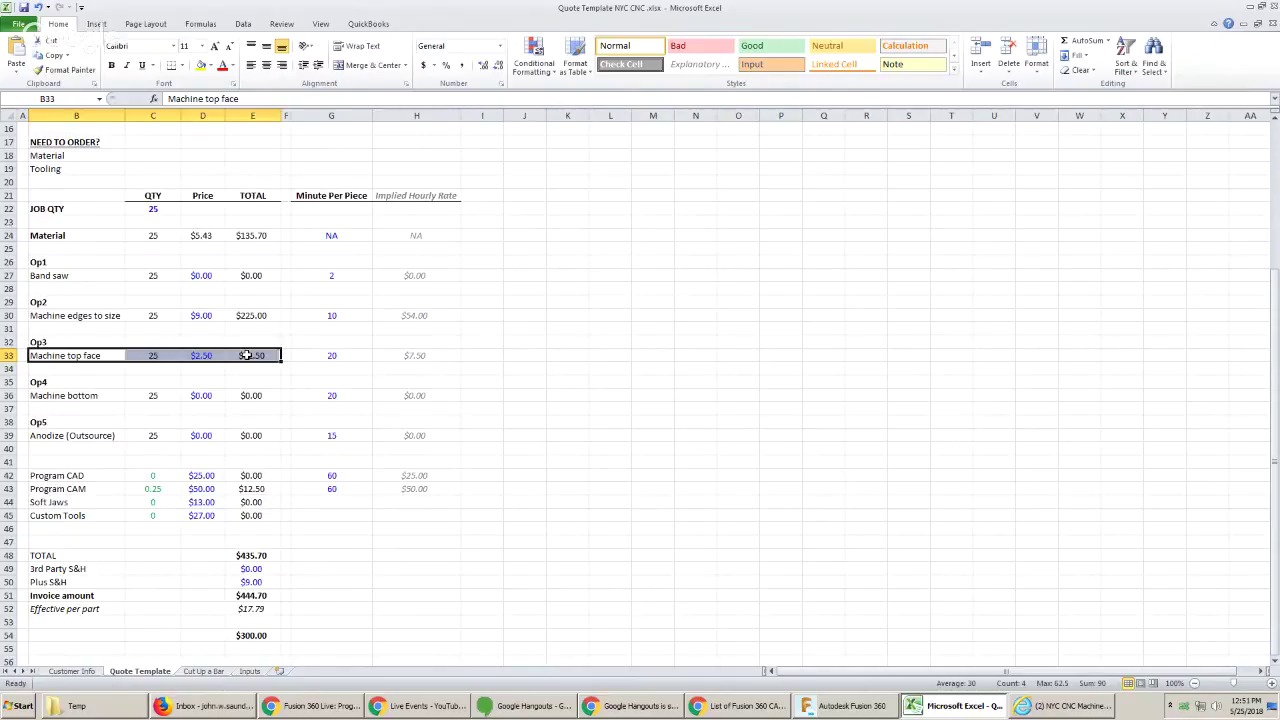
pyautogui.click(560, 366)
pyautogui.scroll(4, 330, 322)
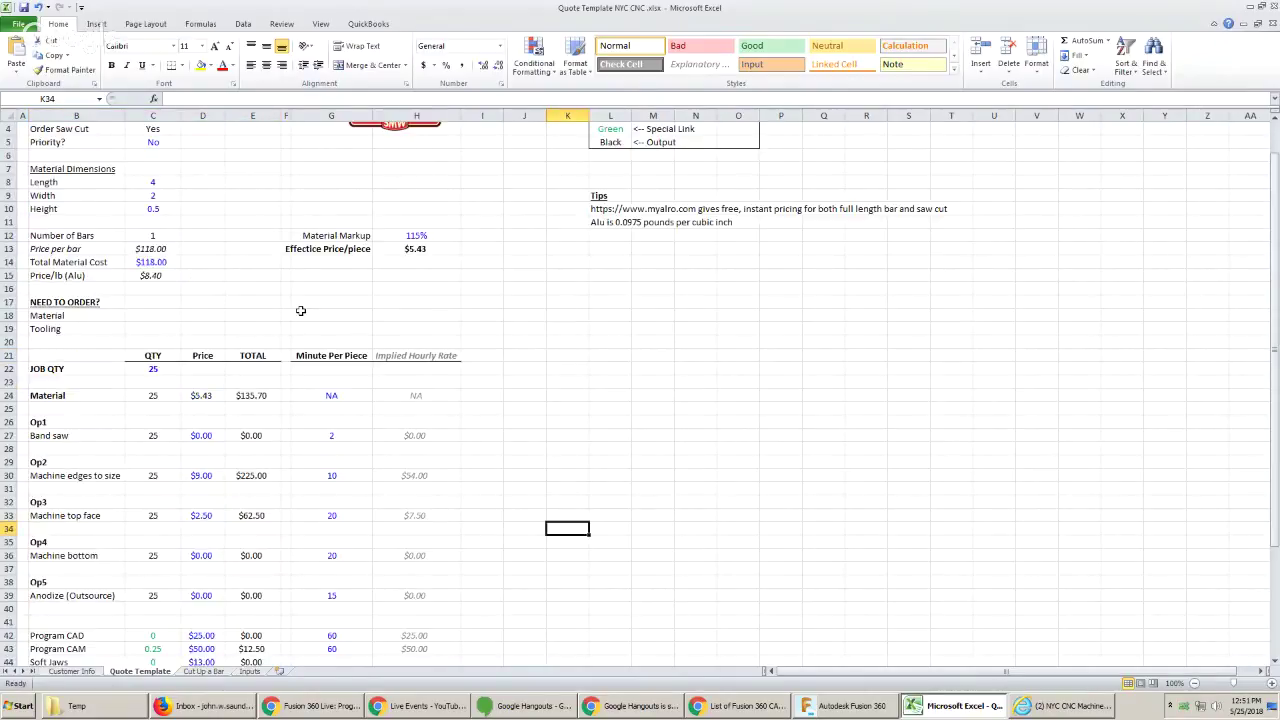
pyautogui.scroll(-4, 300, 311)
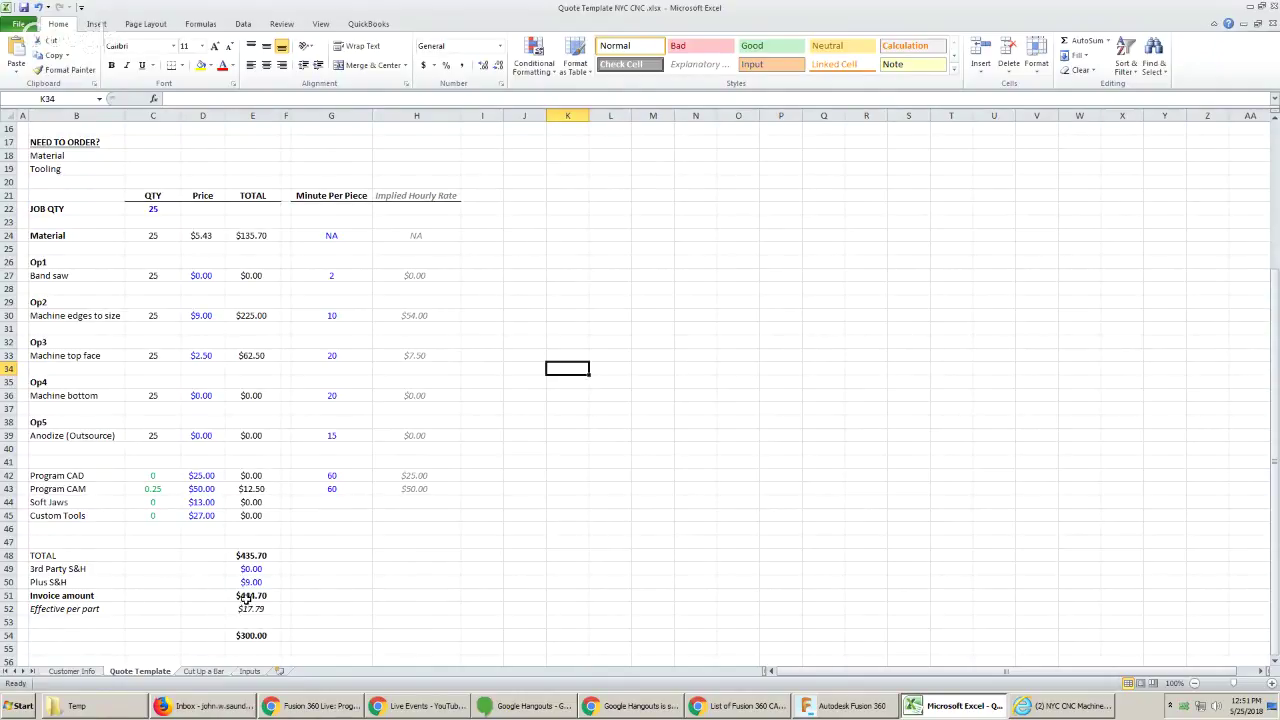
pyautogui.moveTo(246, 598)
pyautogui.mouseDown()
pyautogui.moveTo(70, 597)
pyautogui.moveTo(263, 595)
pyautogui.mouseUp()
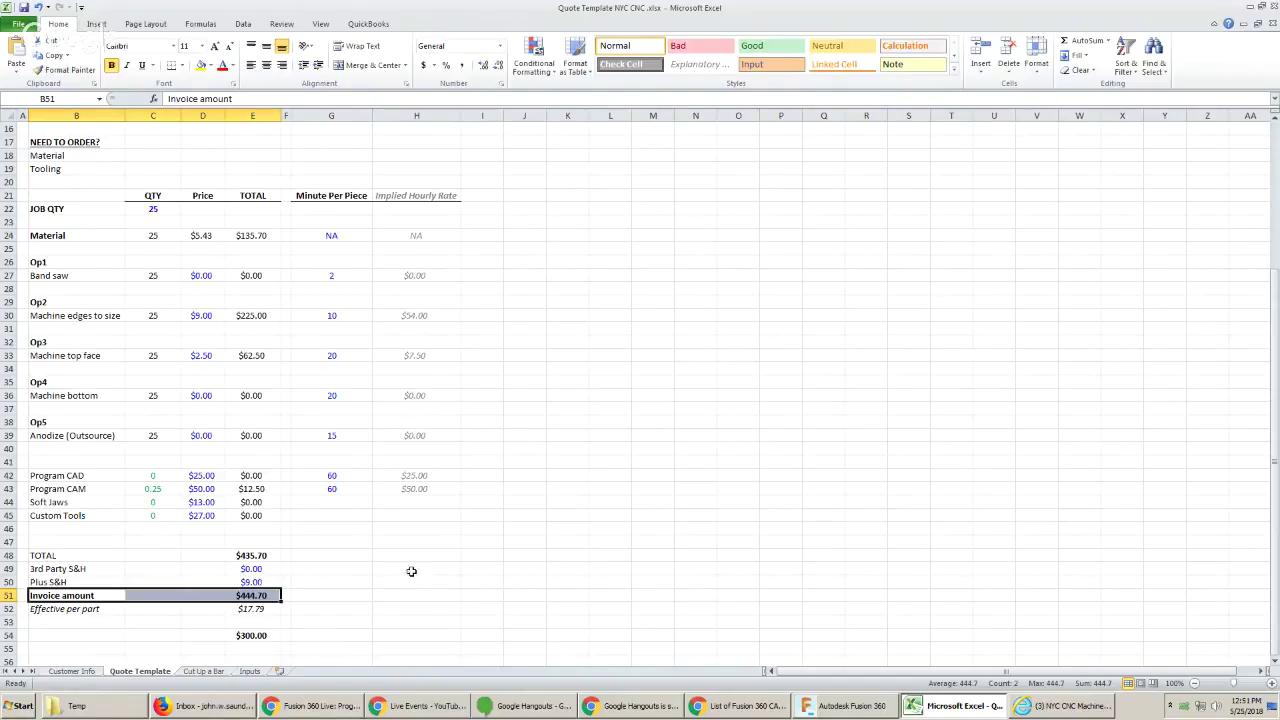
pyautogui.click(242, 597)
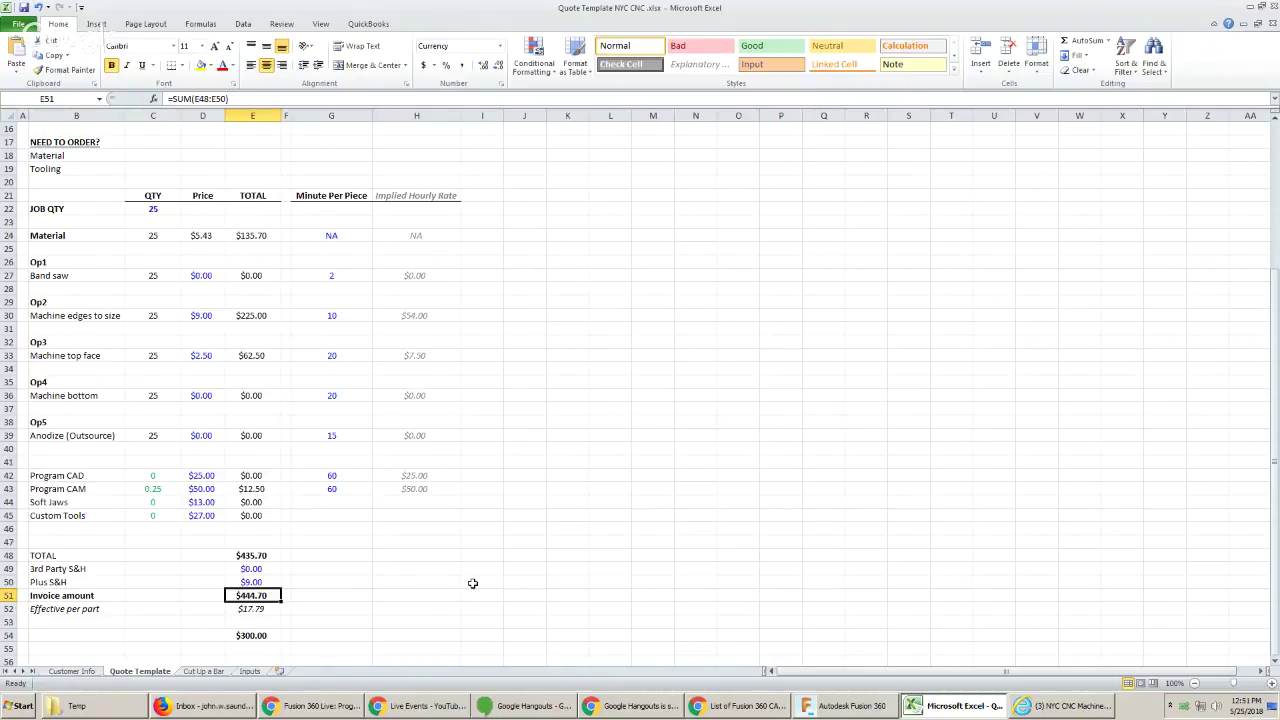
# Switch to Chrome, load myalro.com in a new tab and open the store's metals grid.
pyautogui.click(770, 713)
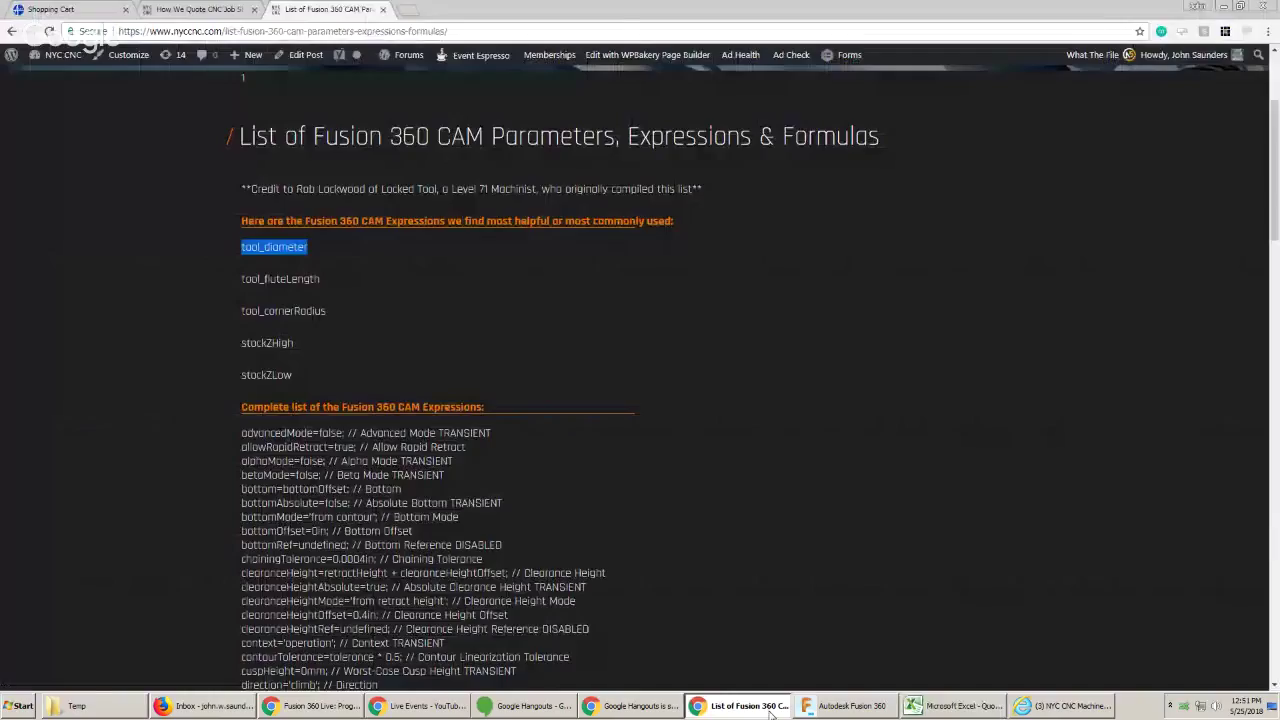
pyautogui.hotkey('ctrl', 't')
pyautogui.write('myalro.com')
pyautogui.press('Return')
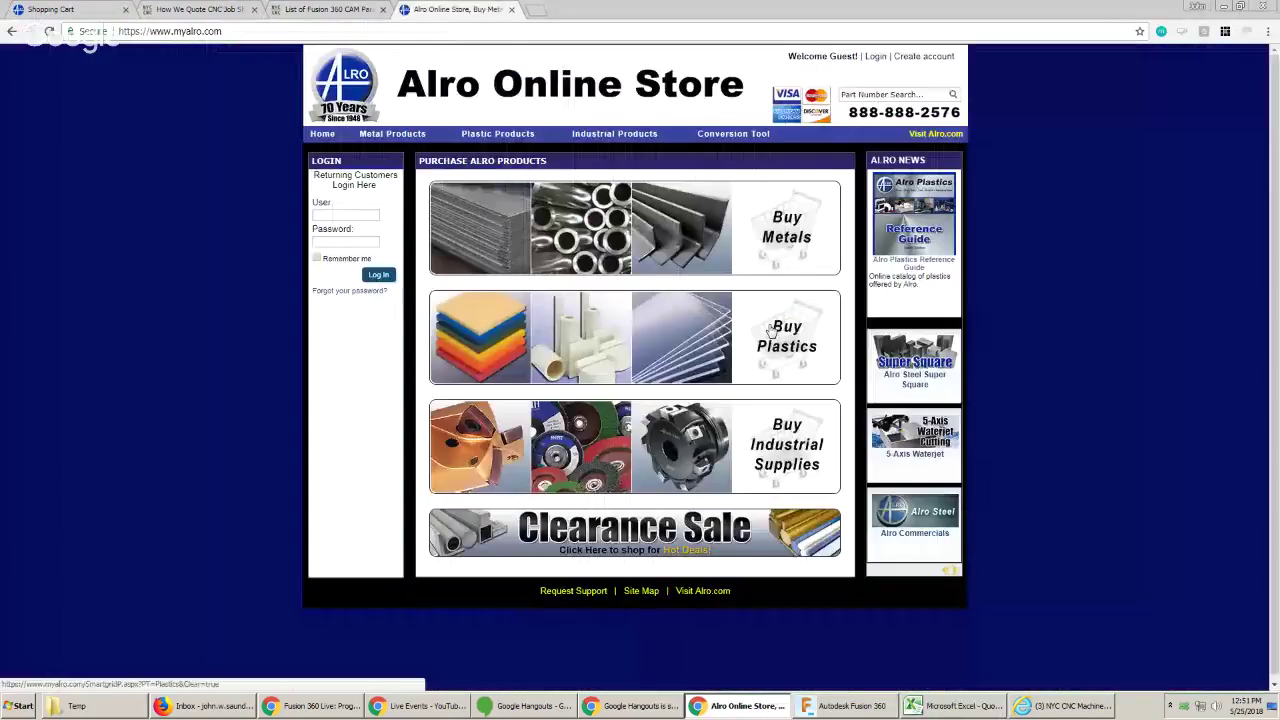
pyautogui.click(787, 230)
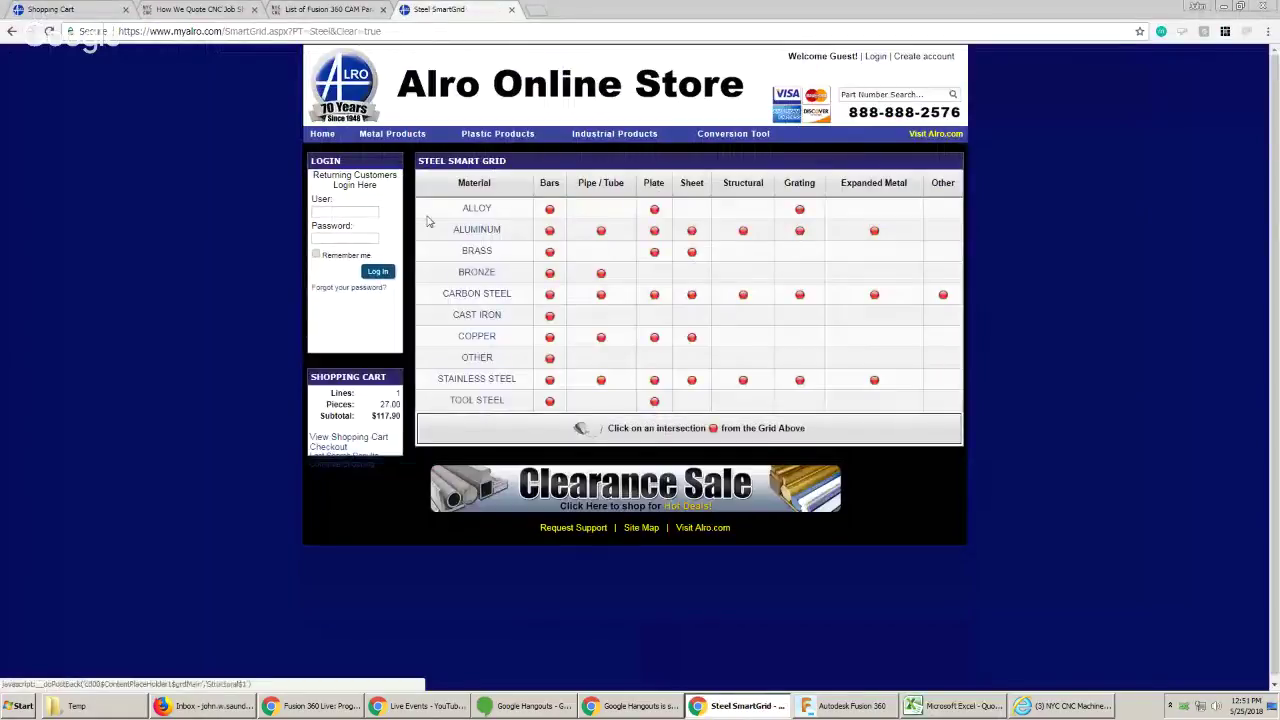
# Look through the Dim A sizes offered for 6061 Ext flat aluminum bar and close the bar selector.
pyautogui.click(549, 230)
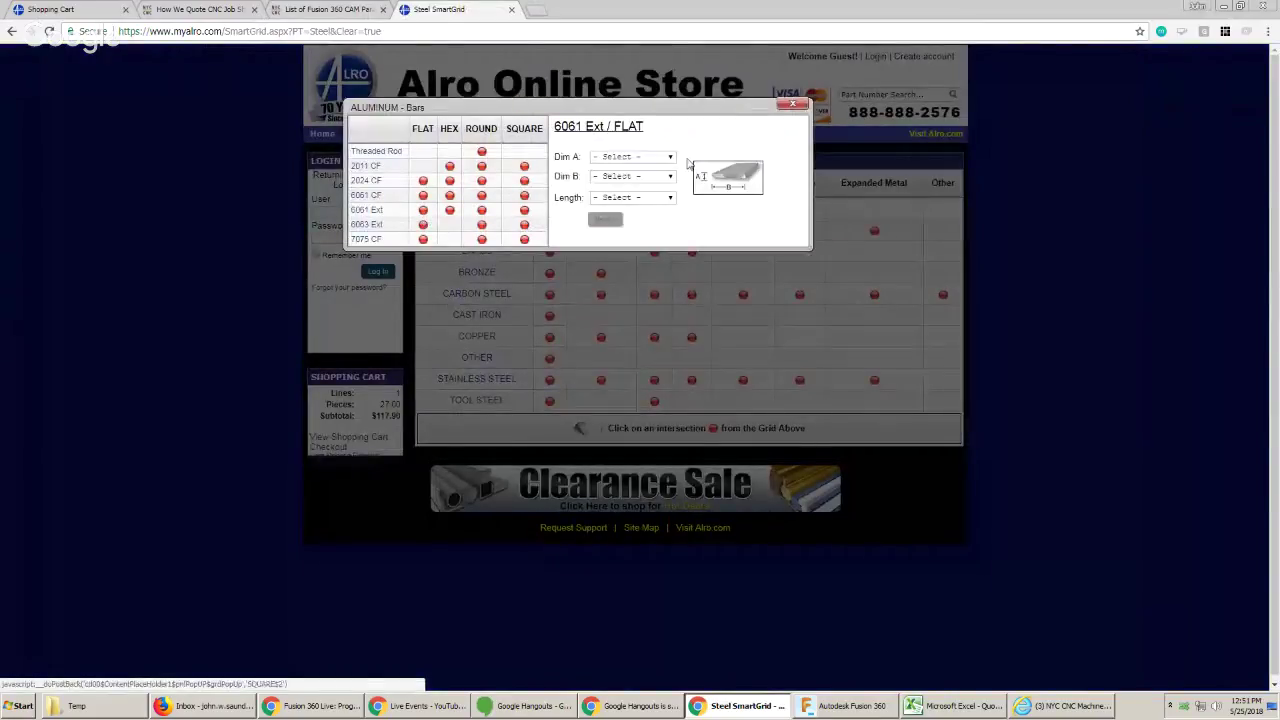
pyautogui.click(632, 157)
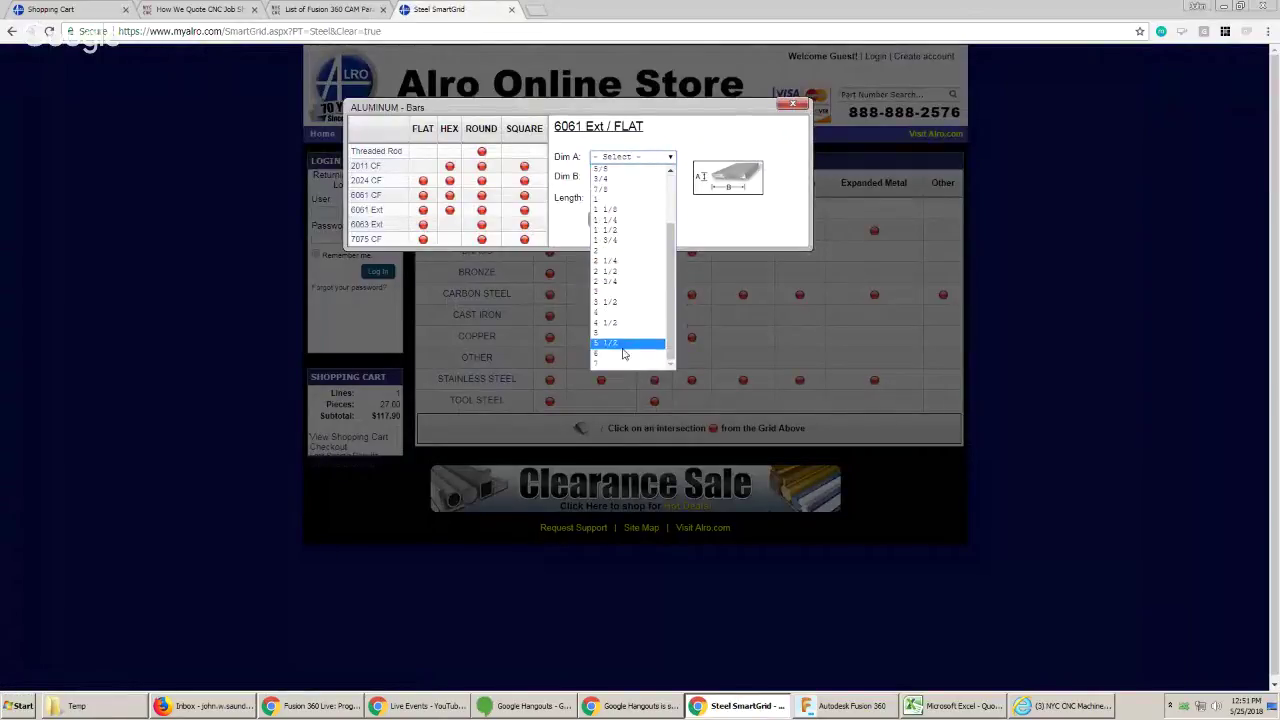
pyautogui.click(636, 158)
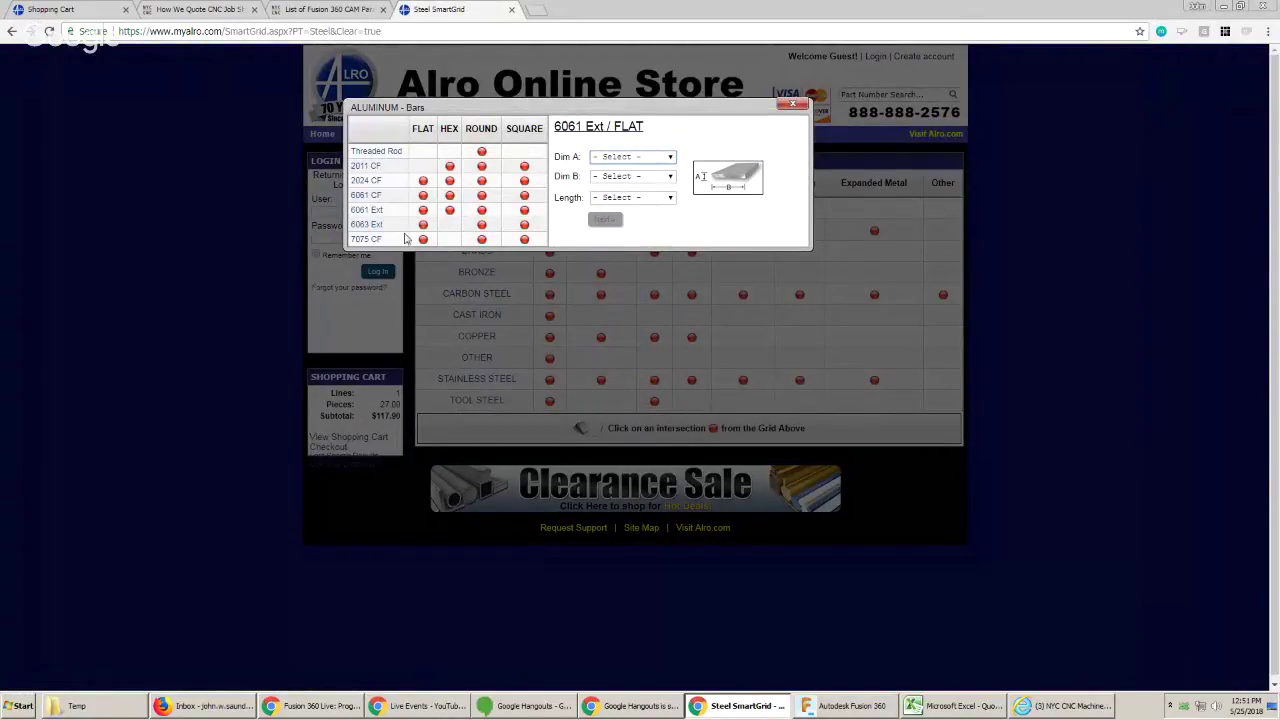
pyautogui.click(792, 104)
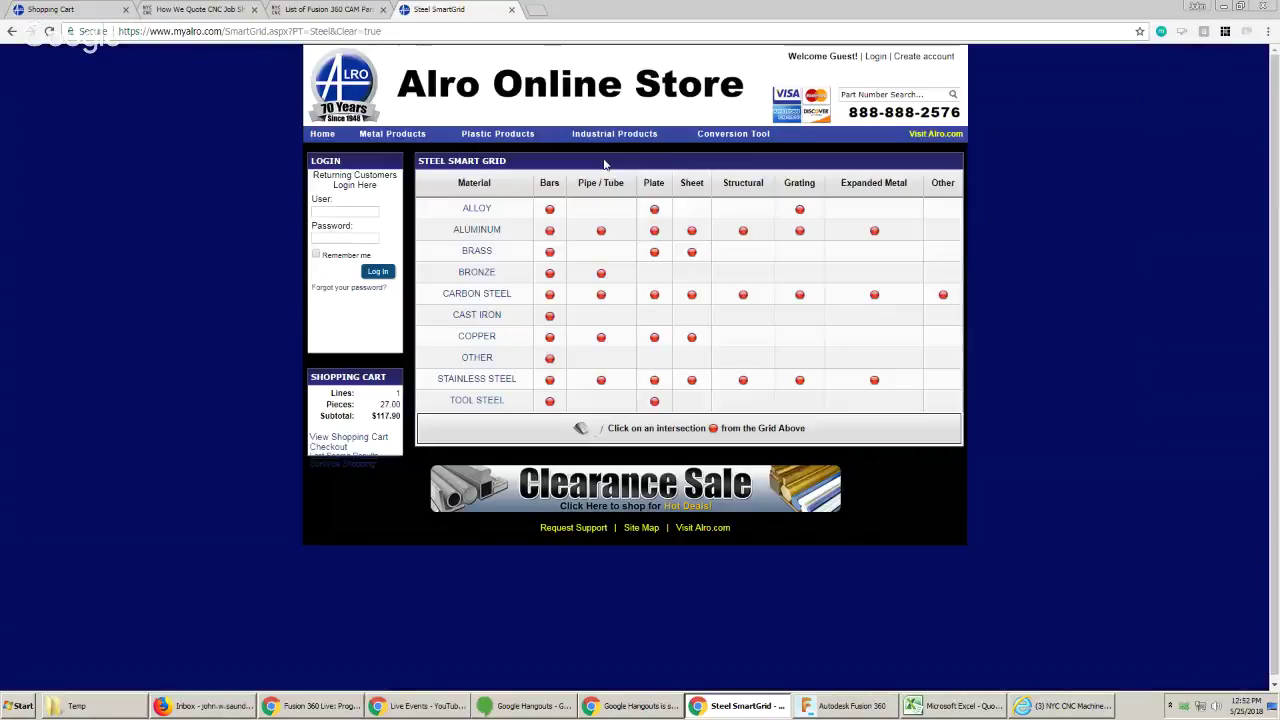
# Display the aluminum plate grades in the metals grid, and switch to the demo part in Autodesk Fusion 360.
pyautogui.click(655, 231)
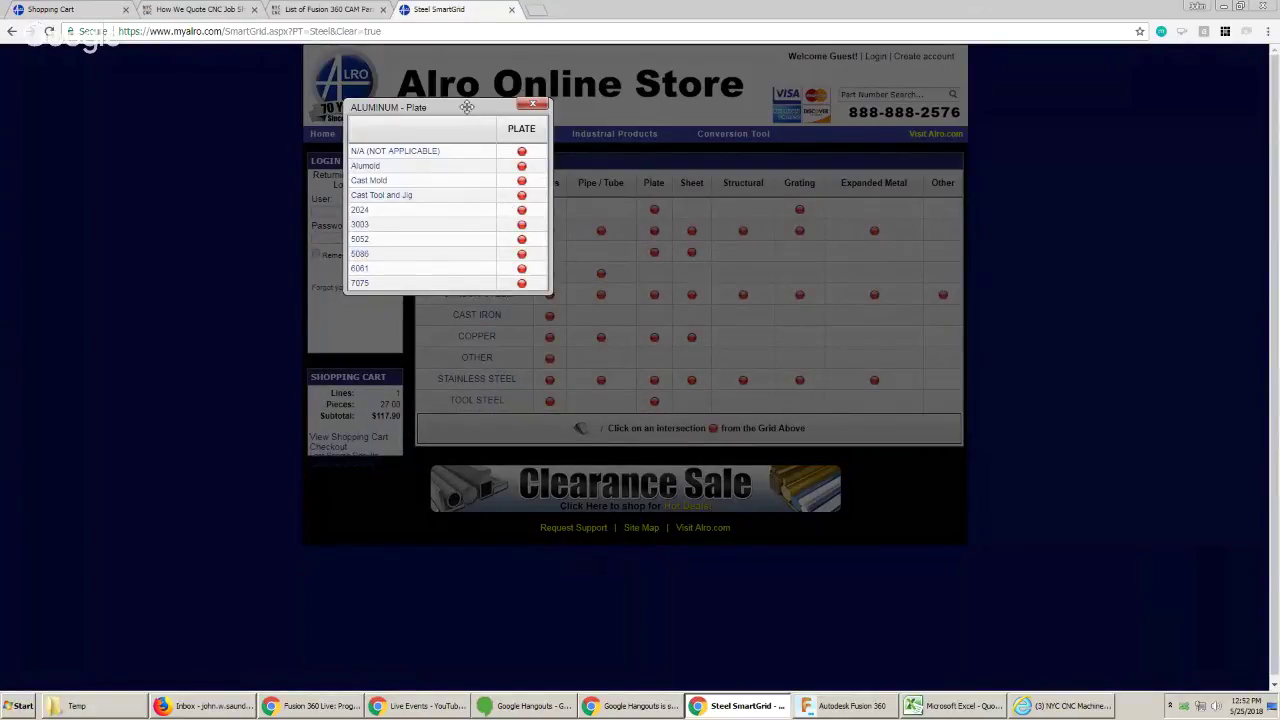
pyautogui.moveTo(466, 107); pyautogui.dragTo(492, 127)
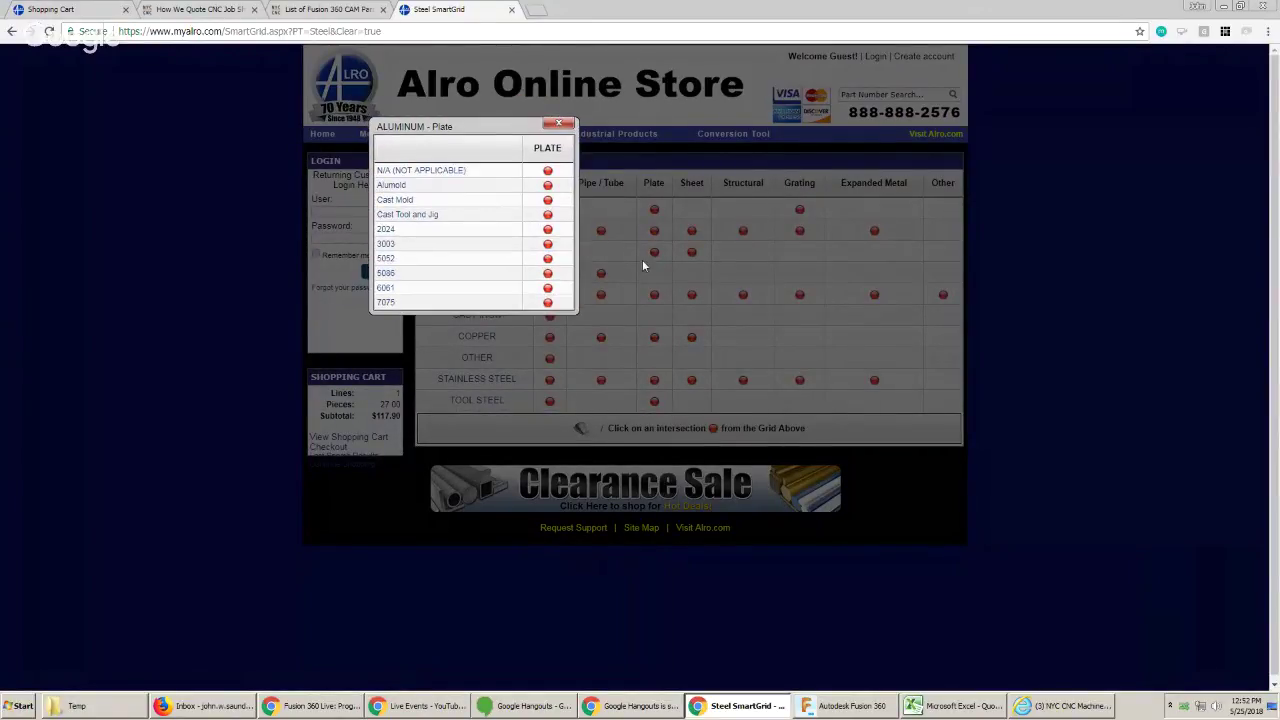
pyautogui.moveTo(880, 713)
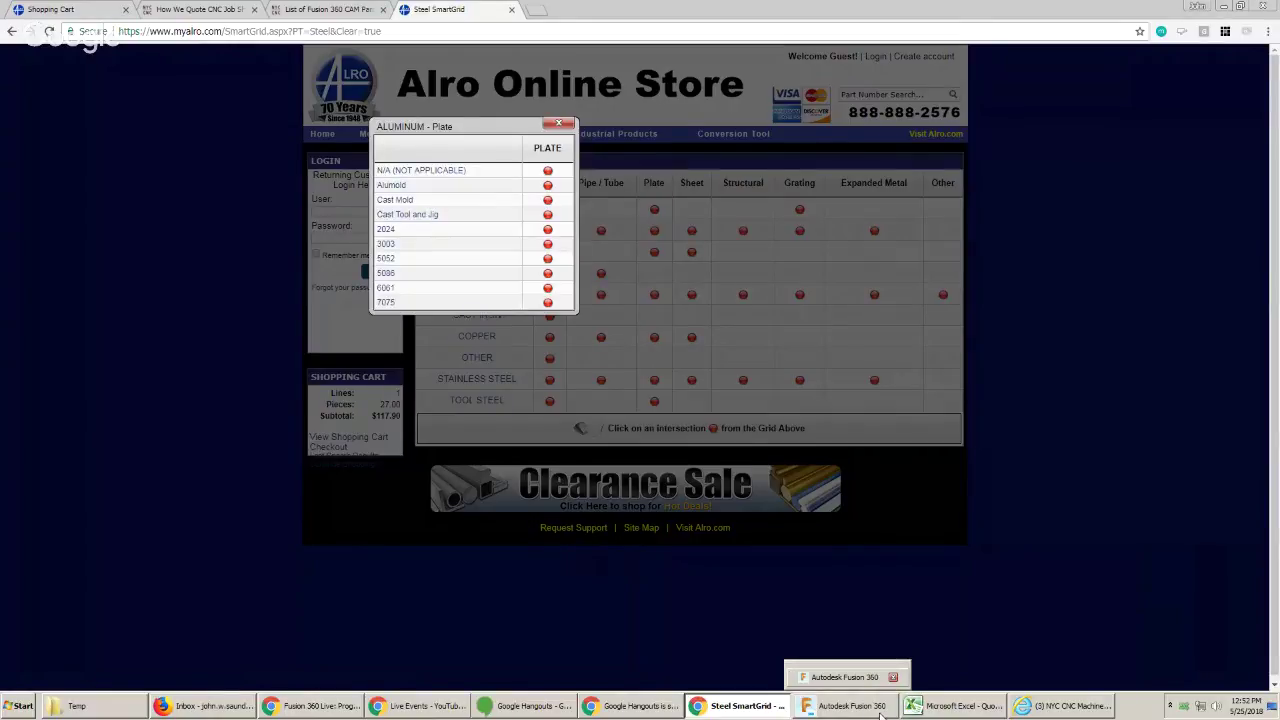
pyautogui.click(880, 713)
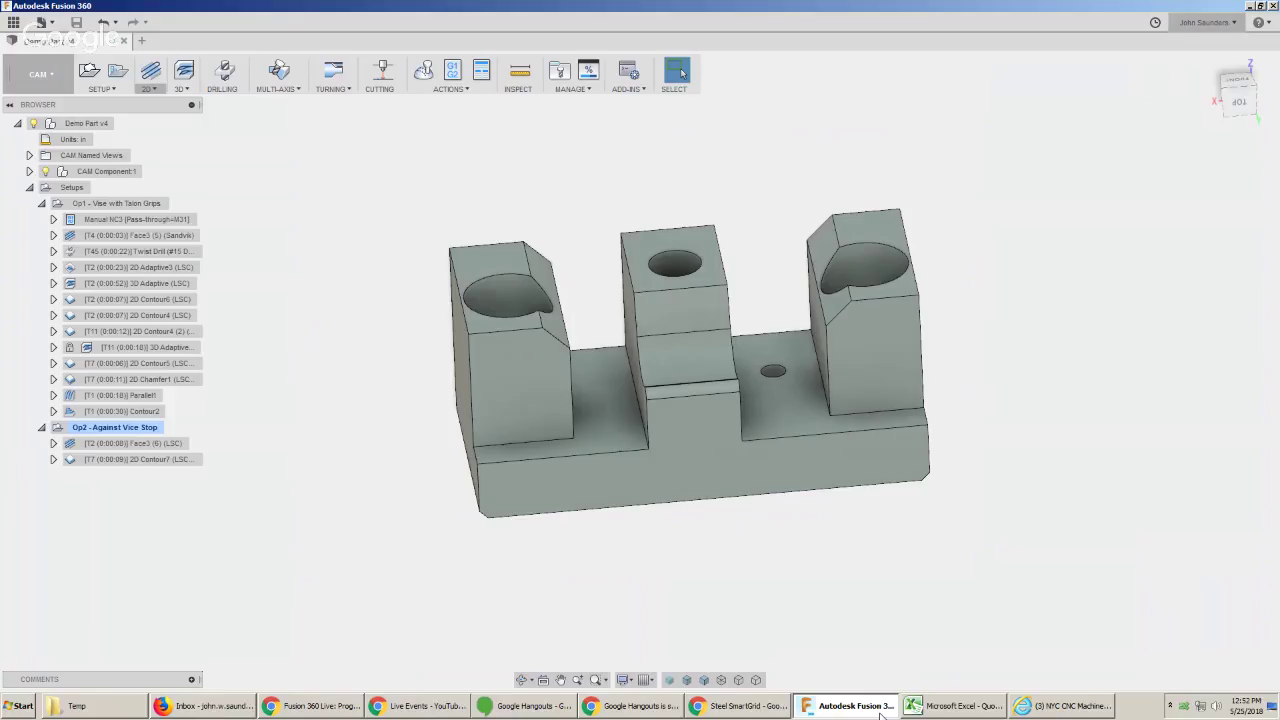